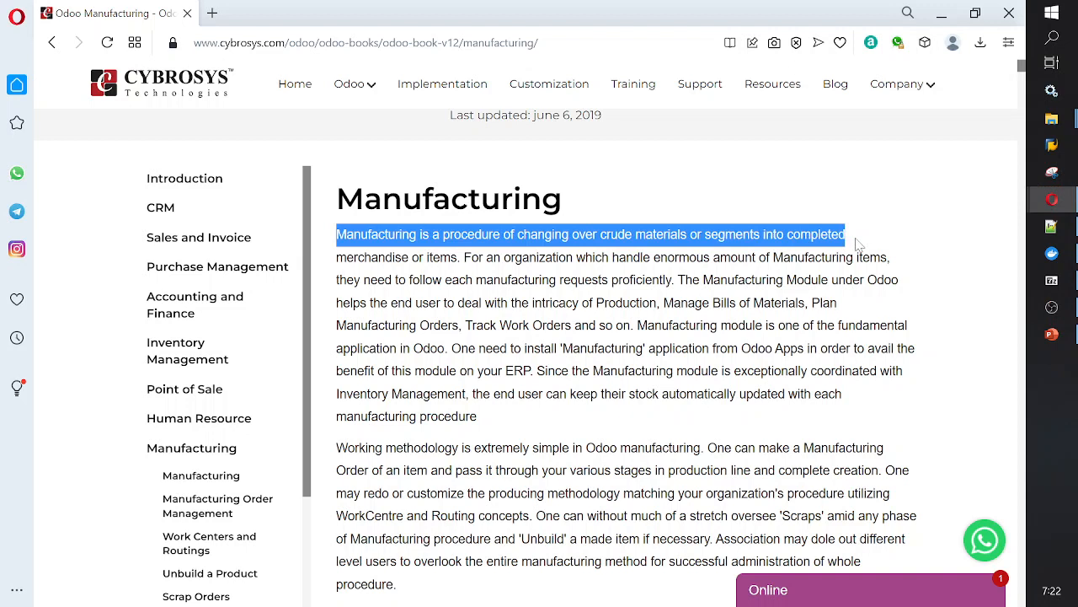
Highlight the introduction's manufacturing definition, the listed functions from Production to Track Work Orders, and the sentence on Odoo's simple working methodology.
{"action": "left_click_drag", "start_coordinate": [856, 239], "coordinate": [857, 239]}
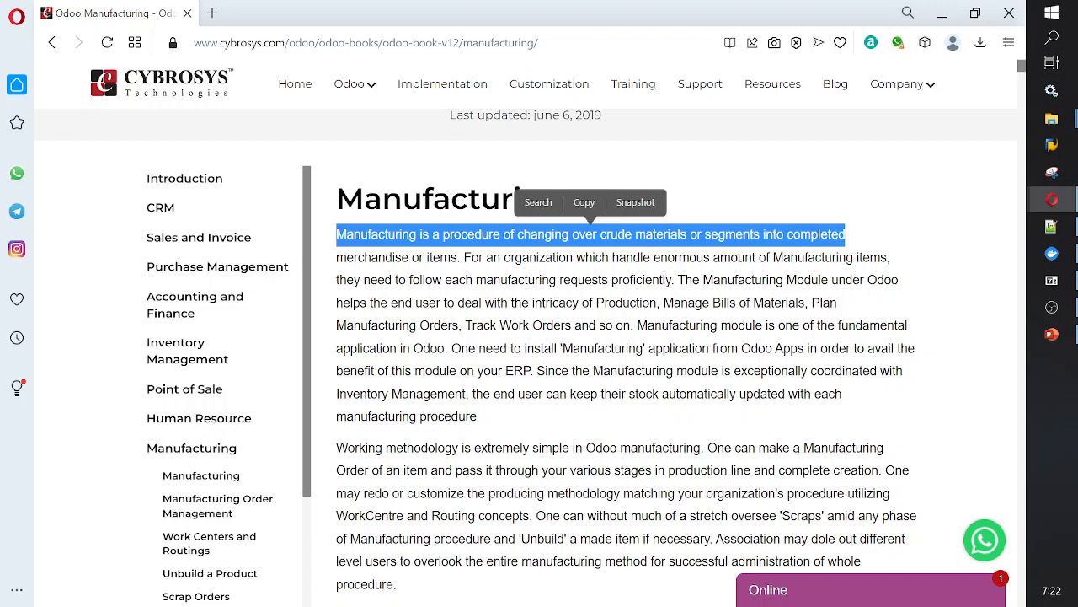
{"action": "left_click_drag", "start_coordinate": [461, 257], "coordinate": [336, 274]}
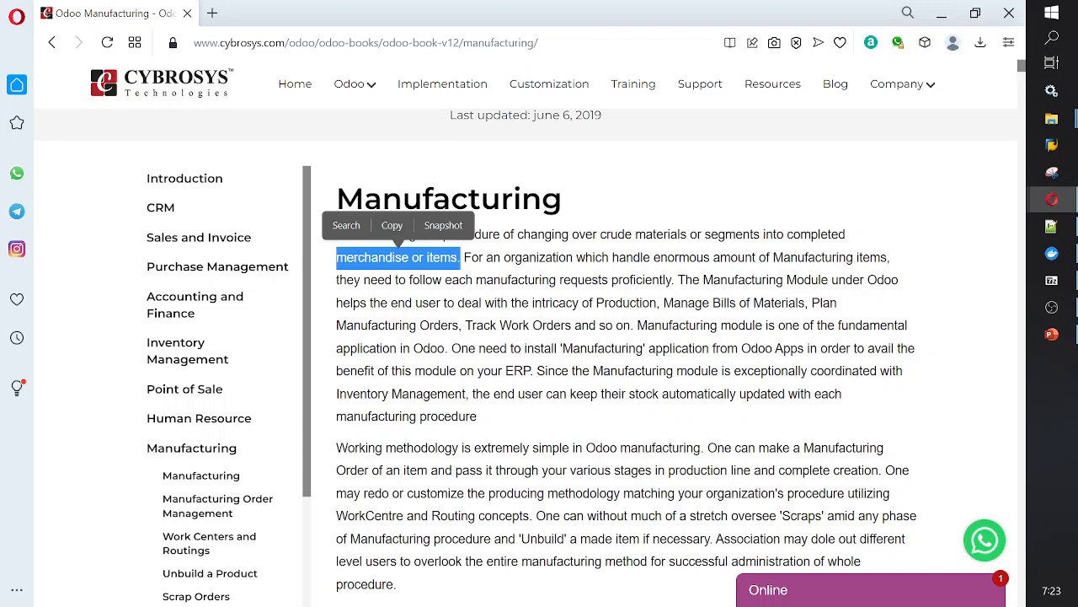
{"action": "left_click_drag", "start_coordinate": [593, 303], "coordinate": [657, 303]}
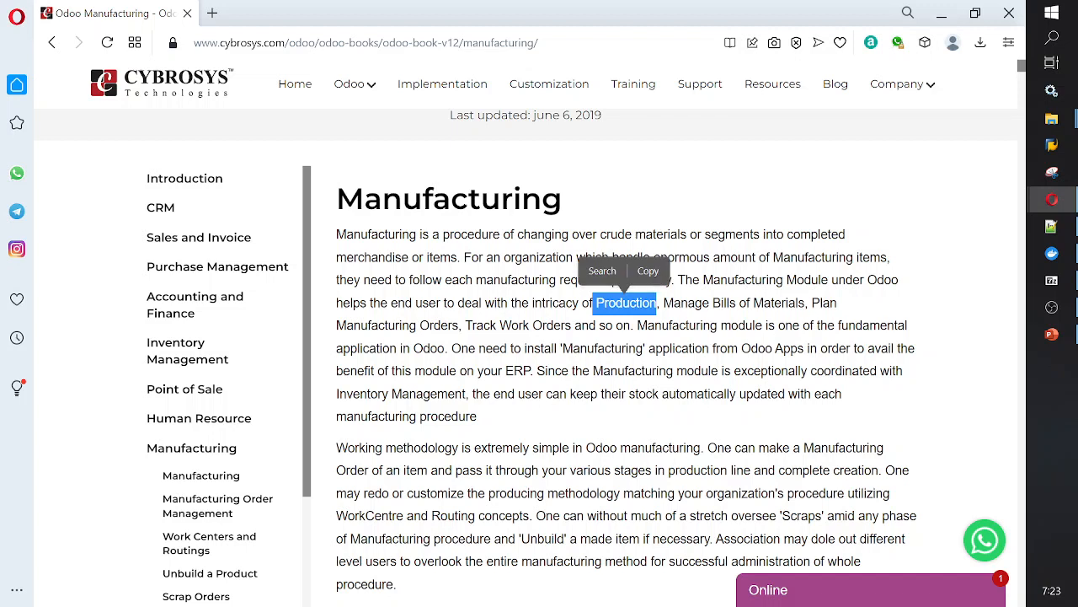
{"action": "left_click_drag", "start_coordinate": [663, 304], "coordinate": [805, 304]}
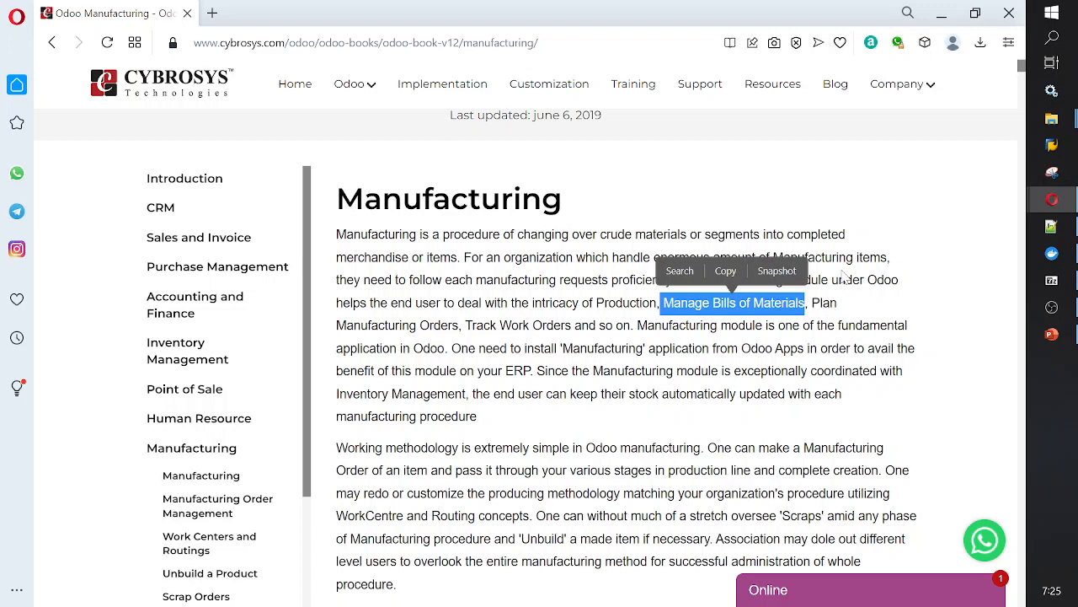
{"action": "left_click_drag", "start_coordinate": [811, 302], "coordinate": [462, 328]}
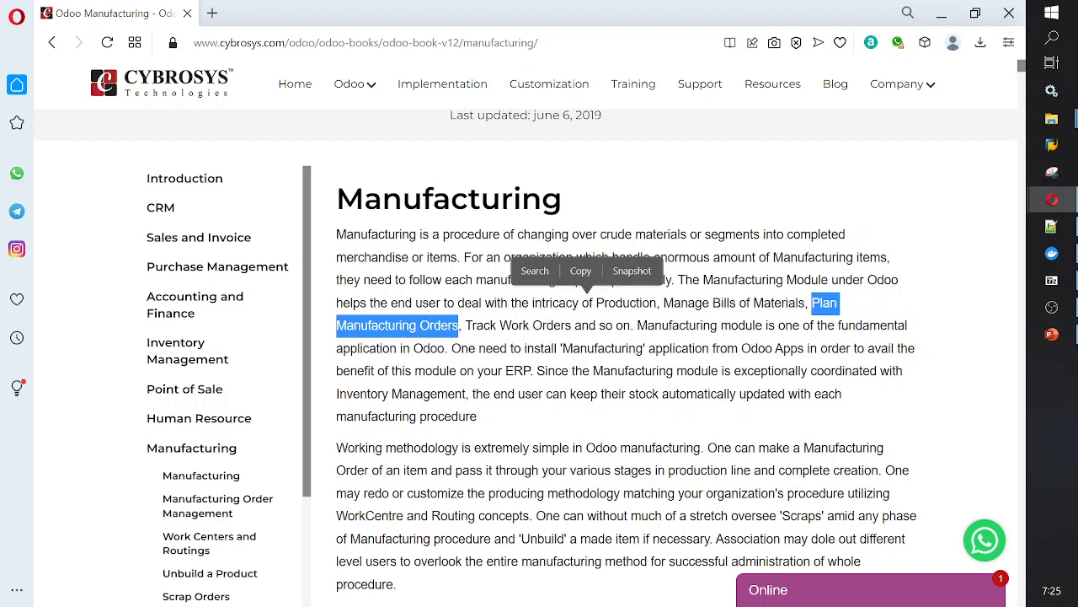
{"action": "left_click_drag", "start_coordinate": [472, 326], "coordinate": [572, 325]}
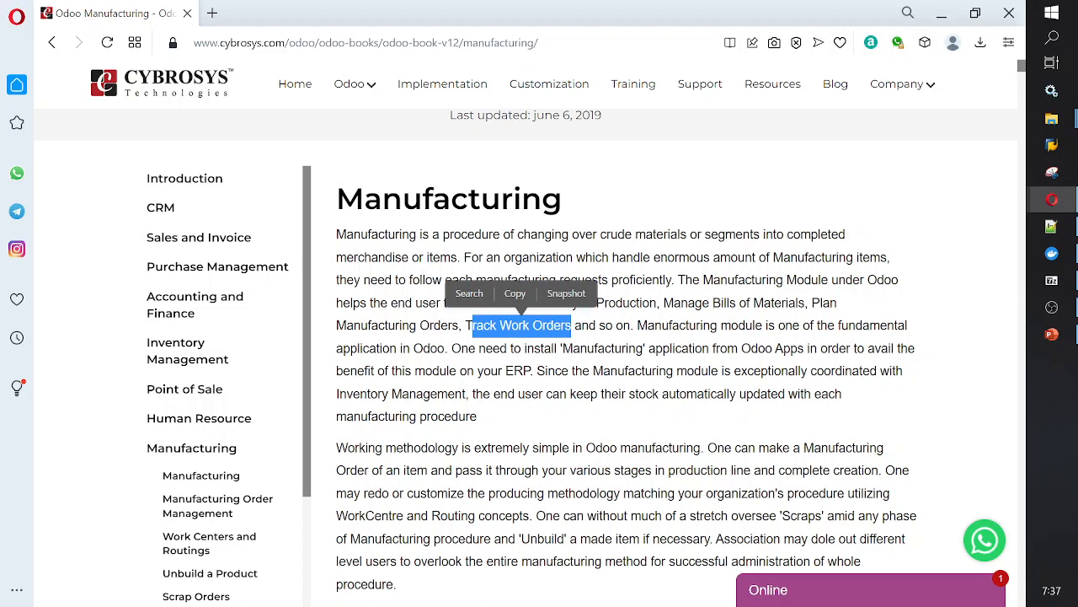
{"action": "left_click", "coordinate": [581, 327]}
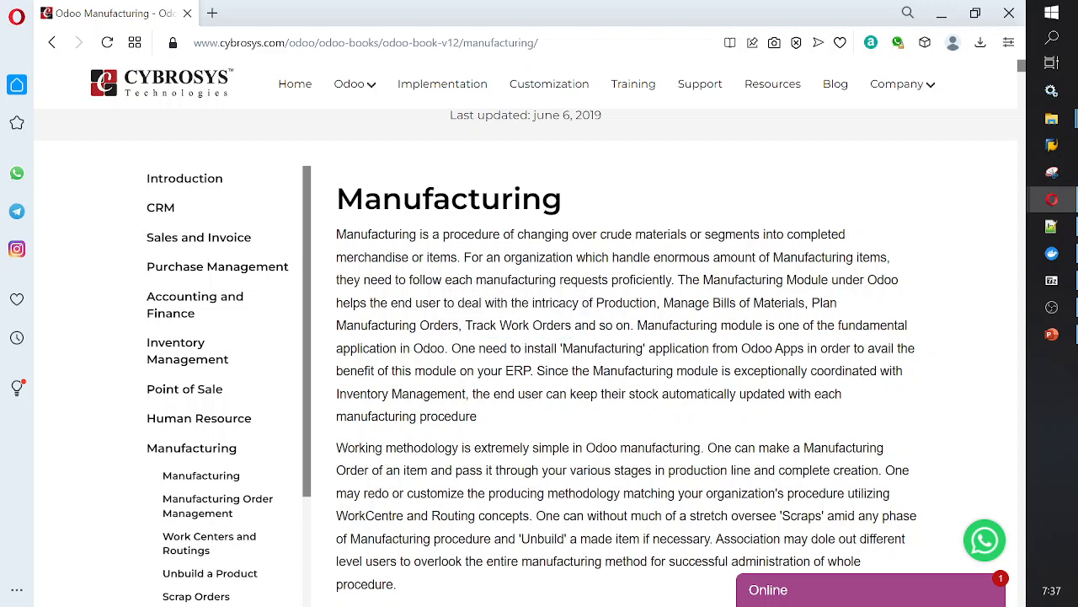
{"action": "scroll", "coordinate": [703, 356], "scroll_direction": "down", "scroll_amount": 3}
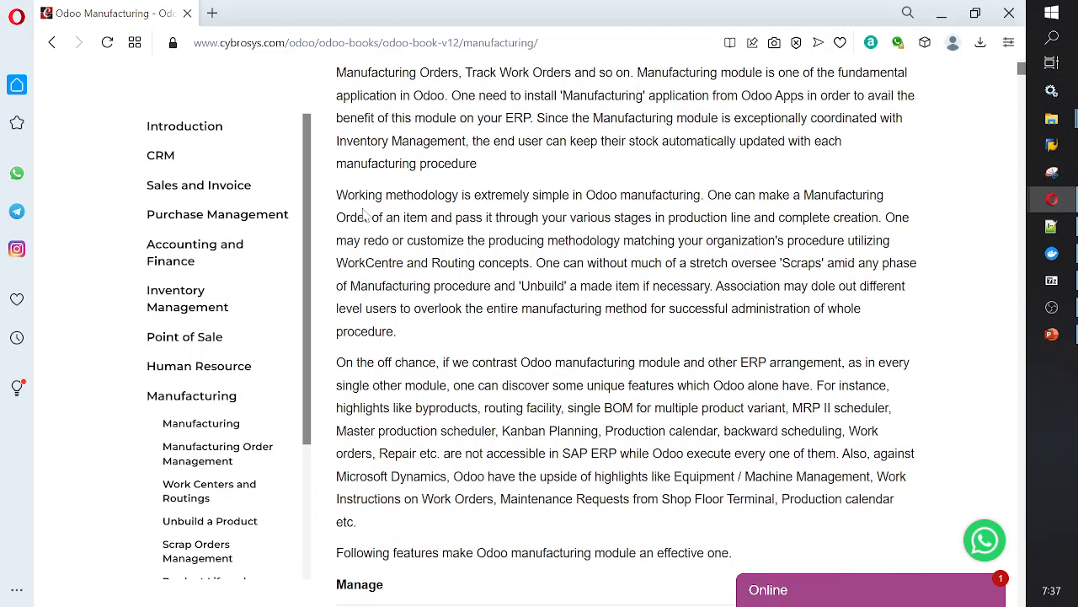
{"action": "left_click_drag", "start_coordinate": [336, 194], "coordinate": [701, 195]}
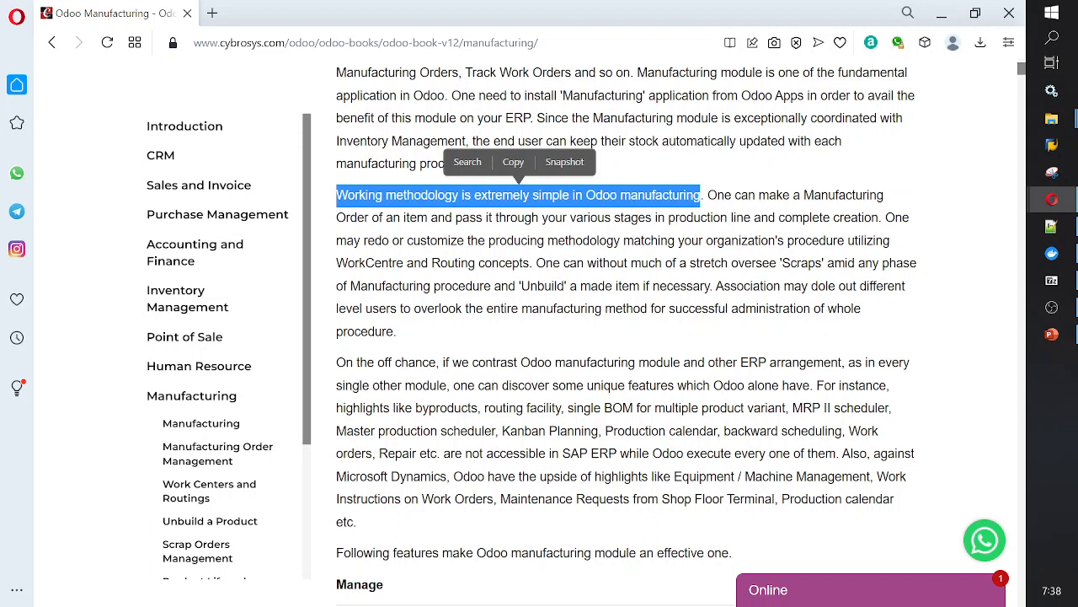
In the Manage section, highlight the Manufacturing order and Work orders descriptions and the Repair orders heading.
{"action": "scroll", "coordinate": [706, 195], "scroll_direction": "down", "scroll_amount": 5}
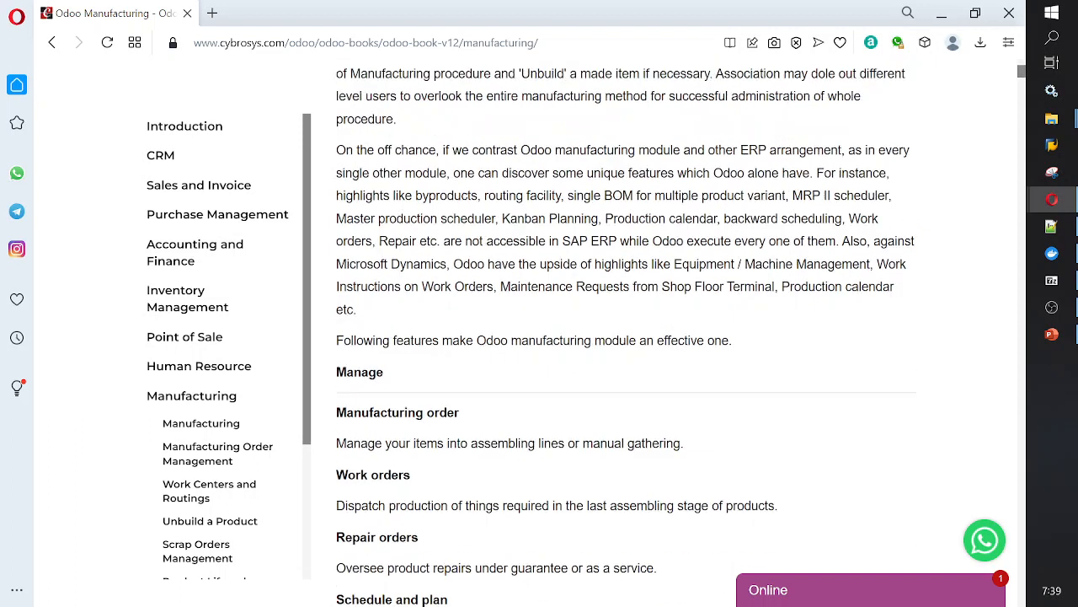
{"action": "scroll", "coordinate": [706, 195], "scroll_direction": "down", "scroll_amount": 1}
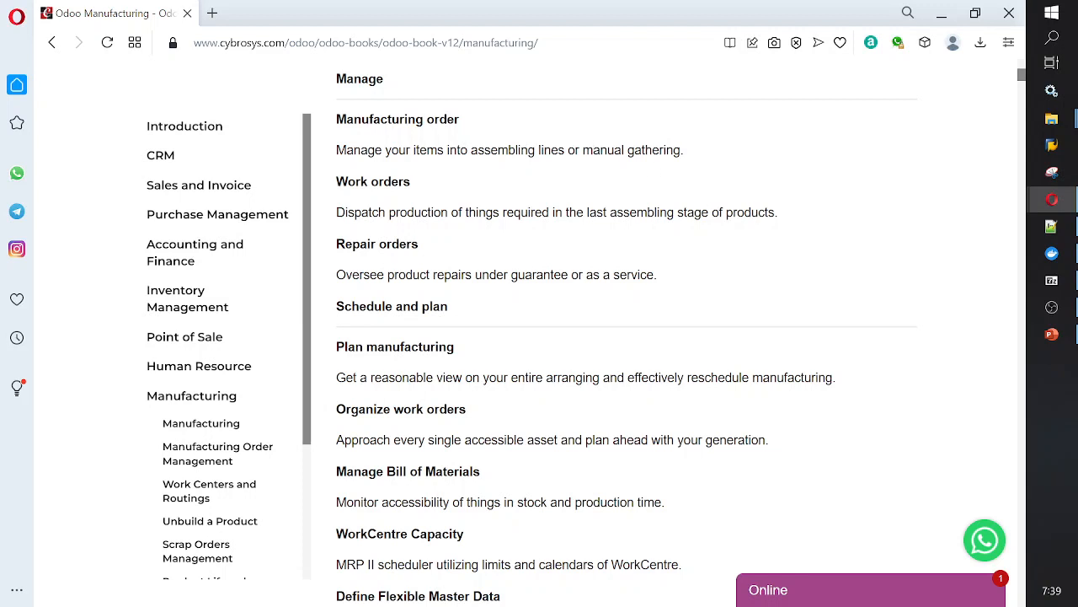
{"action": "left_click_drag", "start_coordinate": [336, 150], "coordinate": [689, 150]}
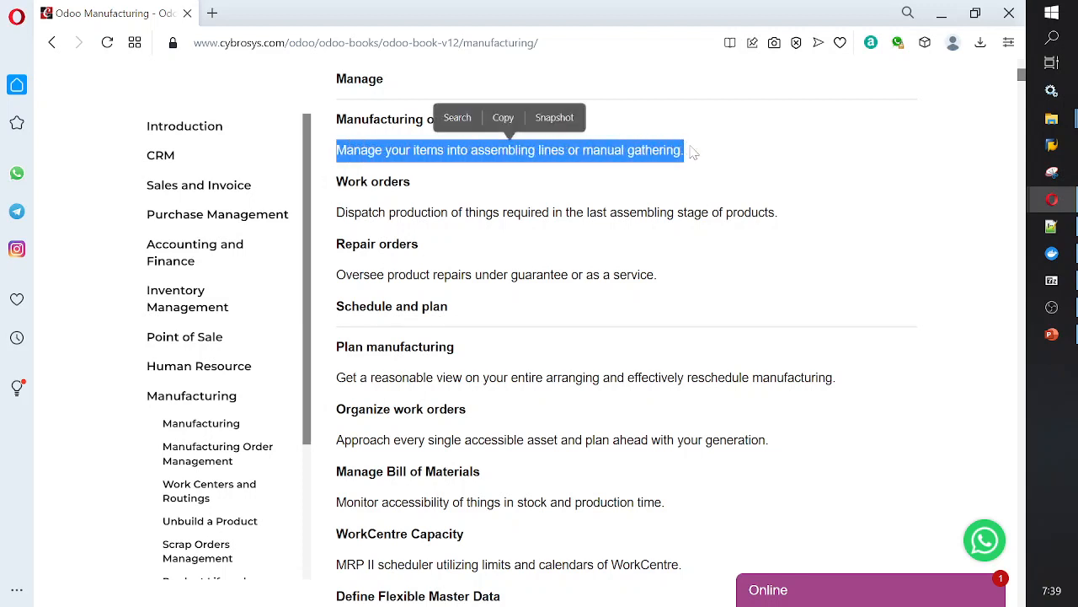
{"action": "left_click", "coordinate": [700, 159]}
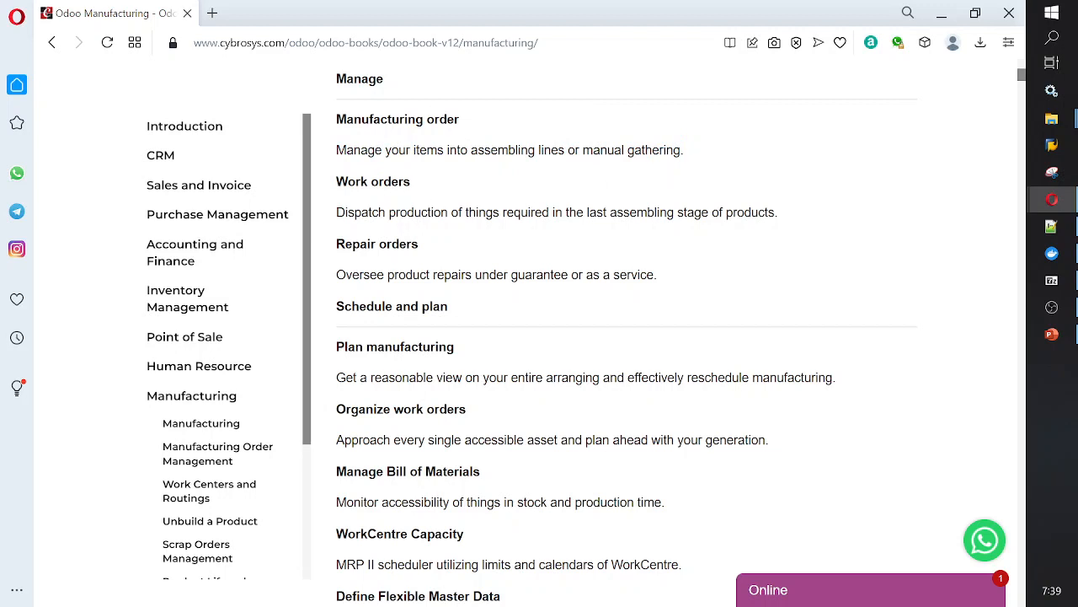
{"action": "left_click_drag", "start_coordinate": [336, 213], "coordinate": [787, 215]}
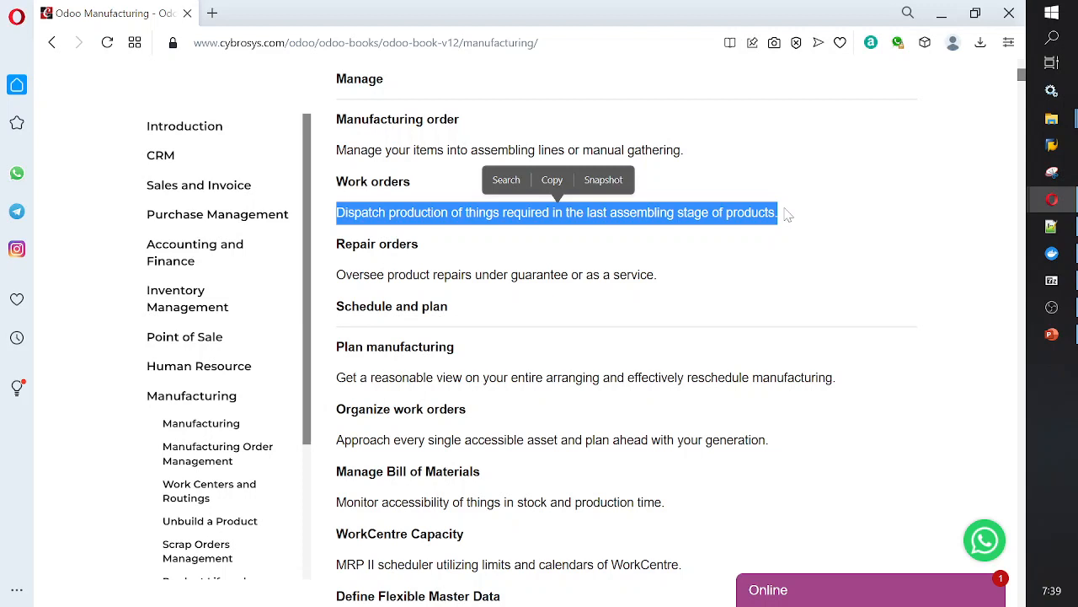
{"action": "left_click", "coordinate": [337, 251]}
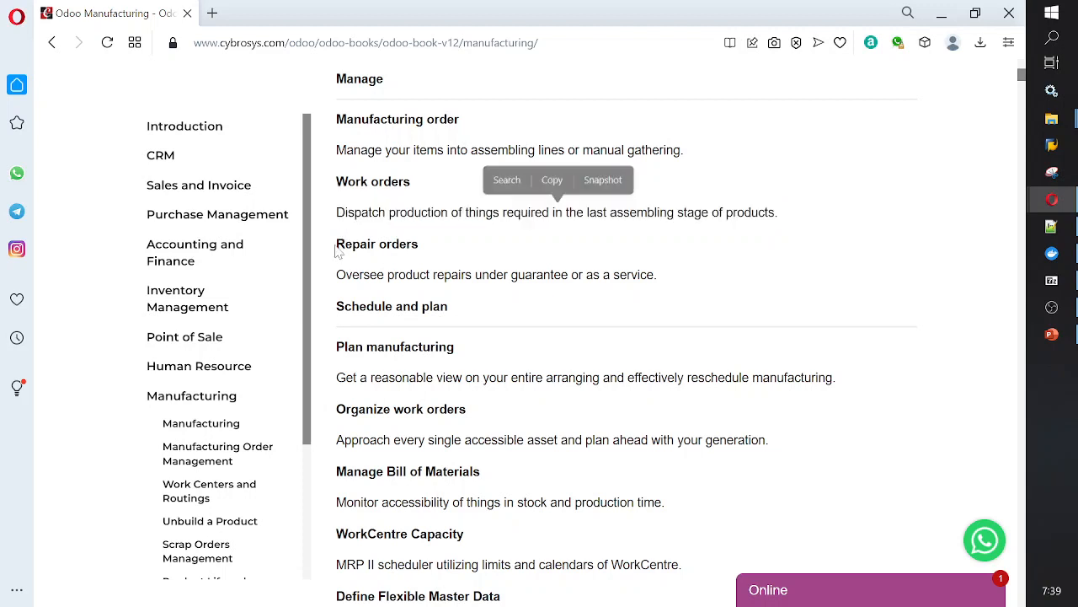
{"action": "left_click_drag", "start_coordinate": [337, 251], "coordinate": [425, 255]}
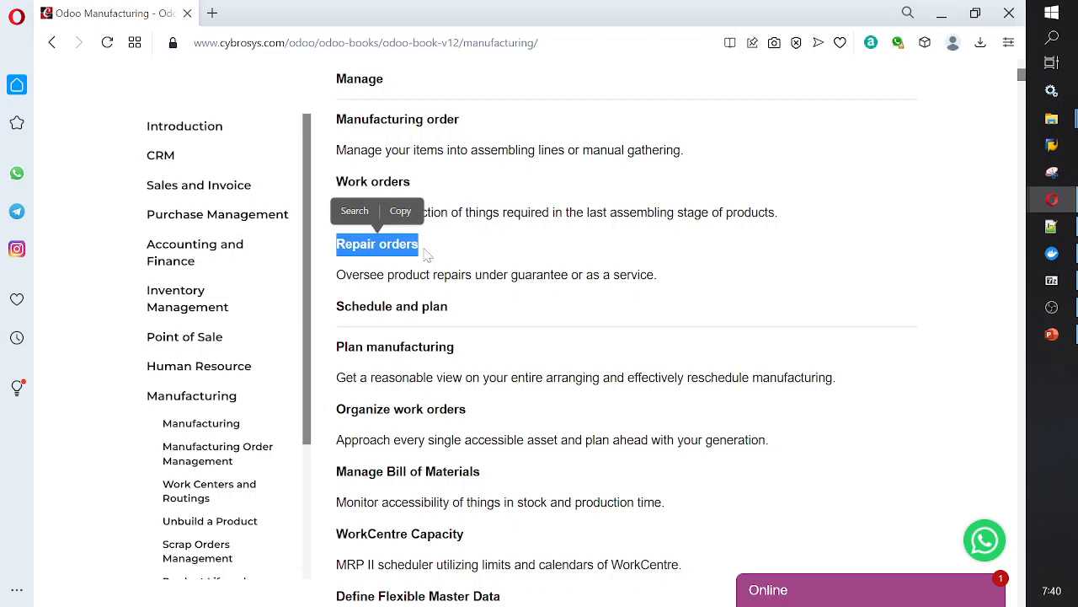
In the Schedule and plan section, highlight the Plan manufacturing, Manage Bill of Materials and WorkCentre Capacity headings in turn.
{"action": "scroll", "coordinate": [426, 254], "scroll_direction": "down", "scroll_amount": 1}
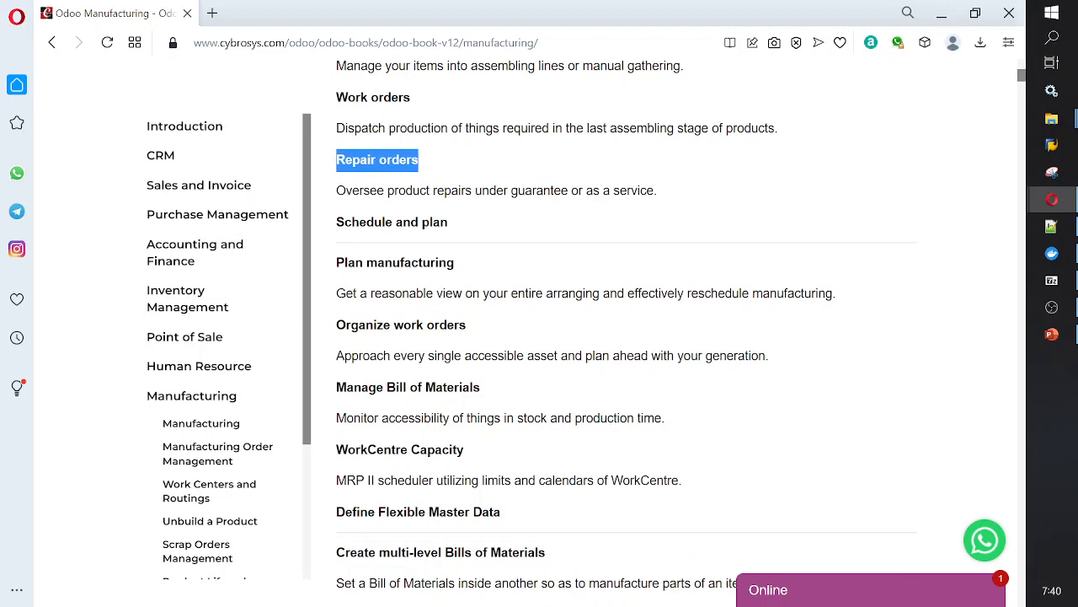
{"action": "left_click_drag", "start_coordinate": [336, 262], "coordinate": [459, 280]}
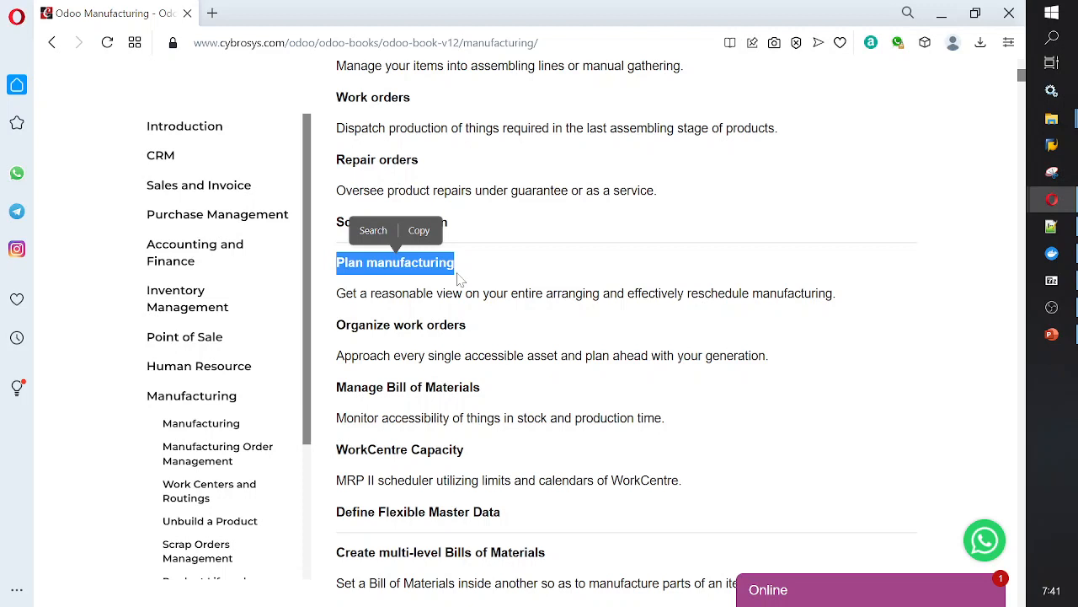
{"action": "scroll", "coordinate": [459, 280], "scroll_direction": "down", "scroll_amount": 2}
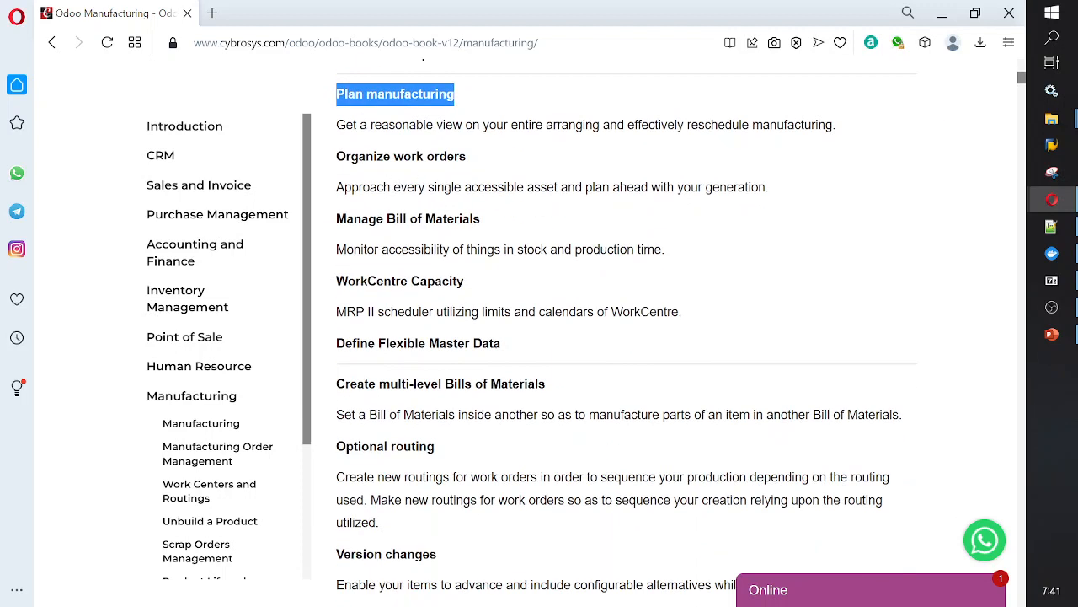
{"action": "left_click_drag", "start_coordinate": [336, 222], "coordinate": [499, 225]}
{"action": "scroll", "coordinate": [500, 229], "scroll_direction": "down", "scroll_amount": 1}
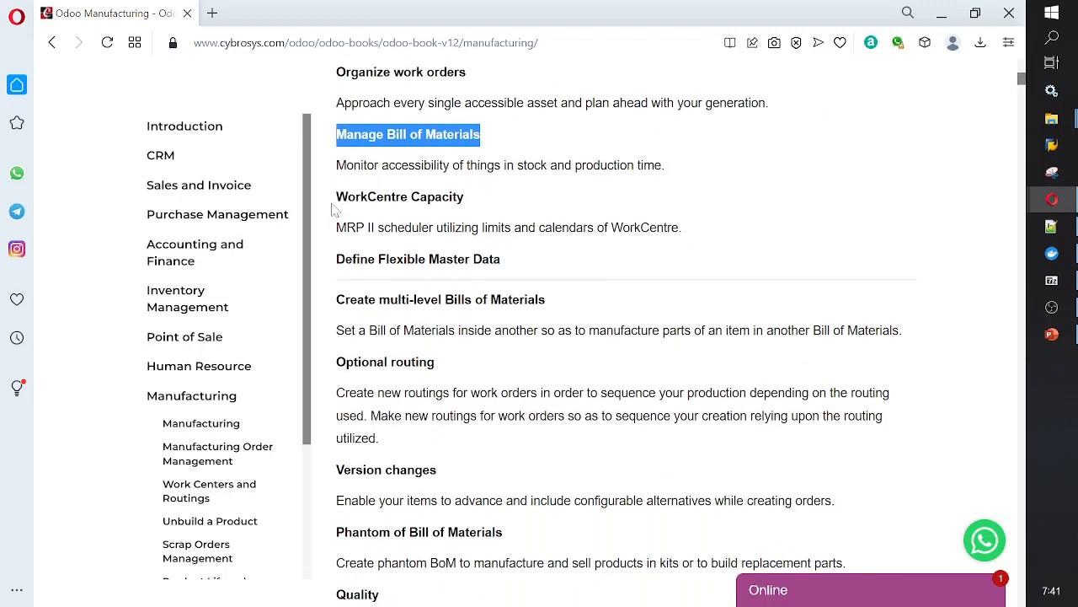
{"action": "left_click_drag", "start_coordinate": [337, 197], "coordinate": [465, 197]}
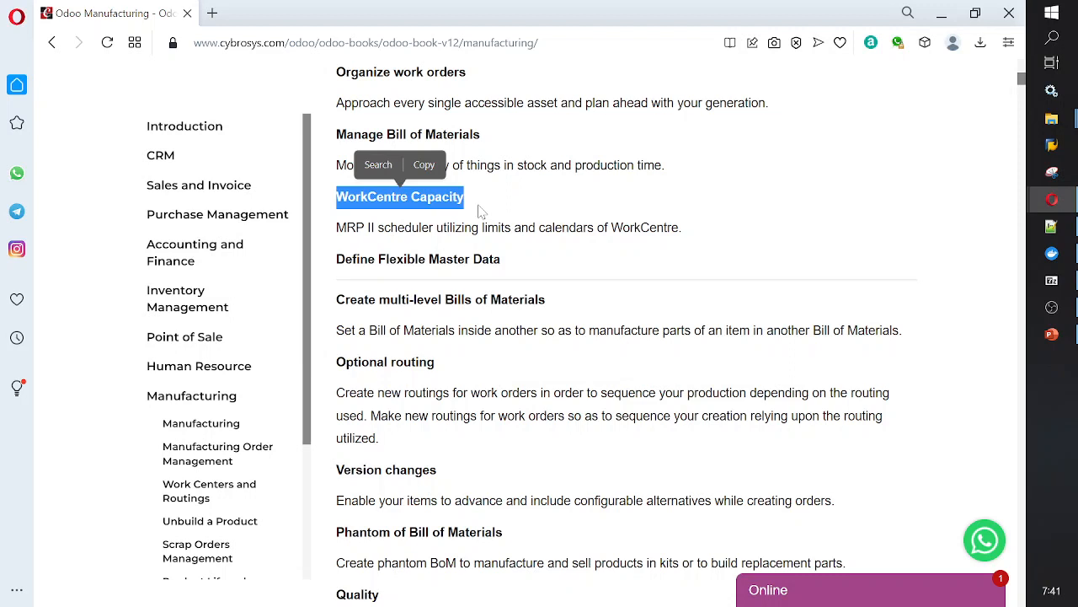
Under Define Flexible Master Data, highlight the Create multi-level Bills of Materials and Optional routing headings and the phrase "sequence your production".
{"action": "scroll", "coordinate": [484, 210], "scroll_direction": "down", "scroll_amount": 1}
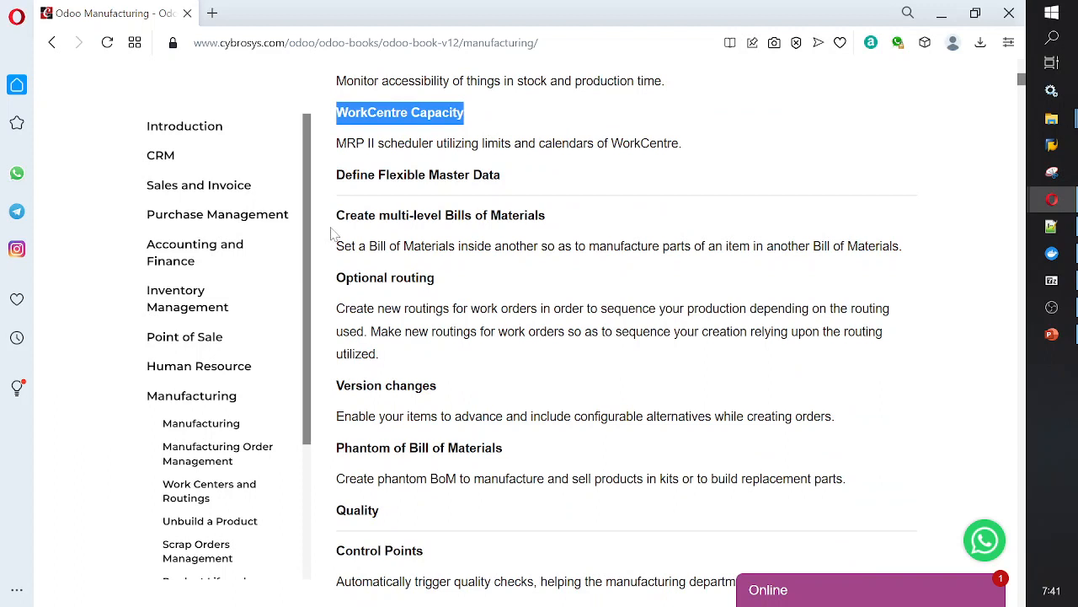
{"action": "left_click_drag", "start_coordinate": [337, 216], "coordinate": [581, 217]}
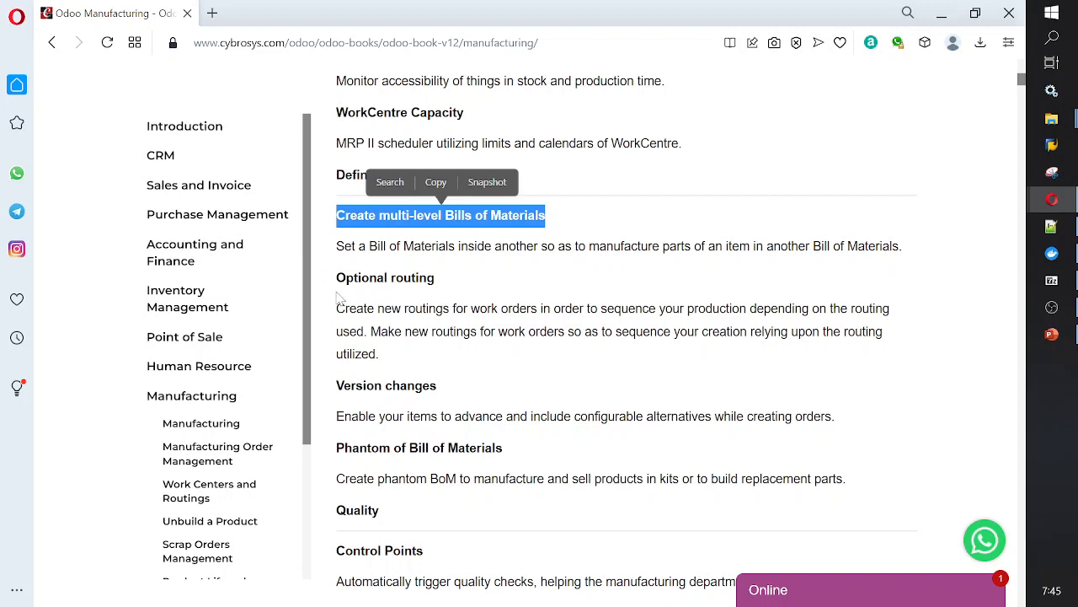
{"action": "left_click_drag", "start_coordinate": [338, 286], "coordinate": [493, 278]}
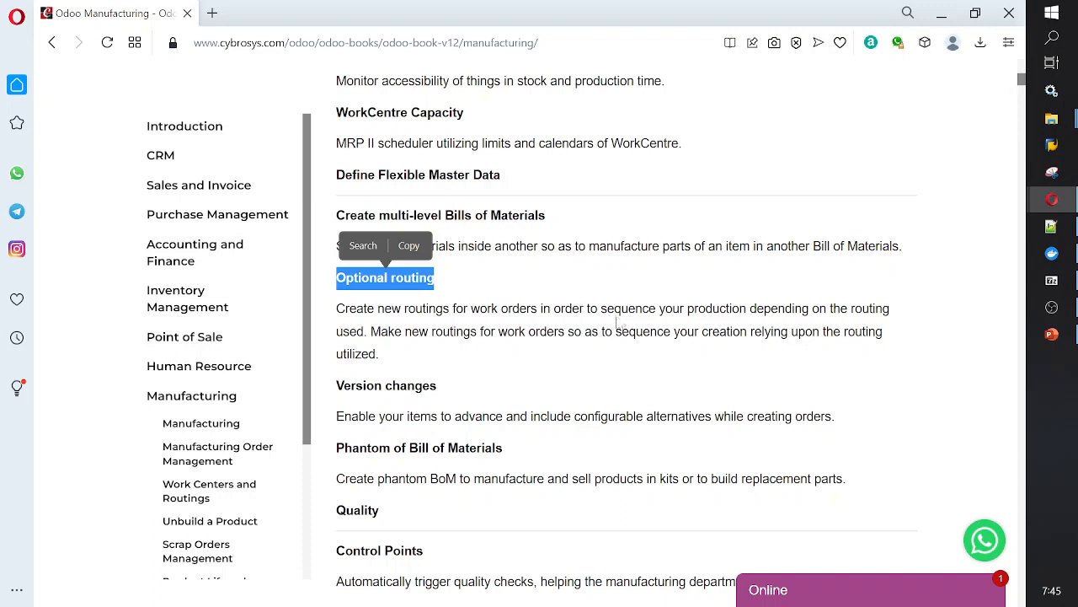
{"action": "left_click_drag", "start_coordinate": [599, 309], "coordinate": [746, 309]}
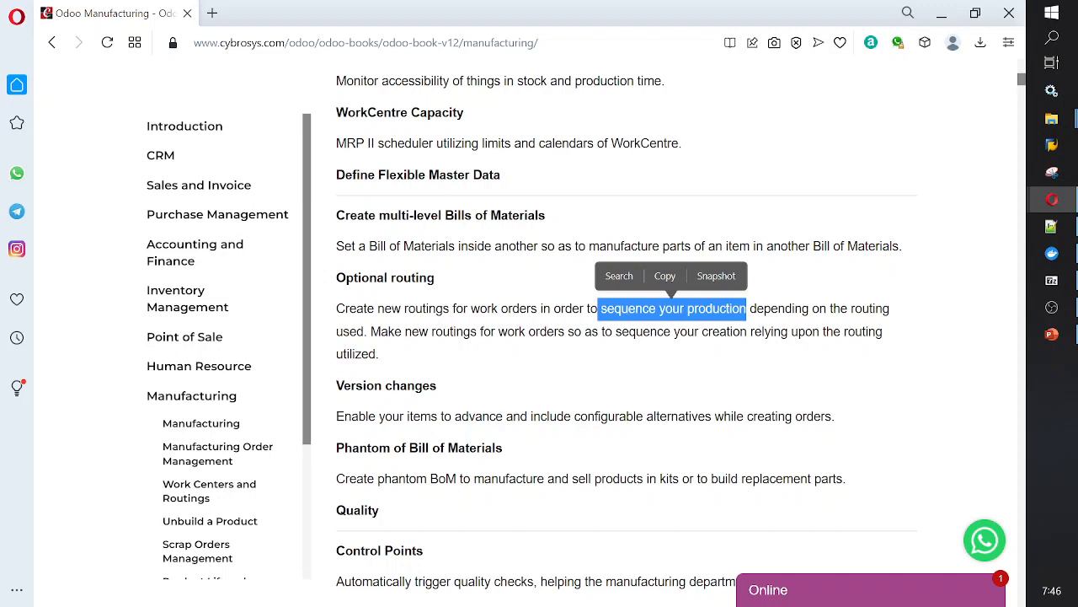
Find the Maintenance section past the Quality topics and highlight its Preventive Maintenance heading.
{"action": "scroll", "coordinate": [543, 300], "scroll_direction": "down", "scroll_amount": 4}
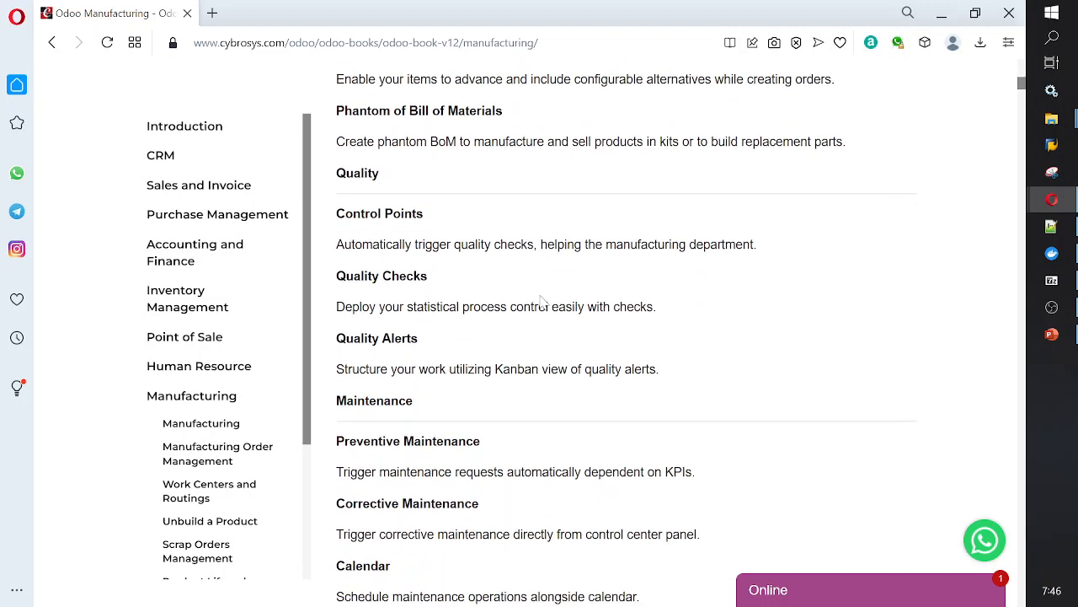
{"action": "scroll", "coordinate": [544, 302], "scroll_direction": "down", "scroll_amount": 1}
{"action": "scroll", "coordinate": [543, 302], "scroll_direction": "down", "scroll_amount": 1}
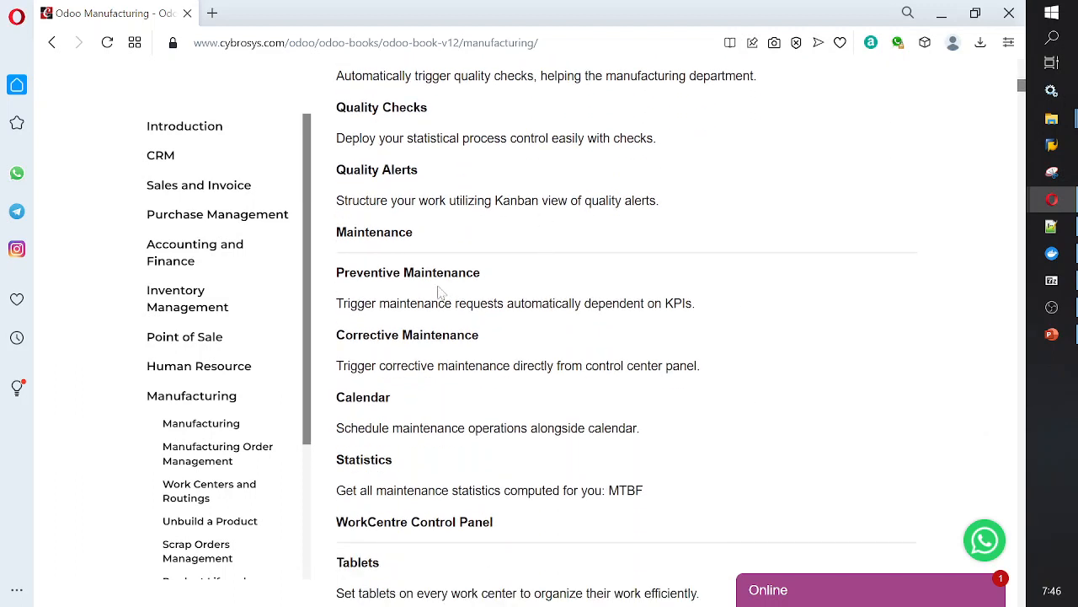
{"action": "left_click_drag", "start_coordinate": [338, 281], "coordinate": [498, 274]}
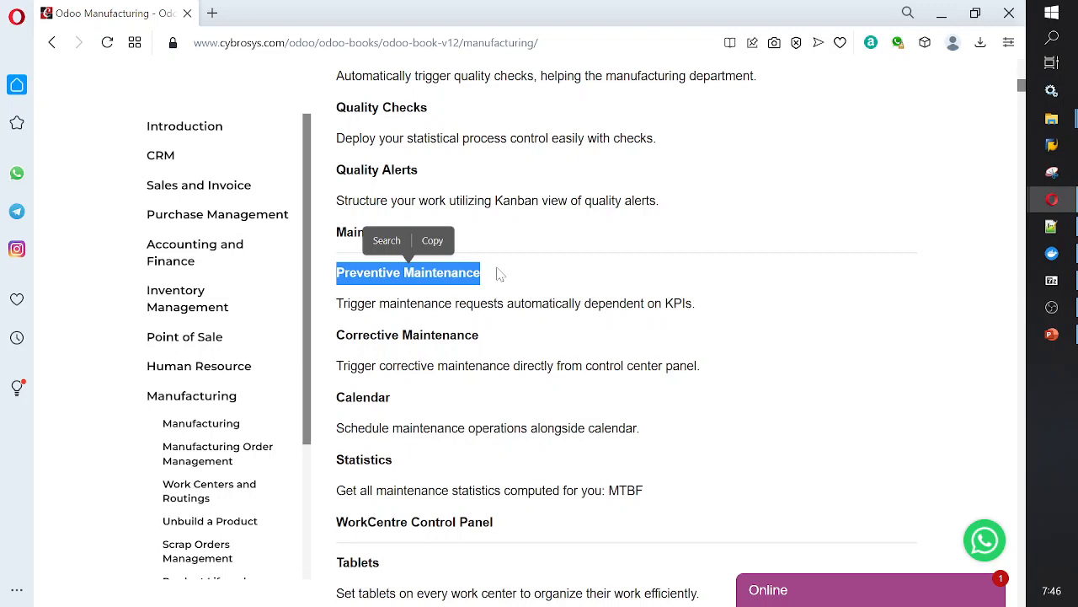
{"action": "left_click", "coordinate": [497, 273]}
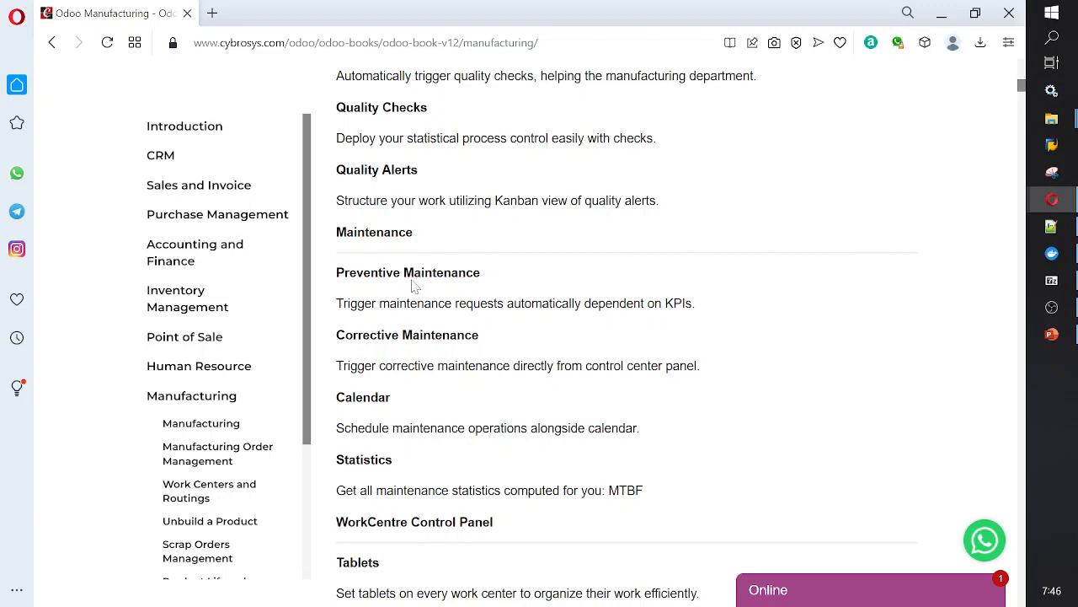
{"action": "double_click", "coordinate": [441, 272]}
{"action": "left_click", "coordinate": [512, 280]}
{"action": "left_click_drag", "start_coordinate": [482, 278], "coordinate": [340, 278]}
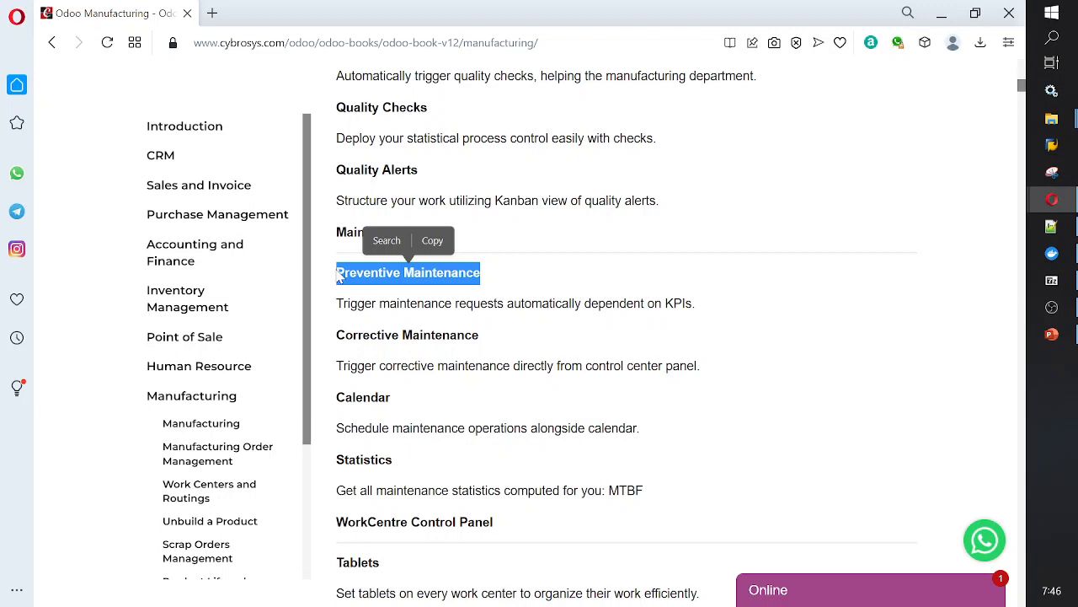
Compare the two maintenance types by alternately highlighting the Corrective Maintenance and Preventive Maintenance headings, and continue to the Calendar topic.
{"action": "left_click_drag", "start_coordinate": [337, 342], "coordinate": [487, 330]}
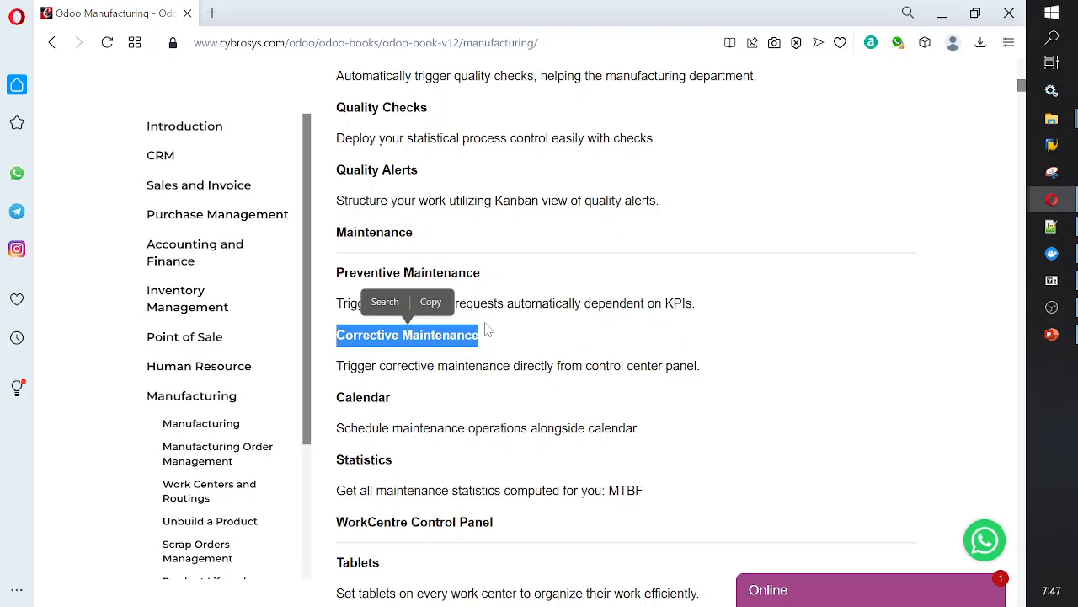
{"action": "left_click", "coordinate": [486, 331]}
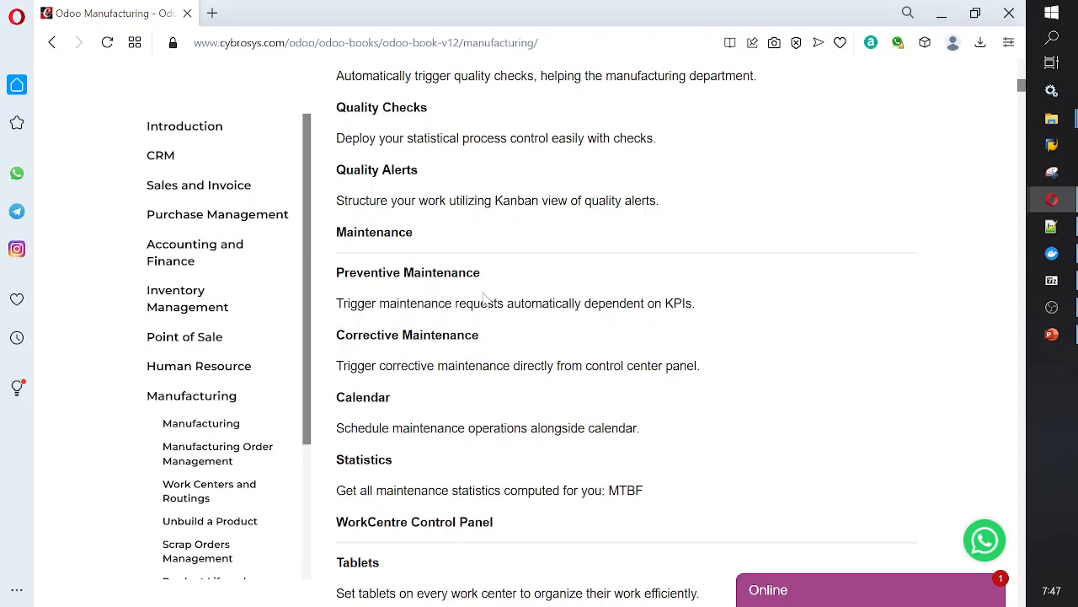
{"action": "left_click_drag", "start_coordinate": [481, 272], "coordinate": [338, 287]}
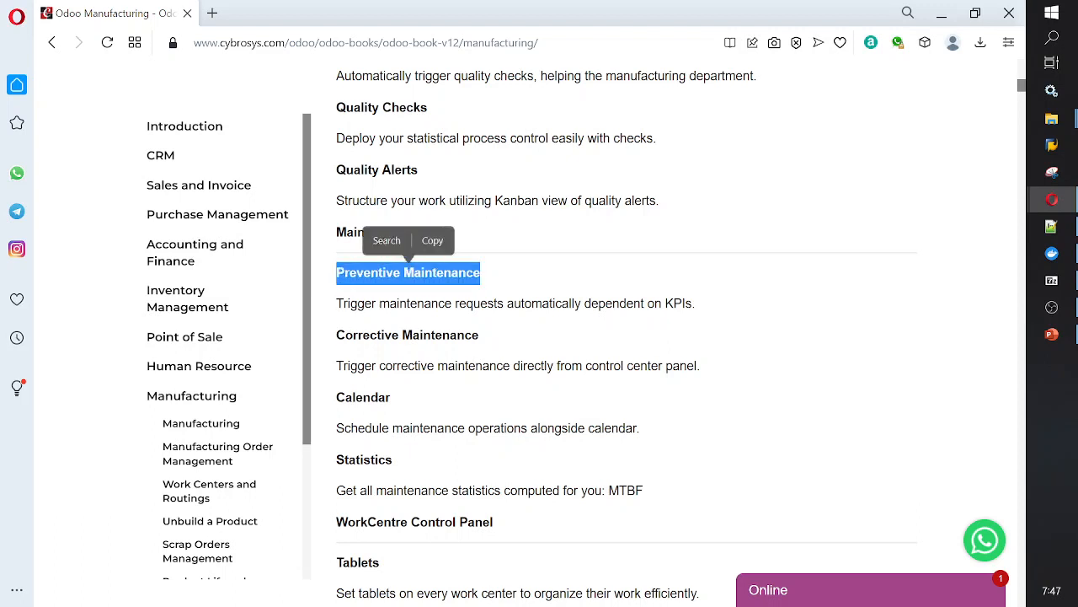
{"action": "left_click_drag", "start_coordinate": [336, 344], "coordinate": [492, 337]}
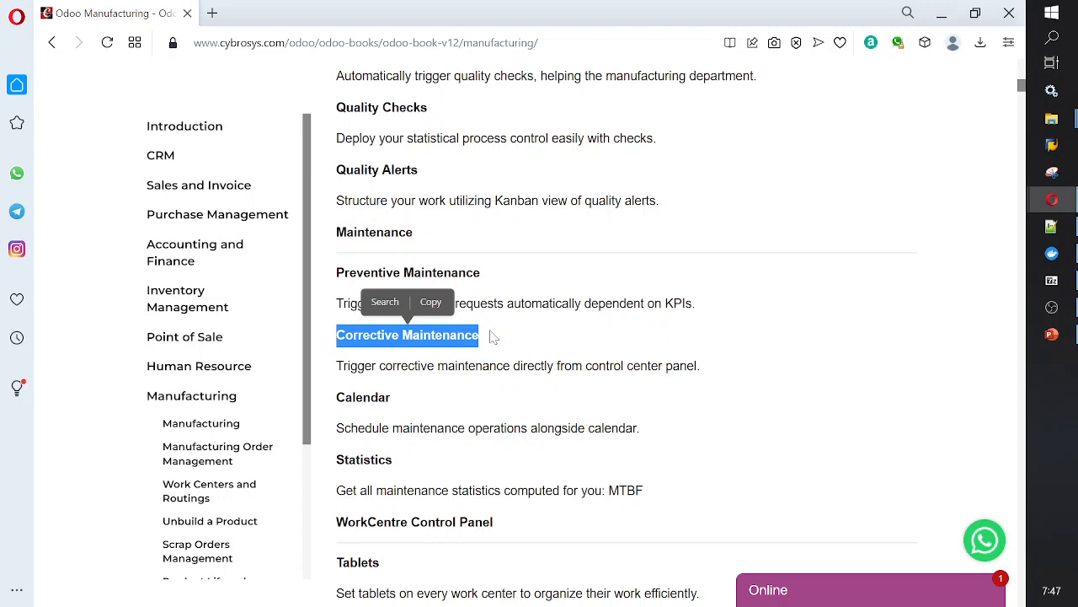
{"action": "scroll", "coordinate": [469, 352], "scroll_direction": "down", "scroll_amount": 2}
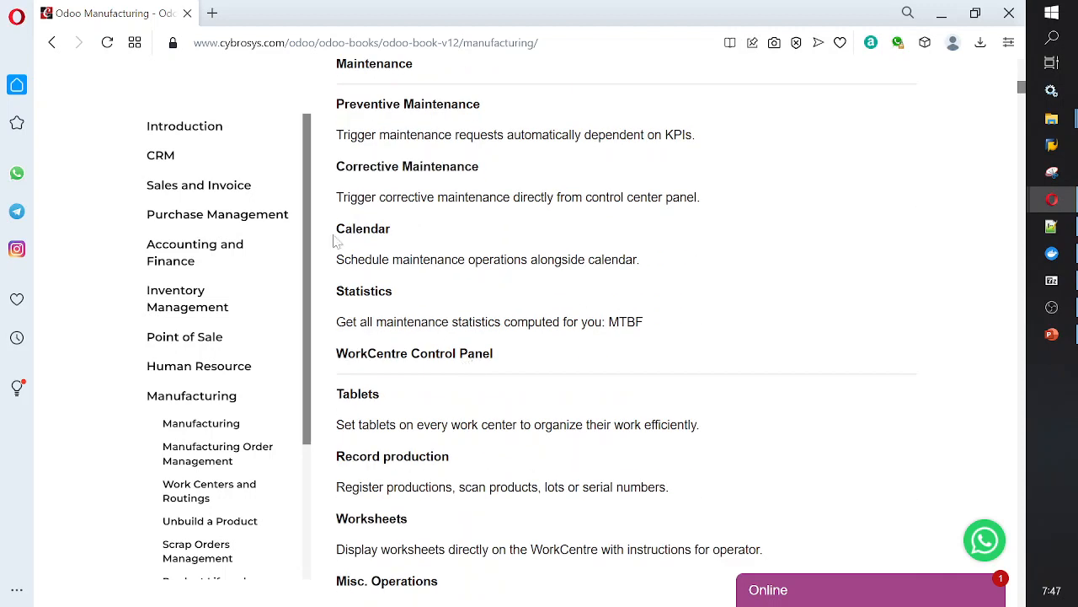
Highlight the Calendar heading in the Maintenance section.
{"action": "left_click_drag", "start_coordinate": [335, 239], "coordinate": [398, 241]}
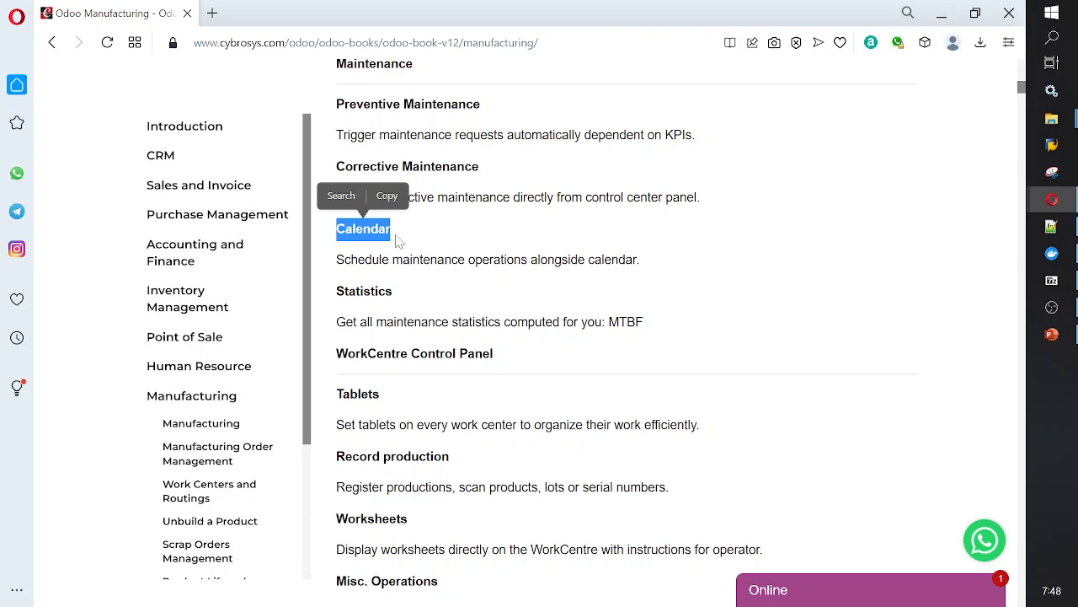
{"action": "left_click", "coordinate": [398, 291]}
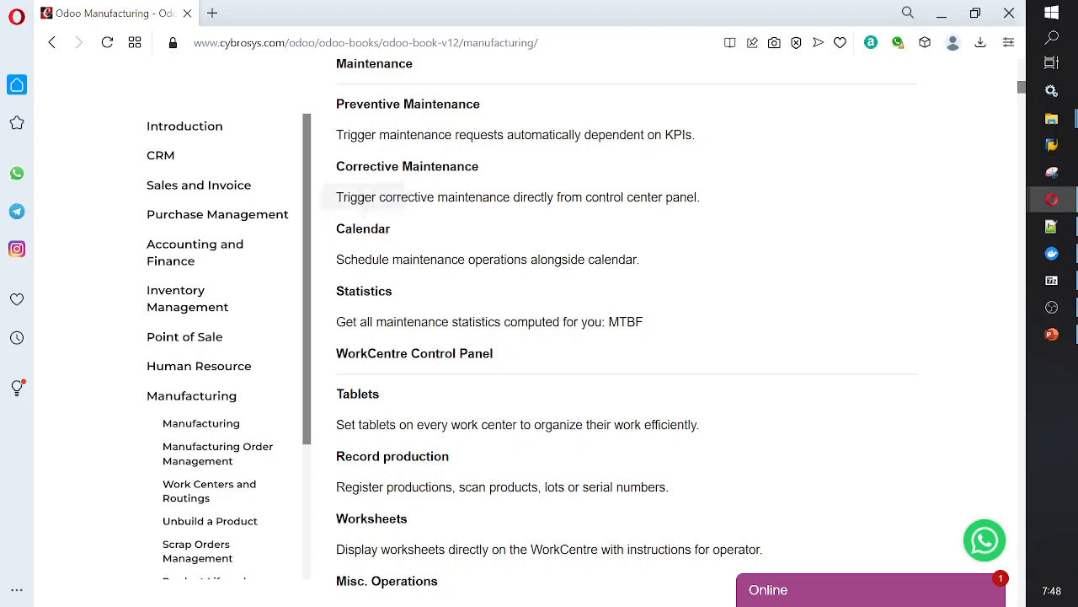
Under Manufacturing Order Management, highlight the path Manufacturing > Operations > Manufacturing Orders > Create and enlarge the Master Data picture showing Bills of Materials.
{"action": "scroll", "coordinate": [397, 292], "scroll_direction": "down", "scroll_amount": 1}
{"action": "scroll", "coordinate": [626, 337], "scroll_direction": "down", "scroll_amount": 6}
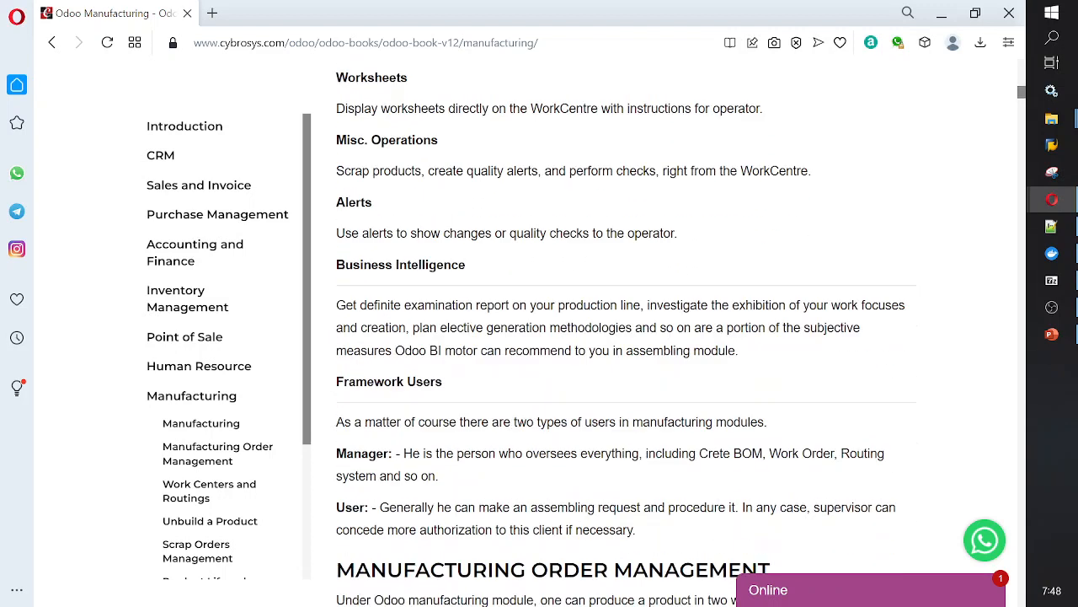
{"action": "scroll", "coordinate": [381, 290], "scroll_direction": "down", "scroll_amount": 2}
{"action": "scroll", "coordinate": [626, 337], "scroll_direction": "down", "scroll_amount": 3}
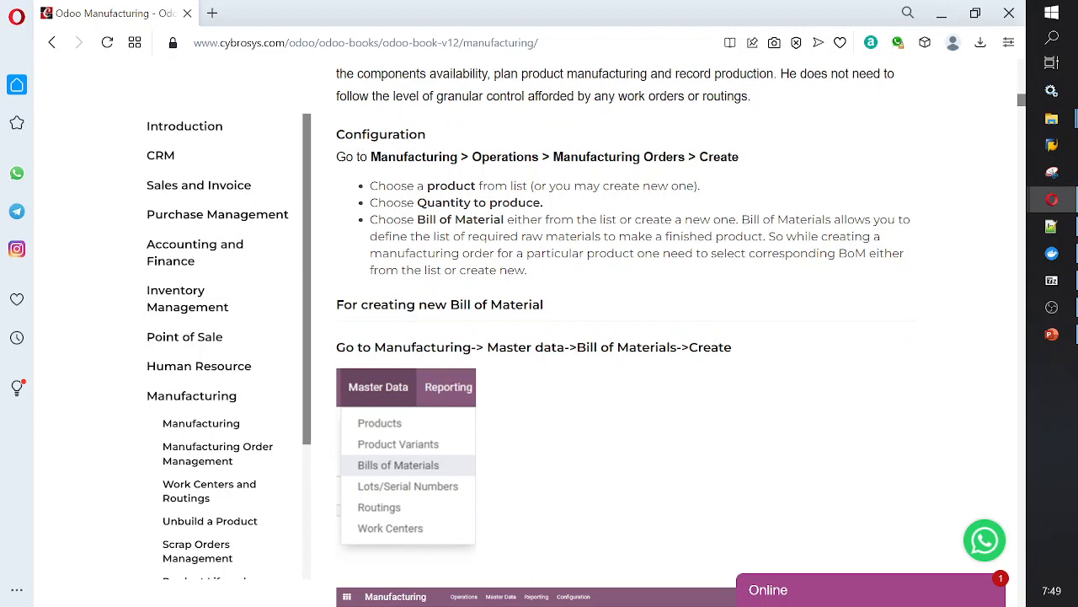
{"action": "left_click_drag", "start_coordinate": [360, 156], "coordinate": [798, 160]}
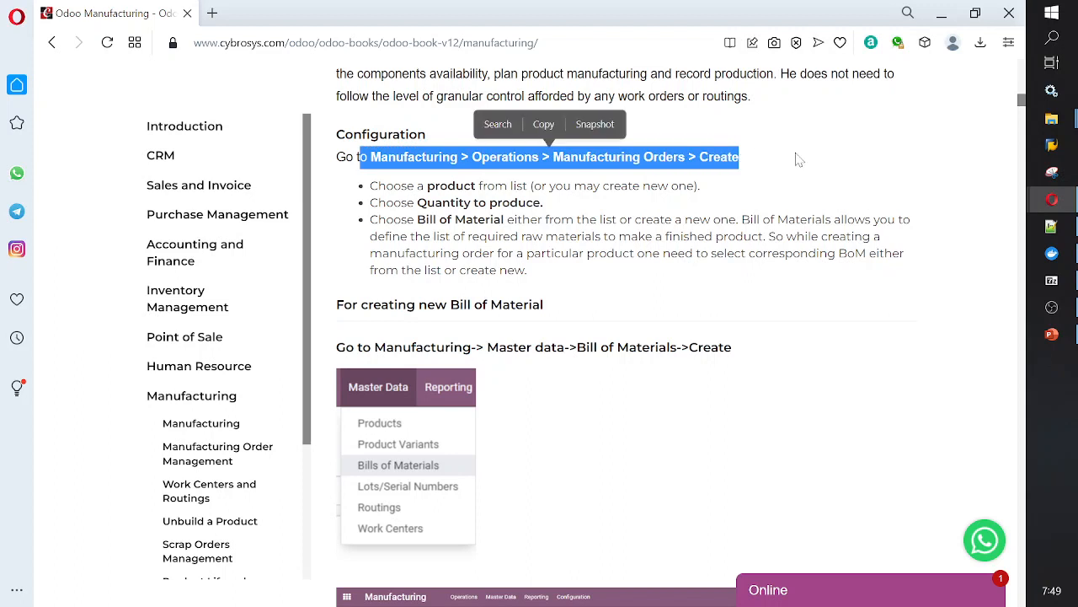
{"action": "scroll", "coordinate": [798, 160], "scroll_direction": "down", "scroll_amount": 1}
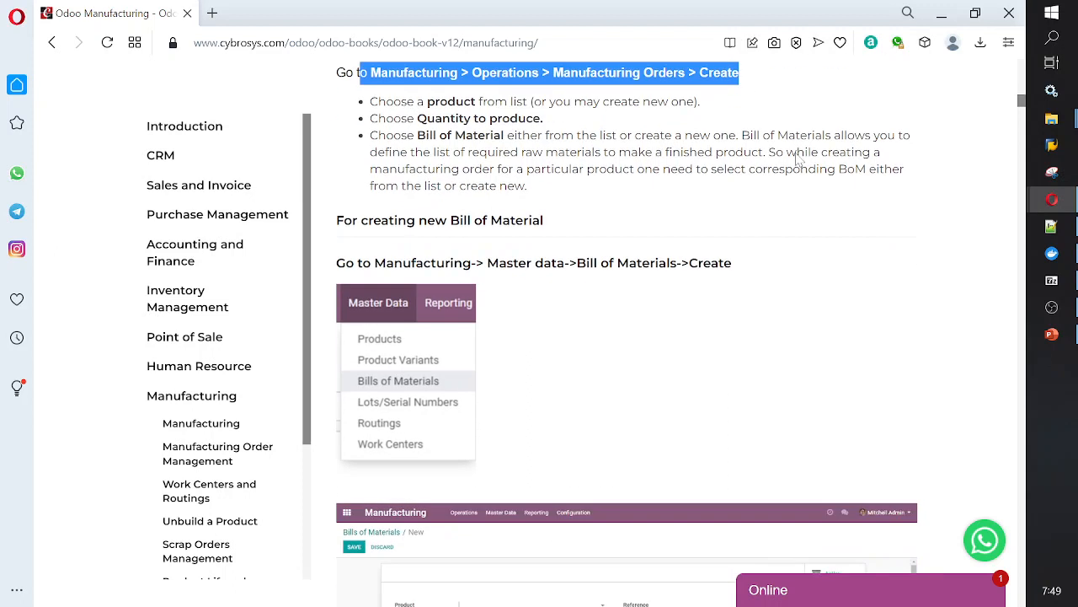
{"action": "left_click", "coordinate": [403, 356]}
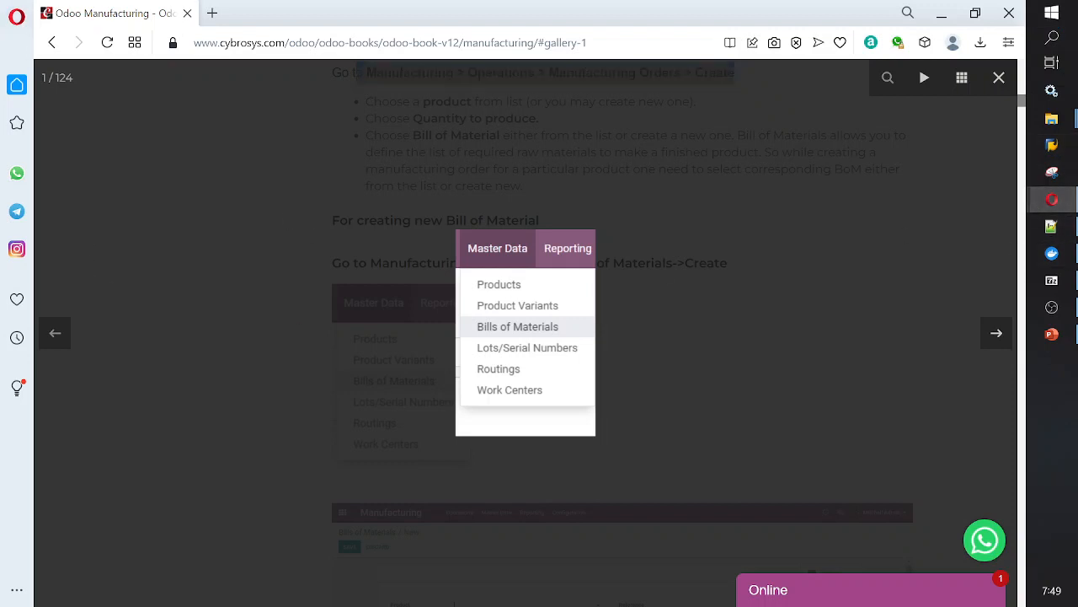
Merge the separate Odoo Databases window into the browser window holding the Odoo book, as a second tab.
{"action": "left_click_drag", "start_coordinate": [0, 36], "coordinate": [289, 14]}
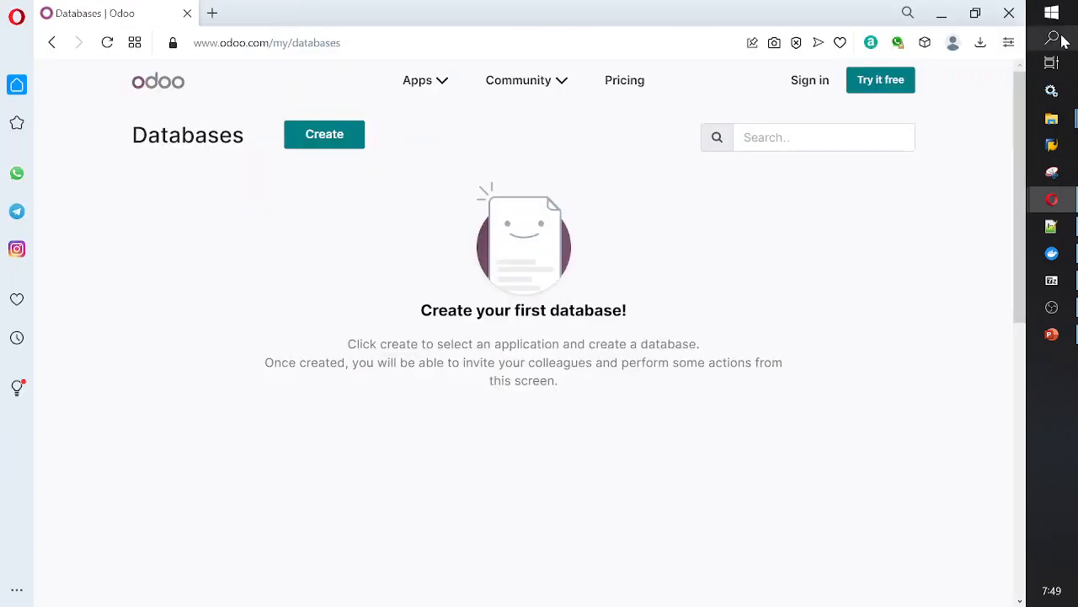
{"action": "left_click", "coordinate": [978, 15]}
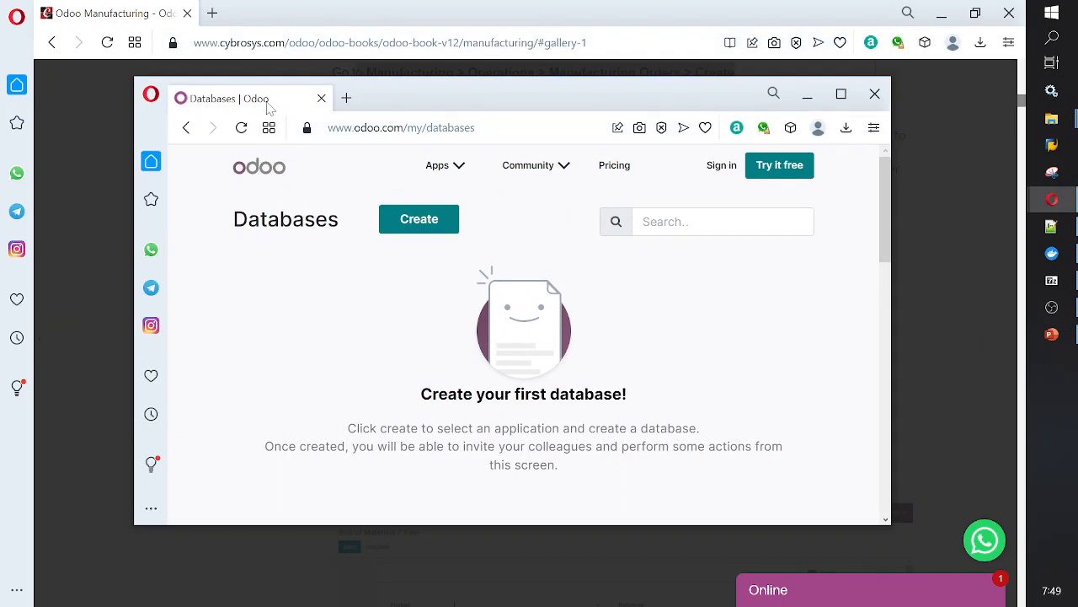
{"action": "left_click_drag", "start_coordinate": [273, 100], "coordinate": [312, 14]}
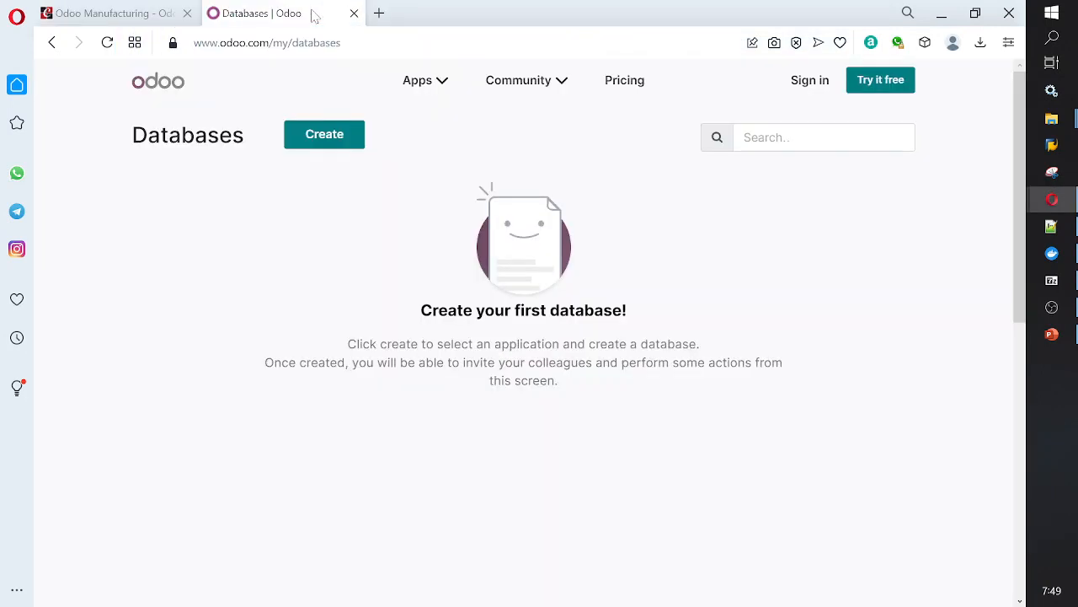
Sign in to the Odoo account with the prefilled credentials and connect to the edu-esi-ifubaya-demos database.
{"action": "left_click", "coordinate": [821, 91]}
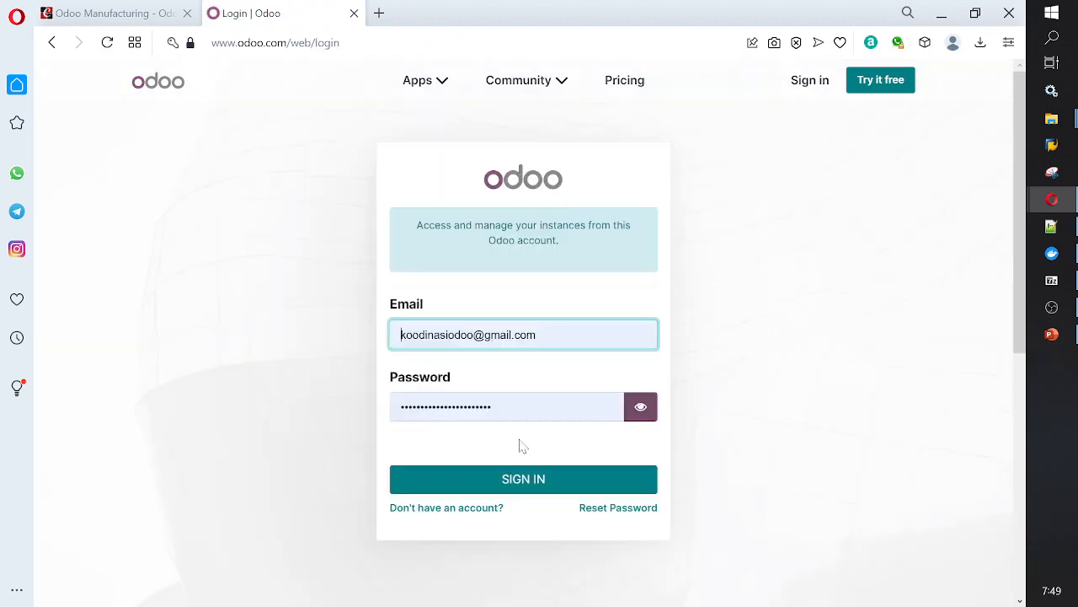
{"action": "left_click", "coordinate": [555, 485]}
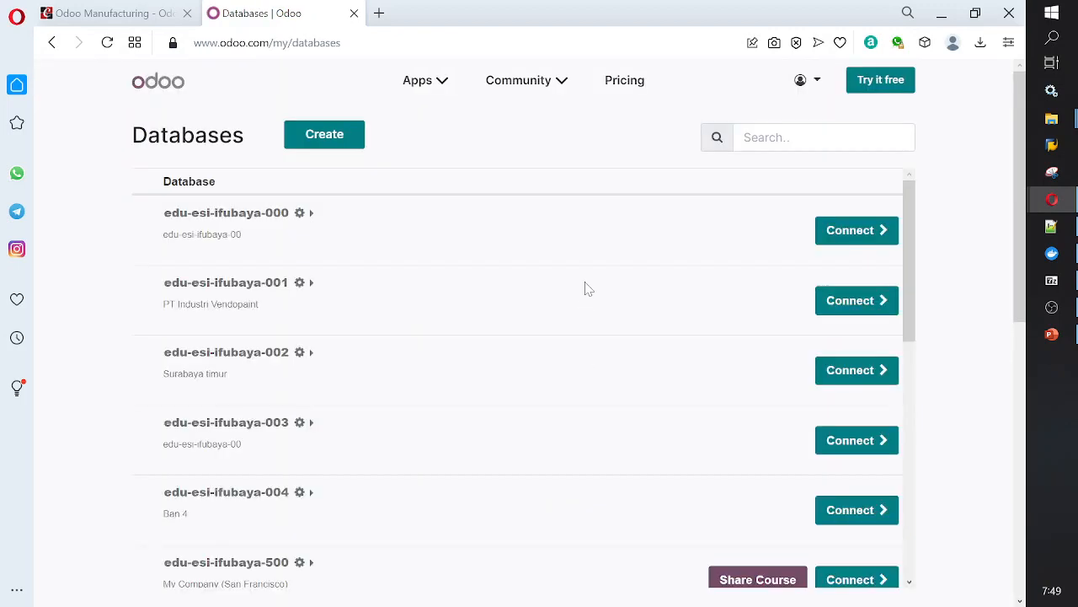
{"action": "scroll", "coordinate": [587, 288], "scroll_direction": "down", "scroll_amount": 6}
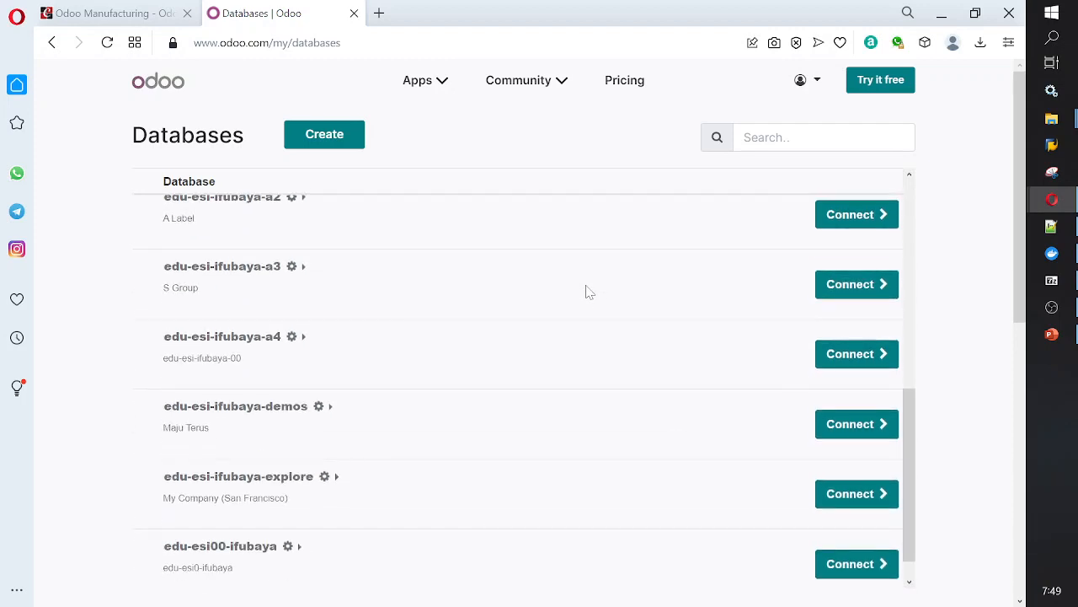
{"action": "scroll", "coordinate": [585, 292], "scroll_direction": "down", "scroll_amount": 1}
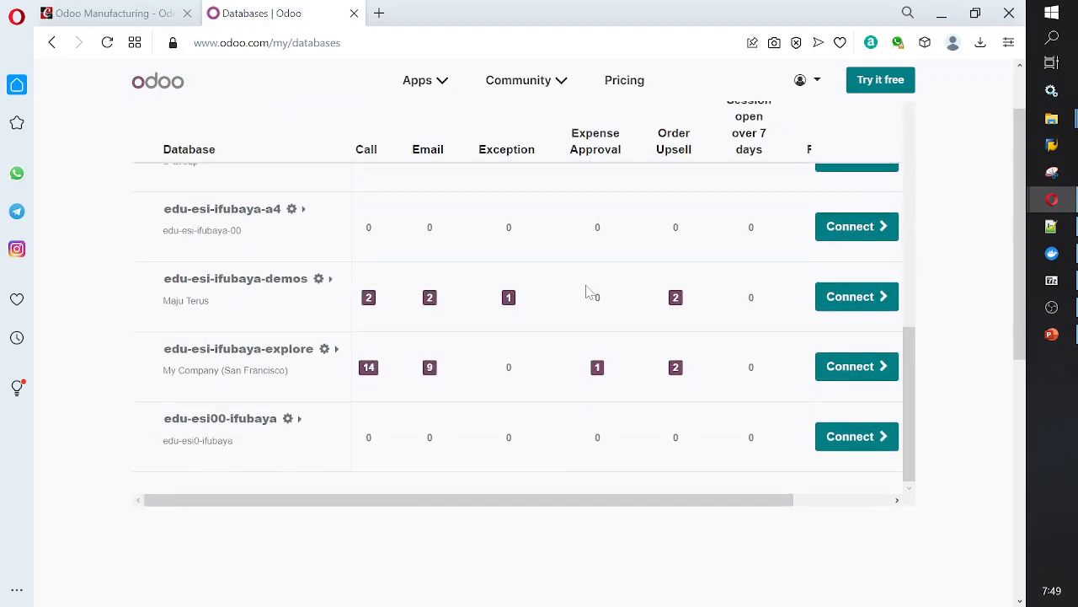
{"action": "left_click", "coordinate": [846, 296]}
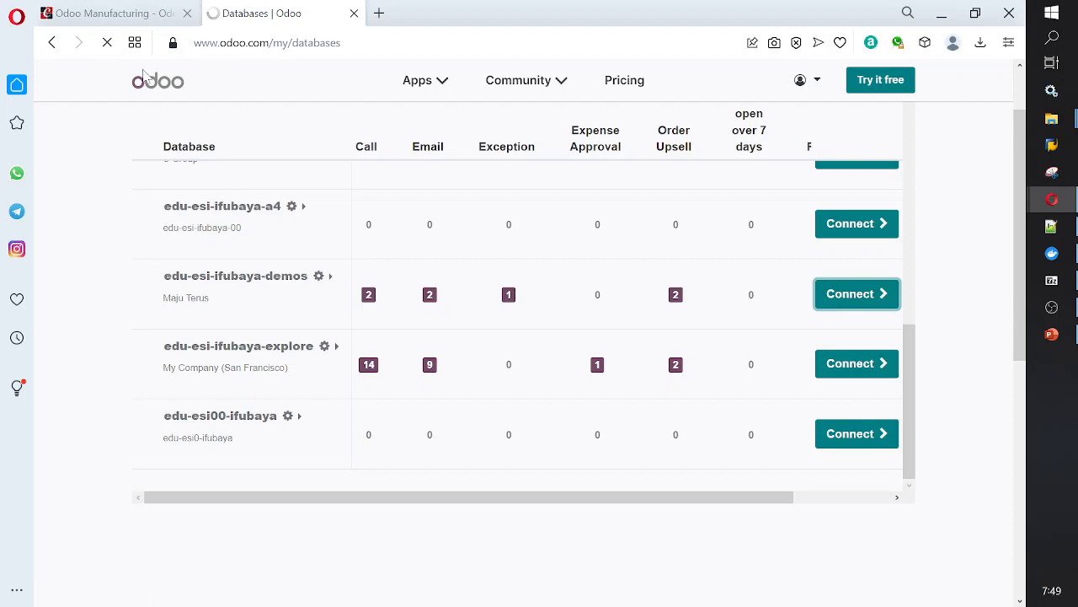
{"action": "left_click", "coordinate": [106, 17]}
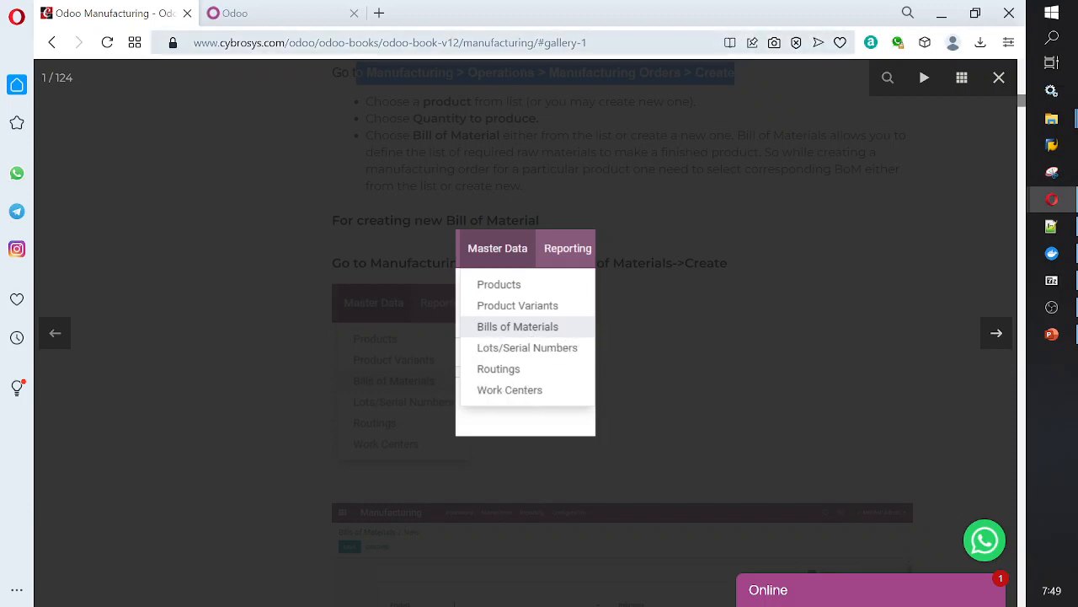
{"action": "left_click", "coordinate": [241, 14]}
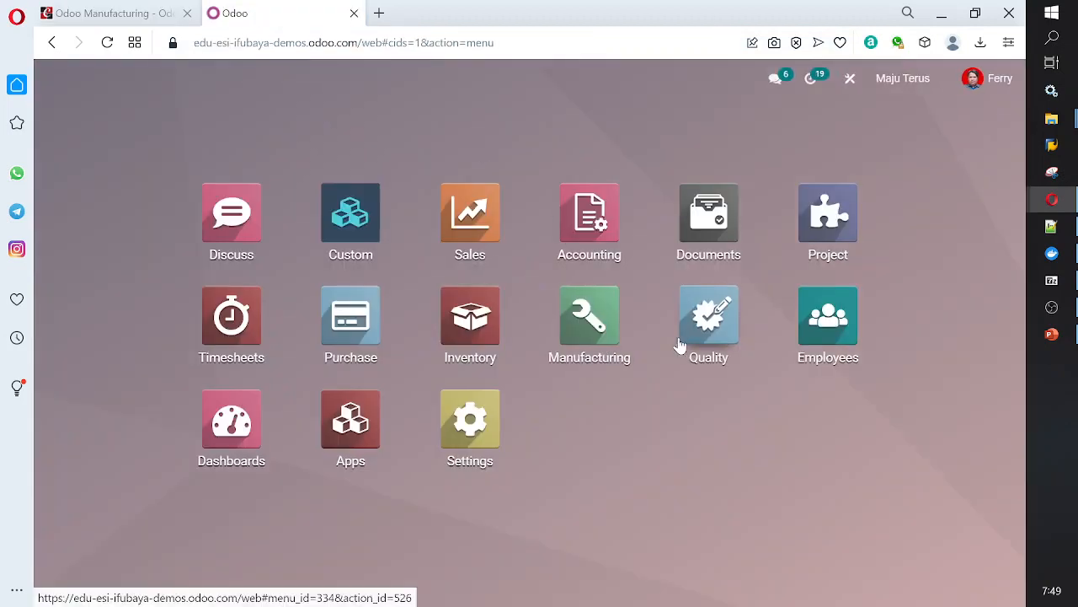
Open the Manufacturing app and review all the work center cards in the Work Centers Overview.
{"action": "left_click", "coordinate": [581, 343]}
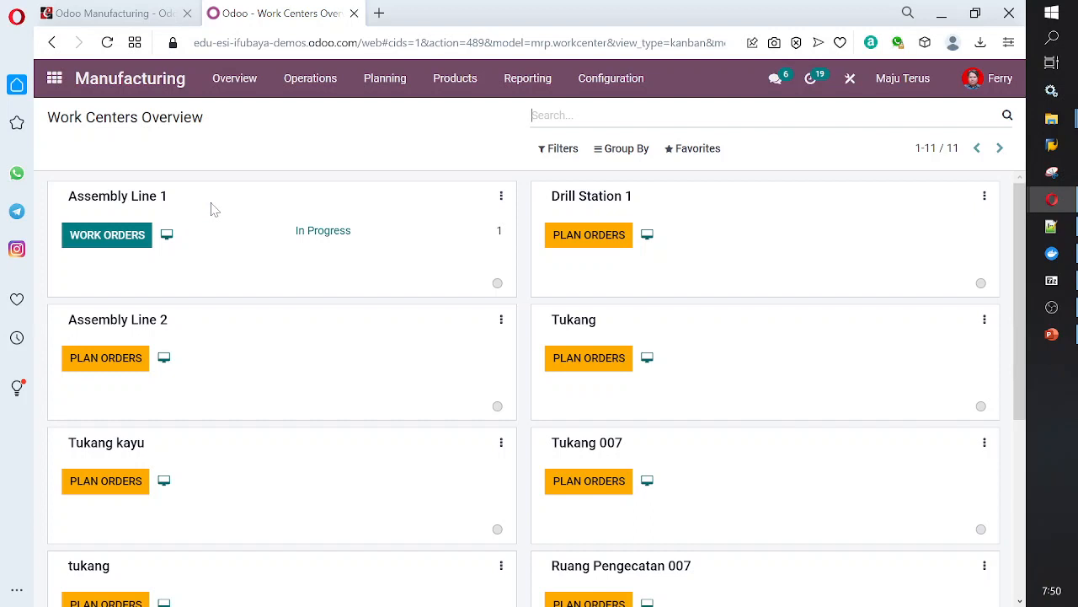
{"action": "scroll", "coordinate": [257, 264], "scroll_direction": "down", "scroll_amount": 2}
{"action": "scroll", "coordinate": [257, 265], "scroll_direction": "up", "scroll_amount": 2}
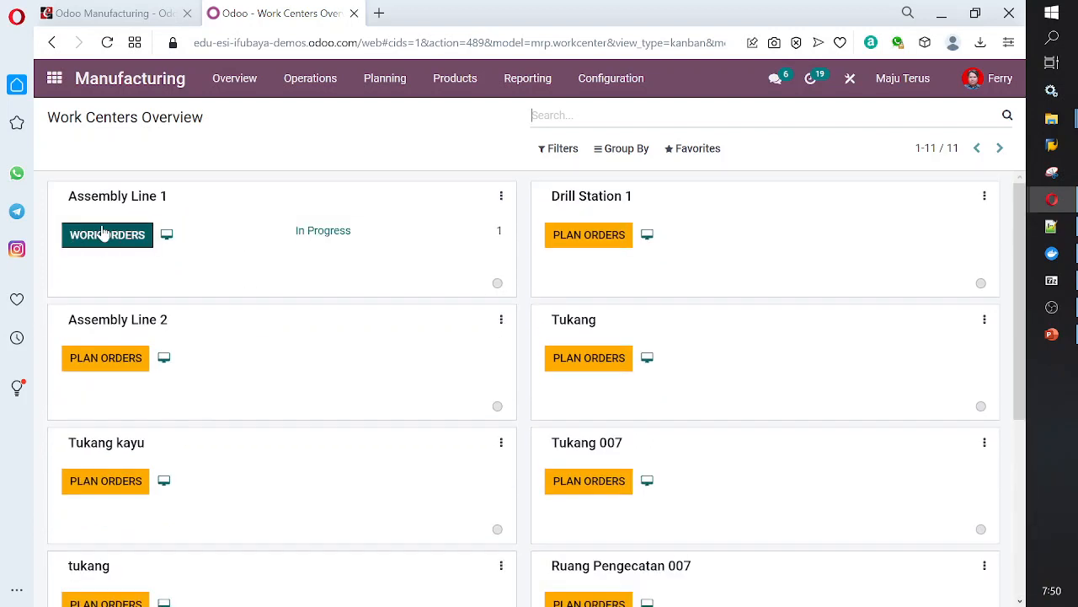
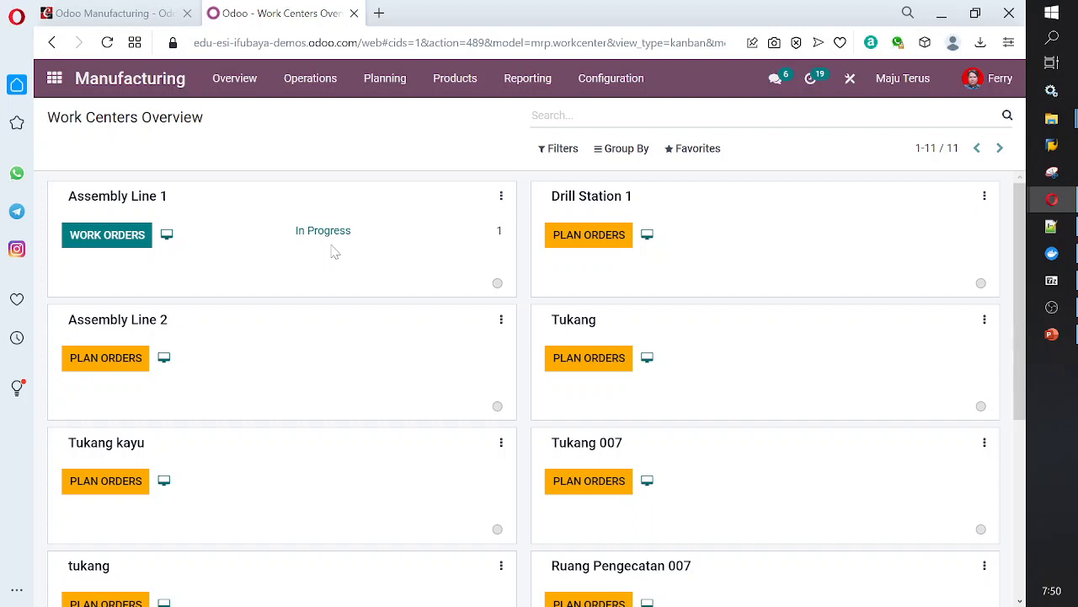
{"action": "scroll", "coordinate": [336, 252], "scroll_direction": "down", "scroll_amount": 4}
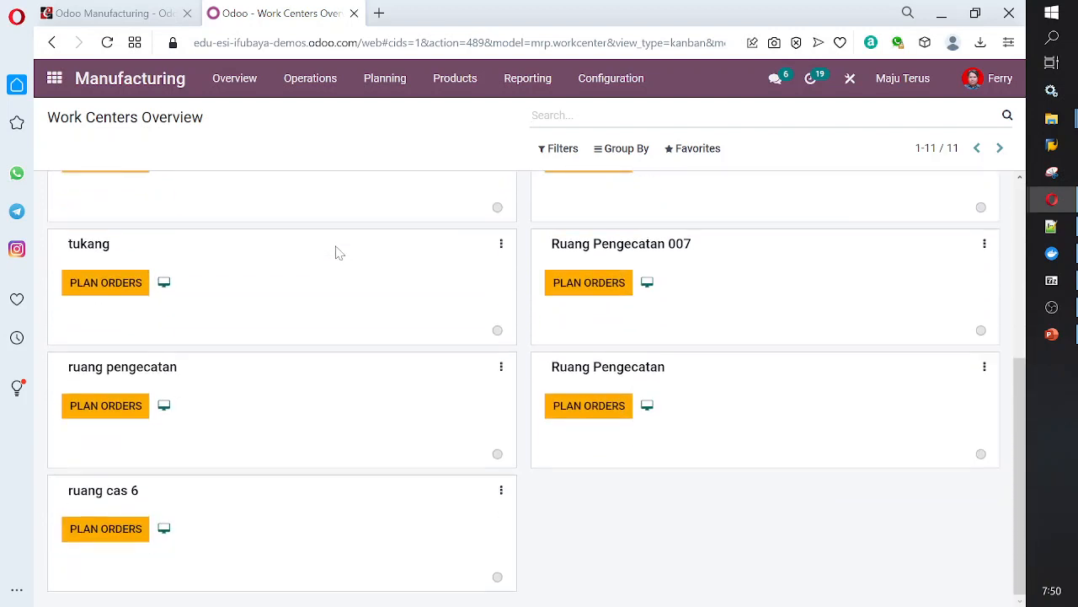
{"action": "scroll", "coordinate": [337, 252], "scroll_direction": "up", "scroll_amount": 4}
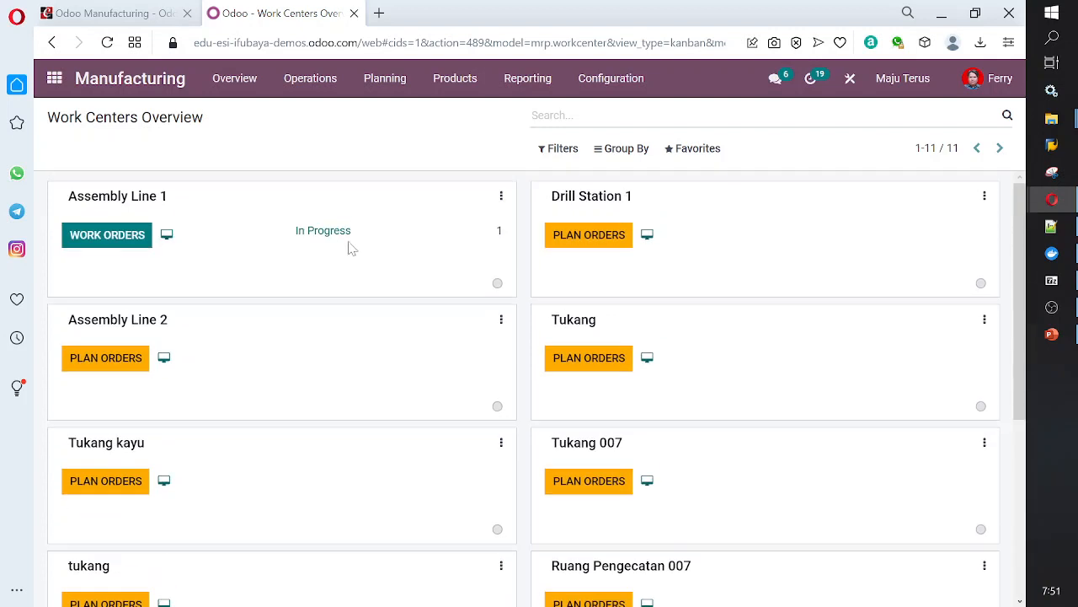
From Assembly Line 1's in-progress work orders, open the Assembly work order for the Table.
{"action": "left_click", "coordinate": [331, 236]}
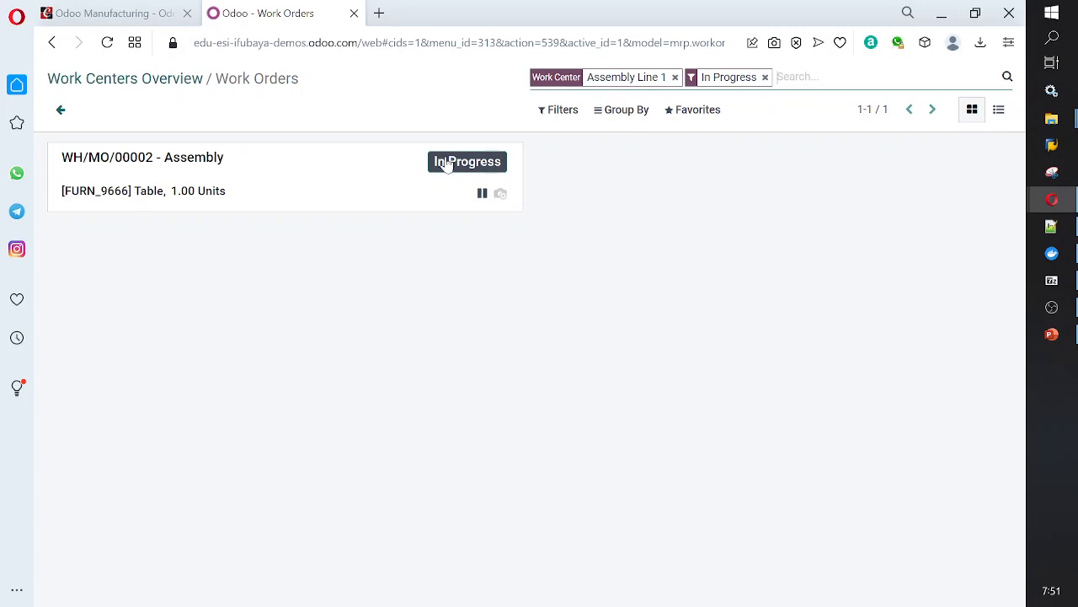
{"action": "left_click", "coordinate": [369, 171]}
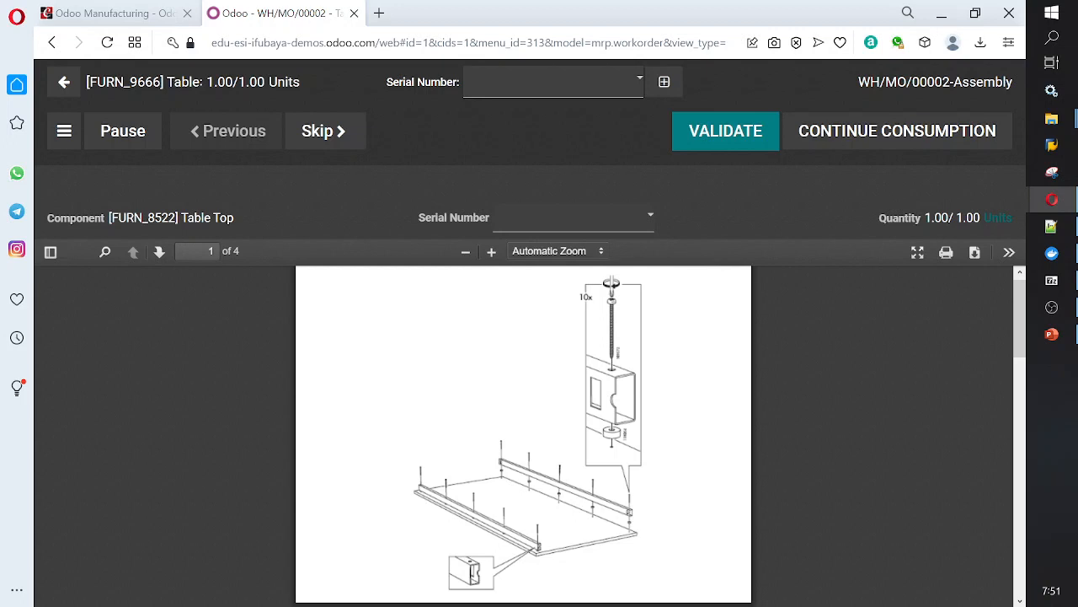
Examine the first two pages of the assembly instruction drawings for the Table Top component in the work order.
{"action": "scroll", "coordinate": [634, 394], "scroll_direction": "down", "scroll_amount": 1}
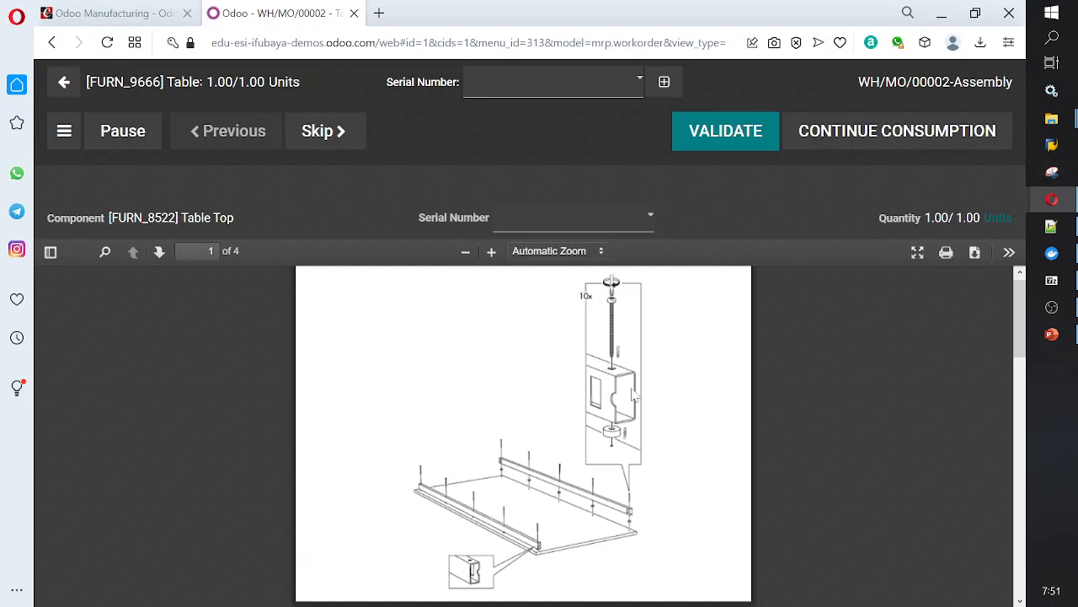
{"action": "scroll", "coordinate": [634, 394], "scroll_direction": "down", "scroll_amount": 3}
{"action": "scroll", "coordinate": [635, 395], "scroll_direction": "up", "scroll_amount": 4}
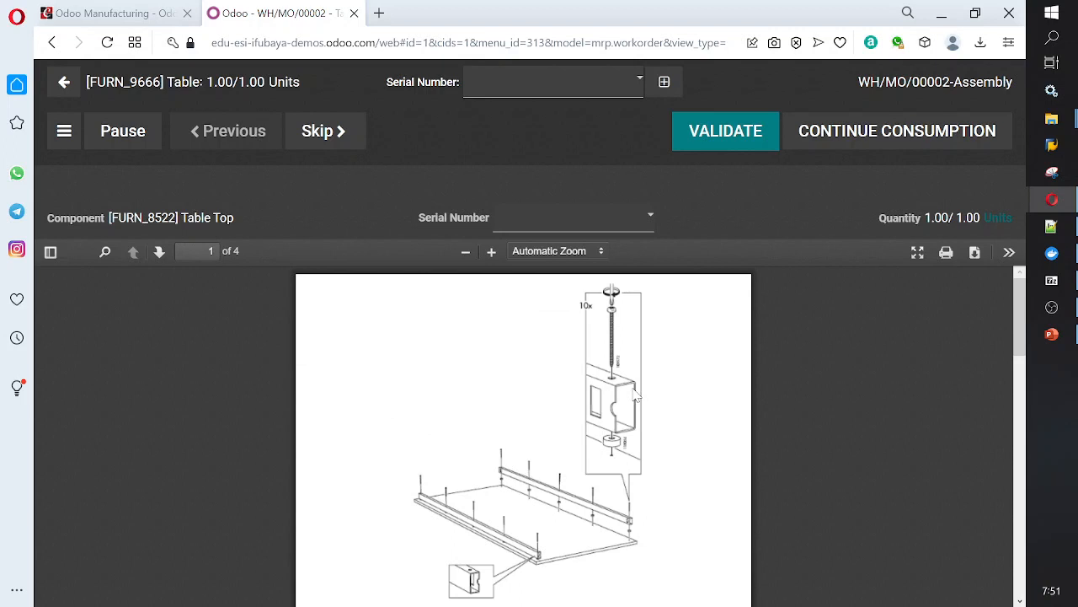
{"action": "scroll", "coordinate": [636, 396], "scroll_direction": "down", "scroll_amount": 15}
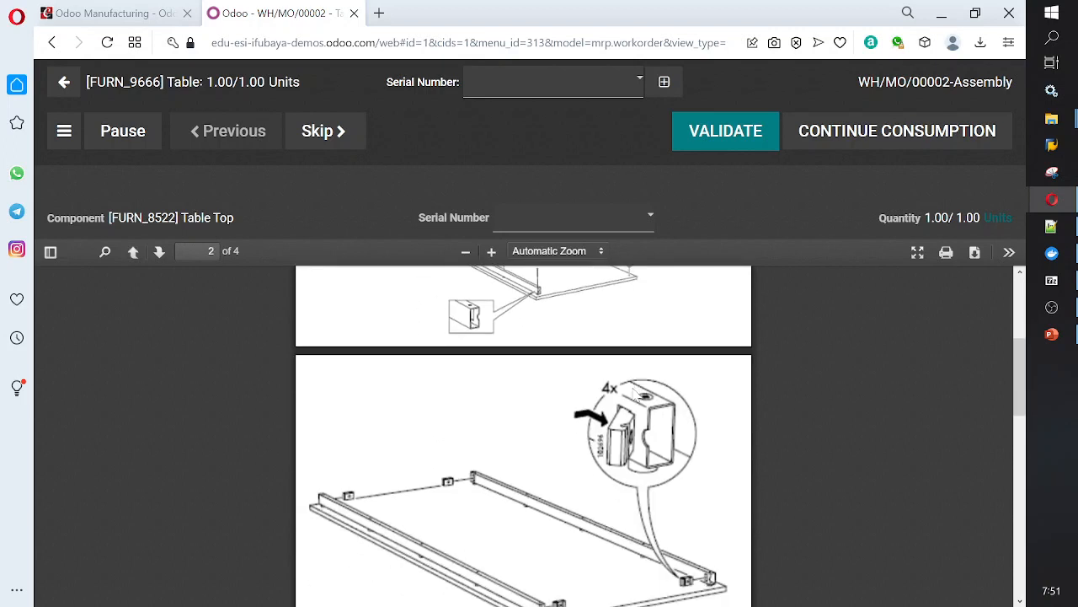
{"action": "scroll", "coordinate": [636, 396], "scroll_direction": "up", "scroll_amount": 15}
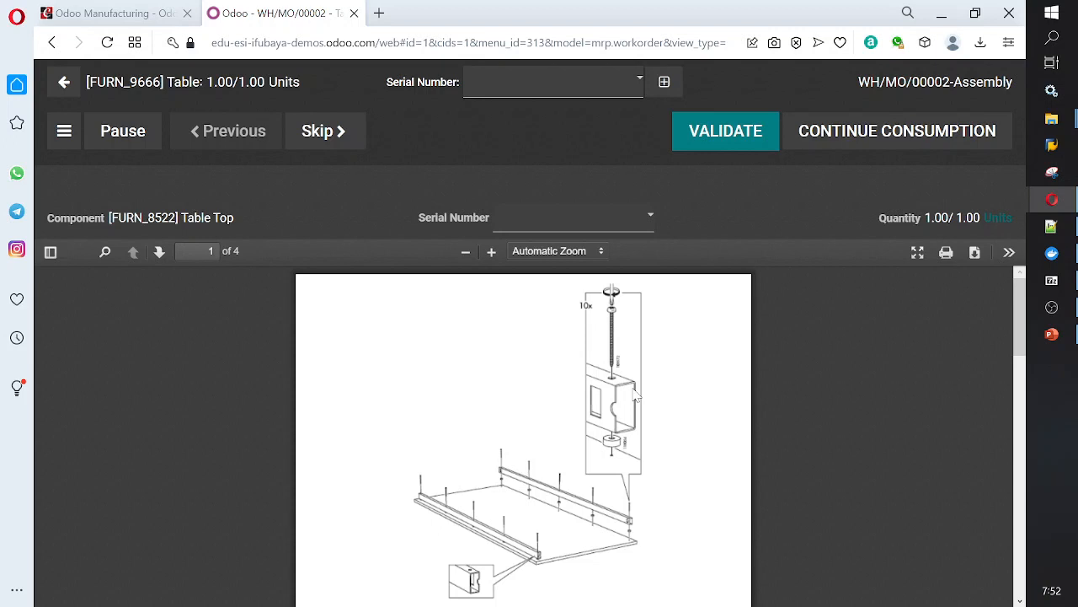
{"action": "scroll", "coordinate": [712, 346], "scroll_direction": "down", "scroll_amount": 15}
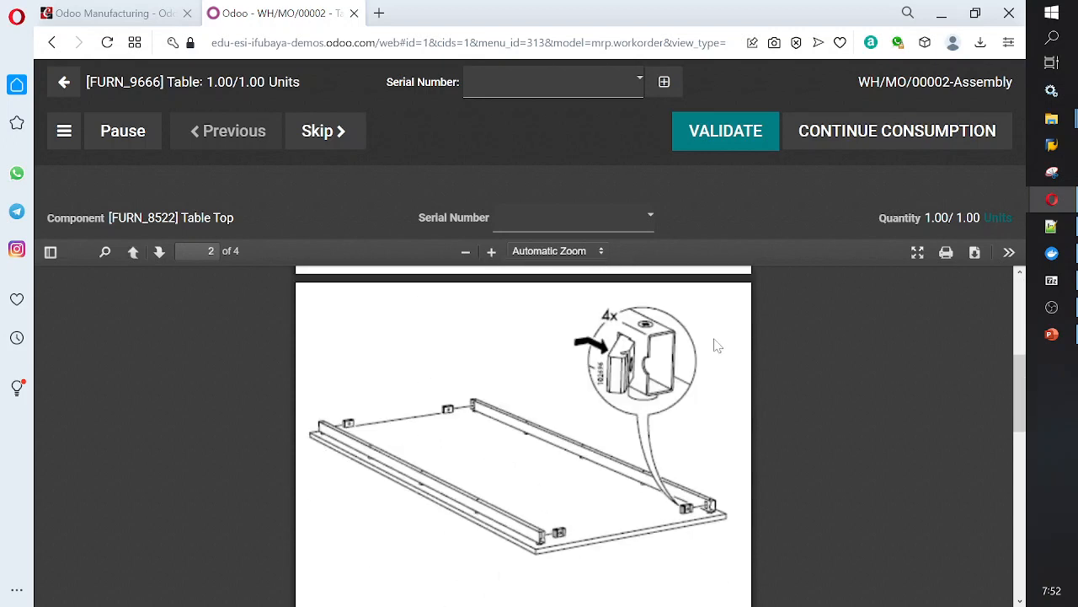
{"action": "scroll", "coordinate": [713, 345], "scroll_direction": "up", "scroll_amount": 4}
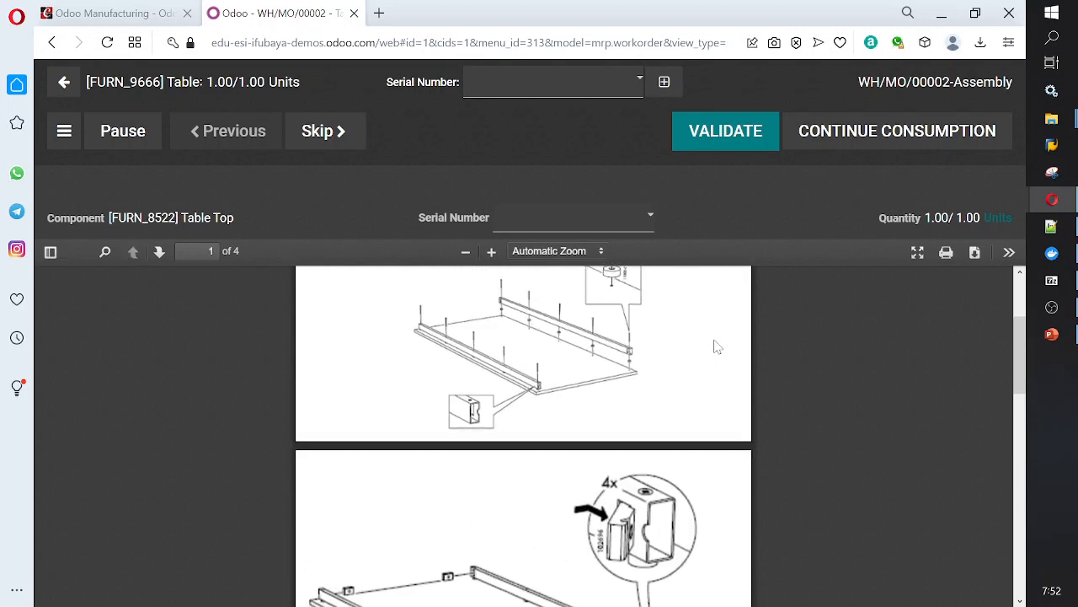
{"action": "scroll", "coordinate": [713, 350], "scroll_direction": "up", "scroll_amount": 6}
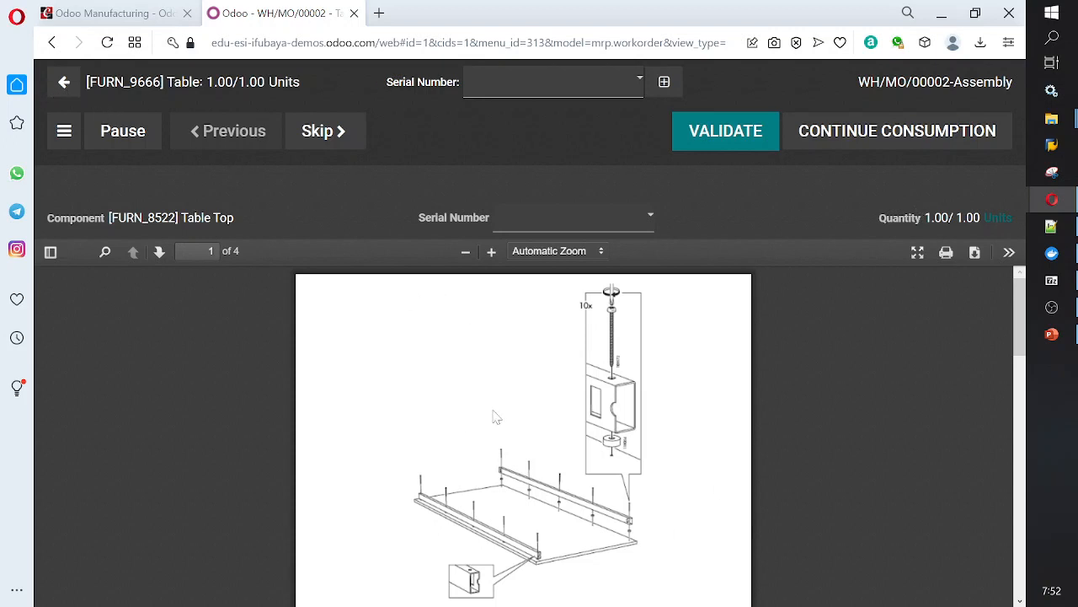
{"action": "scroll", "coordinate": [582, 388], "scroll_direction": "down", "scroll_amount": 10}
{"action": "scroll", "coordinate": [604, 439], "scroll_direction": "down", "scroll_amount": 5}
{"action": "scroll", "coordinate": [606, 428], "scroll_direction": "up", "scroll_amount": 15}
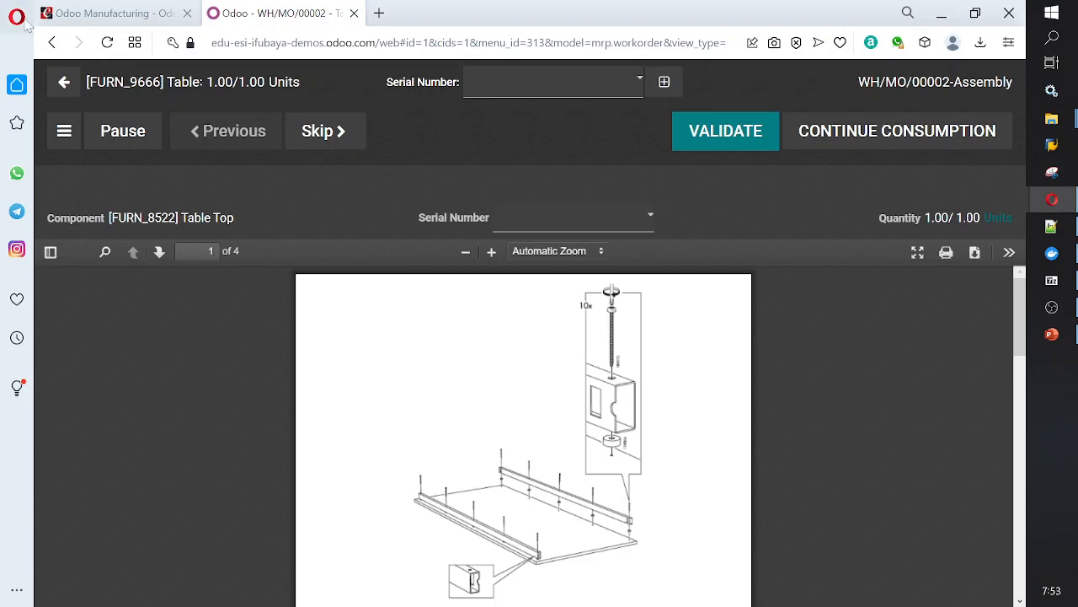
Leave the Table's work order and view the Product Variants list and the Bills of Materials list.
{"action": "left_click", "coordinate": [69, 94]}
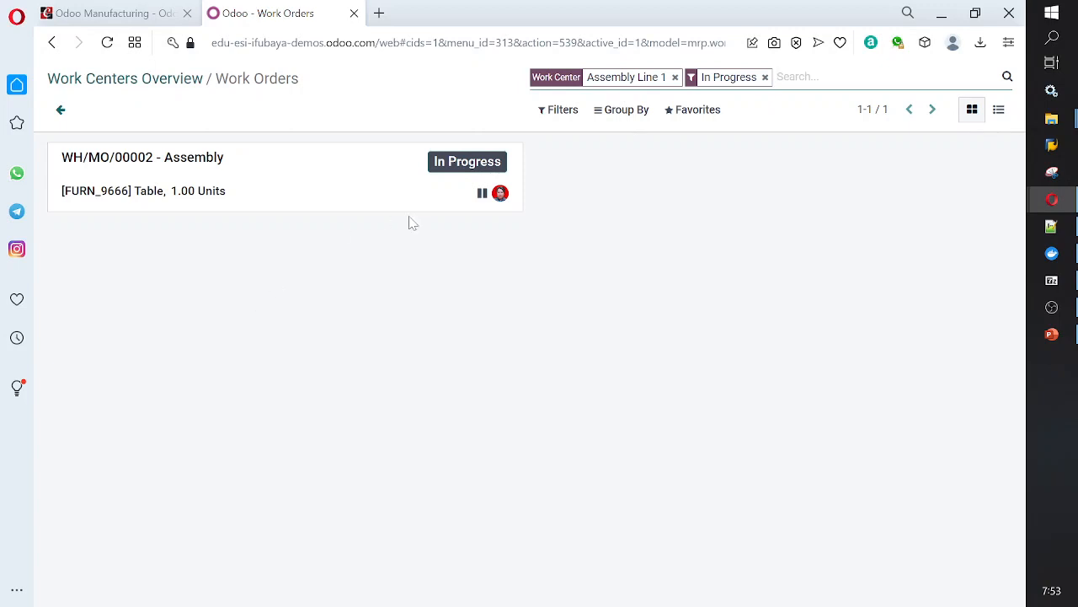
{"action": "left_click", "coordinate": [66, 115]}
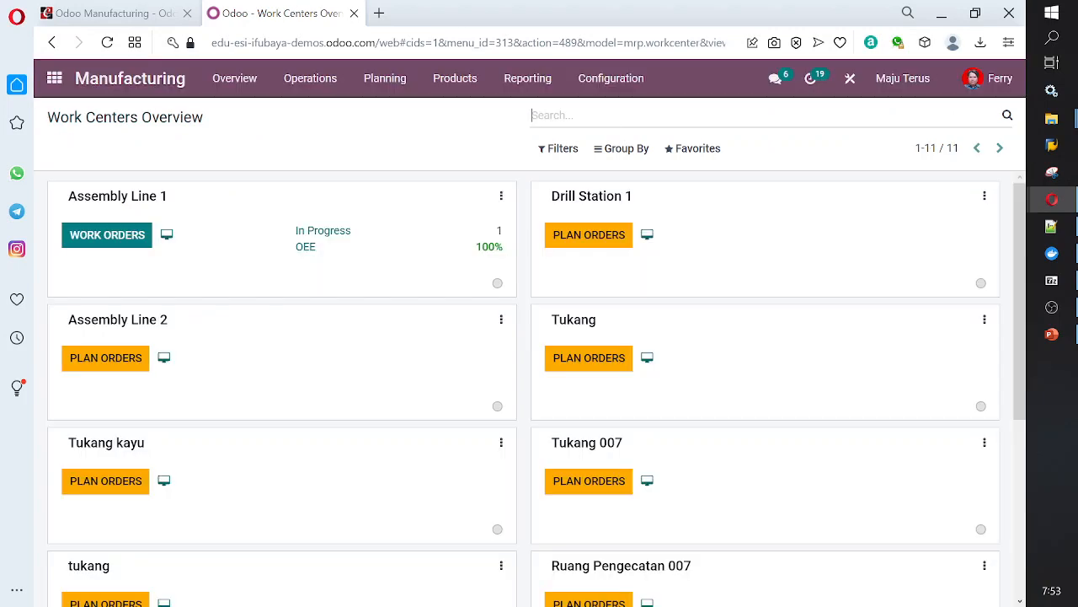
{"action": "left_click", "coordinate": [449, 84]}
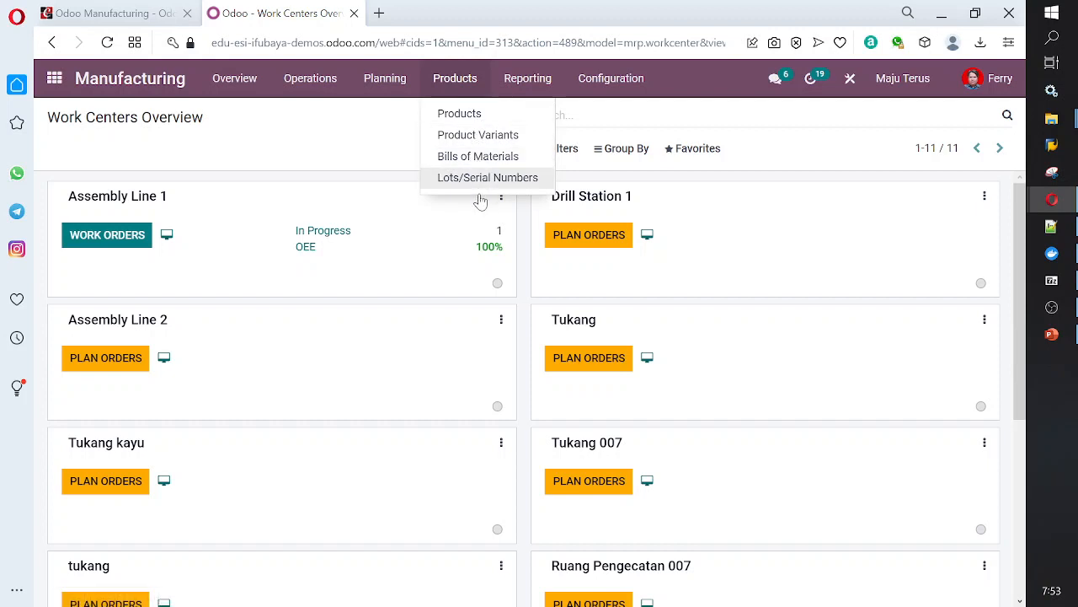
{"action": "left_click", "coordinate": [509, 139]}
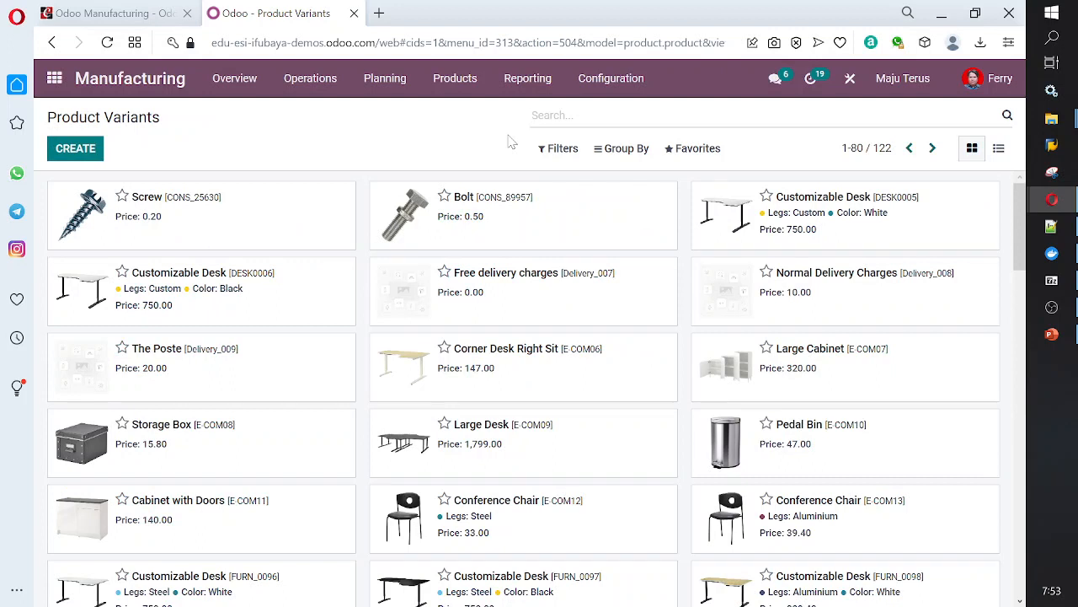
{"action": "left_click", "coordinate": [444, 84]}
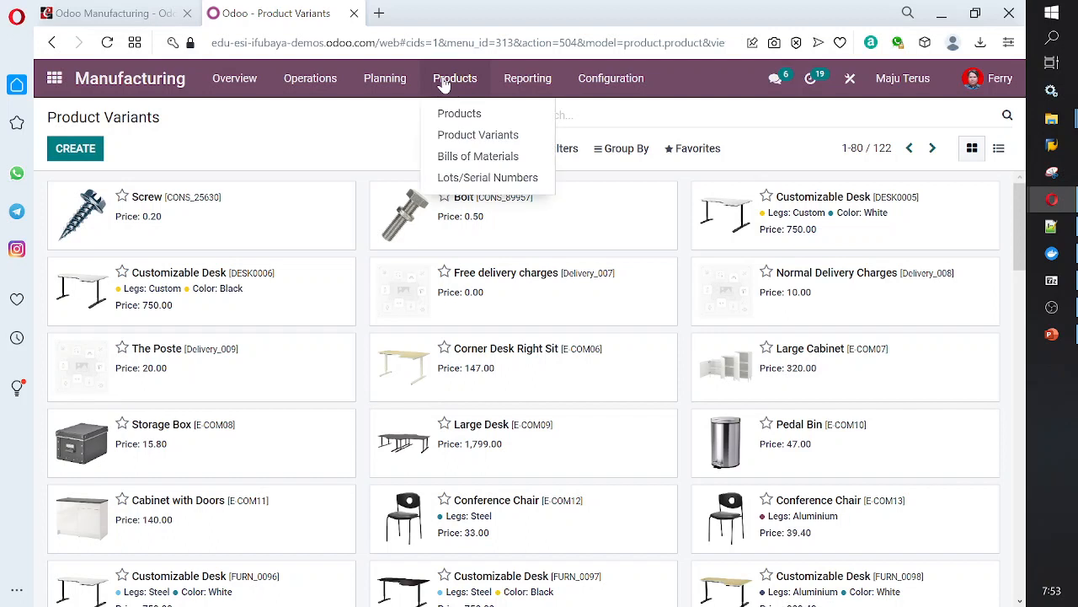
{"action": "left_click", "coordinate": [463, 157]}
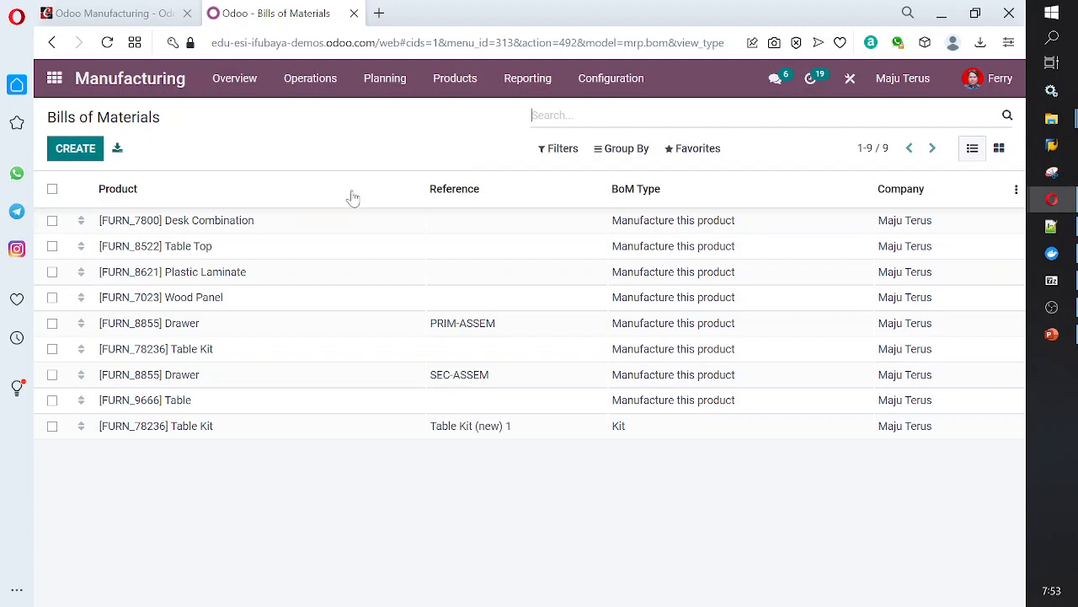
Find the Customizable Desk among the products and review its variants and its general product information.
{"action": "left_click", "coordinate": [438, 82]}
{"action": "left_click", "coordinate": [455, 115]}
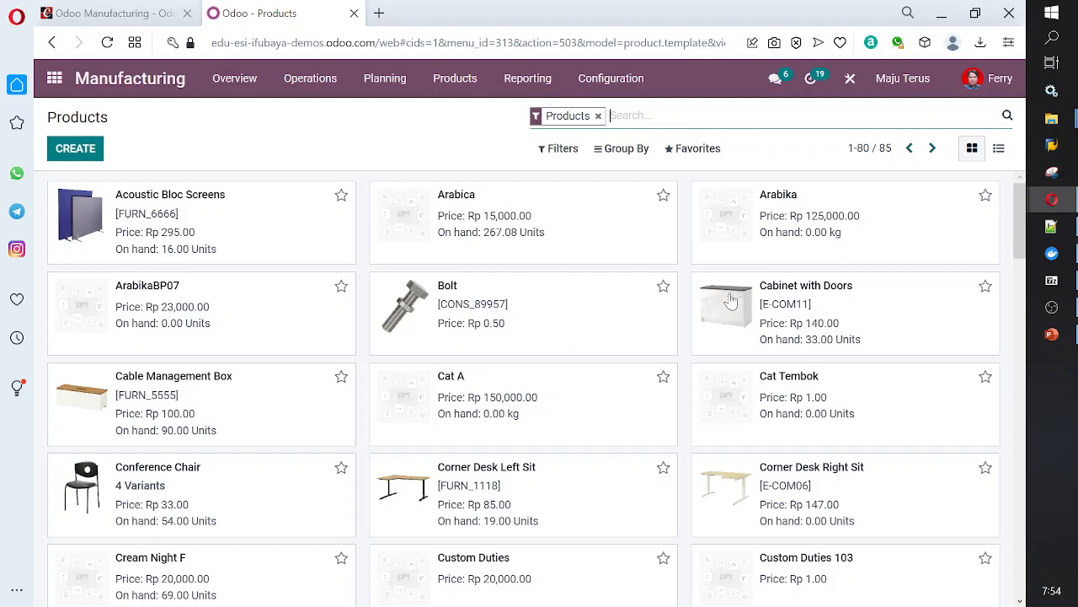
{"action": "scroll", "coordinate": [731, 302], "scroll_direction": "down", "scroll_amount": 3}
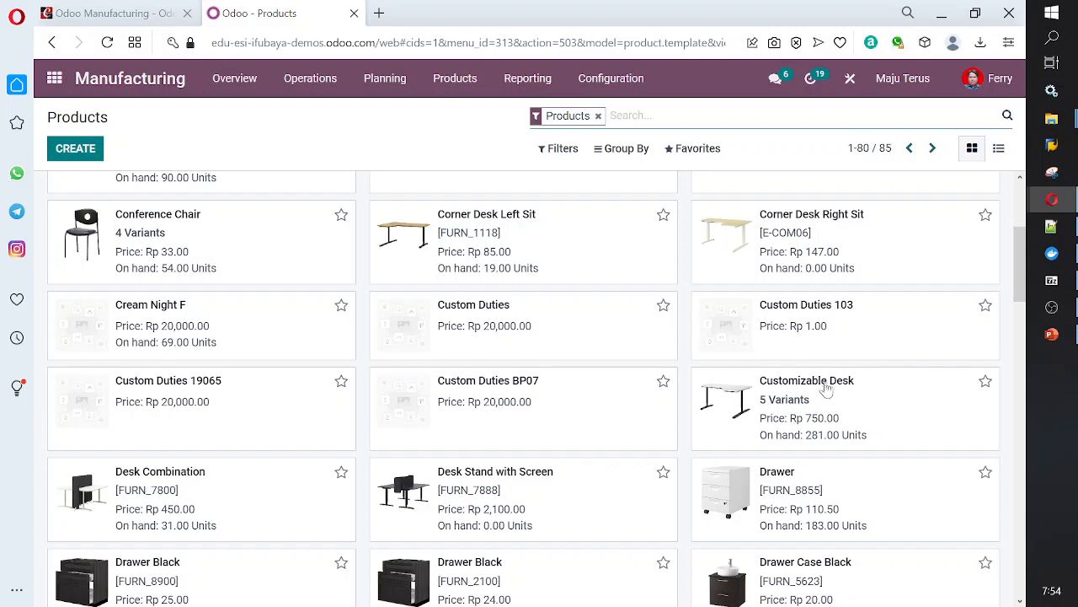
{"action": "left_click", "coordinate": [828, 387]}
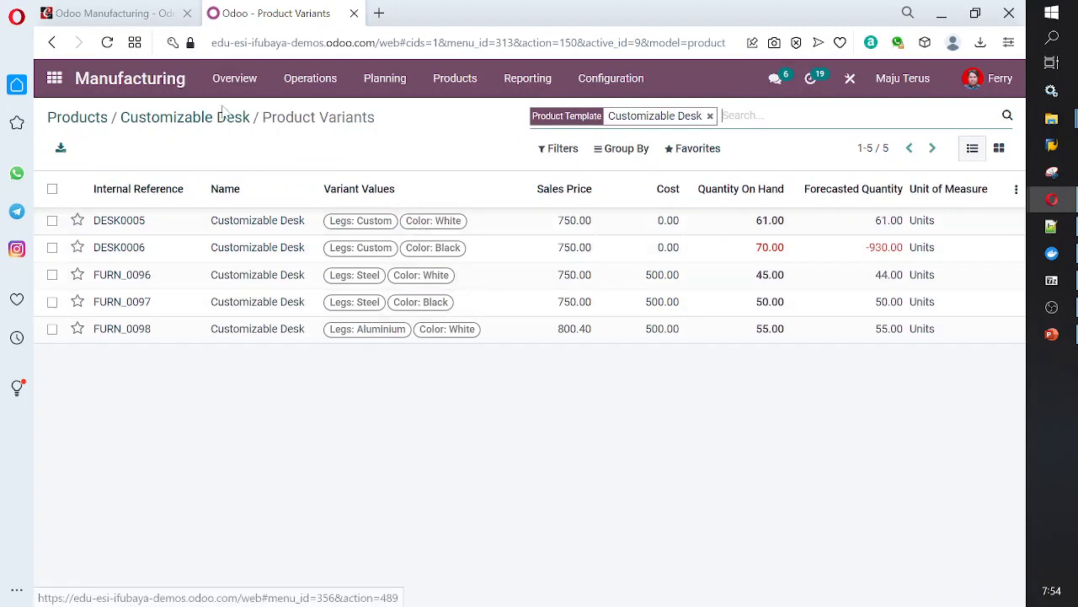
{"action": "left_click", "coordinate": [208, 118]}
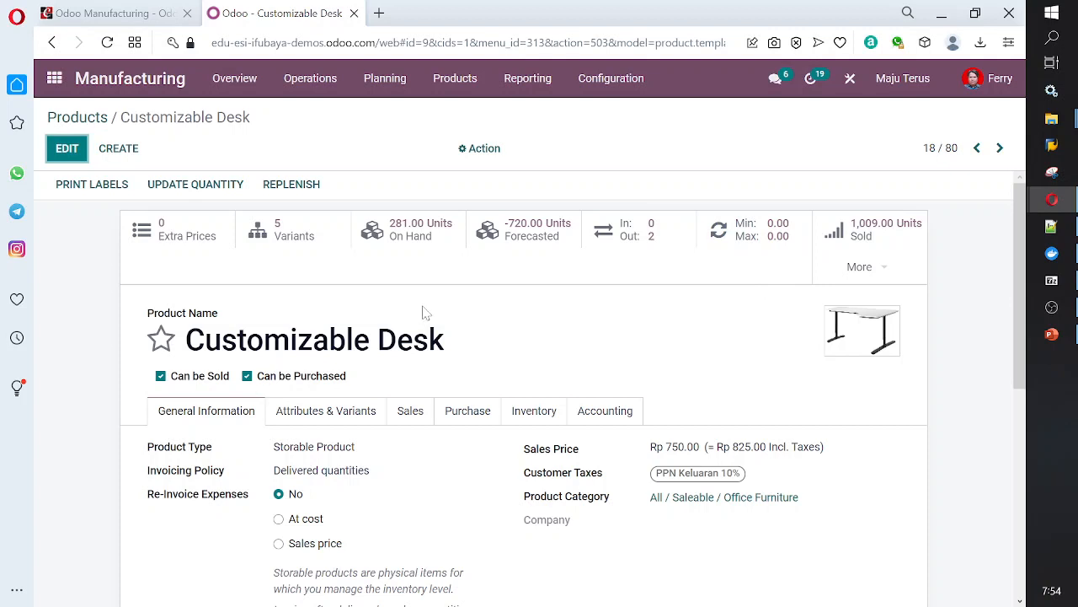
{"action": "scroll", "coordinate": [532, 346], "scroll_direction": "down", "scroll_amount": 1}
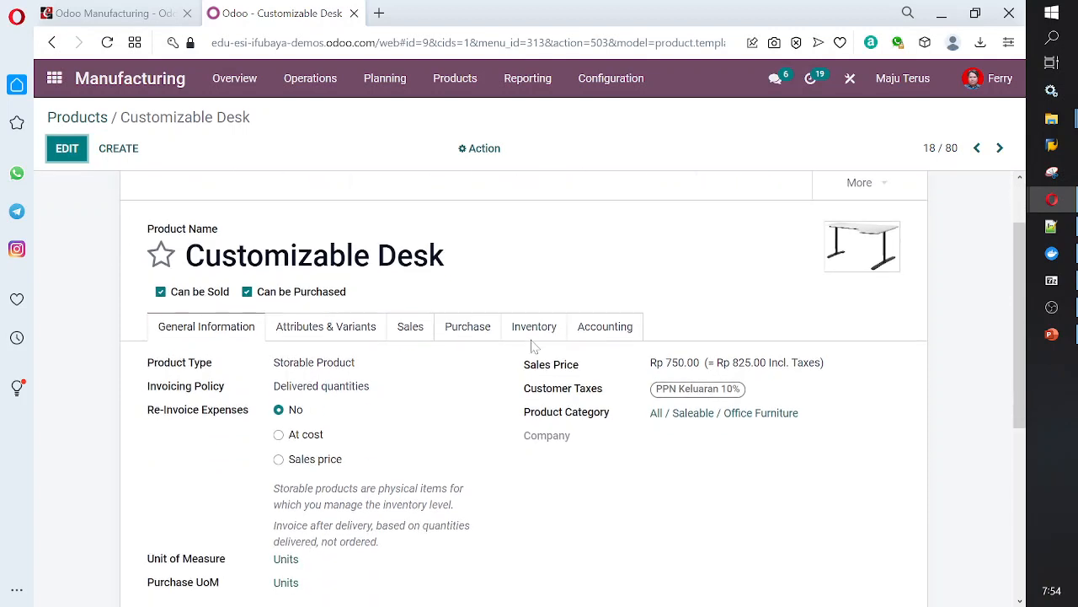
{"action": "scroll", "coordinate": [532, 346], "scroll_direction": "up", "scroll_amount": 1}
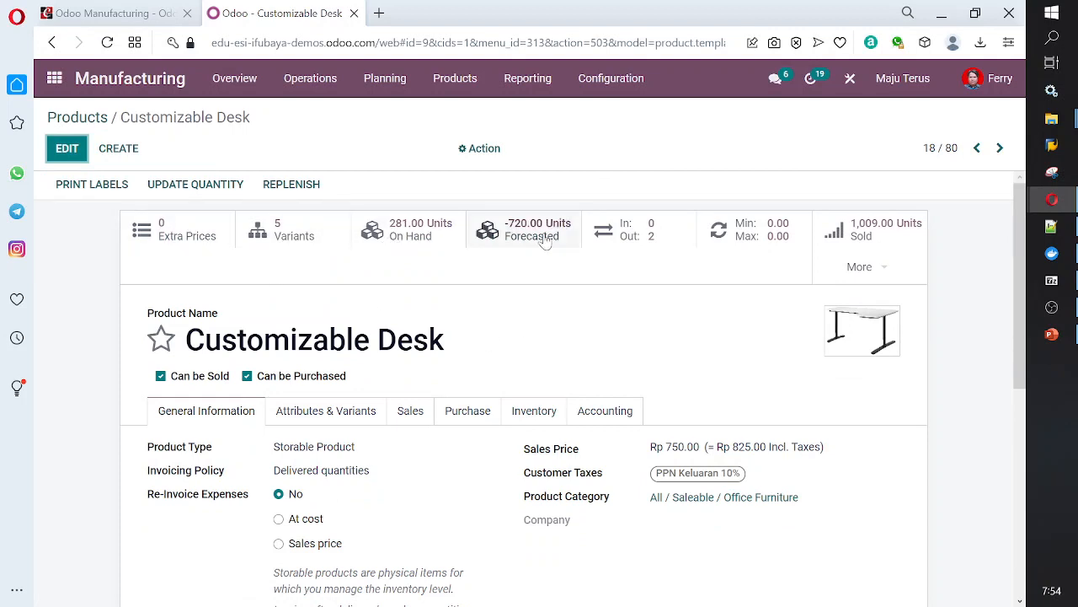
Start a new bill of materials from the Customizable Desk product for the variant [DESK0005] Customizable Desk (Custom, White).
{"action": "left_click", "coordinate": [876, 270]}
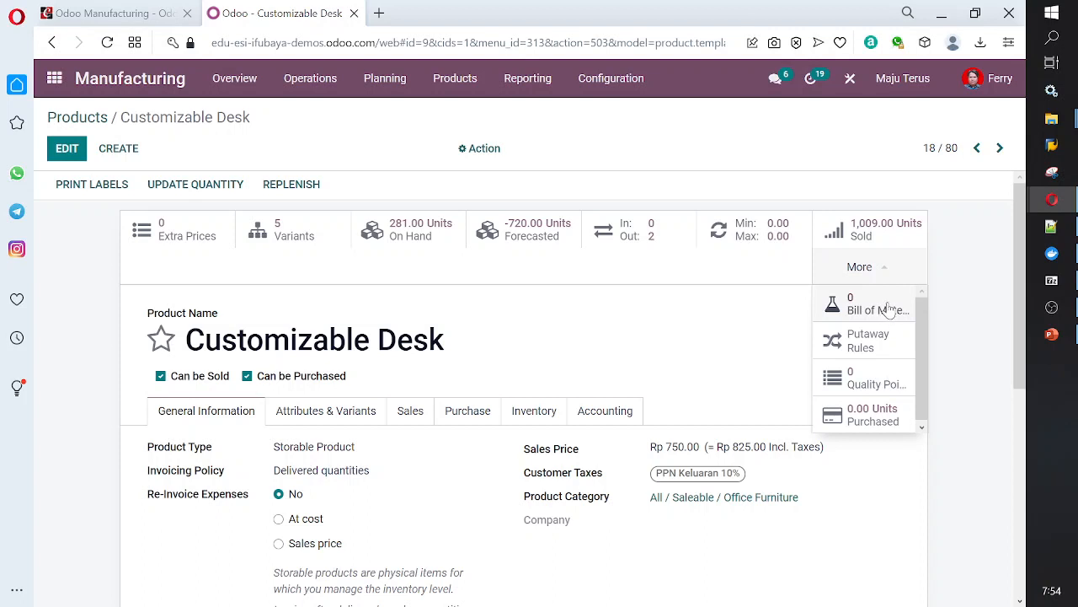
{"action": "left_click", "coordinate": [872, 309]}
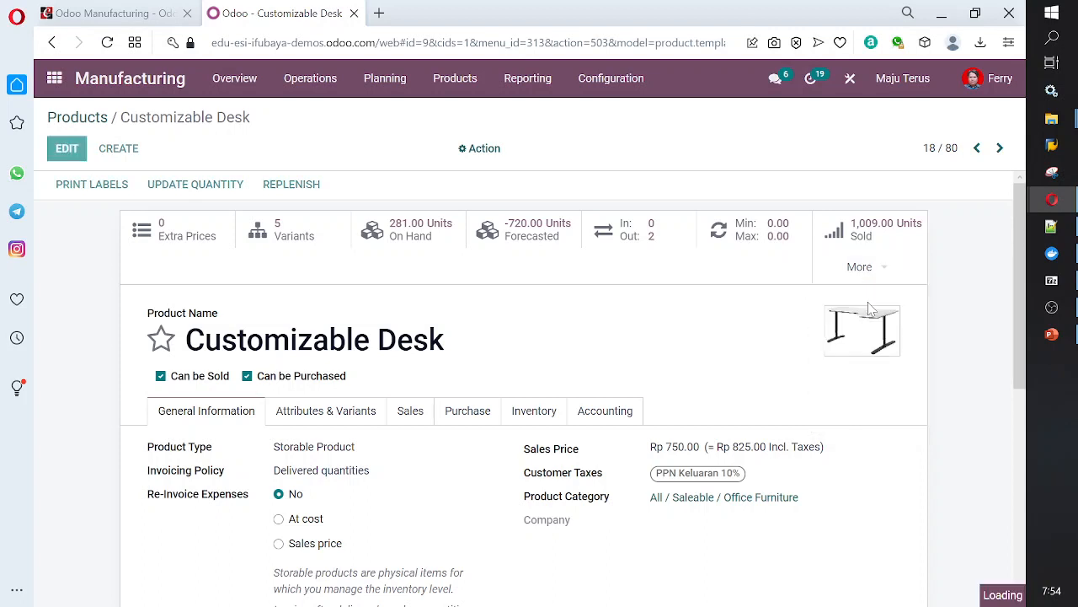
{"action": "left_click", "coordinate": [83, 156]}
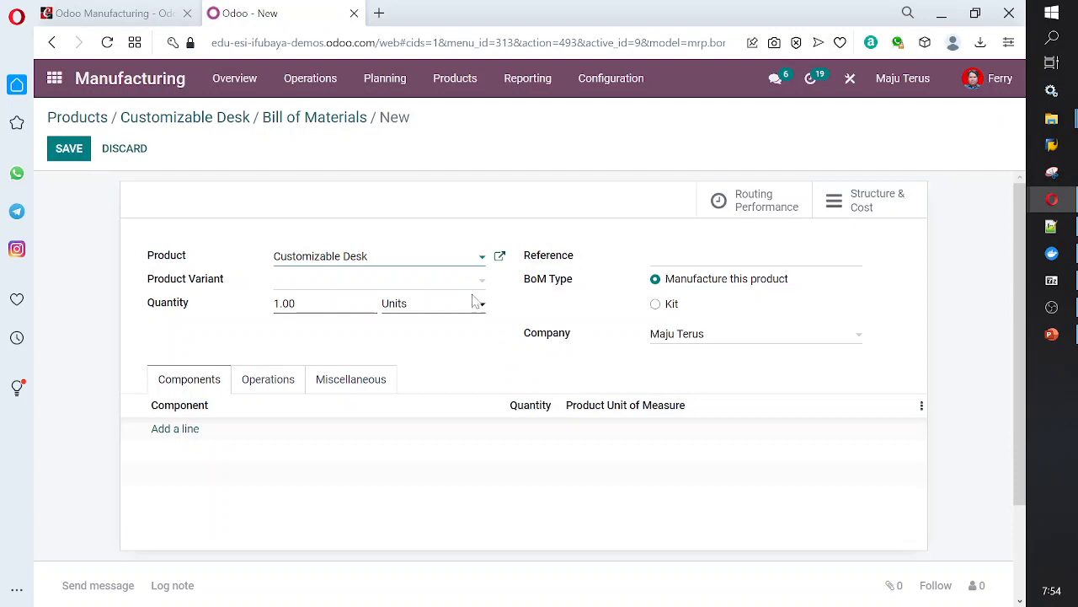
{"action": "left_click", "coordinate": [477, 281]}
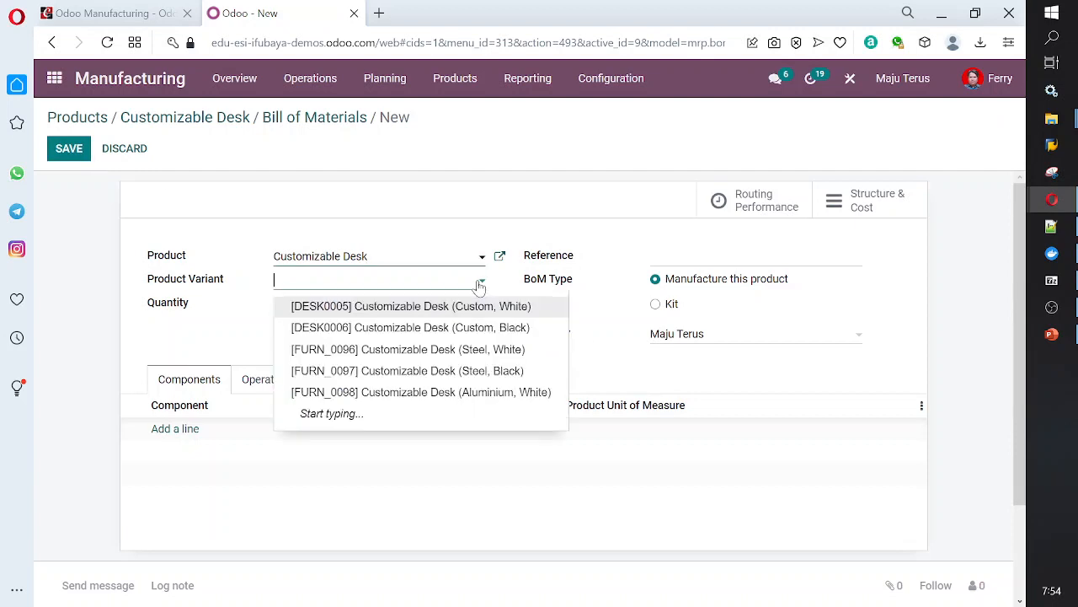
{"action": "left_click", "coordinate": [435, 307]}
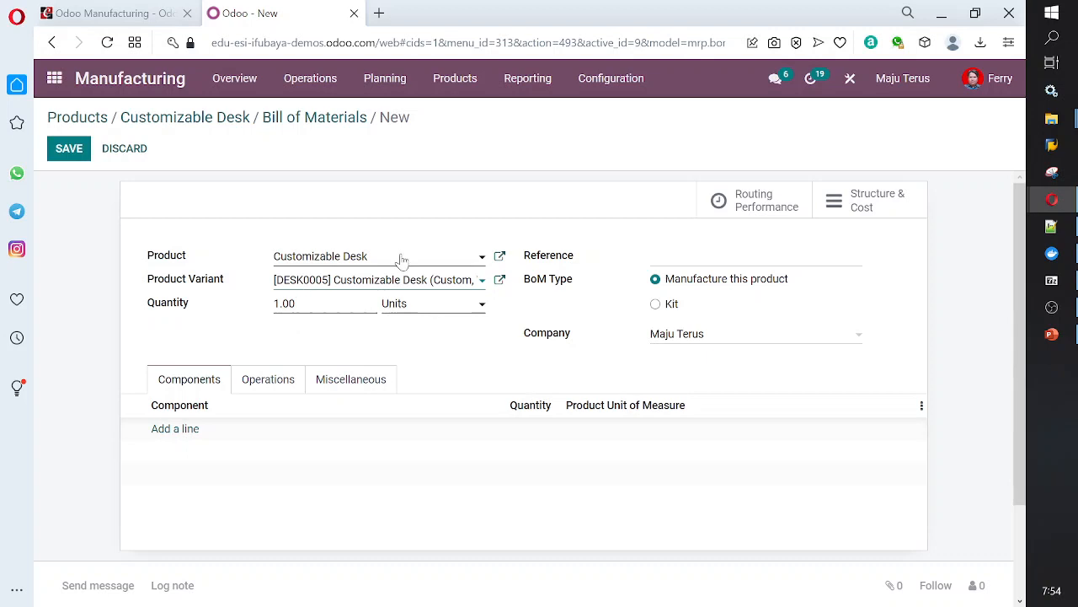
{"action": "left_click", "coordinate": [479, 284]}
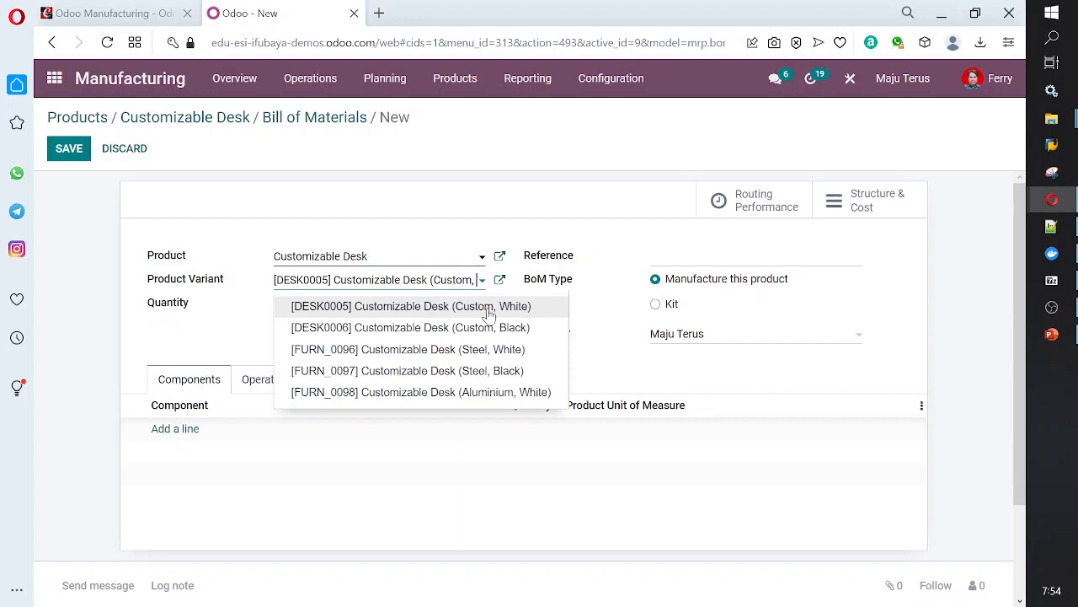
{"action": "left_click", "coordinate": [488, 307]}
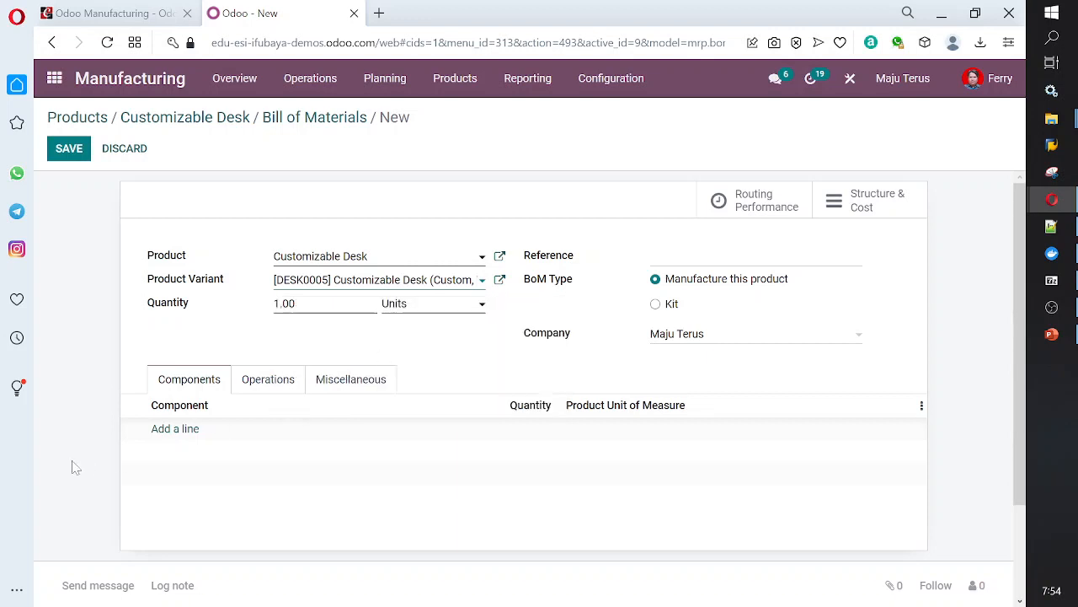
Add [CONS_25630] Screw as a component of the bill of materials with a quantity of 10 units.
{"action": "left_click", "coordinate": [181, 432]}
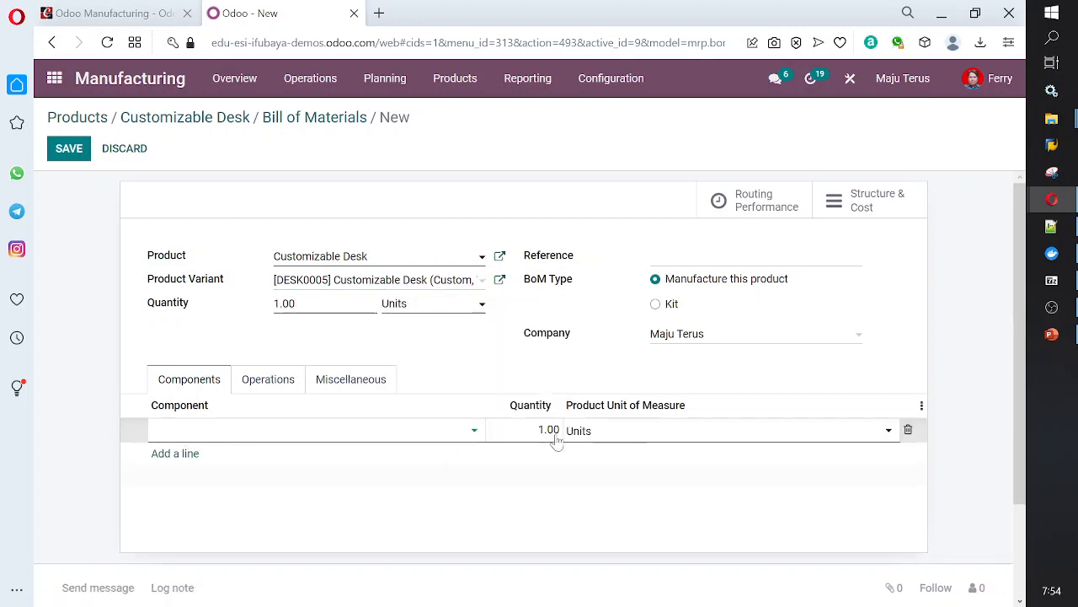
{"action": "left_click", "coordinate": [475, 439]}
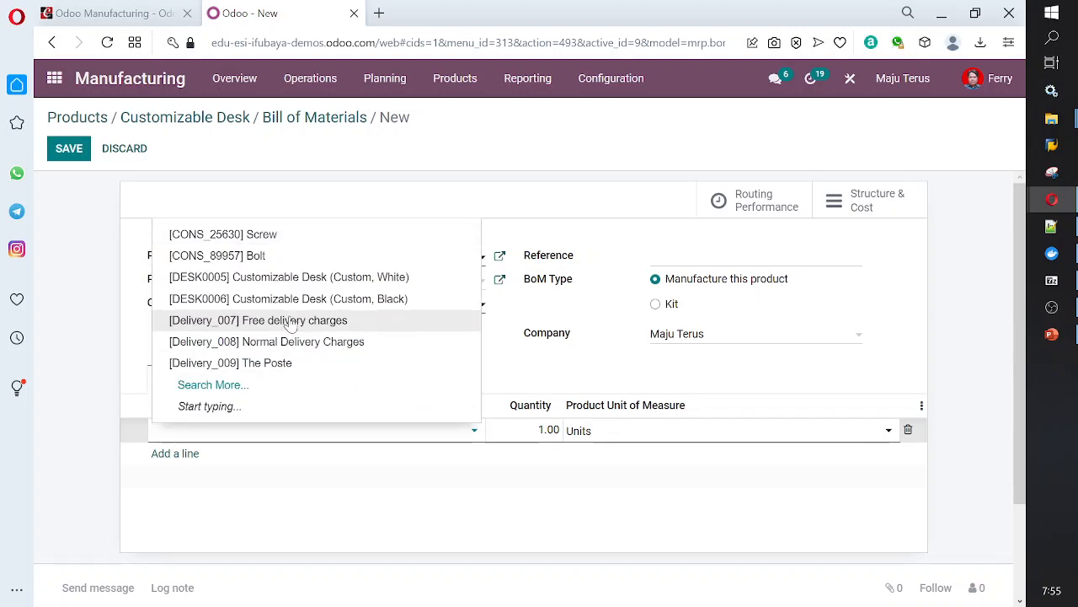
{"action": "left_click", "coordinate": [278, 236]}
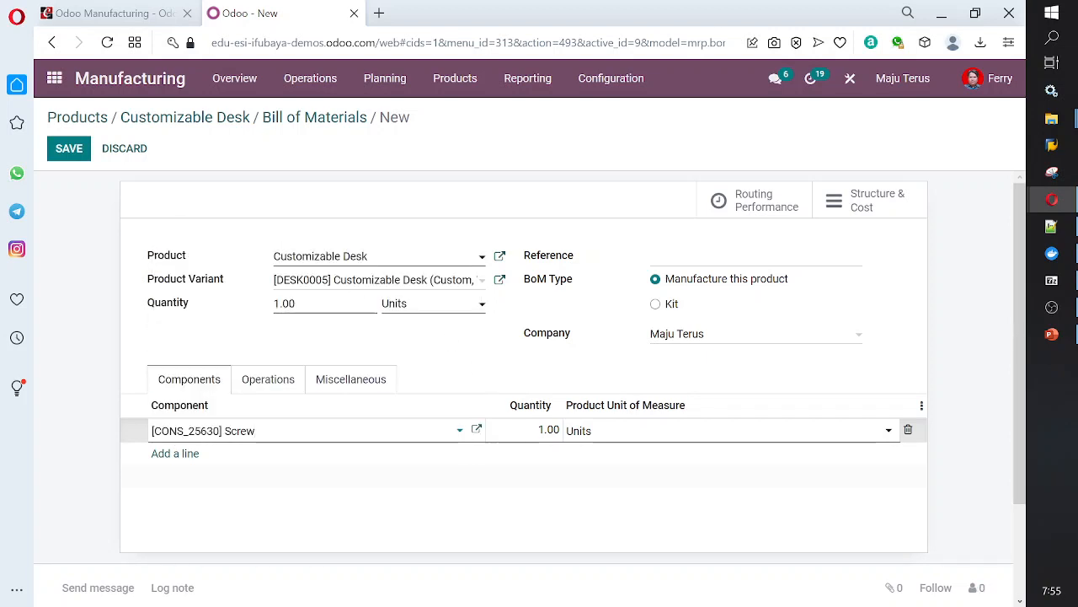
{"action": "key", "text": "Tab"}
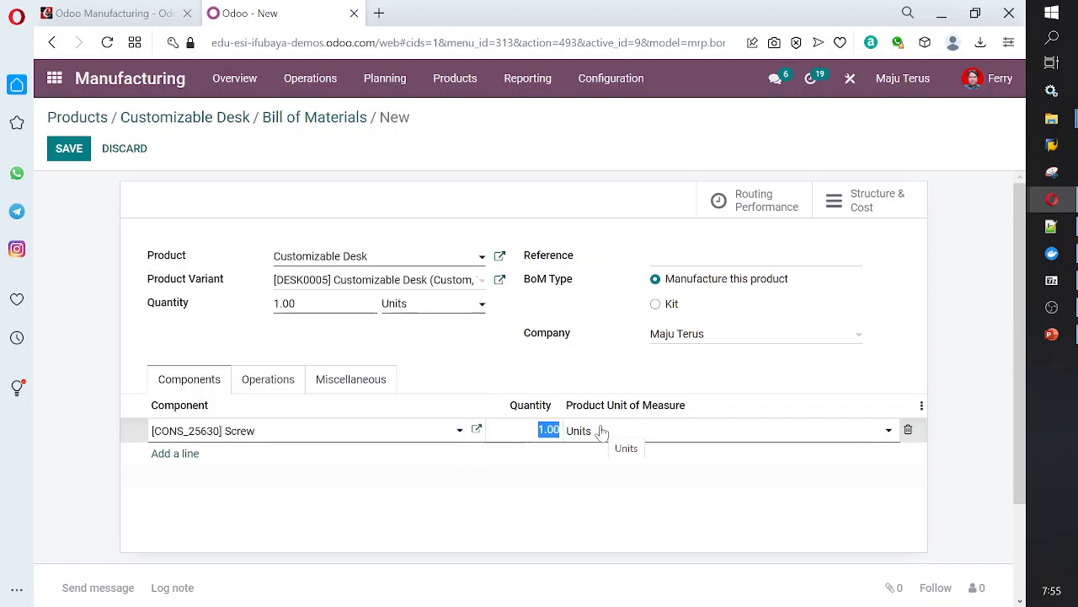
{"action": "type", "text": "10"}
{"action": "key", "text": "Tab"}
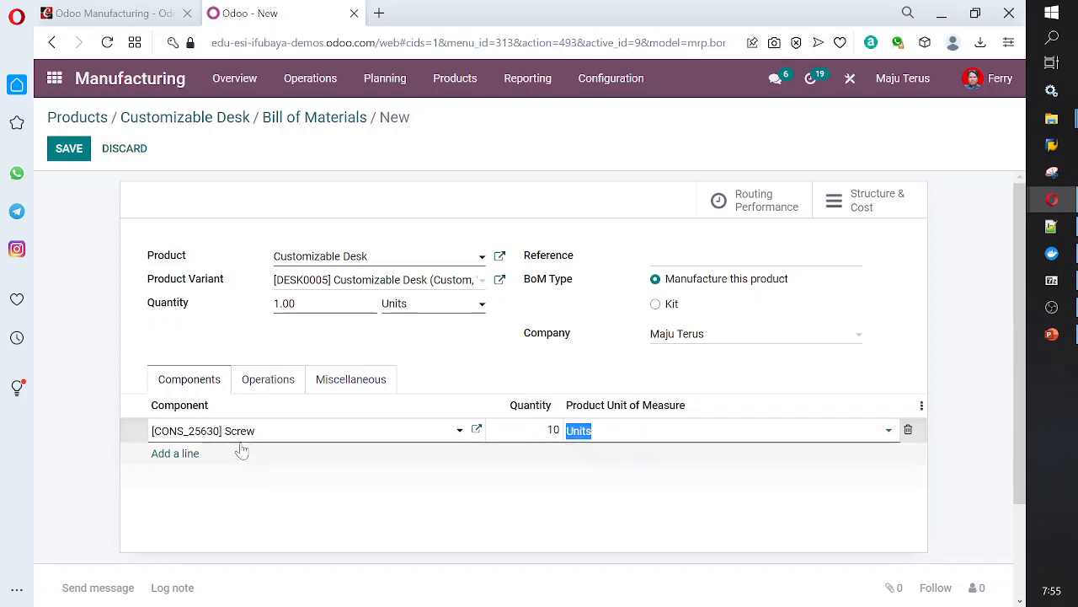
Search the components for "white", add White Coffe Creamer as the second component, and save the bill of materials.
{"action": "left_click", "coordinate": [174, 453]}
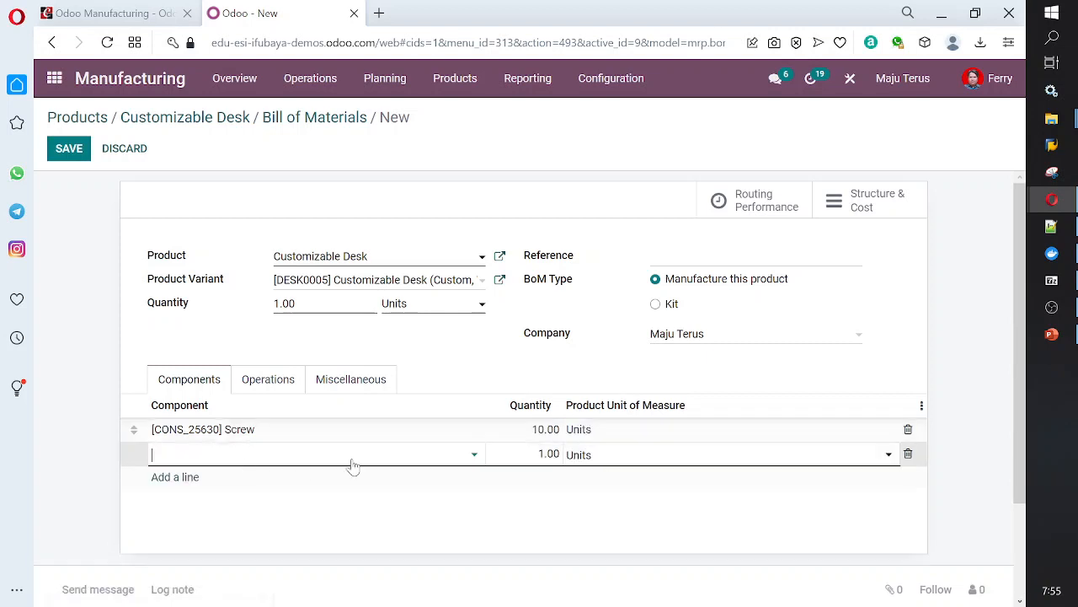
{"action": "left_click", "coordinate": [473, 460]}
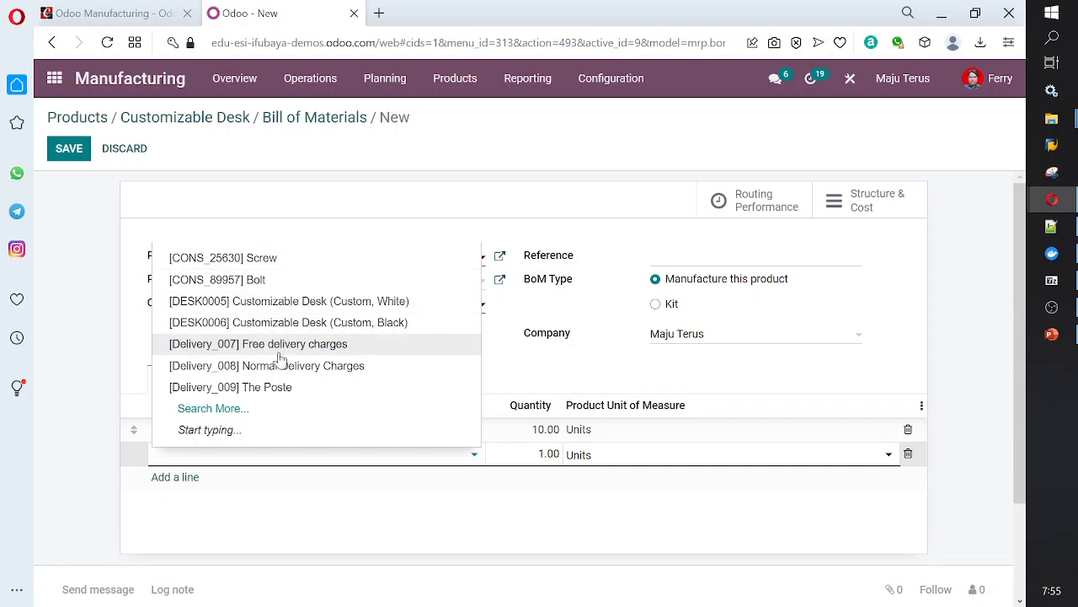
{"action": "left_click", "coordinate": [209, 419]}
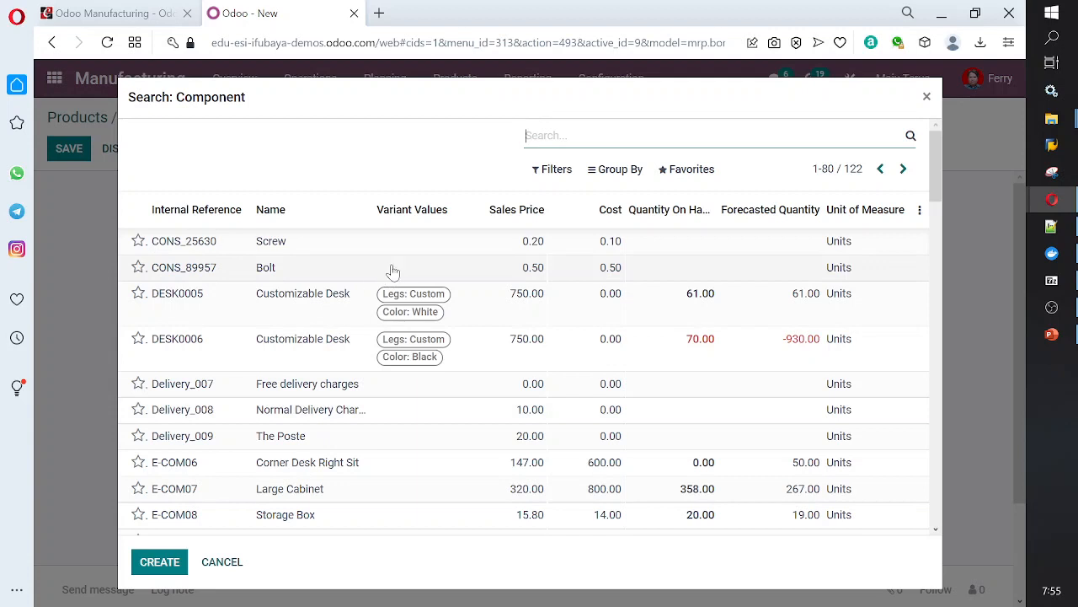
{"action": "type", "text": "wg"}
{"action": "key", "text": "BackSpace"}
{"action": "type", "text": "h"}
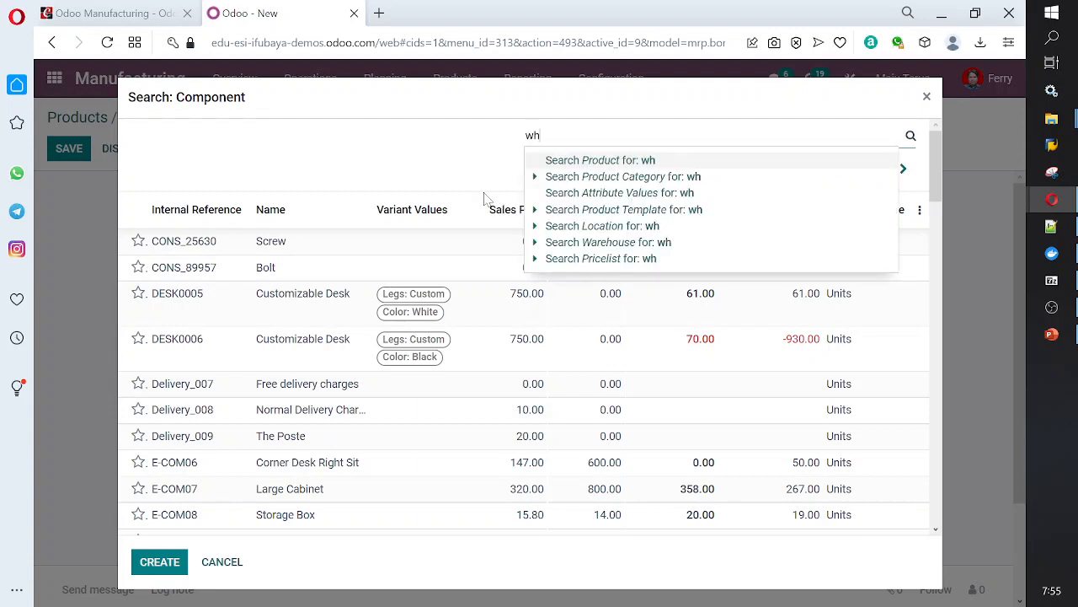
{"action": "type", "text": "ite"}
{"action": "key", "text": "Return"}
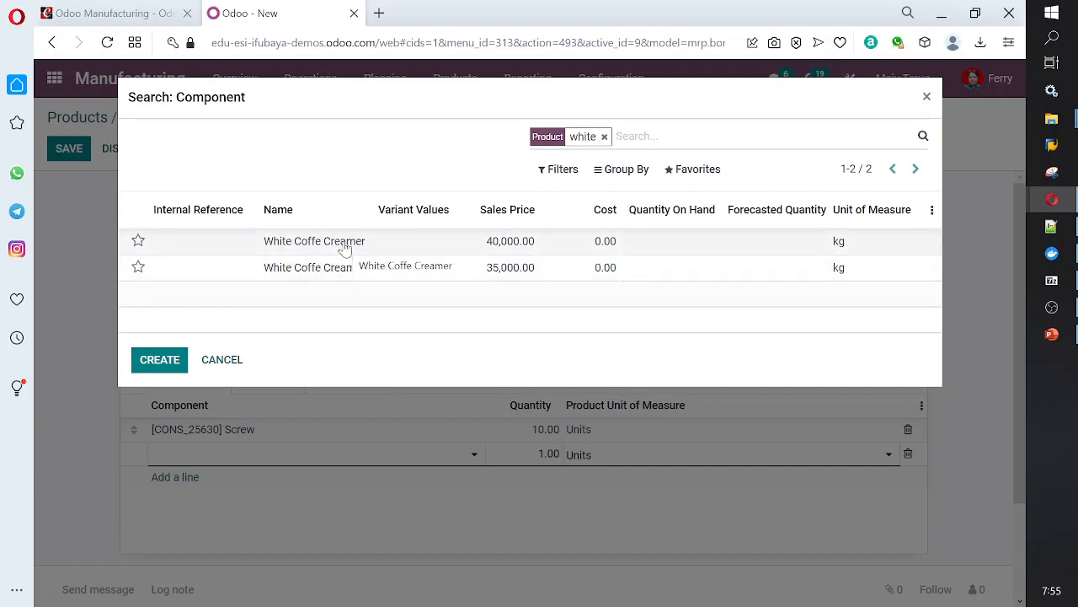
{"action": "left_click", "coordinate": [344, 244]}
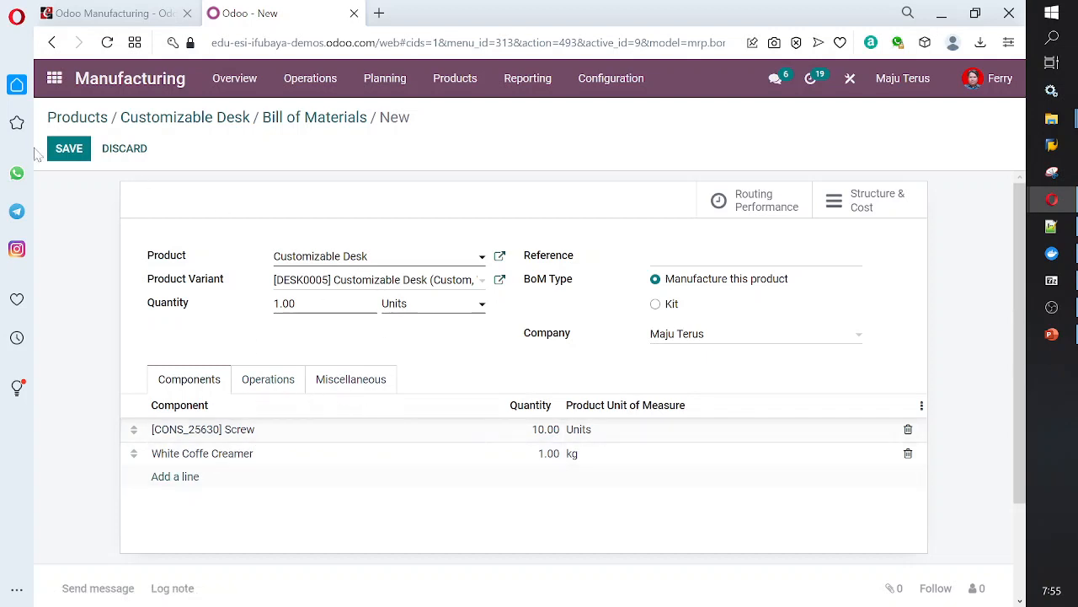
{"action": "left_click", "coordinate": [70, 150]}
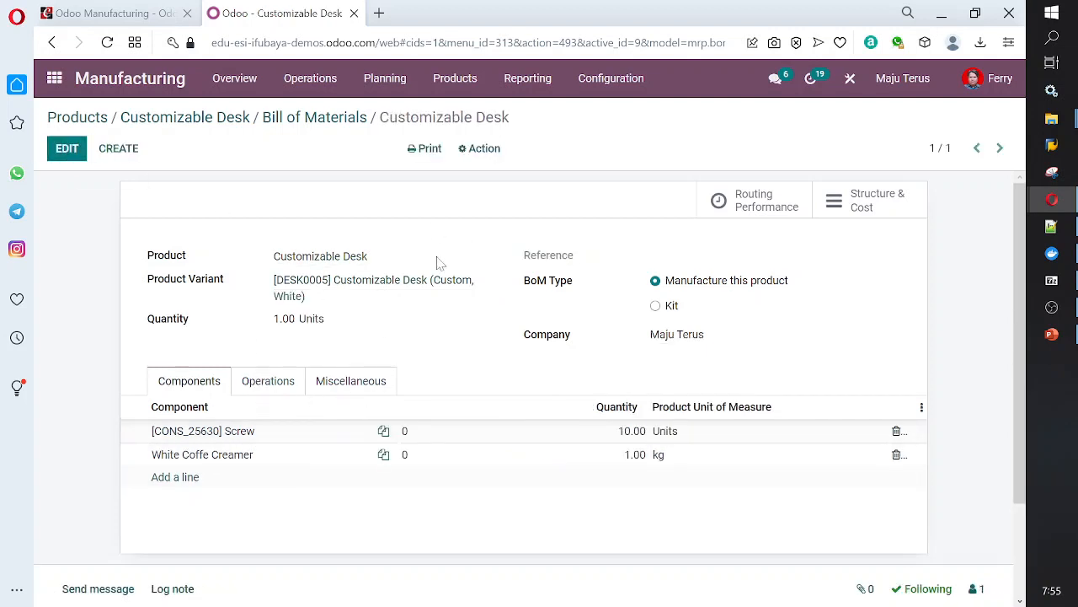
Create another bill of materials for Customizable Desk, assigned to the variant [DESK0006] Customizable Desk (Custom, Black).
{"action": "left_click", "coordinate": [120, 151]}
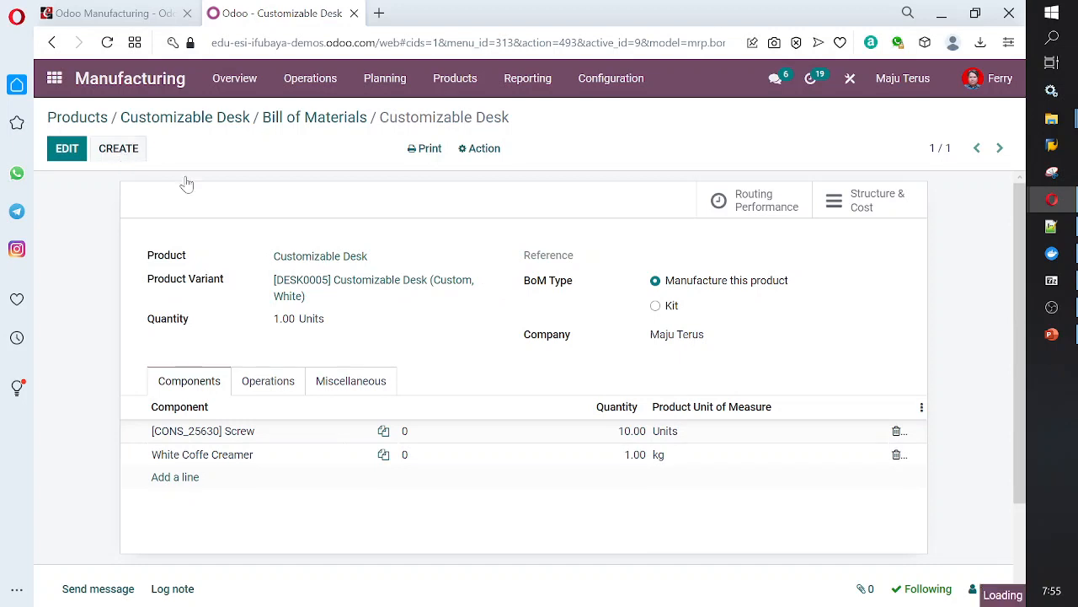
{"action": "left_click", "coordinate": [480, 287]}
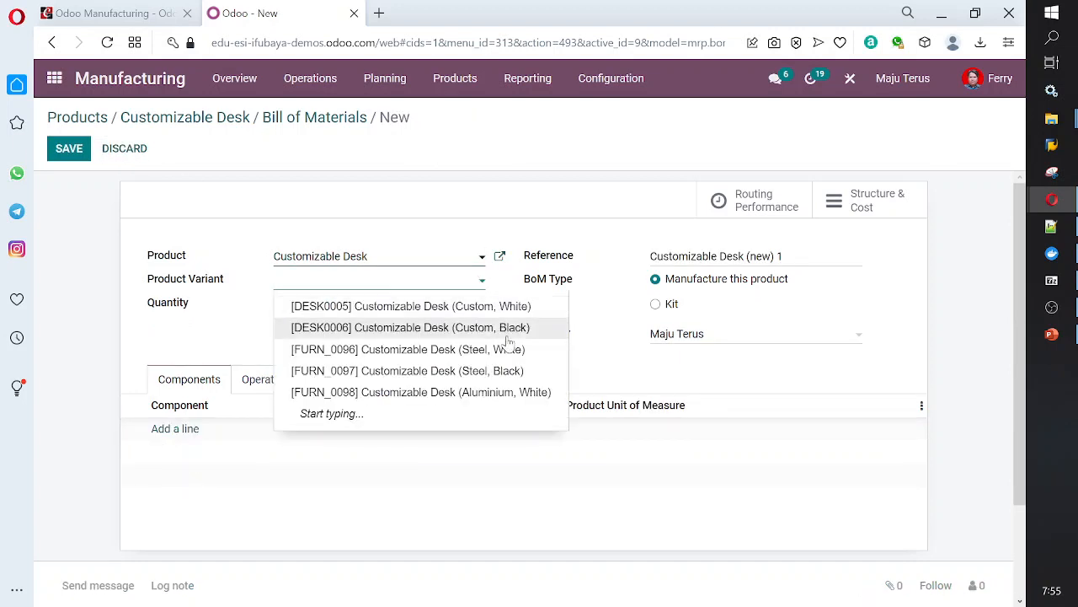
{"action": "left_click", "coordinate": [505, 326]}
Add [CONS_89957] Bolt as a component of the new bill of materials with a quantity of 10 units.
{"action": "left_click", "coordinate": [179, 429]}
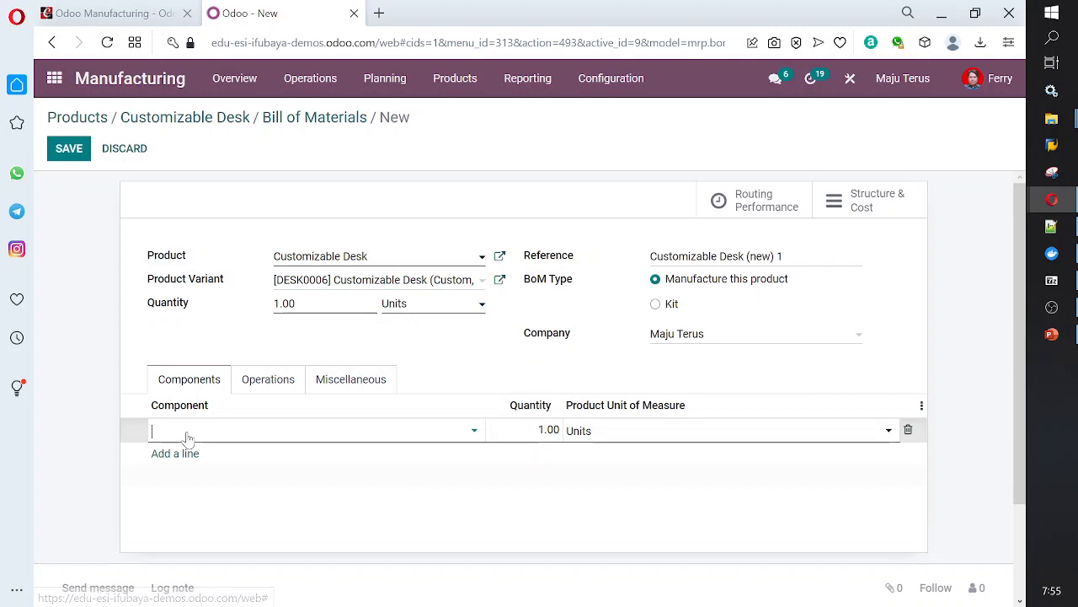
{"action": "left_click", "coordinate": [472, 431]}
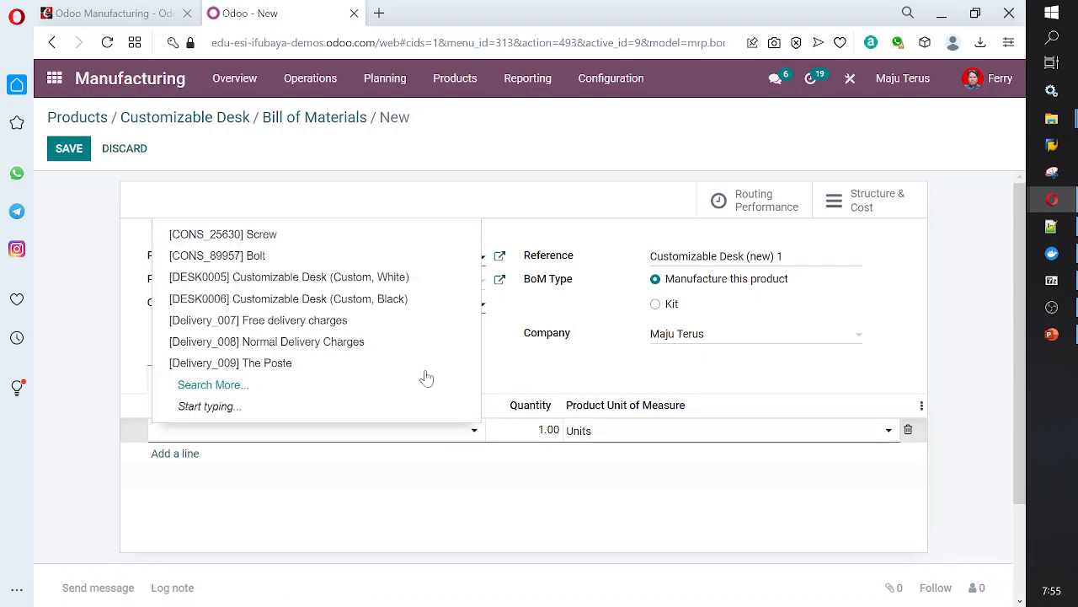
{"action": "left_click", "coordinate": [351, 256]}
{"action": "left_click", "coordinate": [549, 430]}
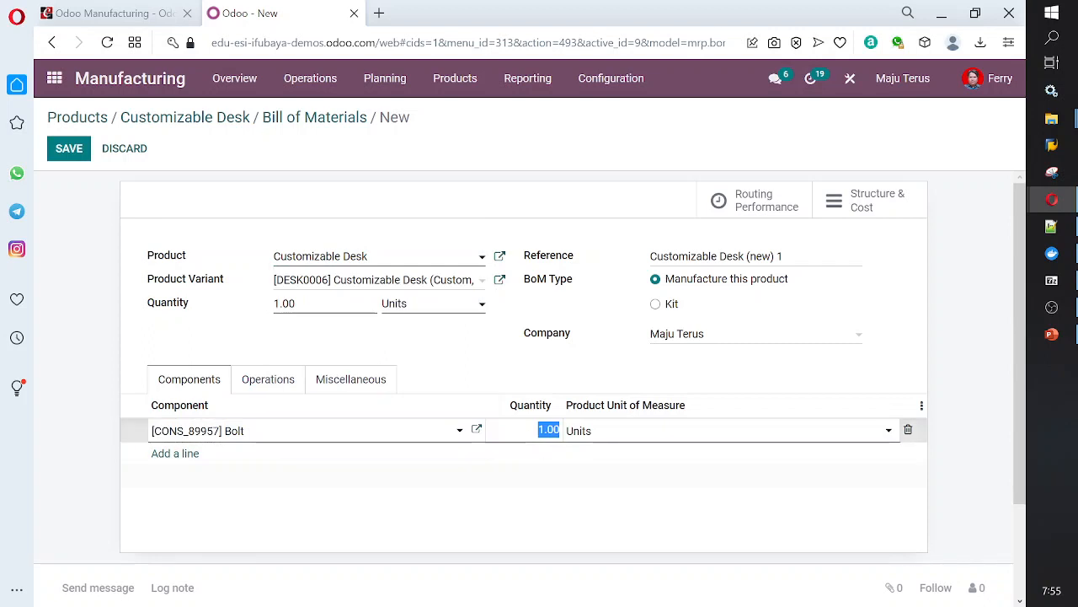
{"action": "type", "text": "10"}
{"action": "key", "text": "Tab"}
{"action": "key", "text": "Tab"}
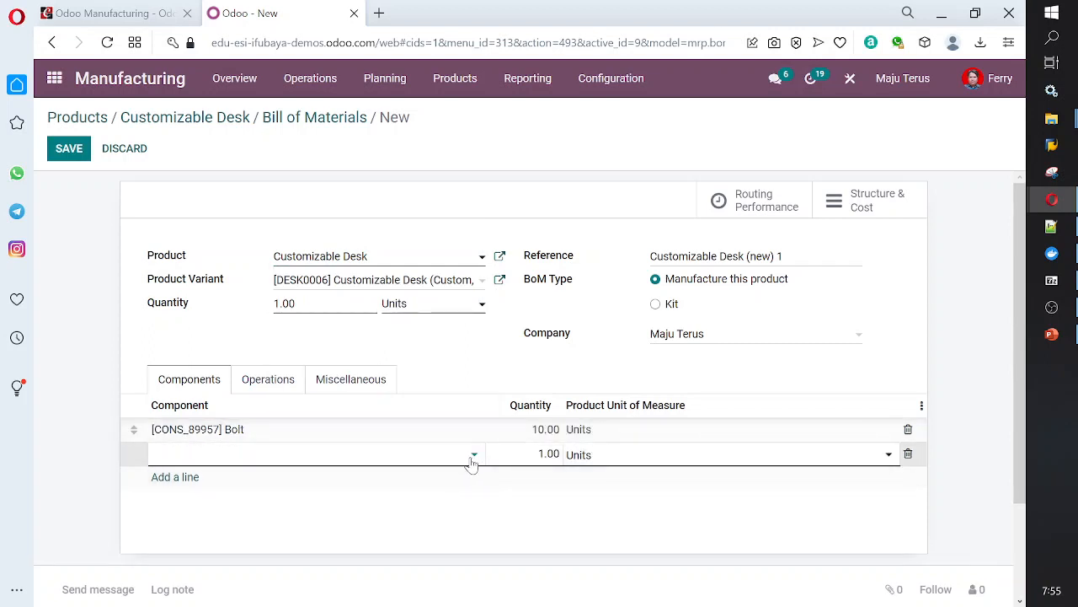
Search the components for "black", add [FURN_2100] Drawer Black as the second component, and save the bill of materials.
{"action": "left_click", "coordinate": [473, 459]}
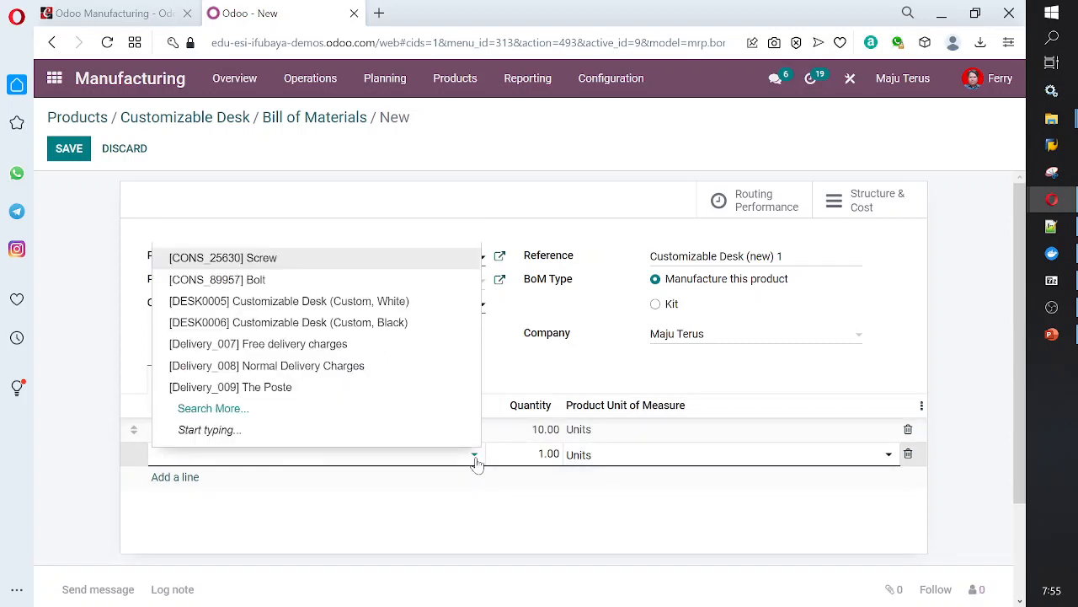
{"action": "left_click", "coordinate": [319, 419]}
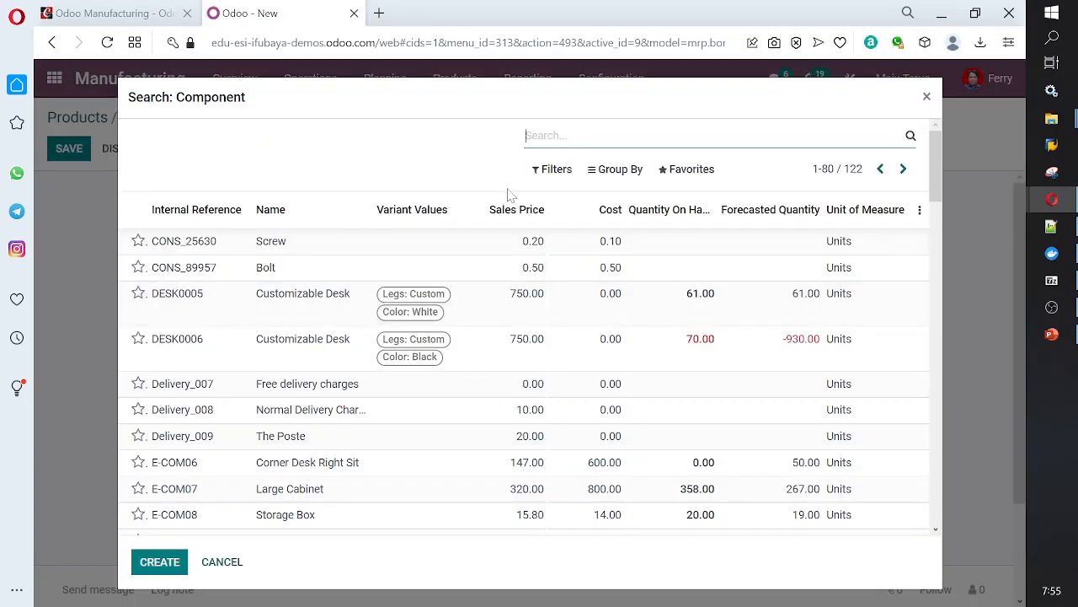
{"action": "type", "text": "black"}
{"action": "key", "text": "Return"}
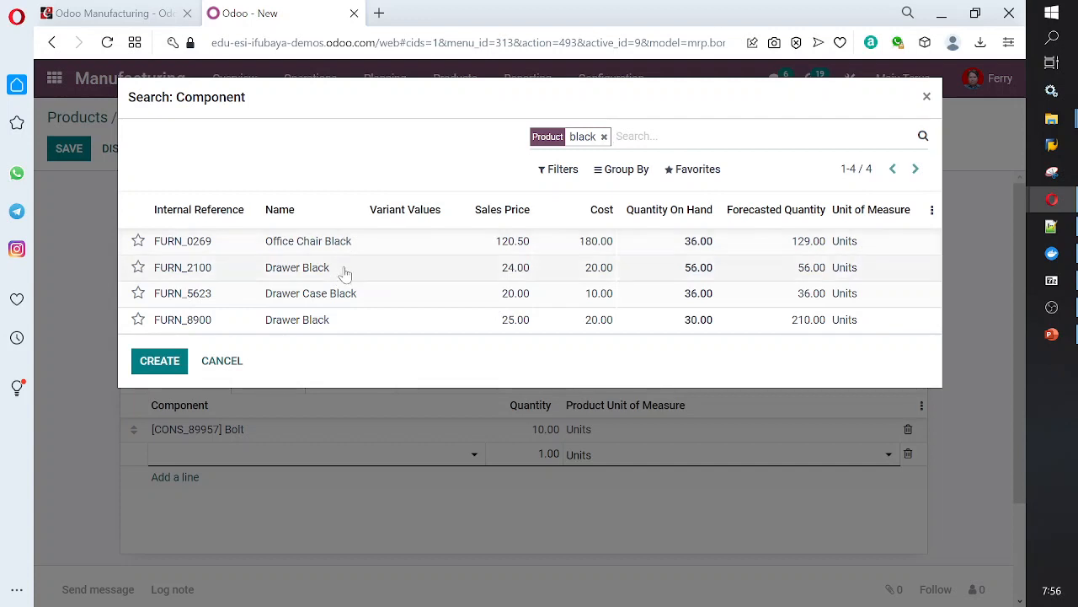
{"action": "left_click", "coordinate": [344, 272]}
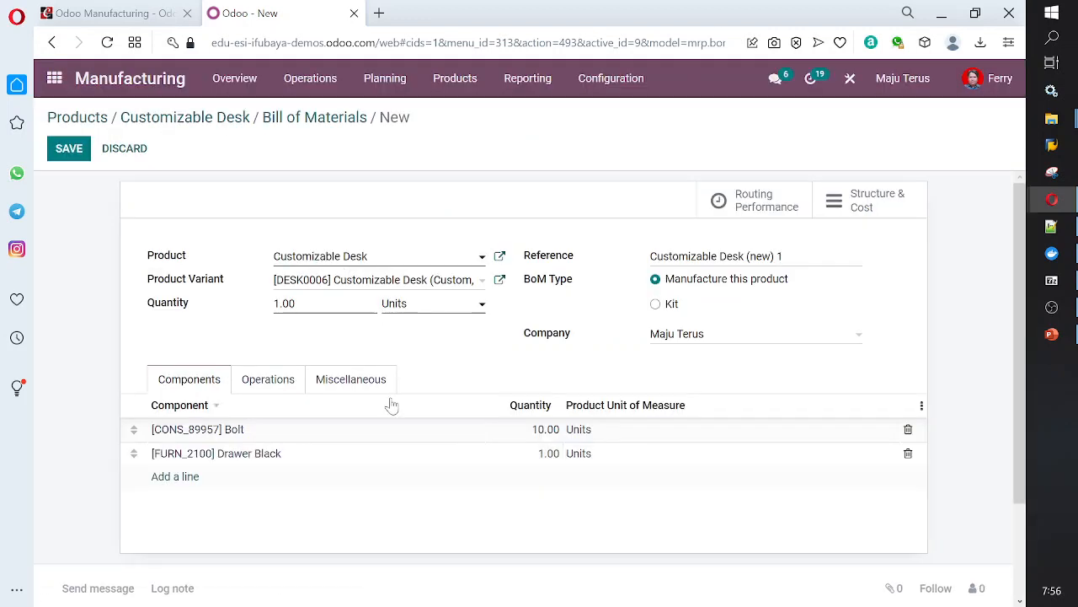
{"action": "left_click", "coordinate": [68, 152]}
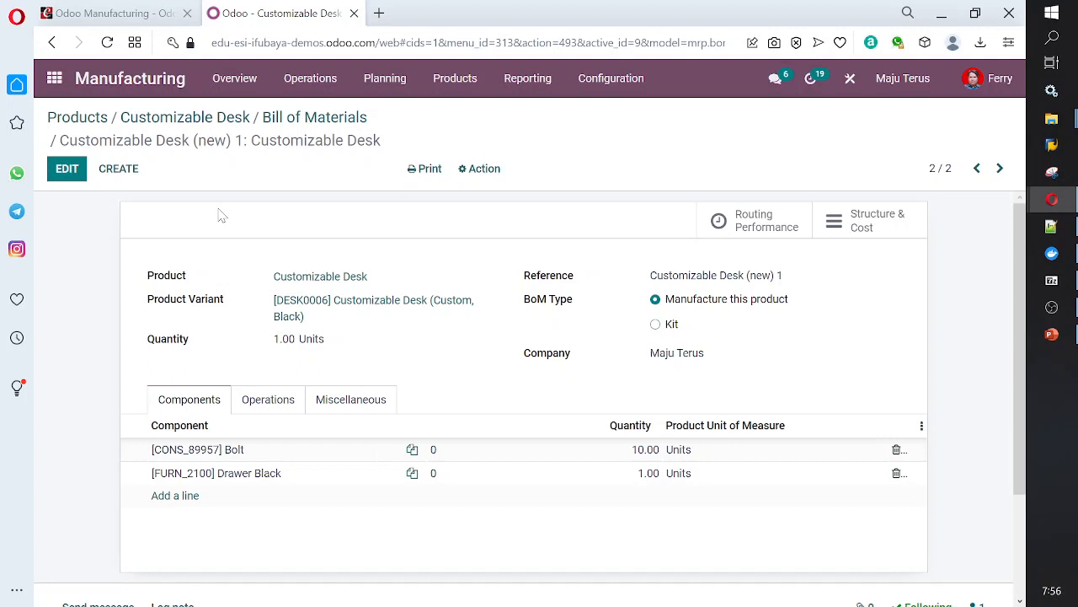
Close the current database page and go to the account's list of databases on odoo.com.
{"action": "key", "text": "ctrl+w"}
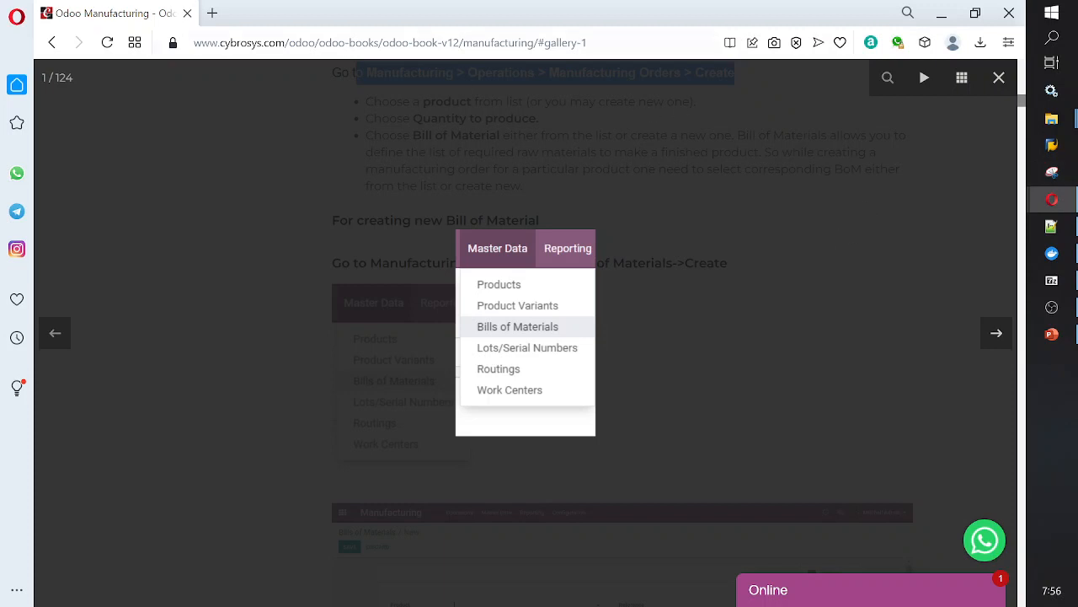
{"action": "left_click", "coordinate": [212, 12]}
{"action": "type", "text": "odoo"}
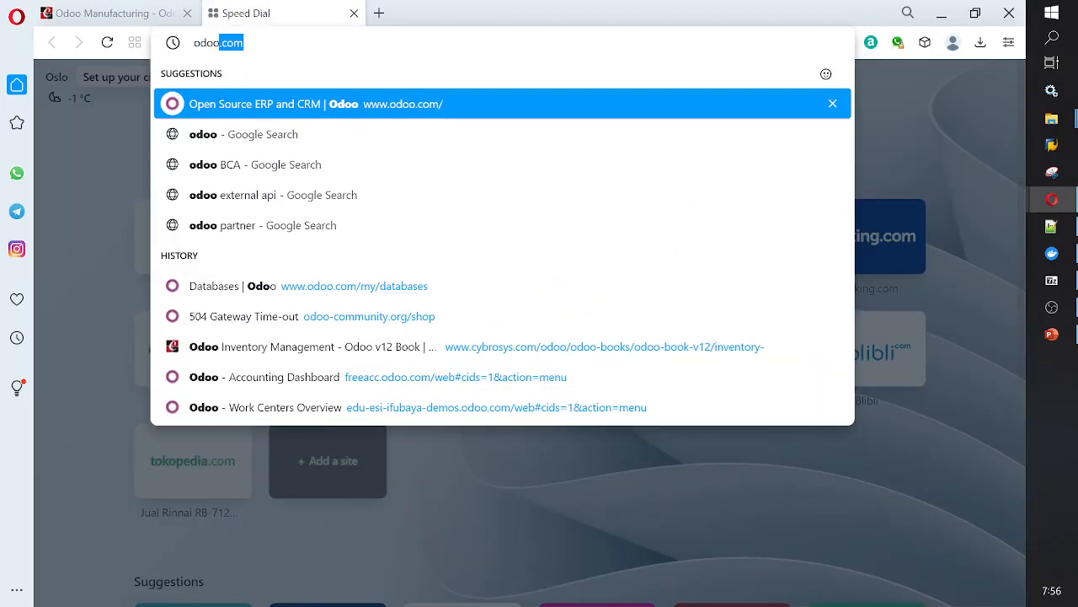
{"action": "key", "text": "Return"}
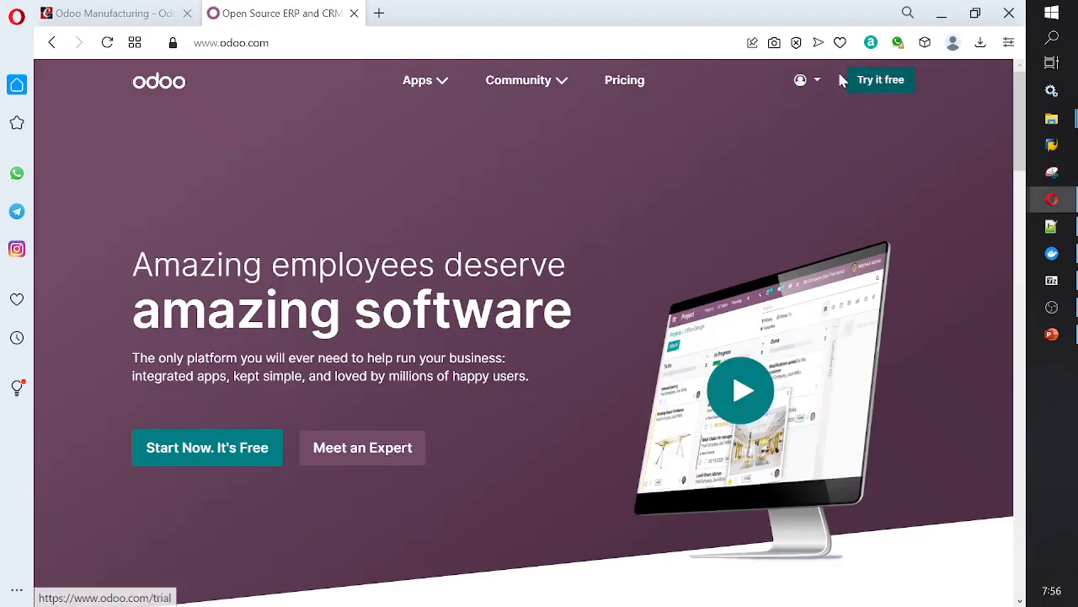
{"action": "left_click", "coordinate": [805, 83]}
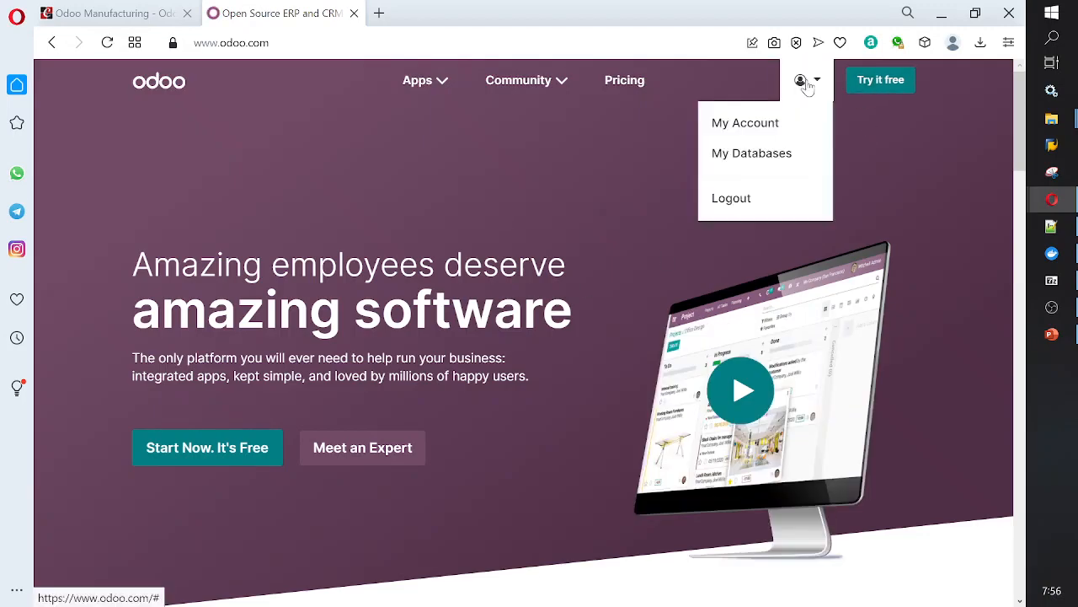
{"action": "left_click", "coordinate": [742, 161]}
Find the edu-esi-ifubaya-demos database in the list and connect to it.
{"action": "scroll", "coordinate": [632, 337], "scroll_direction": "down", "scroll_amount": 6}
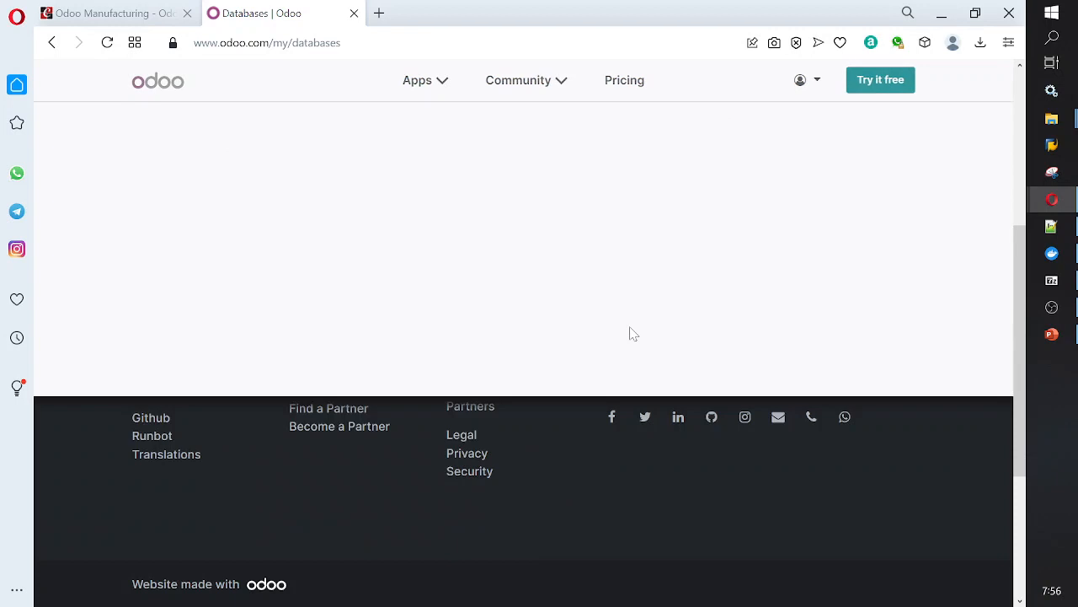
{"action": "scroll", "coordinate": [633, 337], "scroll_direction": "up", "scroll_amount": 4}
{"action": "scroll", "coordinate": [796, 328], "scroll_direction": "up", "scroll_amount": 3}
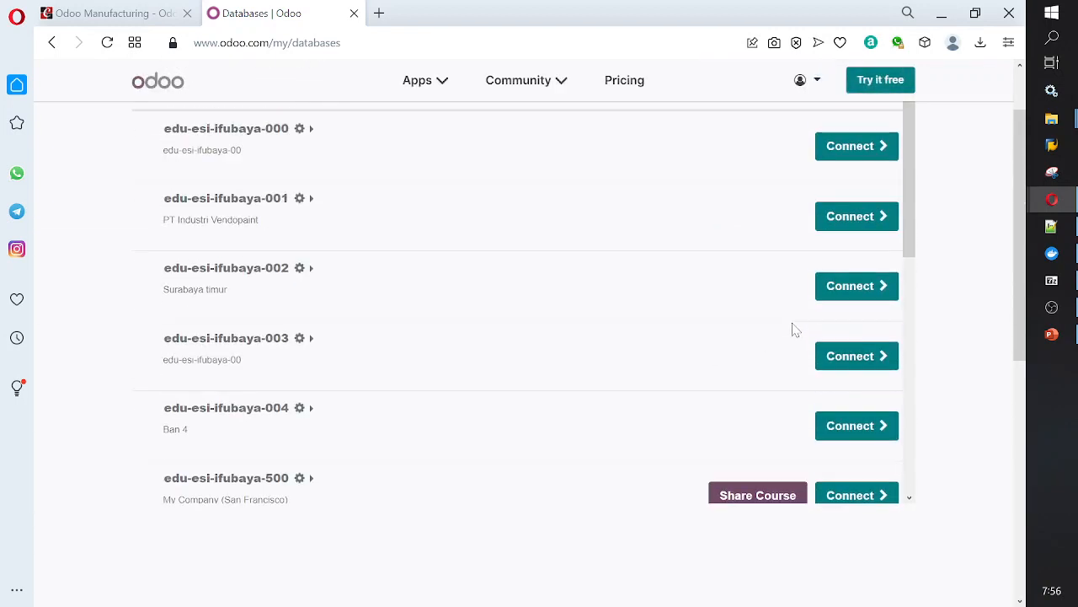
{"action": "scroll", "coordinate": [790, 329], "scroll_direction": "down", "scroll_amount": 5}
{"action": "scroll", "coordinate": [686, 240], "scroll_direction": "down", "scroll_amount": 5}
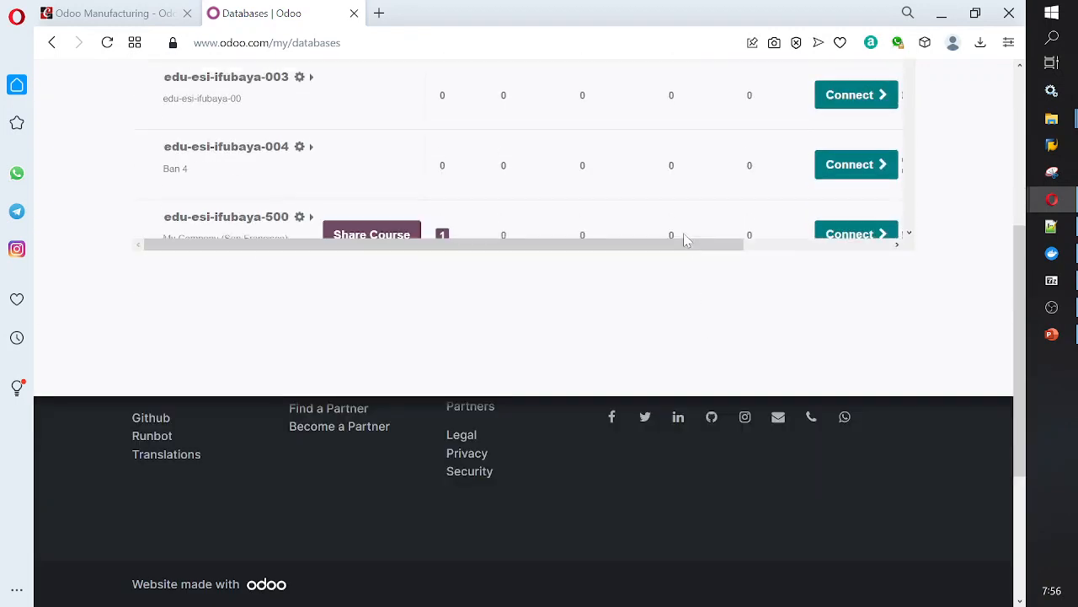
{"action": "scroll", "coordinate": [686, 240], "scroll_direction": "down", "scroll_amount": 4}
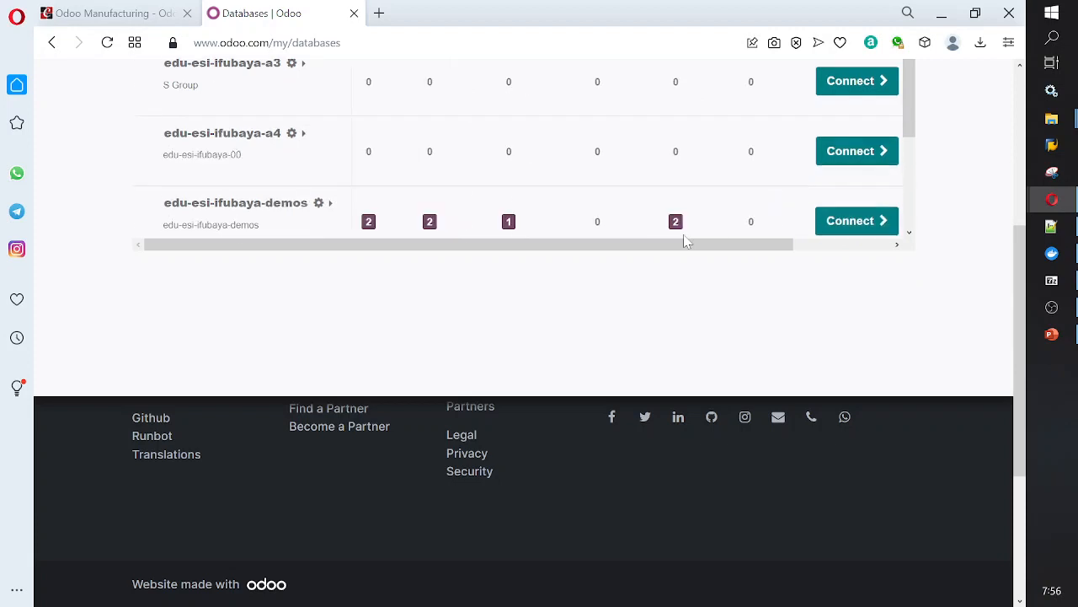
{"action": "left_click", "coordinate": [874, 145]}
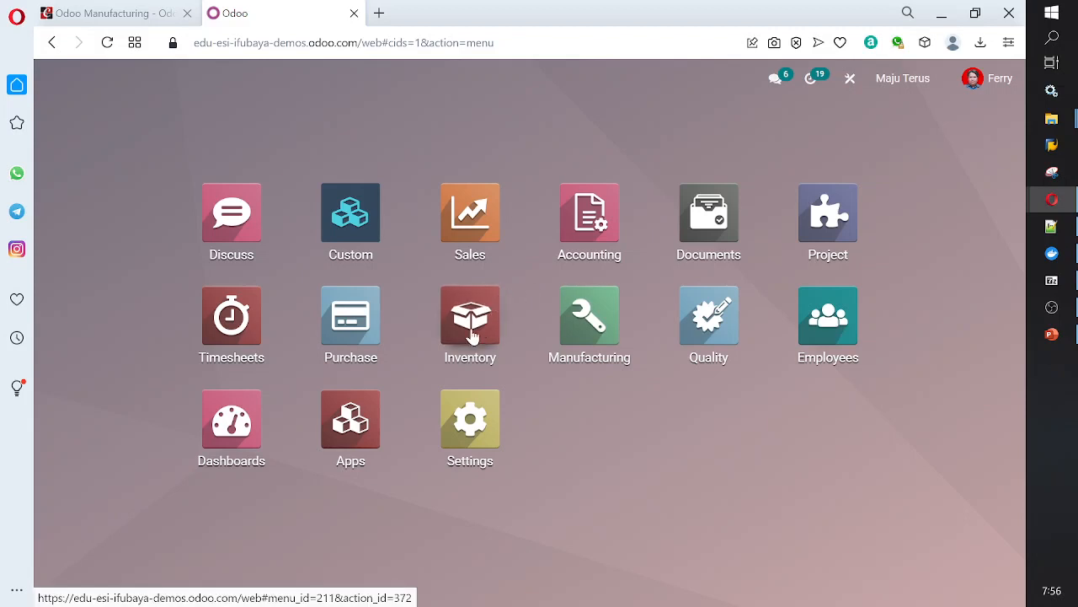
Go to the Manufacturing application and show its list of product variants.
{"action": "left_click", "coordinate": [598, 337]}
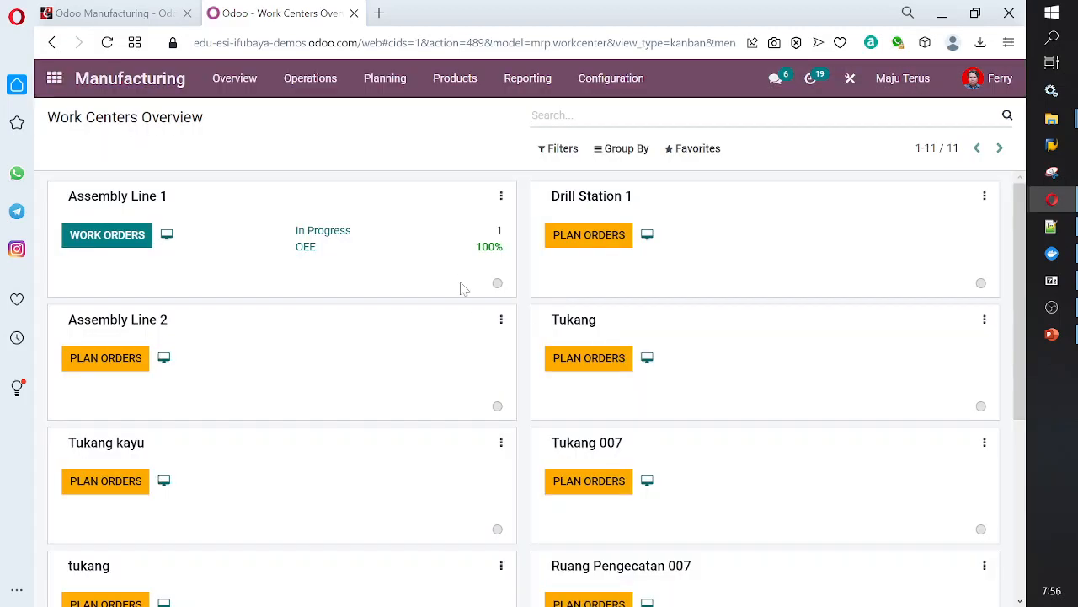
{"action": "left_click", "coordinate": [460, 91]}
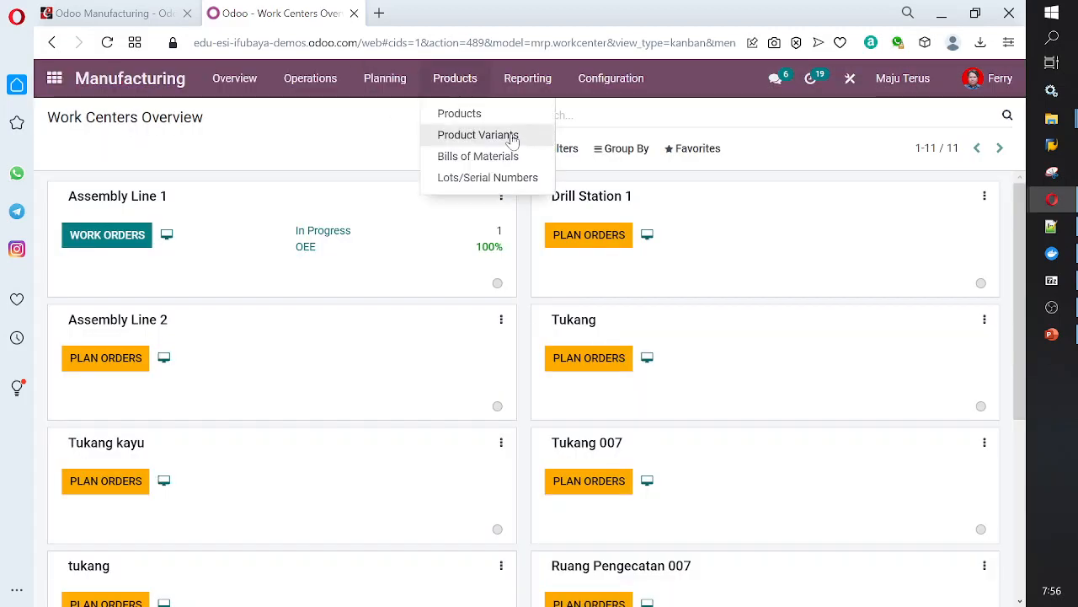
{"action": "left_click", "coordinate": [513, 138]}
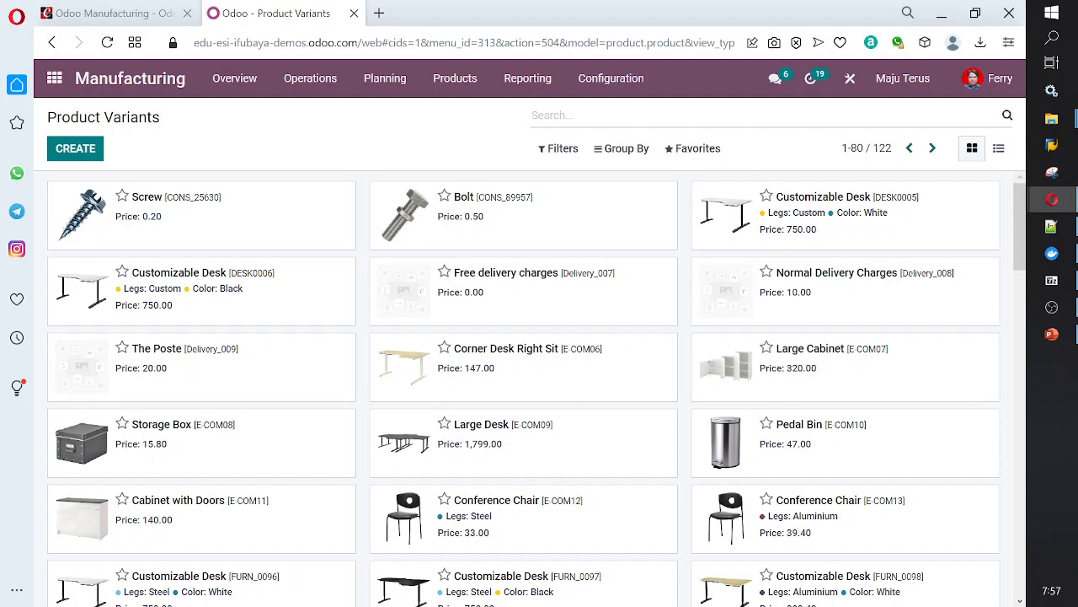
{"action": "type", "text": "custom"}
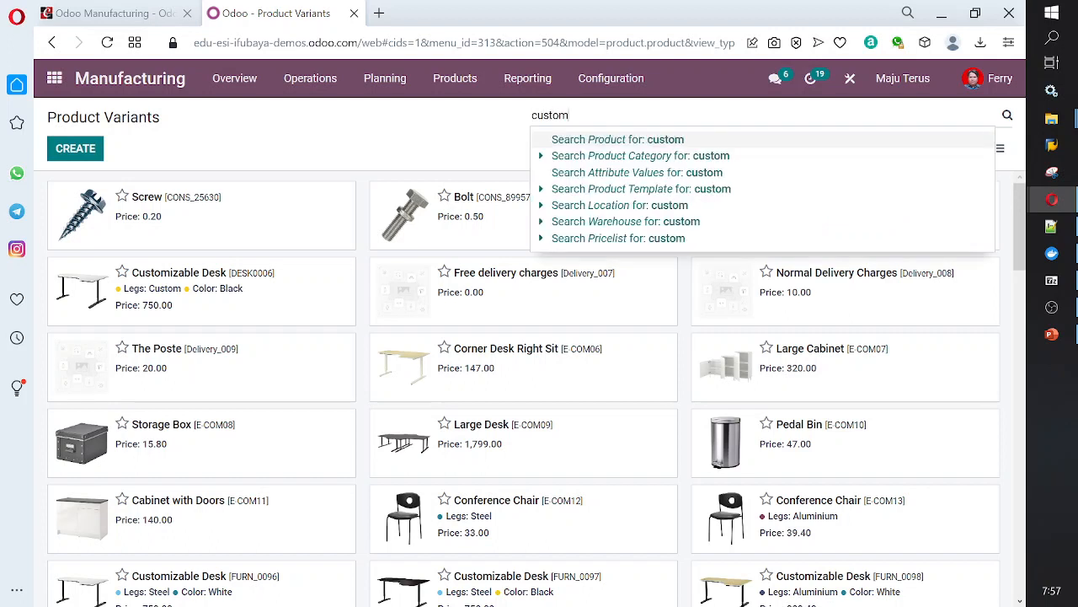
{"action": "type", "text": "ize"}
{"action": "key", "text": "Return"}
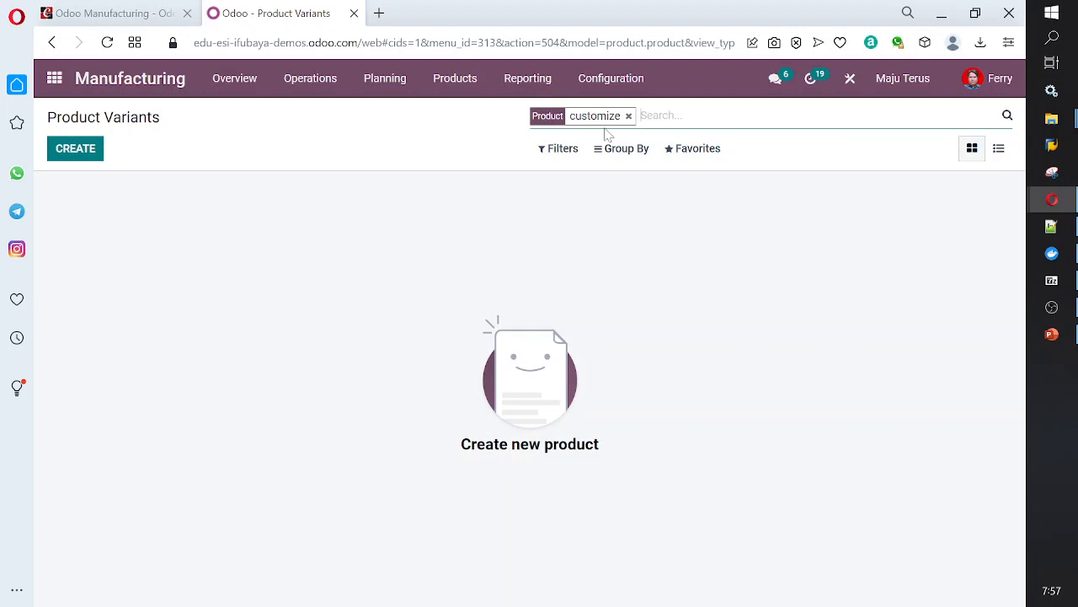
{"action": "left_click", "coordinate": [629, 117]}
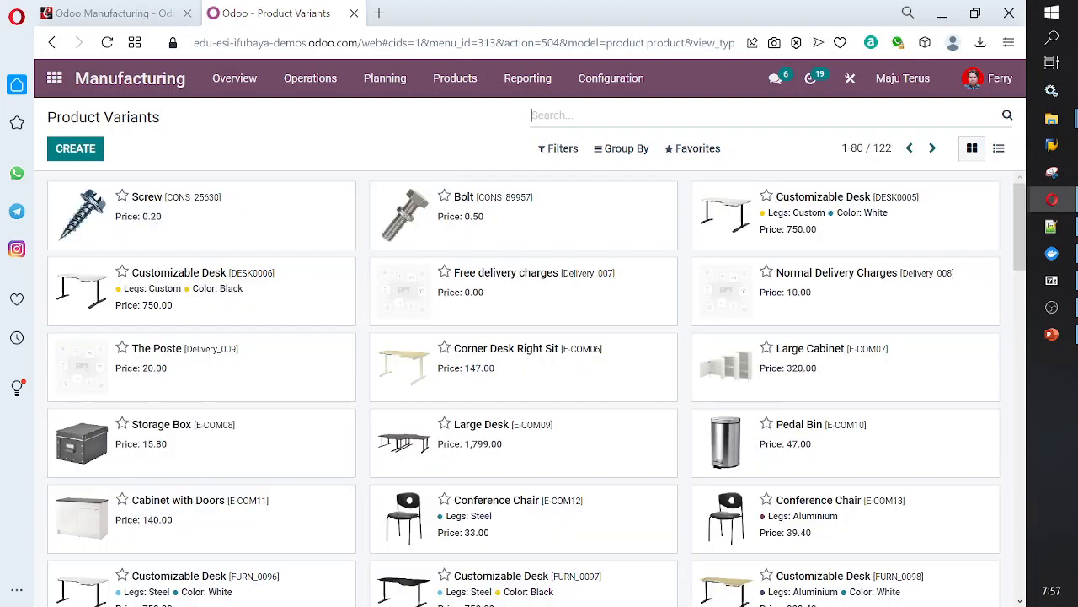
Search the product variants for "custom" and review the bills of materials linked to the [FURN_0096] and [DESK0005] Customizable Desk variants.
{"action": "type", "text": "custom"}
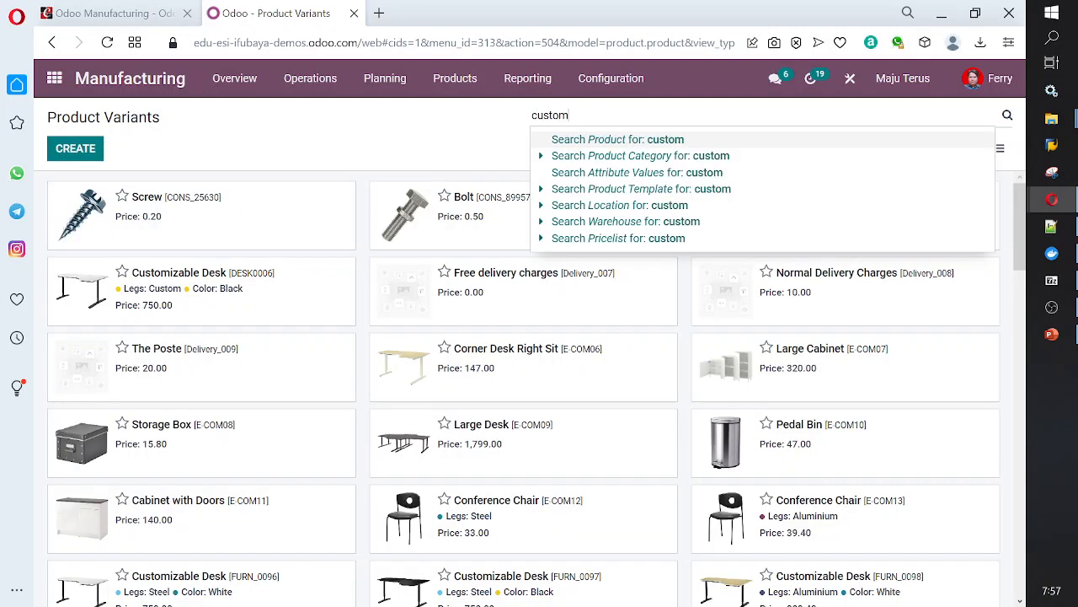
{"action": "key", "text": "Return"}
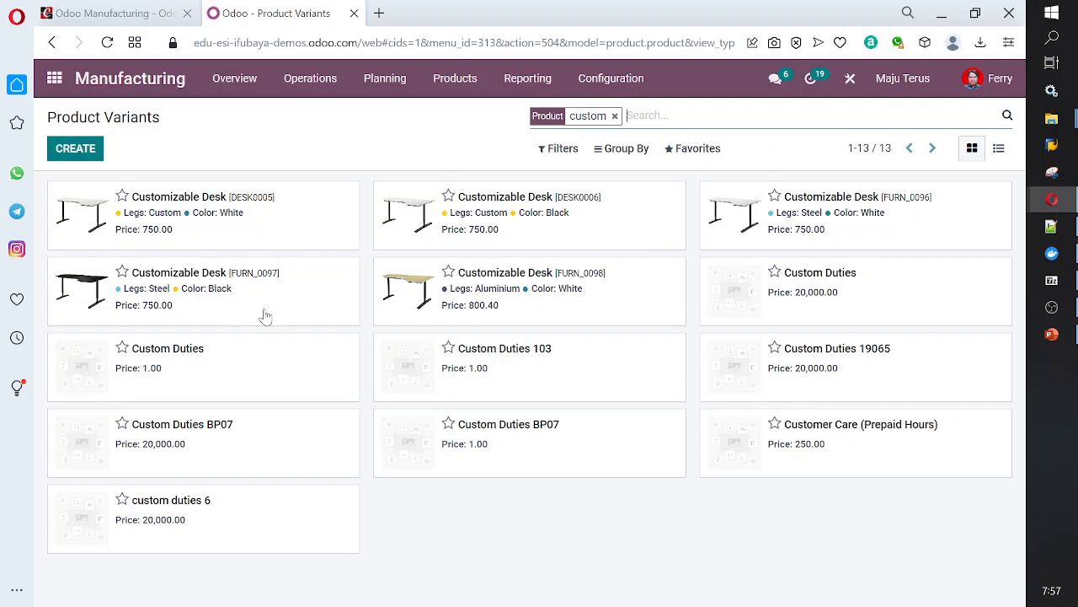
{"action": "left_click", "coordinate": [874, 221]}
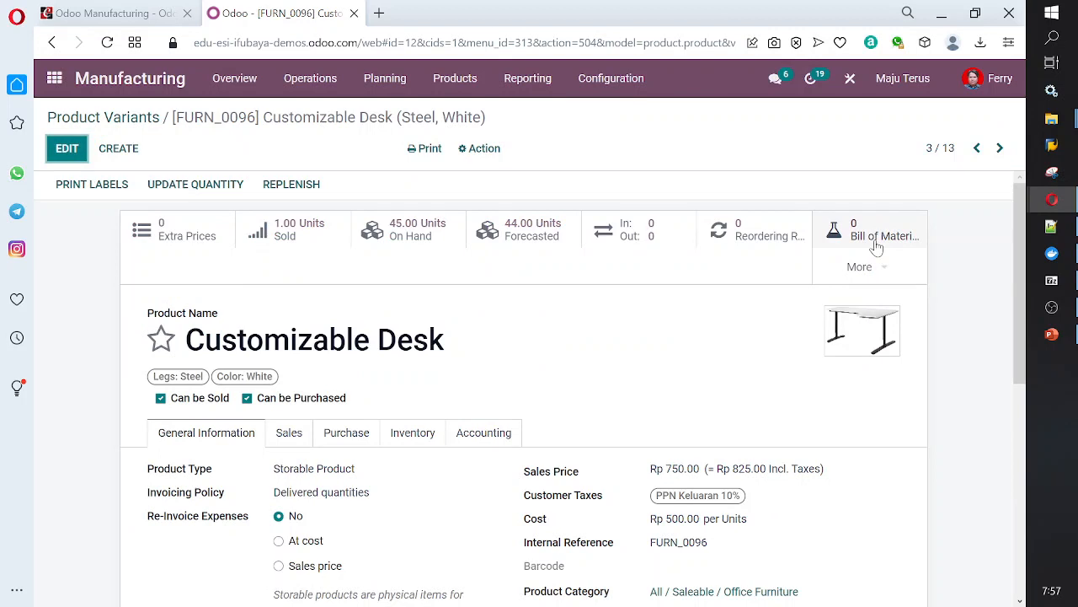
{"action": "left_click", "coordinate": [152, 118]}
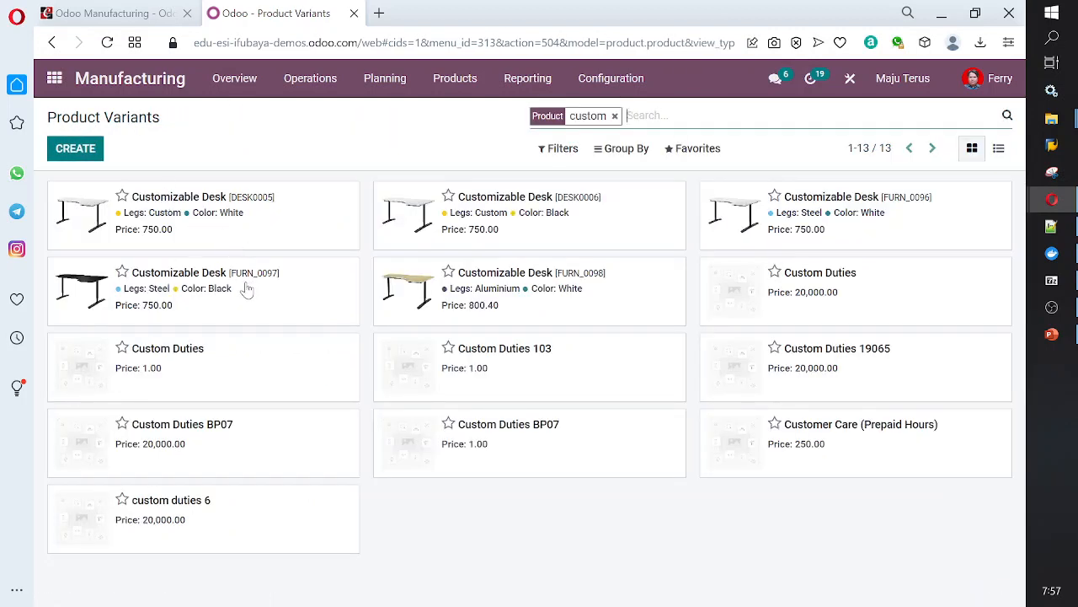
{"action": "left_click", "coordinate": [185, 221]}
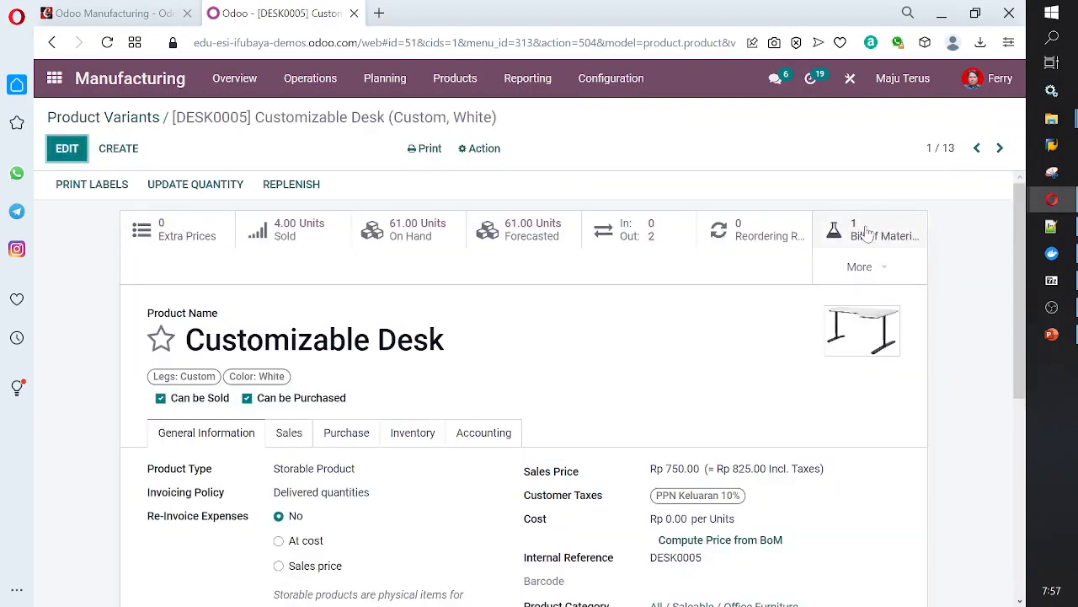
{"action": "left_click", "coordinate": [868, 233]}
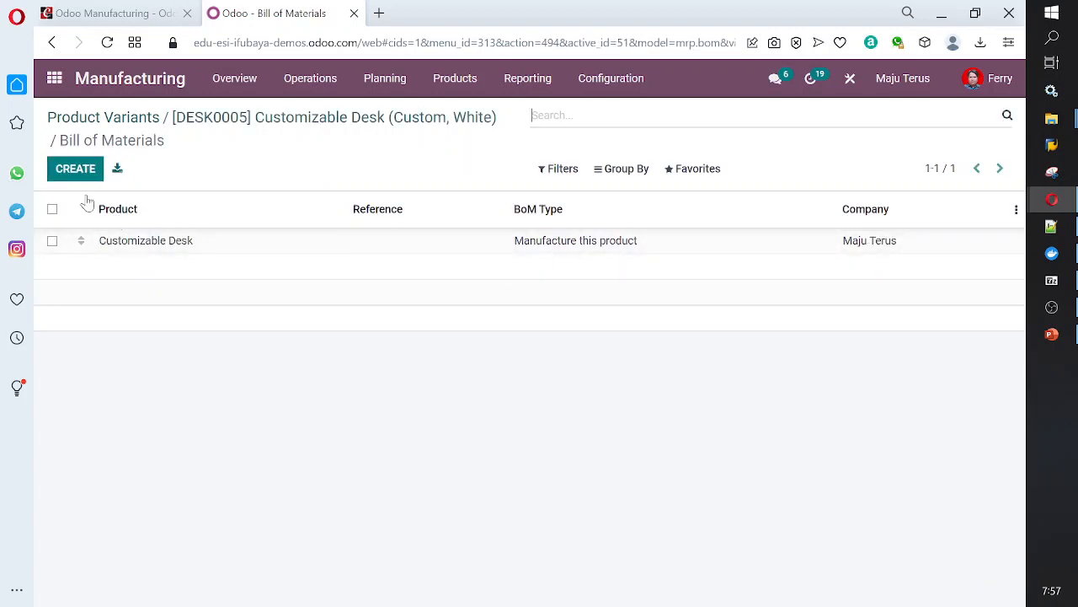
Compare the Master Data options in the Cybrosys manufacturing guide with Odoo and show the Lots/Serial Numbers list.
{"action": "left_click", "coordinate": [133, 20]}
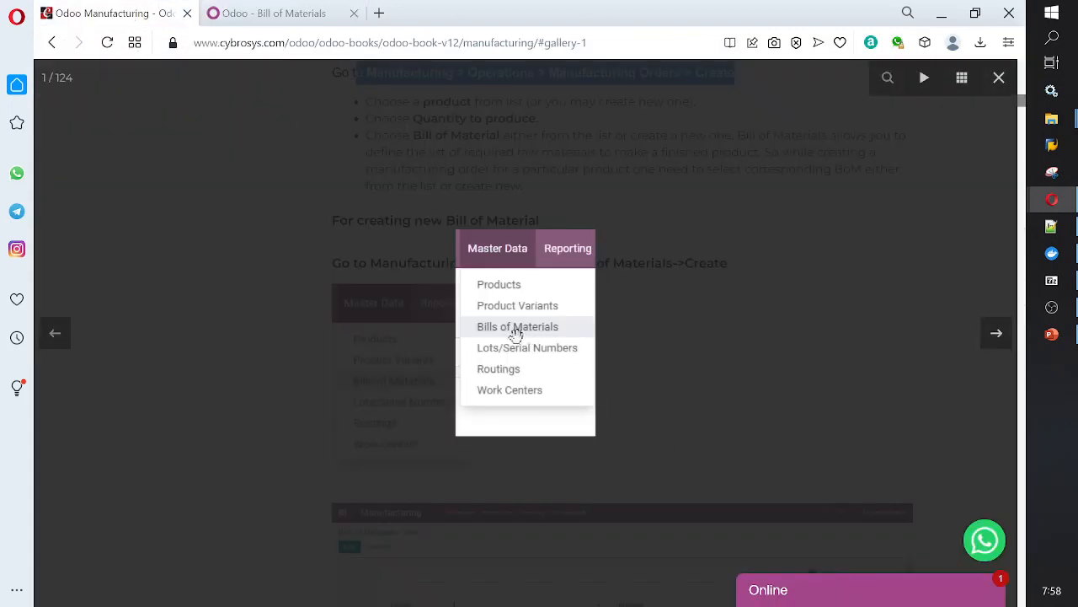
{"action": "left_click", "coordinate": [292, 10]}
{"action": "left_click", "coordinate": [444, 81]}
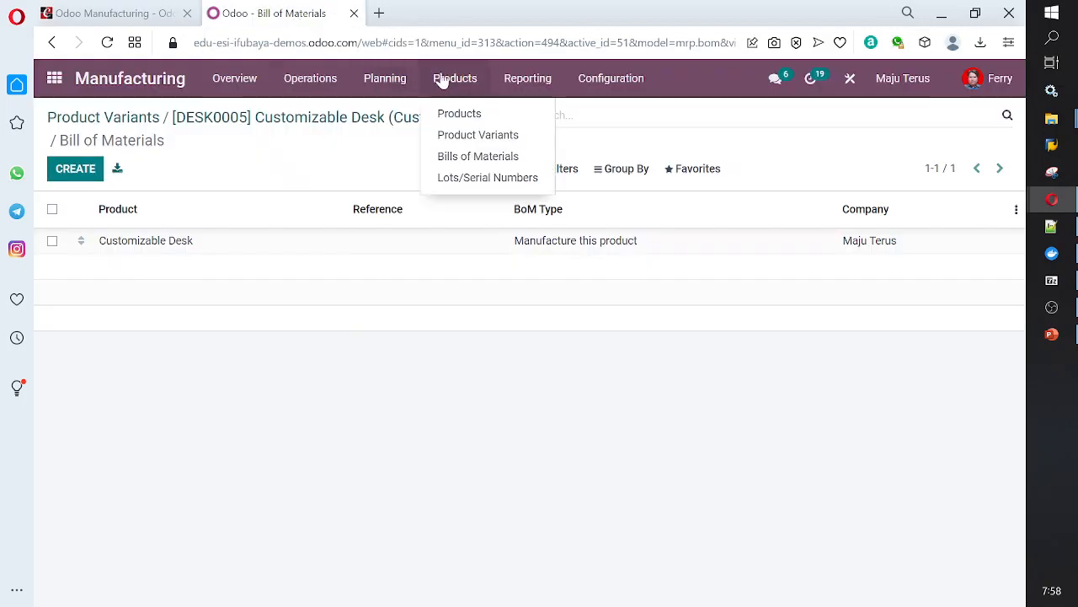
{"action": "left_click", "coordinate": [487, 177]}
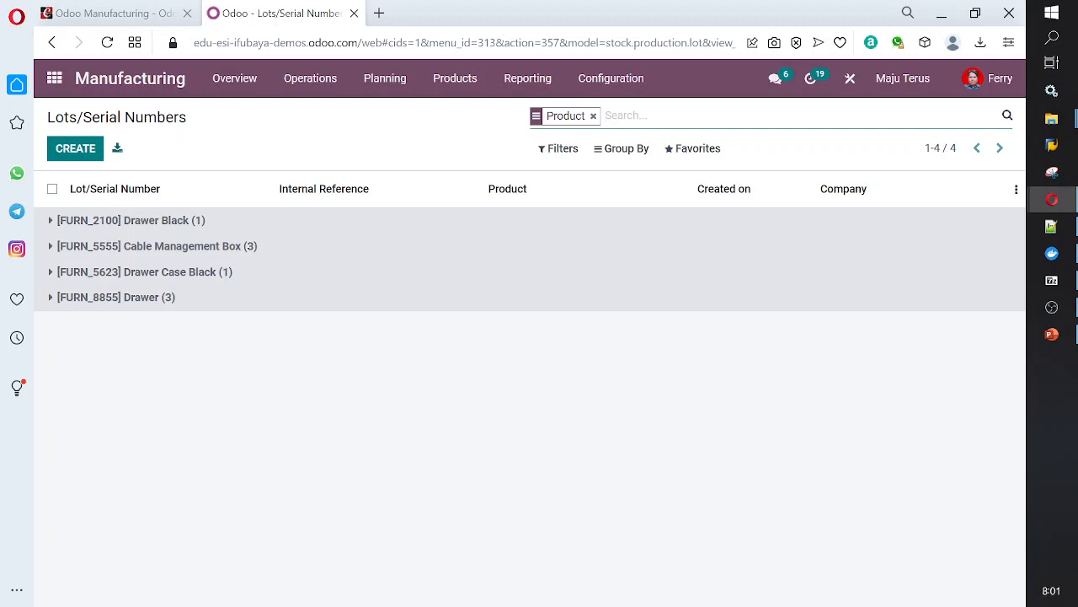
{"action": "key", "text": "alt+Tab"}
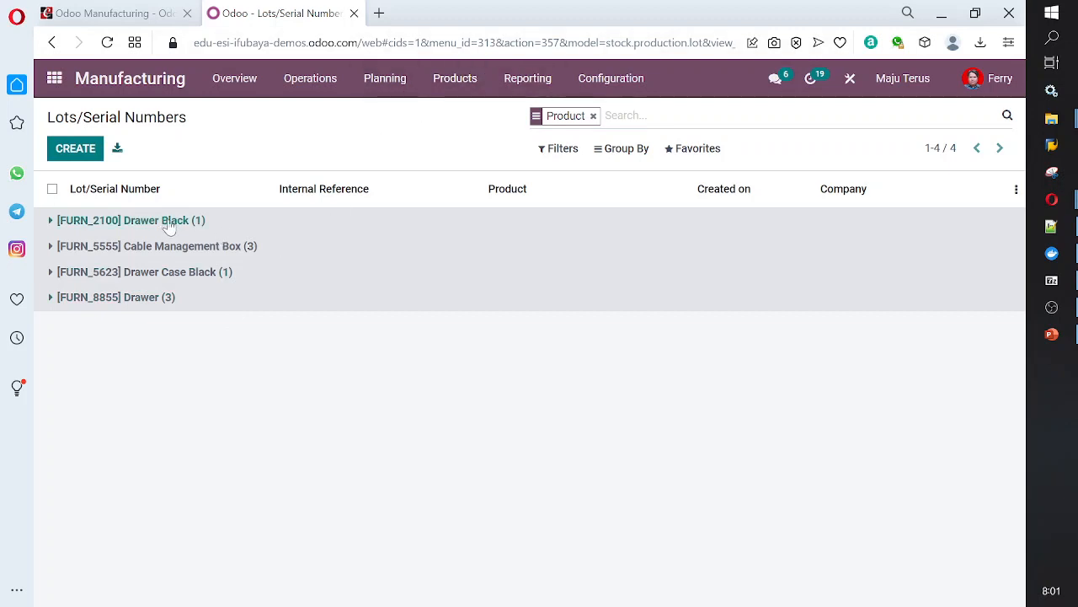
{"action": "left_click", "coordinate": [52, 226]}
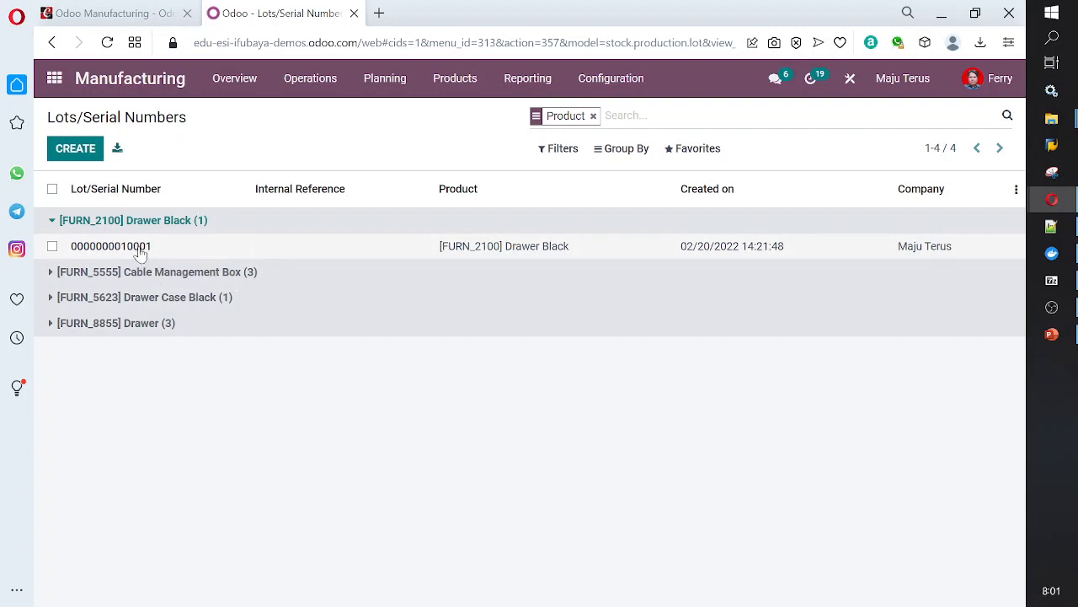
{"action": "left_click", "coordinate": [140, 252]}
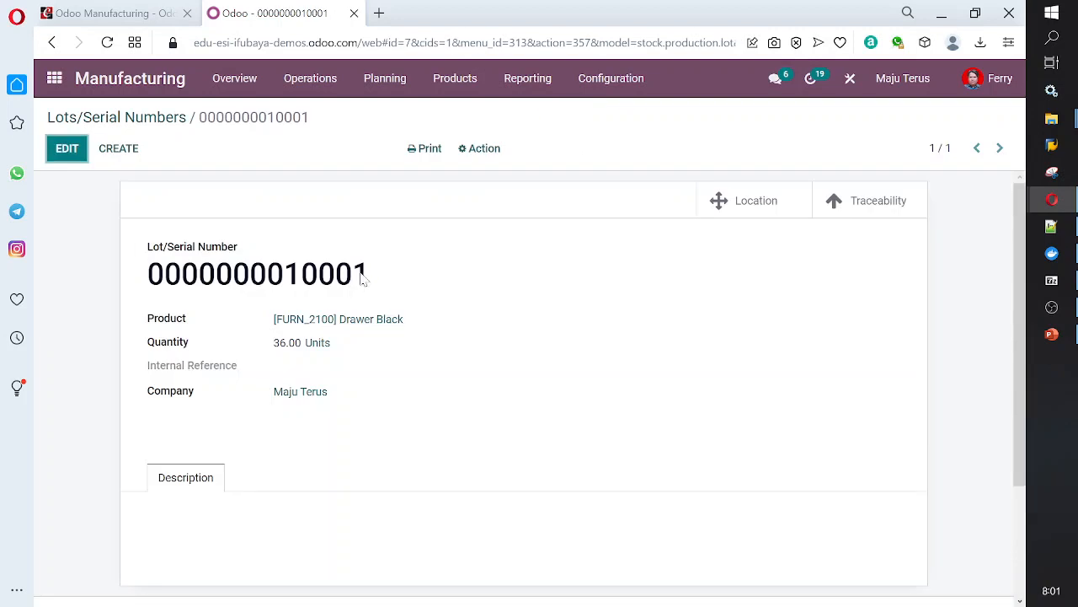
{"action": "left_click", "coordinate": [371, 330]}
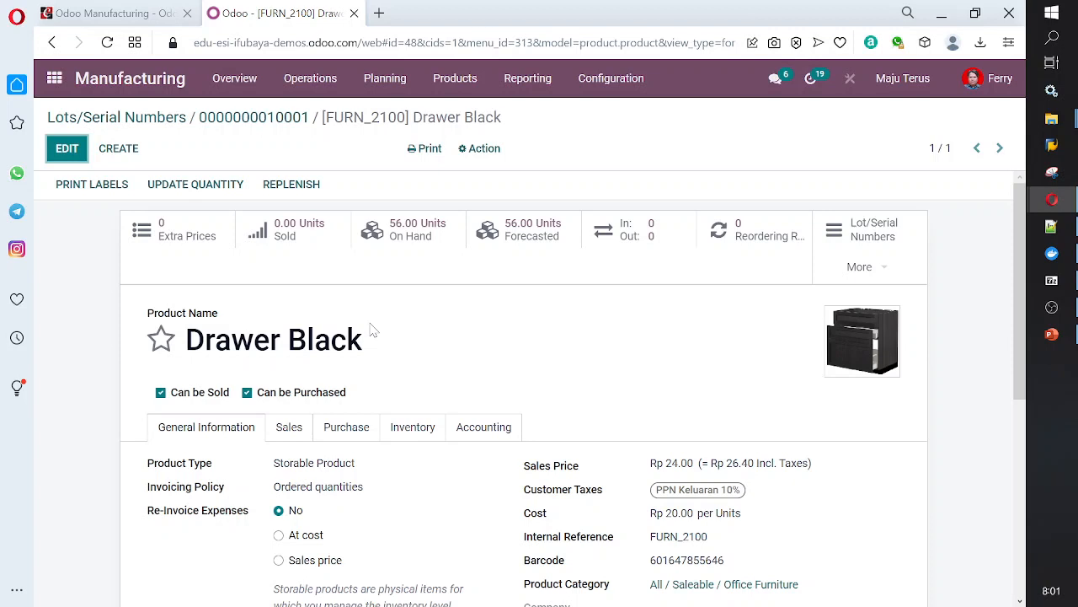
{"action": "left_click", "coordinate": [405, 430]}
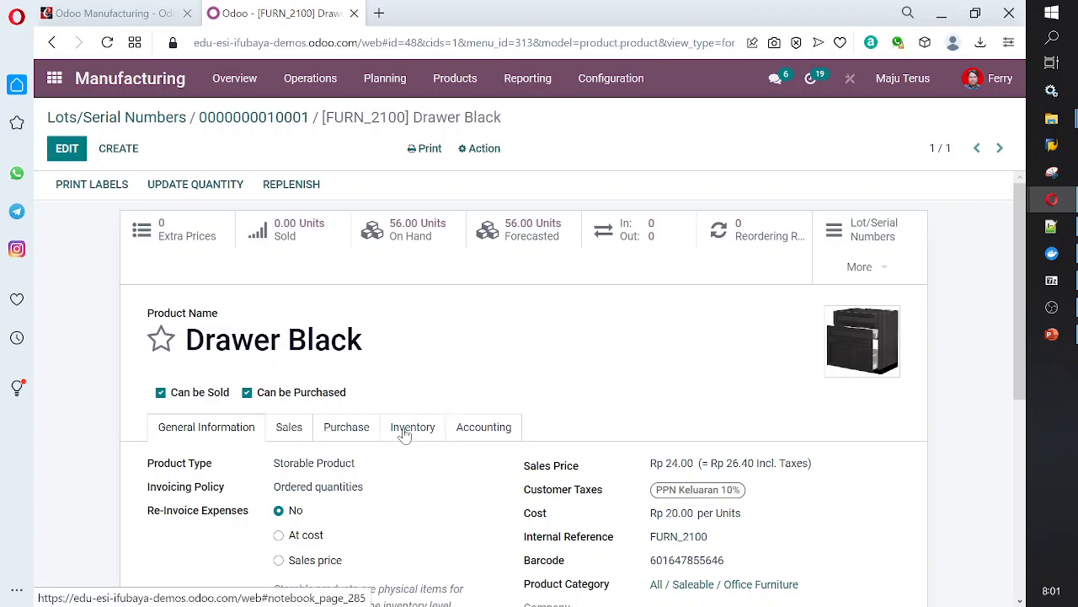
{"action": "scroll", "coordinate": [683, 504], "scroll_direction": "down", "scroll_amount": 2}
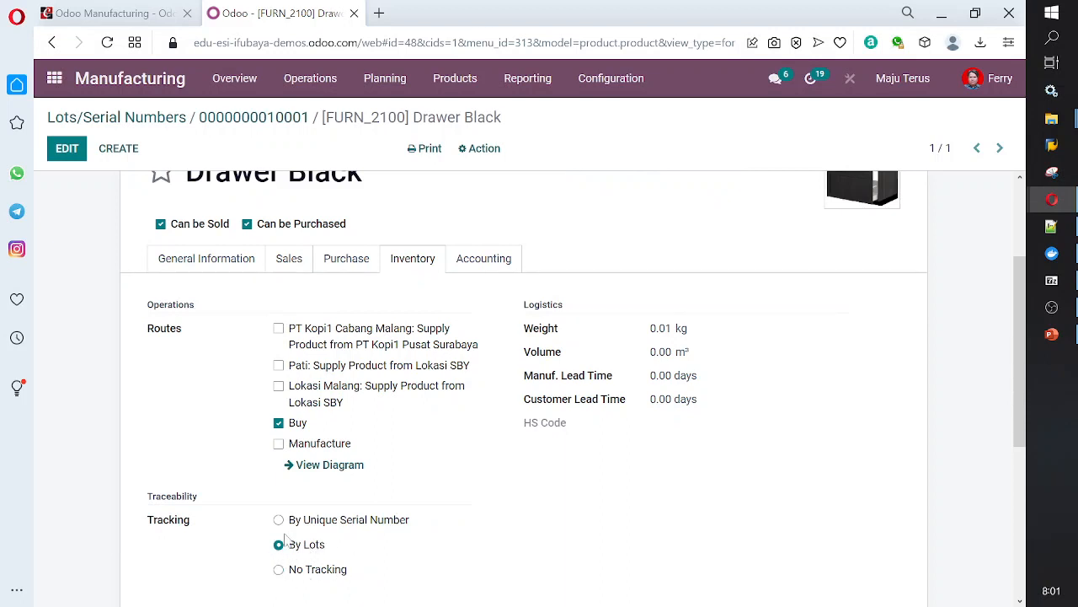
Return through the lot record to the Lots/Serial Numbers list and expand the Cable Management Box, Drawer Case Black and Drawer groups.
{"action": "left_click", "coordinate": [255, 121]}
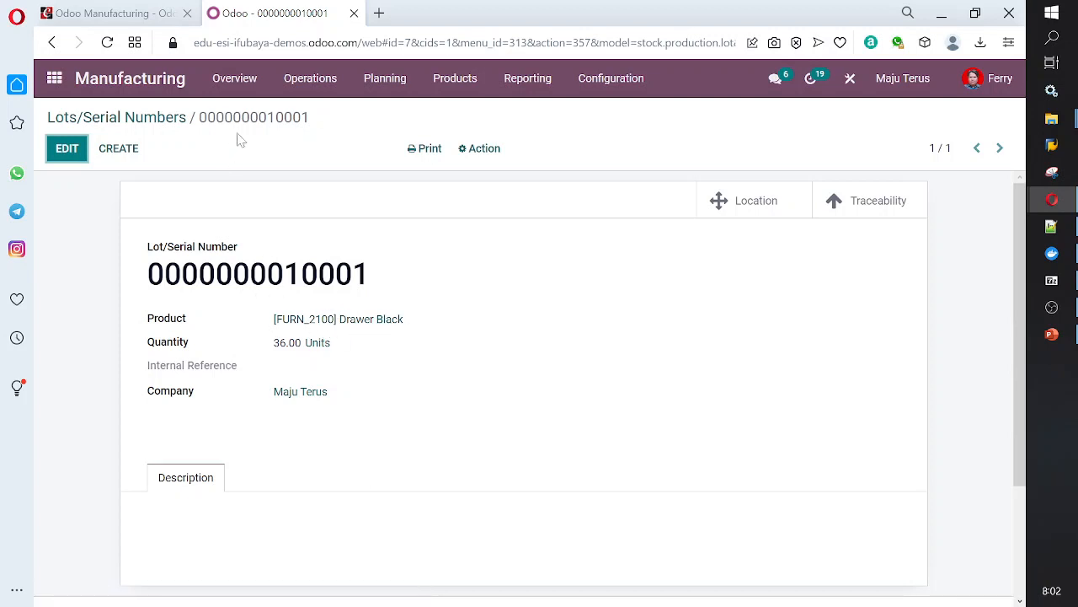
{"action": "left_click_drag", "start_coordinate": [268, 118], "coordinate": [311, 120]}
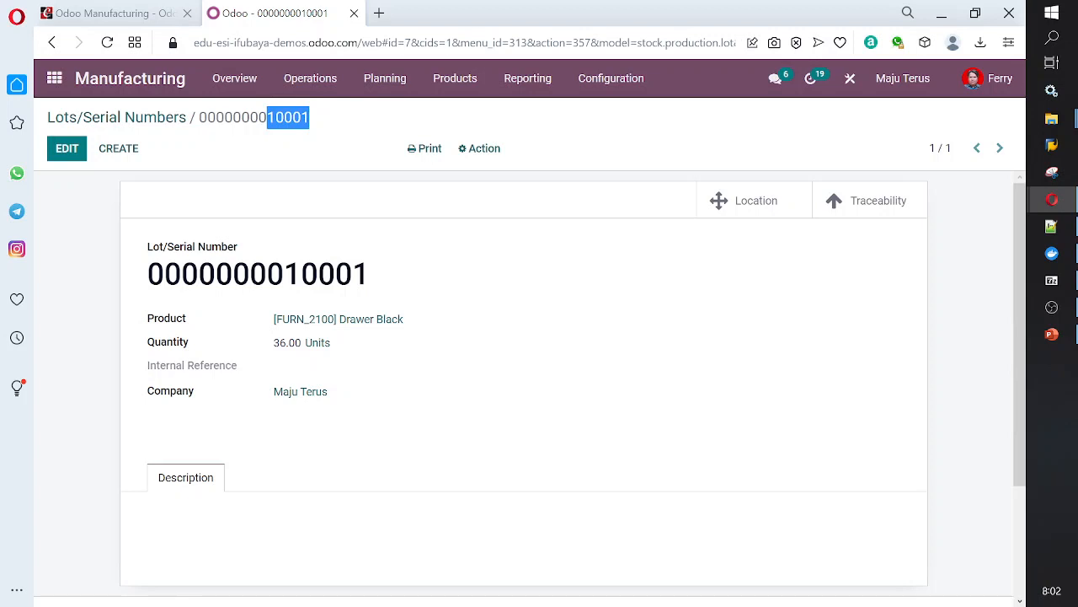
{"action": "left_click", "coordinate": [125, 126]}
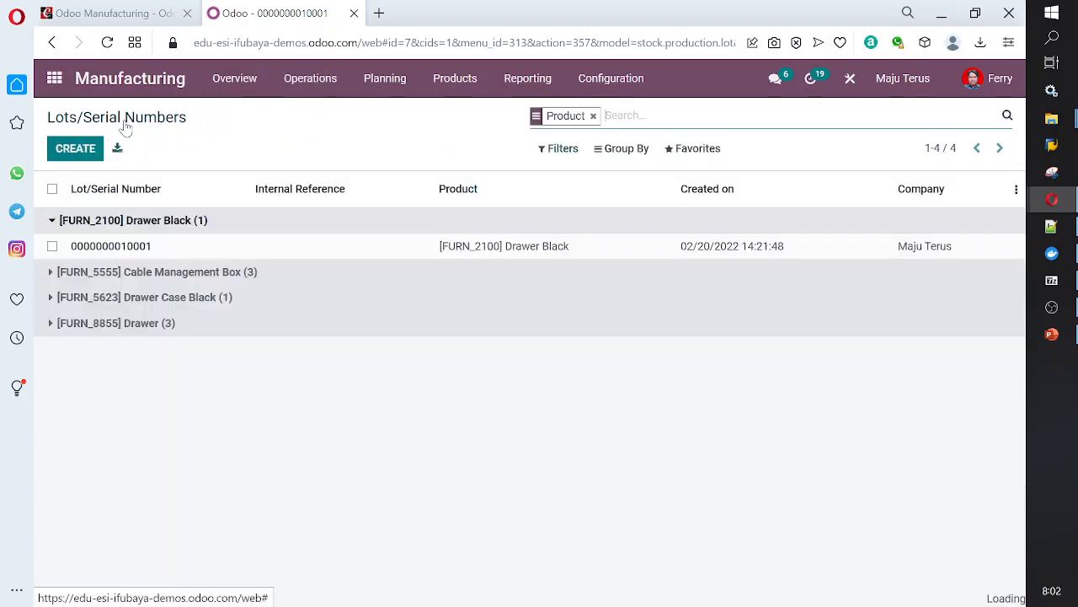
{"action": "left_click", "coordinate": [52, 275]}
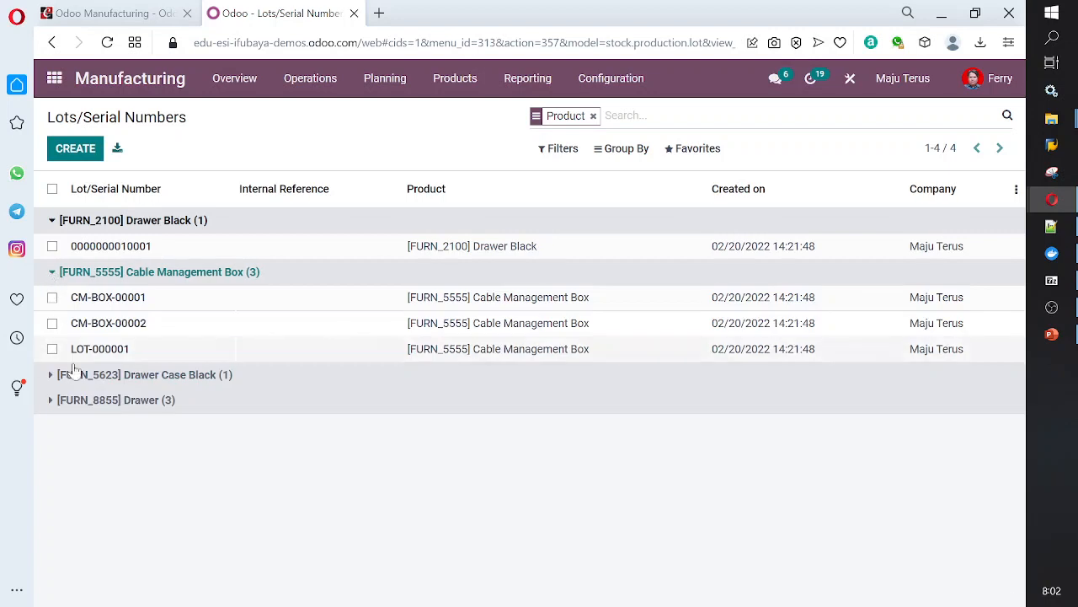
{"action": "left_click", "coordinate": [51, 376]}
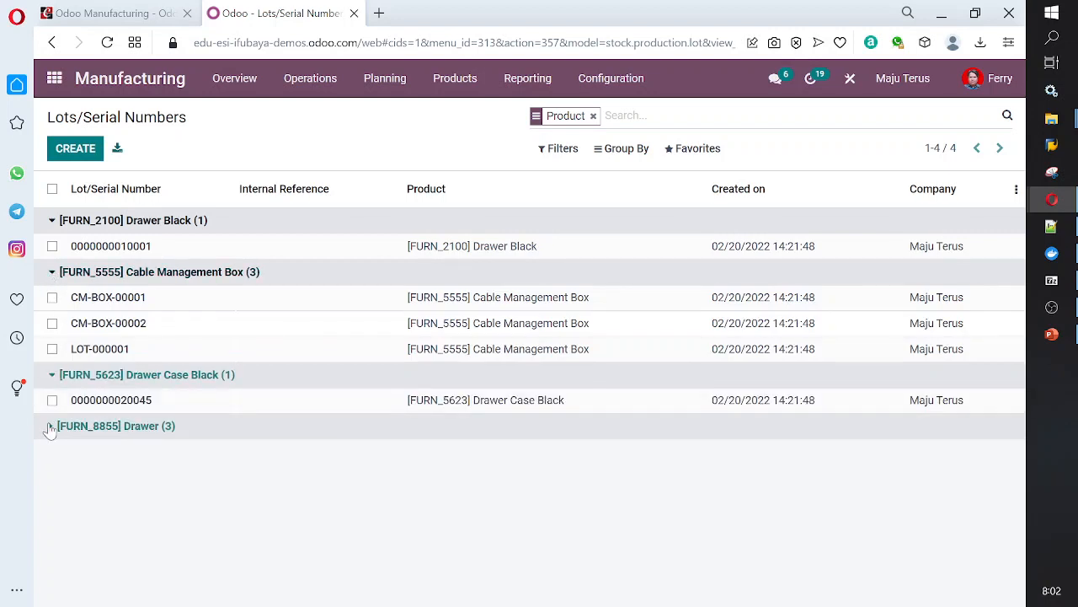
{"action": "left_click", "coordinate": [51, 425]}
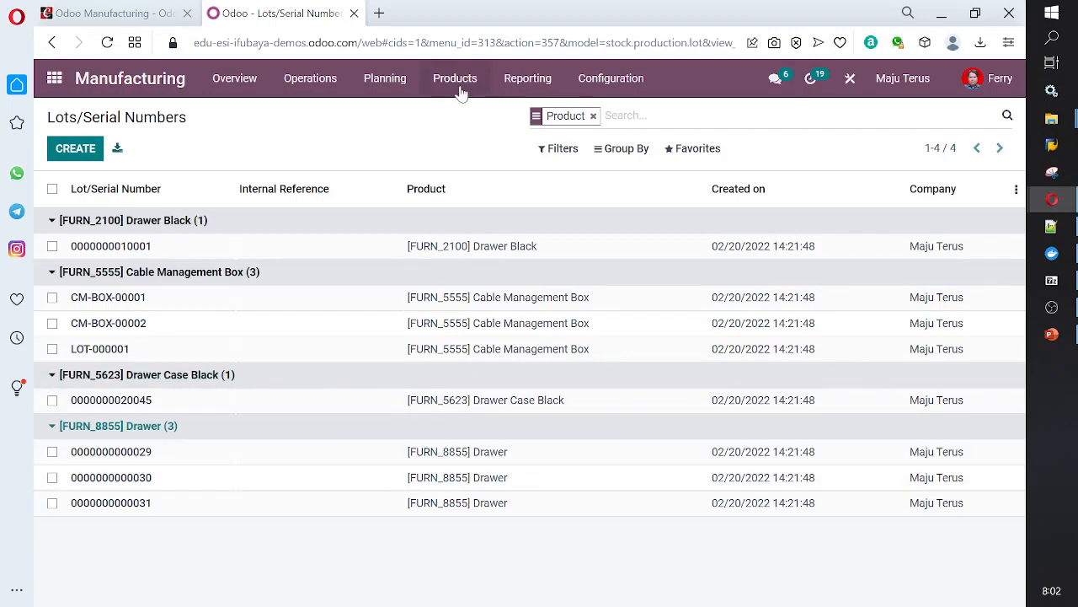
Go to the Inventory application, show the Product Moves report and remove its Done and Last 12 Months filters.
{"action": "left_click", "coordinate": [54, 79]}
{"action": "left_click", "coordinate": [477, 312]}
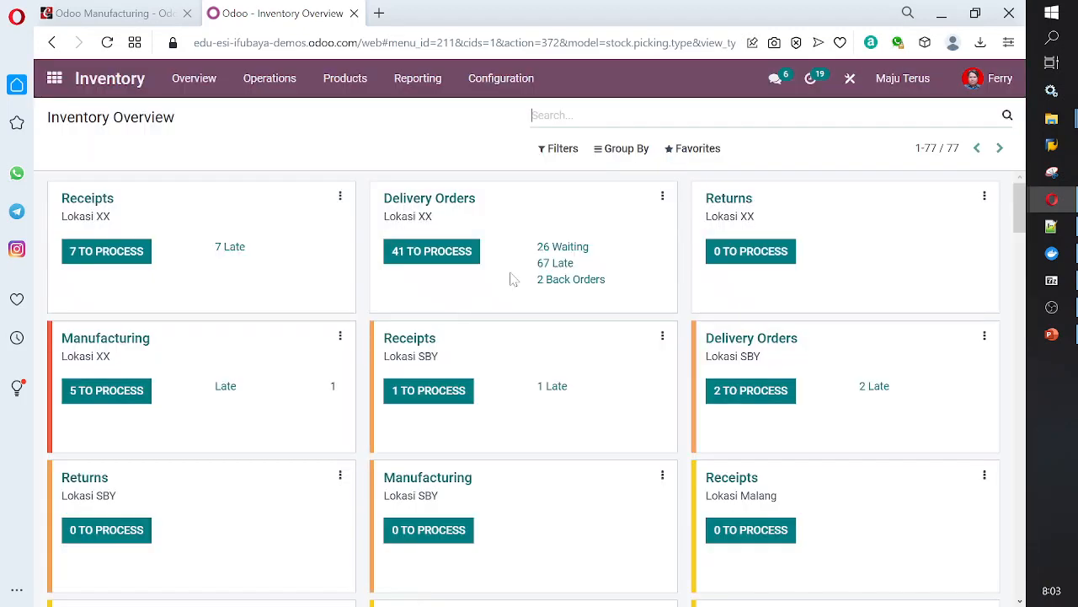
{"action": "left_click", "coordinate": [405, 79]}
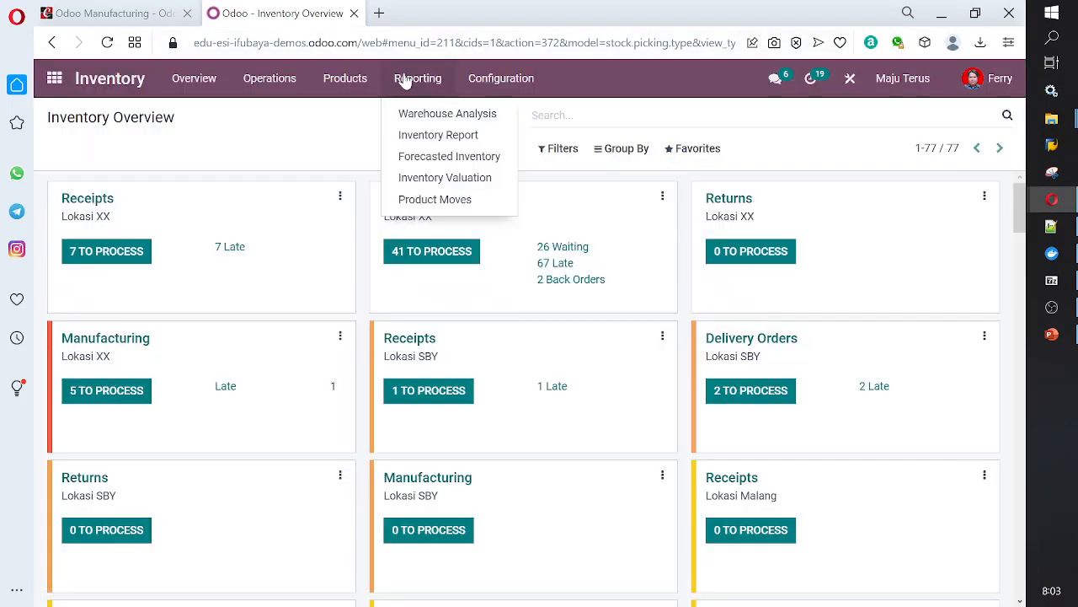
{"action": "left_click", "coordinate": [468, 202]}
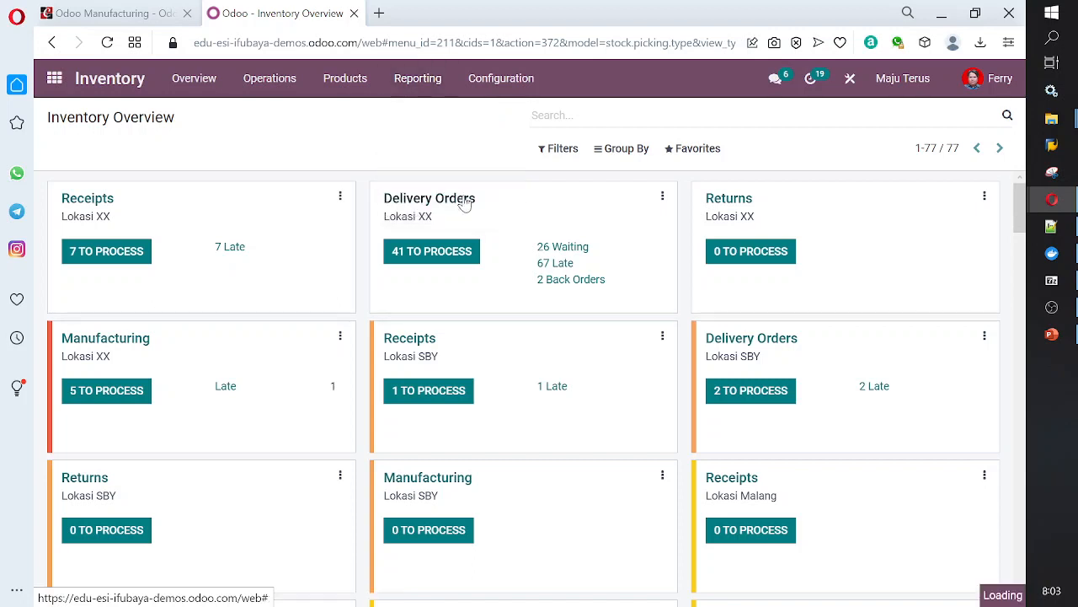
{"action": "left_click", "coordinate": [764, 115]}
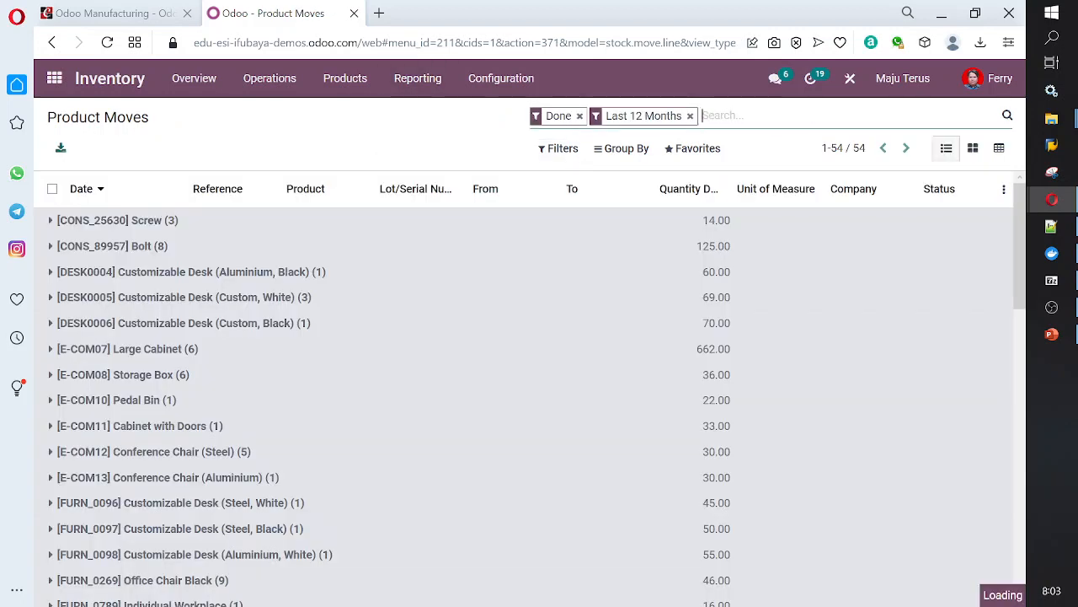
{"action": "left_click", "coordinate": [690, 115]}
{"action": "left_click", "coordinate": [580, 117]}
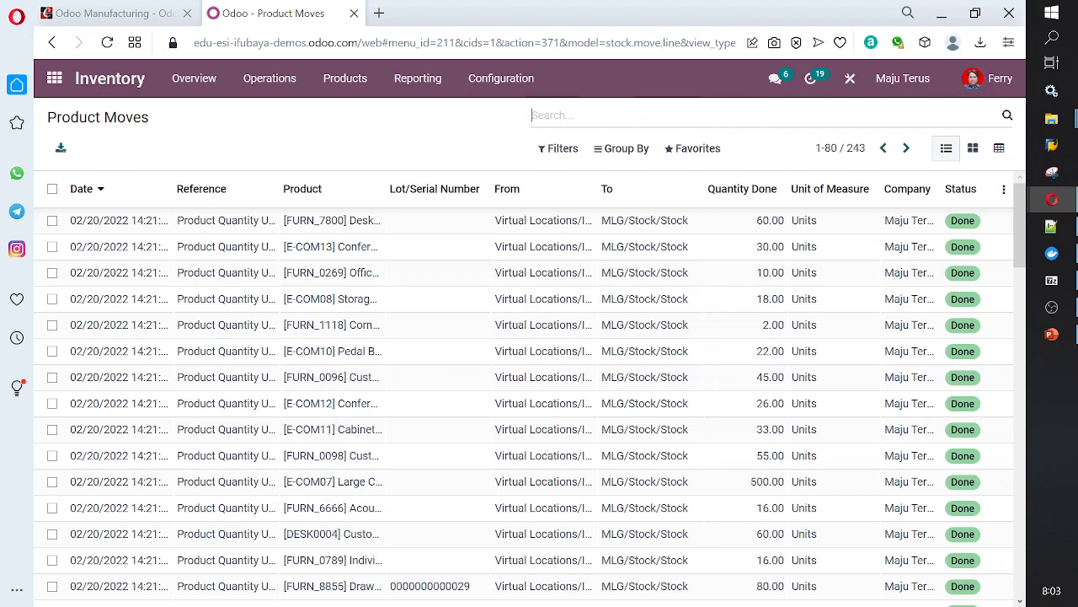
{"action": "type", "text": "draw"}
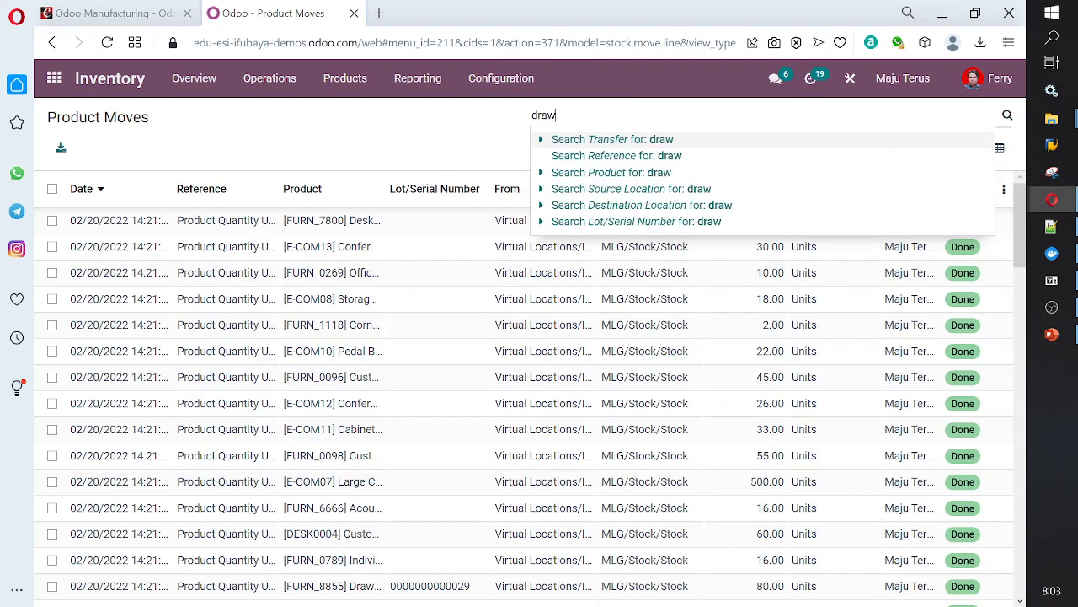
{"action": "type", "text": "er"}
{"action": "key", "text": "Return"}
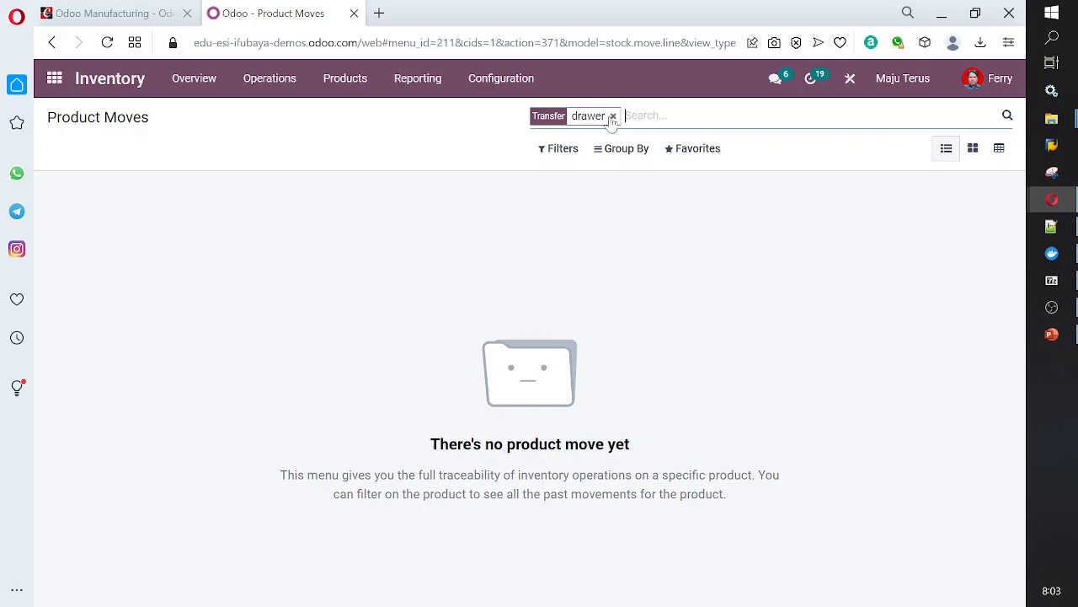
{"action": "left_click", "coordinate": [613, 116]}
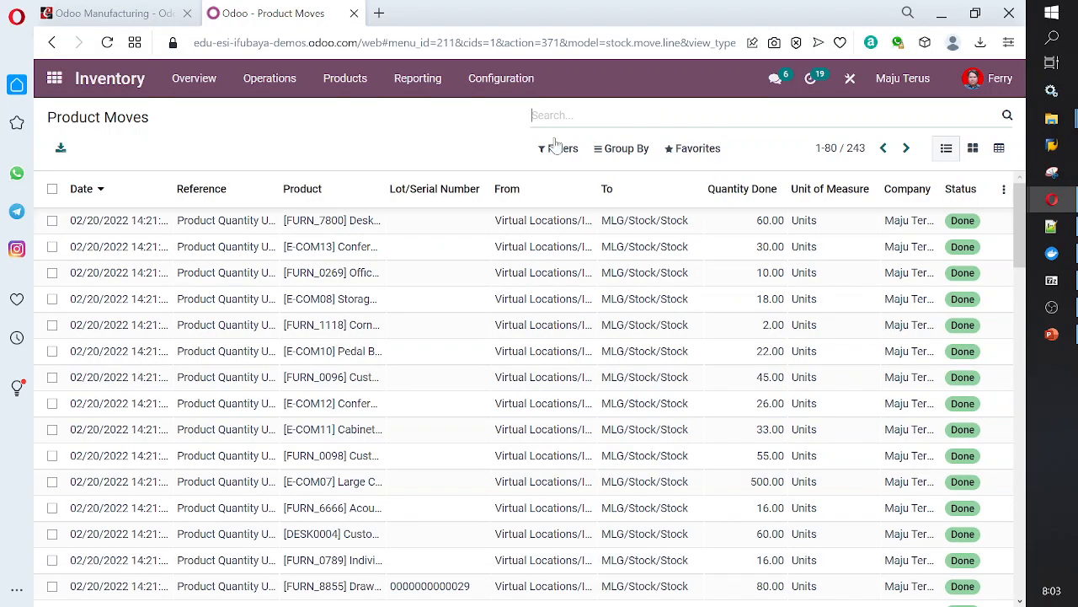
Filter the product moves with a custom condition where Product contains "Drawer".
{"action": "left_click", "coordinate": [572, 154]}
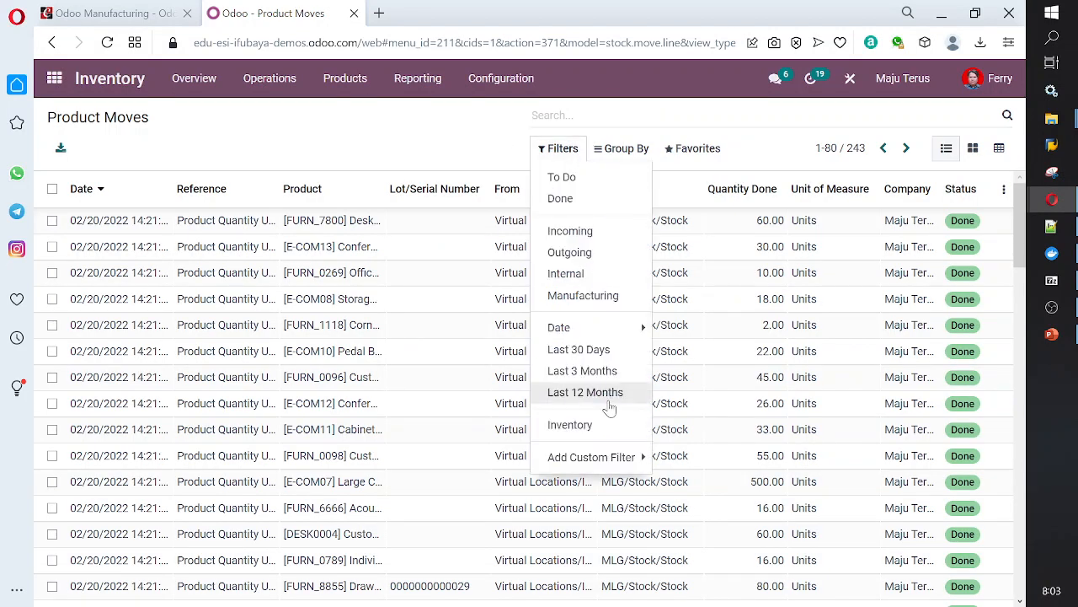
{"action": "left_click", "coordinate": [567, 456]}
{"action": "left_click", "coordinate": [718, 457]}
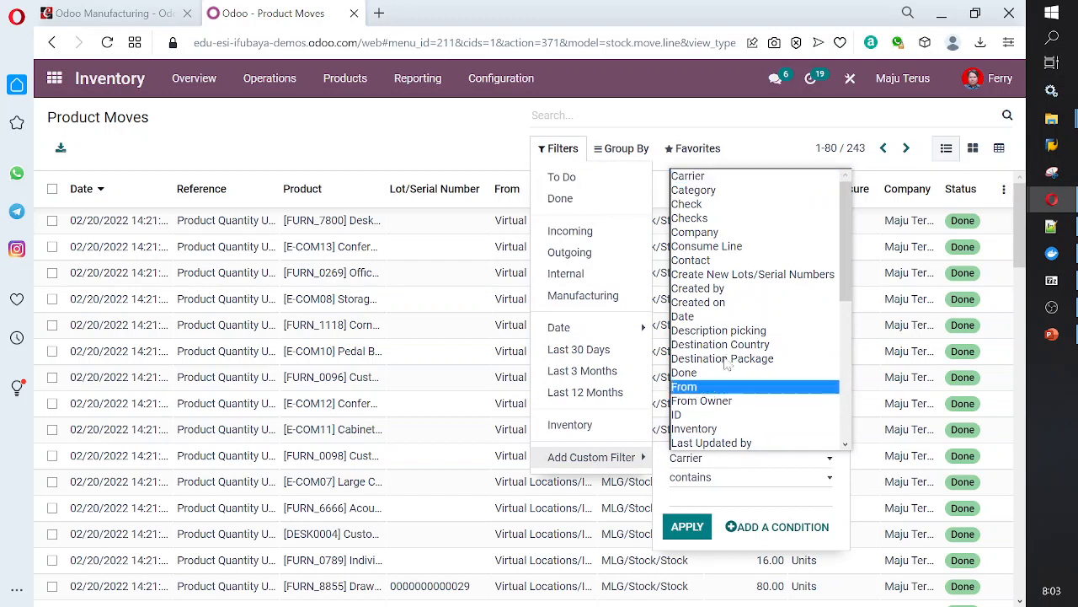
{"action": "scroll", "coordinate": [730, 345], "scroll_direction": "down", "scroll_amount": 5}
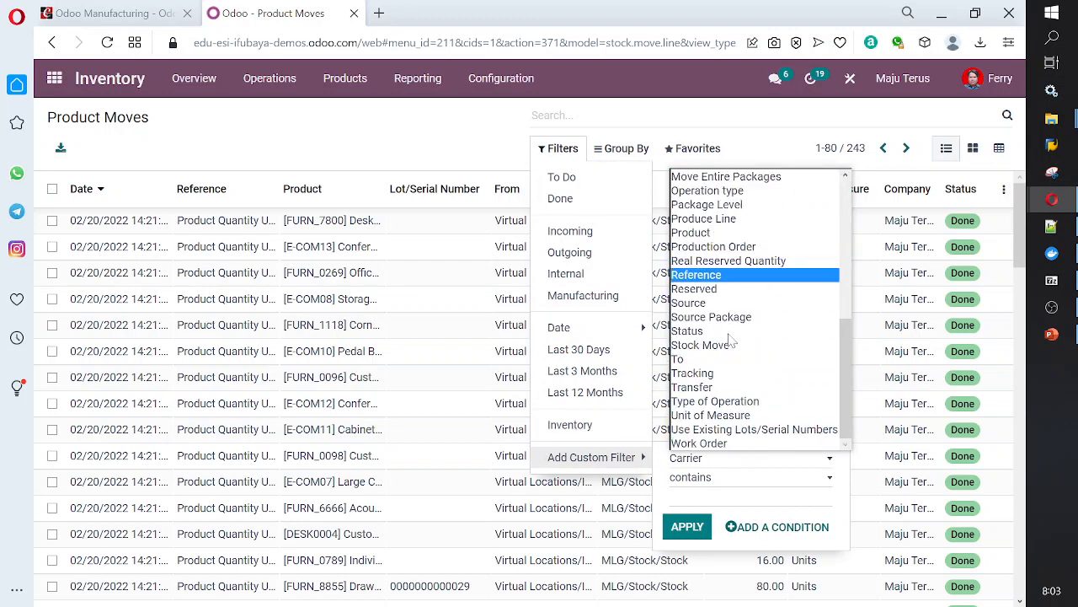
{"action": "left_click", "coordinate": [732, 233]}
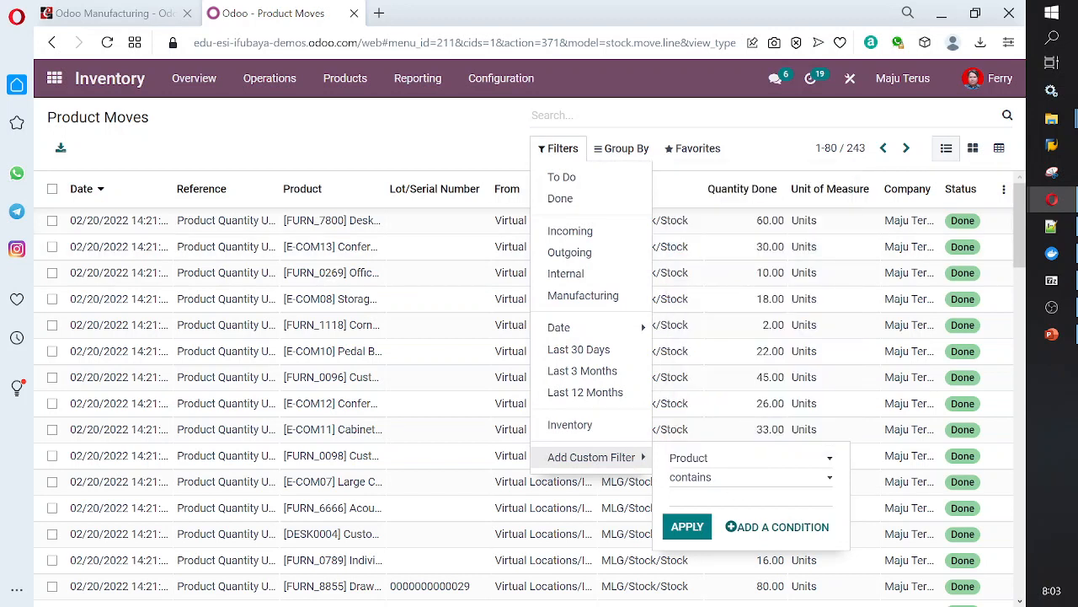
{"action": "type", "text": "Drawer"}
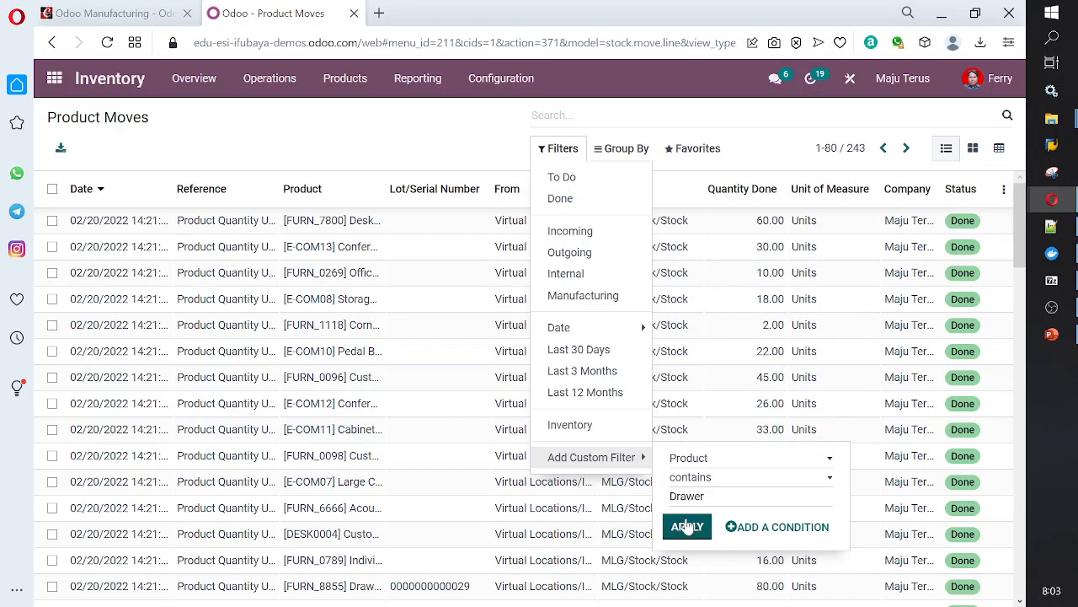
{"action": "left_click", "coordinate": [686, 525]}
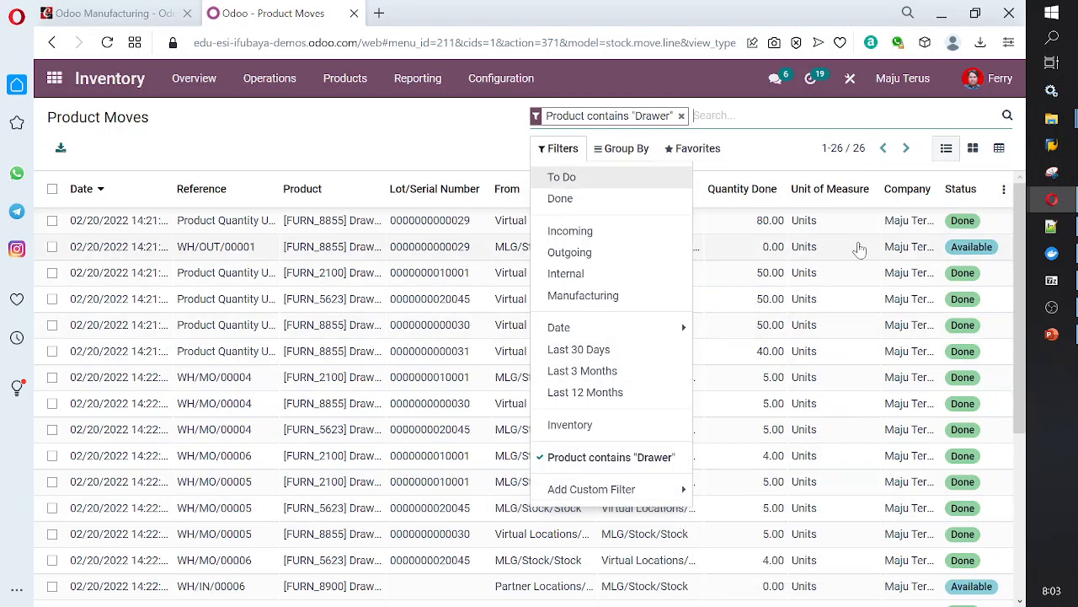
{"action": "left_click", "coordinate": [404, 142]}
Widen the Product, Reference and To columns of the filtered product moves so their full values can be read.
{"action": "left_click_drag", "start_coordinate": [383, 180], "coordinate": [545, 200]}
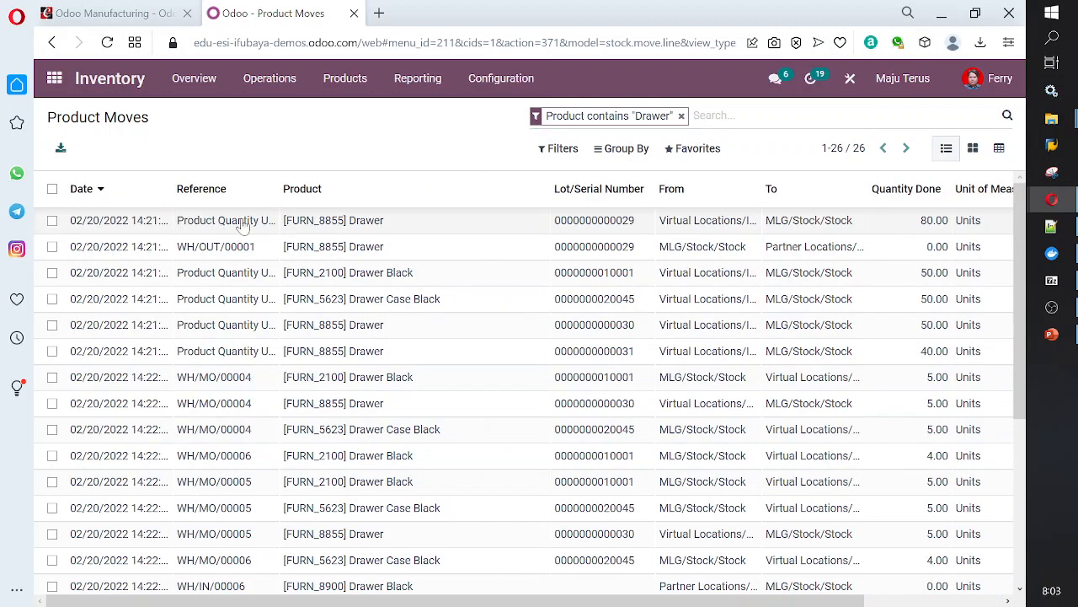
{"action": "left_click_drag", "start_coordinate": [277, 184], "coordinate": [353, 187]}
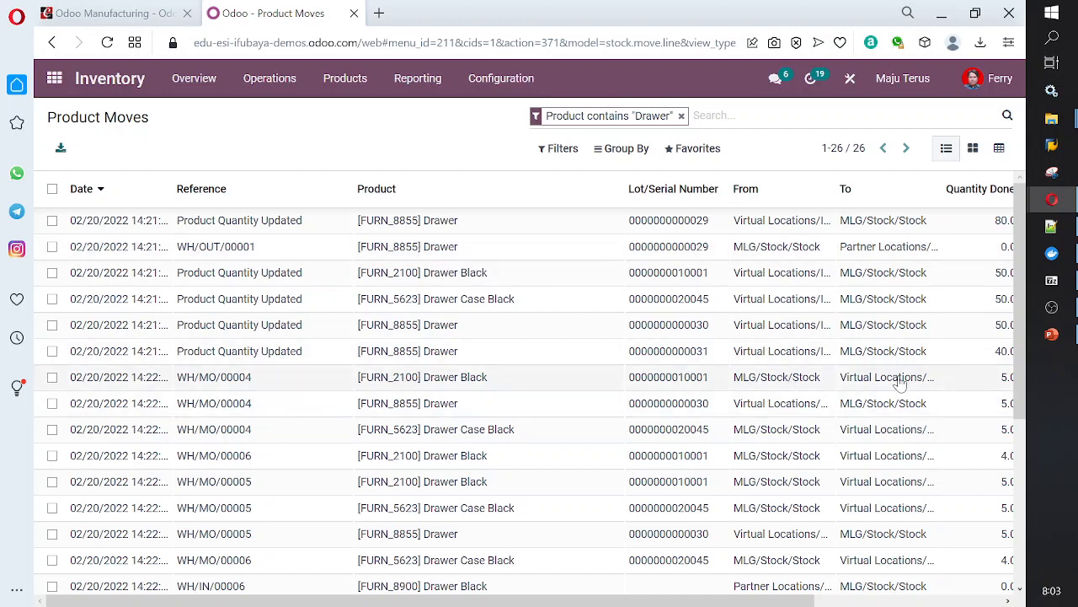
{"action": "left_click_drag", "start_coordinate": [942, 189], "coordinate": [985, 192]}
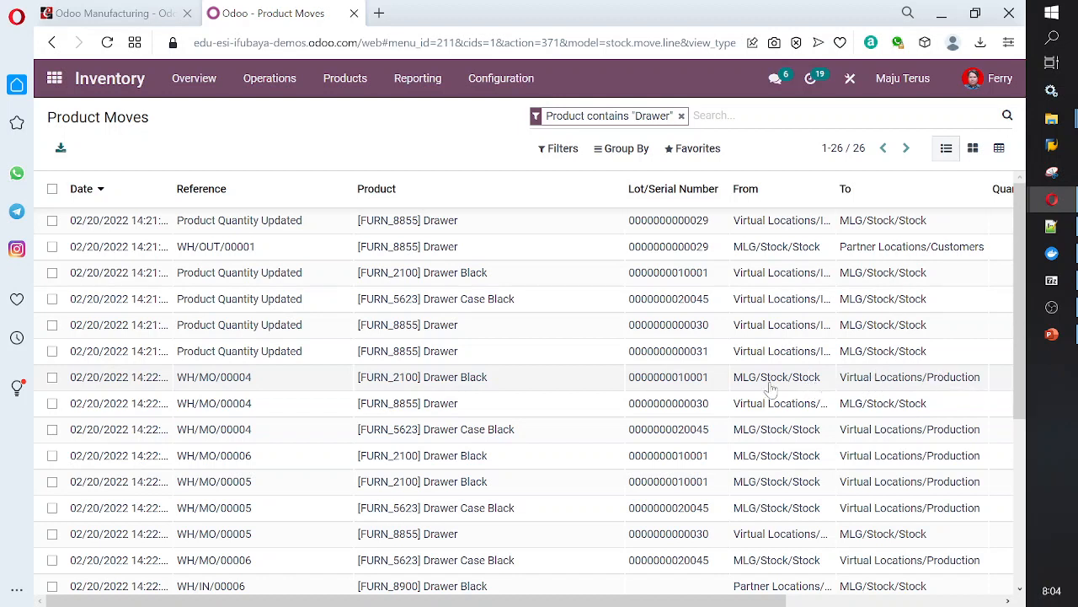
Open the WH/MO/00004 move of [FURN_2100] Drawer Black and highlight its Lot/Serial Number field.
{"action": "left_click", "coordinate": [495, 381]}
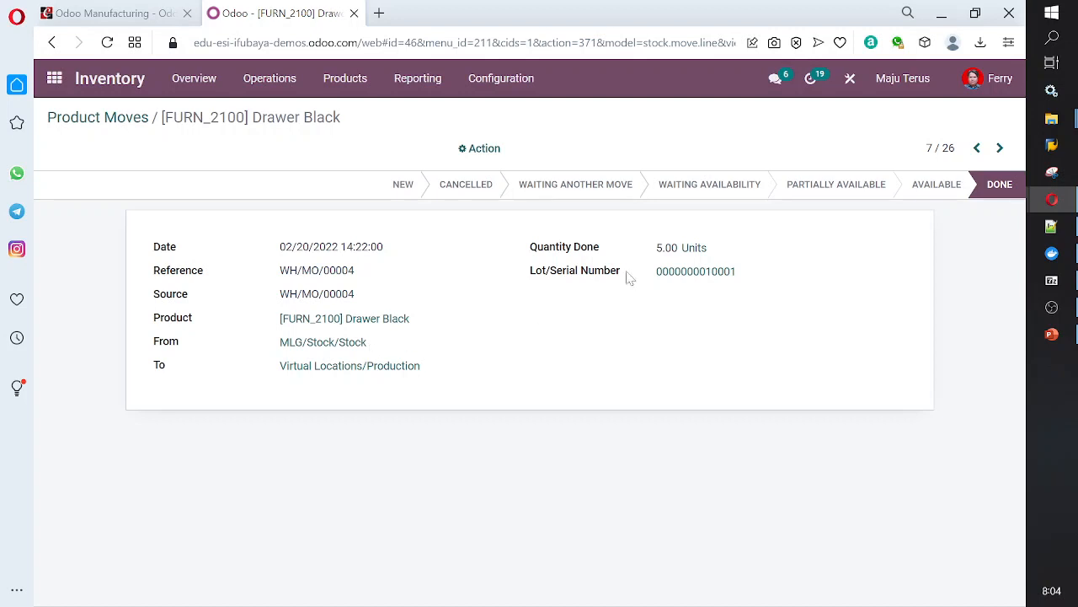
{"action": "left_click_drag", "start_coordinate": [518, 280], "coordinate": [602, 279]}
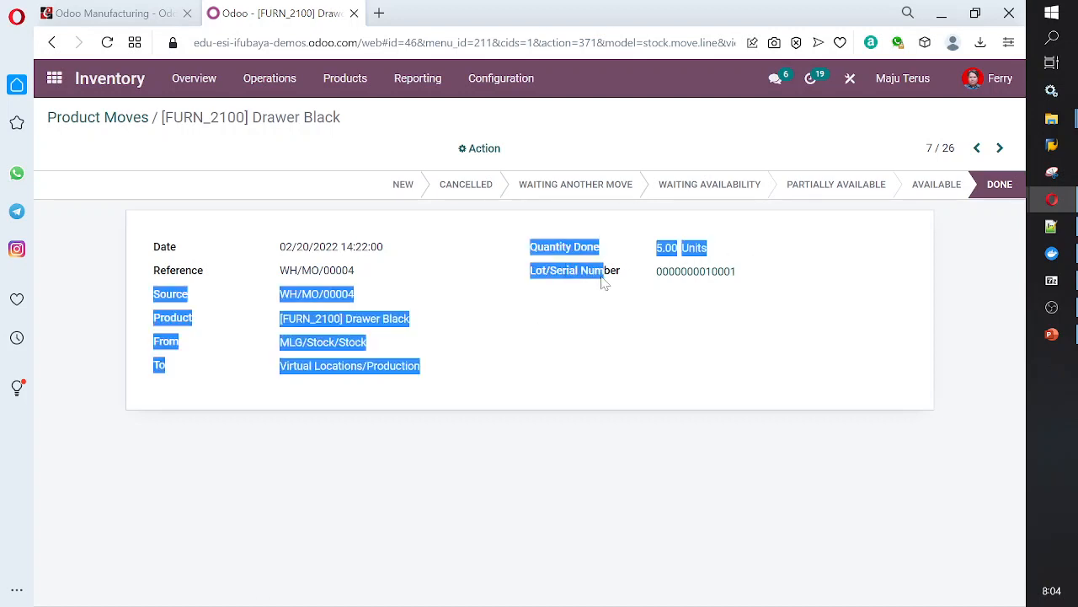
{"action": "left_click", "coordinate": [601, 279]}
{"action": "left_click_drag", "start_coordinate": [739, 280], "coordinate": [532, 285]}
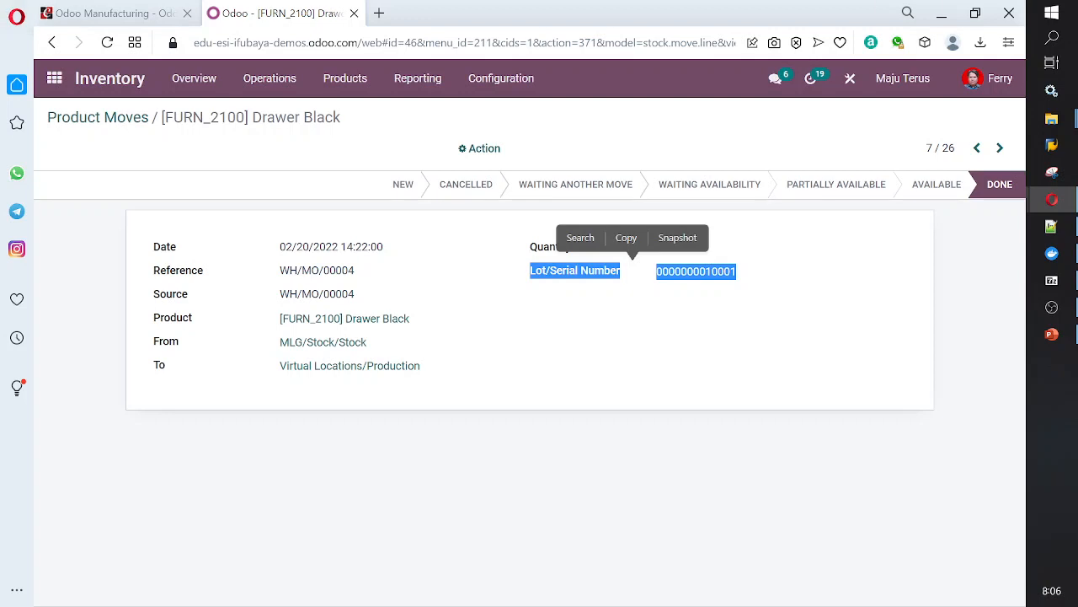
Check the Master Data entries in the Cybrosys manufacturing guide and look for a Routings entry in the Inventory application.
{"action": "left_click", "coordinate": [141, 20]}
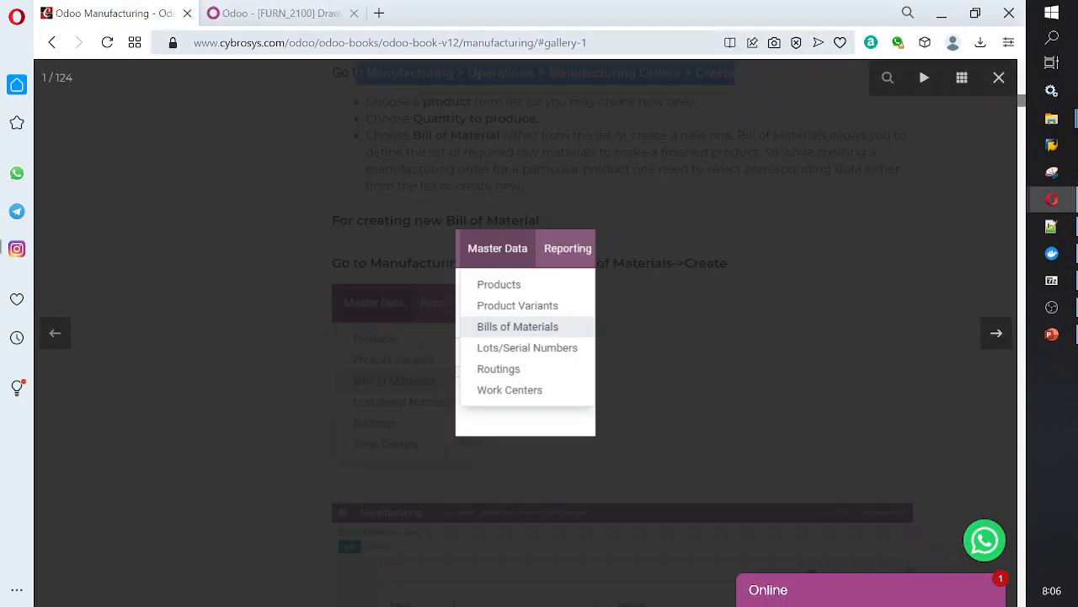
{"action": "left_click", "coordinate": [310, 15]}
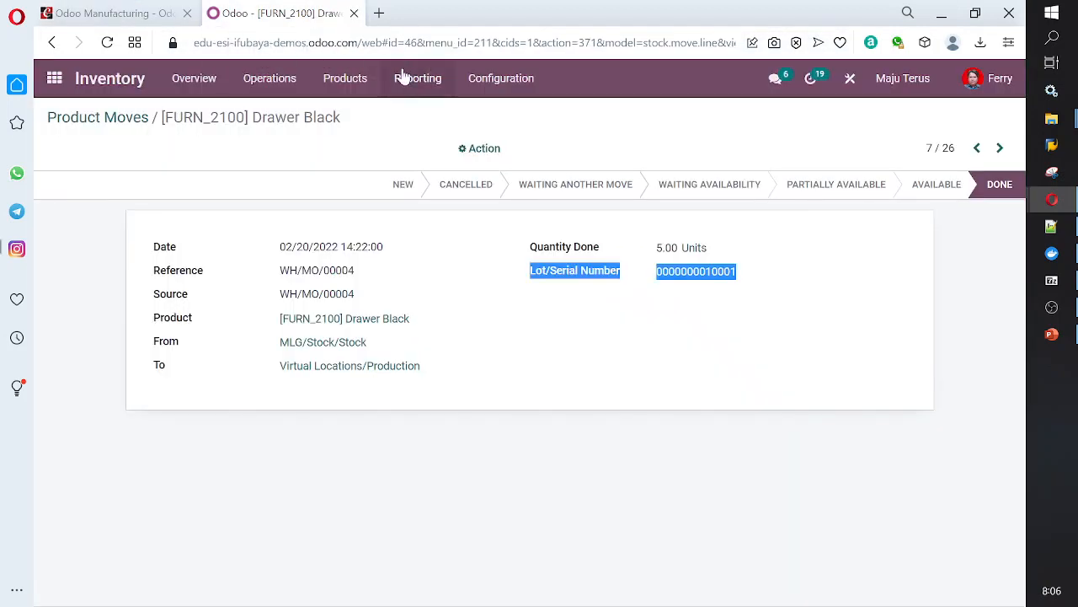
{"action": "left_click", "coordinate": [364, 95]}
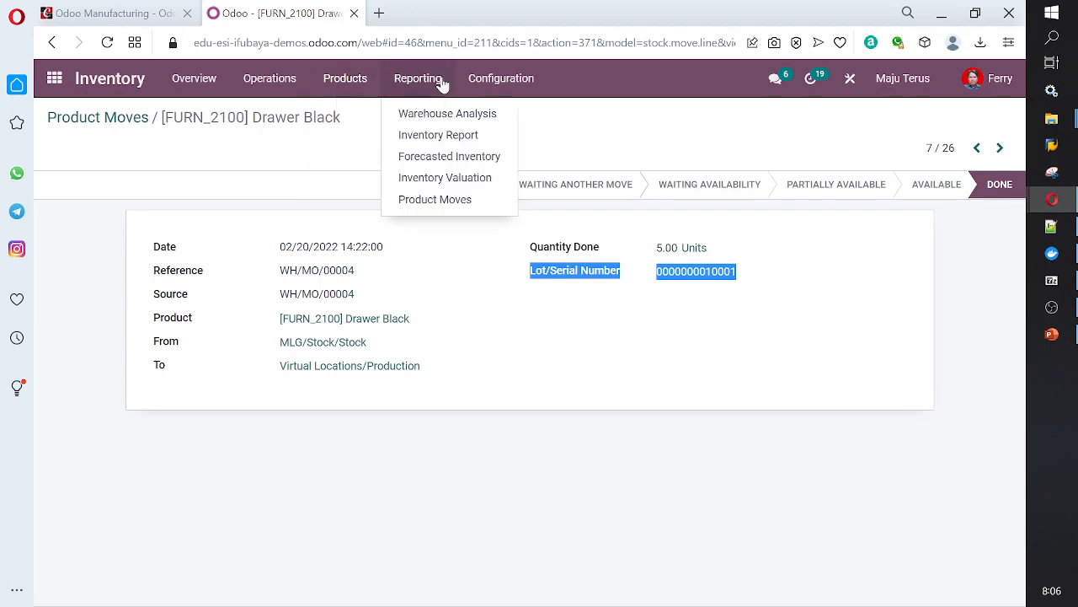
{"action": "mouse_move", "coordinate": [268, 96]}
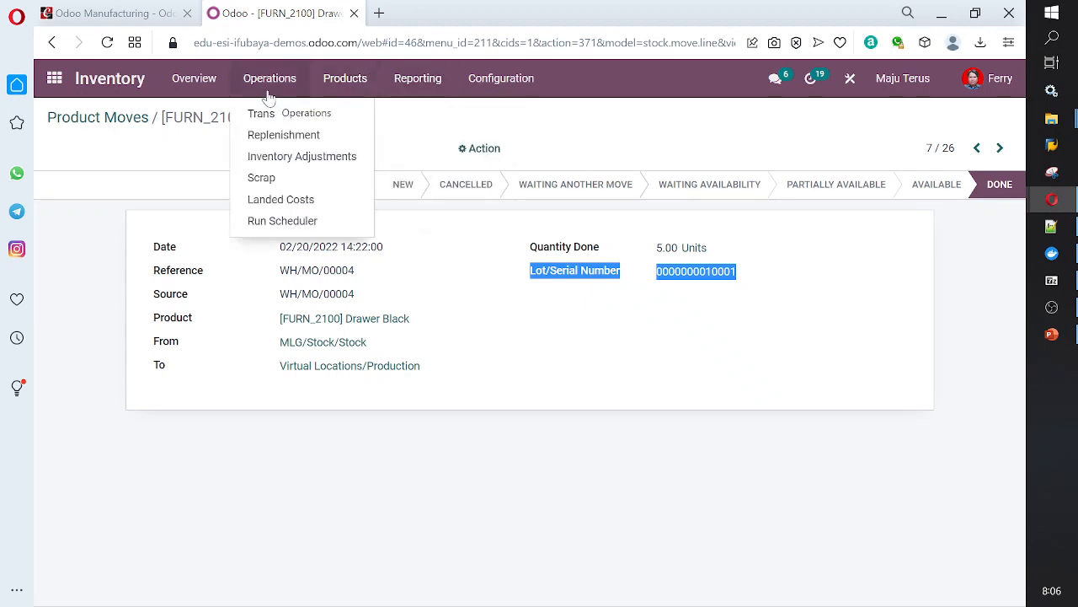
Search the Inventory settings for "routing", and shorten the search term to "rout".
{"action": "left_click", "coordinate": [497, 84]}
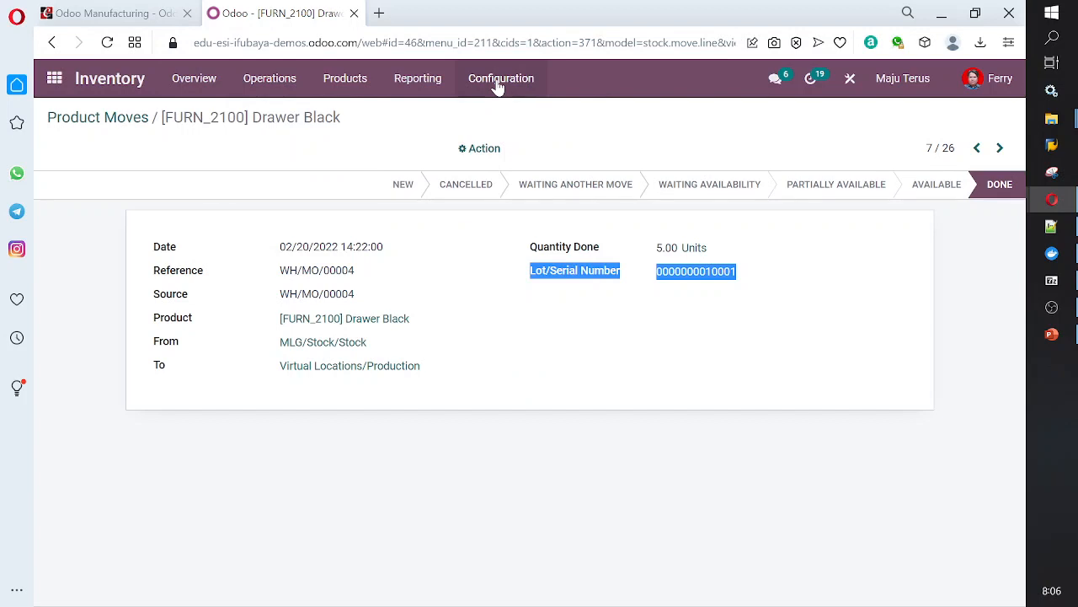
{"action": "left_click", "coordinate": [498, 85]}
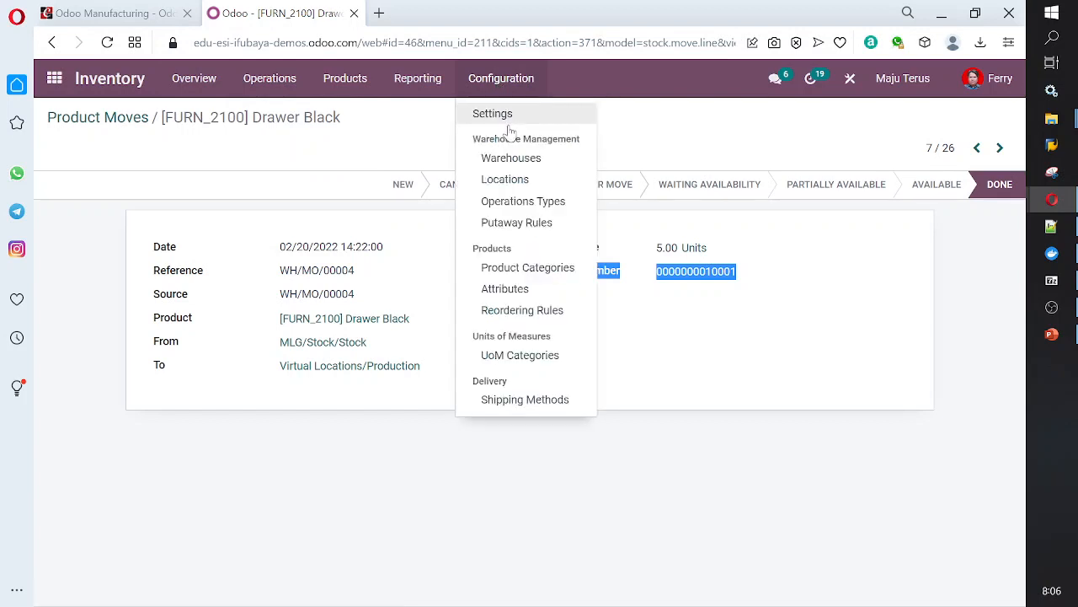
{"action": "left_click", "coordinate": [509, 116]}
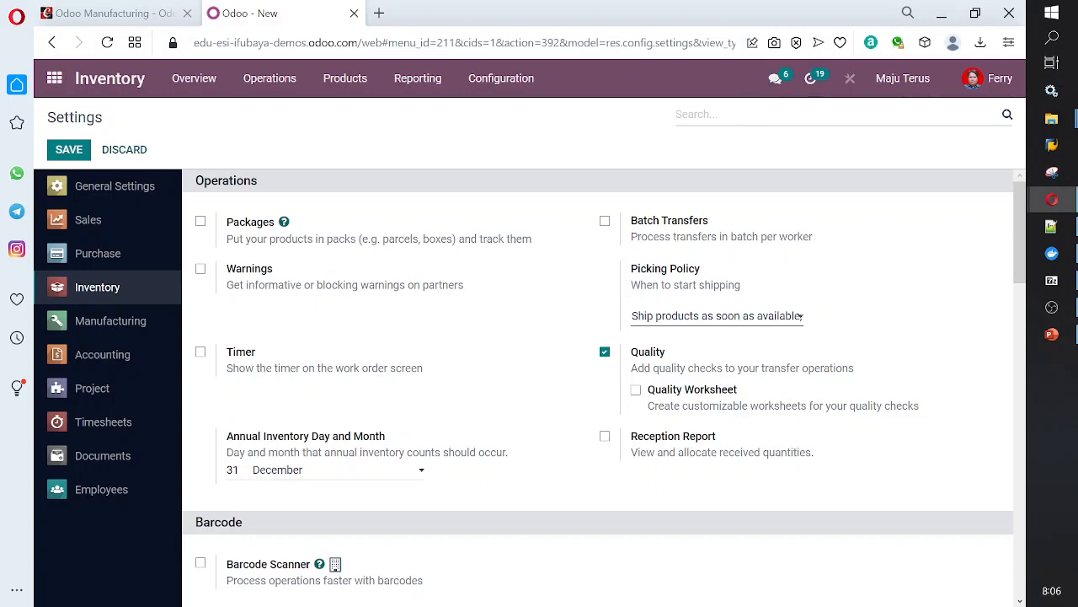
{"action": "type", "text": "routing"}
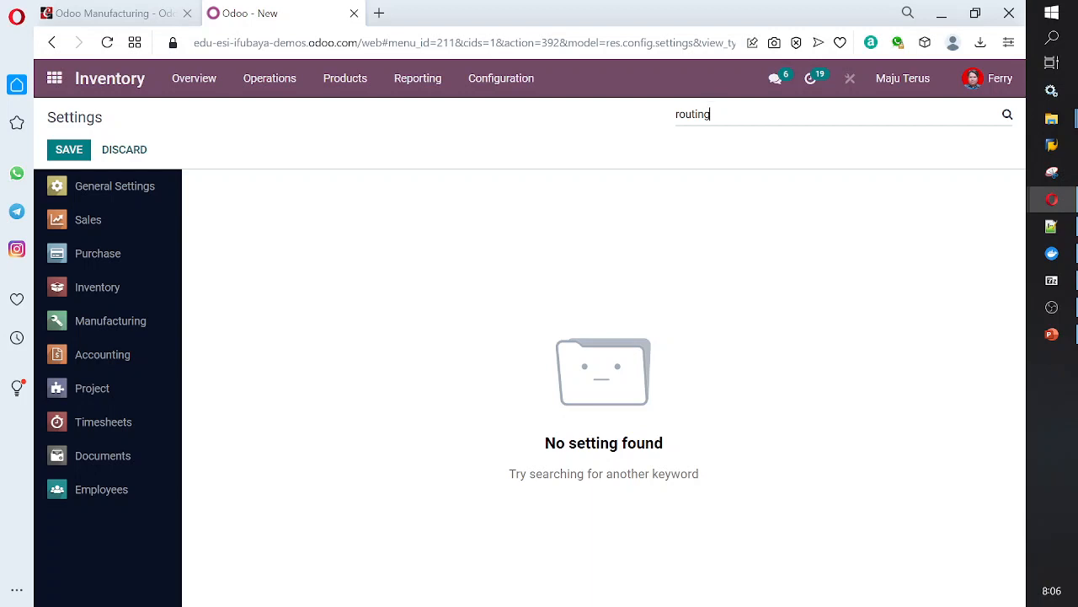
{"action": "key", "text": "BackSpace"}
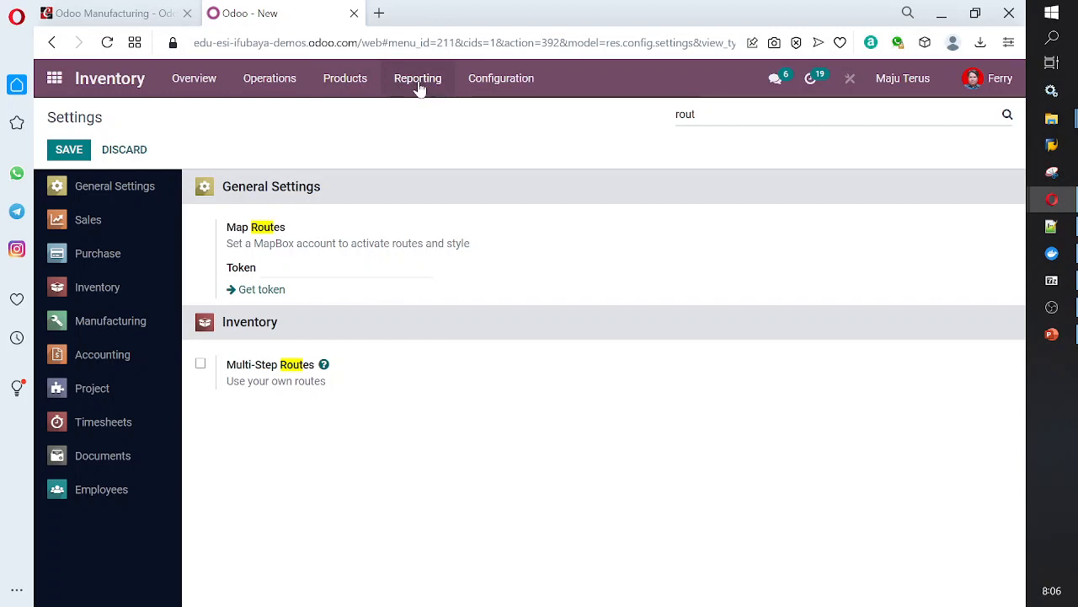
{"action": "left_click", "coordinate": [352, 82]}
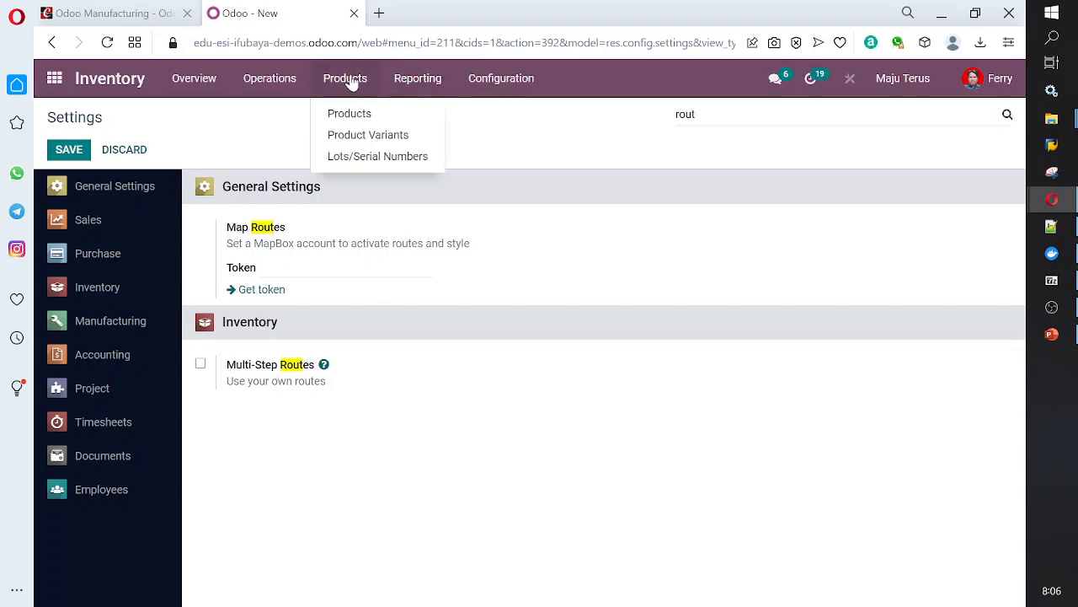
Go to the Manufacturing application and open the bill of materials of [FURN_7800] Desk Combination.
{"action": "left_click", "coordinate": [53, 80]}
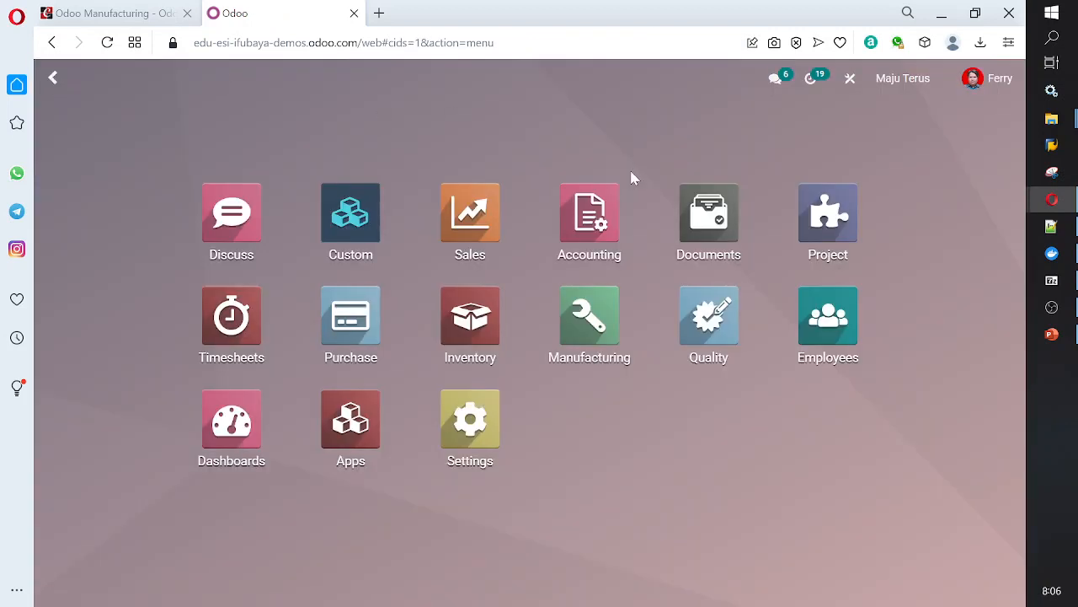
{"action": "left_click", "coordinate": [613, 313]}
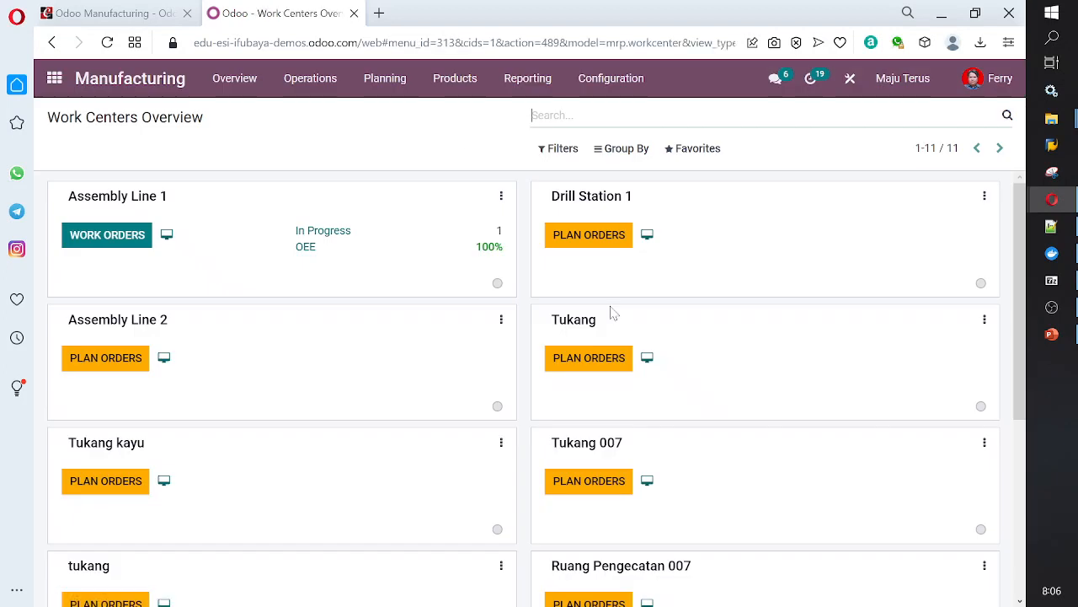
{"action": "left_click", "coordinate": [460, 85]}
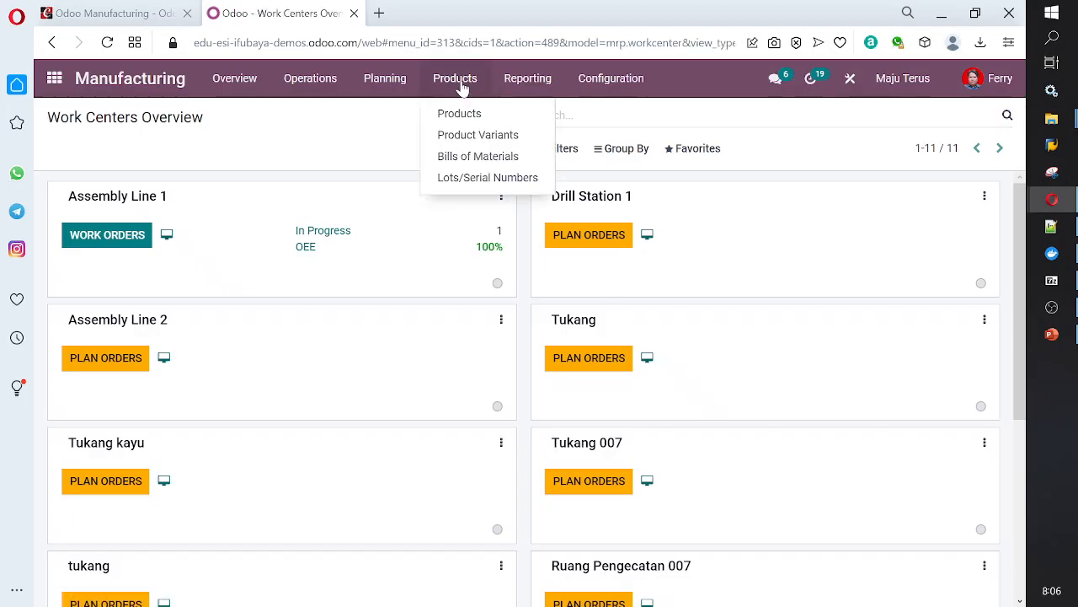
{"action": "left_click", "coordinate": [484, 166]}
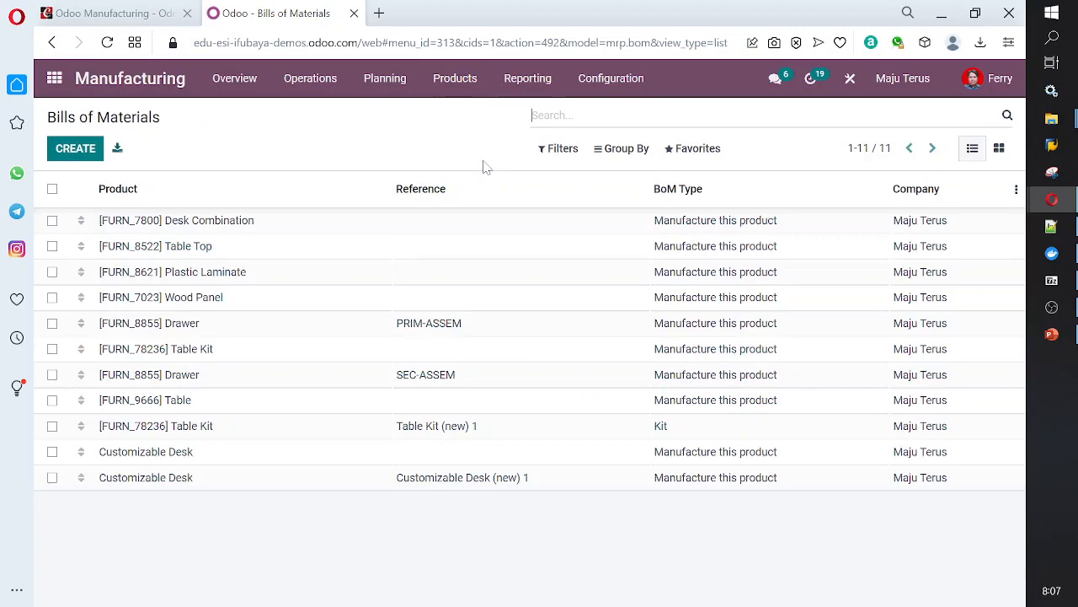
{"action": "left_click", "coordinate": [380, 228]}
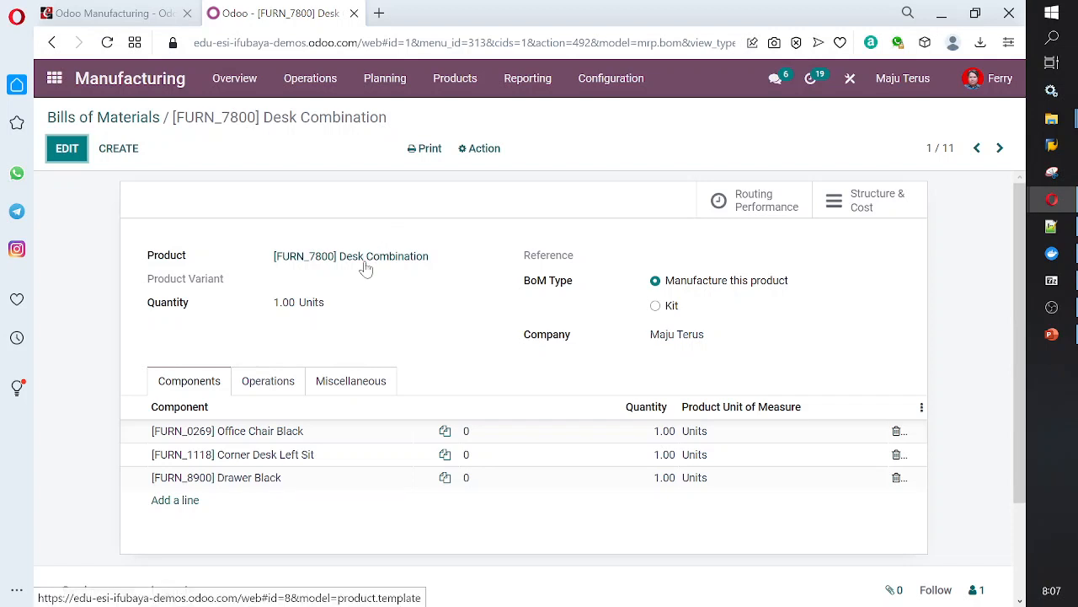
Show the operations of the Desk Combination bill of materials, view the steps of Assembly 2, and return to the bill.
{"action": "left_click", "coordinate": [261, 383]}
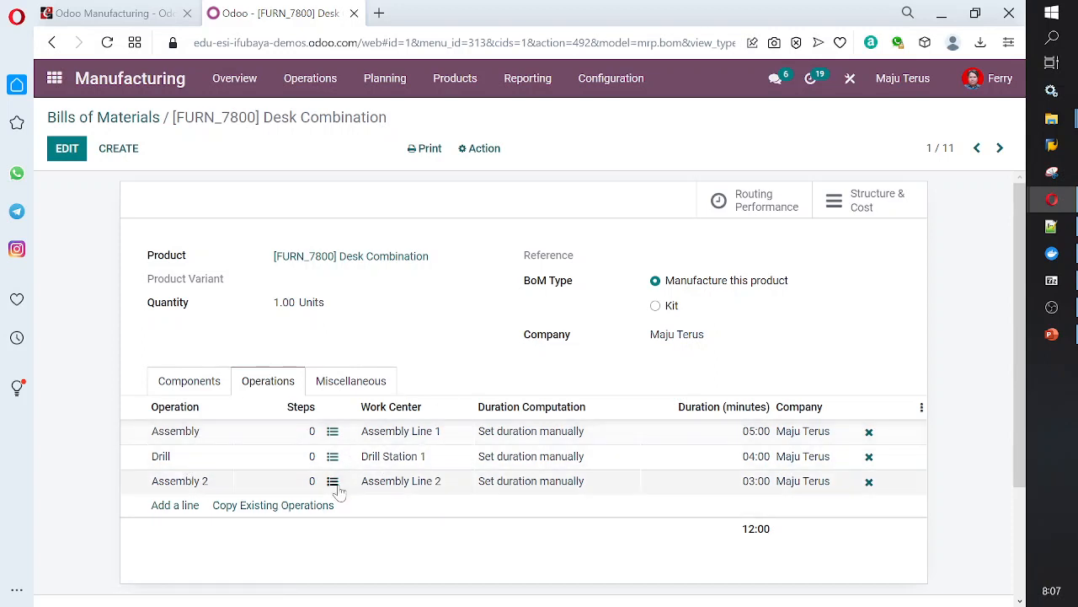
{"action": "left_click_drag", "start_coordinate": [253, 483], "coordinate": [313, 456]}
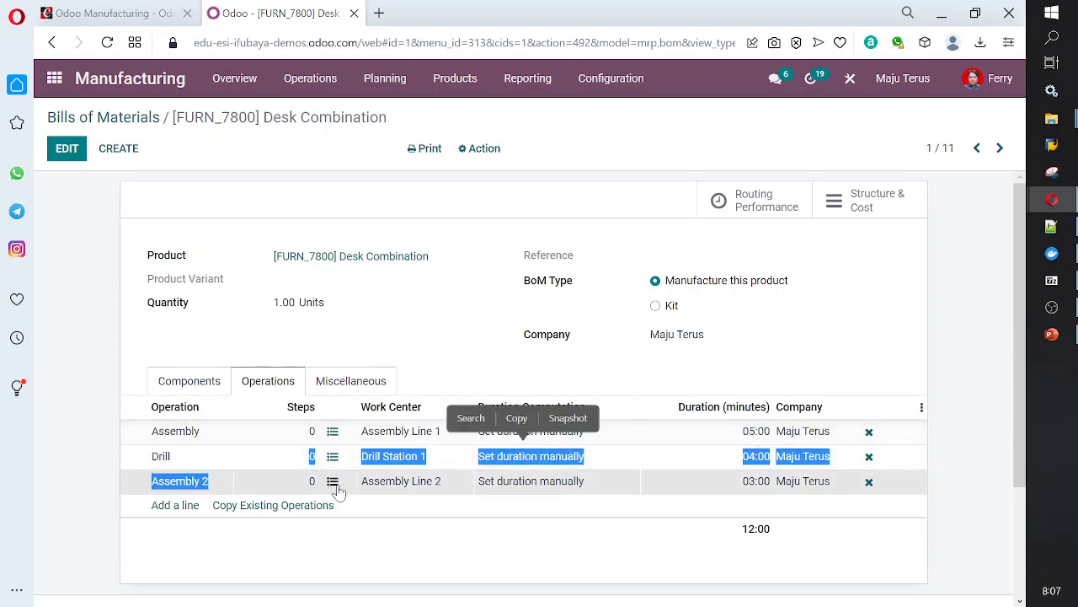
{"action": "left_click", "coordinate": [333, 481]}
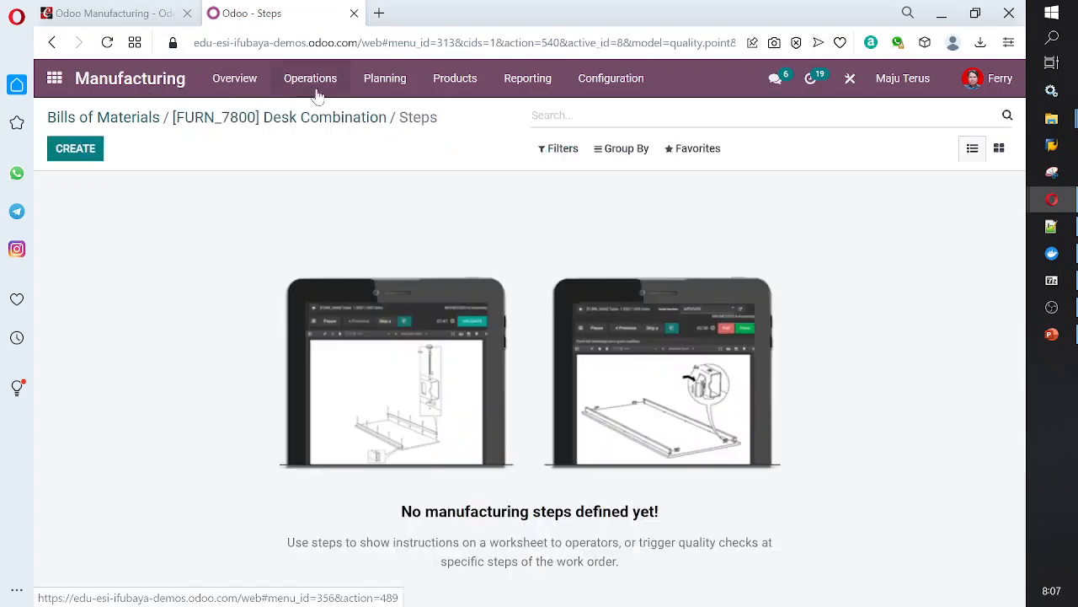
{"action": "left_click", "coordinate": [333, 128]}
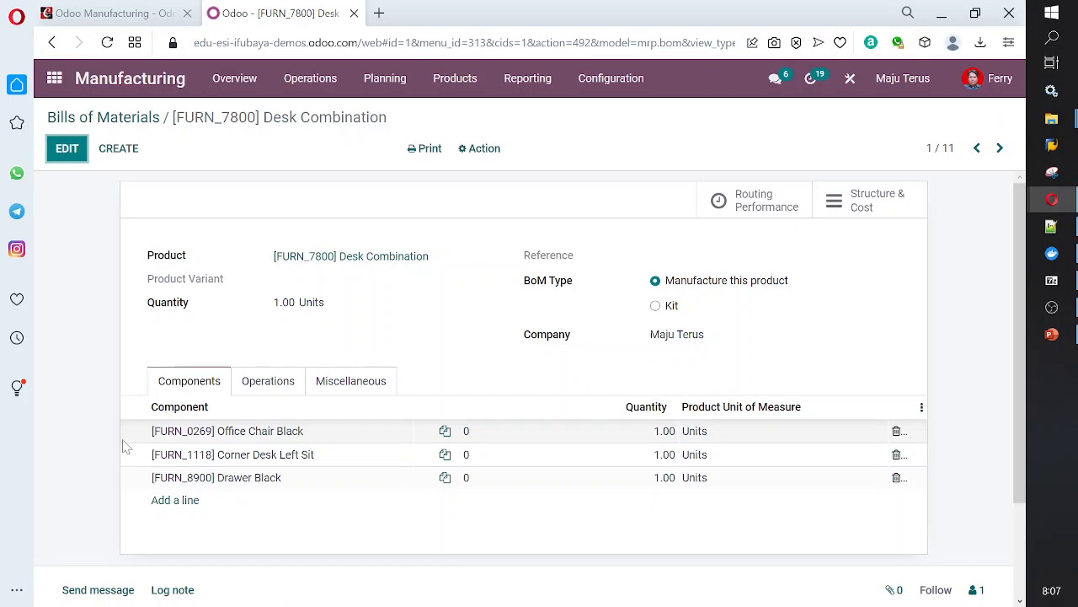
Show the bill's operations again, examine the details of the Assembly operation, and close it without saving.
{"action": "left_click_drag", "start_coordinate": [139, 442], "coordinate": [242, 442]}
{"action": "left_click", "coordinate": [280, 387]}
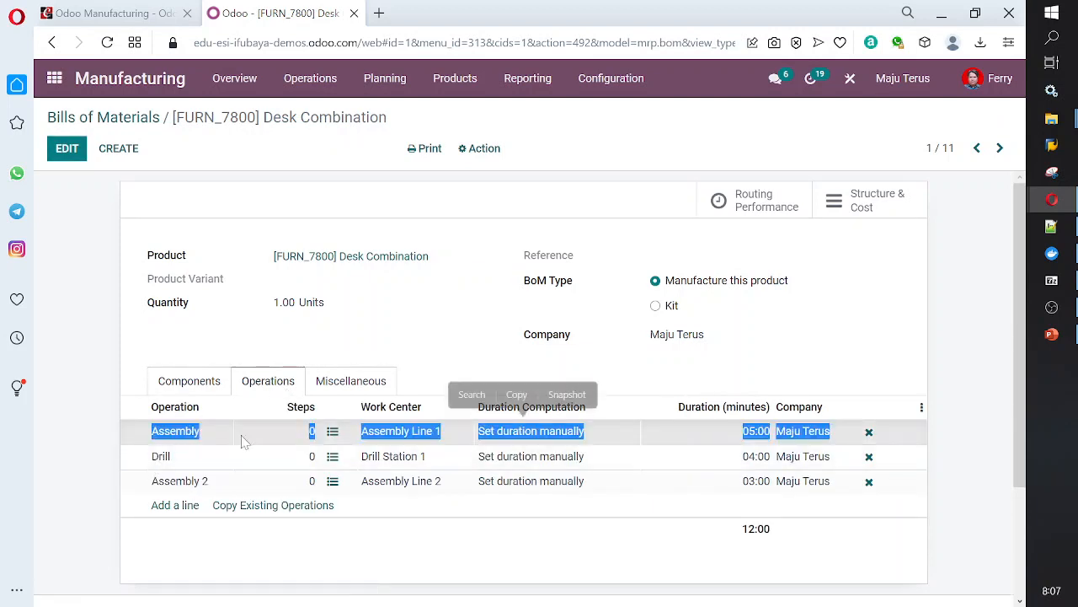
{"action": "left_click", "coordinate": [304, 434]}
{"action": "left_click", "coordinate": [309, 433]}
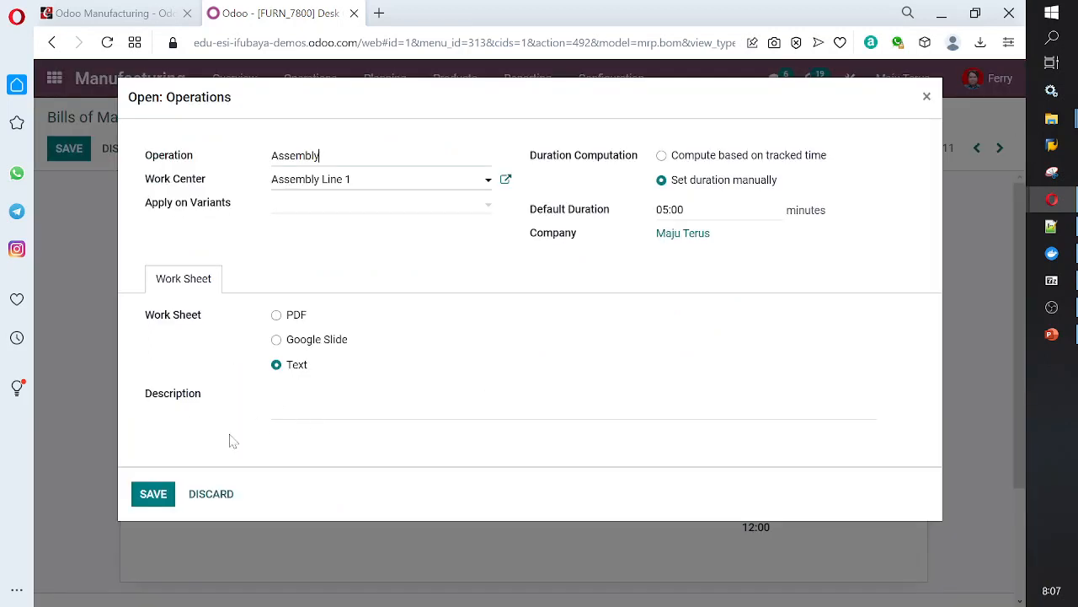
{"action": "left_click", "coordinate": [209, 497]}
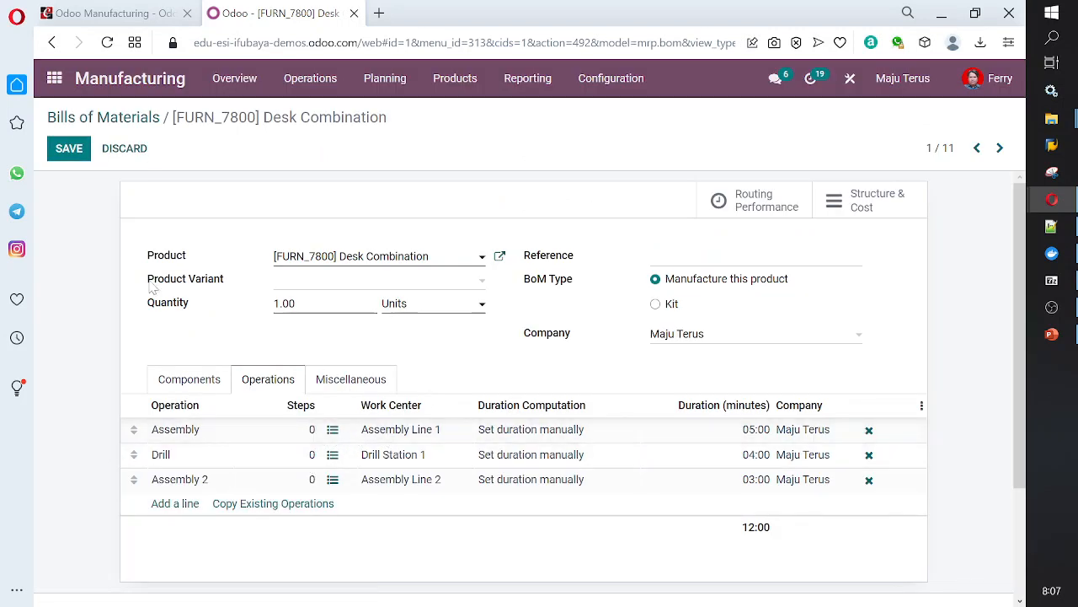
{"action": "left_click_drag", "start_coordinate": [286, 443], "coordinate": [286, 450]}
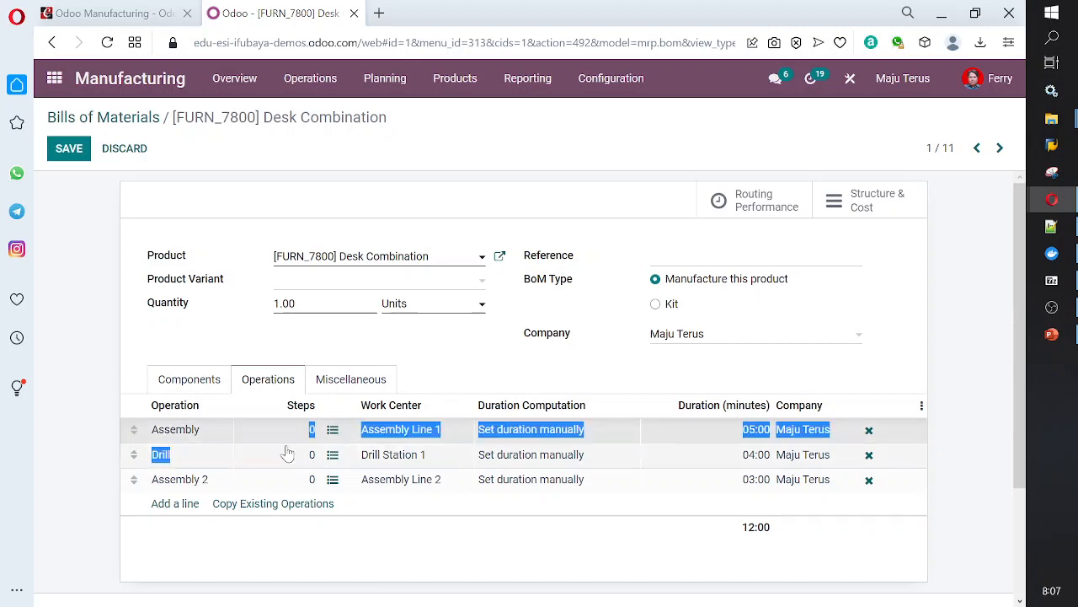
{"action": "left_click", "coordinate": [232, 433]}
{"action": "left_click", "coordinate": [215, 497]}
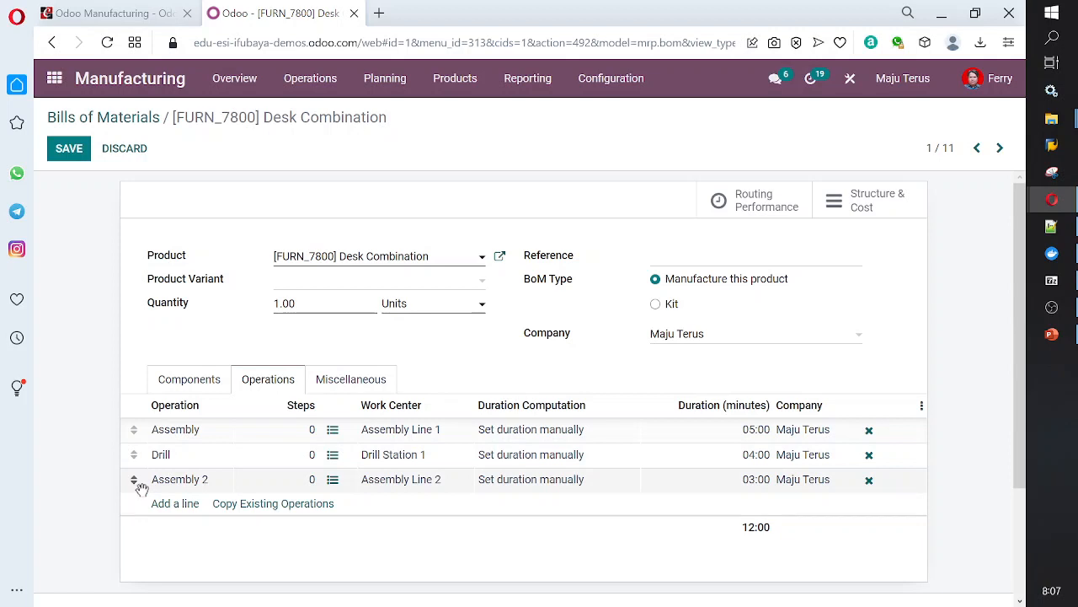
Move the Assembly 2 operation above Drill, and check the duration settings of the Assembly operation without changing them.
{"action": "left_click_drag", "start_coordinate": [135, 480], "coordinate": [129, 447]}
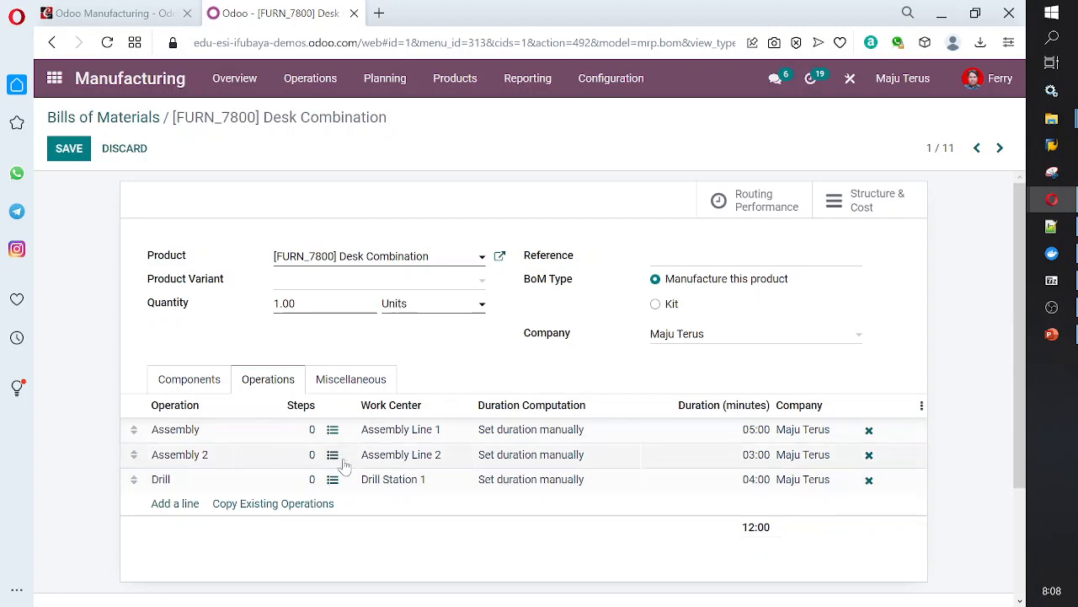
{"action": "left_click", "coordinate": [710, 430]}
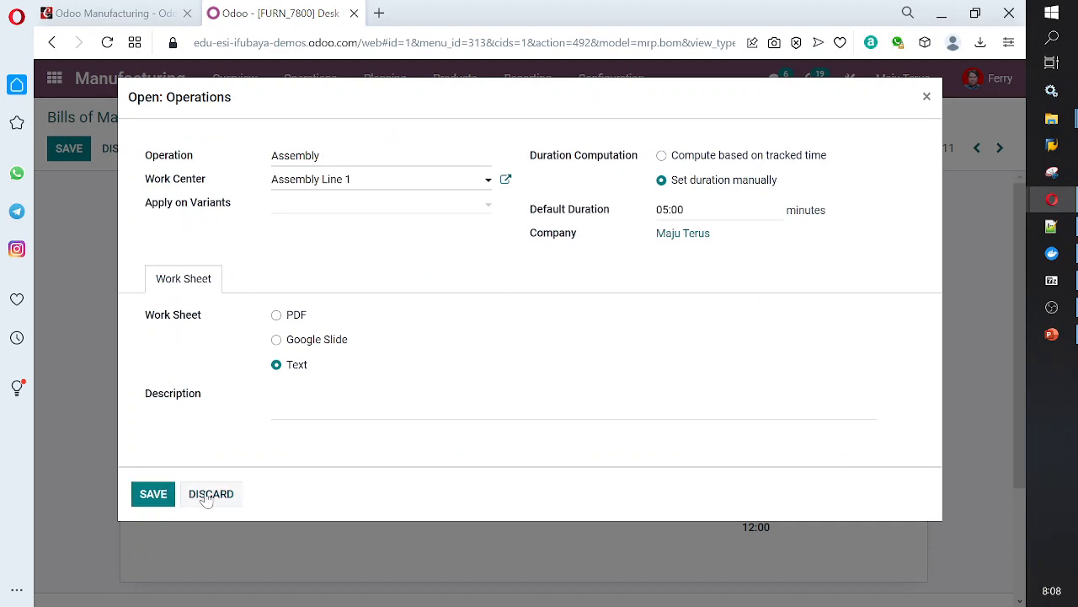
{"action": "left_click", "coordinate": [207, 499]}
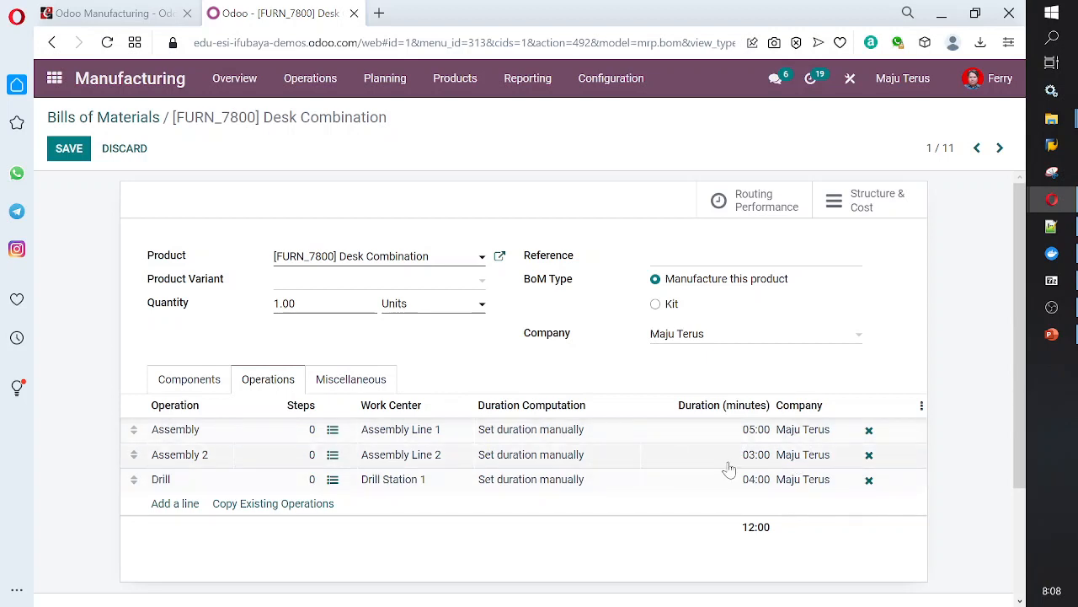
Revisit the Master Data entries in the Cybrosys guide and compare them with the Manufacturing application's Products, Reporting, Planning and Operations entries.
{"action": "left_click", "coordinate": [143, 17]}
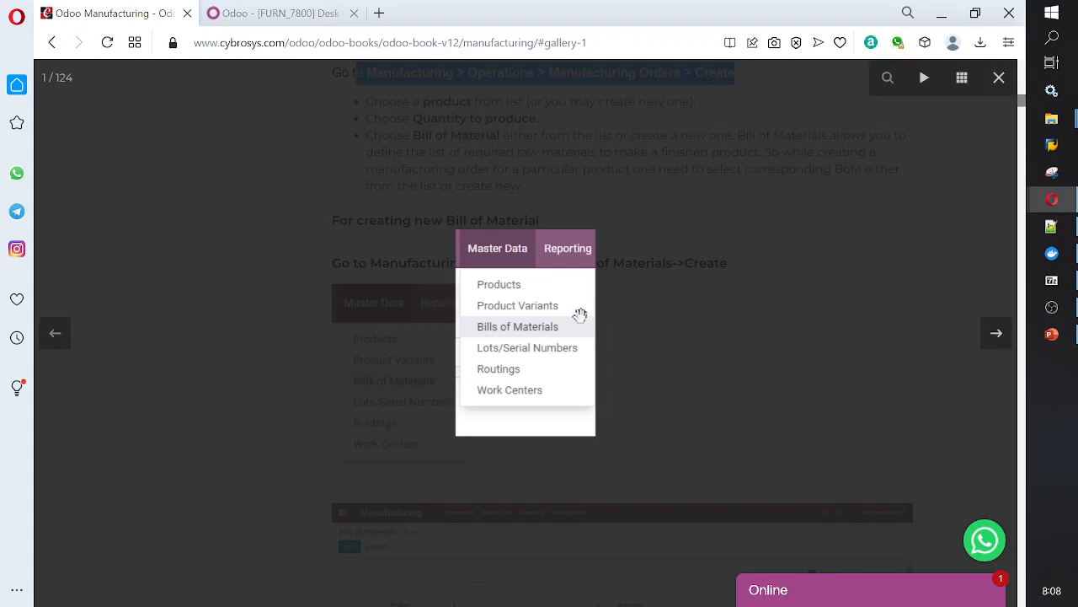
{"action": "left_click", "coordinate": [280, 11]}
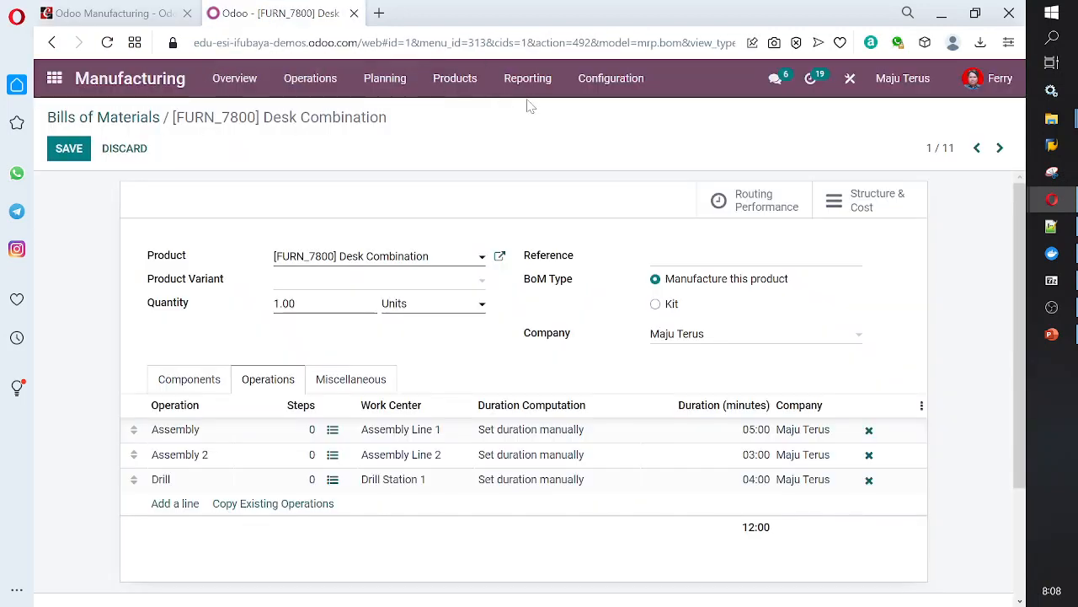
{"action": "left_click", "coordinate": [441, 89]}
{"action": "mouse_move", "coordinate": [563, 97]}
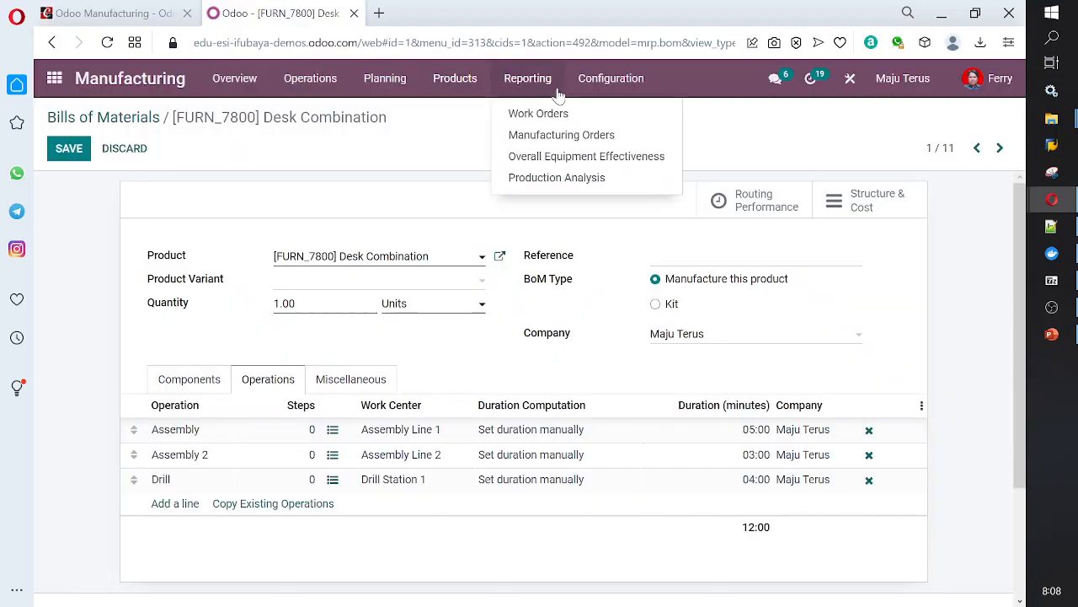
{"action": "mouse_move", "coordinate": [369, 85]}
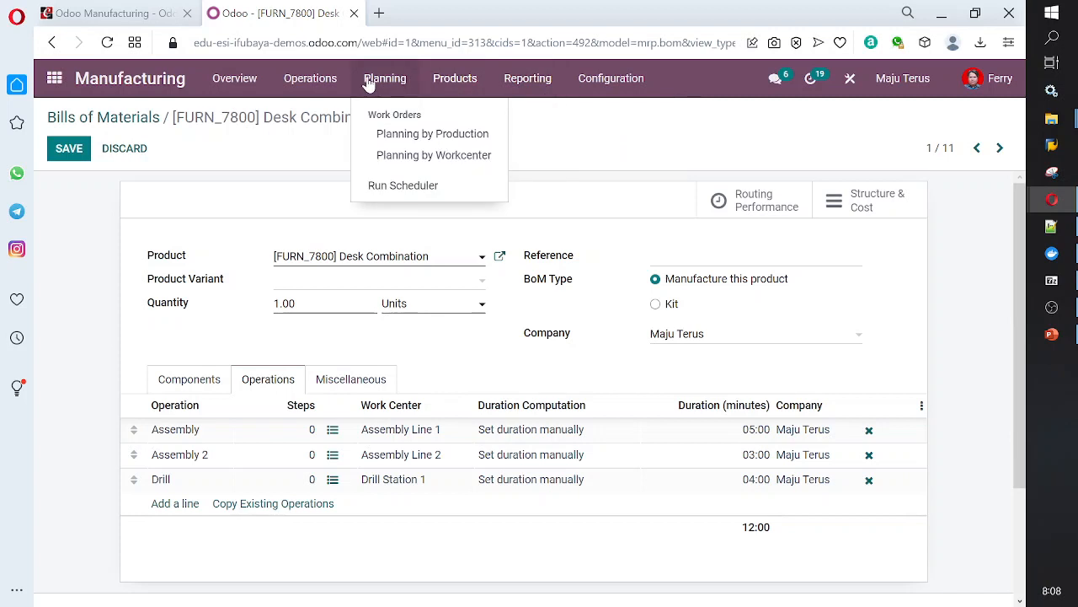
{"action": "mouse_move", "coordinate": [305, 81]}
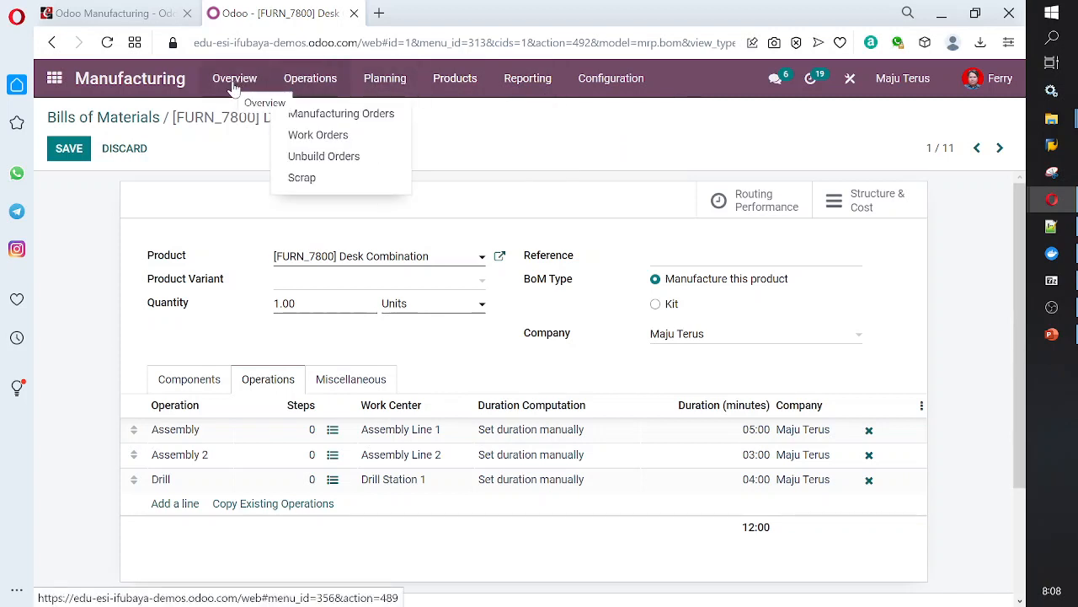
Open the Assembly operation, view the details of its Assembly Line 1 work center, and close the work center.
{"action": "left_click", "coordinate": [406, 430]}
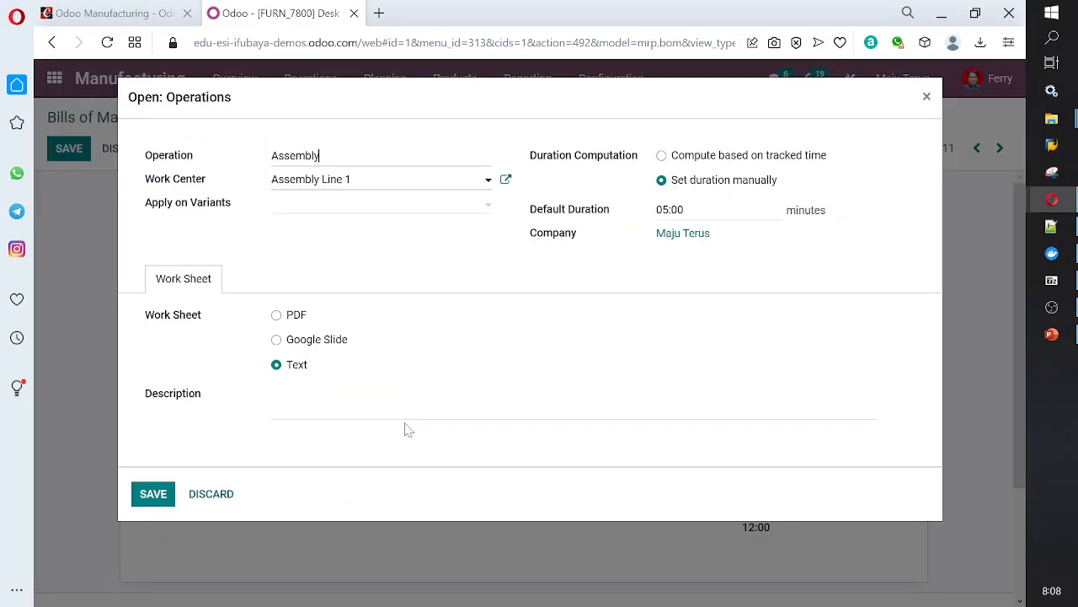
{"action": "left_click", "coordinate": [506, 181]}
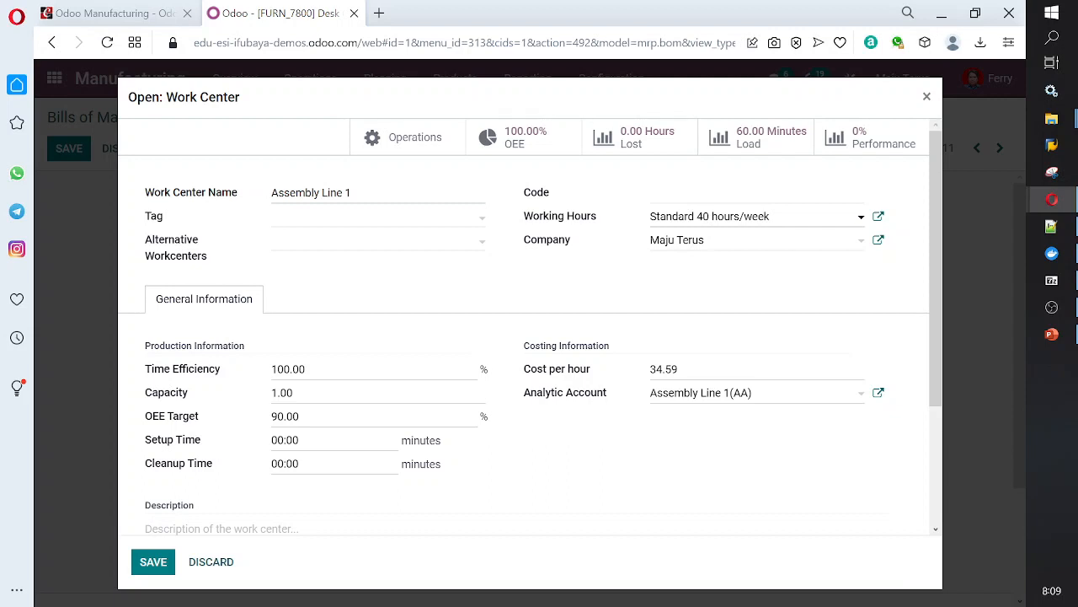
{"action": "left_click", "coordinate": [926, 98]}
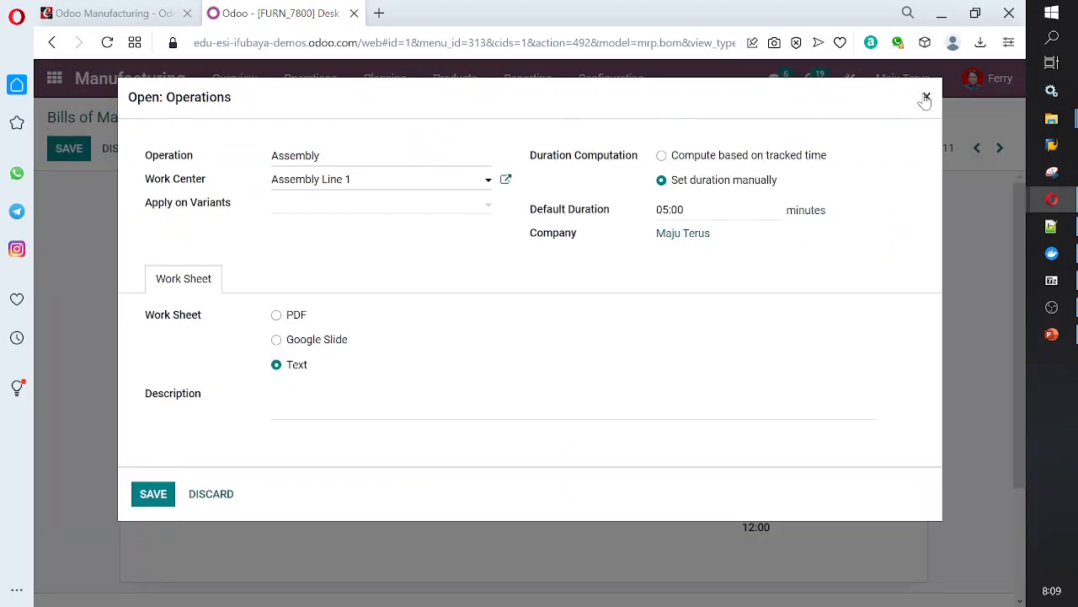
Close the Assembly operation without changes and open the list of work centers.
{"action": "left_click", "coordinate": [926, 98]}
{"action": "left_click", "coordinate": [606, 79]}
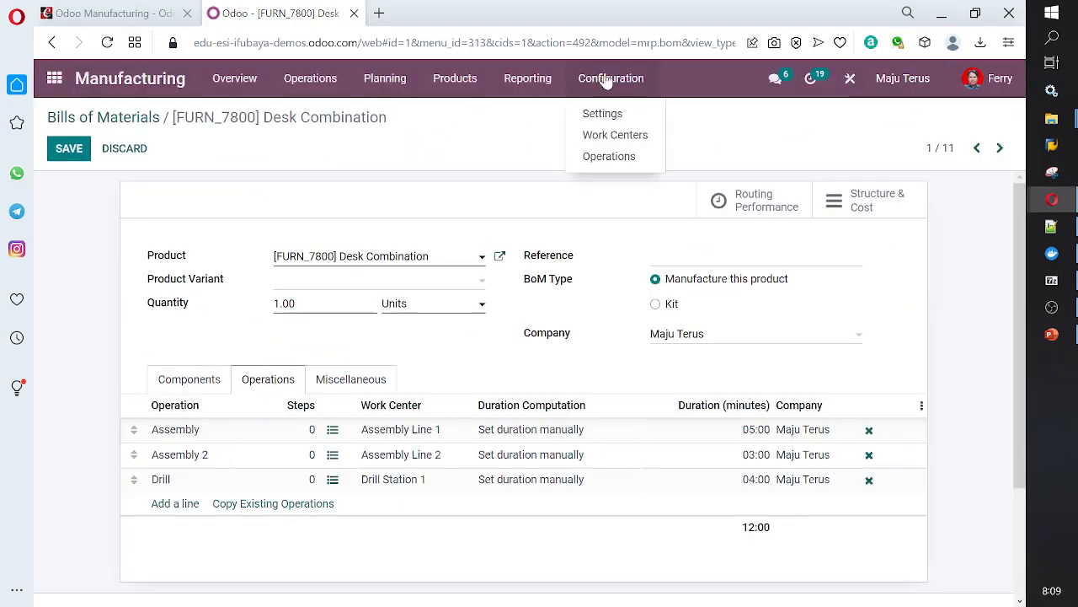
{"action": "left_click", "coordinate": [628, 143]}
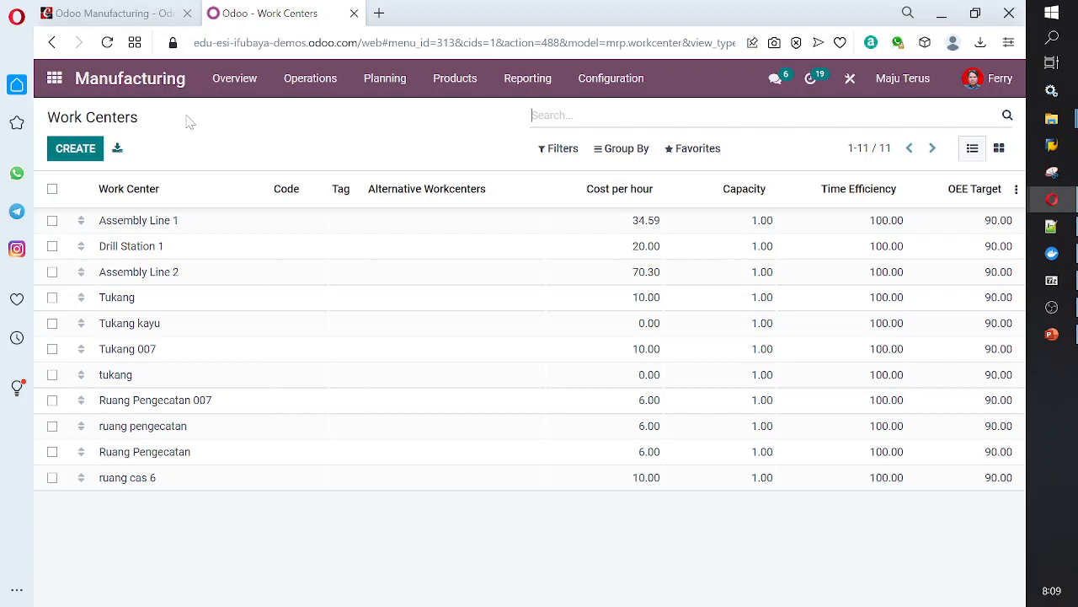
Switch to the Cybrosys guide and enlarge its illustration of a new bill of materials form.
{"action": "left_click", "coordinate": [135, 14]}
{"action": "left_click", "coordinate": [845, 366]}
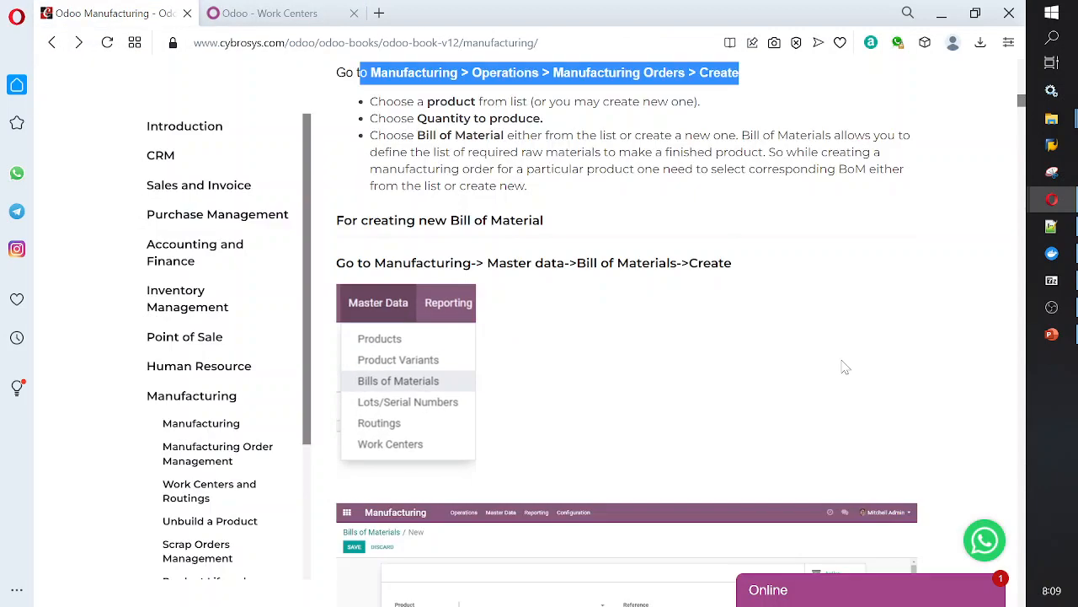
{"action": "scroll", "coordinate": [845, 368], "scroll_direction": "down", "scroll_amount": 3}
{"action": "scroll", "coordinate": [543, 299], "scroll_direction": "down", "scroll_amount": 1}
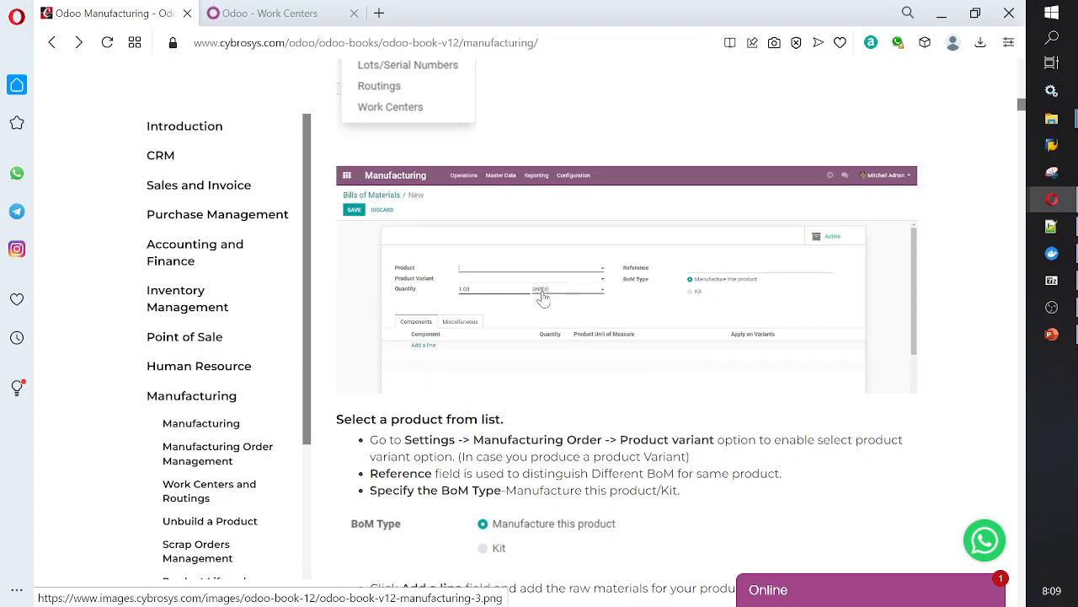
{"action": "left_click", "coordinate": [544, 299]}
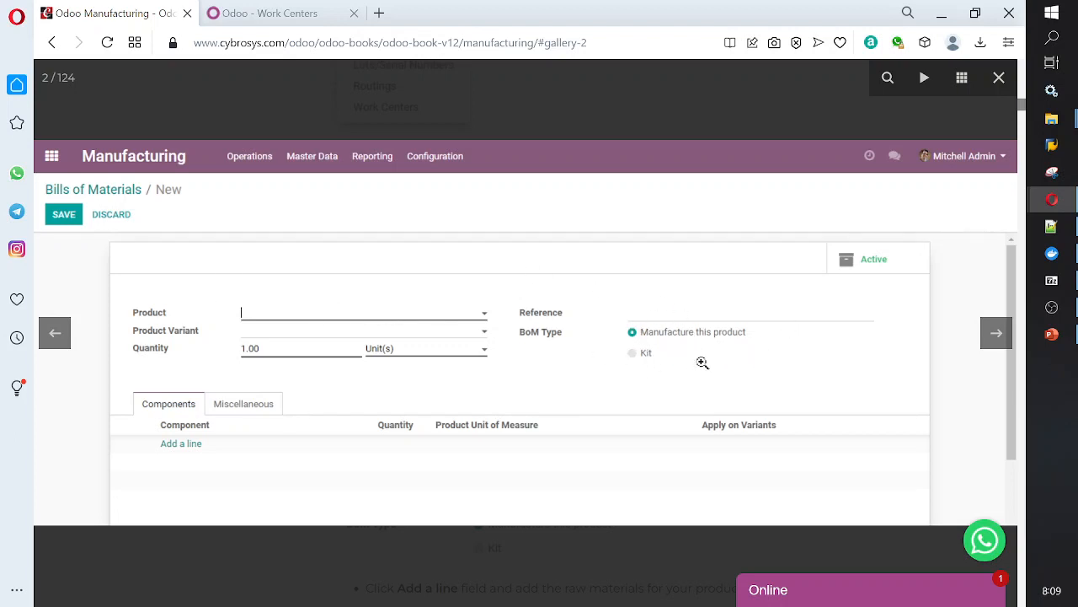
Return to the Odoo database and start a new bill of materials from the Bills of Materials list.
{"action": "left_click", "coordinate": [274, 13]}
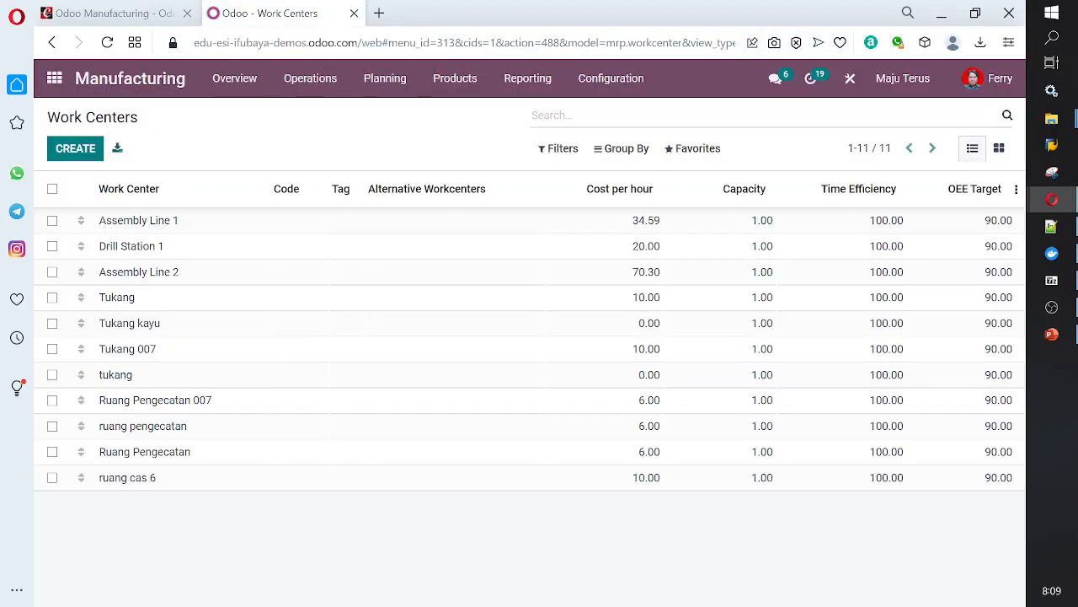
{"action": "left_click", "coordinate": [610, 81]}
{"action": "left_click", "coordinate": [478, 83]}
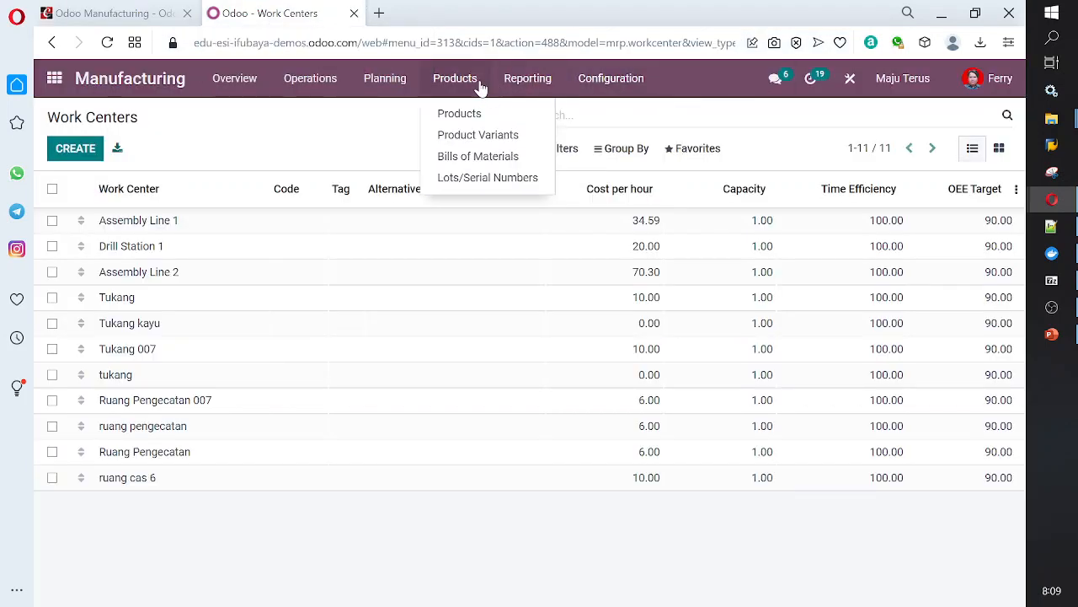
{"action": "left_click", "coordinate": [526, 160]}
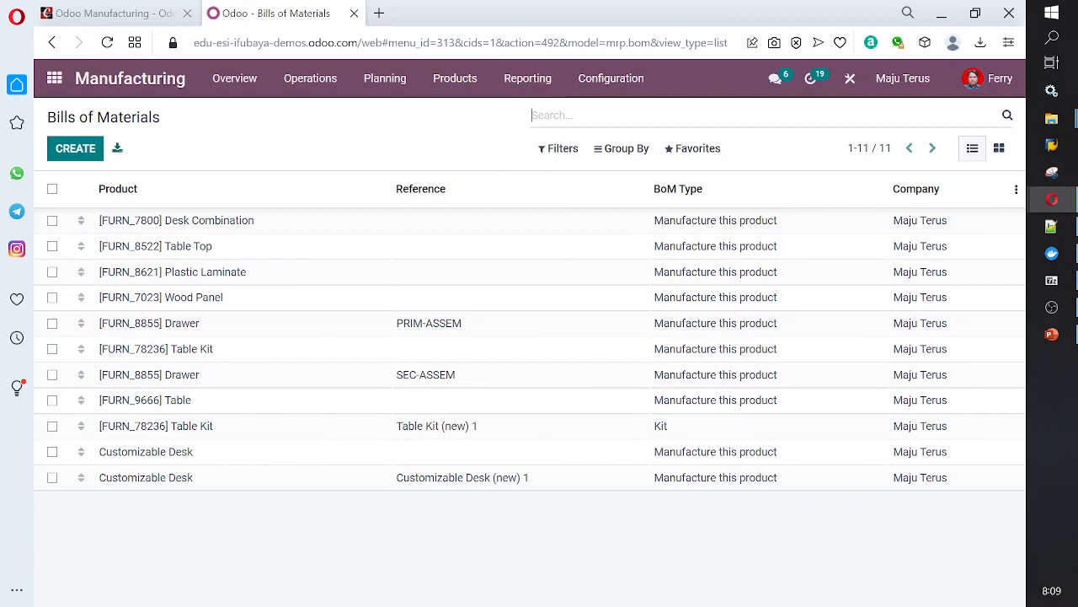
{"action": "left_click", "coordinate": [80, 148]}
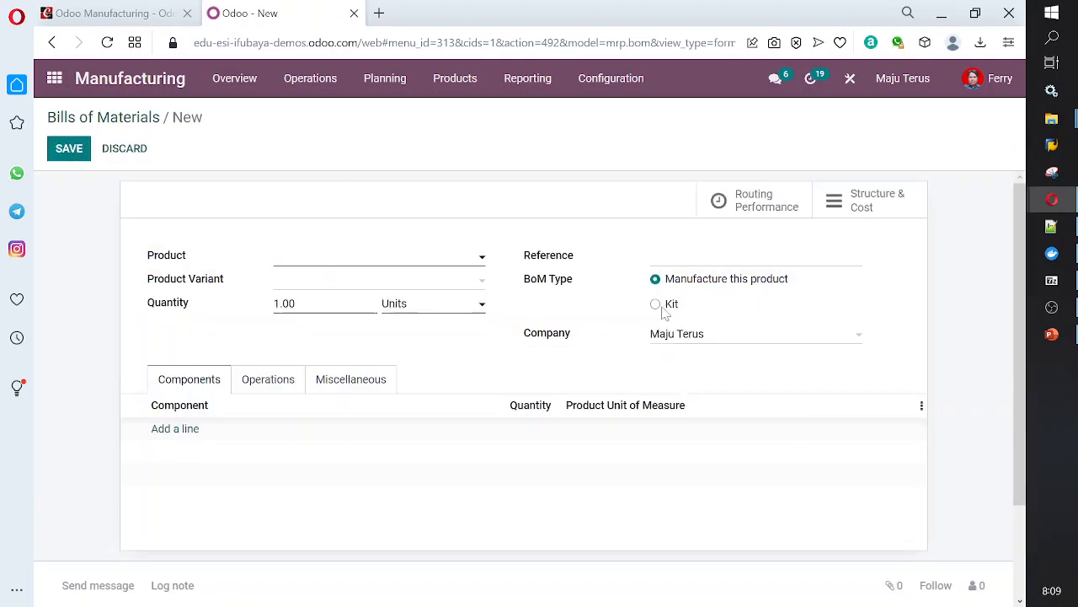
Compare the BoM types Manufacture this product and Kit on the new bill, leave it on Kit, and show its operations.
{"action": "left_click", "coordinate": [656, 305]}
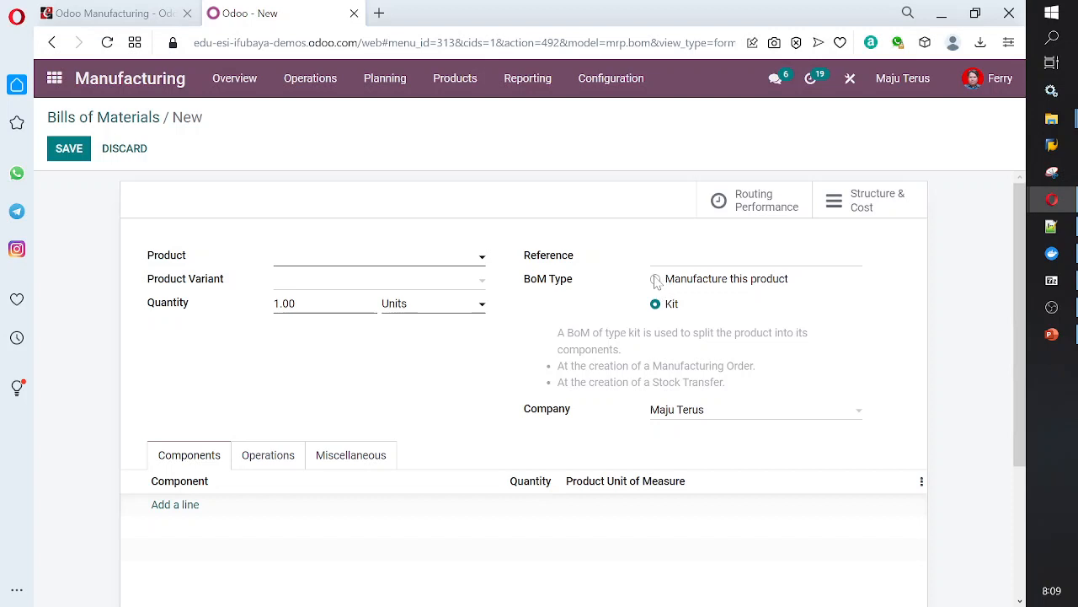
{"action": "triple_click", "coordinate": [658, 281]}
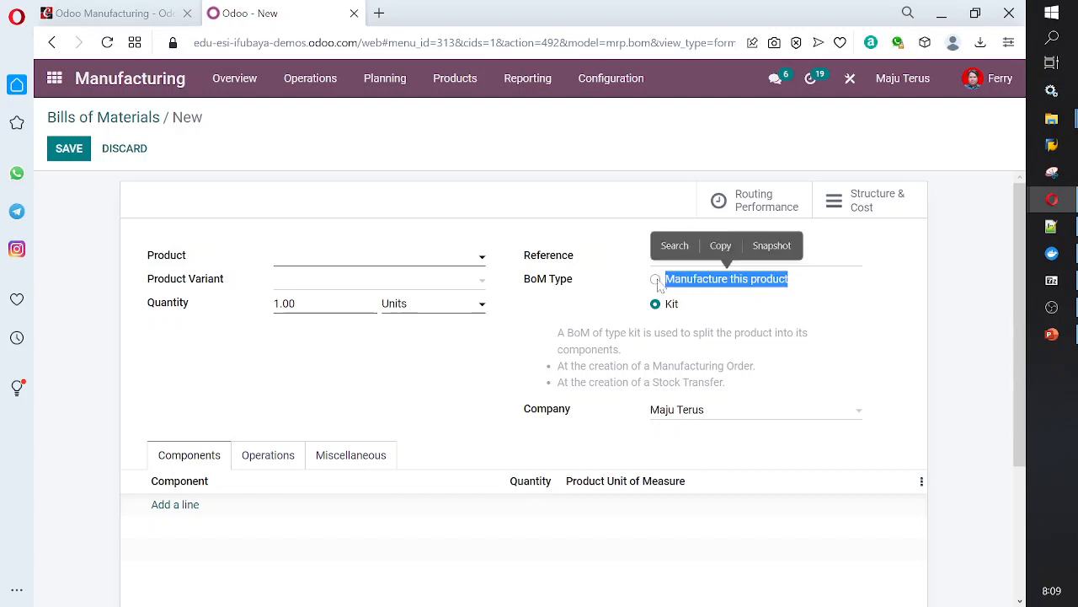
{"action": "left_click", "coordinate": [656, 281]}
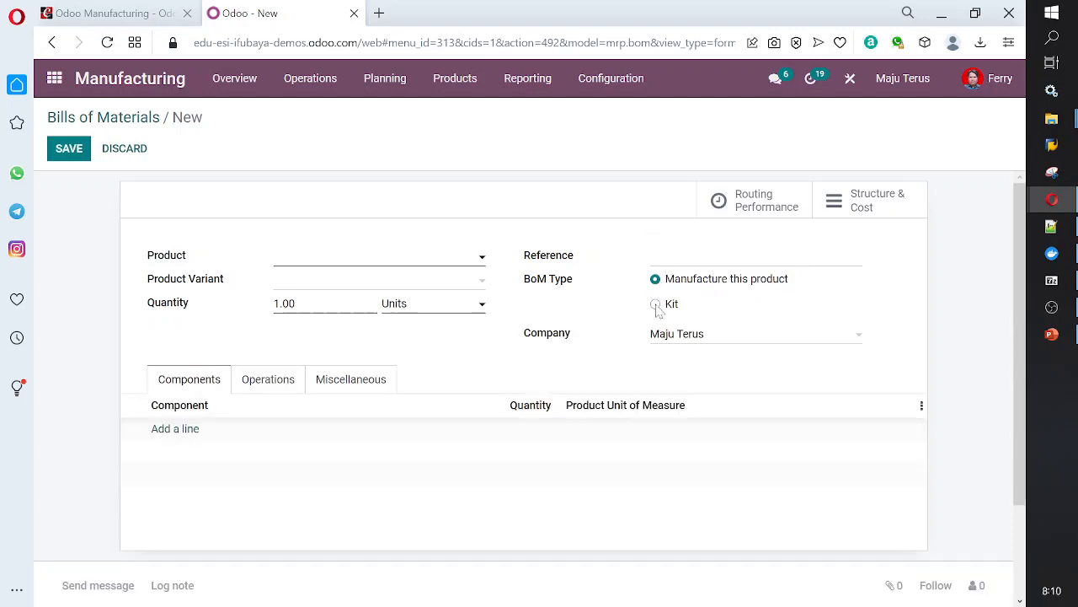
{"action": "left_click", "coordinate": [657, 304]}
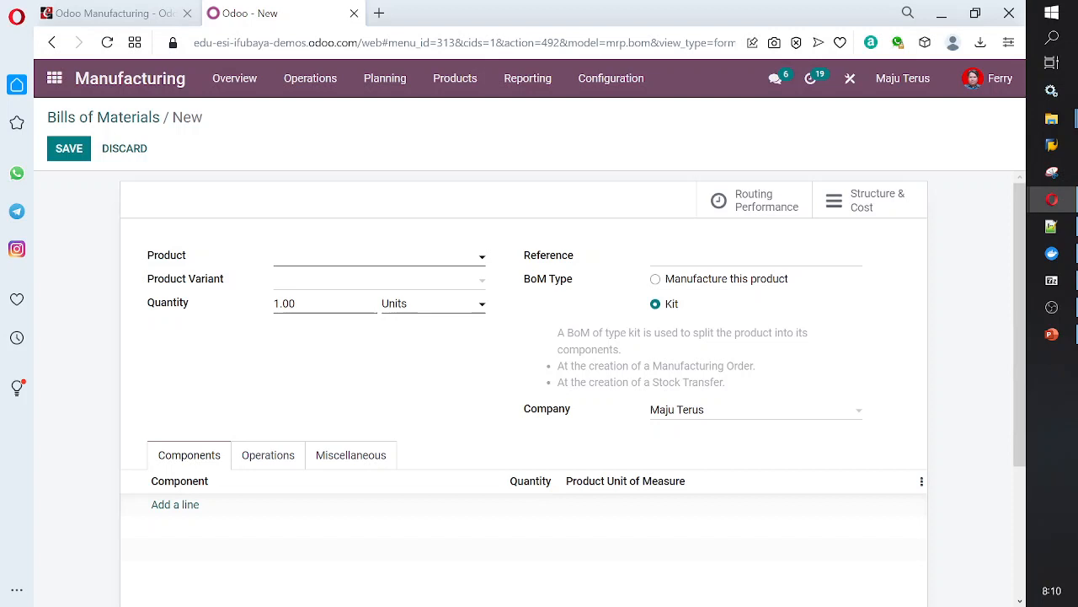
{"action": "left_click", "coordinate": [679, 279]}
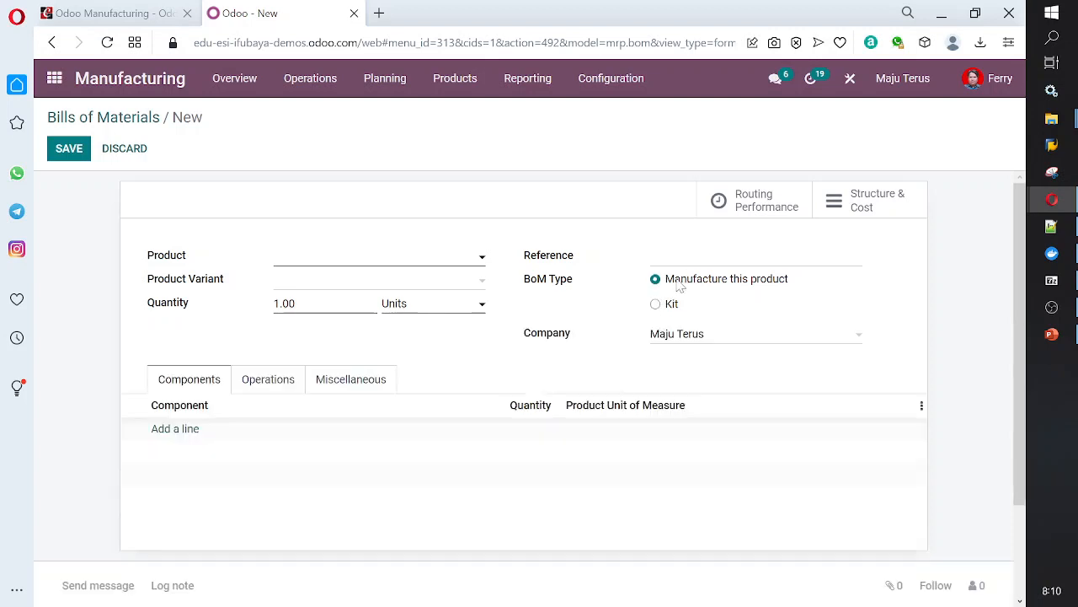
{"action": "left_click", "coordinate": [670, 305]}
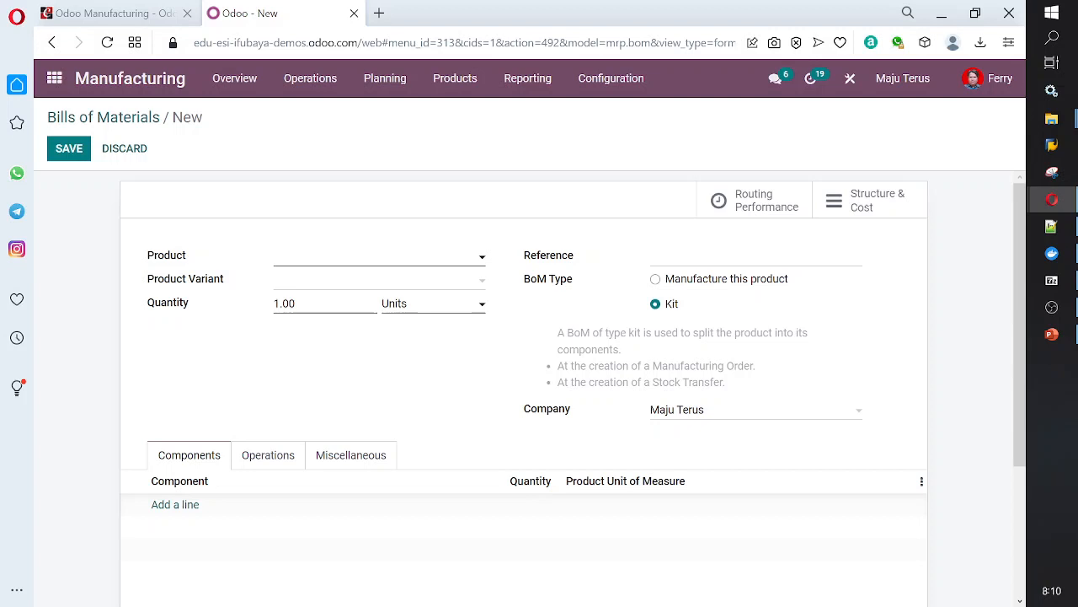
{"action": "left_click", "coordinate": [682, 283]}
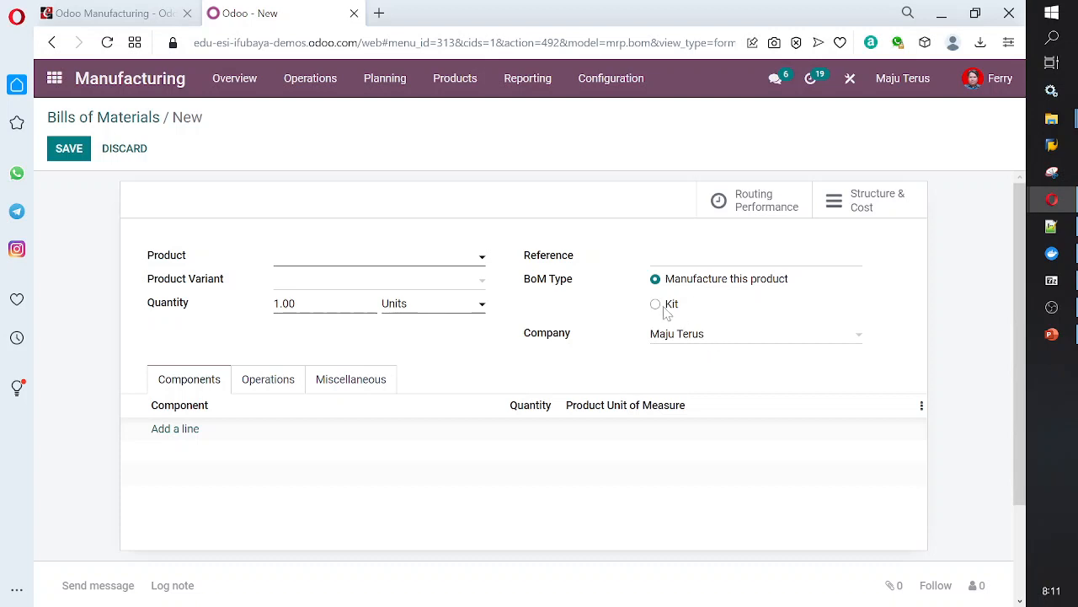
{"action": "left_click", "coordinate": [656, 305]}
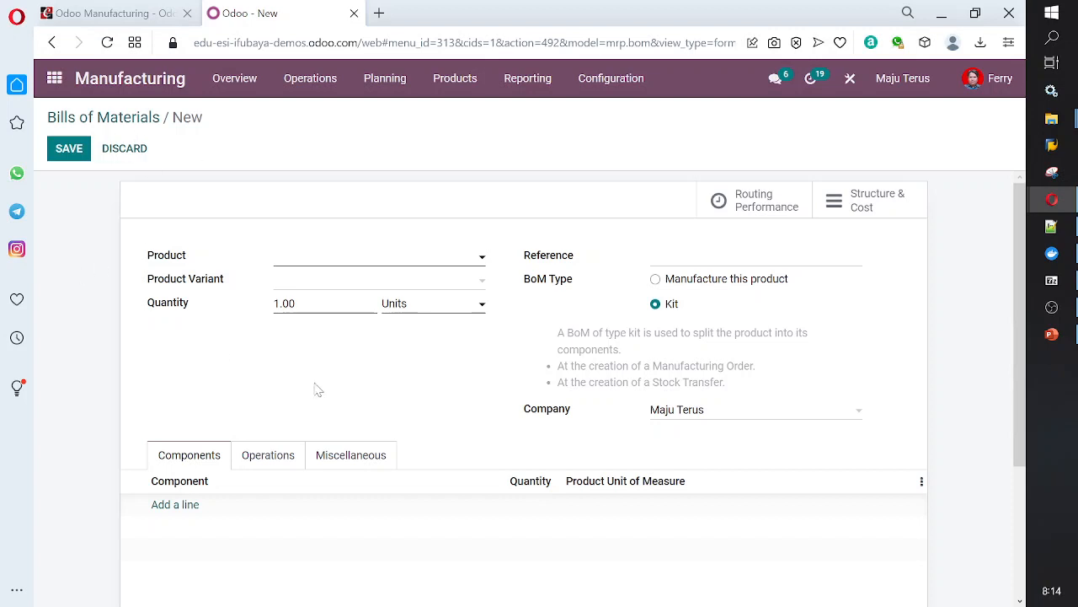
{"action": "left_click", "coordinate": [279, 469]}
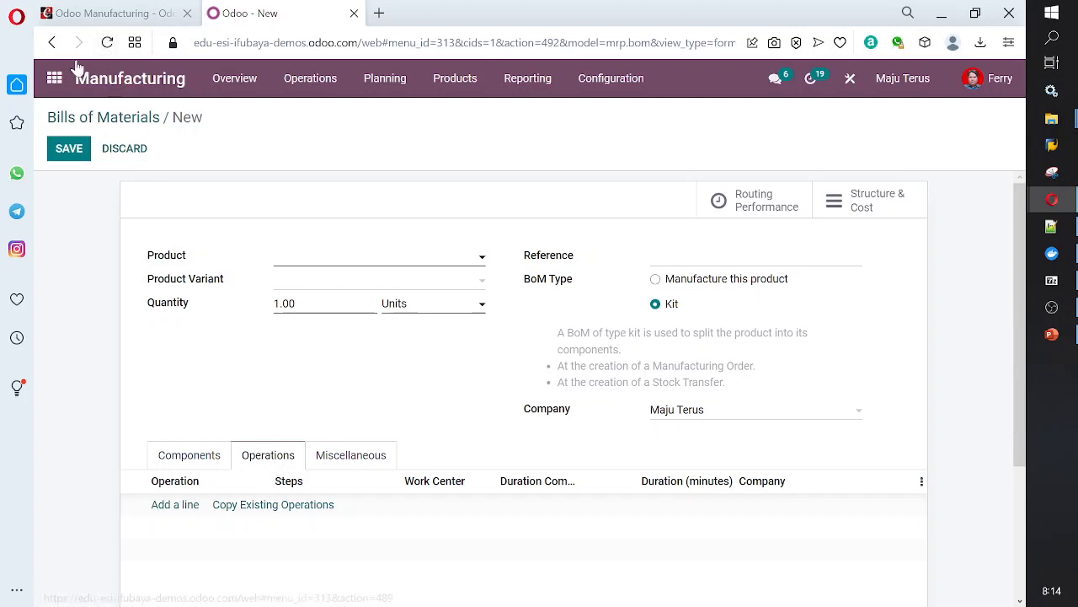
In the Cybrosys guide, close the enlarged form illustration, read the BoM instructions, and enlarge the Miscellaneous settings illustration.
{"action": "left_click", "coordinate": [116, 15]}
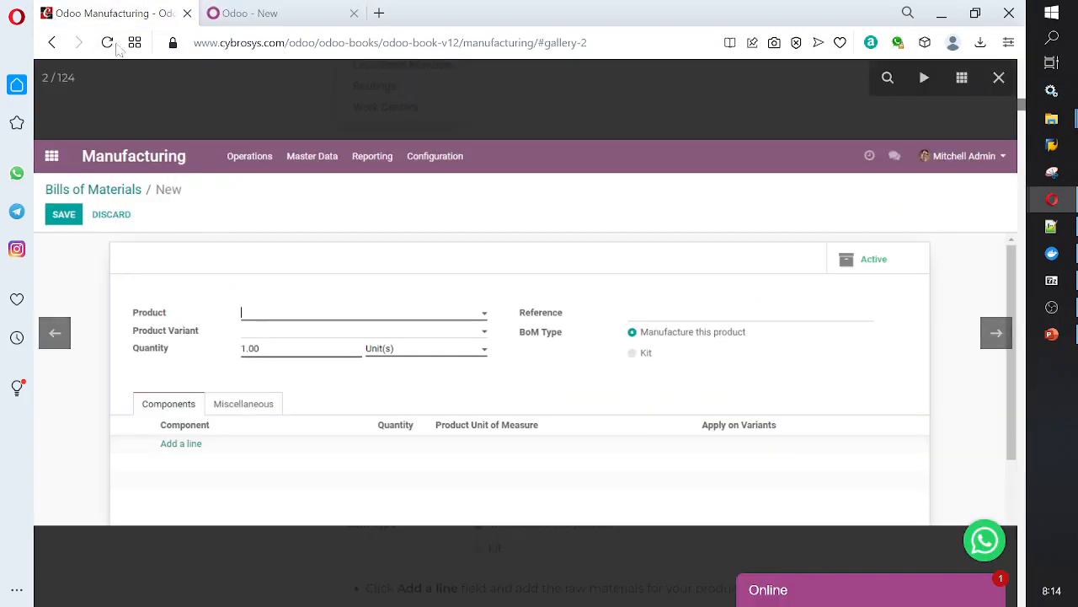
{"action": "key", "text": "Escape"}
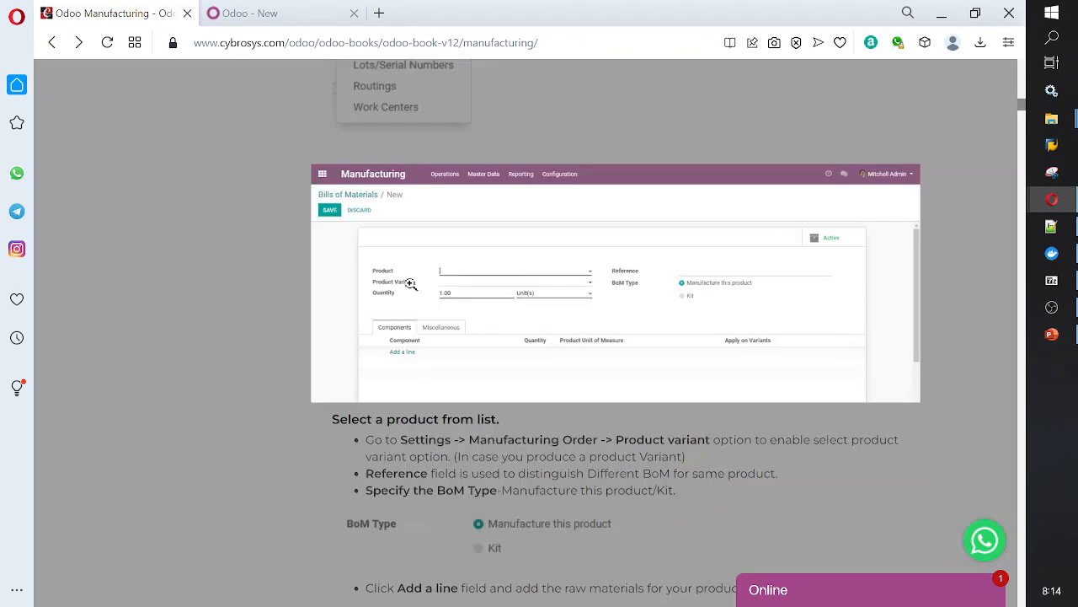
{"action": "scroll", "coordinate": [387, 308], "scroll_direction": "down", "scroll_amount": 2}
{"action": "scroll", "coordinate": [417, 303], "scroll_direction": "down", "scroll_amount": 2}
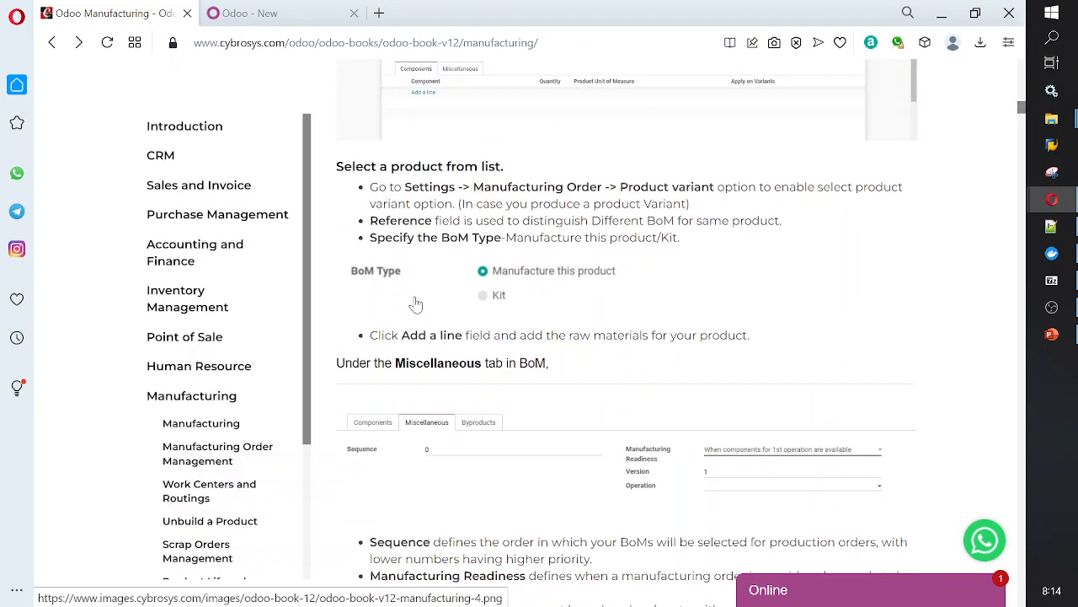
{"action": "scroll", "coordinate": [417, 305], "scroll_direction": "down", "scroll_amount": 1}
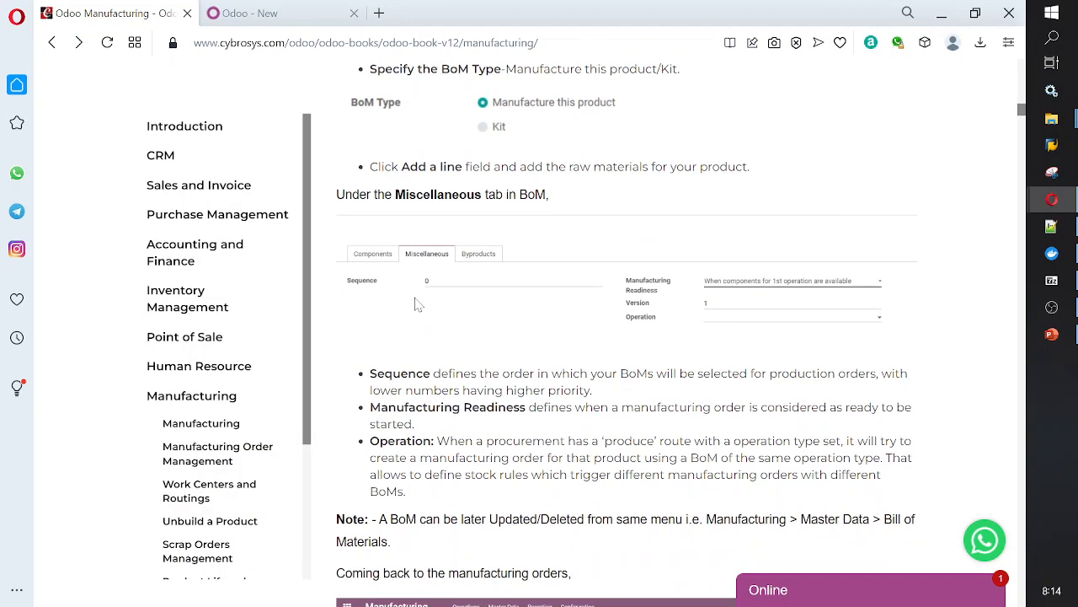
{"action": "left_click", "coordinate": [455, 280]}
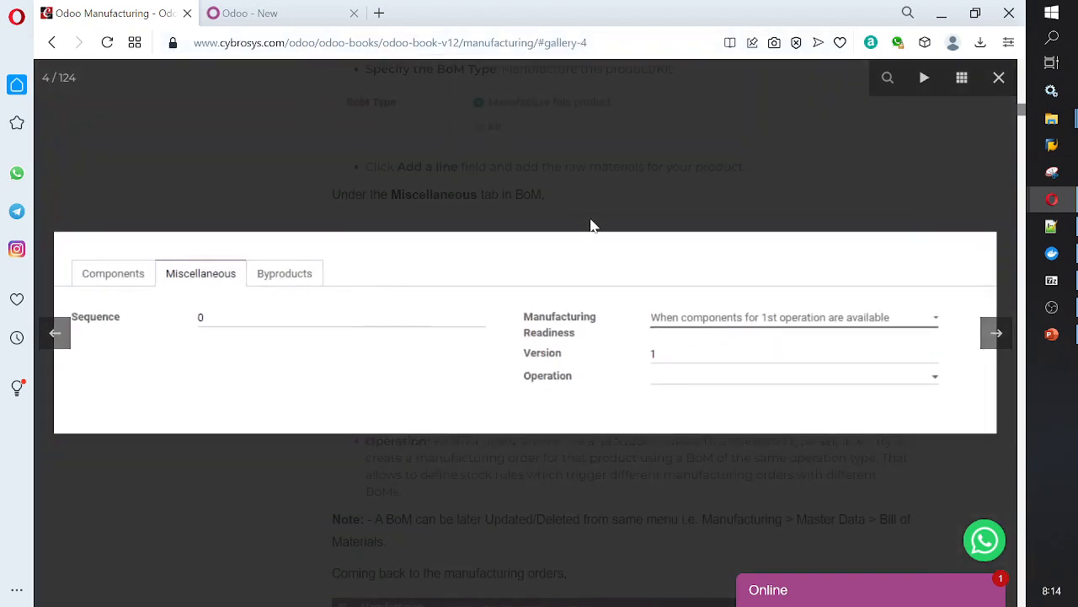
Back in Odoo, check the new bill's Miscellaneous settings and discard the bill.
{"action": "left_click", "coordinate": [286, 18]}
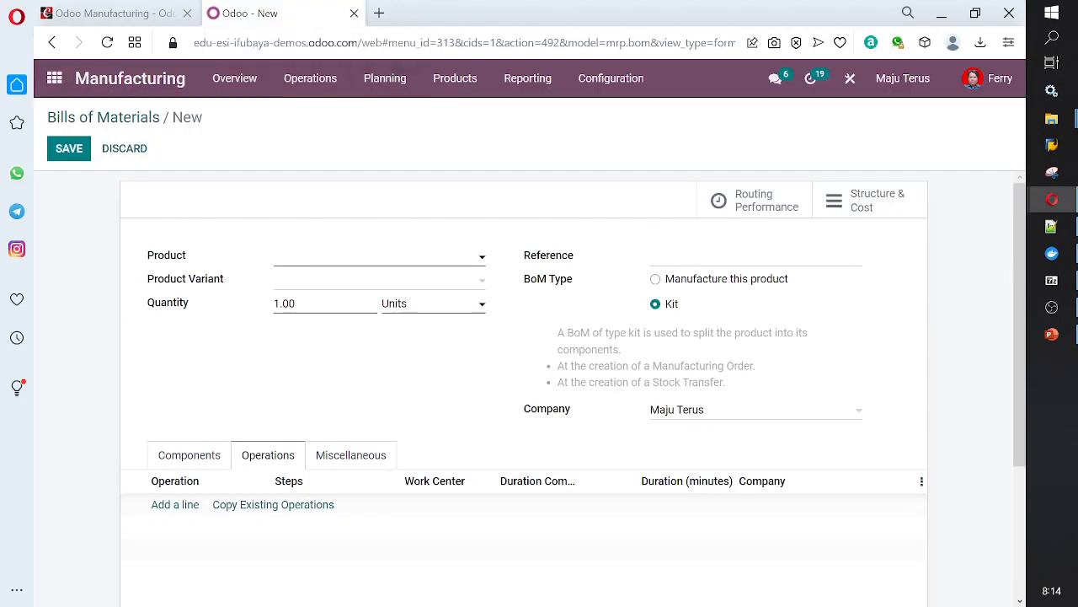
{"action": "left_click", "coordinate": [345, 462]}
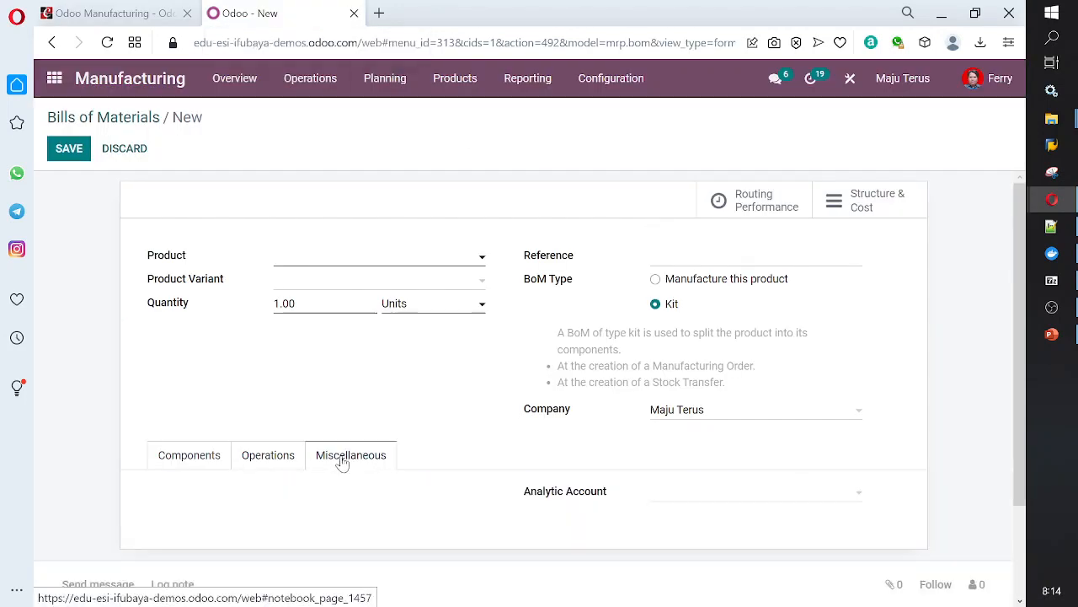
{"action": "left_click", "coordinate": [130, 121]}
{"action": "left_click", "coordinate": [122, 151]}
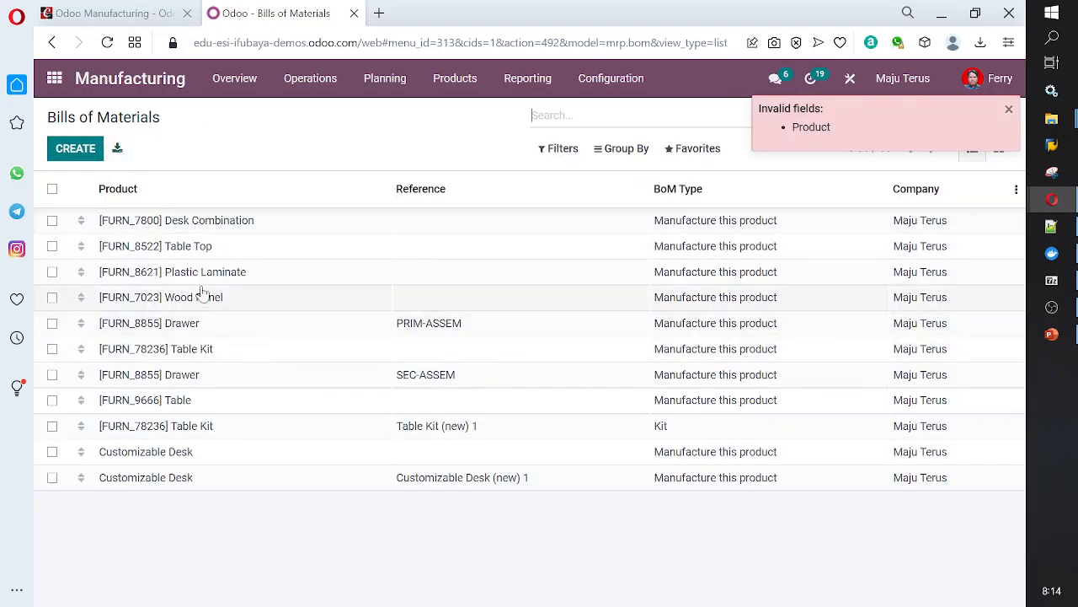
Open the [FURN_7800] Desk Combination bill of materials and show its Miscellaneous settings.
{"action": "left_click", "coordinate": [211, 231]}
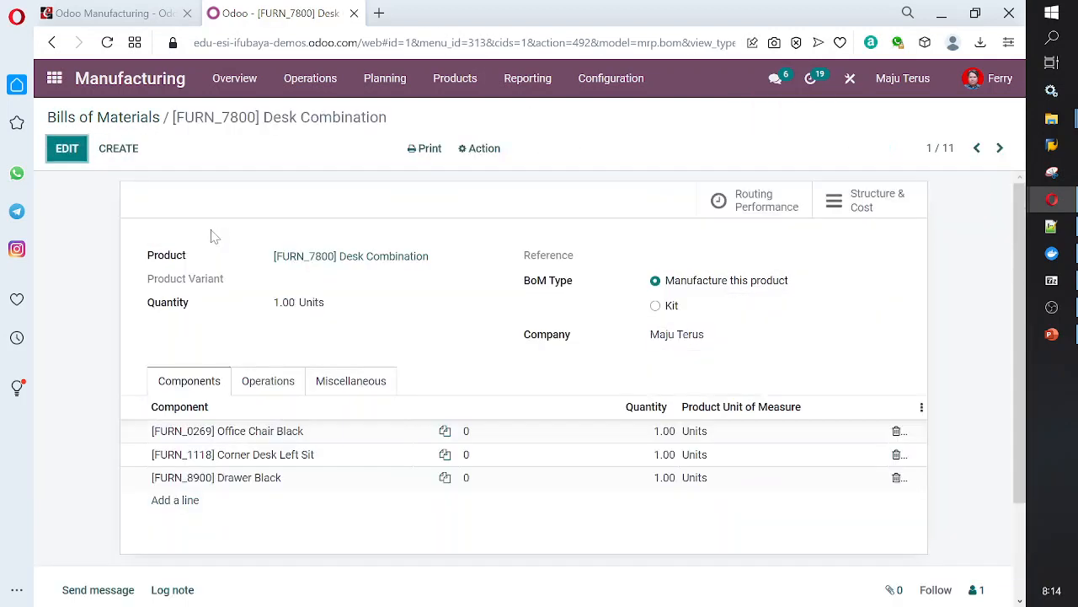
{"action": "left_click", "coordinate": [341, 392]}
{"action": "scroll", "coordinate": [534, 510], "scroll_direction": "down", "scroll_amount": 1}
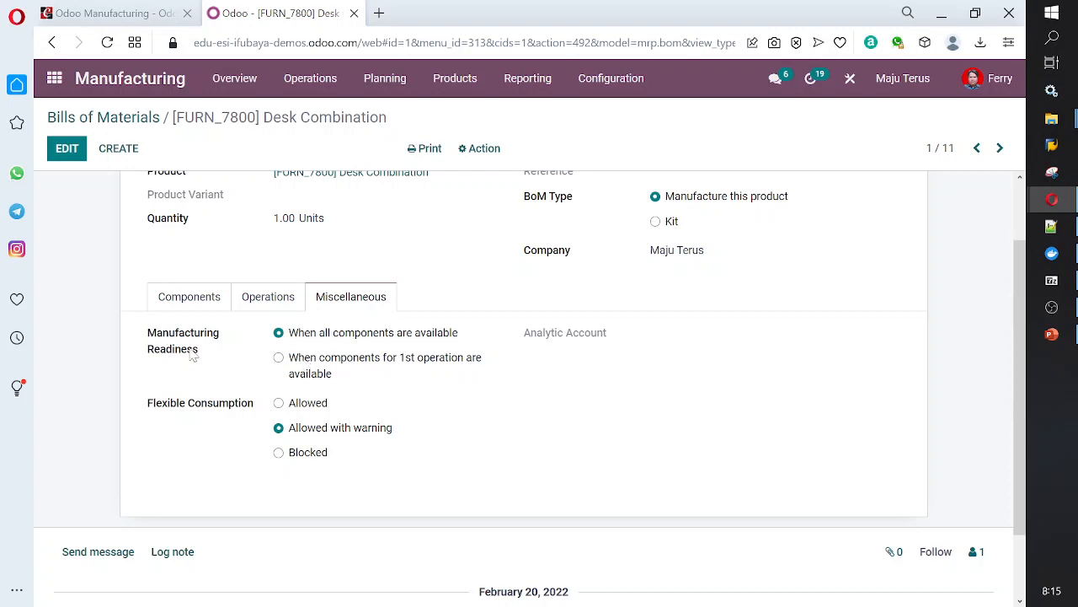
Alternate Manufacturing Readiness between the first-operation and all-components options, and leave it on When all components are available.
{"action": "mouse_move", "coordinate": [206, 346]}
{"action": "left_click", "coordinate": [314, 370]}
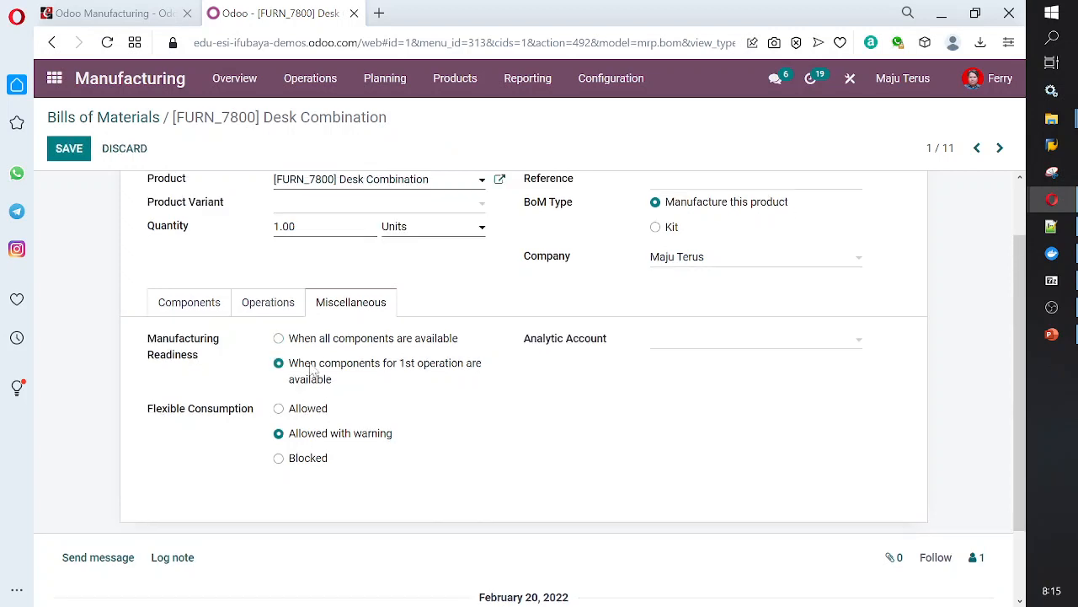
{"action": "left_click", "coordinate": [282, 339]}
{"action": "left_click", "coordinate": [308, 364]}
{"action": "left_click_drag", "start_coordinate": [304, 343], "coordinate": [305, 347]}
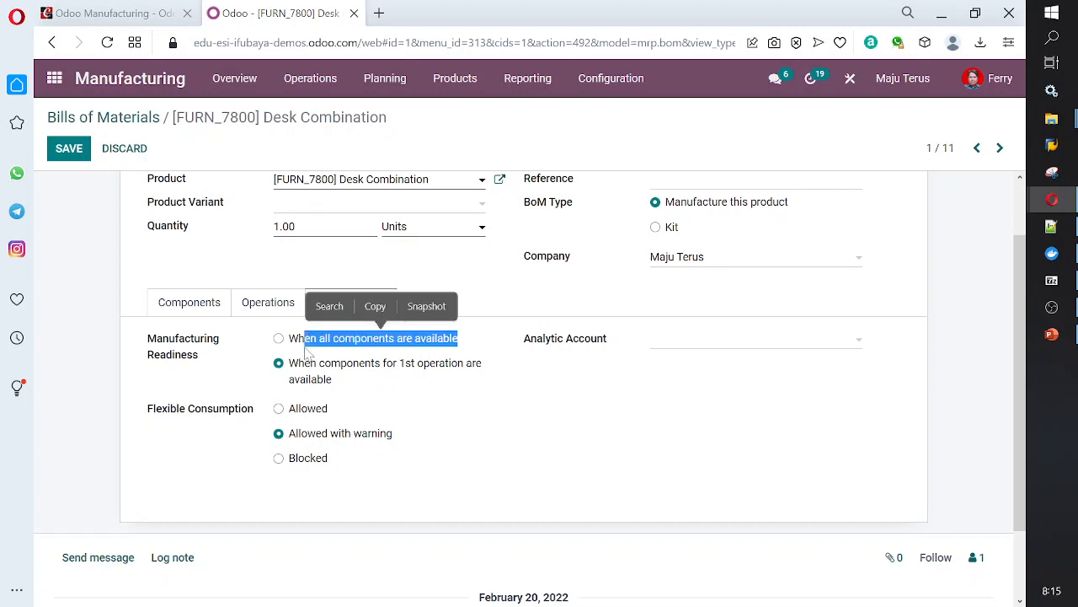
{"action": "left_click", "coordinate": [280, 341]}
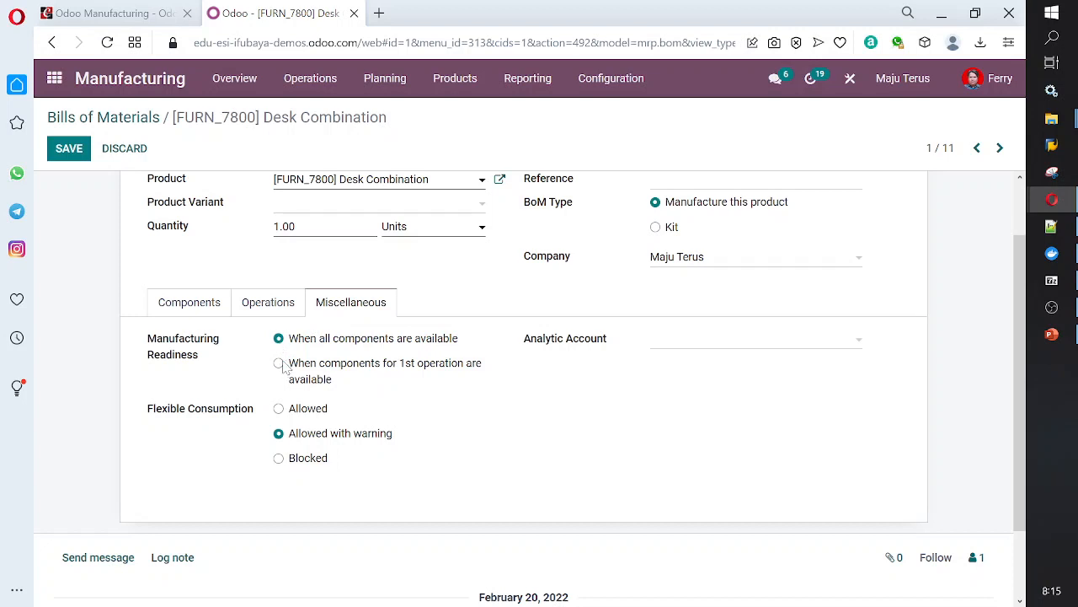
{"action": "left_click", "coordinate": [281, 365]}
{"action": "left_click", "coordinate": [284, 341]}
{"action": "left_click", "coordinate": [278, 366]}
{"action": "left_click", "coordinate": [355, 340]}
Try the Blocked option for the bill's Flexible Consumption and settle on Allowed.
{"action": "mouse_move", "coordinate": [233, 421]}
{"action": "mouse_move", "coordinate": [187, 421]}
{"action": "left_click", "coordinate": [313, 459]}
{"action": "left_click", "coordinate": [295, 408]}
Look through the analytic accounts available for the Desk Combination bill.
{"action": "left_click", "coordinate": [847, 343]}
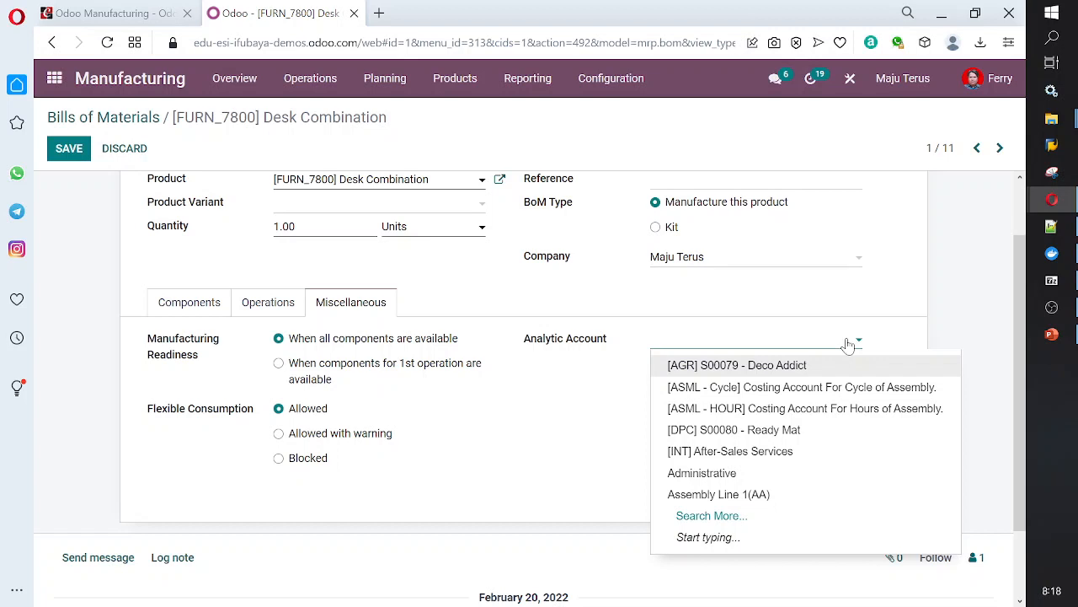
{"action": "left_click", "coordinate": [847, 345]}
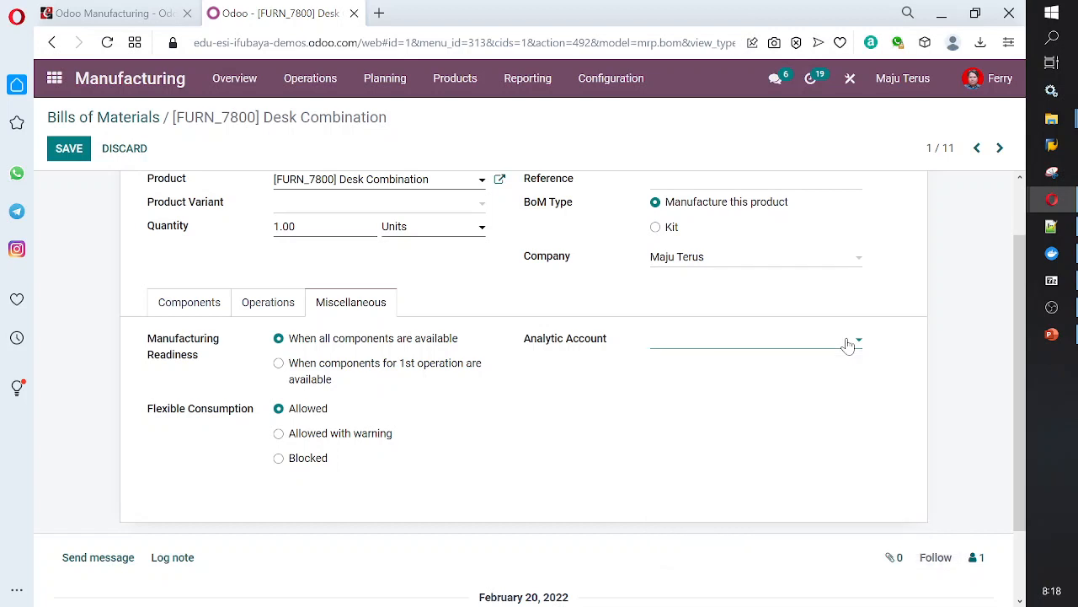
{"action": "left_click", "coordinate": [796, 346]}
{"action": "left_click", "coordinate": [796, 346]}
{"action": "scroll", "coordinate": [796, 346], "scroll_direction": "up", "scroll_amount": 2}
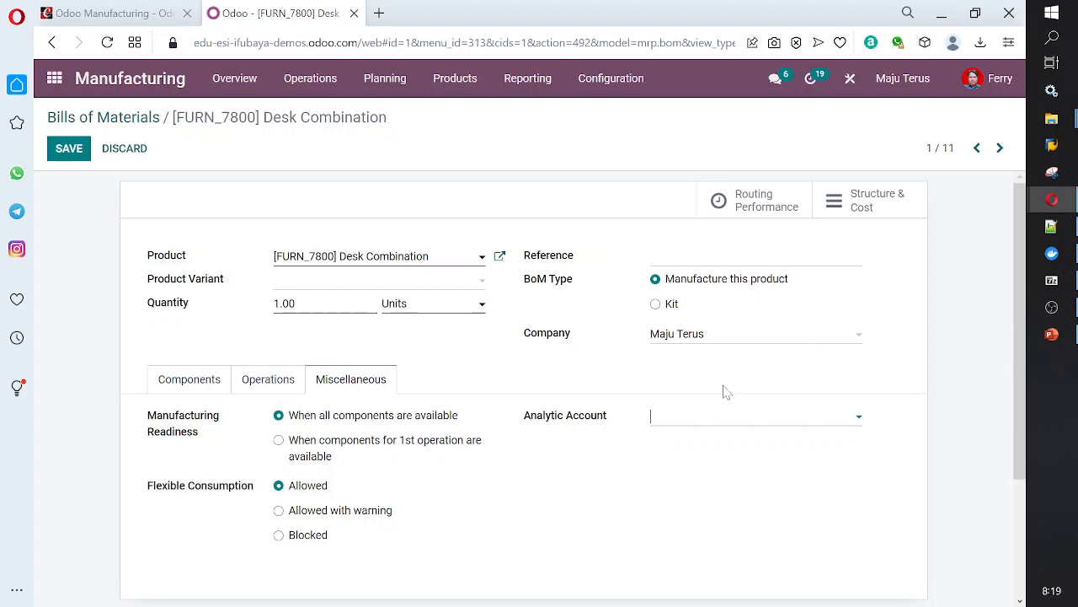
{"action": "left_click", "coordinate": [682, 427]}
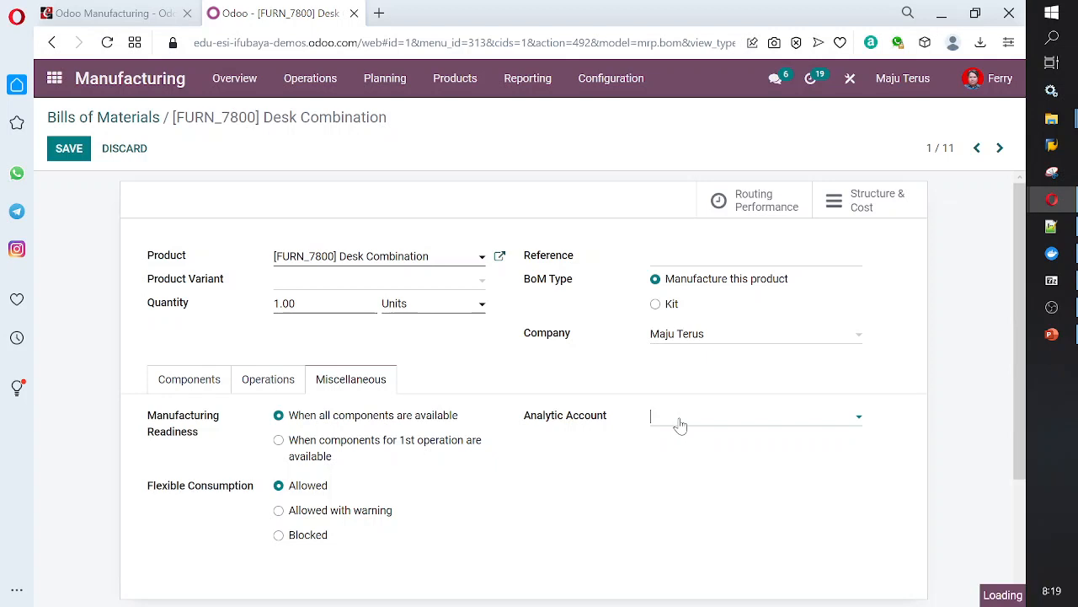
{"action": "left_click", "coordinate": [680, 425]}
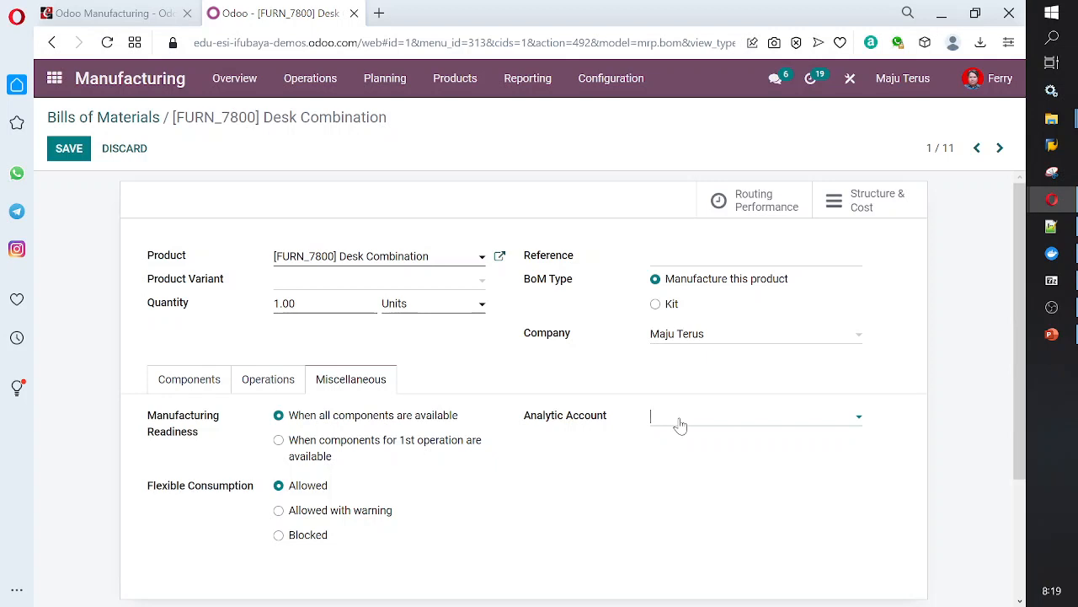
Try Administrative and [DPC] S00080 - Ready Mat as the bill's analytic account, discard the edits and return to the bills of materials list.
{"action": "left_click", "coordinate": [681, 425]}
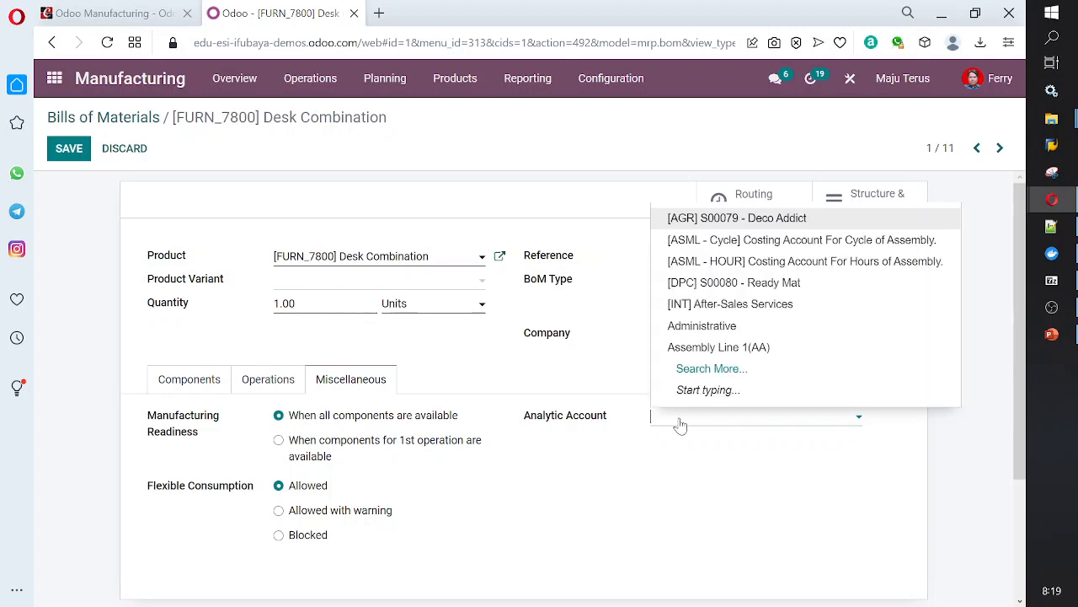
{"action": "left_click", "coordinate": [696, 336]}
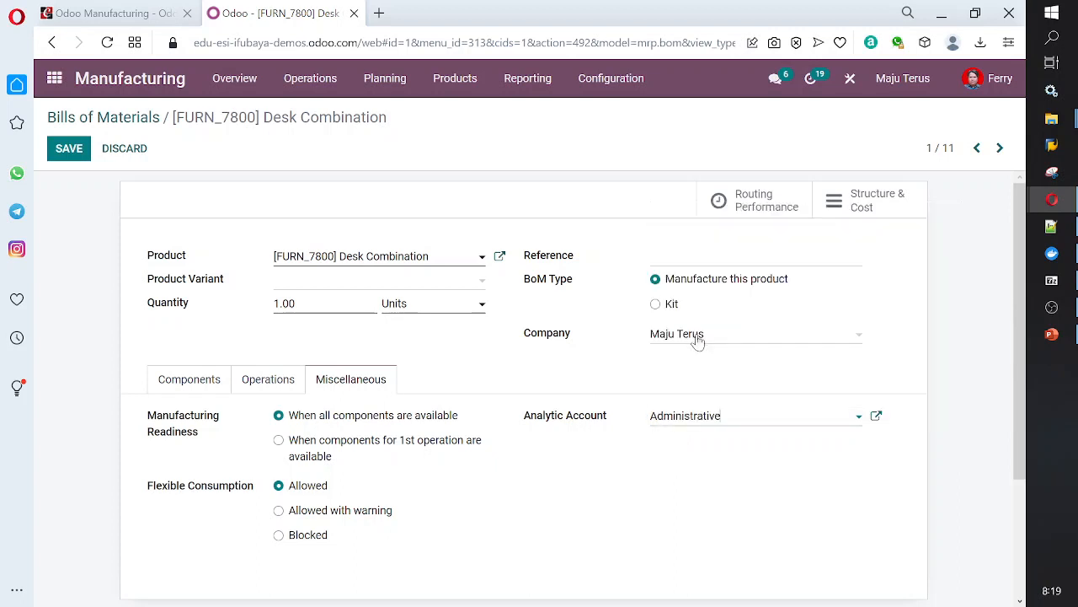
{"action": "left_click", "coordinate": [846, 423]}
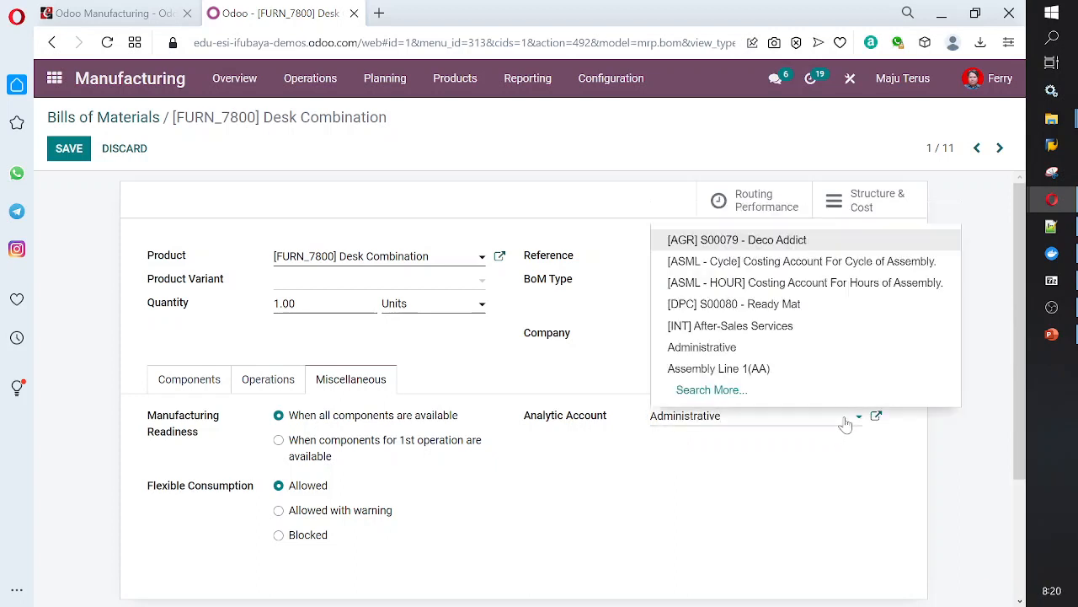
{"action": "left_click", "coordinate": [847, 307]}
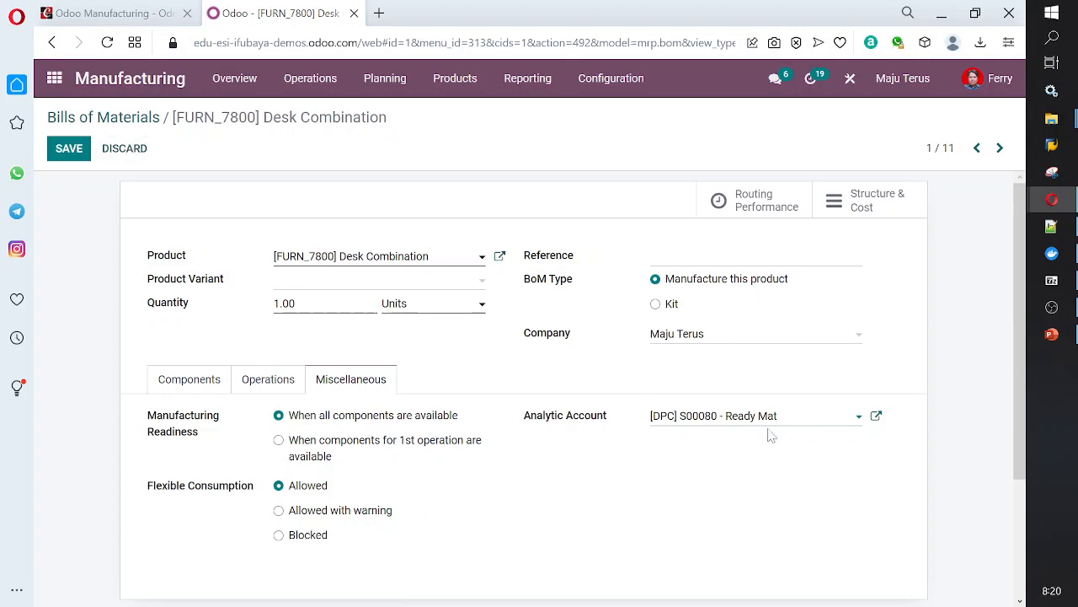
{"action": "left_click", "coordinate": [142, 153]}
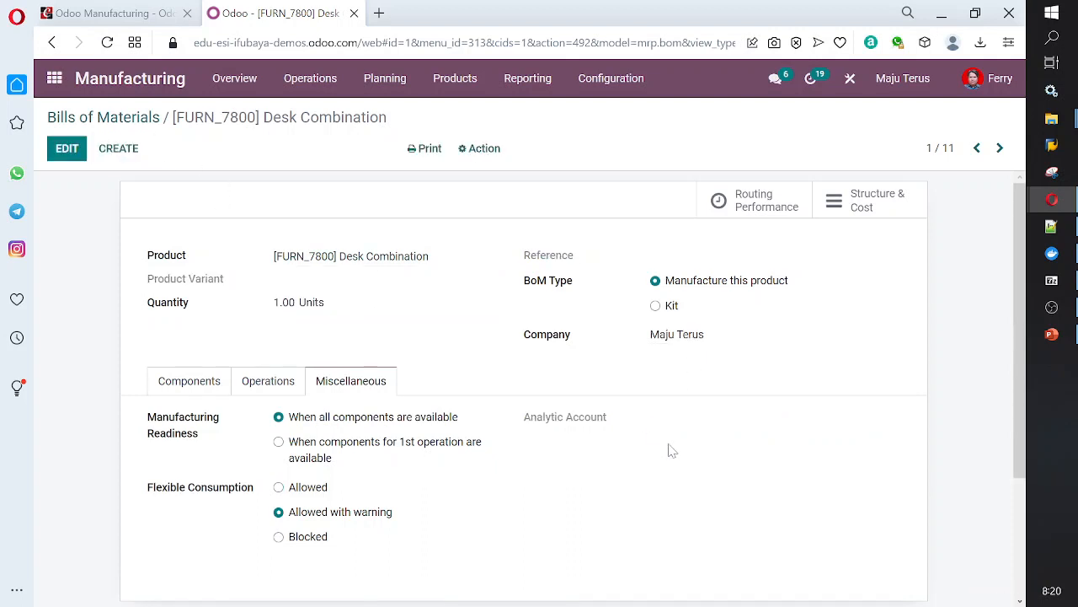
{"action": "left_click", "coordinate": [119, 123]}
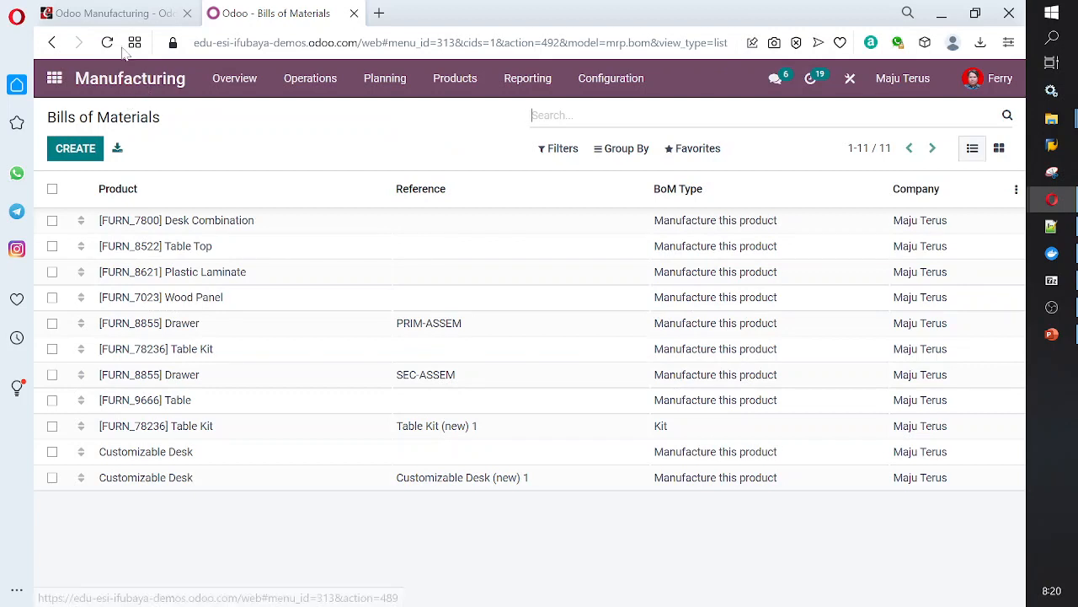
Switch to the Cybrosys manufacturing guide and enlarge the Wood Panel manufacturing order image to examine its consumed materials.
{"action": "left_click", "coordinate": [121, 14]}
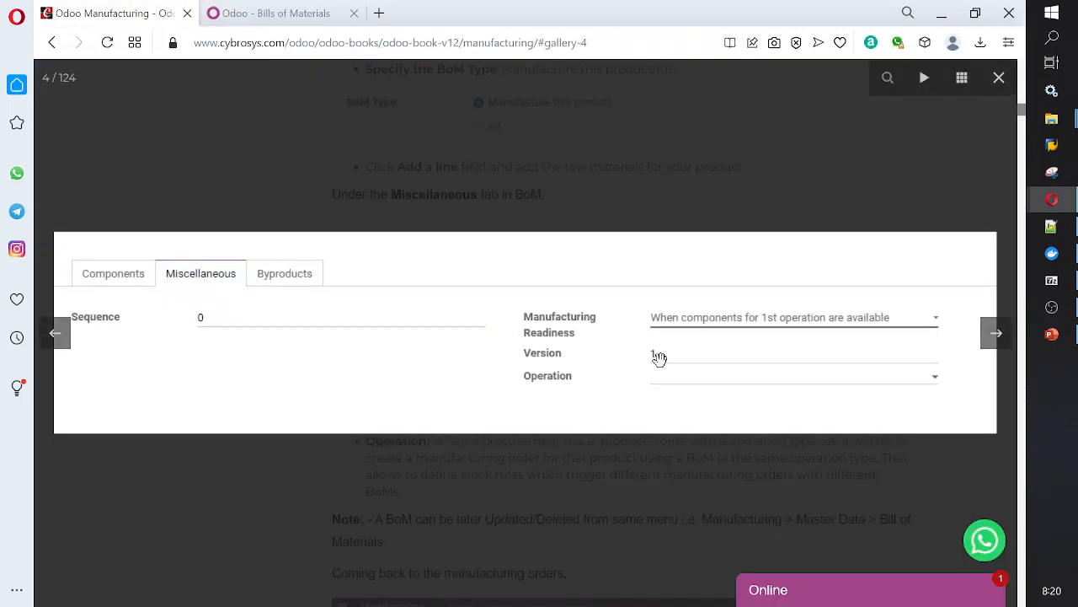
{"action": "key", "text": "Escape"}
{"action": "scroll", "coordinate": [744, 371], "scroll_direction": "down", "scroll_amount": 4}
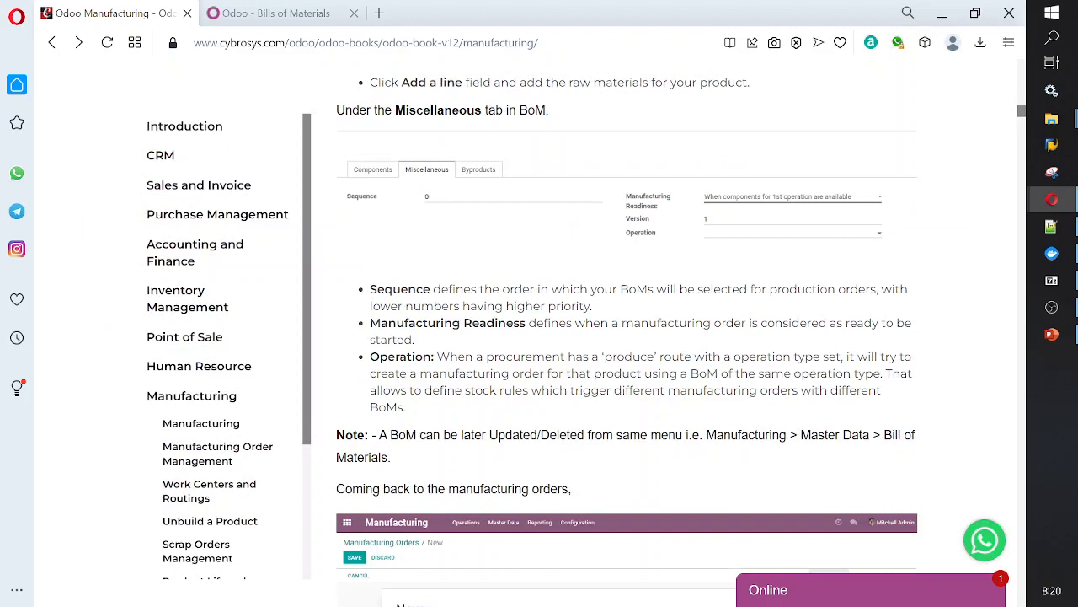
{"action": "scroll", "coordinate": [744, 374], "scroll_direction": "down", "scroll_amount": 5}
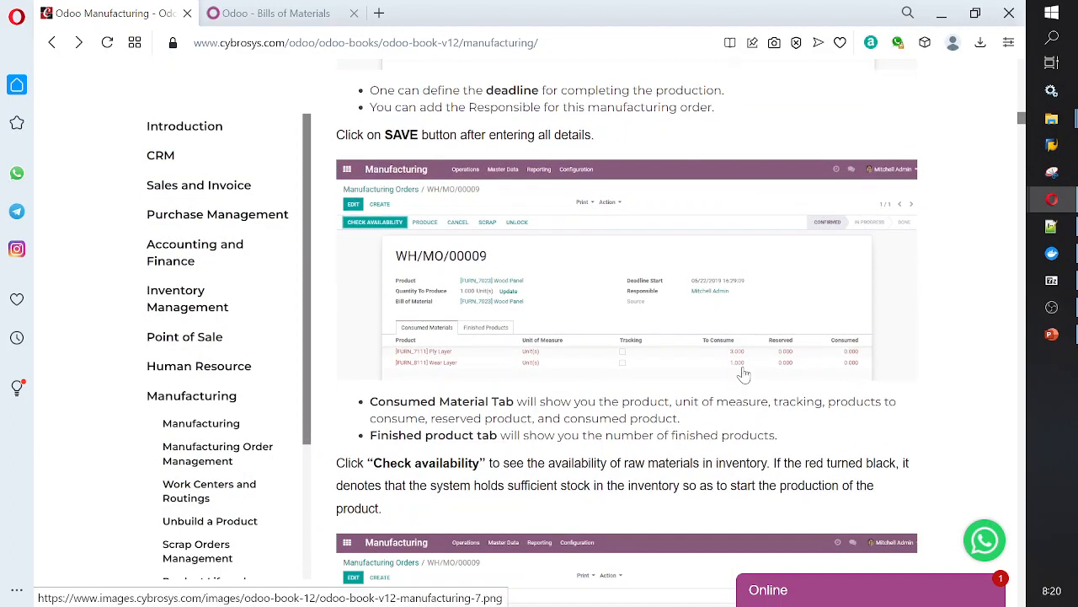
{"action": "left_click", "coordinate": [742, 368]}
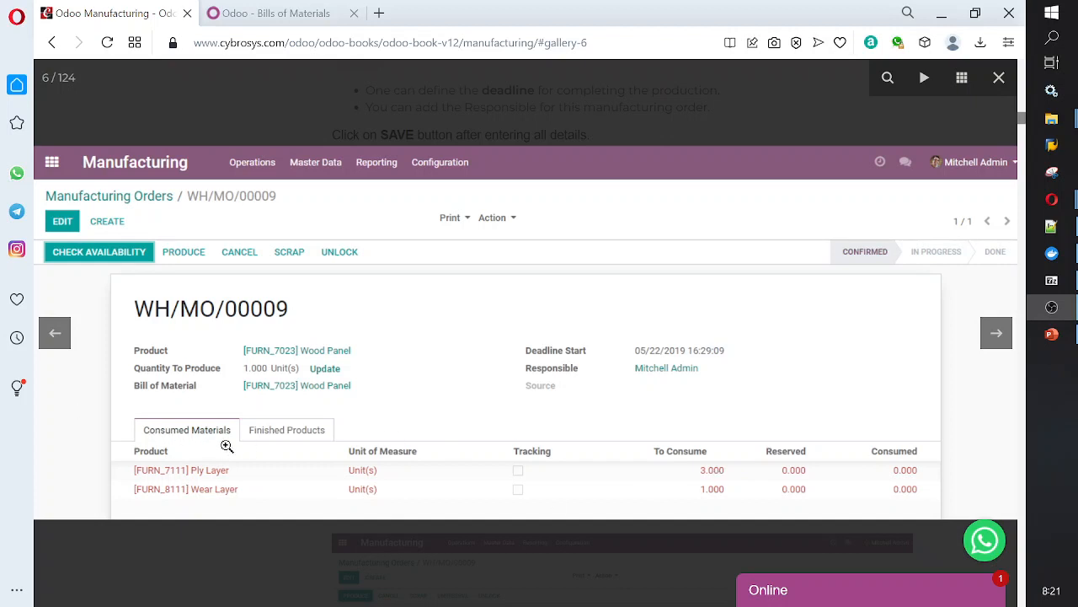
{"action": "left_click", "coordinate": [543, 340]}
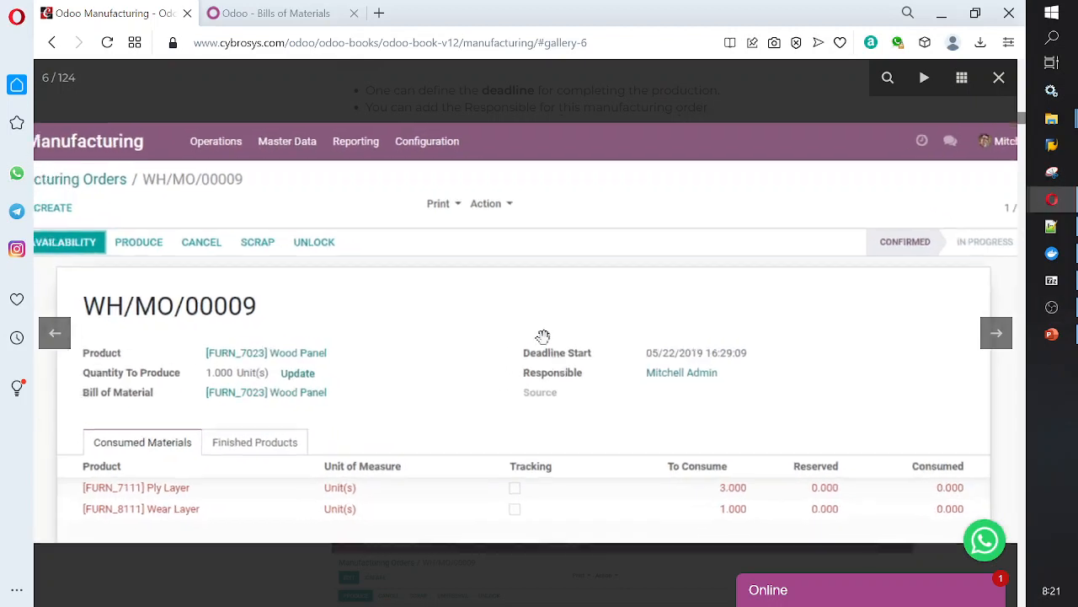
{"action": "left_click", "coordinate": [543, 340]}
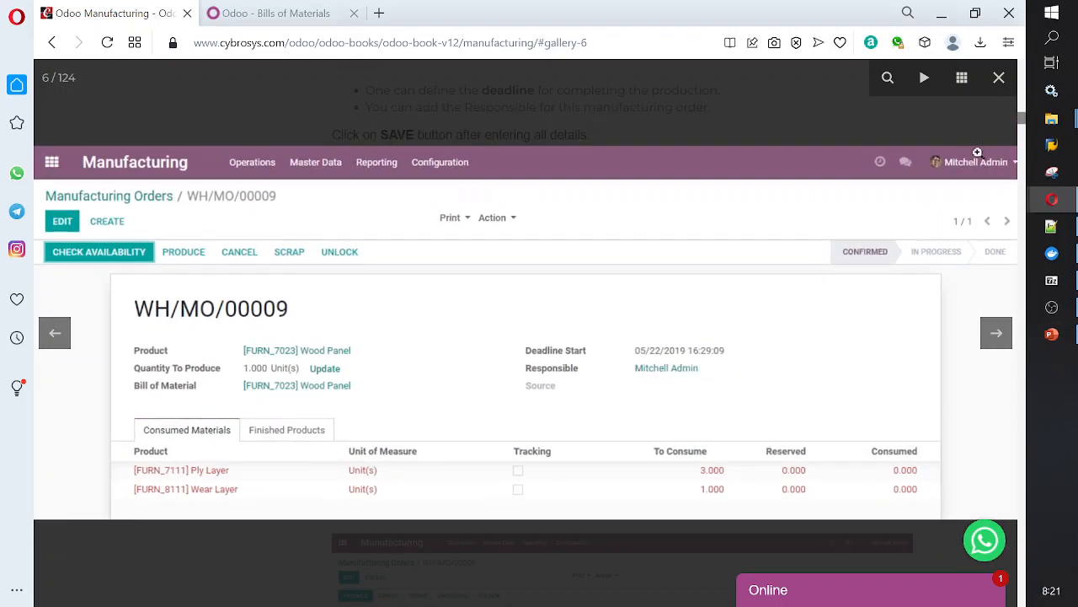
{"action": "left_click", "coordinate": [999, 77]}
Read the guide from checking availability and recording production through to creating a manufacturing order with the advanced method.
{"action": "scroll", "coordinate": [817, 207], "scroll_direction": "down", "scroll_amount": 3}
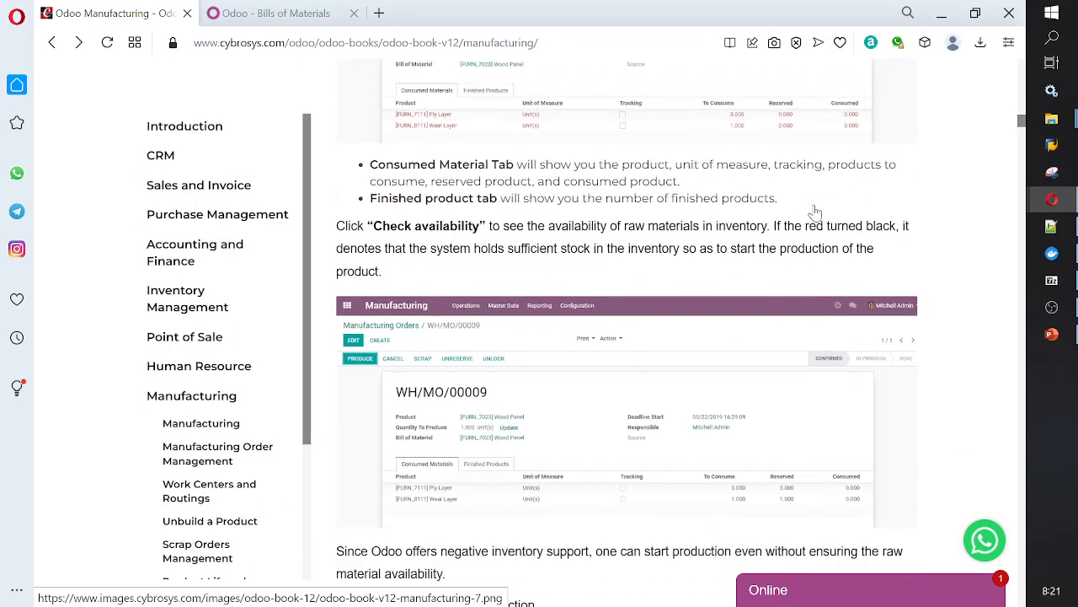
{"action": "scroll", "coordinate": [540, 385], "scroll_direction": "down", "scroll_amount": 1}
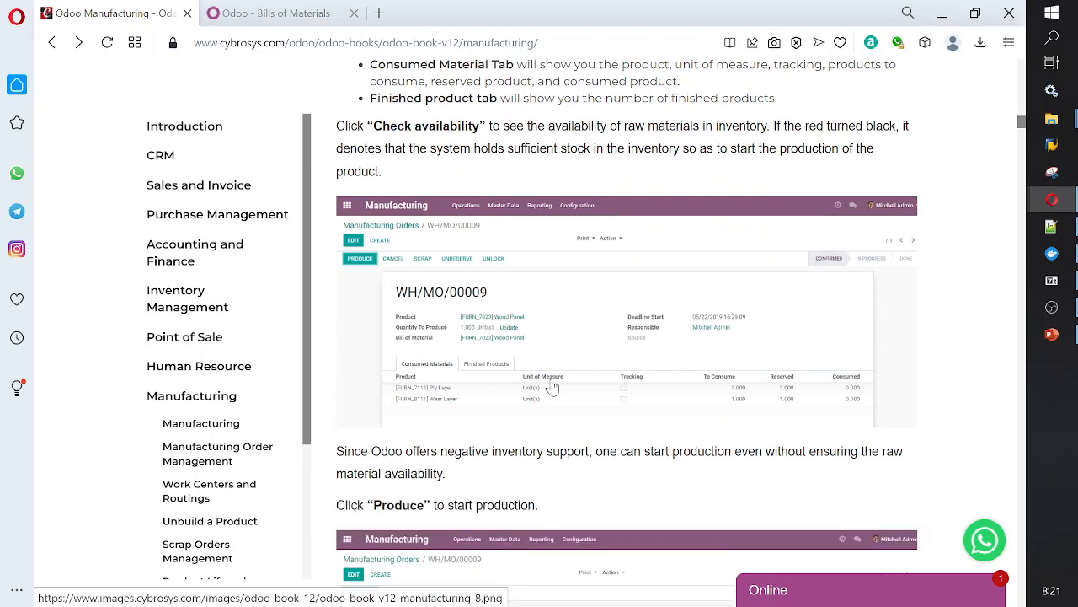
{"action": "scroll", "coordinate": [540, 385], "scroll_direction": "down", "scroll_amount": 5}
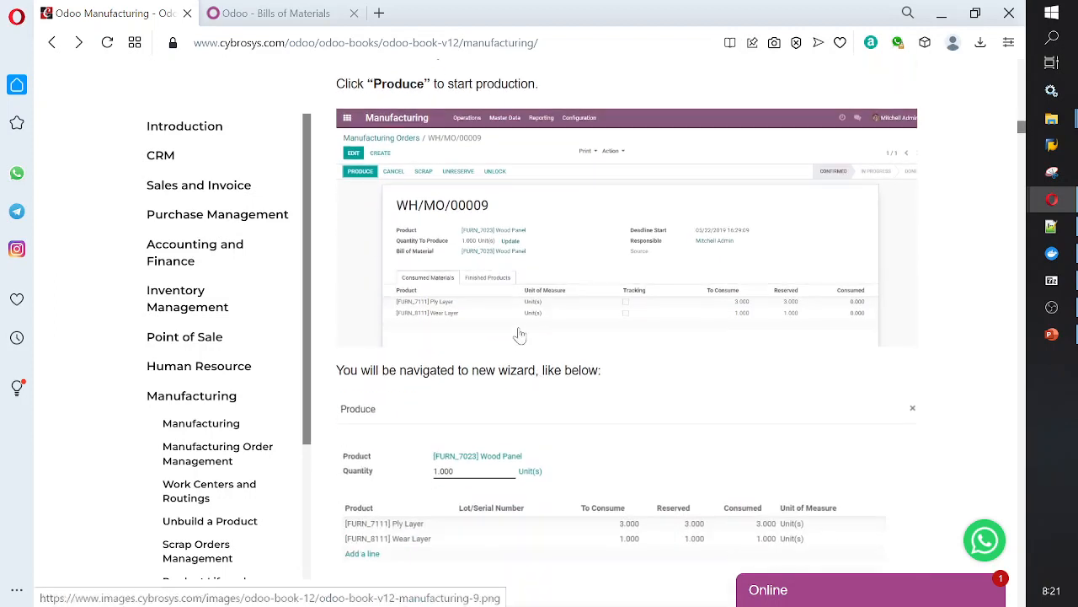
{"action": "scroll", "coordinate": [519, 336], "scroll_direction": "down", "scroll_amount": 5}
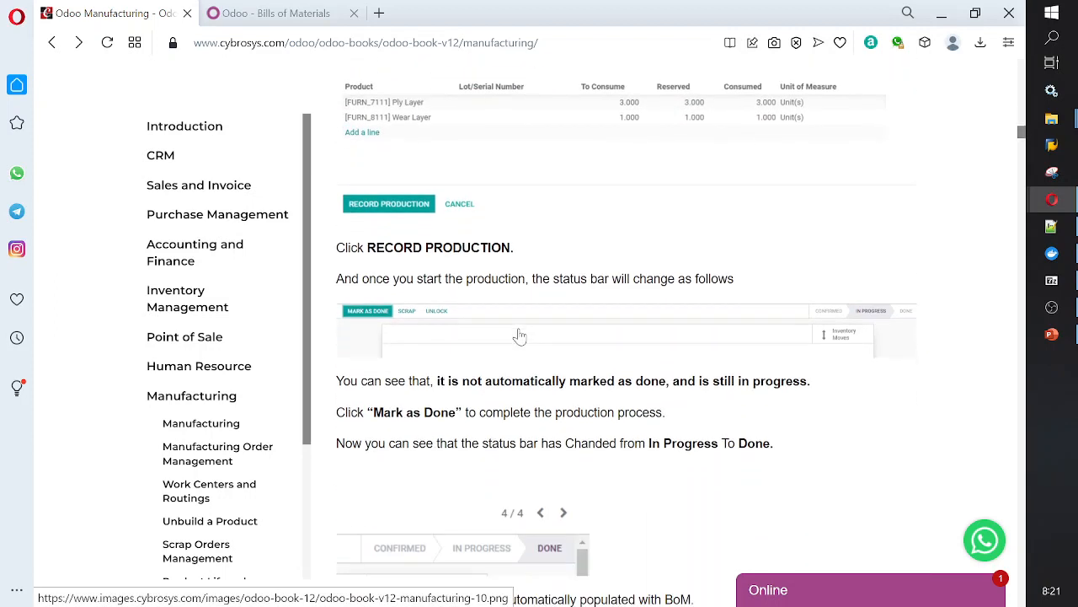
{"action": "scroll", "coordinate": [520, 336], "scroll_direction": "down", "scroll_amount": 8}
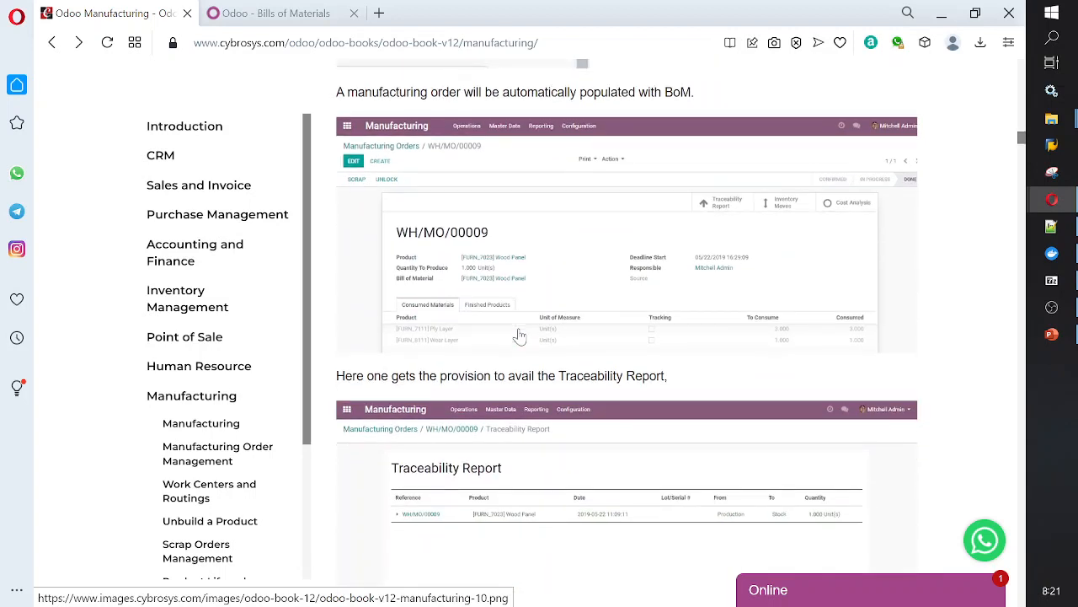
{"action": "scroll", "coordinate": [520, 336], "scroll_direction": "down", "scroll_amount": 5}
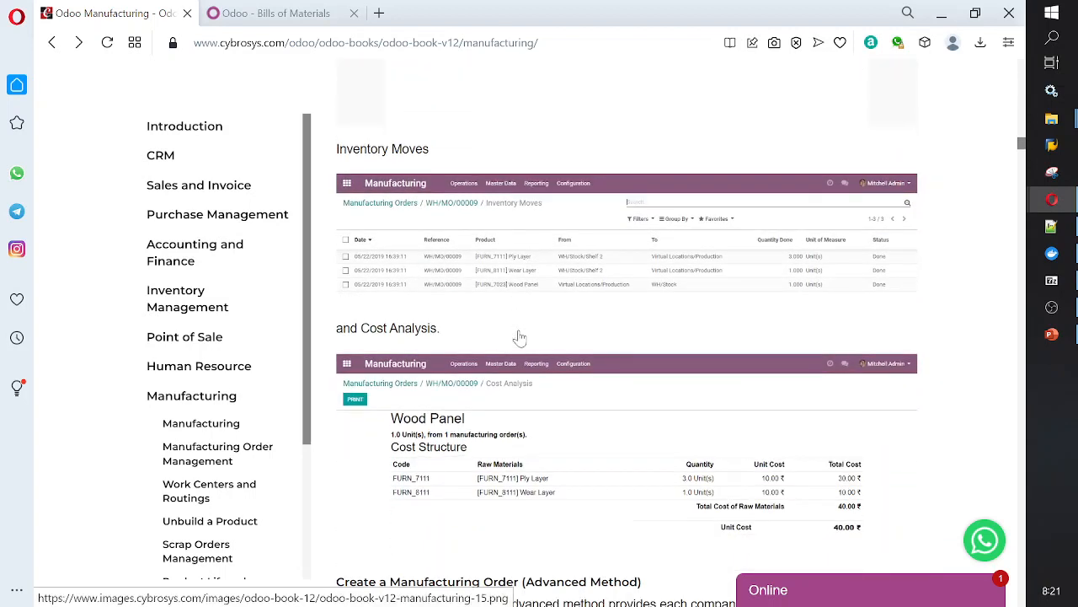
{"action": "scroll", "coordinate": [519, 337], "scroll_direction": "down", "scroll_amount": 4}
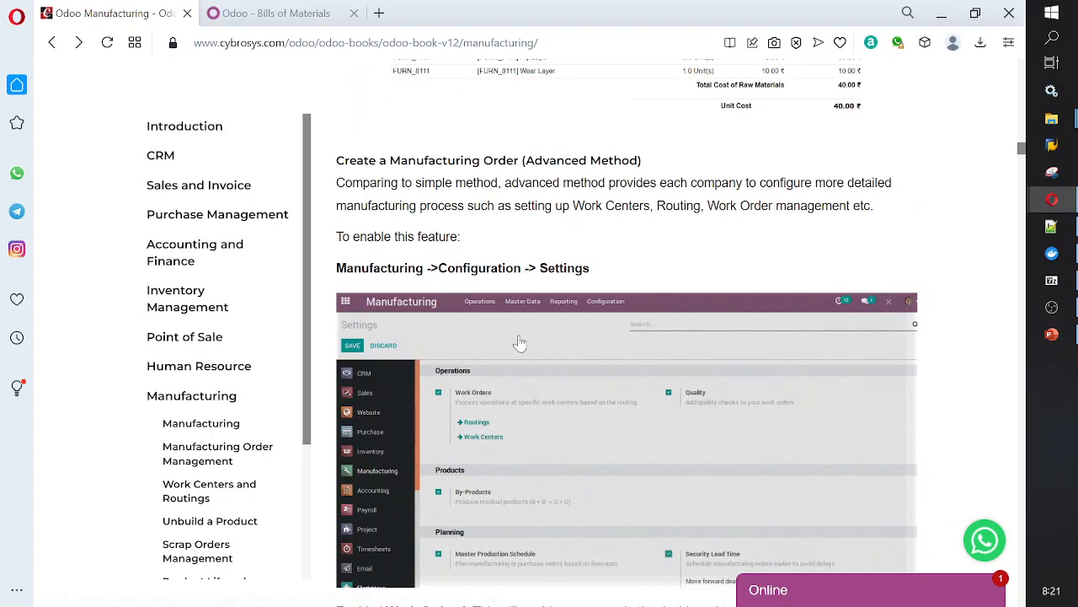
{"action": "scroll", "coordinate": [519, 343], "scroll_direction": "down", "scroll_amount": 7}
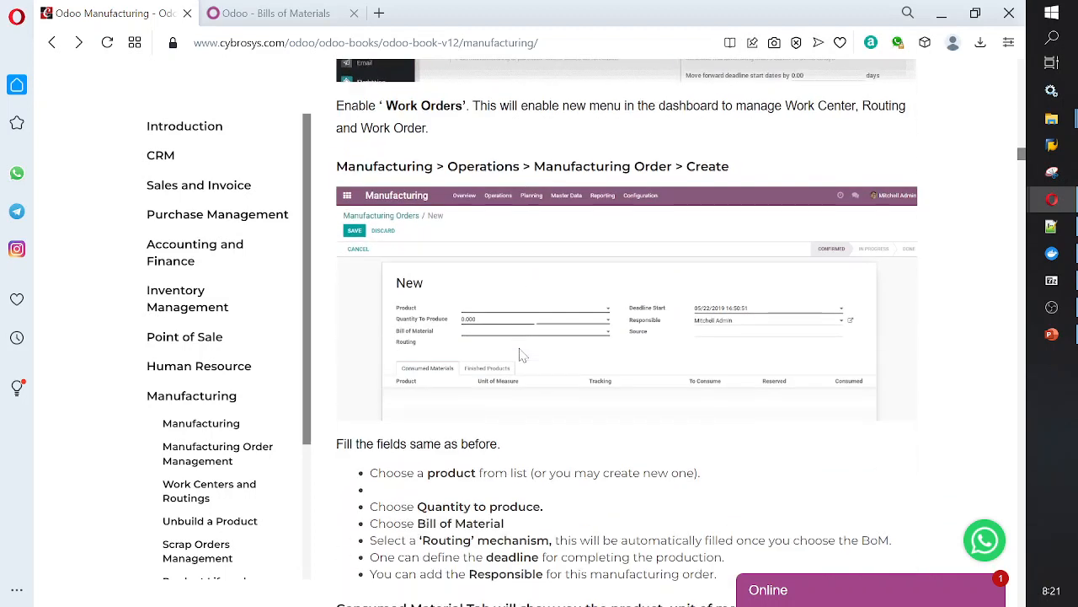
Switch back to Odoo and look through the product categories in the Inventory app.
{"action": "left_click", "coordinate": [226, 19]}
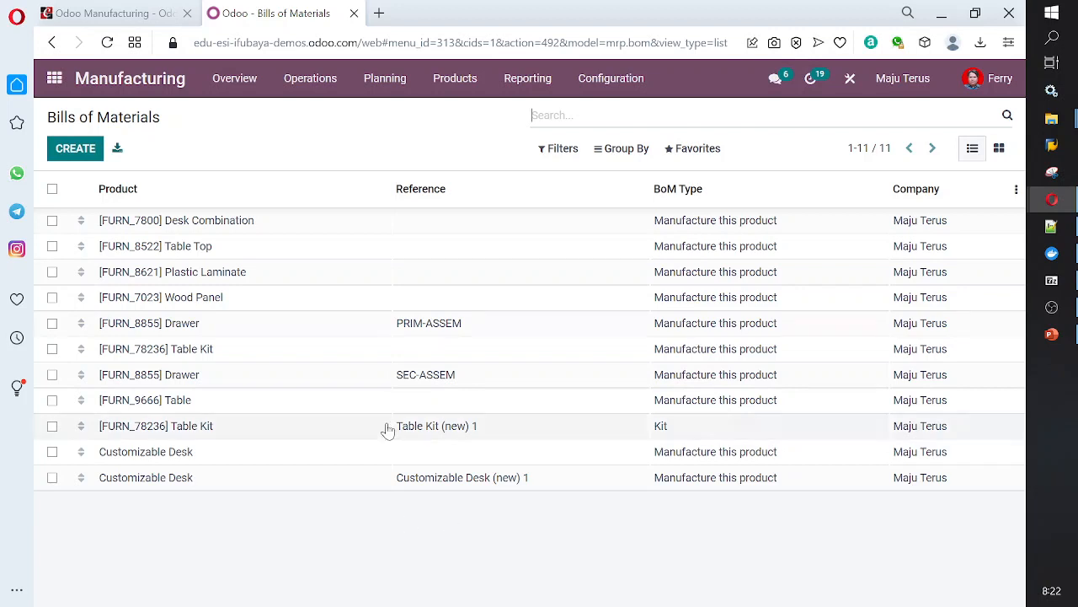
{"action": "left_click", "coordinate": [596, 88]}
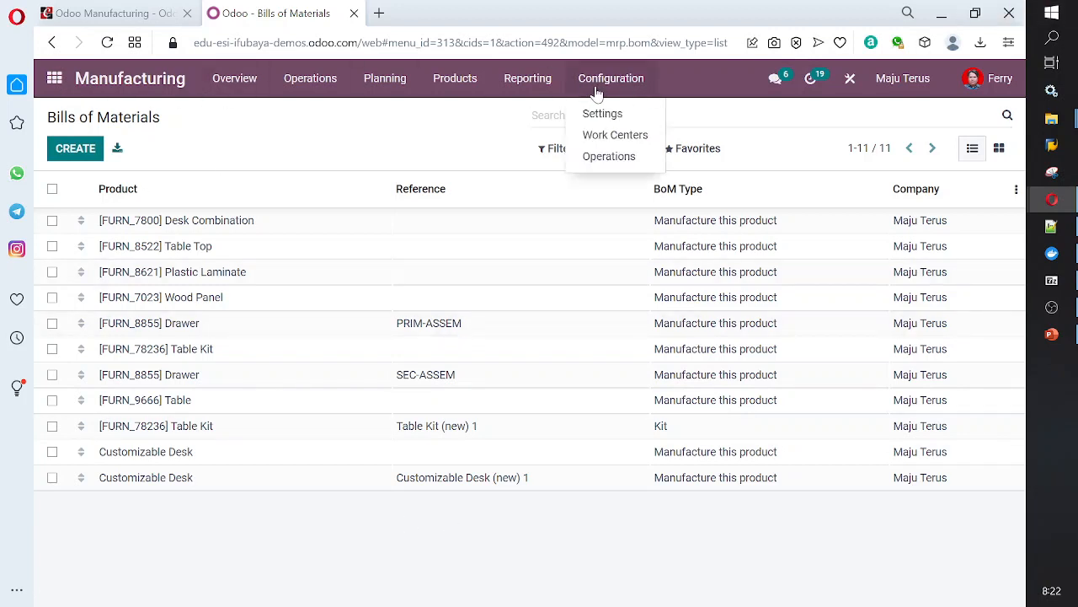
{"action": "left_click", "coordinate": [52, 82]}
{"action": "left_click", "coordinate": [493, 337]}
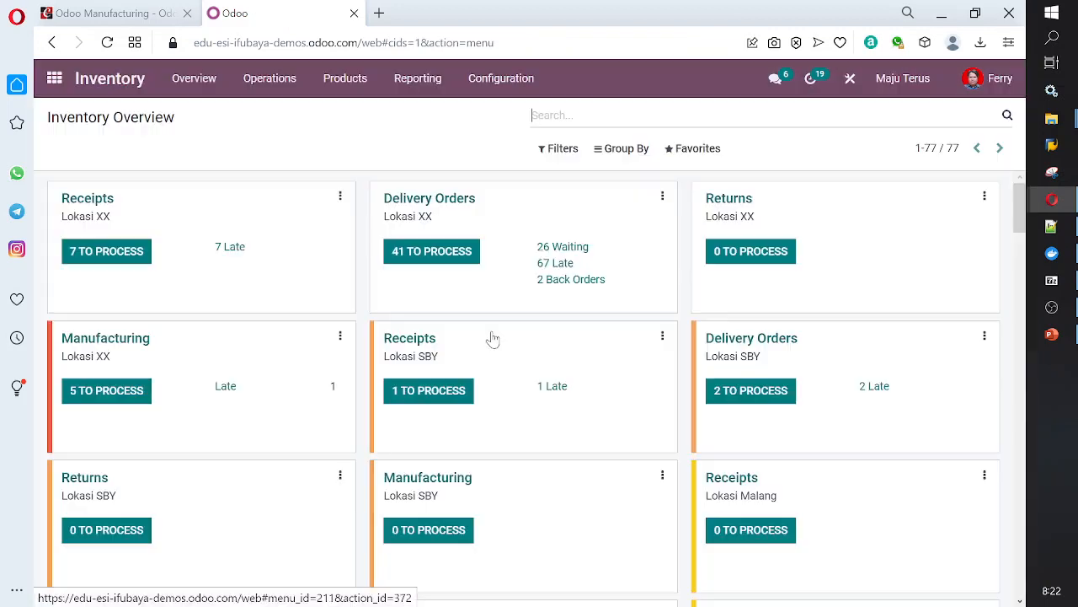
{"action": "left_click", "coordinate": [483, 82]}
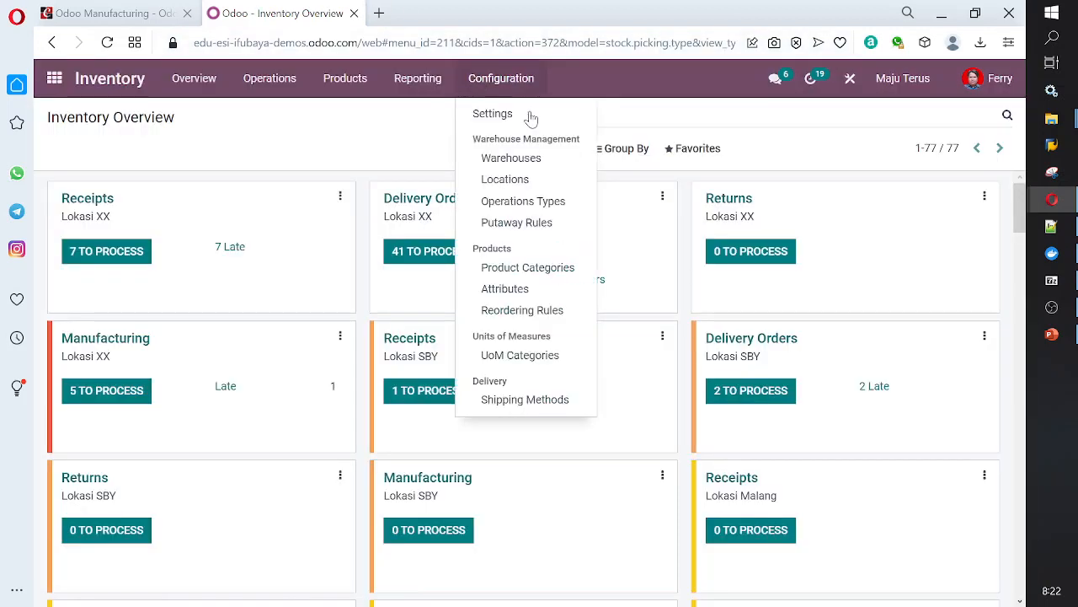
{"action": "left_click", "coordinate": [520, 269]}
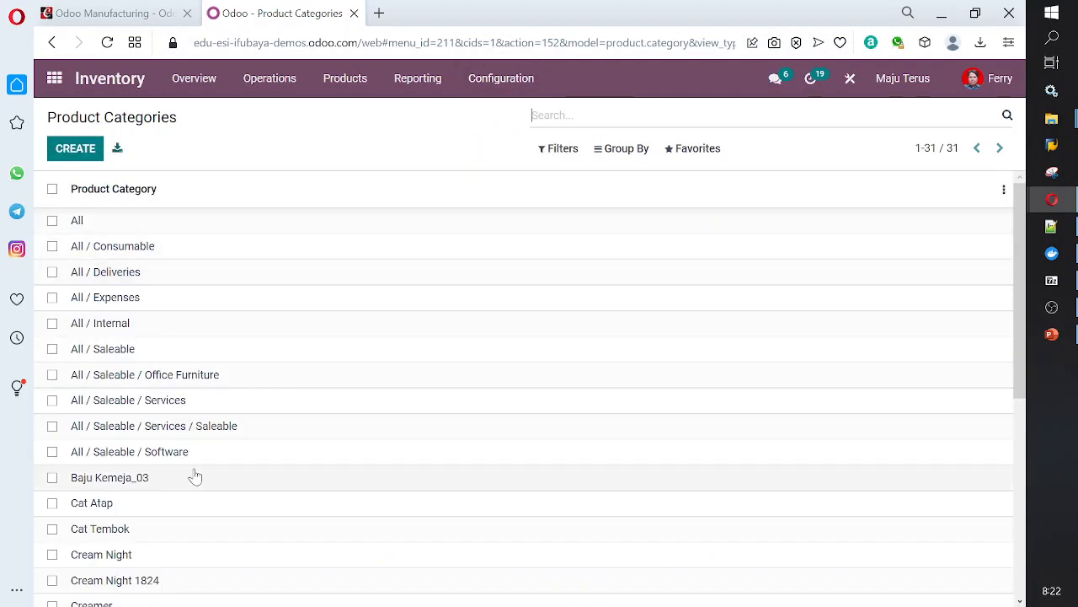
{"action": "scroll", "coordinate": [215, 368], "scroll_direction": "down", "scroll_amount": 5}
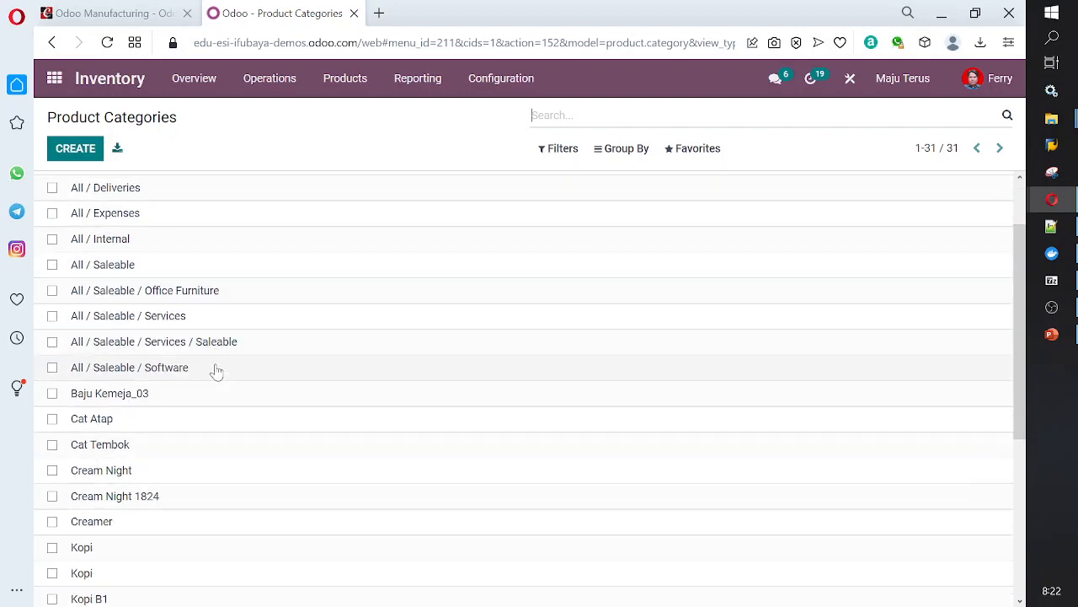
{"action": "scroll", "coordinate": [215, 371], "scroll_direction": "up", "scroll_amount": 5}
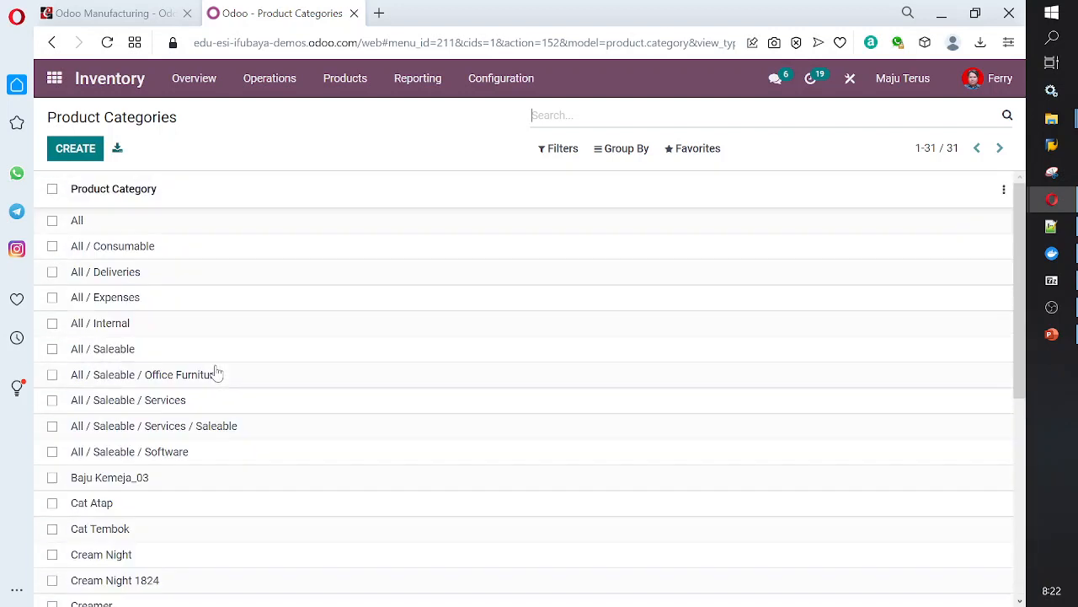
Return to the Inventory overview and open the Products list.
{"action": "left_click", "coordinate": [118, 84]}
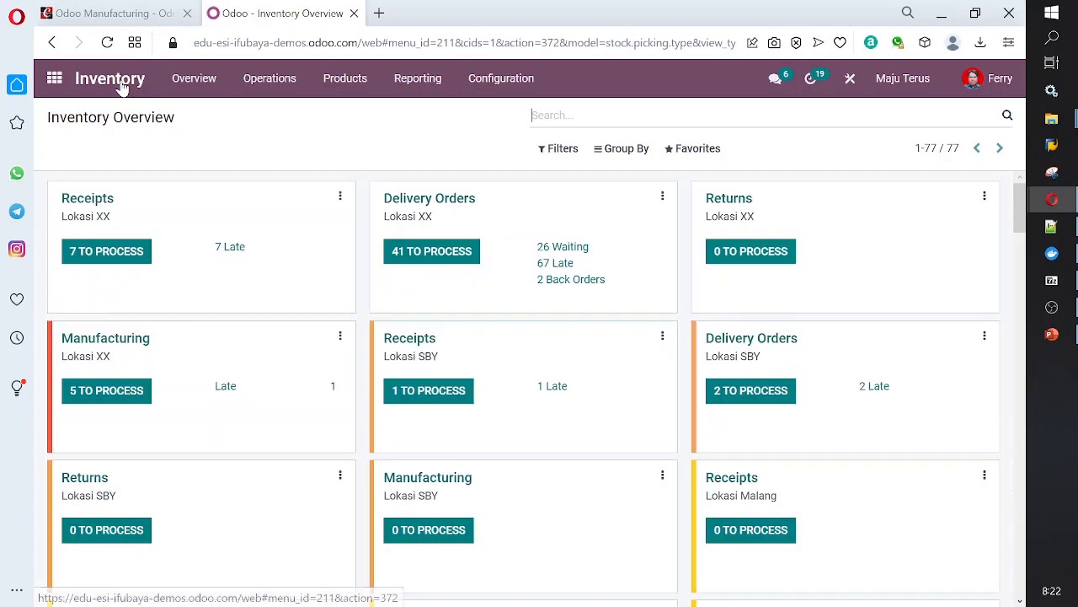
{"action": "left_click", "coordinate": [341, 88]}
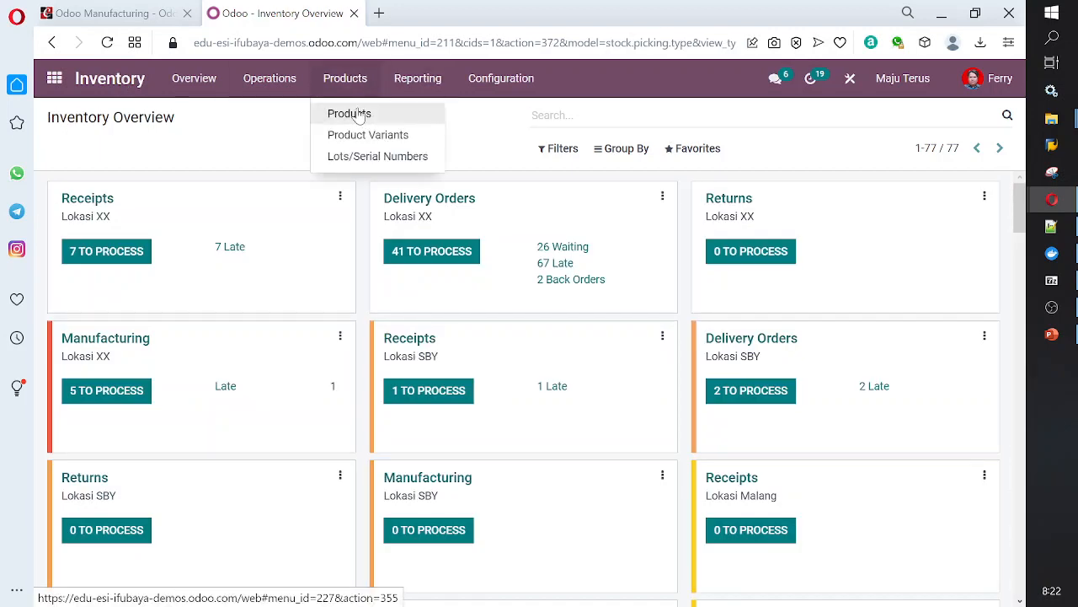
{"action": "left_click", "coordinate": [360, 117]}
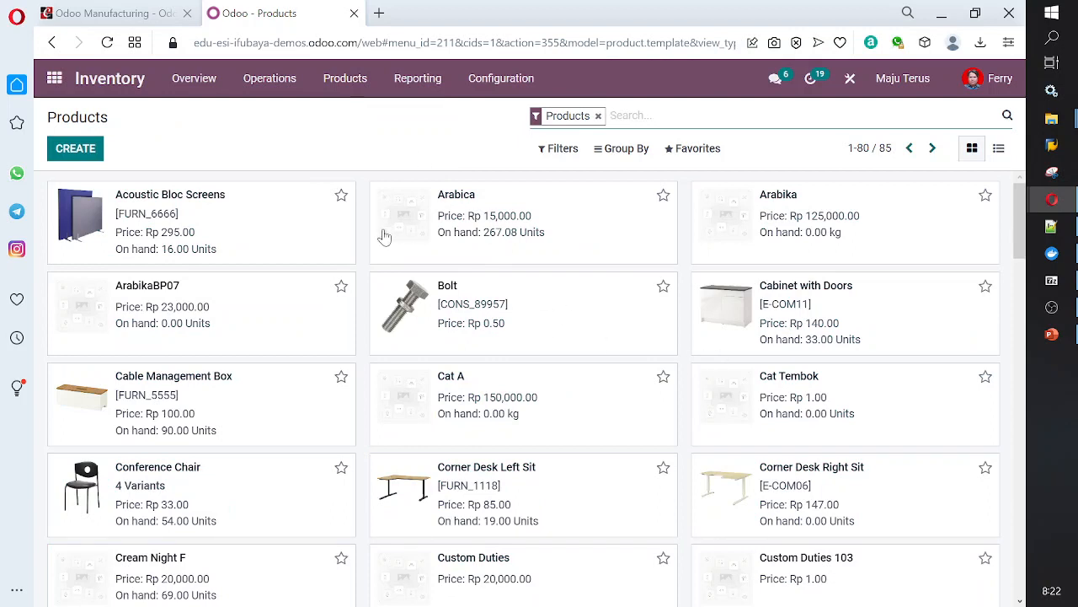
Look through the product list in the Inventory module.
{"action": "scroll", "coordinate": [507, 283], "scroll_direction": "down", "scroll_amount": 5}
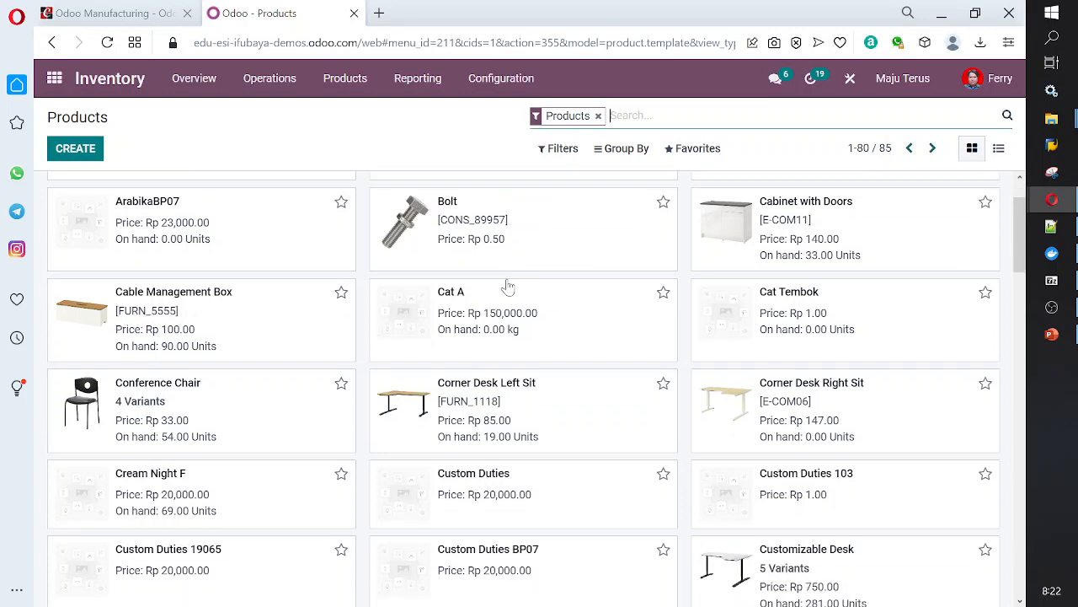
{"action": "scroll", "coordinate": [508, 302], "scroll_direction": "down", "scroll_amount": 2}
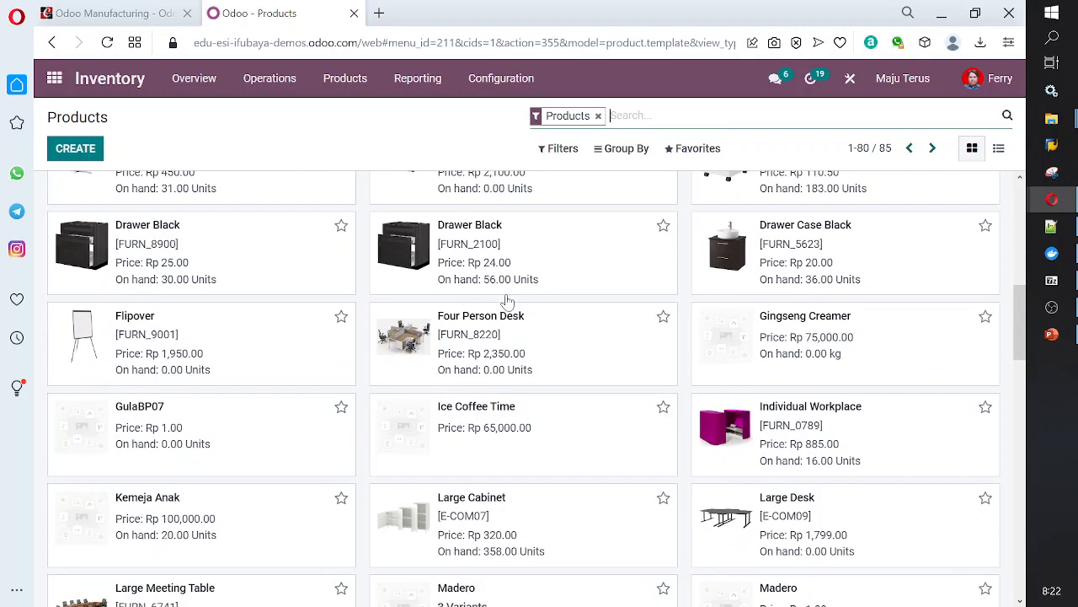
{"action": "scroll", "coordinate": [508, 302], "scroll_direction": "down", "scroll_amount": 1}
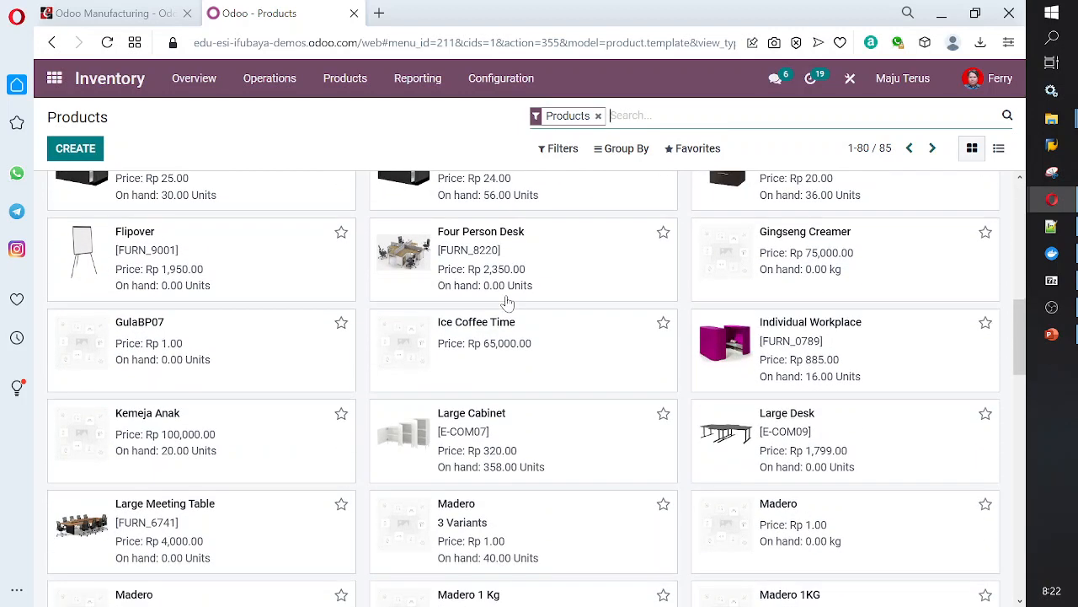
{"action": "scroll", "coordinate": [508, 302], "scroll_direction": "up", "scroll_amount": 5}
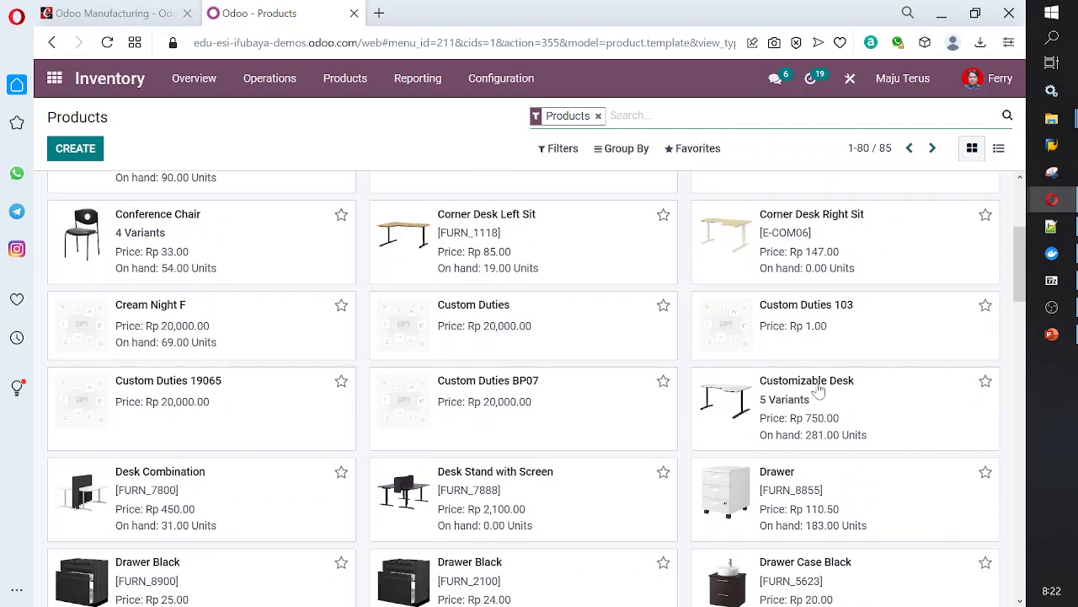
{"action": "scroll", "coordinate": [816, 389], "scroll_direction": "down", "scroll_amount": 1}
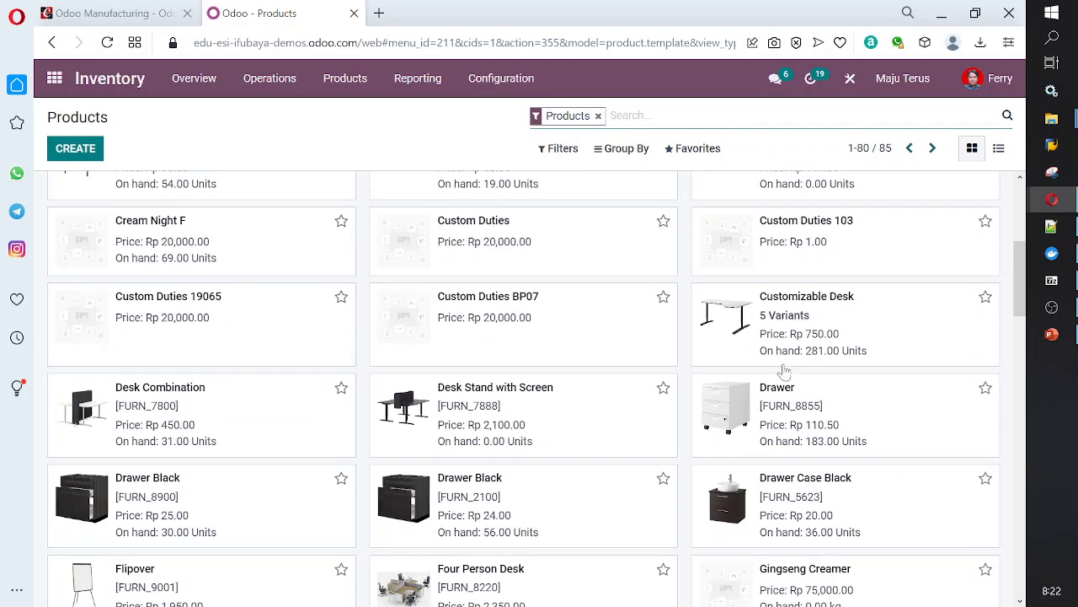
{"action": "left_click", "coordinate": [496, 78]}
{"action": "mouse_move", "coordinate": [344, 81]}
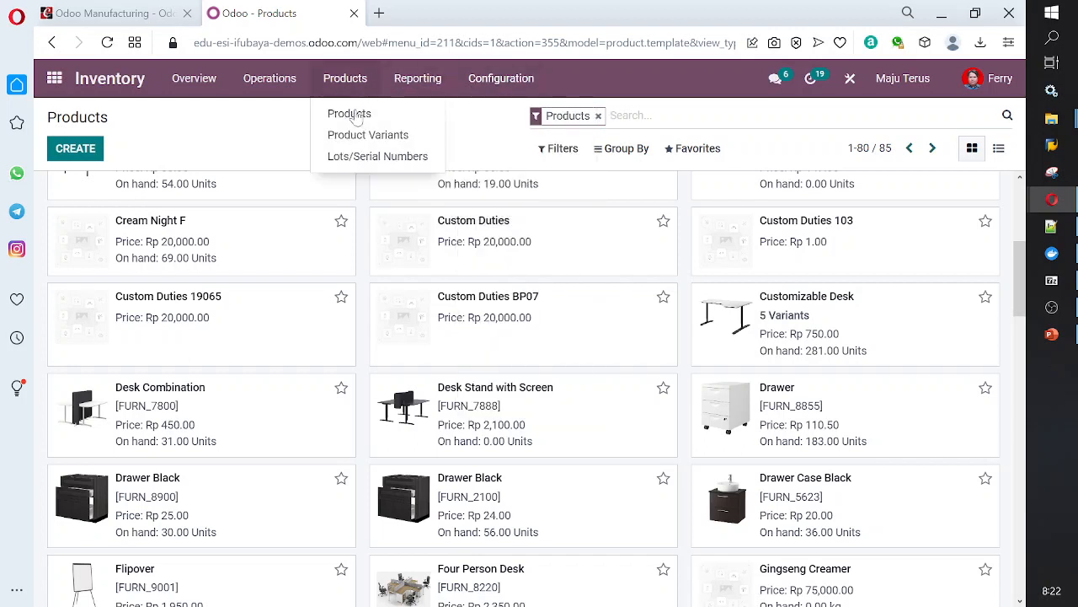
{"action": "mouse_move", "coordinate": [413, 79]}
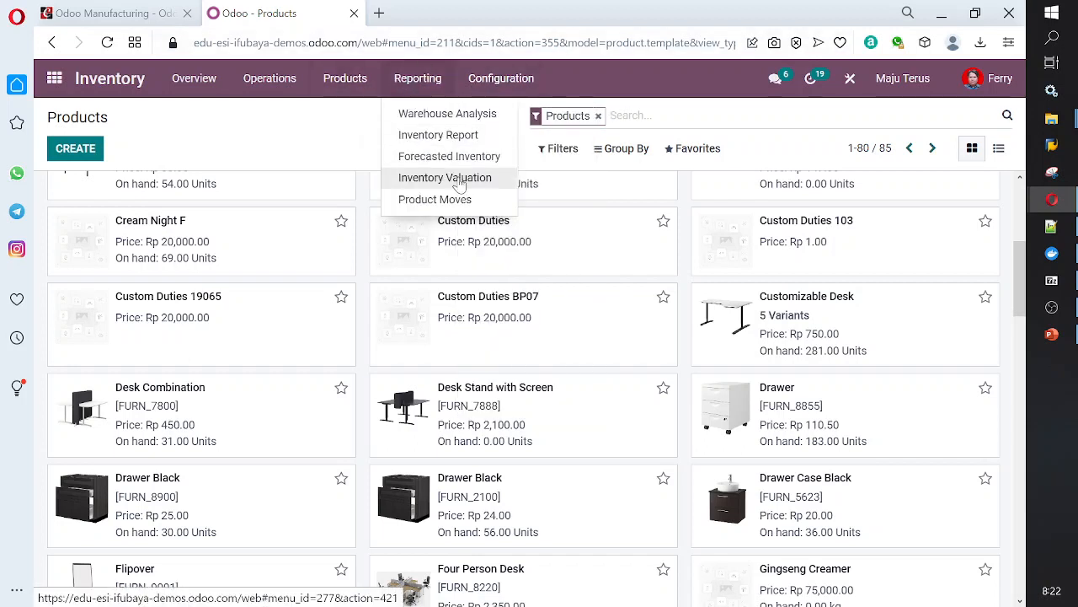
Open the bill of materials for [FURN_9666] Table in the Manufacturing module and highlight its Screw component.
{"action": "left_click", "coordinate": [57, 79]}
{"action": "left_click", "coordinate": [580, 356]}
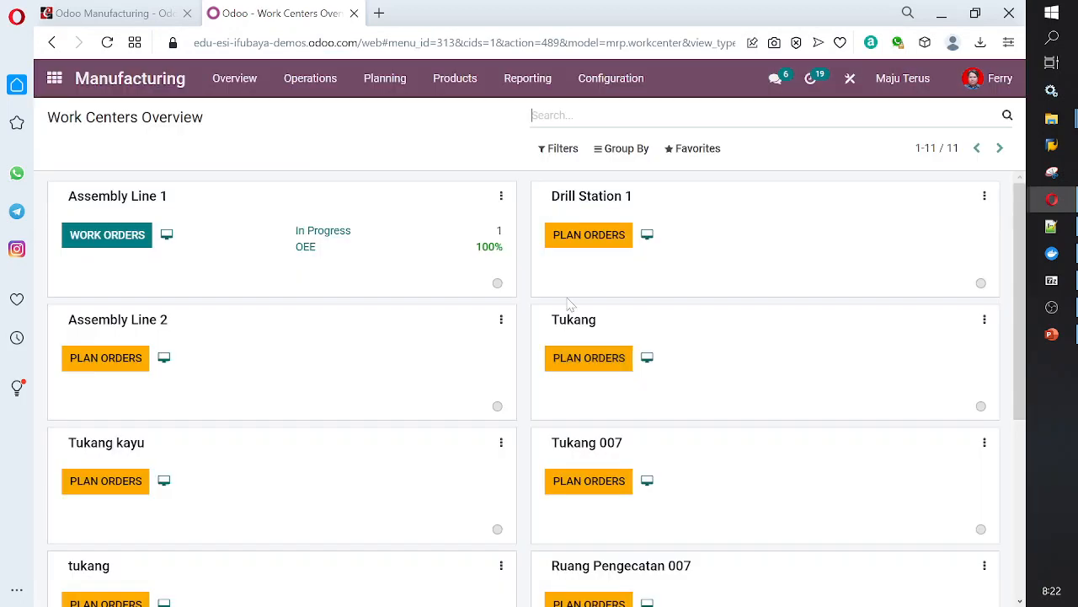
{"action": "left_click", "coordinate": [446, 78]}
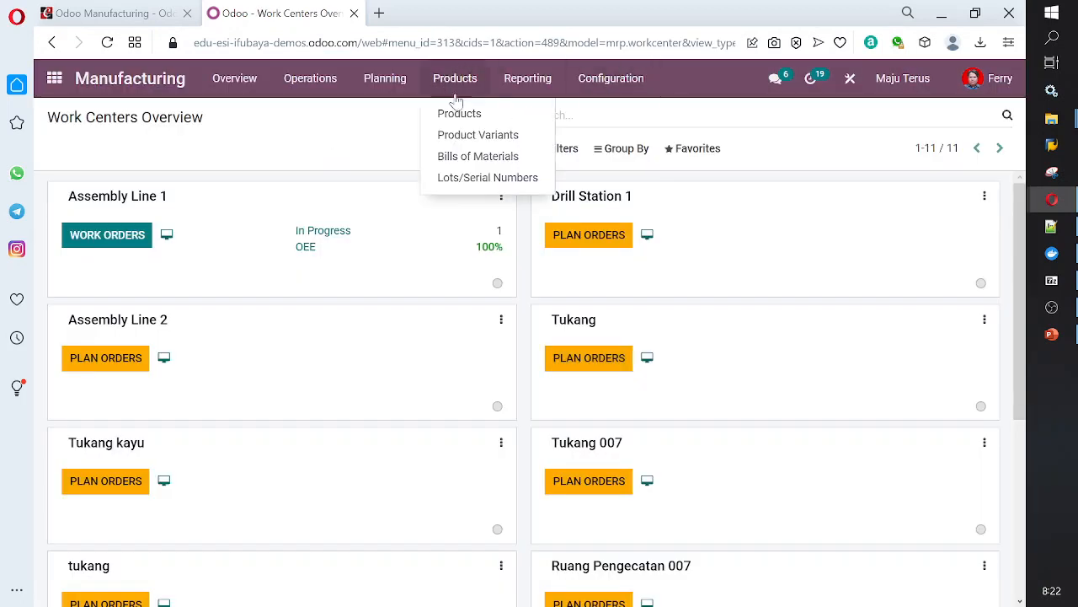
{"action": "left_click", "coordinate": [486, 163]}
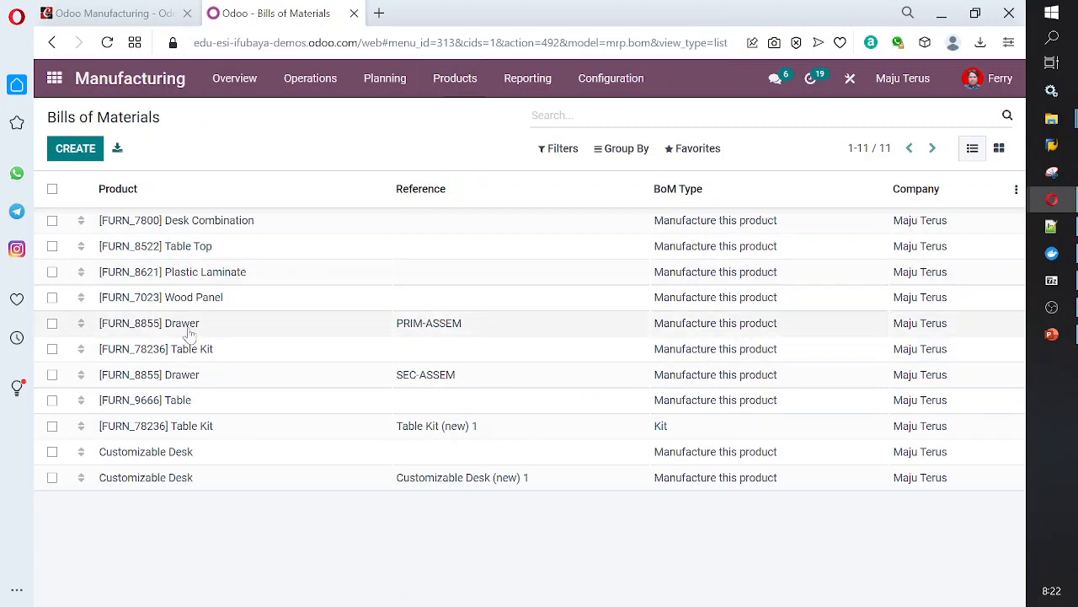
{"action": "left_click", "coordinate": [160, 408]}
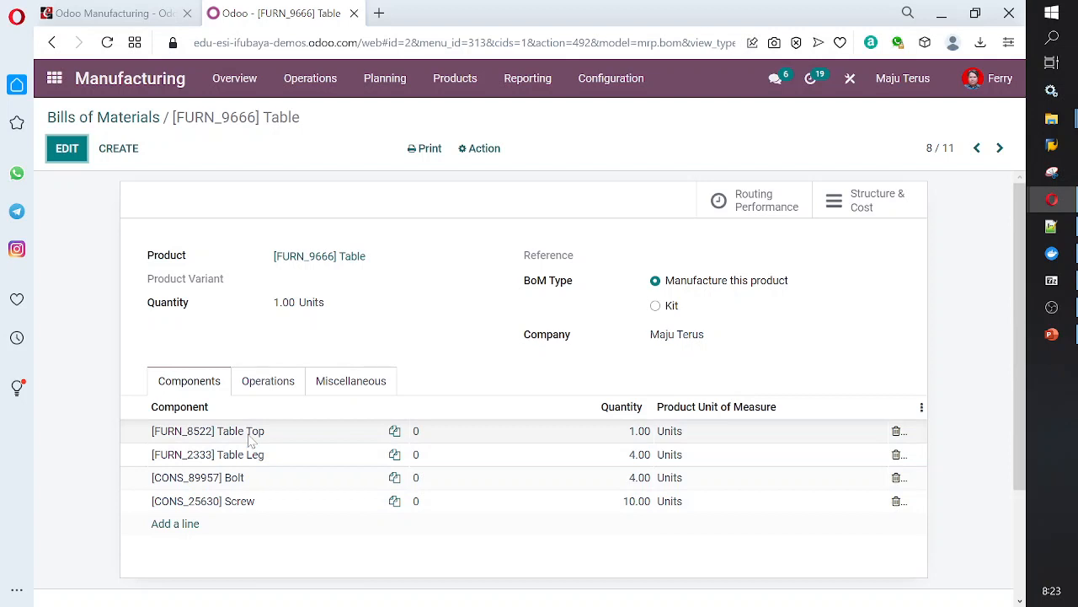
{"action": "double_click", "coordinate": [238, 503]}
{"action": "left_click", "coordinate": [238, 505]}
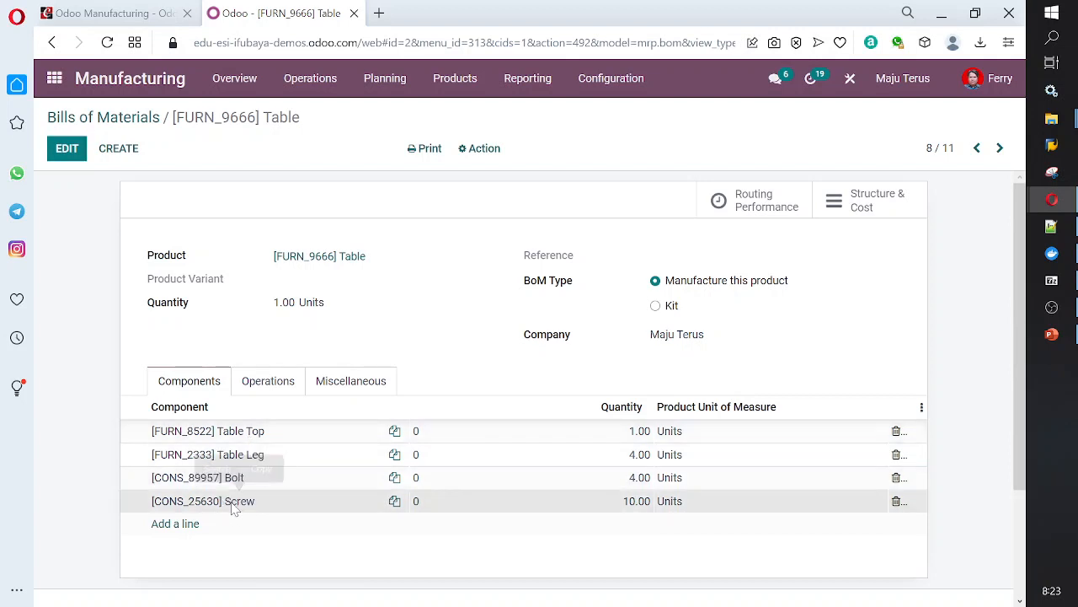
{"action": "left_click_drag", "start_coordinate": [153, 501], "coordinate": [255, 502]}
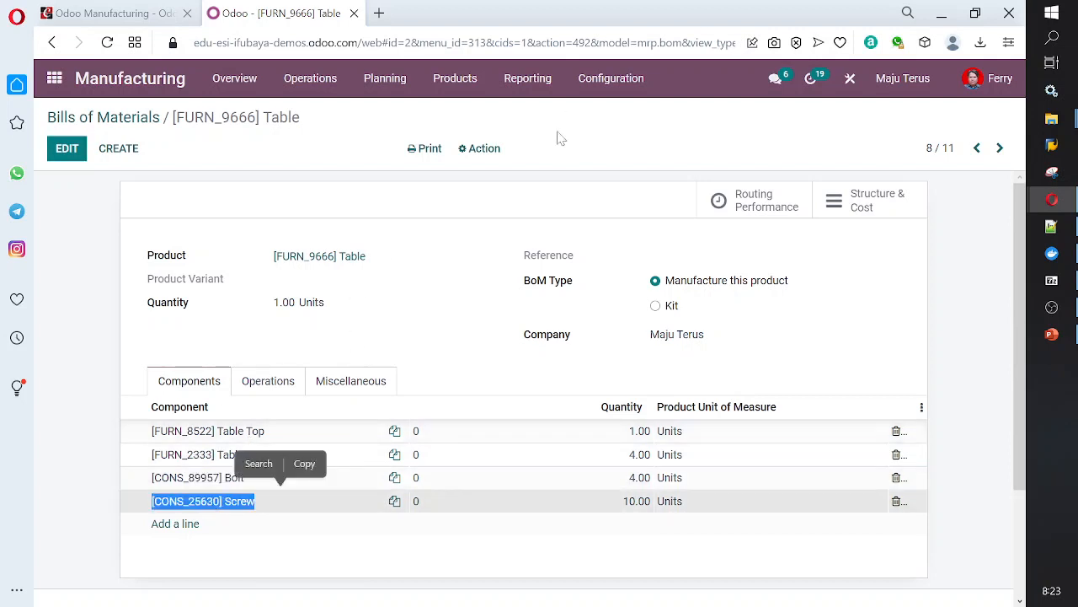
Search the Manufacturing products for "screw" and open the [CONS_25630] Screw product.
{"action": "left_click", "coordinate": [452, 96]}
{"action": "left_click", "coordinate": [469, 114]}
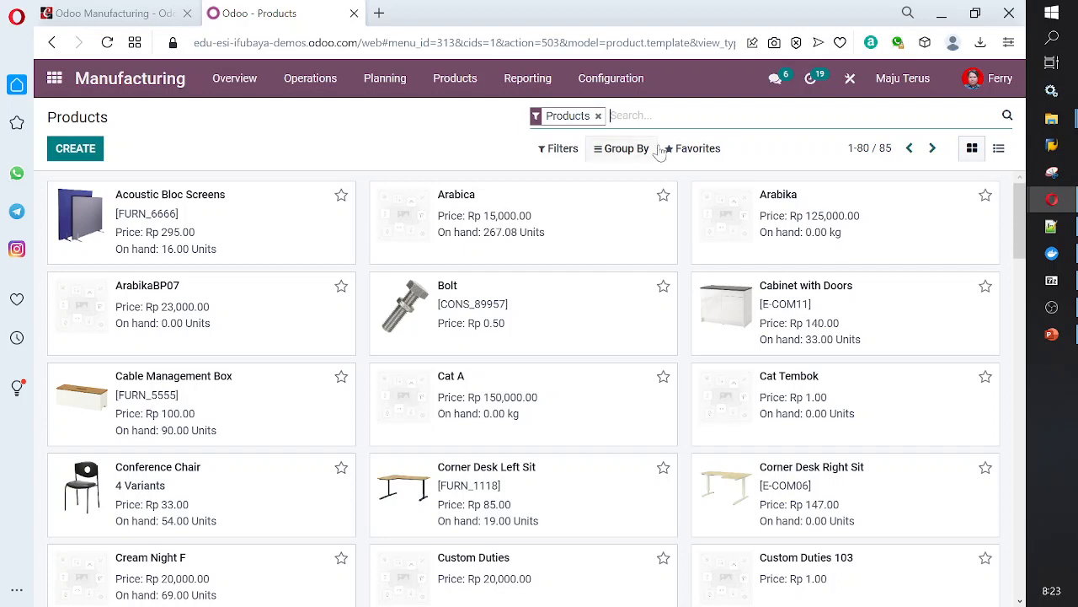
{"action": "type", "text": "scre"}
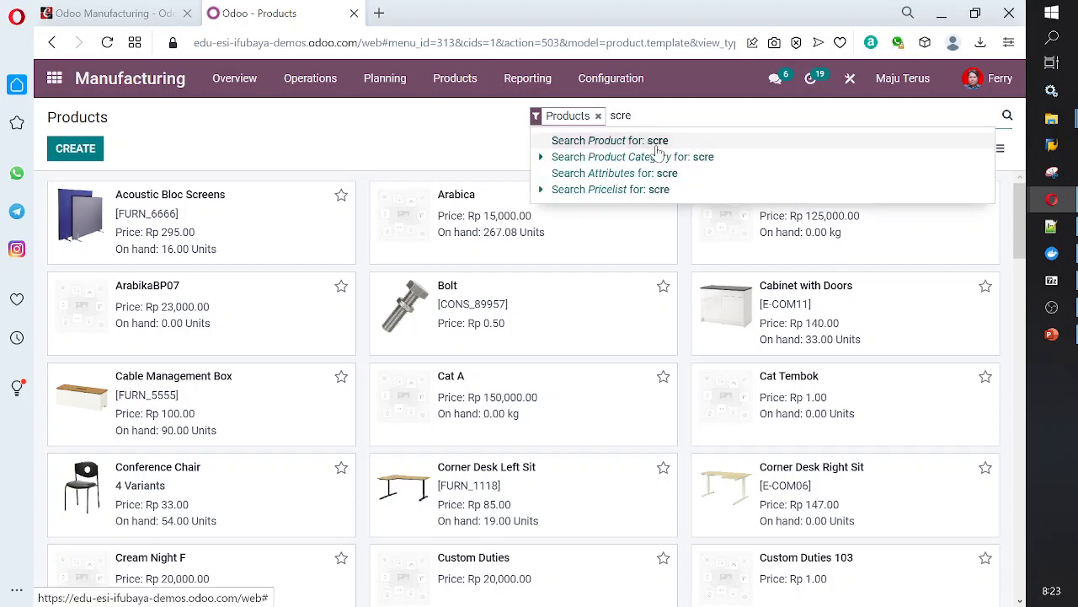
{"action": "type", "text": "w"}
{"action": "key", "text": "Return"}
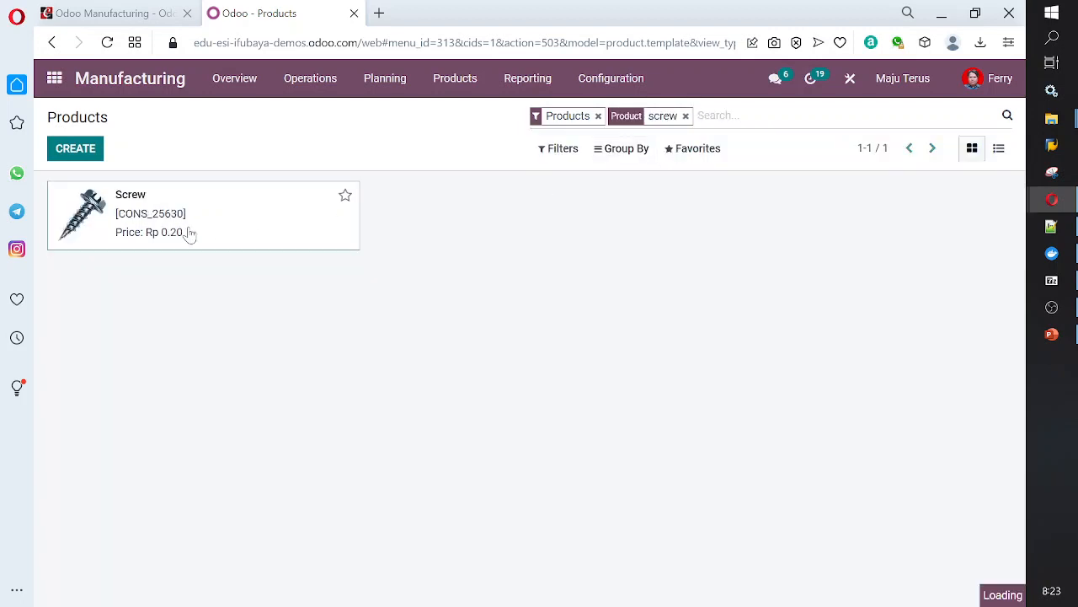
{"action": "left_click", "coordinate": [188, 233]}
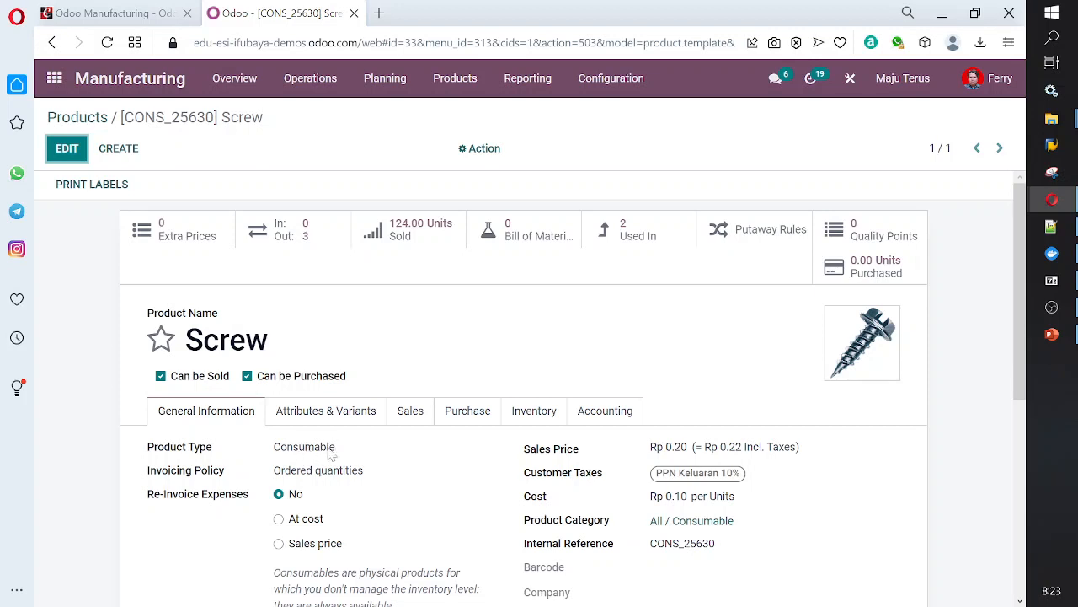
Duplicate the Screw product and name the copy A.
{"action": "scroll", "coordinate": [373, 469], "scroll_direction": "down", "scroll_amount": 4}
{"action": "scroll", "coordinate": [373, 469], "scroll_direction": "up", "scroll_amount": 4}
{"action": "left_click", "coordinate": [487, 149]}
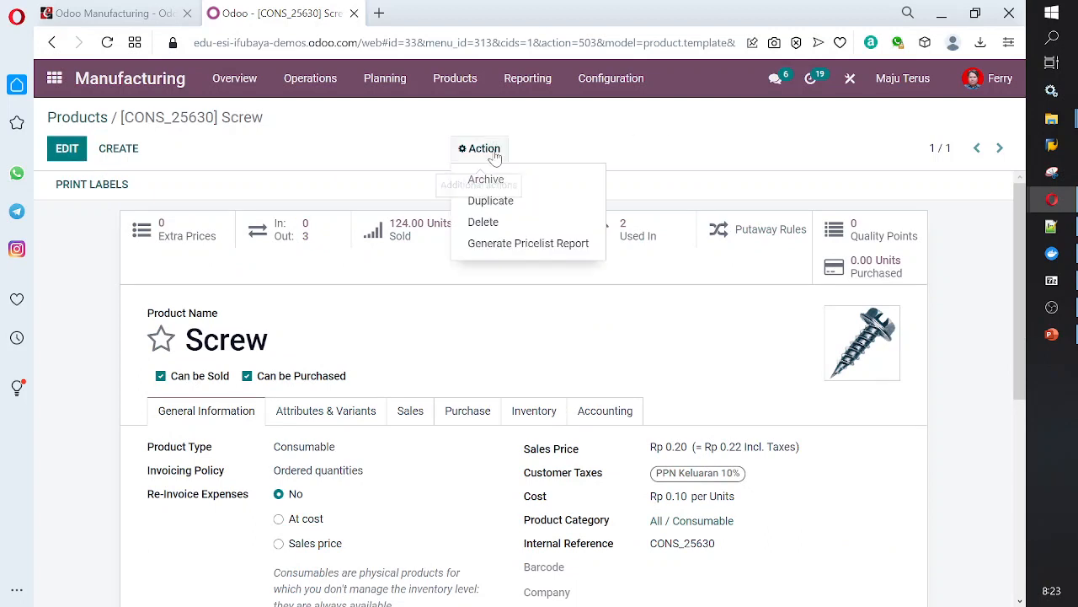
{"action": "left_click", "coordinate": [548, 208]}
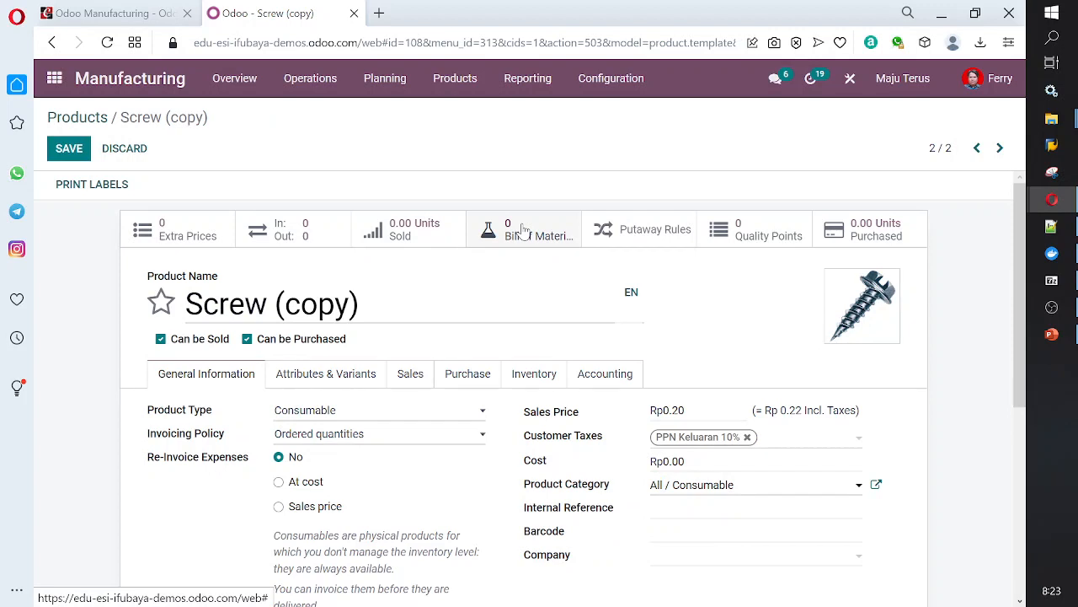
{"action": "left_click_drag", "start_coordinate": [373, 305], "coordinate": [5, 306]}
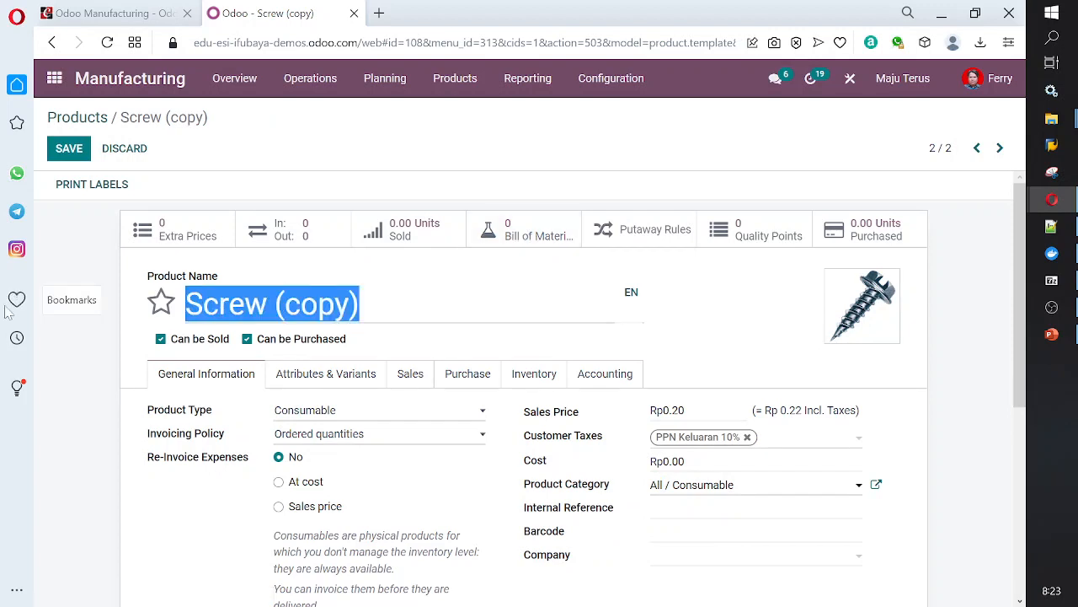
{"action": "type", "text": "A"}
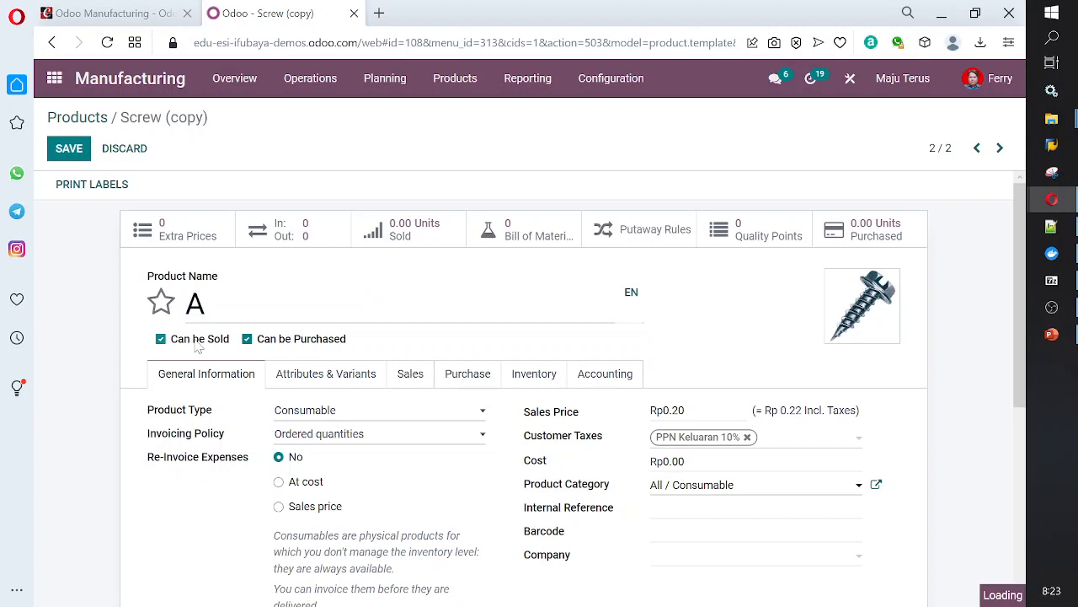
Make product A not sellable and set its product type to Storable Product.
{"action": "left_click", "coordinate": [200, 341]}
{"action": "scroll", "coordinate": [379, 350], "scroll_direction": "down", "scroll_amount": 1}
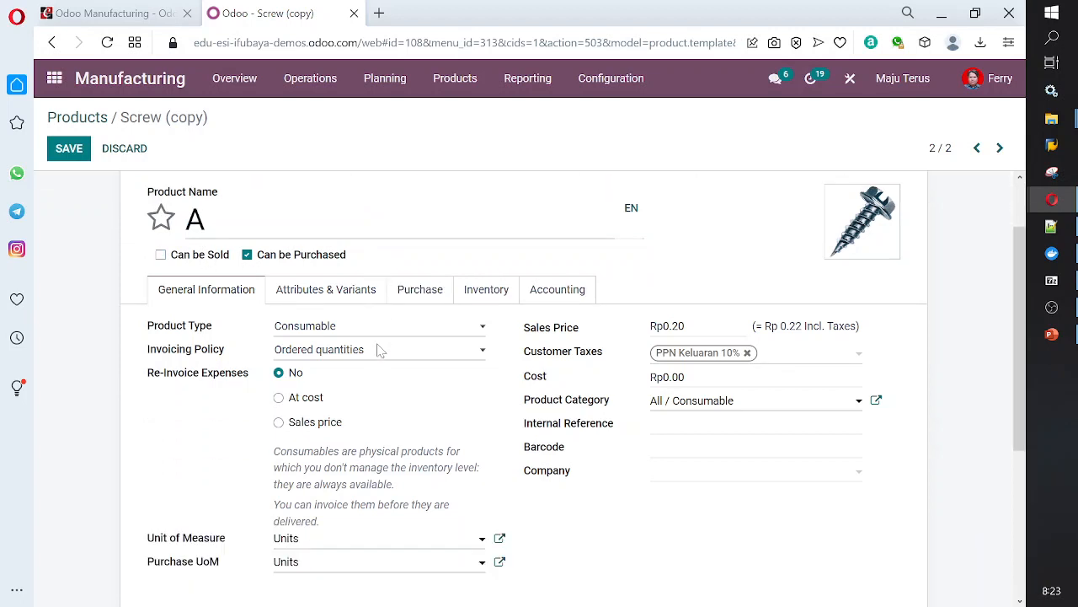
{"action": "left_click", "coordinate": [328, 328]}
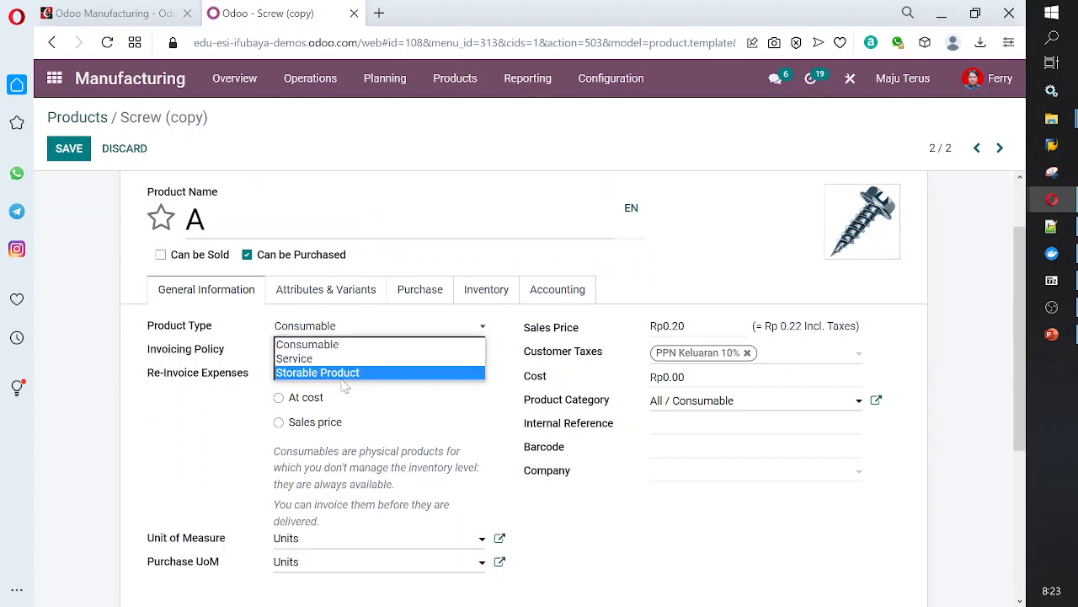
{"action": "left_click", "coordinate": [337, 373]}
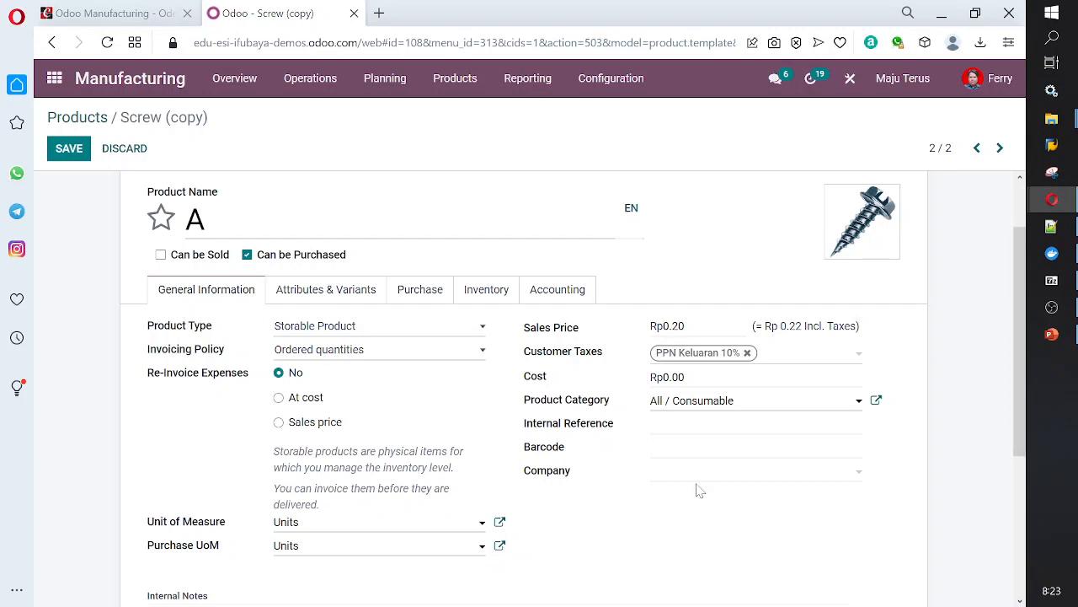
Remove the screw picture from product A.
{"action": "left_click", "coordinate": [686, 377]}
{"action": "left_click_drag", "start_coordinate": [686, 377], "coordinate": [628, 379]}
{"action": "mouse_move", "coordinate": [857, 254]}
{"action": "left_click", "coordinate": [886, 197]}
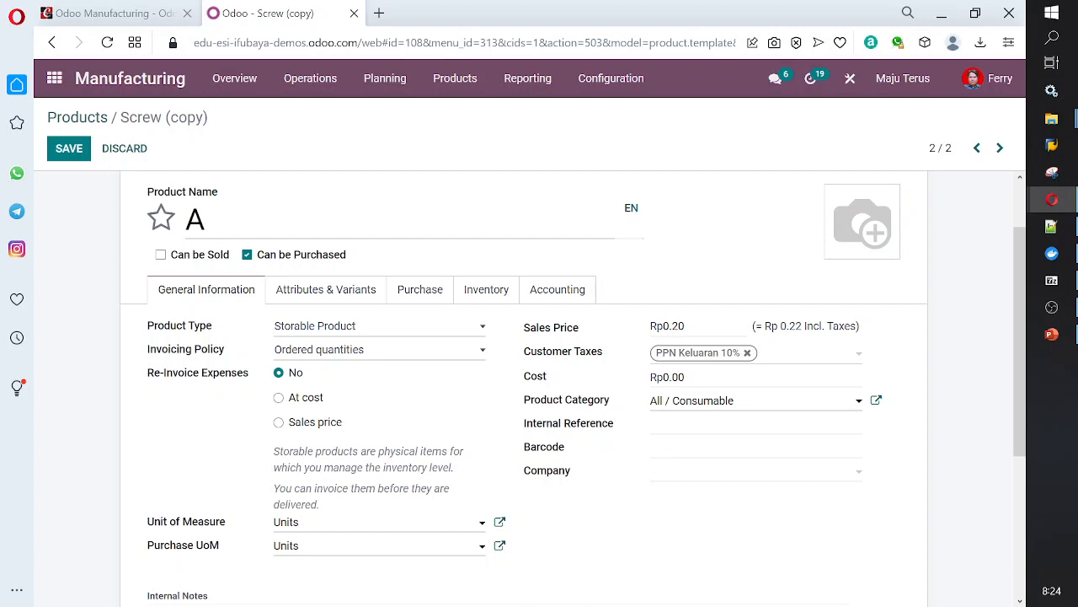
Set product A's cost to Rp 2000 and save the product.
{"action": "left_click", "coordinate": [663, 384]}
{"action": "key", "text": "shift+End"}
{"action": "key", "text": "BackSpace"}
{"action": "key", "text": "Tab"}
{"action": "key", "text": "Tab"}
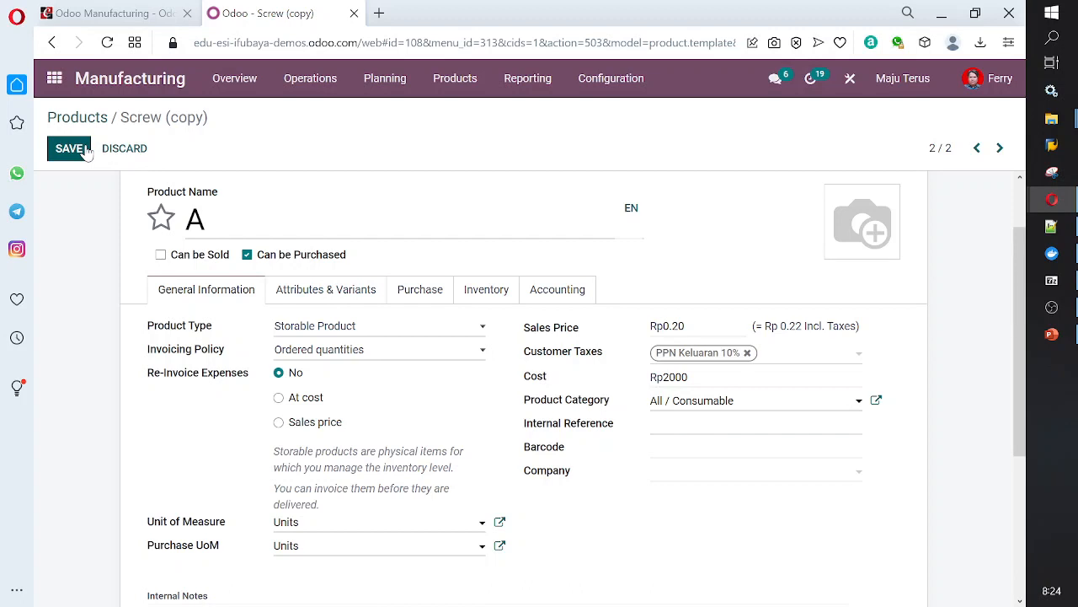
{"action": "scroll", "coordinate": [296, 290], "scroll_direction": "down", "scroll_amount": 3}
{"action": "scroll", "coordinate": [294, 289], "scroll_direction": "up", "scroll_amount": 4}
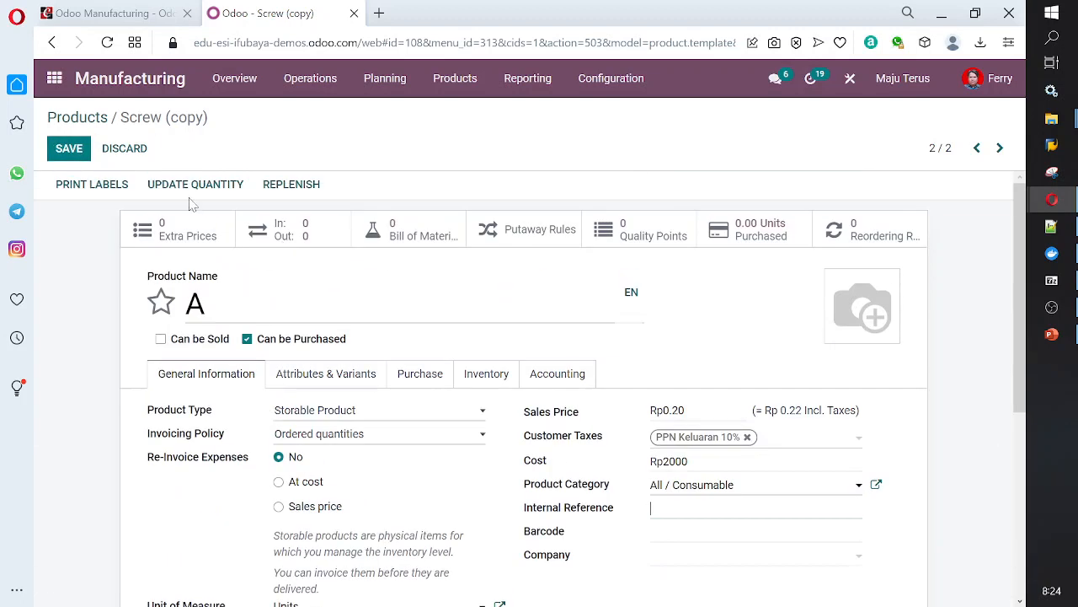
{"action": "left_click", "coordinate": [72, 151]}
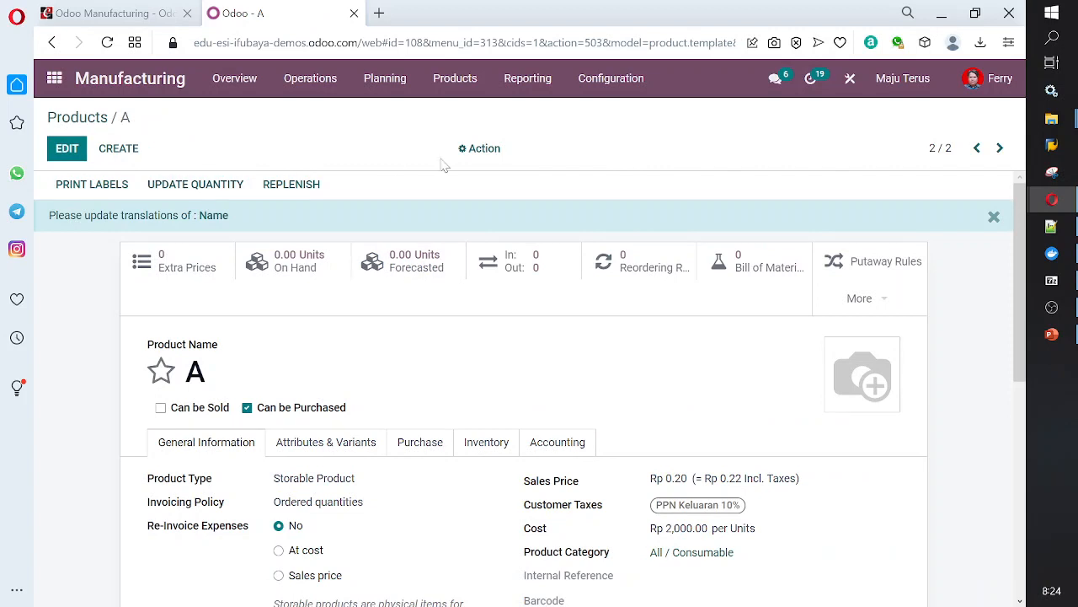
{"action": "left_click", "coordinate": [484, 152]}
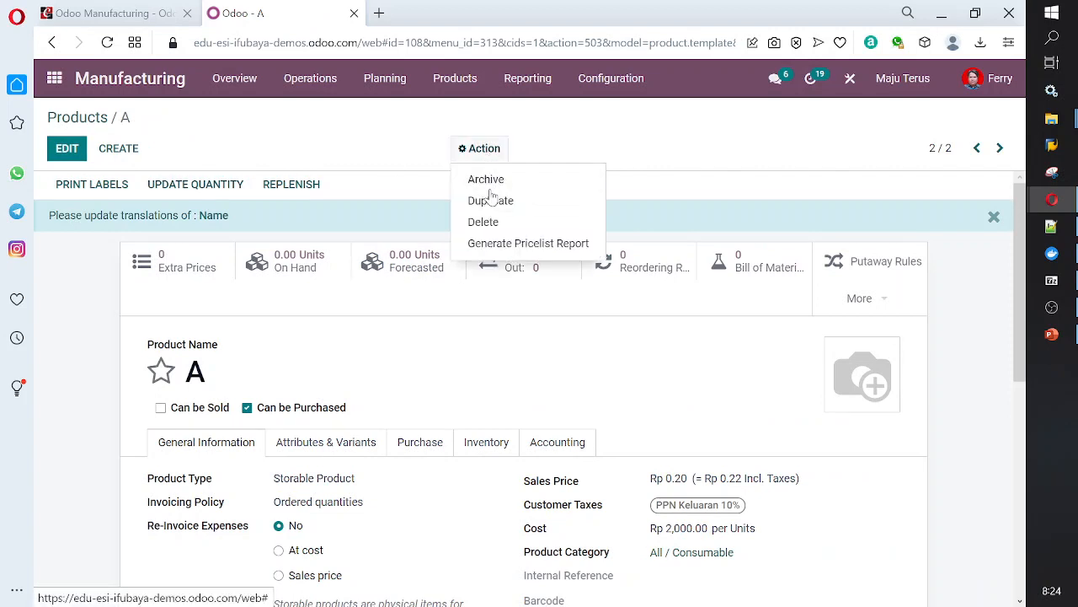
{"action": "left_click", "coordinate": [487, 180]}
{"action": "left_click", "coordinate": [347, 192]}
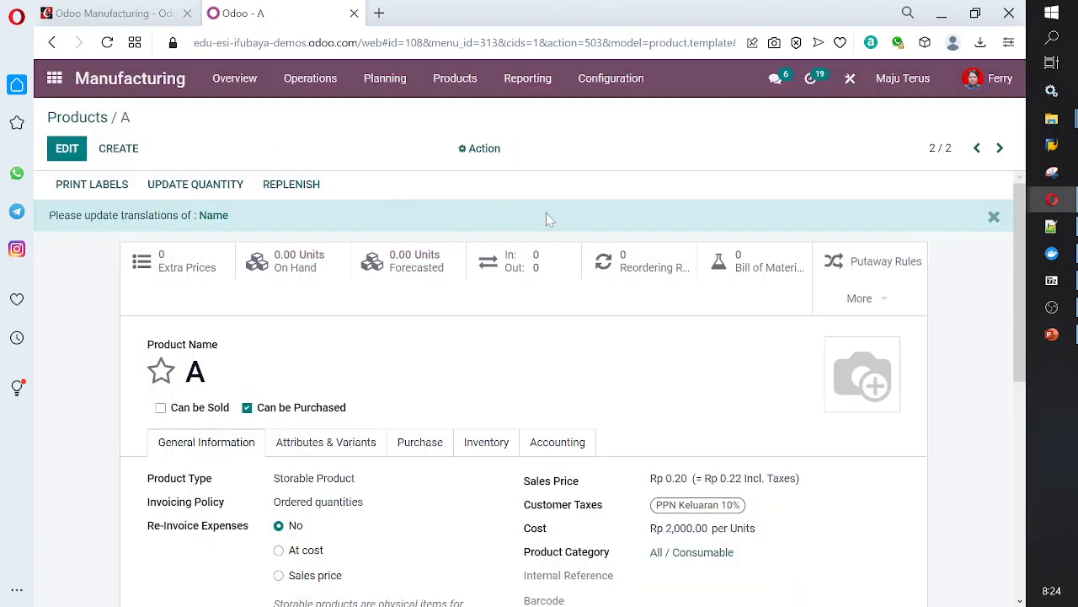
Duplicate product A and name the copy B.
{"action": "left_click", "coordinate": [479, 149]}
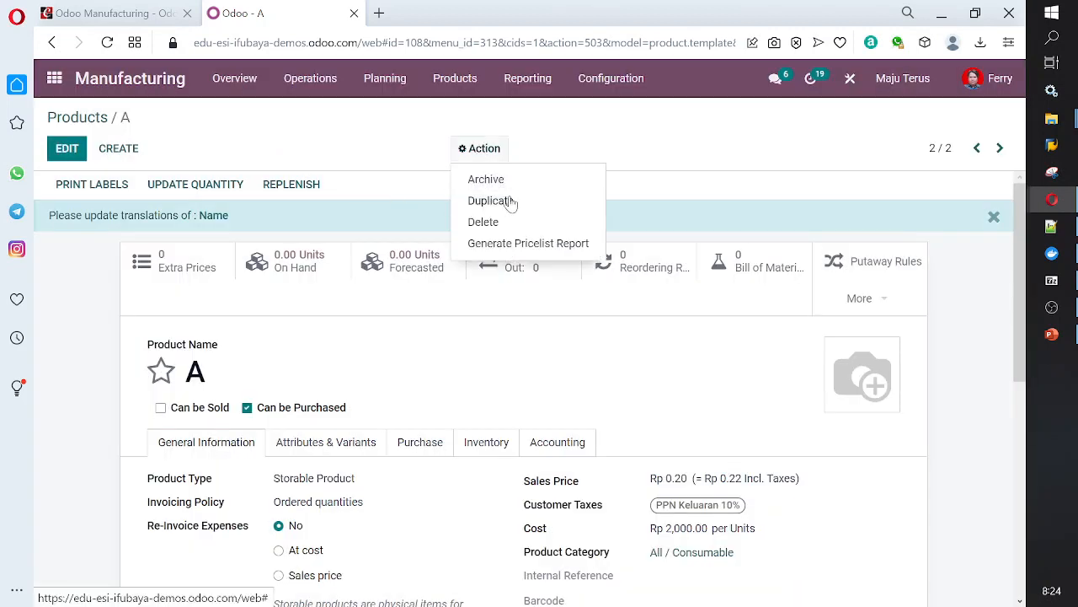
{"action": "left_click", "coordinate": [491, 201]}
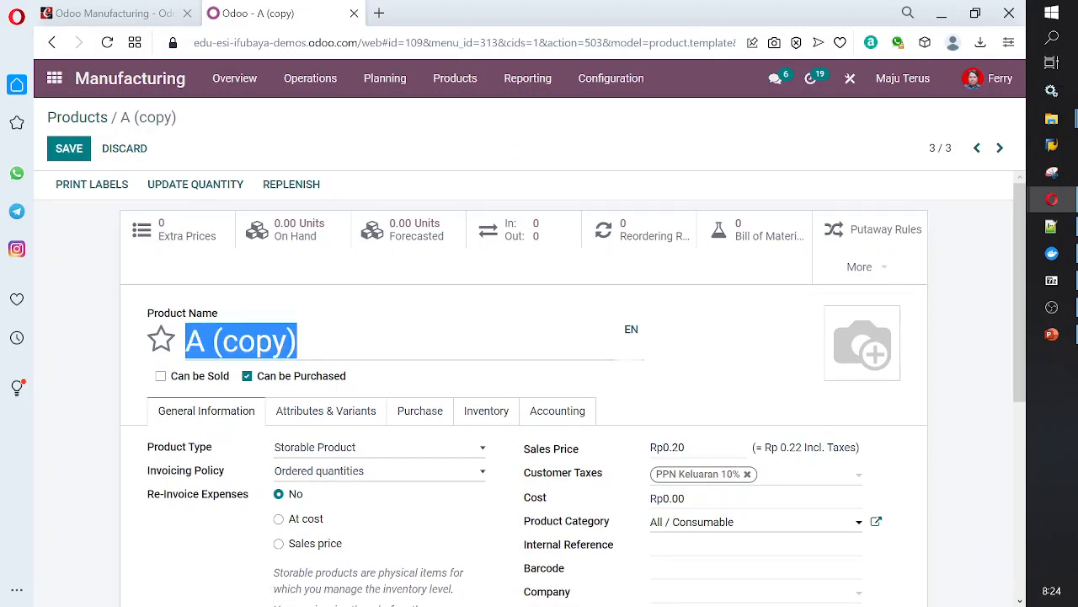
{"action": "type", "text": "B"}
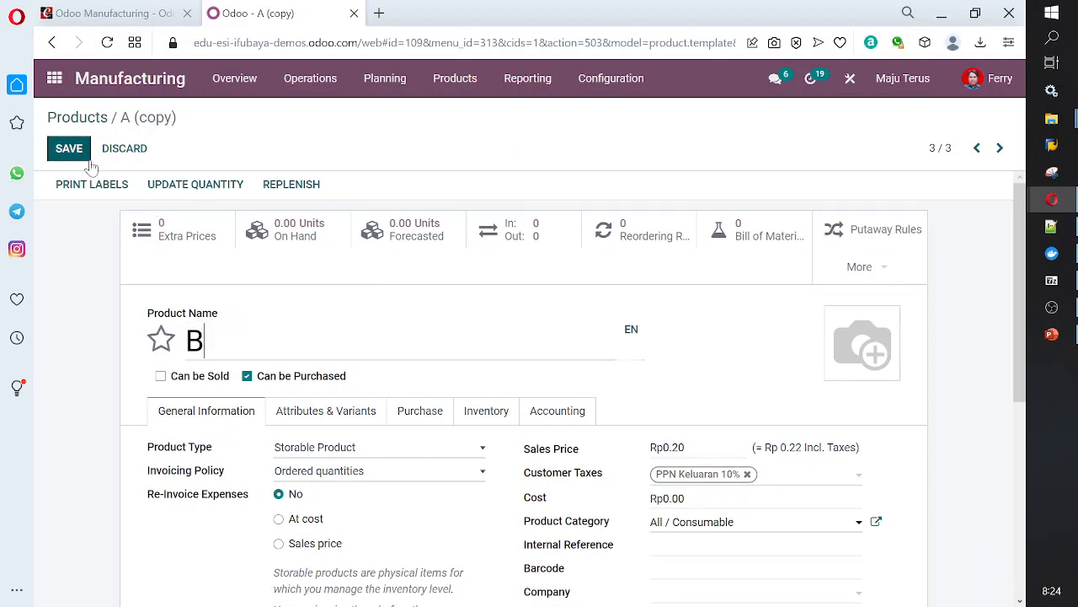
Set product B's cost to Rp 1000.
{"action": "left_click_drag", "start_coordinate": [651, 498], "coordinate": [664, 499]}
{"action": "left_click", "coordinate": [689, 499]}
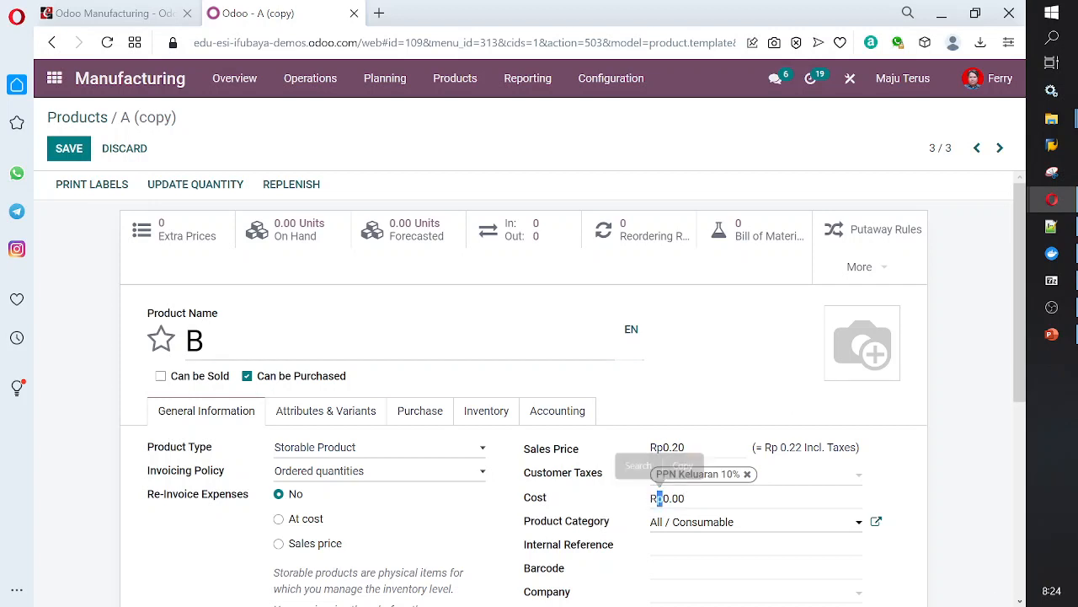
{"action": "left_click", "coordinate": [688, 499]}
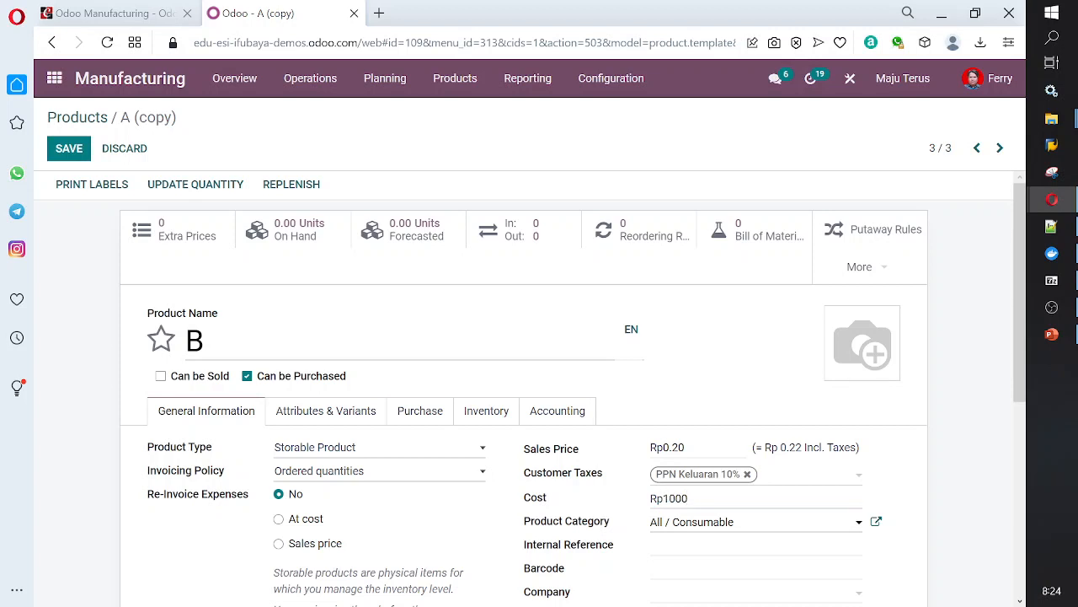
Save product B and duplicate it as a new product named C.
{"action": "left_click", "coordinate": [80, 149]}
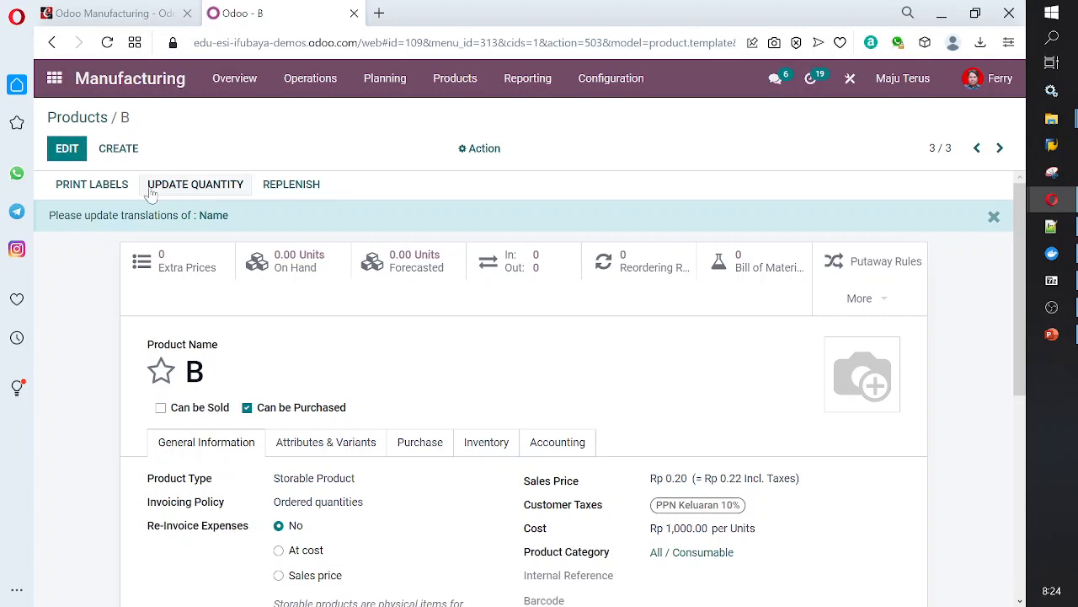
{"action": "left_click", "coordinate": [479, 151]}
{"action": "left_click", "coordinate": [489, 198]}
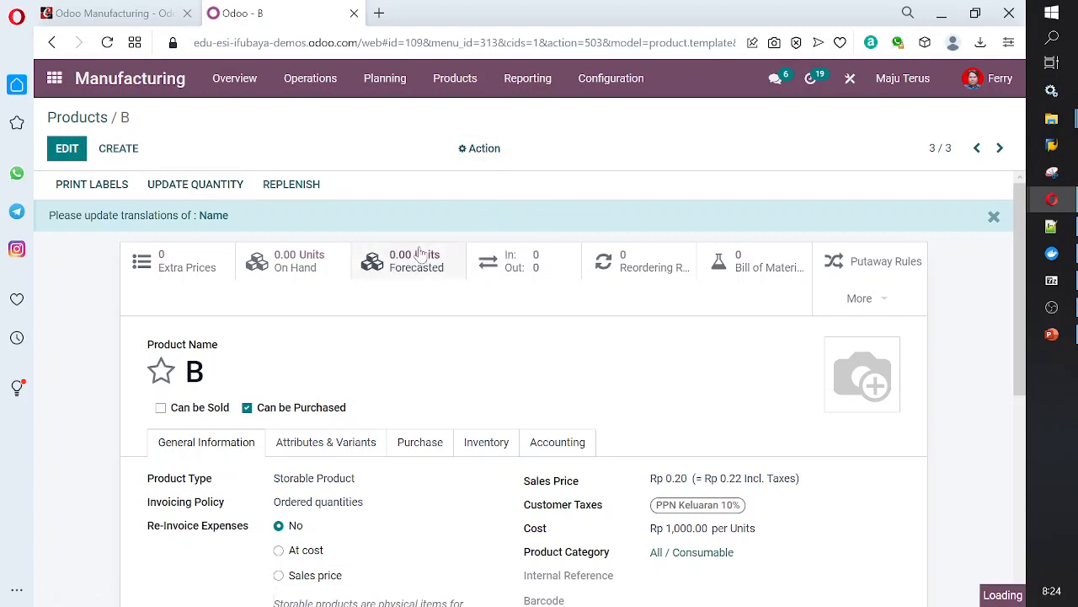
{"action": "left_click_drag", "start_coordinate": [296, 341], "coordinate": [120, 342]}
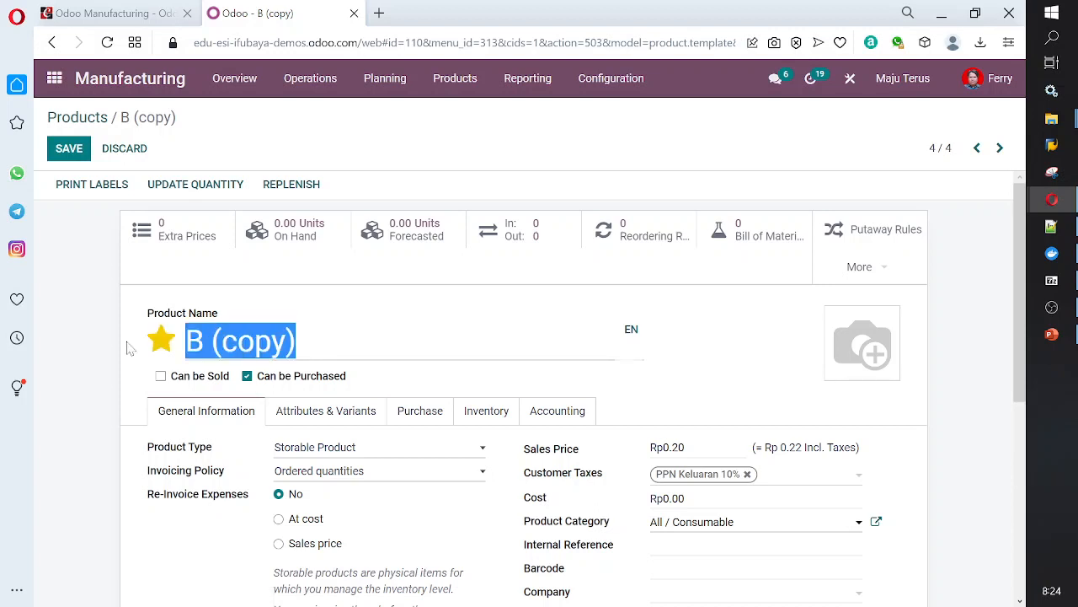
{"action": "type", "text": "C"}
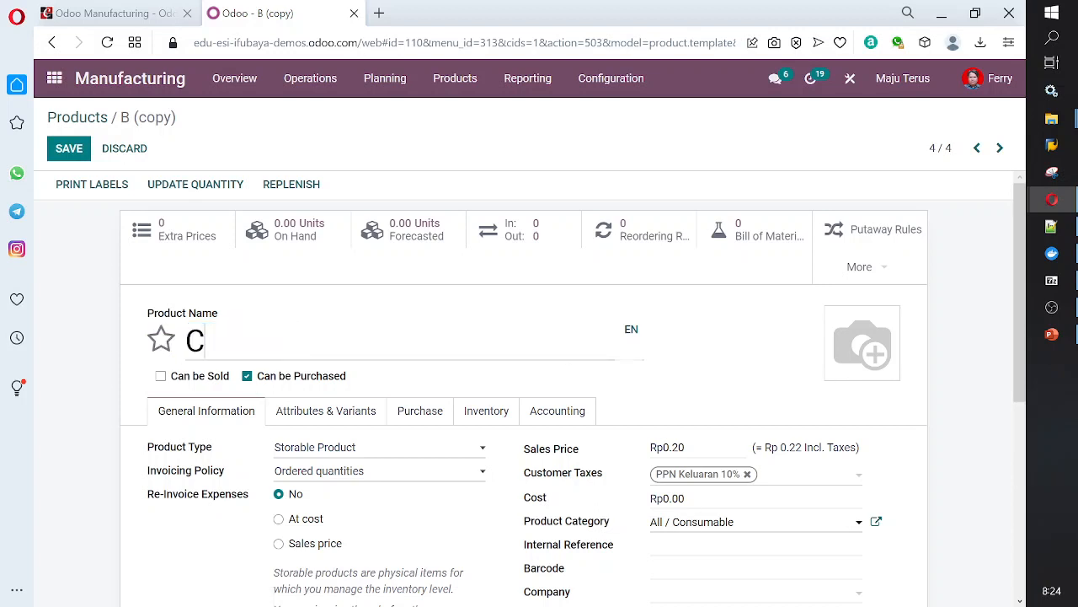
Set product C's cost to Rp 3000 and save the product.
{"action": "left_click", "coordinate": [685, 498]}
{"action": "left_click_drag", "start_coordinate": [685, 498], "coordinate": [661, 498]}
{"action": "type", "text": "3000"}
{"action": "left_click", "coordinate": [69, 157]}
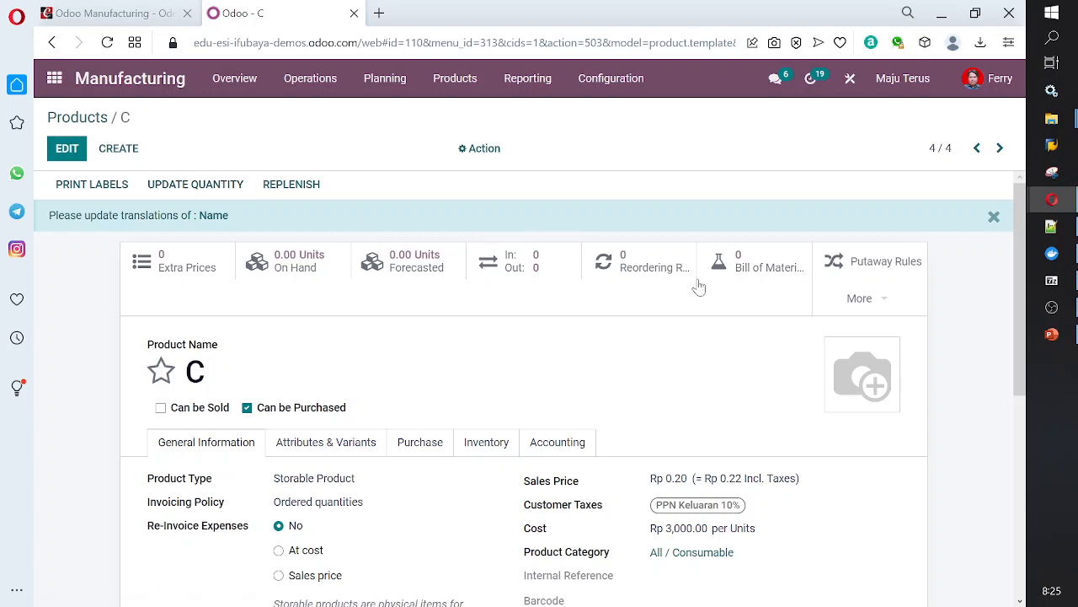
Go to product A and add a stock quantity line at the location SBY/Lokasi A1/Stock, found by searching for sby.
{"action": "left_click", "coordinate": [982, 155]}
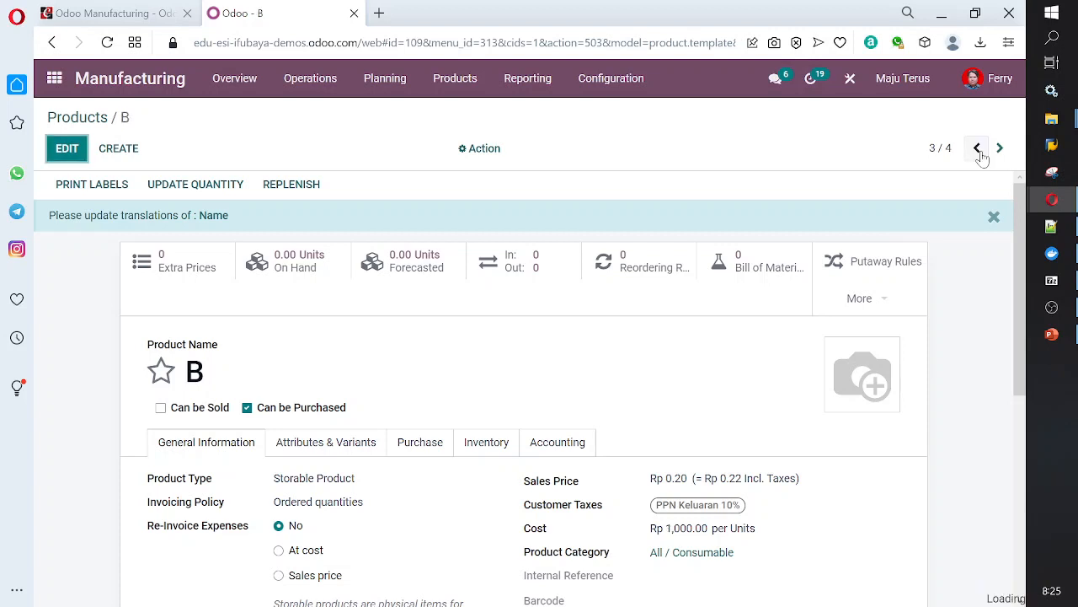
{"action": "left_click", "coordinate": [979, 151]}
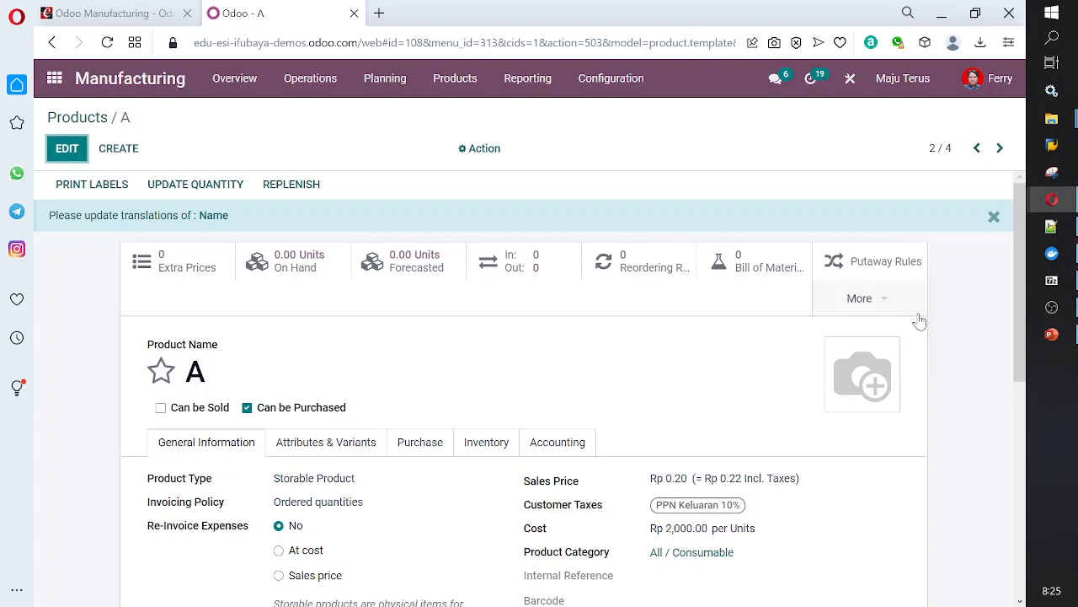
{"action": "left_click", "coordinate": [208, 184]}
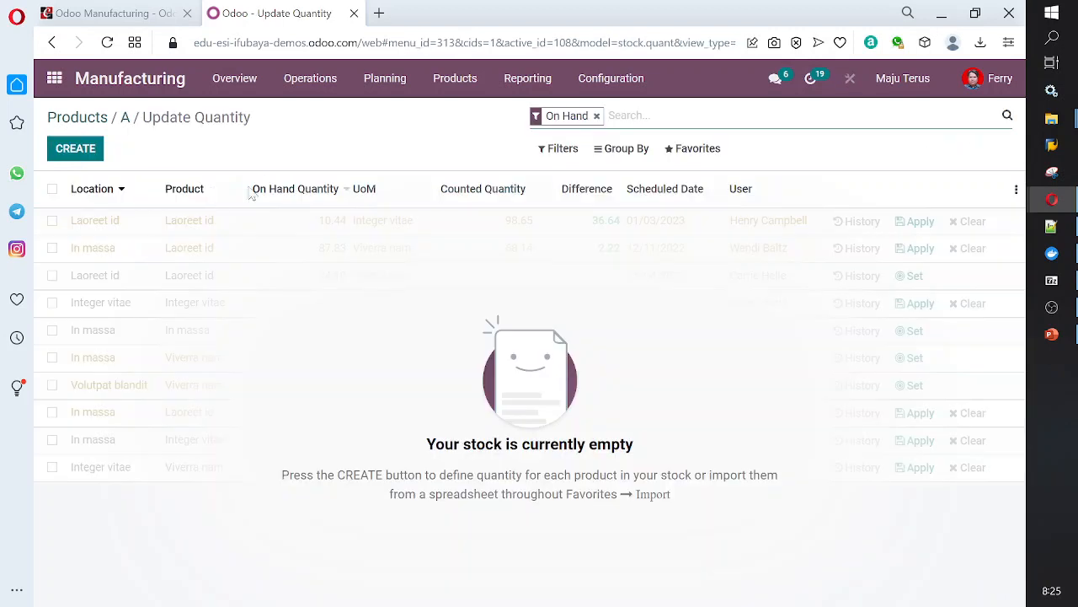
{"action": "left_click", "coordinate": [88, 152]}
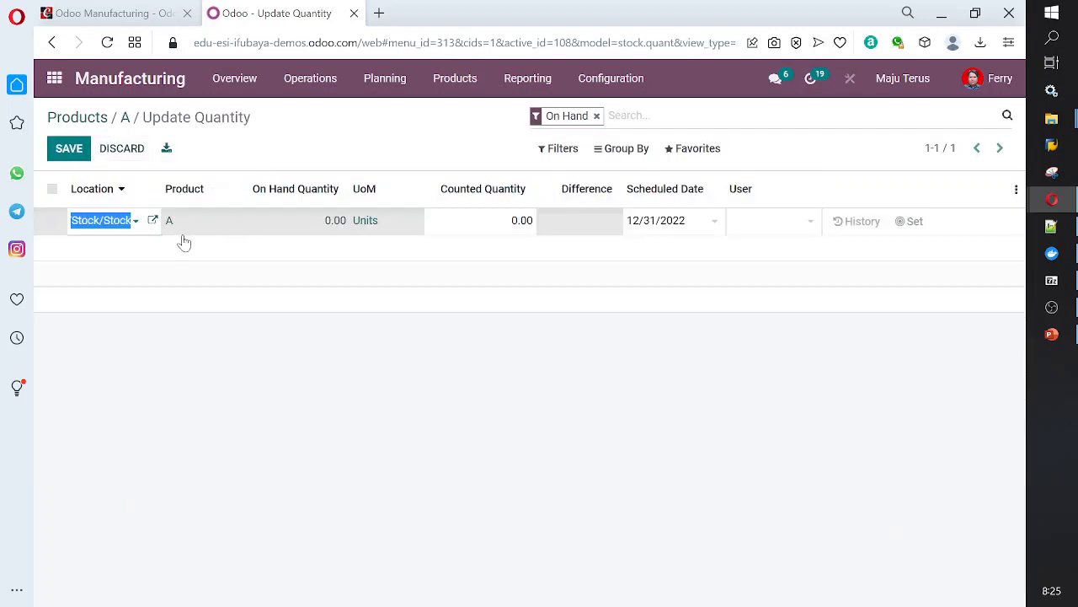
{"action": "left_click", "coordinate": [135, 222]}
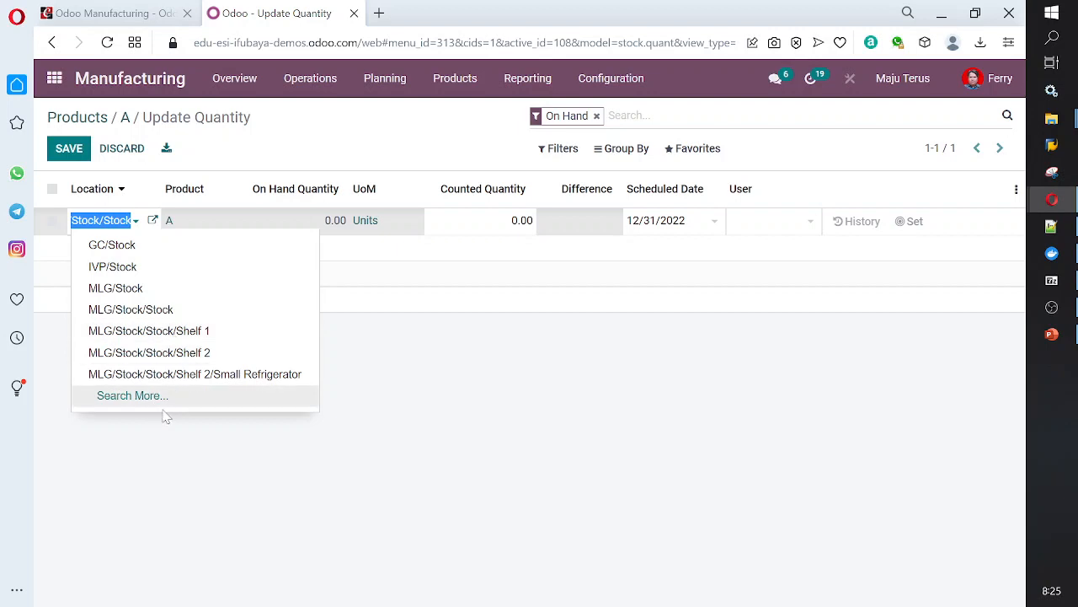
{"action": "left_click", "coordinate": [140, 396]}
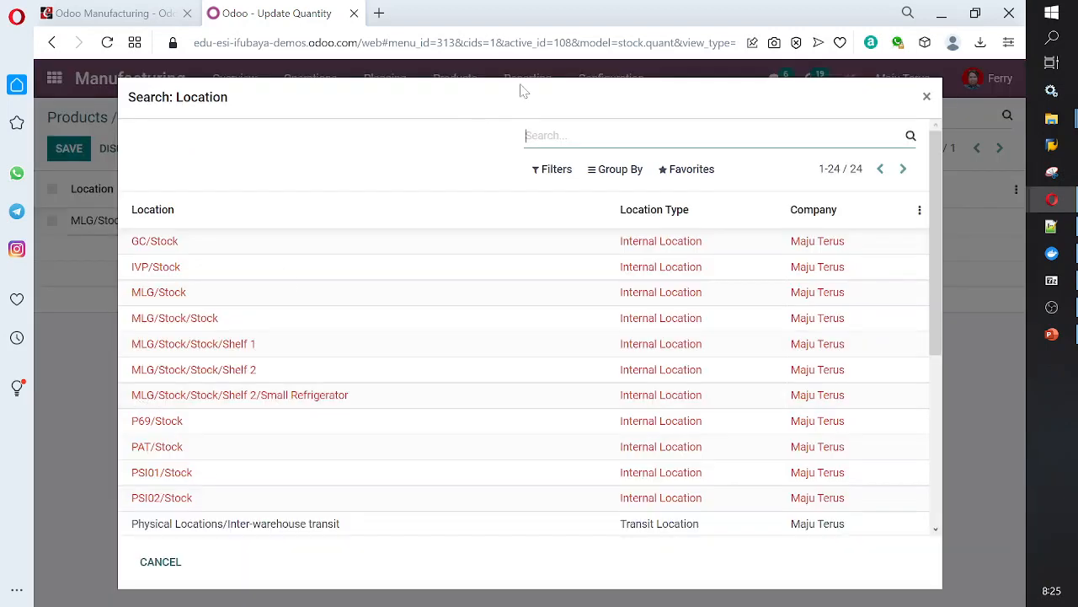
{"action": "type", "text": "sby"}
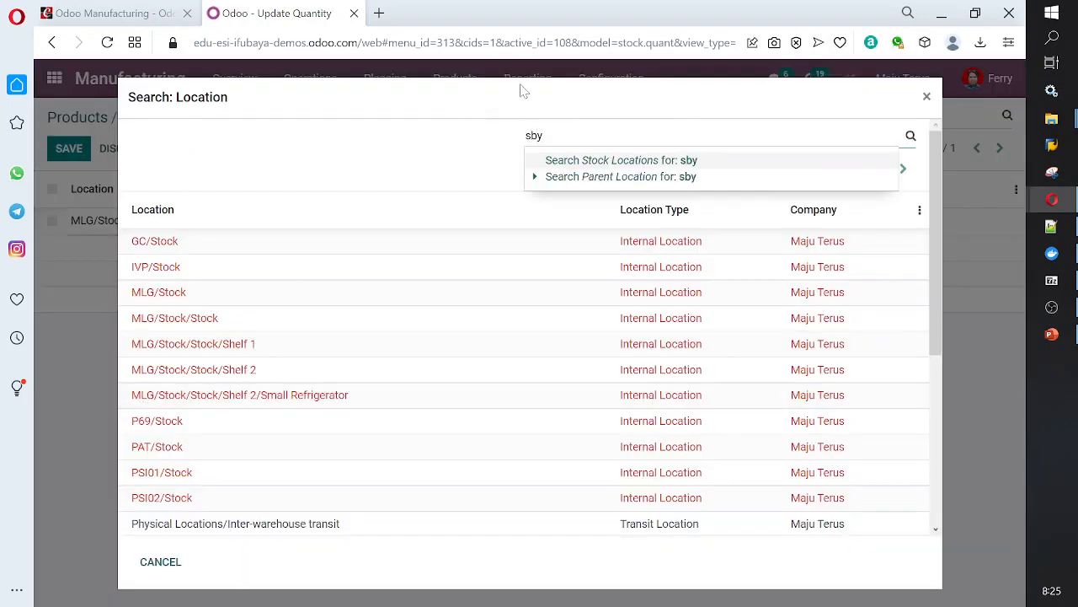
{"action": "key", "text": "Return"}
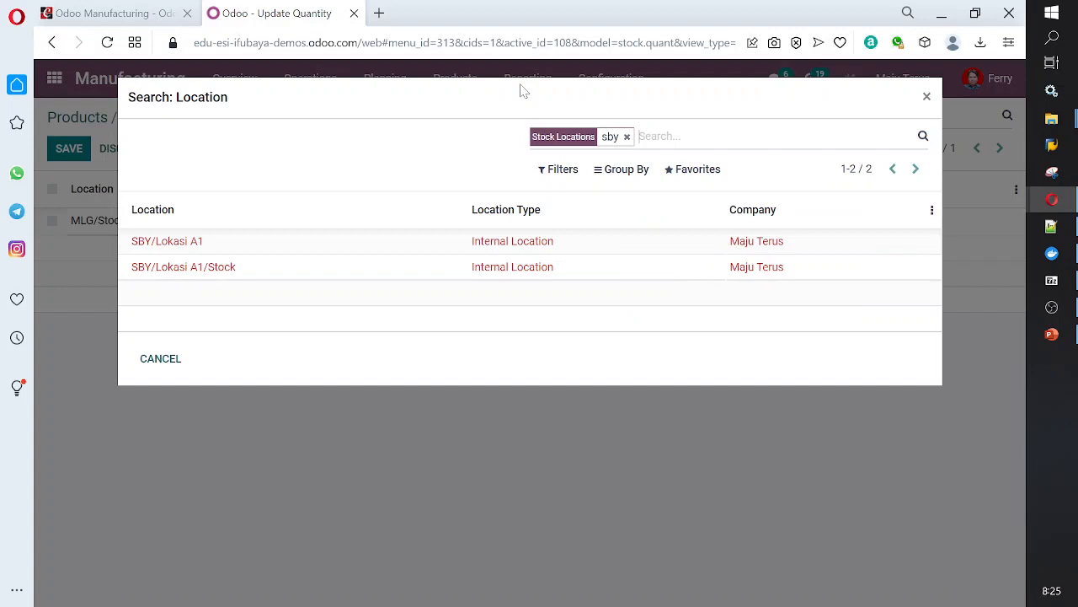
{"action": "left_click", "coordinate": [499, 268]}
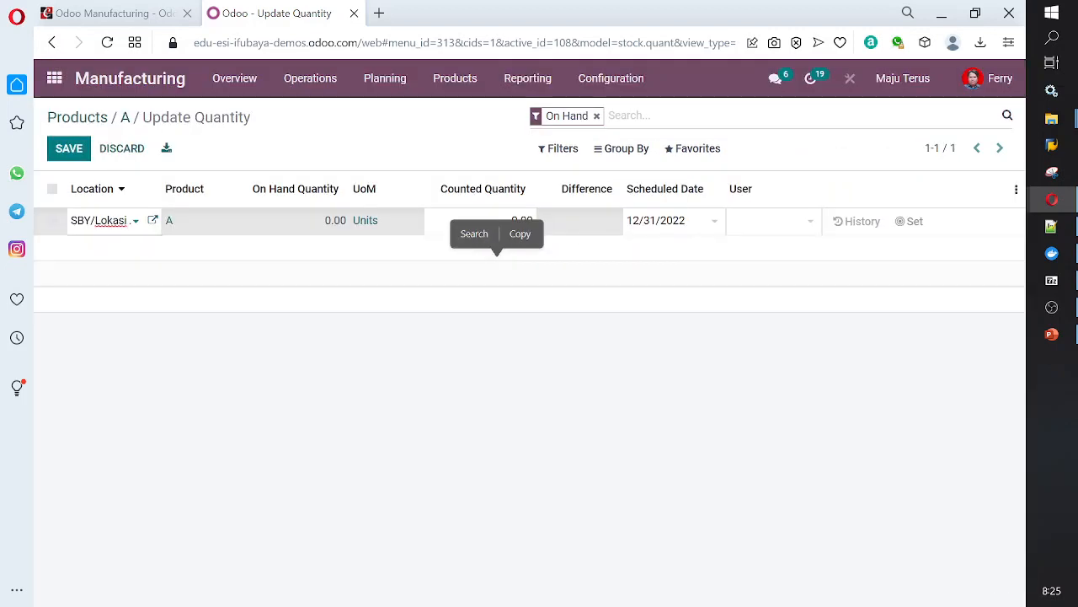
Set product A's counted quantity to 1000, apply it to the stock and return to the product form.
{"action": "type", "text": "1000"}
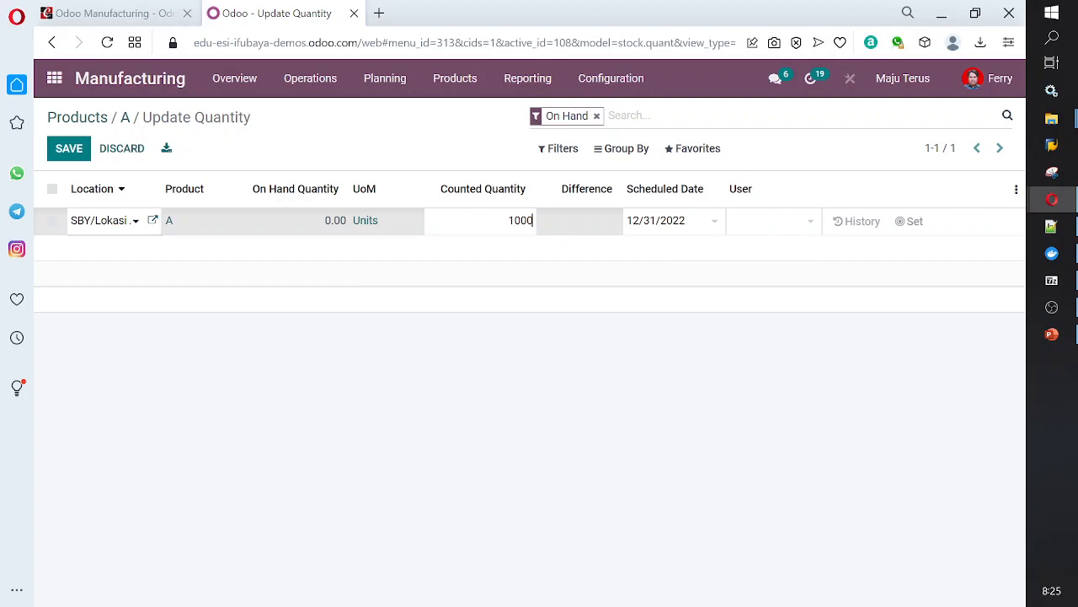
{"action": "key", "text": "Return"}
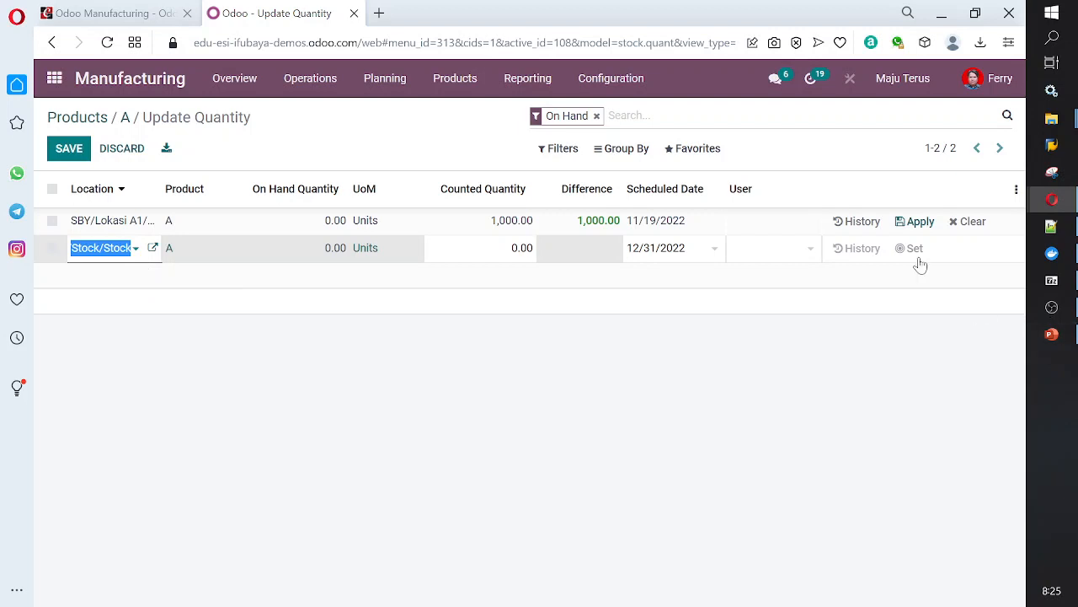
{"action": "left_click", "coordinate": [920, 226]}
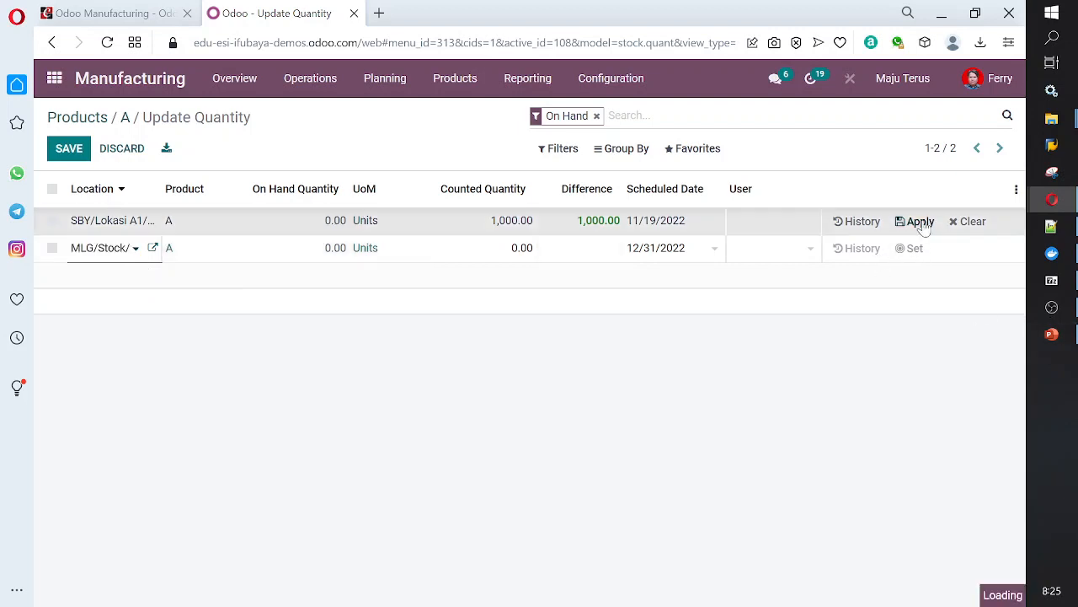
{"action": "left_click", "coordinate": [125, 120]}
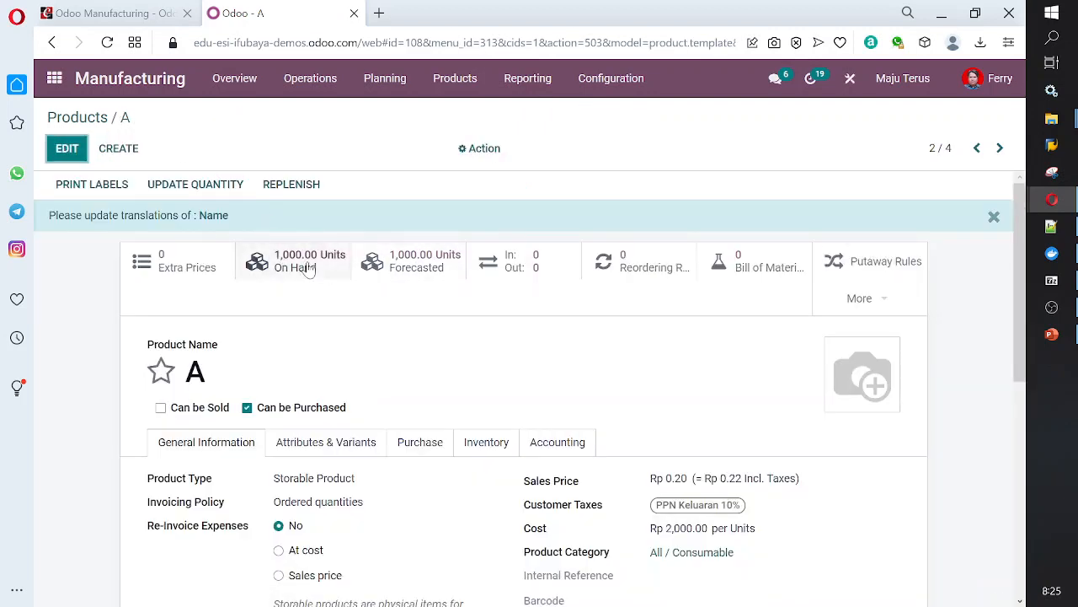
{"action": "scroll", "coordinate": [687, 439], "scroll_direction": "down", "scroll_amount": 1}
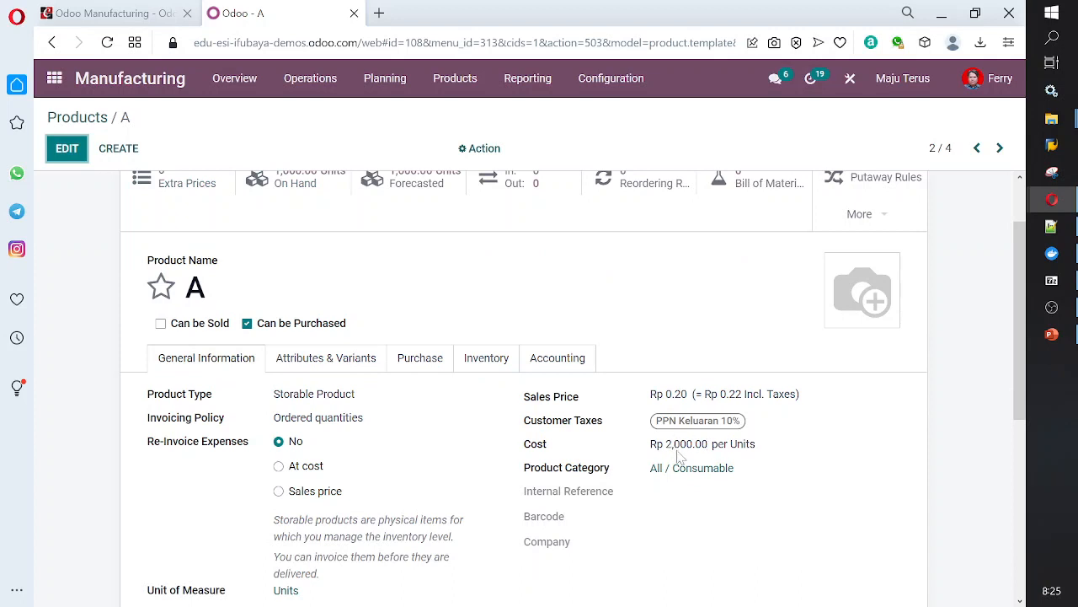
Go to product B and add a stock quantity line at the location SBY/Lokasi A1/Stock, found by searching for sby.
{"action": "left_click", "coordinate": [1000, 148]}
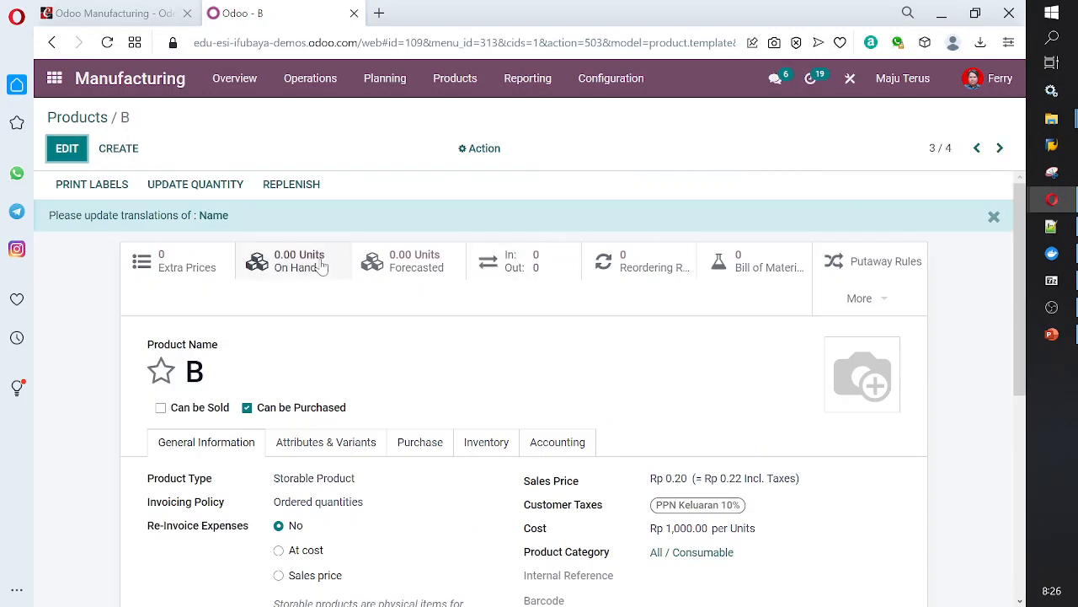
{"action": "left_click", "coordinate": [187, 189]}
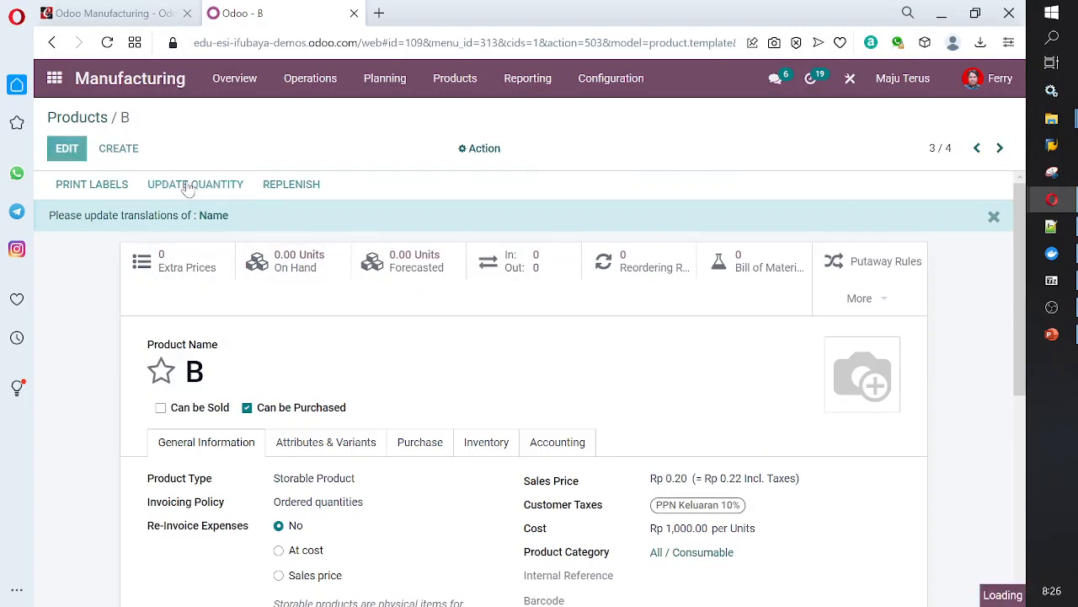
{"action": "left_click", "coordinate": [75, 148]}
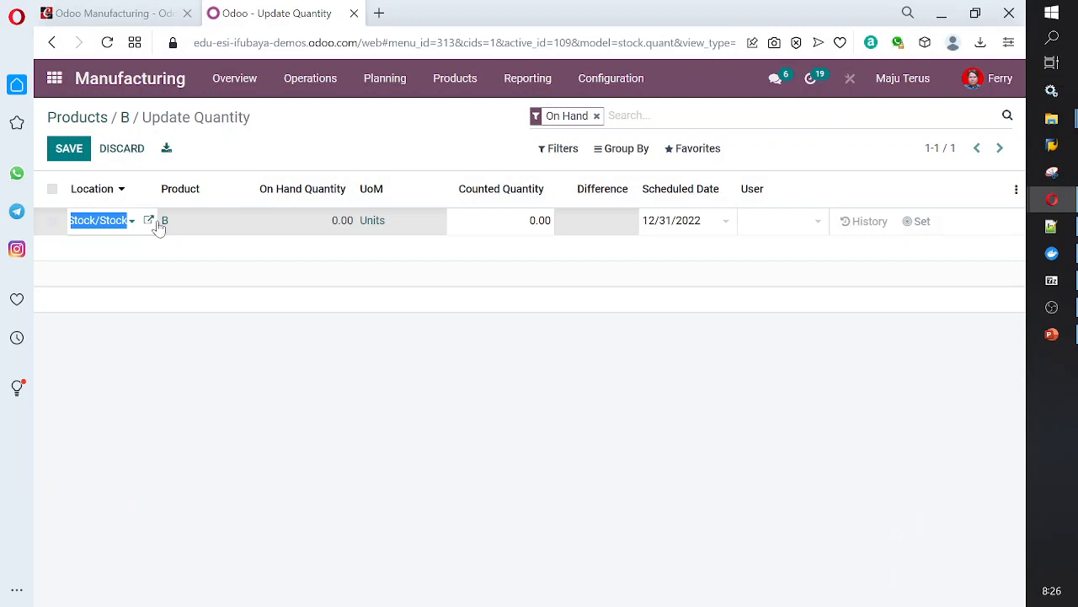
{"action": "left_click", "coordinate": [132, 220]}
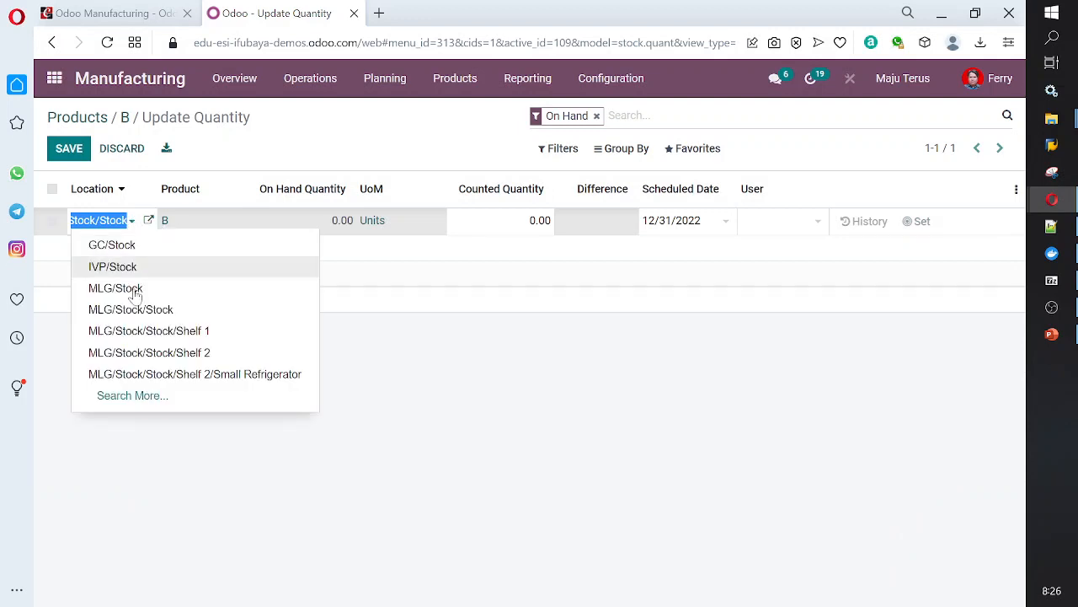
{"action": "left_click", "coordinate": [149, 398]}
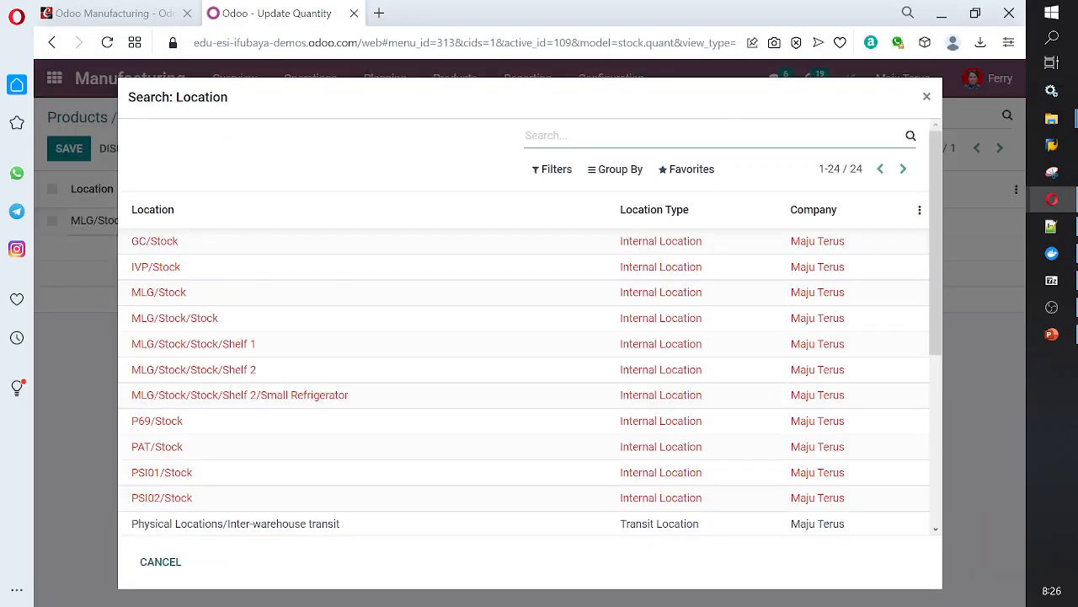
{"action": "type", "text": "s"}
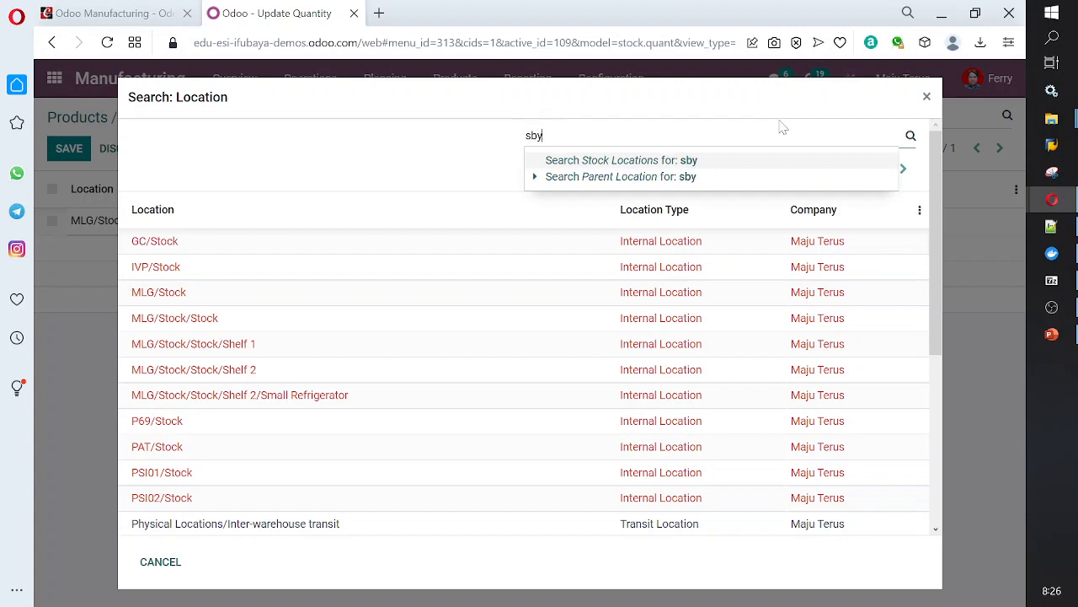
{"action": "type", "text": "by"}
{"action": "key", "text": "Return"}
{"action": "left_click", "coordinate": [244, 268]}
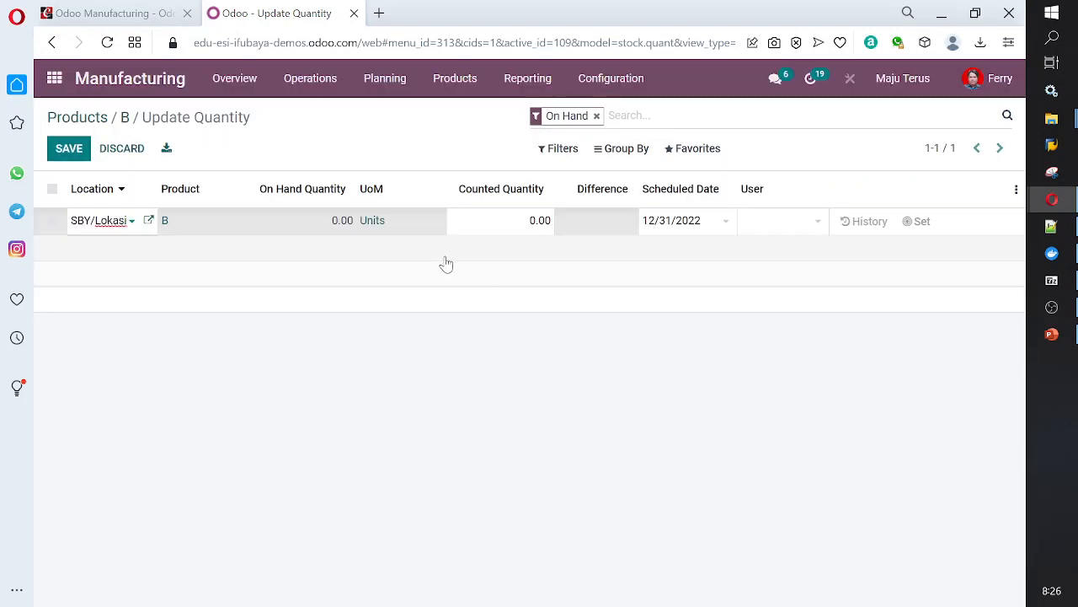
Set product B's counted quantity to 2000, apply it to the stock and return to the product form.
{"action": "left_click", "coordinate": [551, 224]}
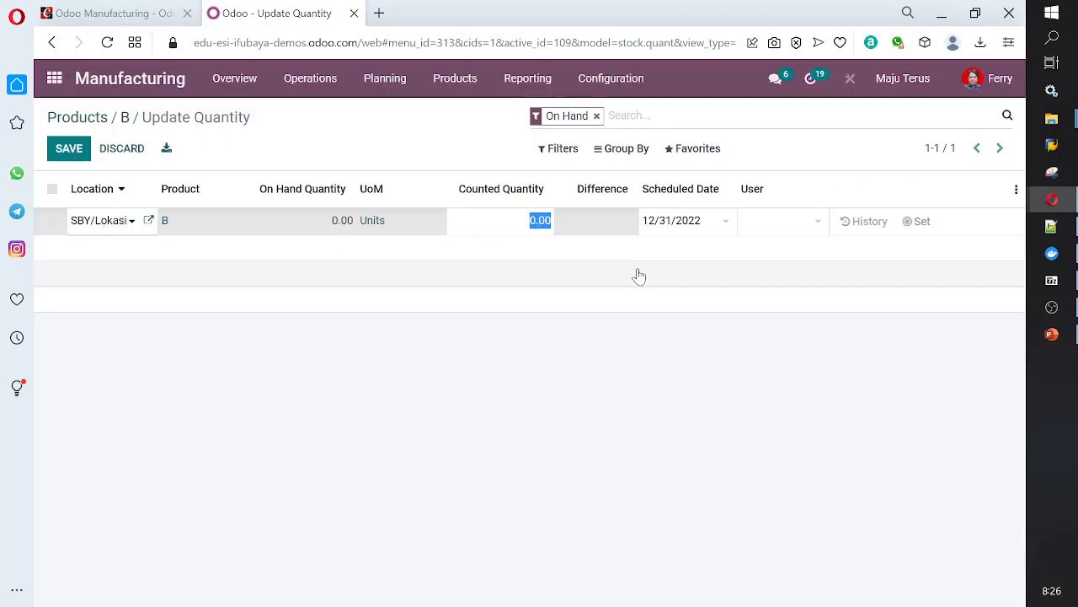
{"action": "type", "text": "2000"}
{"action": "key", "text": "Return"}
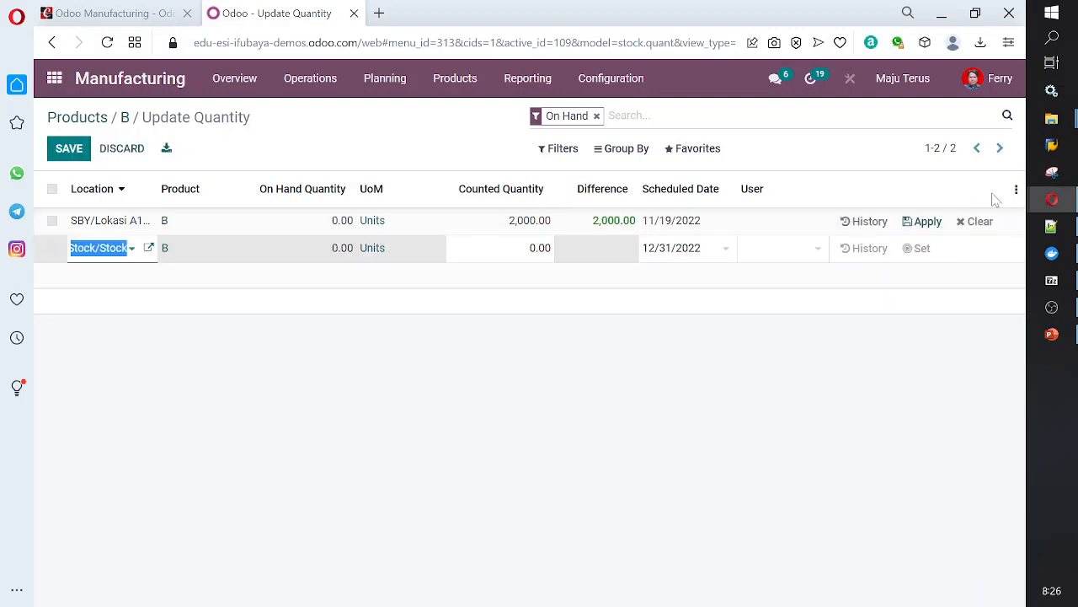
{"action": "left_click", "coordinate": [920, 241]}
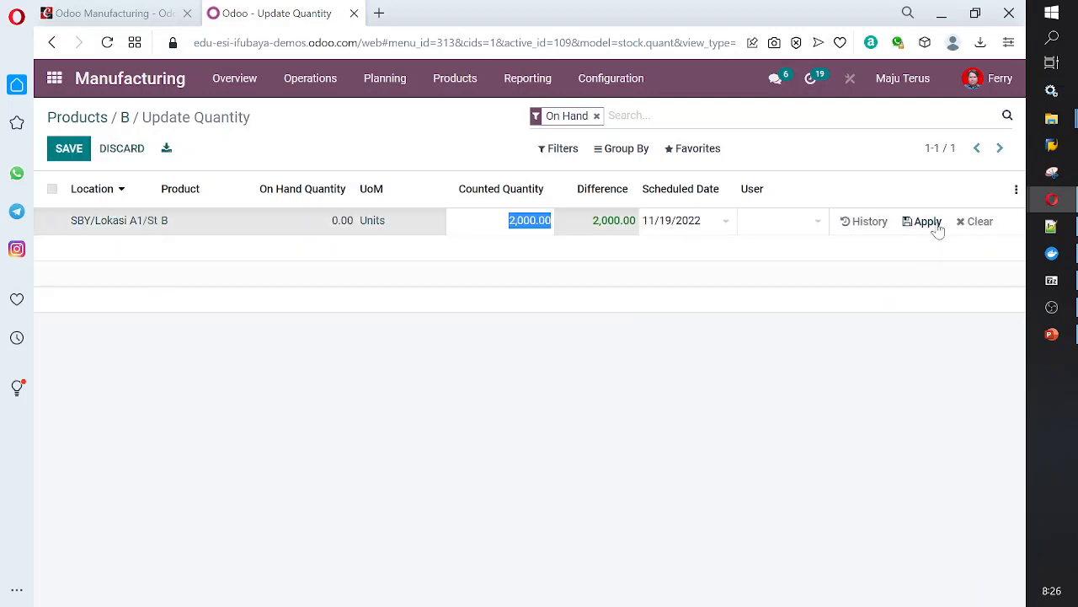
{"action": "left_click", "coordinate": [918, 221]}
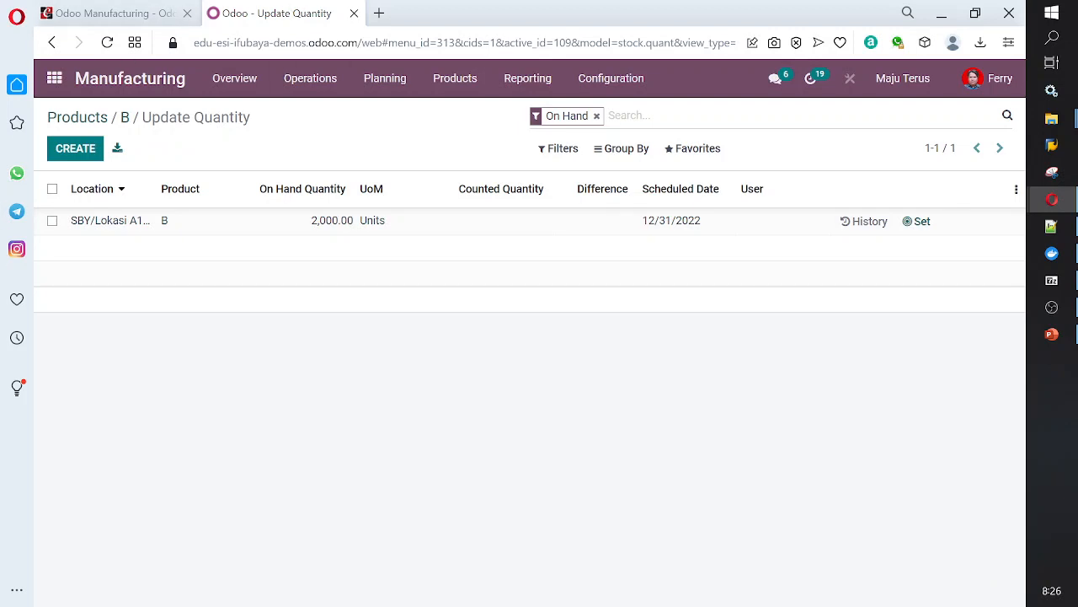
{"action": "left_click", "coordinate": [125, 118]}
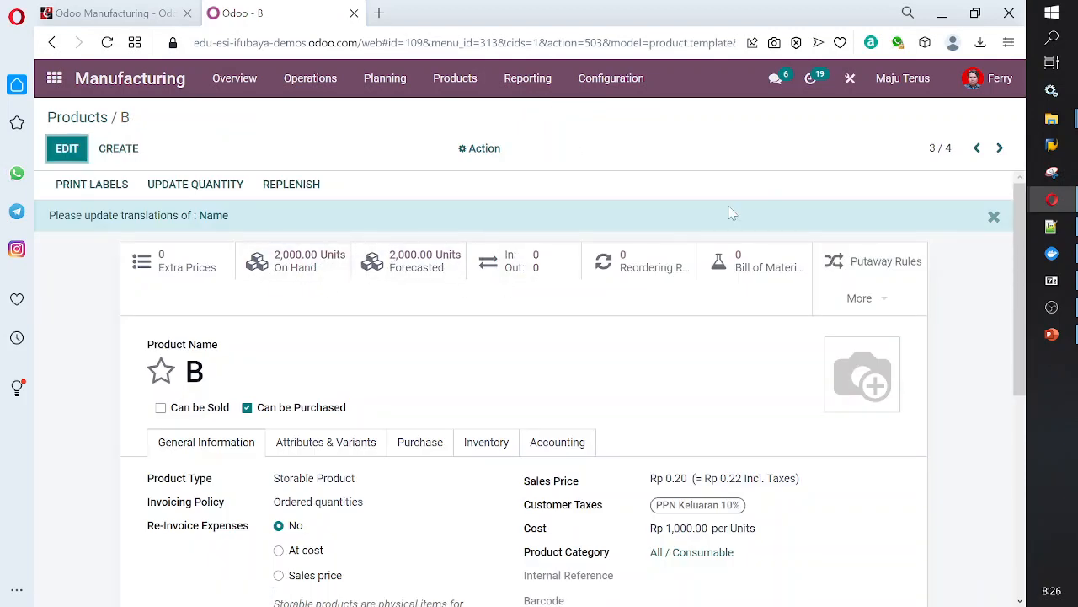
Go to product C and add a stock quantity line at the location SBY/Lokasi A1/Stock, found by searching for sby.
{"action": "left_click", "coordinate": [1003, 151]}
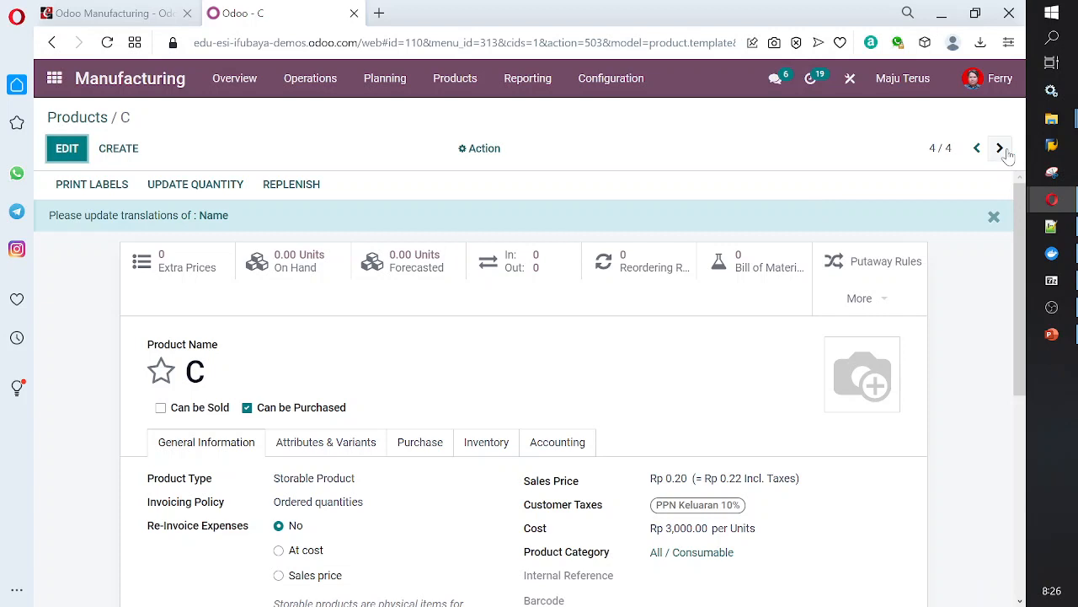
{"action": "left_click", "coordinate": [200, 185]}
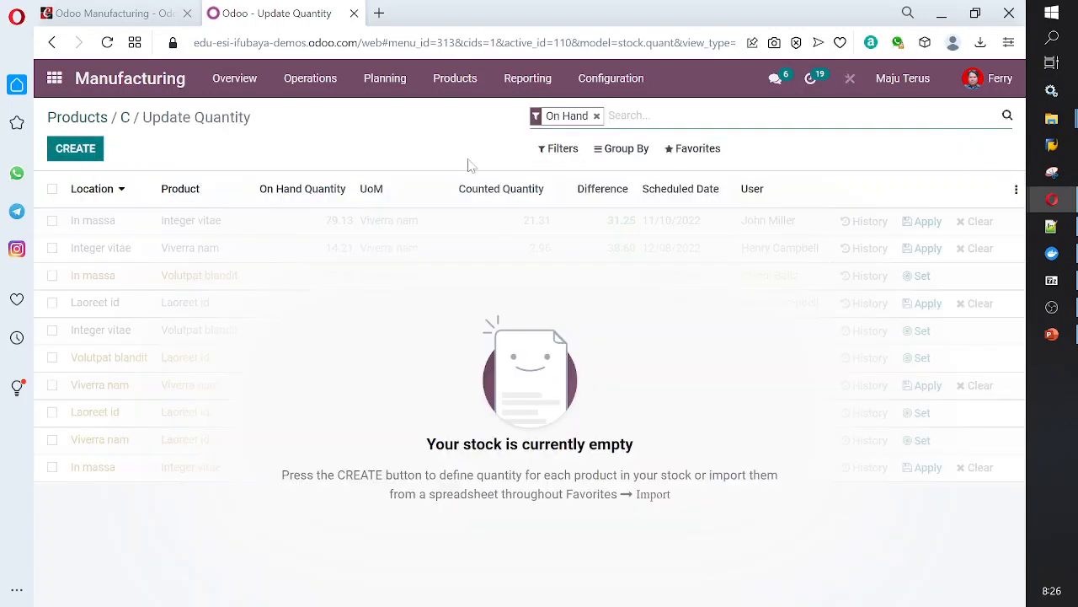
{"action": "left_click", "coordinate": [75, 148]}
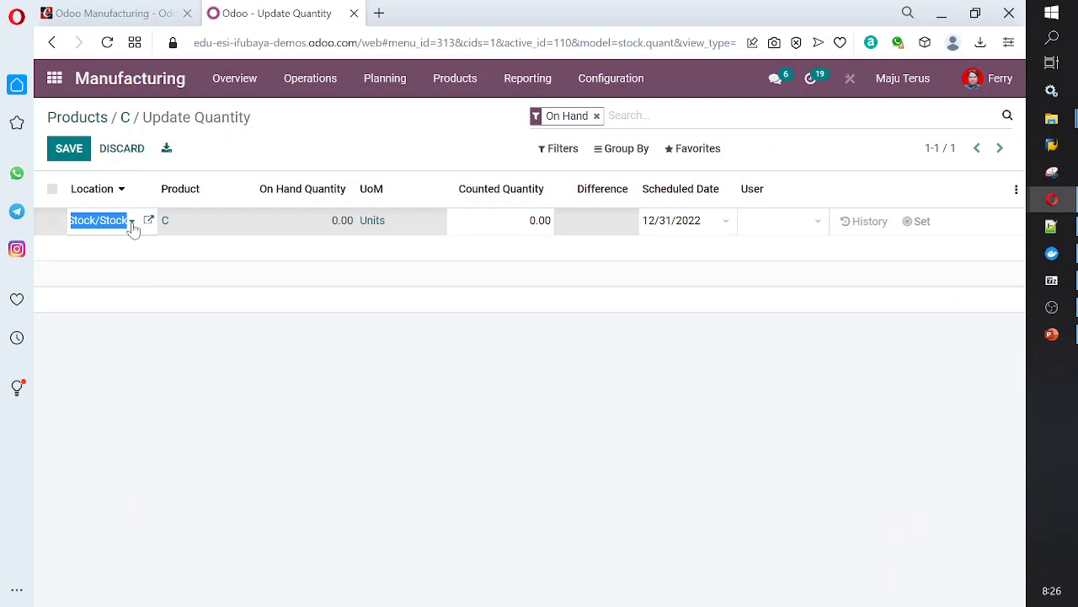
{"action": "left_click", "coordinate": [131, 224]}
{"action": "left_click", "coordinate": [179, 394]}
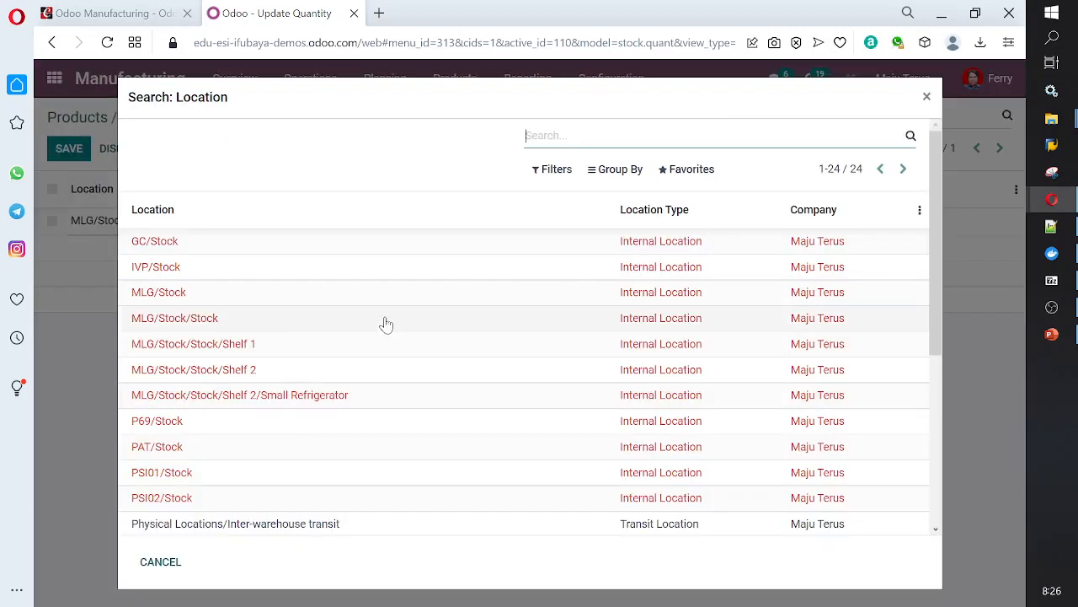
{"action": "type", "text": "sby"}
{"action": "key", "text": "Return"}
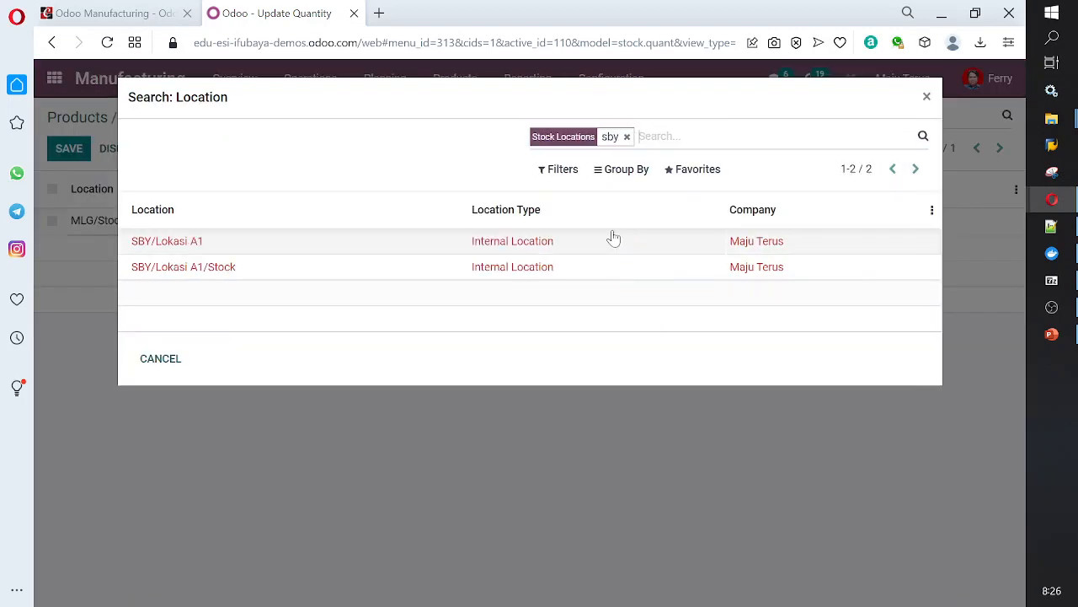
{"action": "left_click", "coordinate": [320, 266]}
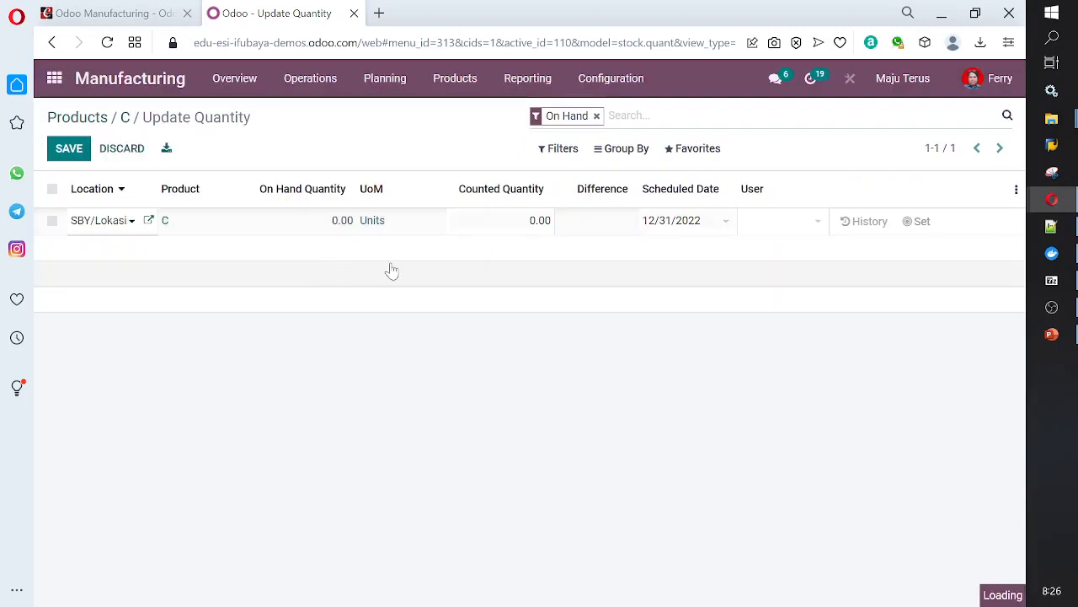
Set product C's counted quantity to 3000, apply it to the stock and return to the product form.
{"action": "left_click", "coordinate": [515, 220]}
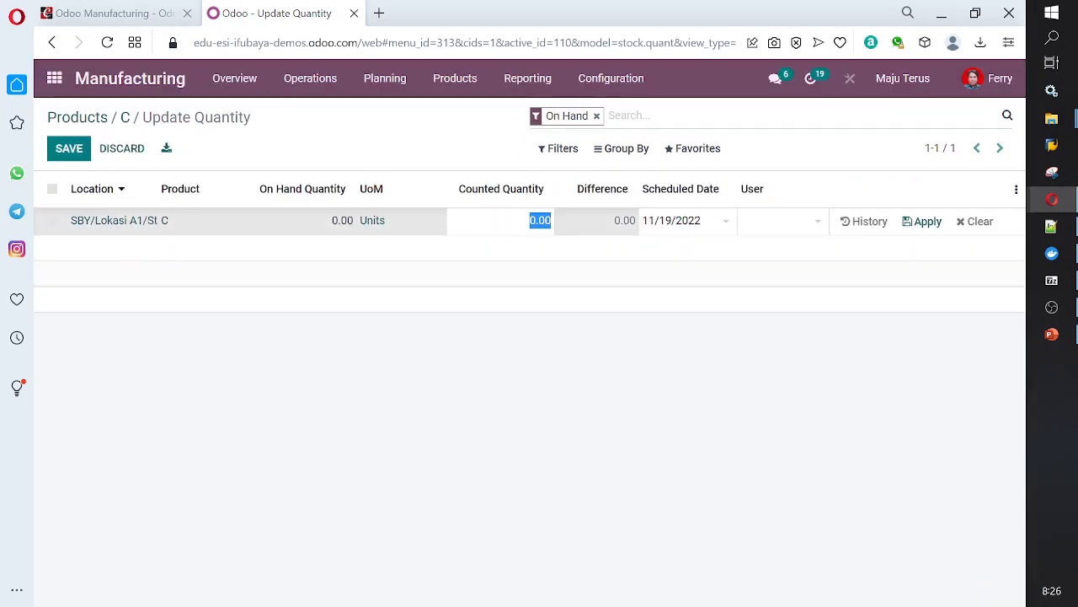
{"action": "type", "text": "30"}
{"action": "key", "text": "Return"}
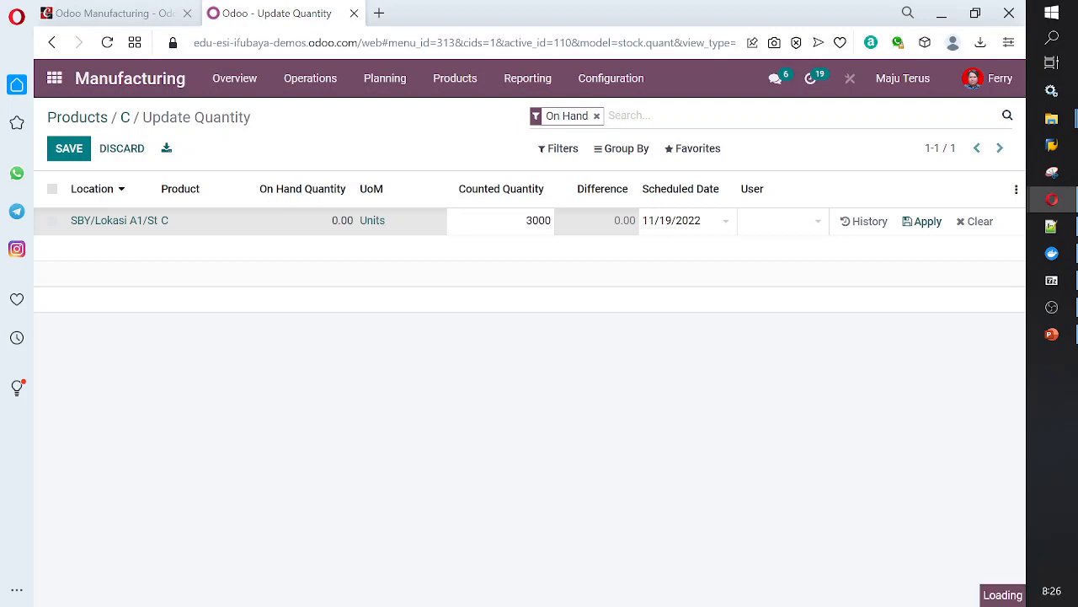
{"action": "left_click", "coordinate": [909, 223]}
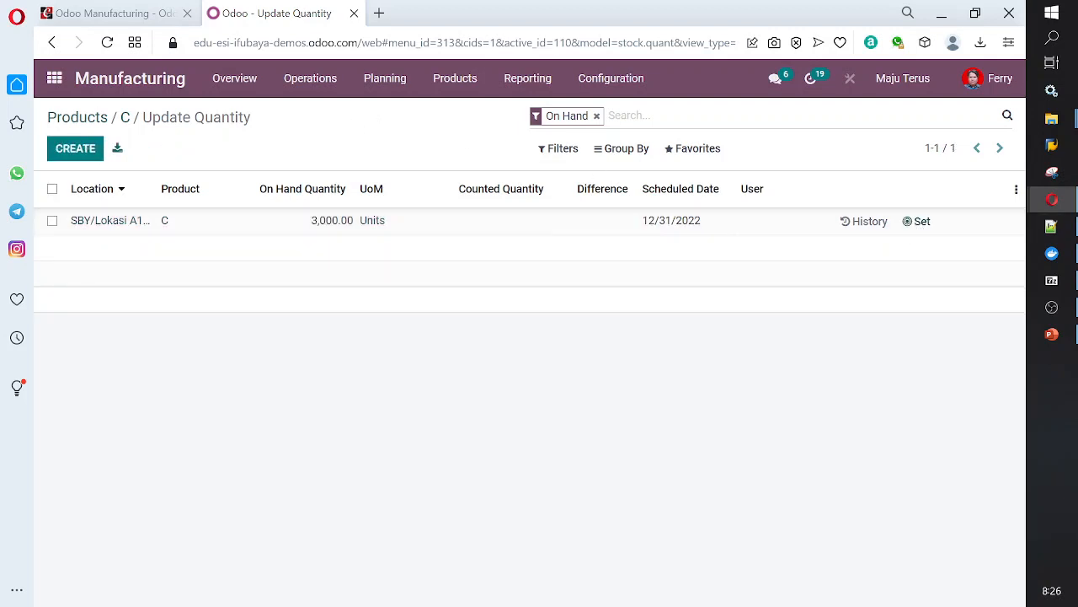
{"action": "left_click", "coordinate": [124, 121]}
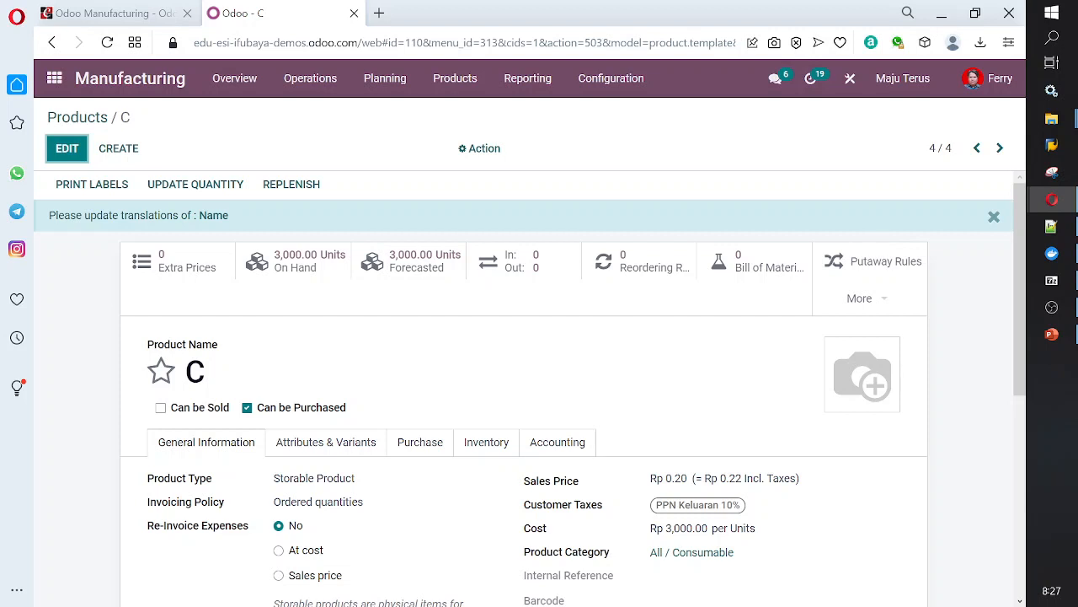
Clear the screw search from the product list and view the bill of materials of [FURN_9666] Table.
{"action": "left_click", "coordinate": [84, 118]}
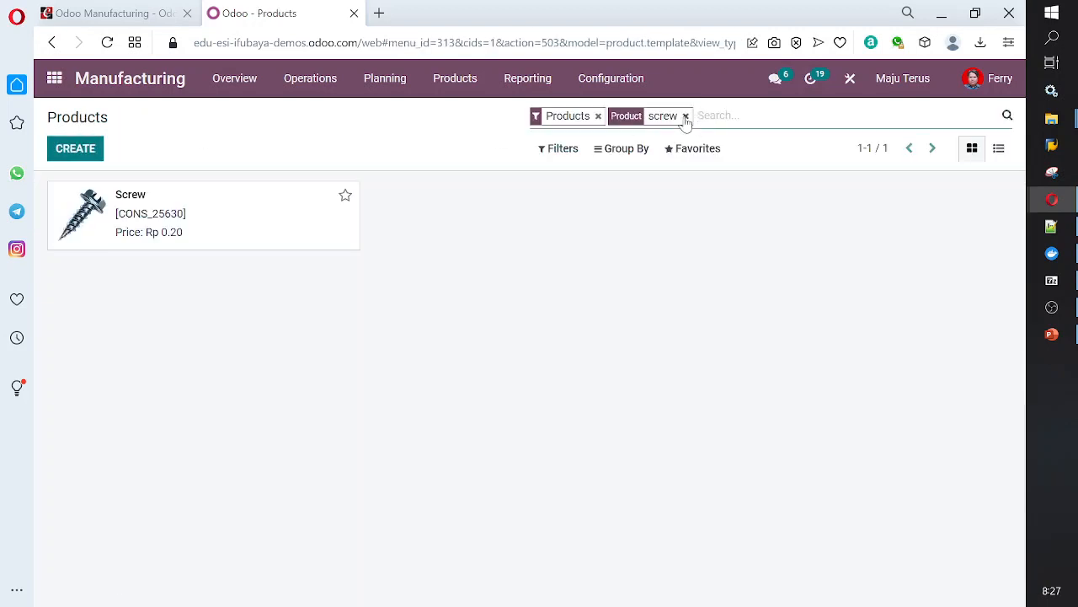
{"action": "left_click", "coordinate": [686, 117]}
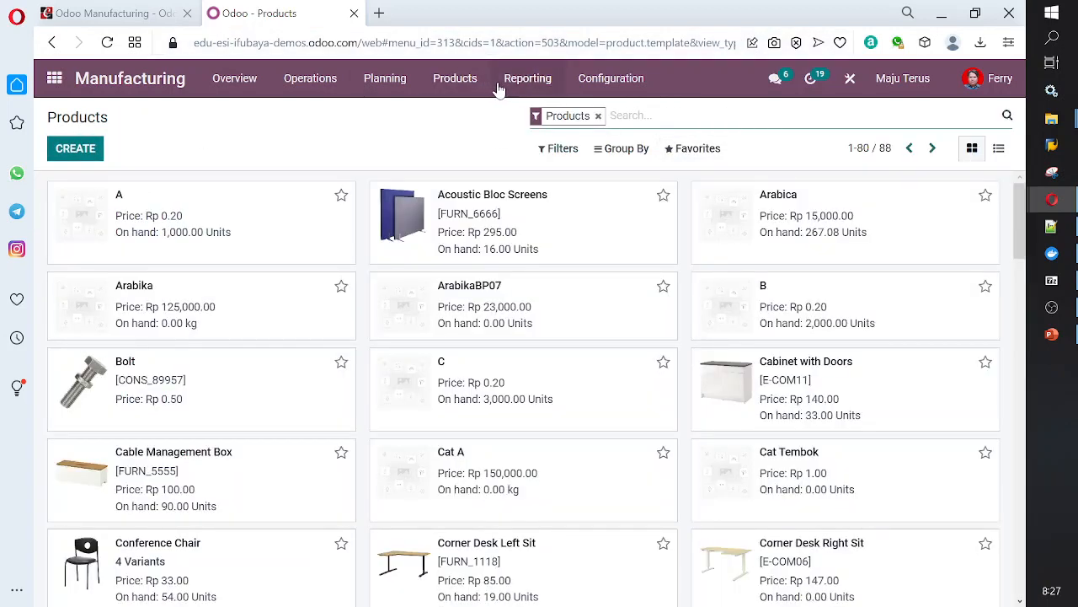
{"action": "left_click", "coordinate": [456, 79]}
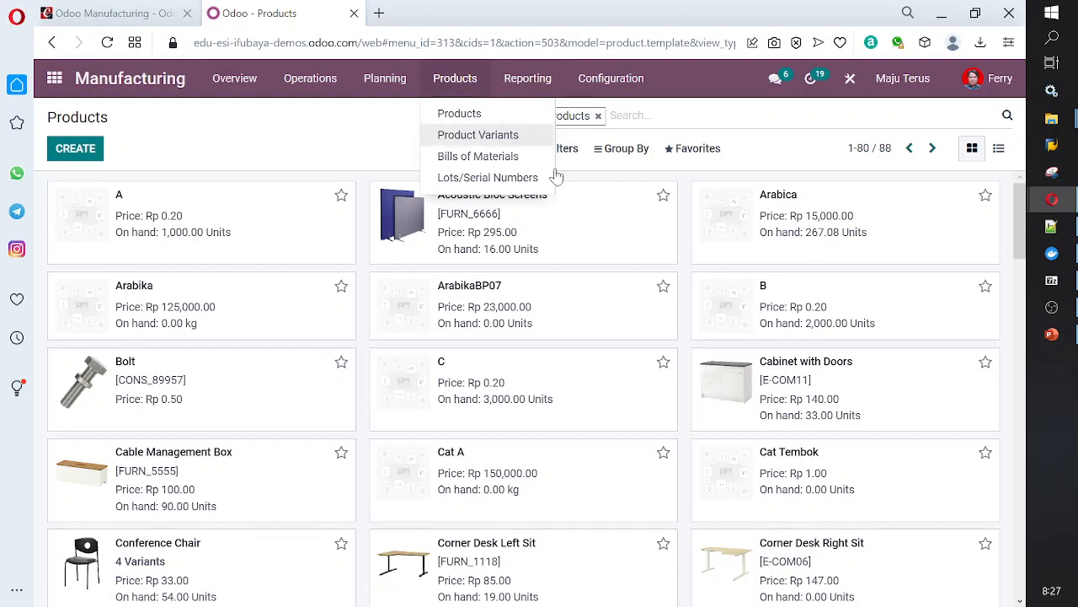
{"action": "left_click", "coordinate": [478, 156]}
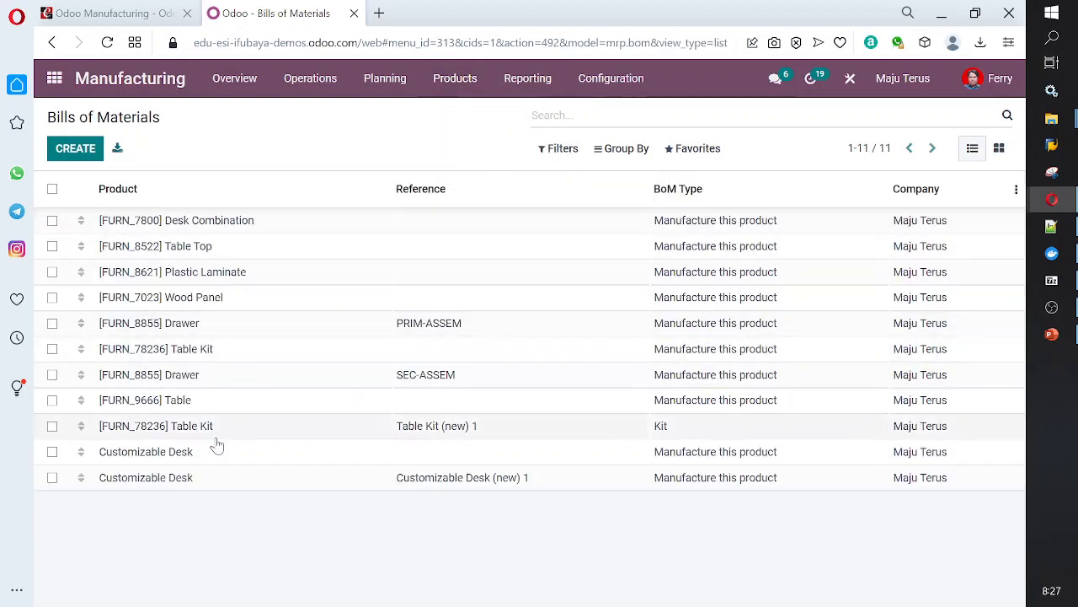
{"action": "left_click", "coordinate": [193, 401]}
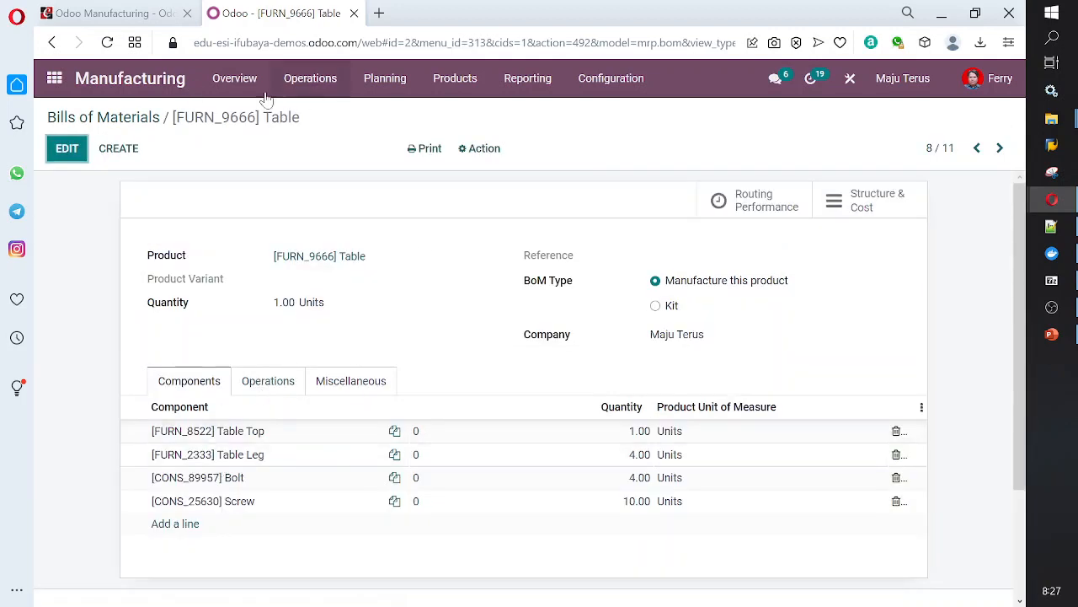
View the Table product from its bill of materials, including the settings of its Office Furniture product category.
{"action": "left_click", "coordinate": [453, 77]}
{"action": "mouse_move", "coordinate": [528, 77]}
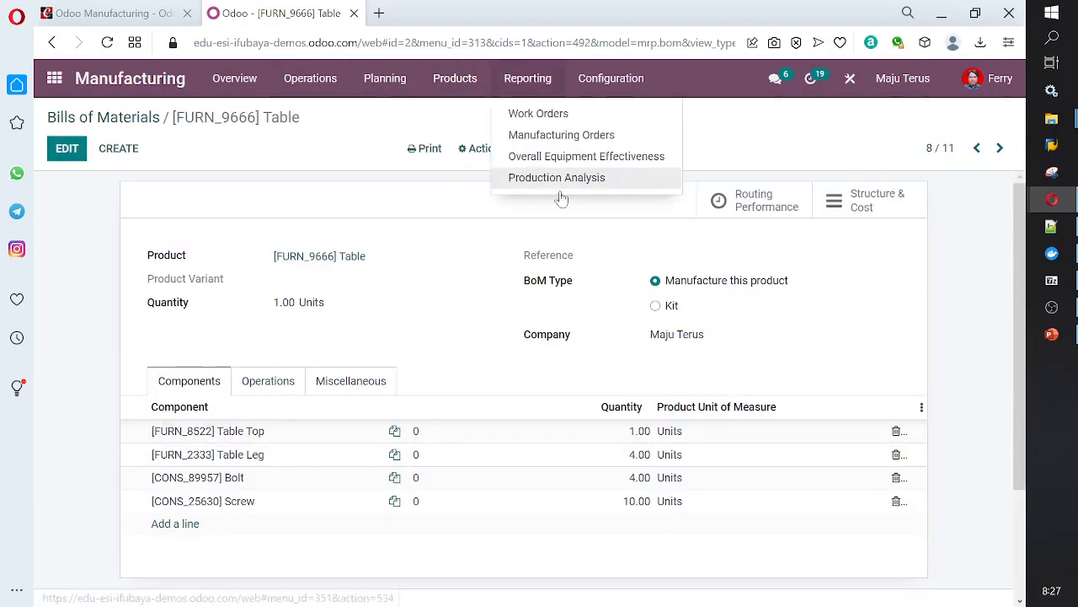
{"action": "left_click", "coordinate": [321, 263]}
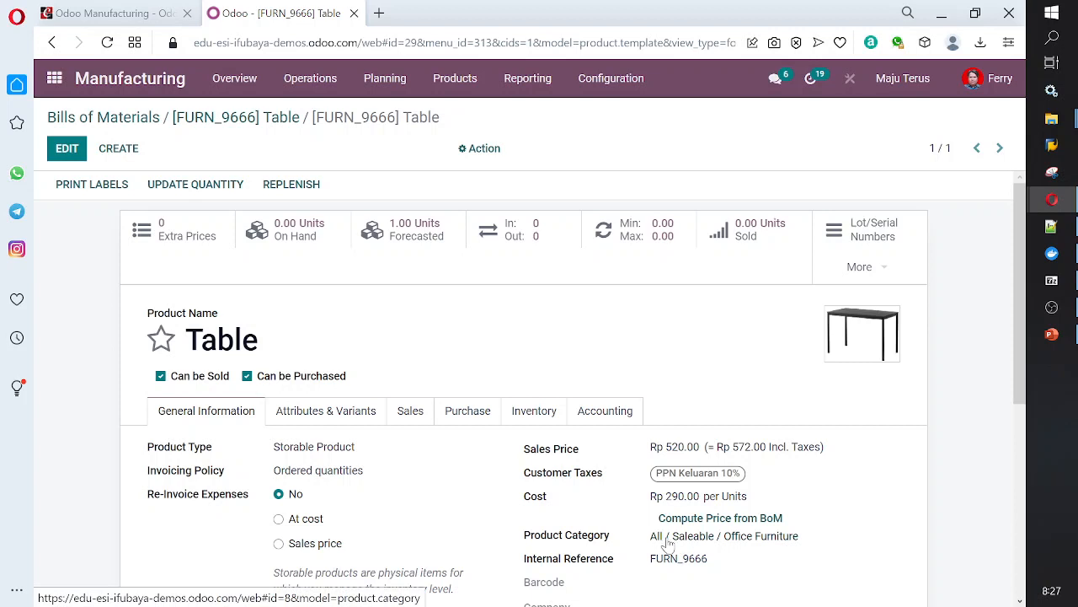
{"action": "left_click", "coordinate": [739, 539]}
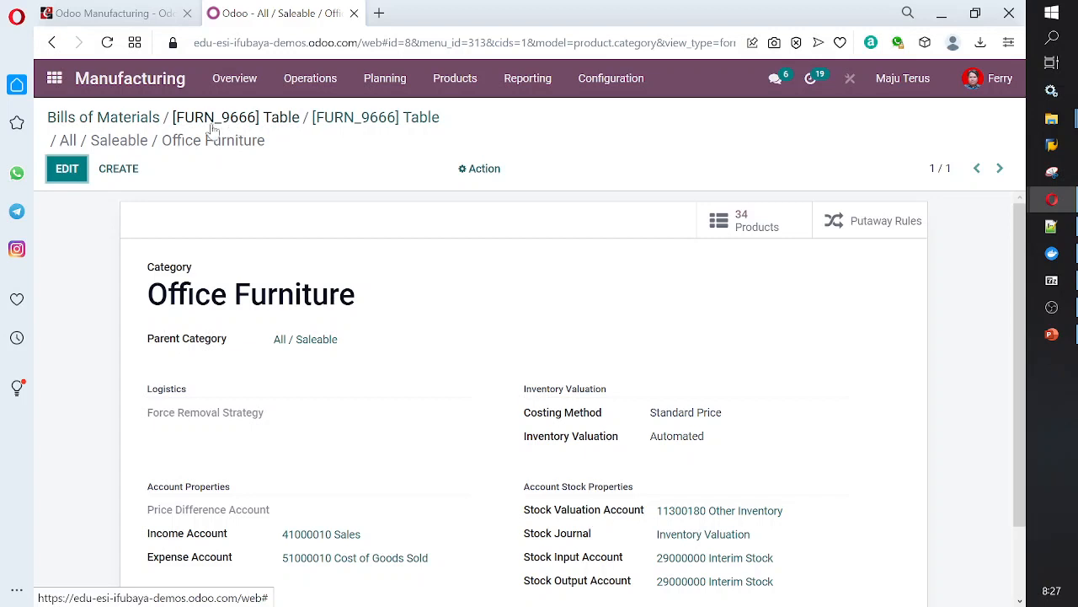
Search the products for table and duplicate the product Table [FURN_9666].
{"action": "left_click", "coordinate": [472, 84]}
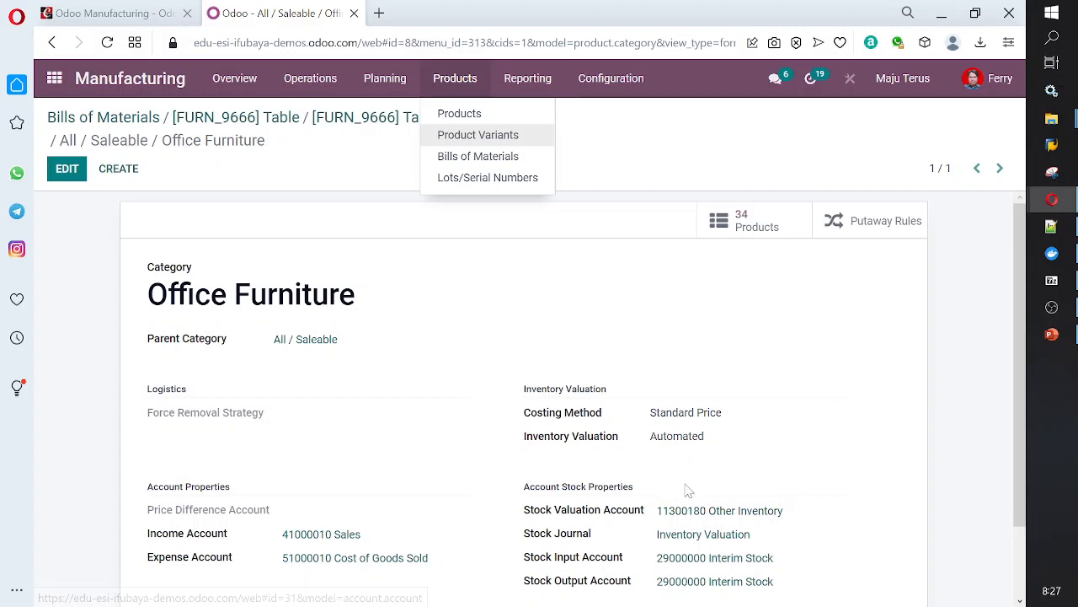
{"action": "left_click", "coordinate": [472, 117]}
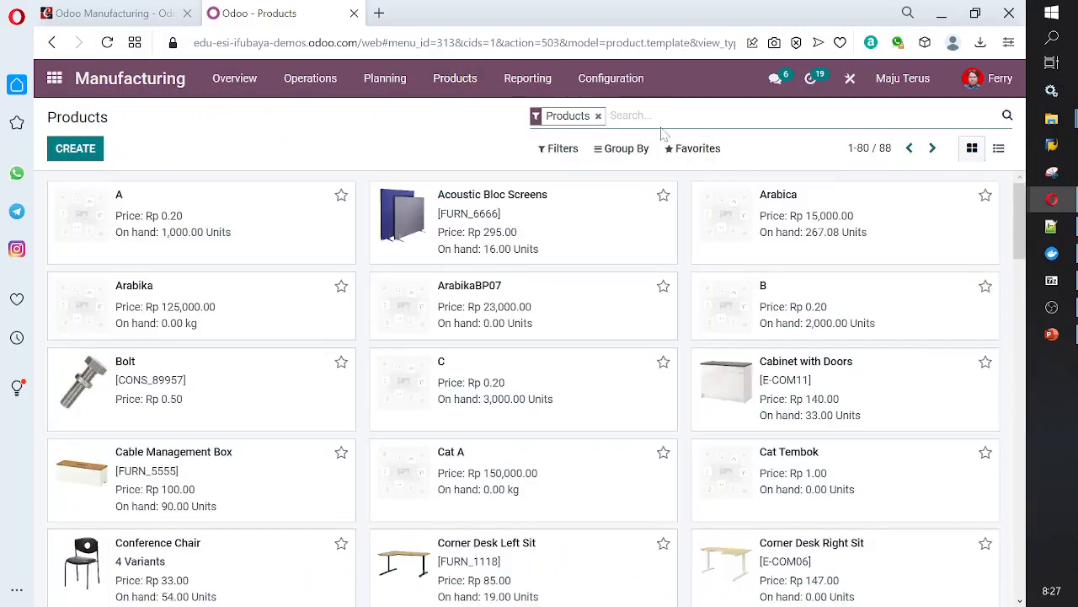
{"action": "type", "text": "t"}
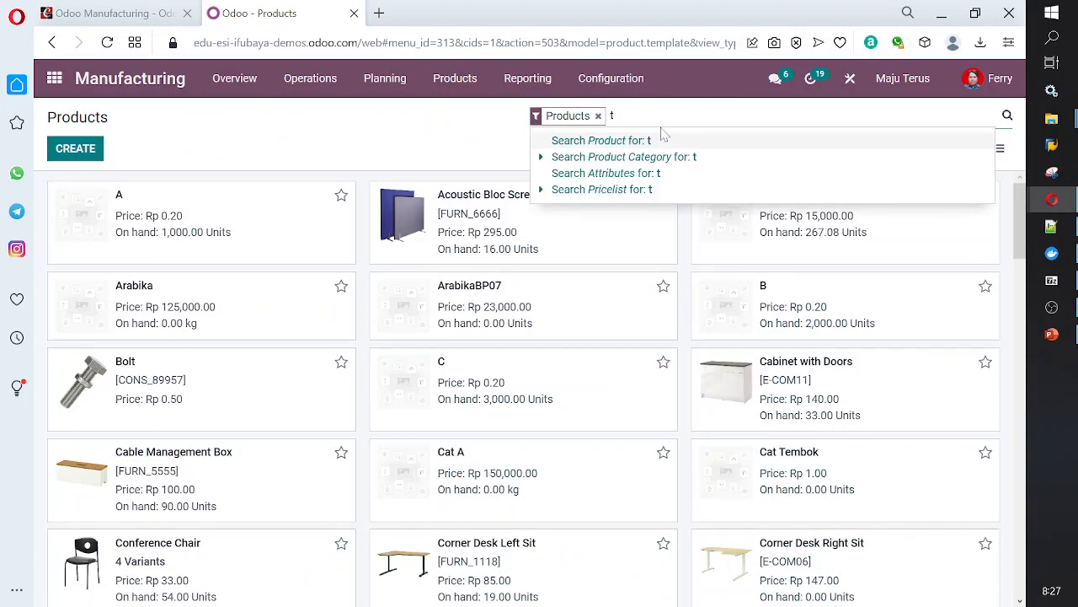
{"action": "type", "text": "able"}
{"action": "key", "text": "Return"}
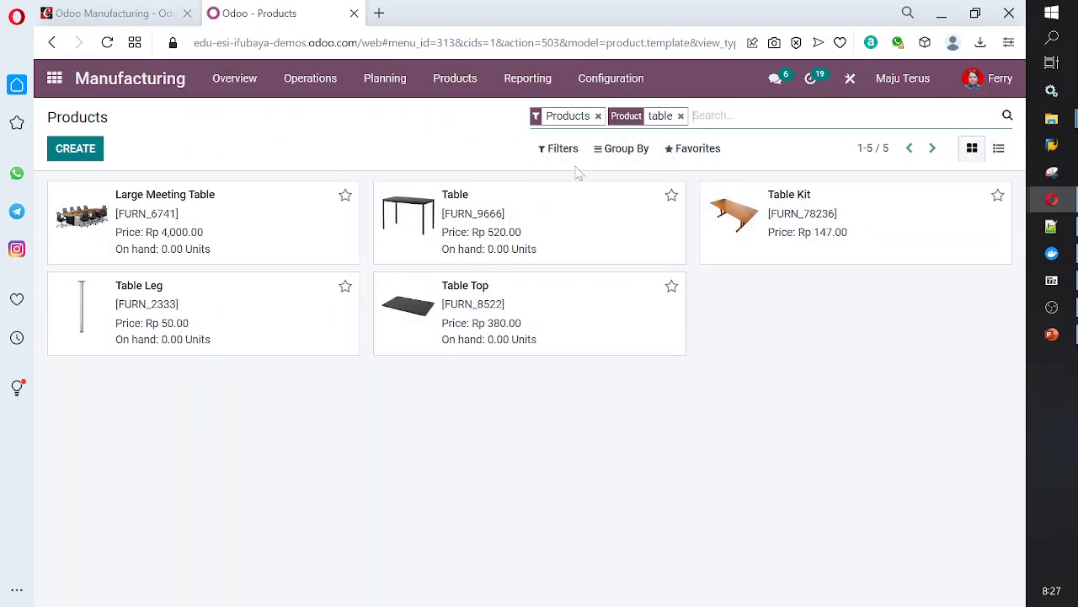
{"action": "left_click", "coordinate": [468, 217]}
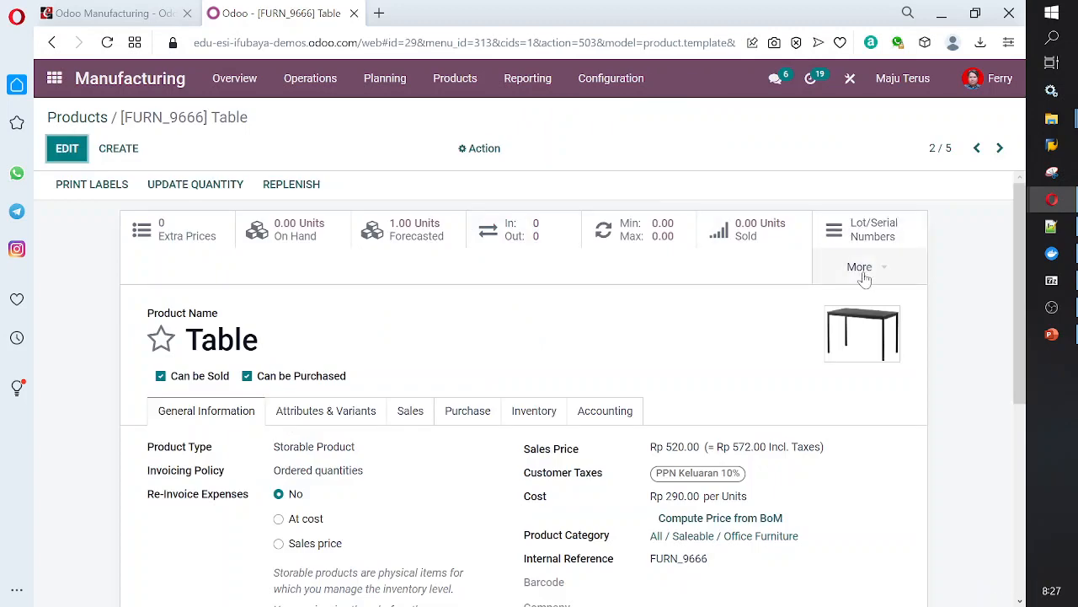
{"action": "left_click", "coordinate": [876, 271]}
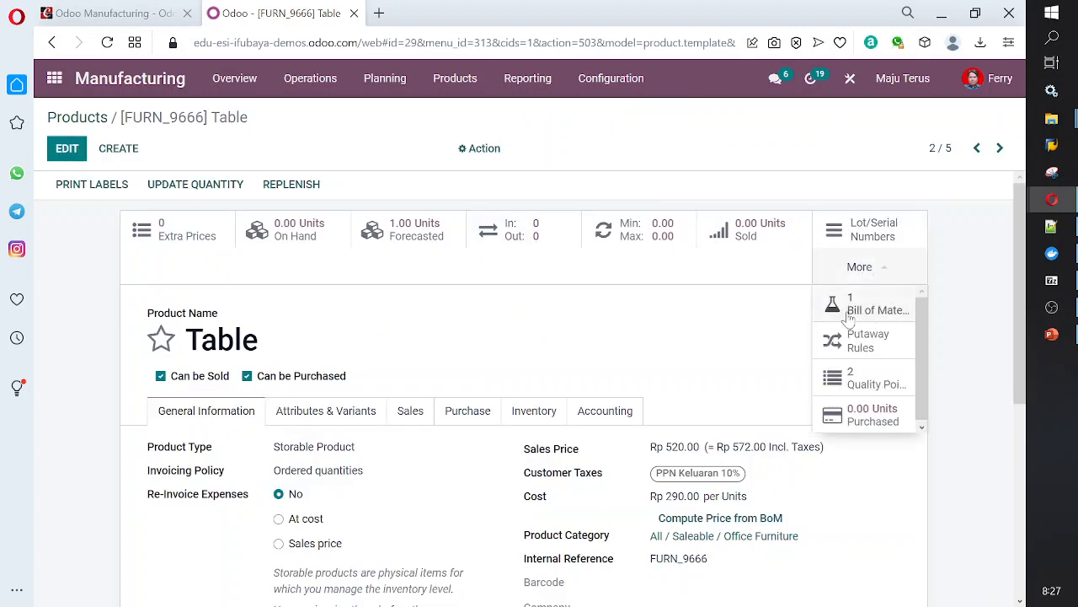
{"action": "left_click", "coordinate": [480, 149]}
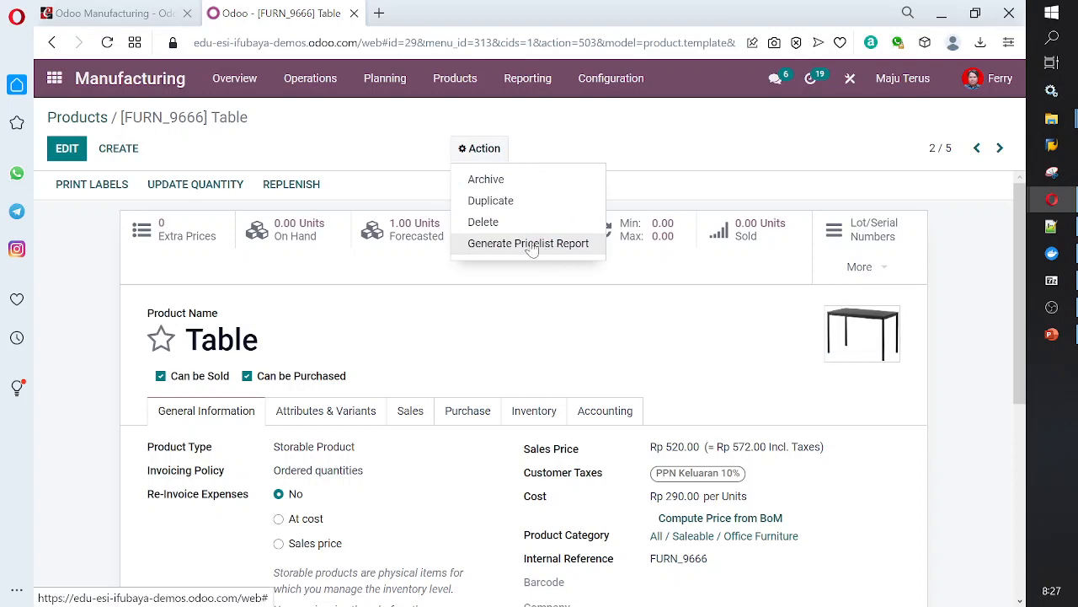
{"action": "left_click", "coordinate": [523, 205]}
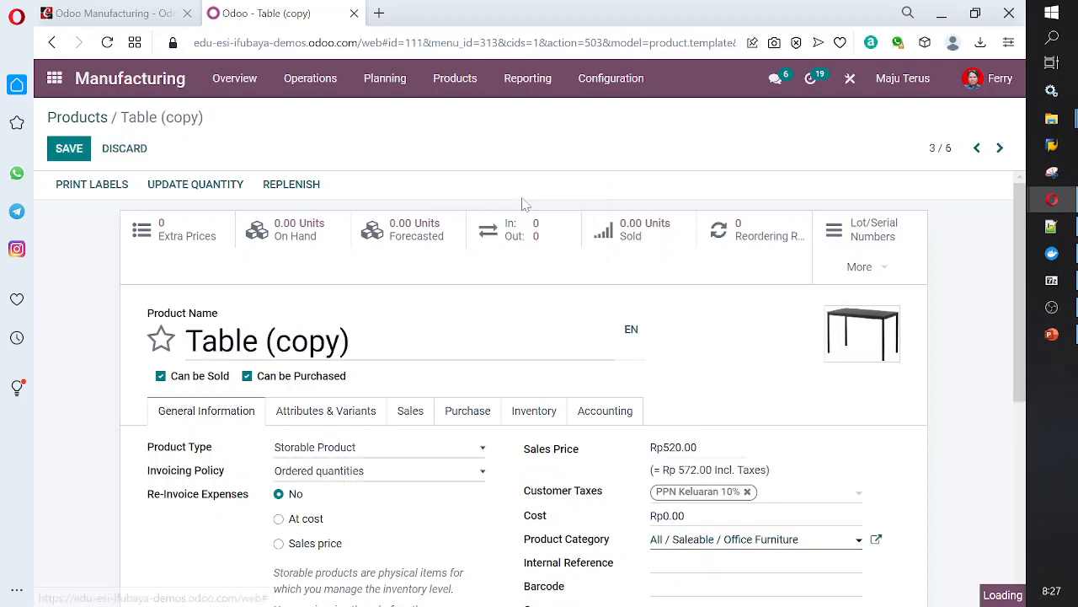
Rename the duplicated Table product as ABC.
{"action": "left_click_drag", "start_coordinate": [352, 341], "coordinate": [243, 341]}
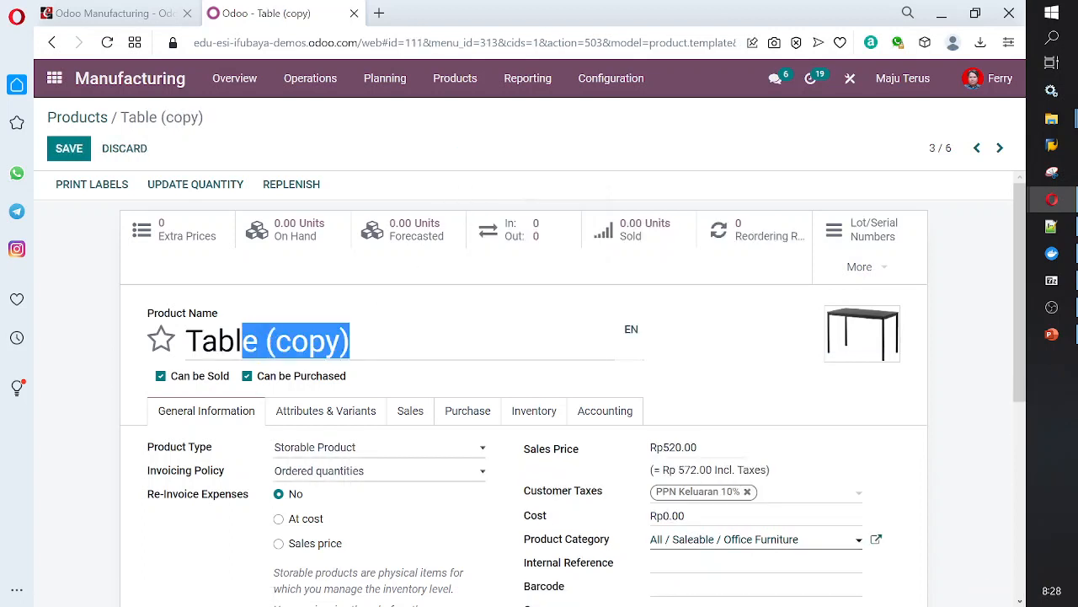
{"action": "key", "text": "BackSpace"}
{"action": "key", "text": "BackSpace"}
{"action": "key", "text": "BackSpace"}
{"action": "key", "text": "BackSpace"}
{"action": "key", "text": "BackSpace"}
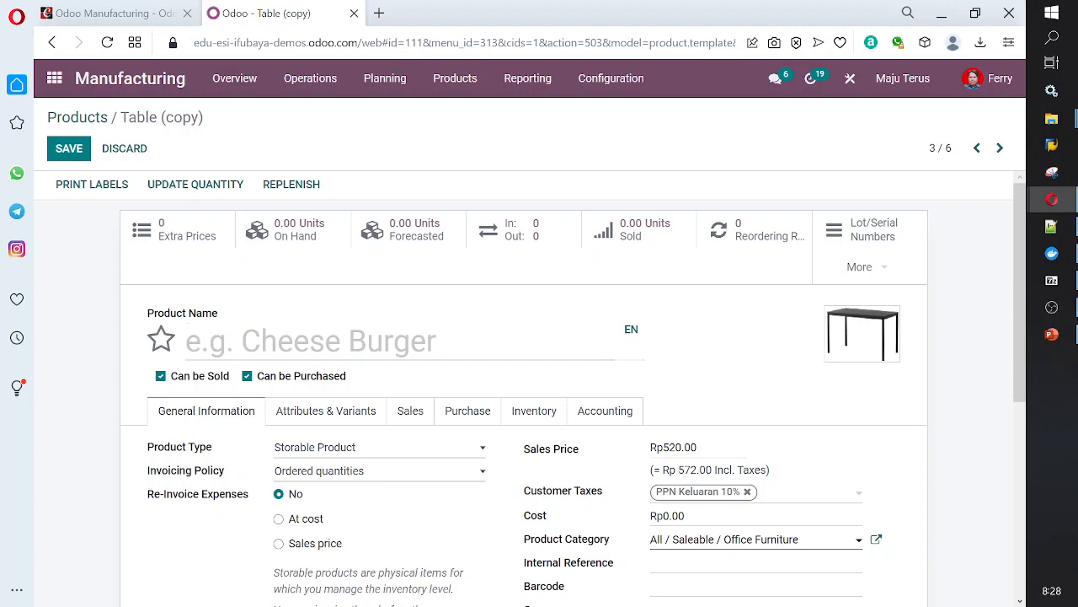
{"action": "type", "text": "b"}
{"action": "key", "text": "BackSpace"}
{"action": "type", "text": "ABC"}
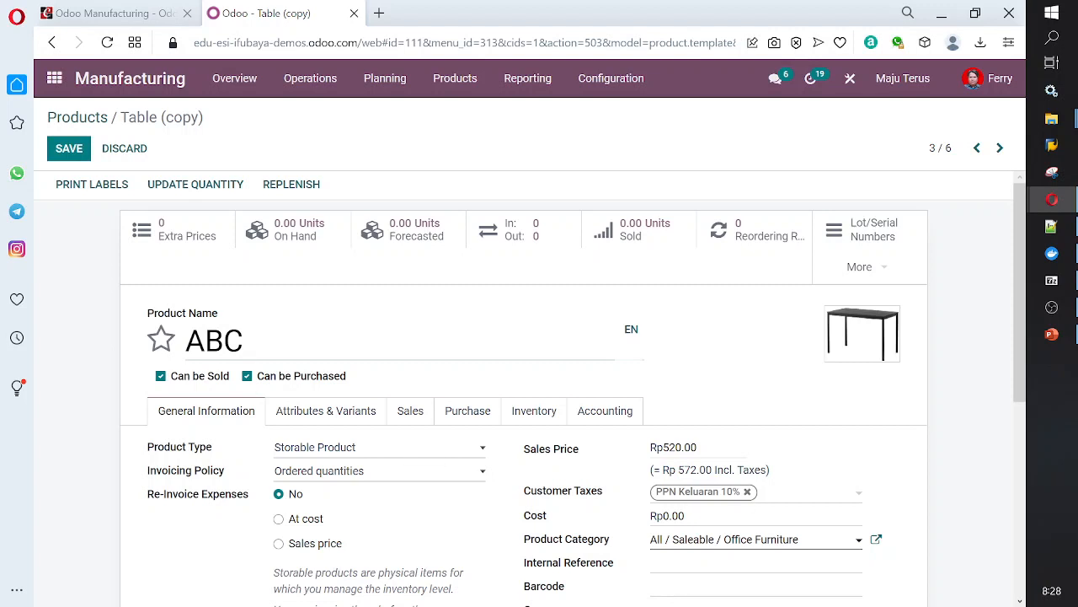
Set product ABC's cost to 10000 and save the product.
{"action": "scroll", "coordinate": [775, 467], "scroll_direction": "down", "scroll_amount": 2}
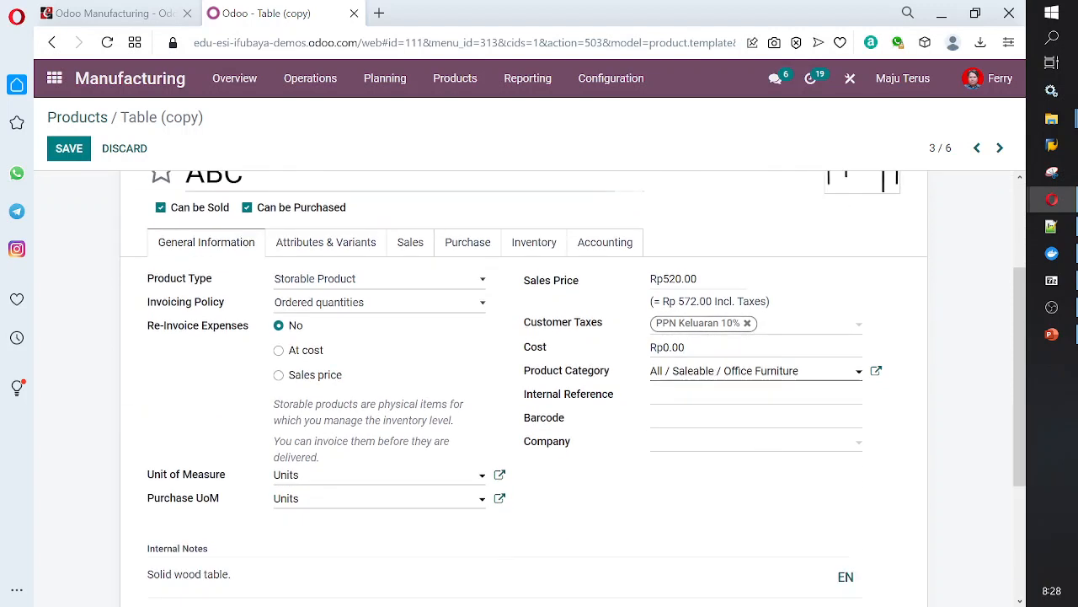
{"action": "left_click_drag", "start_coordinate": [686, 347], "coordinate": [615, 351]}
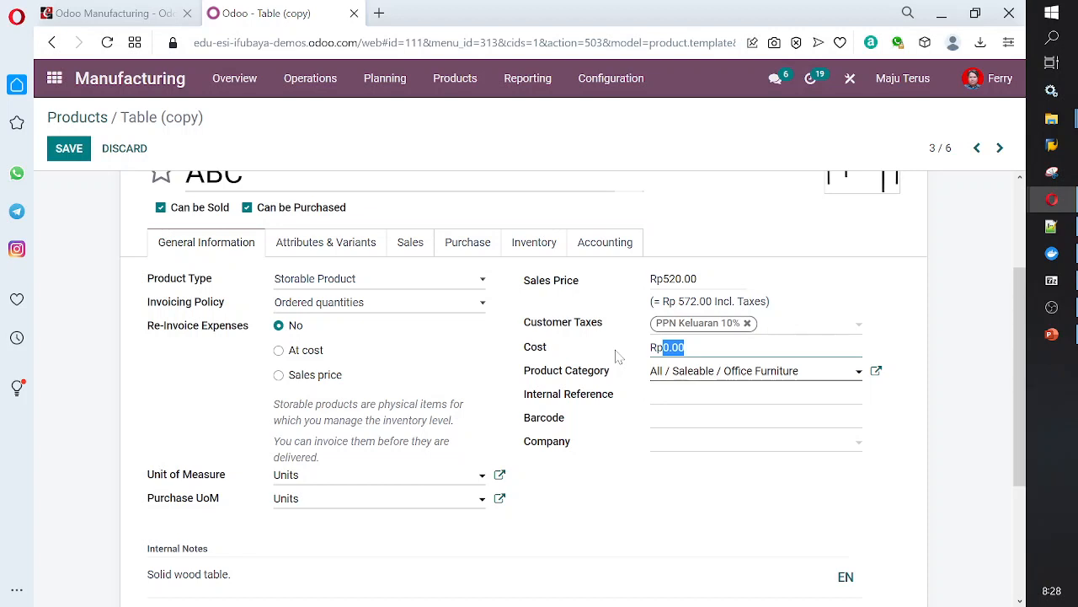
{"action": "type", "text": "10000"}
{"action": "left_click", "coordinate": [60, 155]}
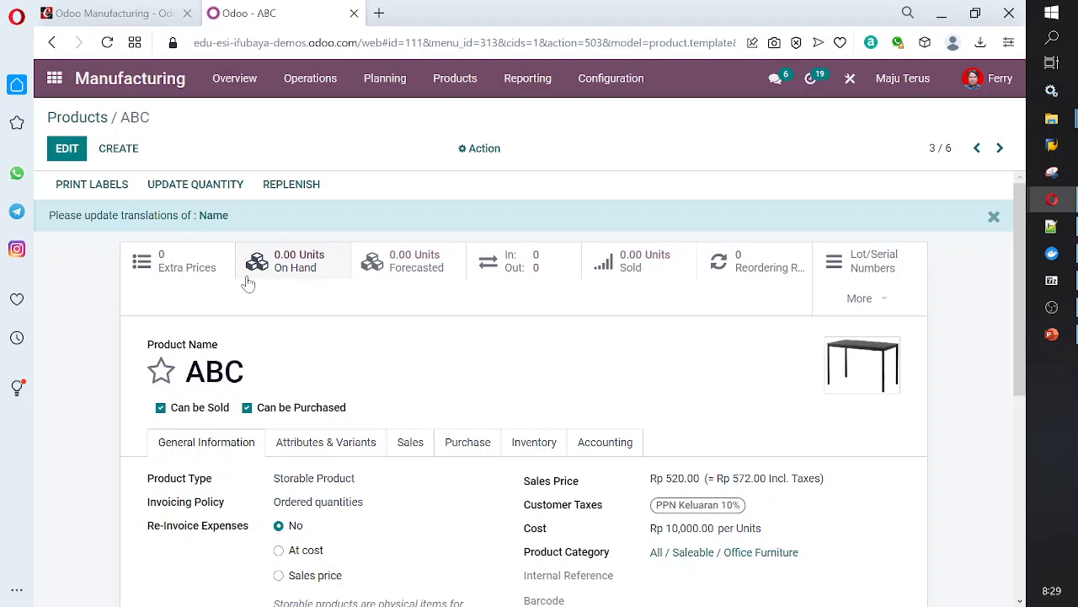
Check the bills of materials of product ABC and return to its product form.
{"action": "left_click", "coordinate": [876, 305]}
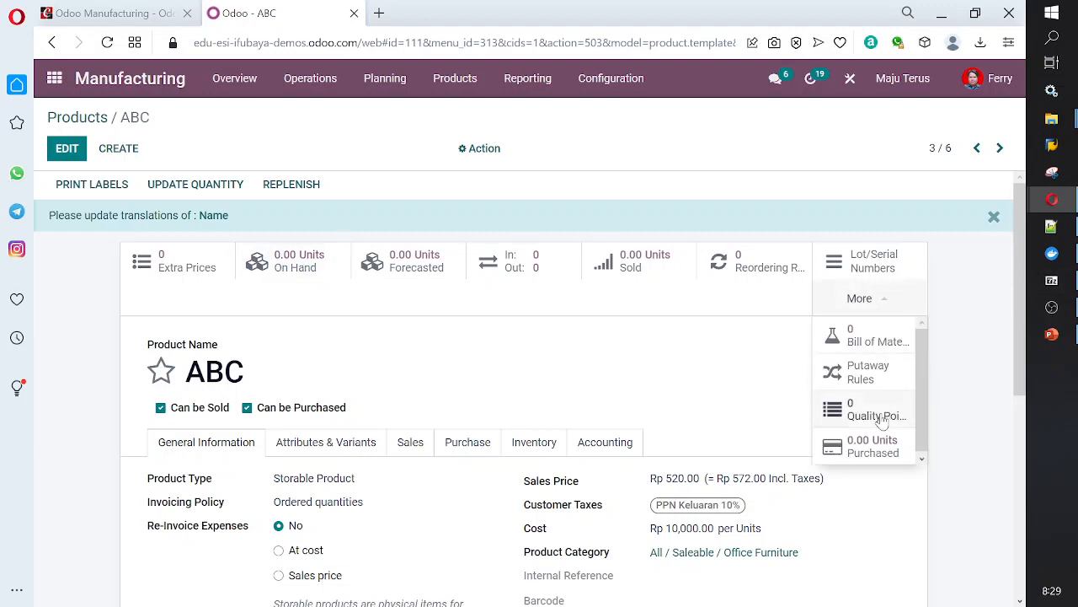
{"action": "left_click", "coordinate": [880, 337]}
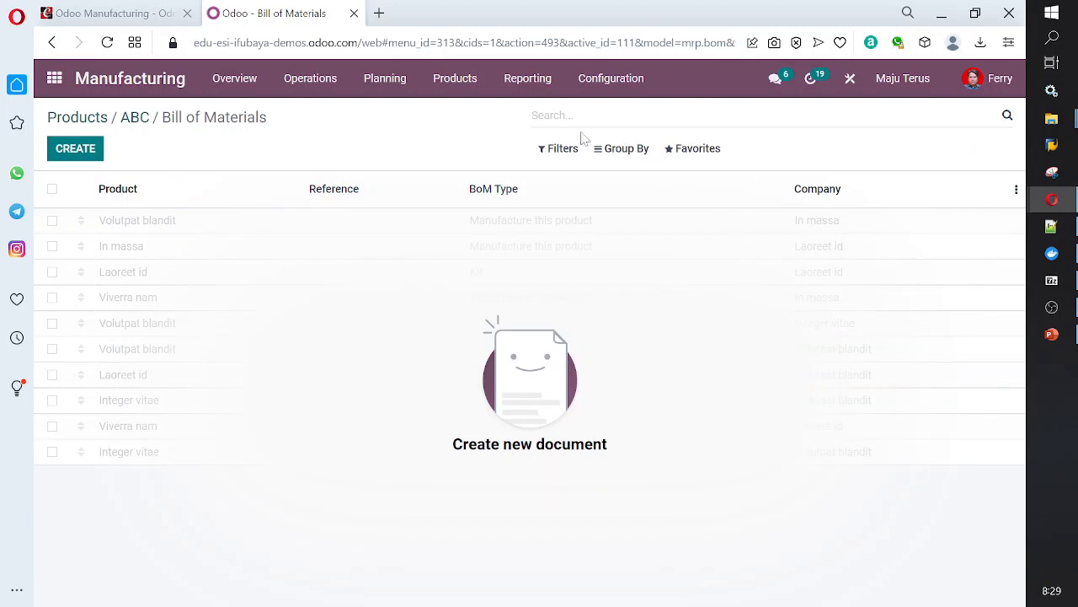
{"action": "left_click", "coordinate": [137, 122]}
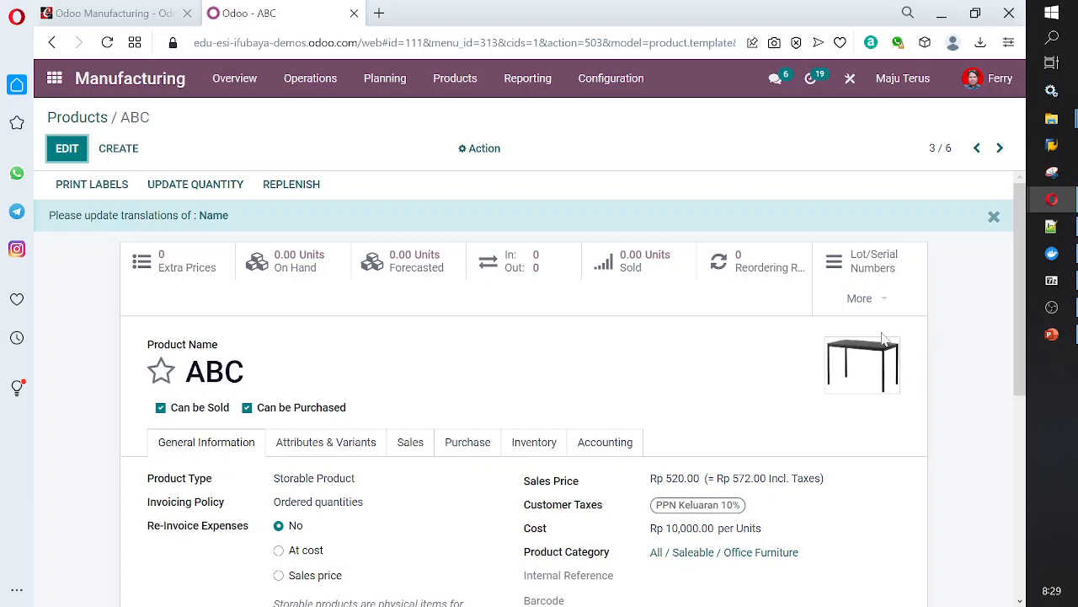
Remove the table image from product ABC and save the product.
{"action": "left_click", "coordinate": [66, 149]}
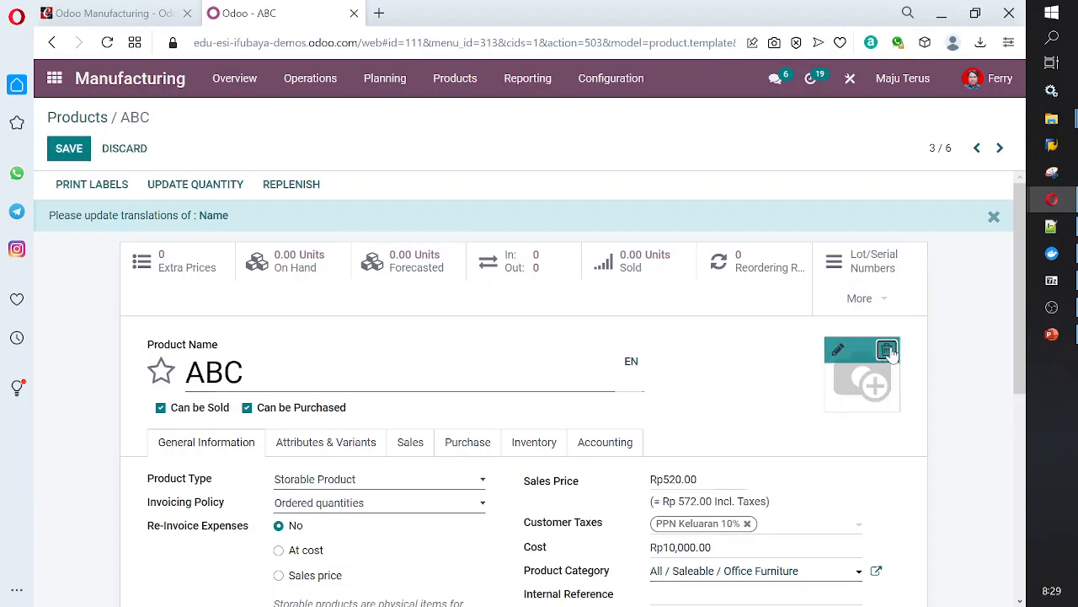
{"action": "left_click", "coordinate": [892, 350]}
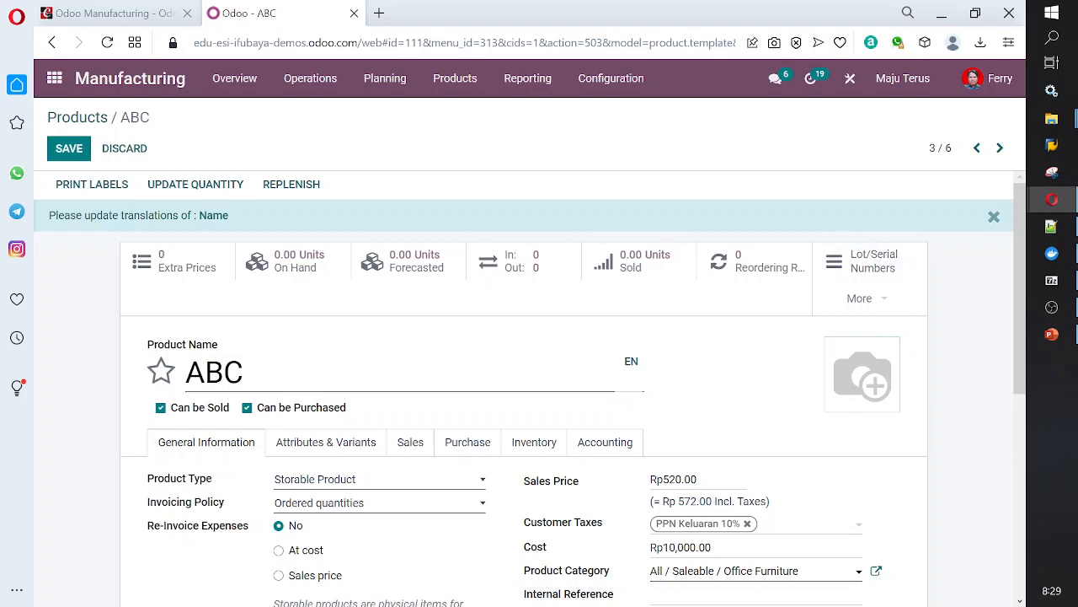
{"action": "left_click", "coordinate": [69, 149]}
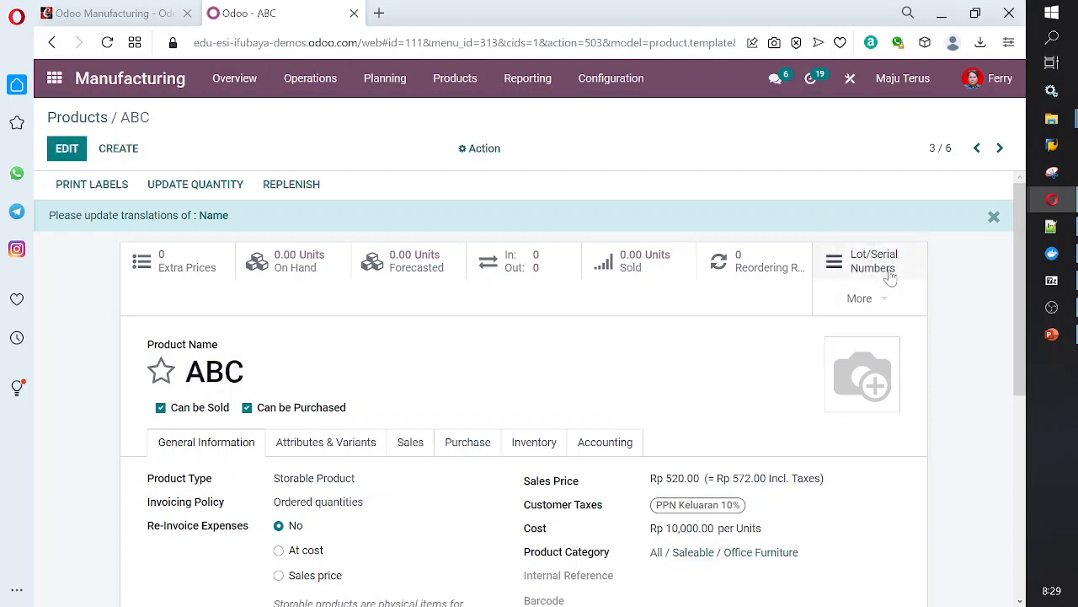
Check product ABC's lot and serial numbers, then set its inventory tracking to By Lots and save the product.
{"action": "left_click", "coordinate": [891, 275]}
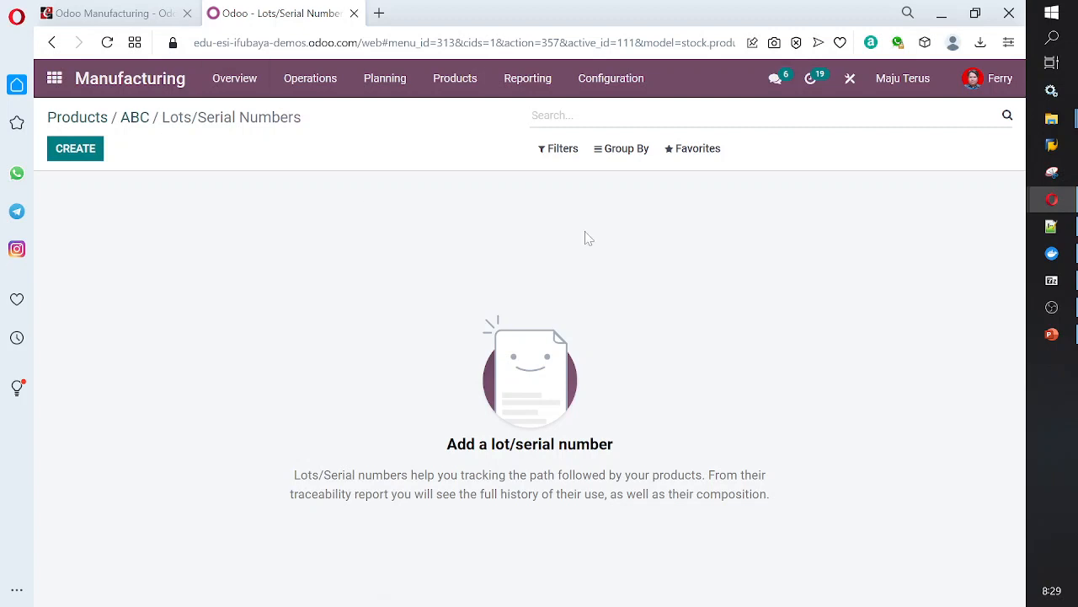
{"action": "left_click", "coordinate": [140, 123]}
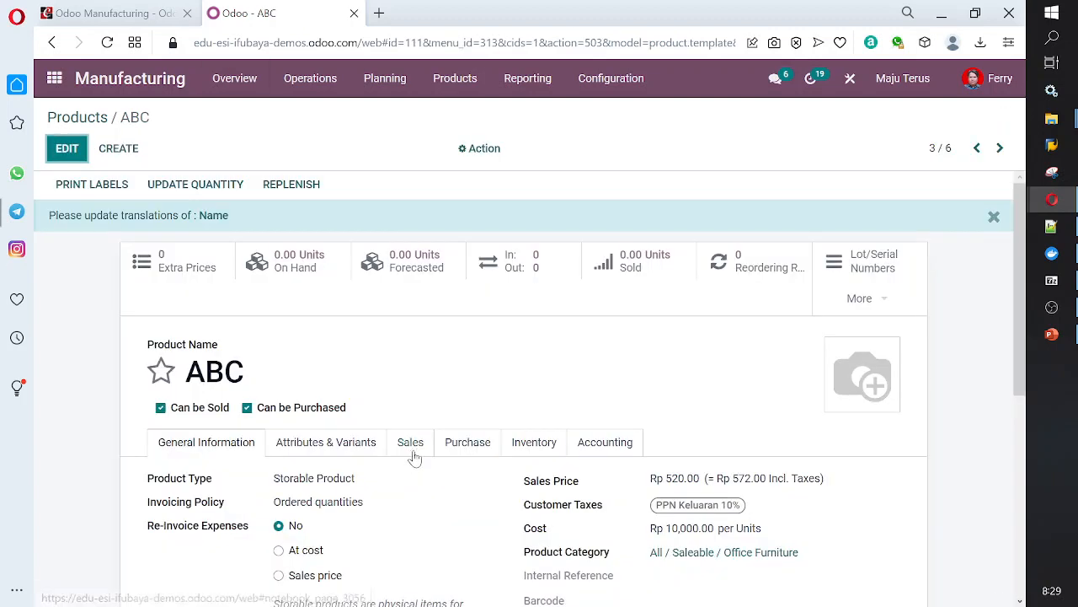
{"action": "left_click", "coordinate": [543, 444]}
{"action": "scroll", "coordinate": [546, 451], "scroll_direction": "down", "scroll_amount": 3}
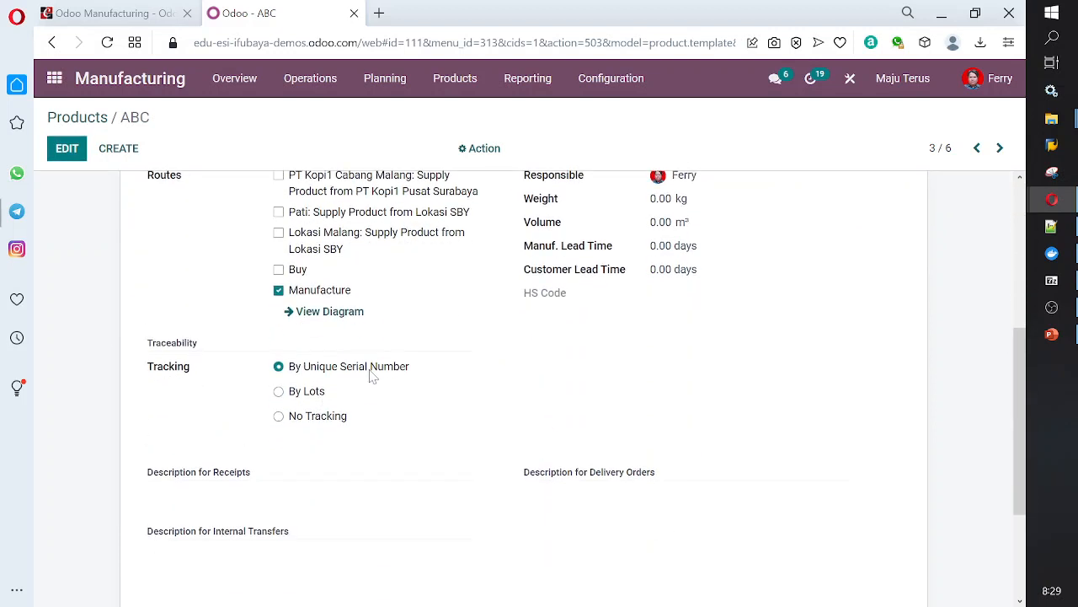
{"action": "left_click", "coordinate": [312, 400]}
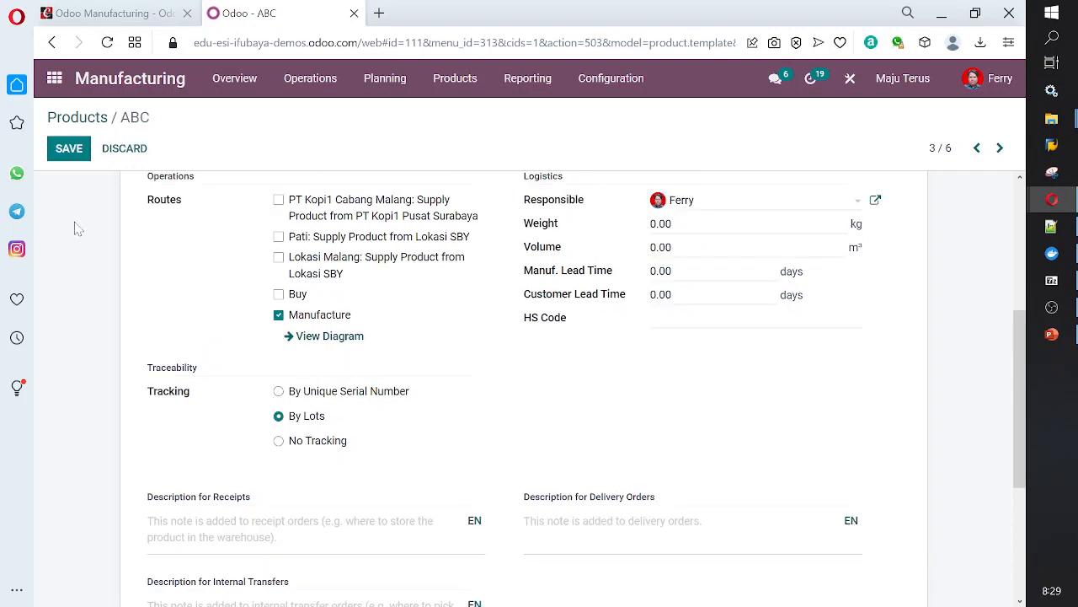
{"action": "left_click", "coordinate": [72, 155]}
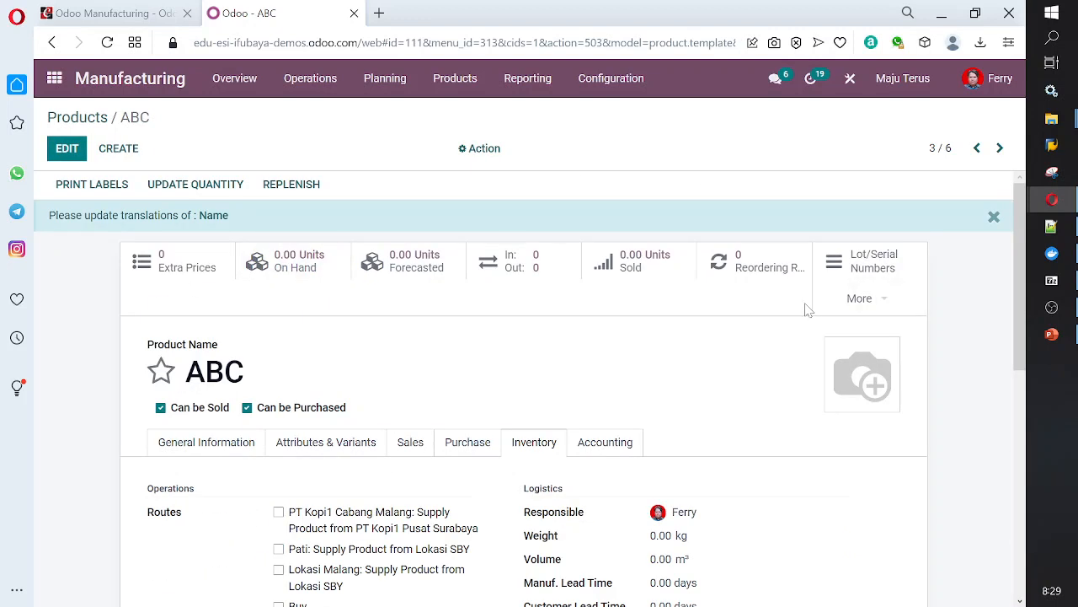
Start a new bill of materials for product ABC and add a first component line.
{"action": "left_click", "coordinate": [876, 299]}
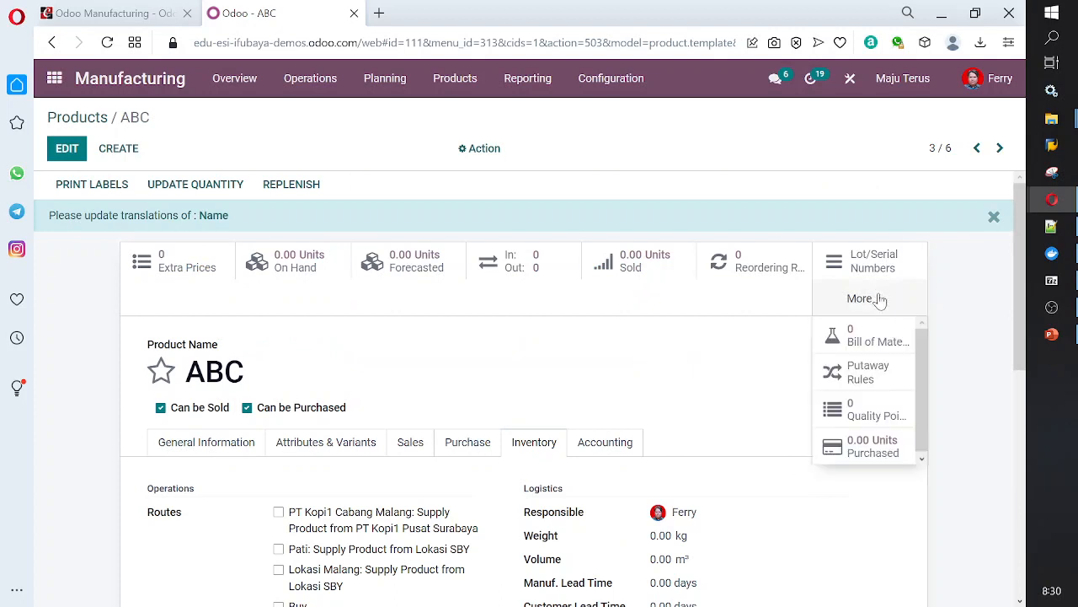
{"action": "left_click", "coordinate": [872, 335]}
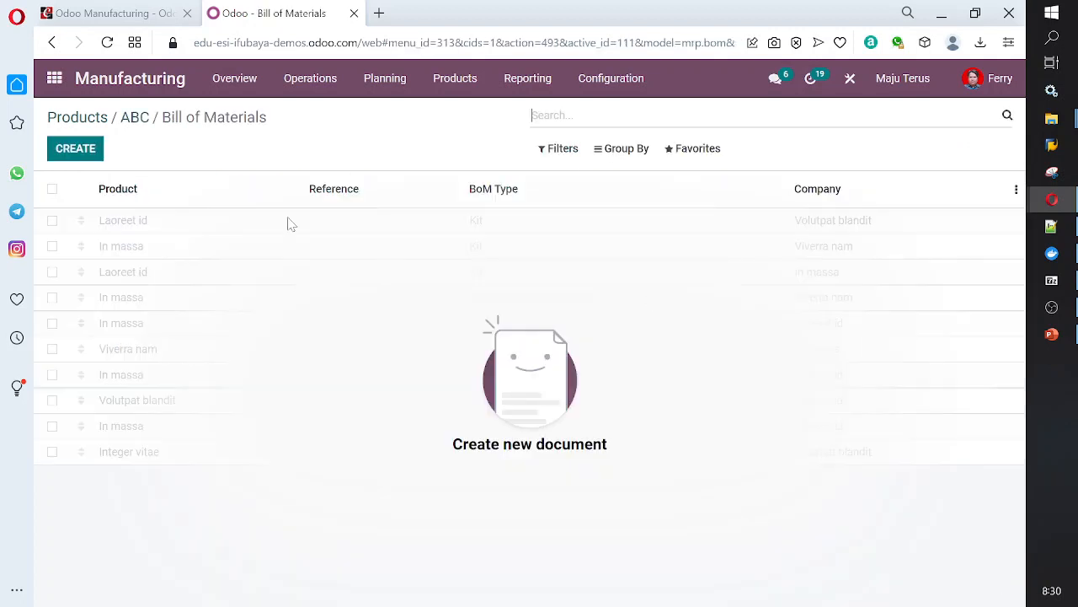
{"action": "left_click", "coordinate": [71, 149]}
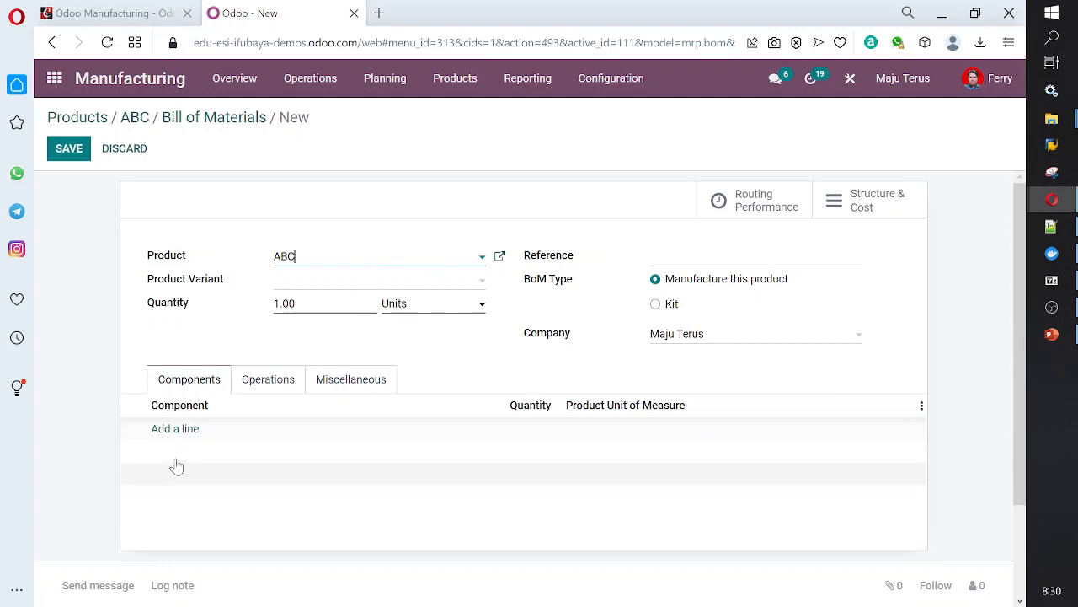
{"action": "left_click", "coordinate": [185, 428]}
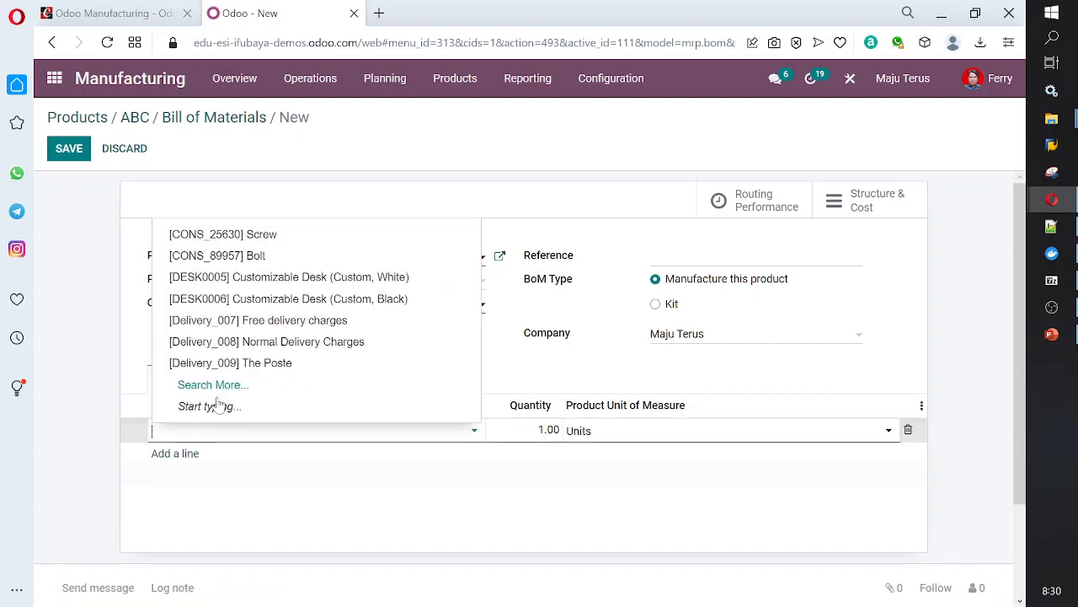
{"action": "type", "text": "a"}
{"action": "left_click", "coordinate": [239, 455]}
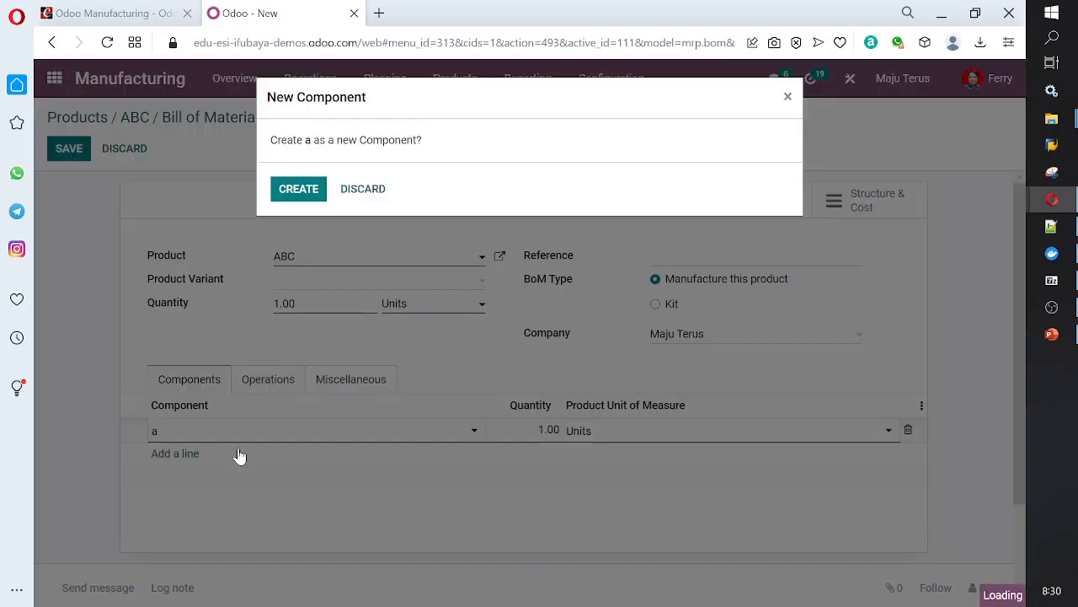
{"action": "left_click", "coordinate": [368, 189]}
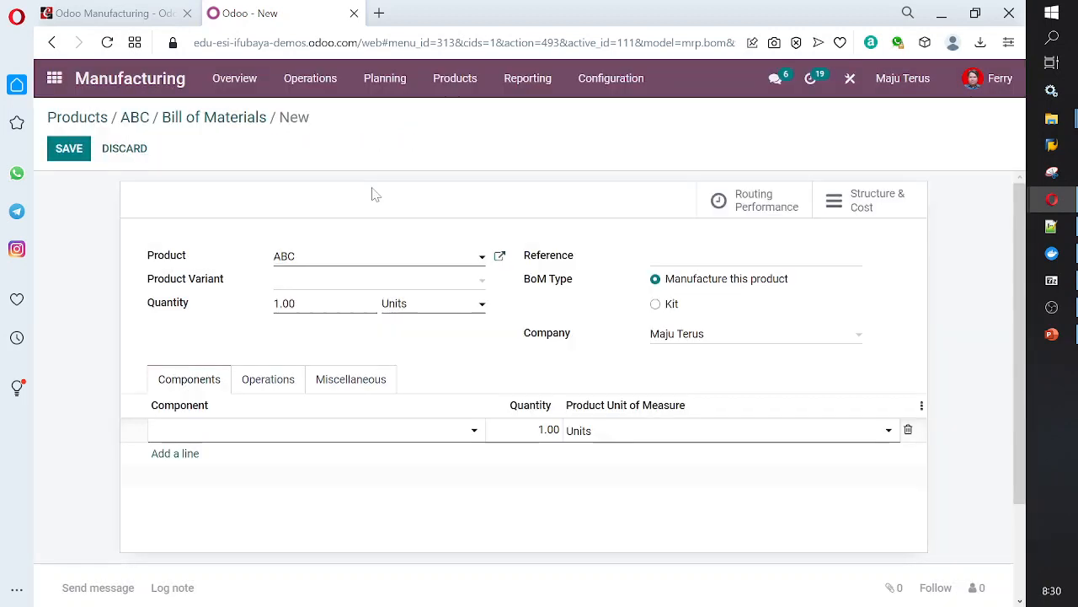
Find product A in the full component search and choose it for the first component line.
{"action": "left_click", "coordinate": [479, 435]}
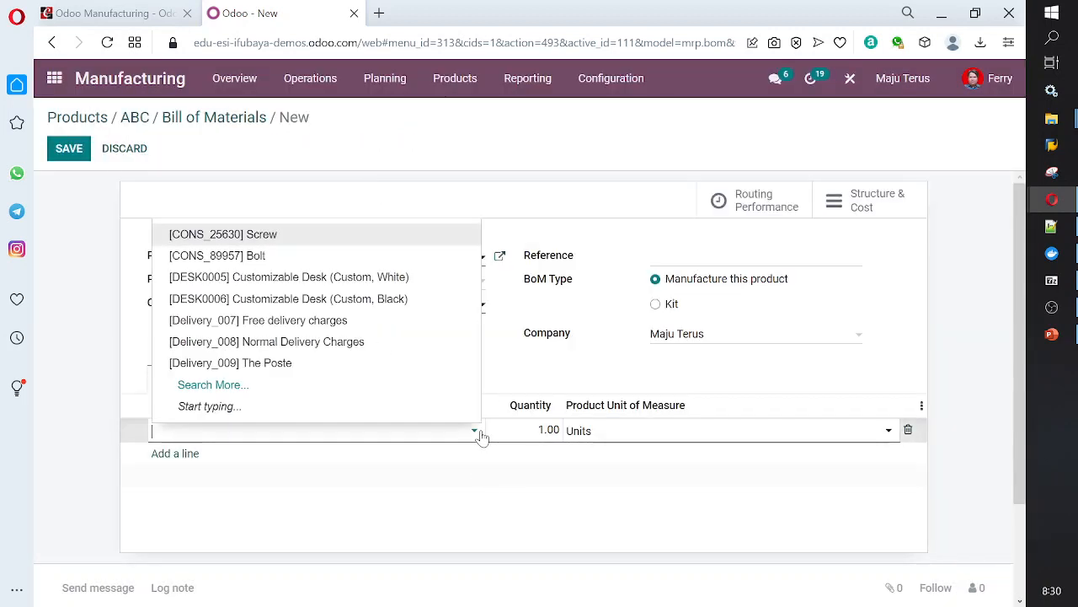
{"action": "left_click", "coordinate": [300, 397]}
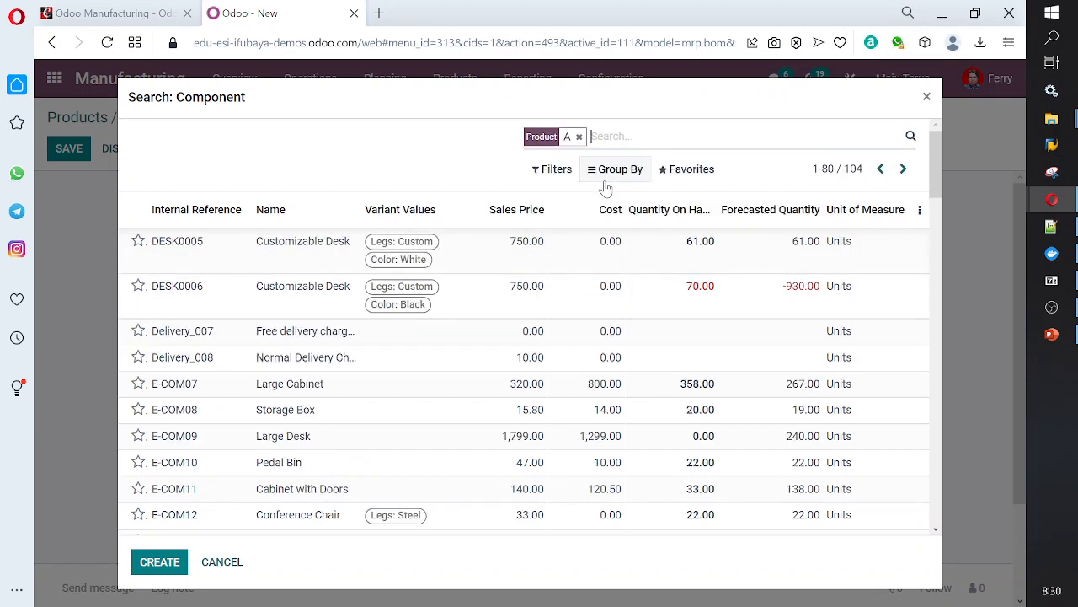
{"action": "scroll", "coordinate": [546, 311], "scroll_direction": "down", "scroll_amount": 10}
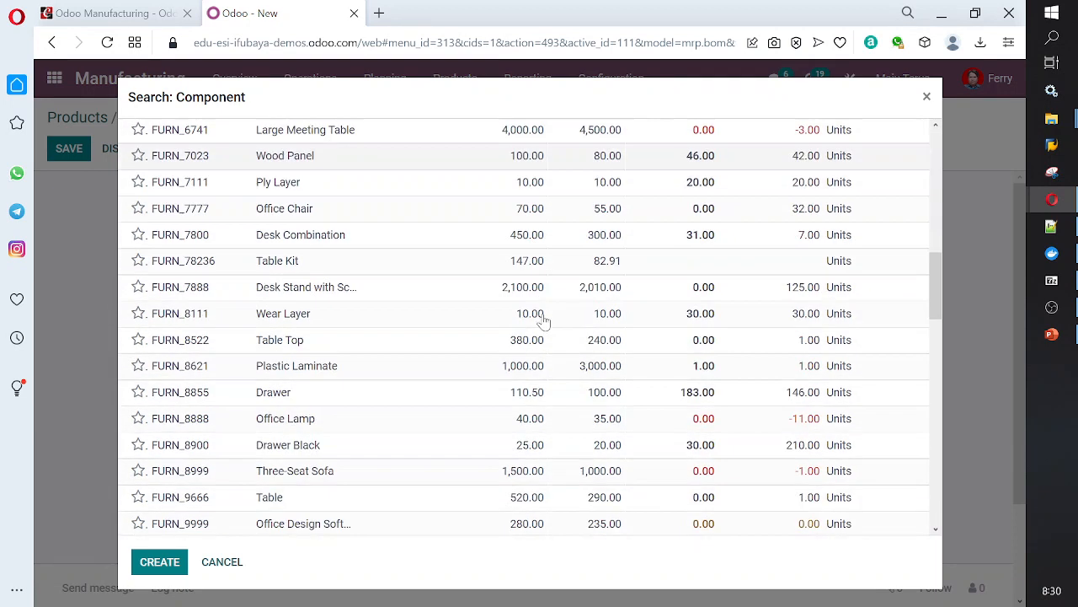
{"action": "scroll", "coordinate": [544, 320], "scroll_direction": "down", "scroll_amount": 5}
{"action": "scroll", "coordinate": [543, 320], "scroll_direction": "up", "scroll_amount": 3}
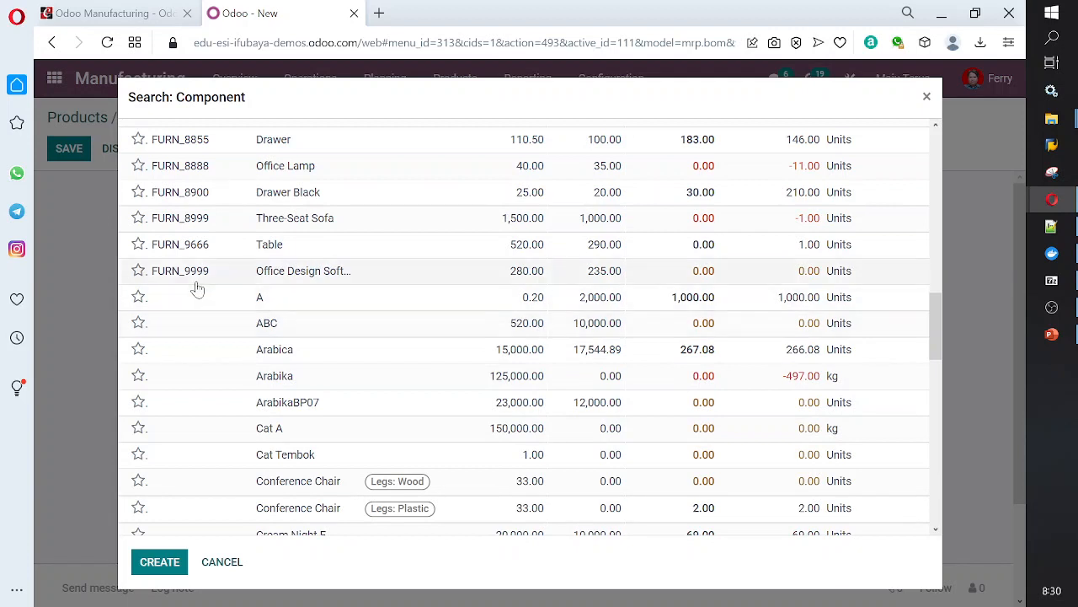
{"action": "left_click", "coordinate": [232, 297]}
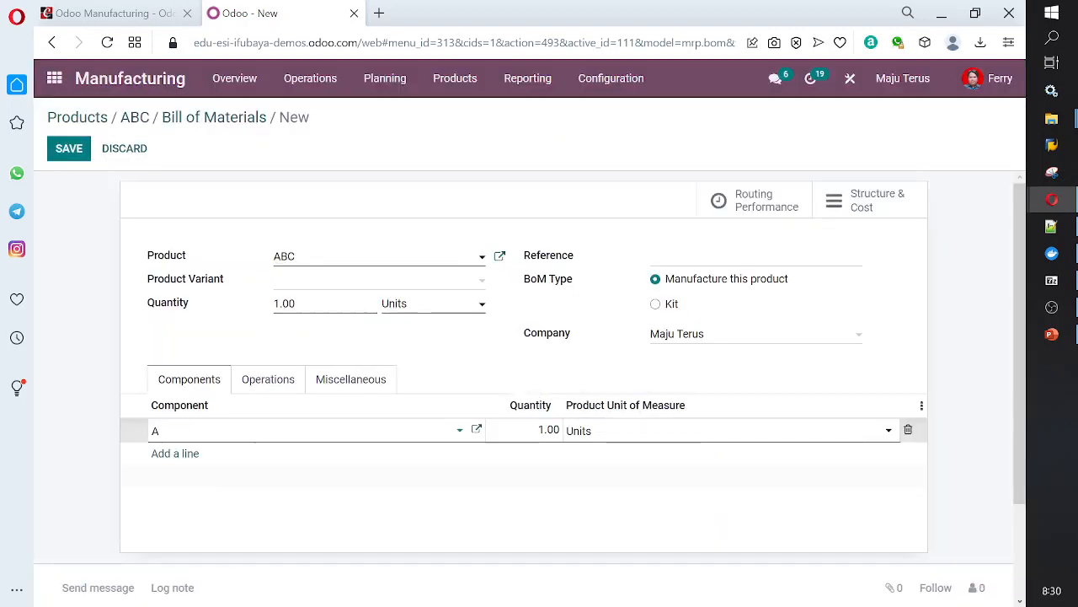
Add product B as the second component of the bill of materials with a quantity of 2.
{"action": "left_click", "coordinate": [187, 453]}
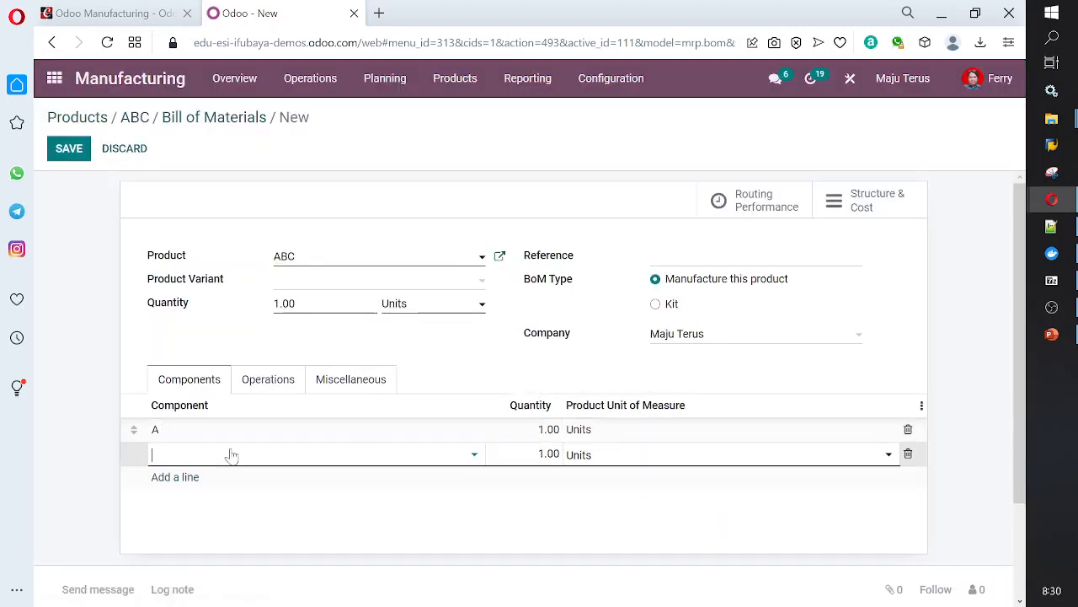
{"action": "left_click", "coordinate": [476, 456]}
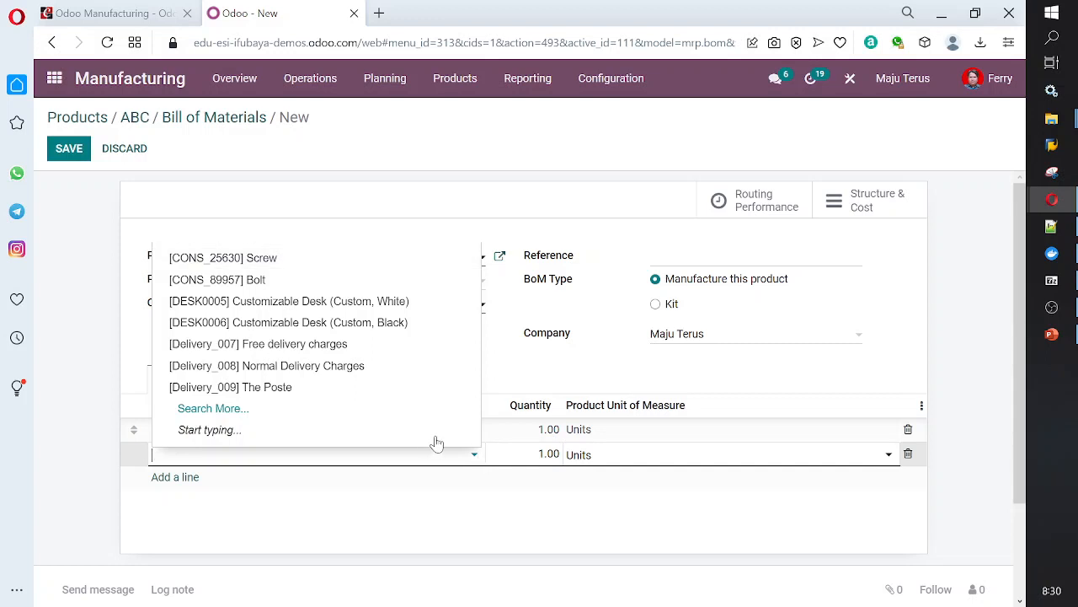
{"action": "left_click", "coordinate": [259, 410]}
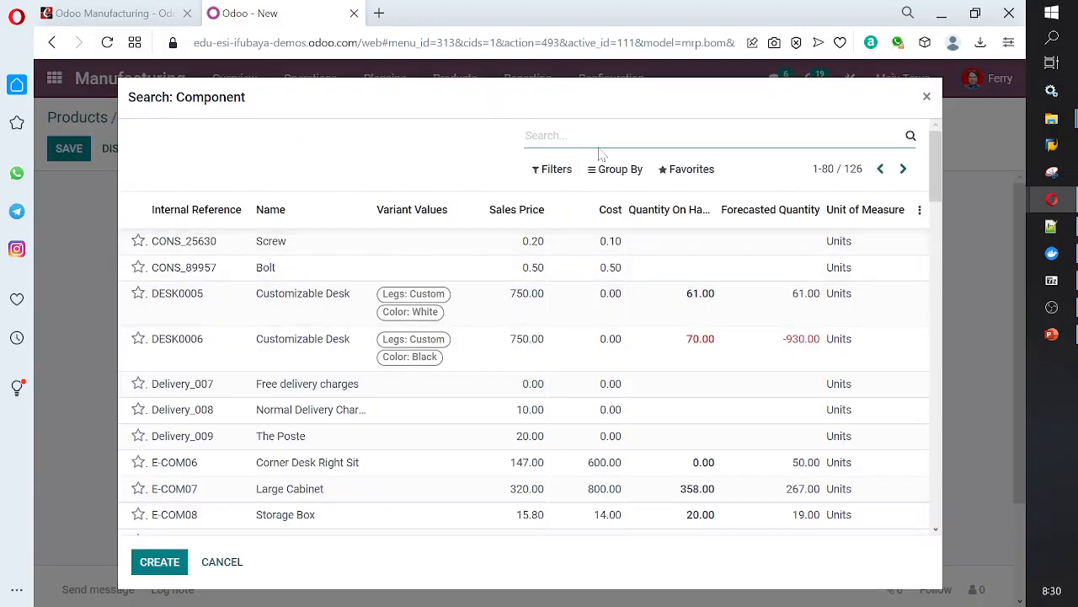
{"action": "type", "text": "B"}
{"action": "left_click", "coordinate": [599, 150]}
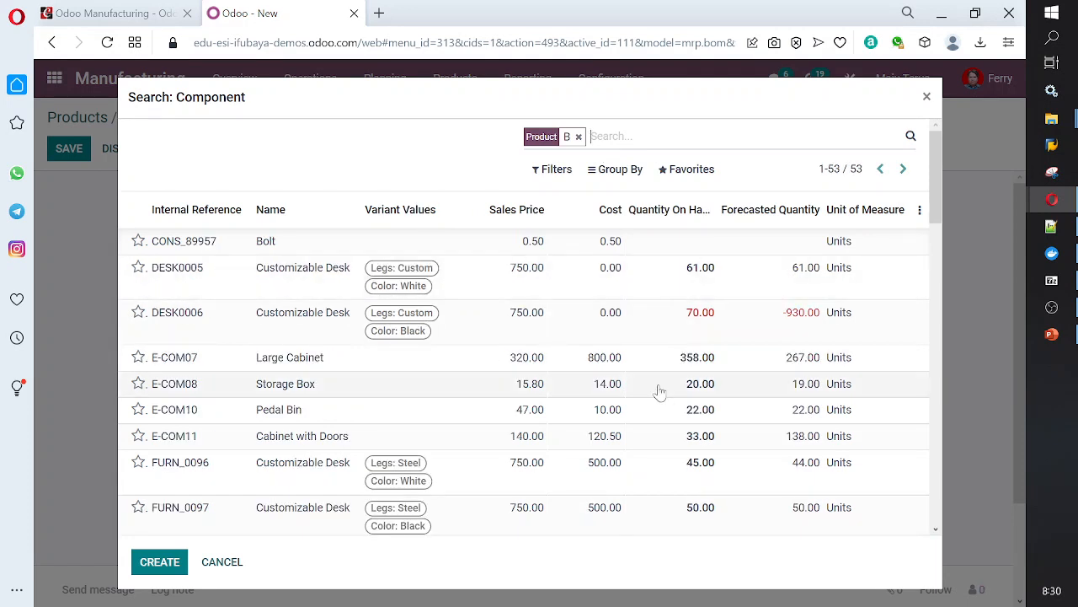
{"action": "scroll", "coordinate": [652, 410], "scroll_direction": "down", "scroll_amount": 3}
{"action": "scroll", "coordinate": [653, 410], "scroll_direction": "down", "scroll_amount": 5}
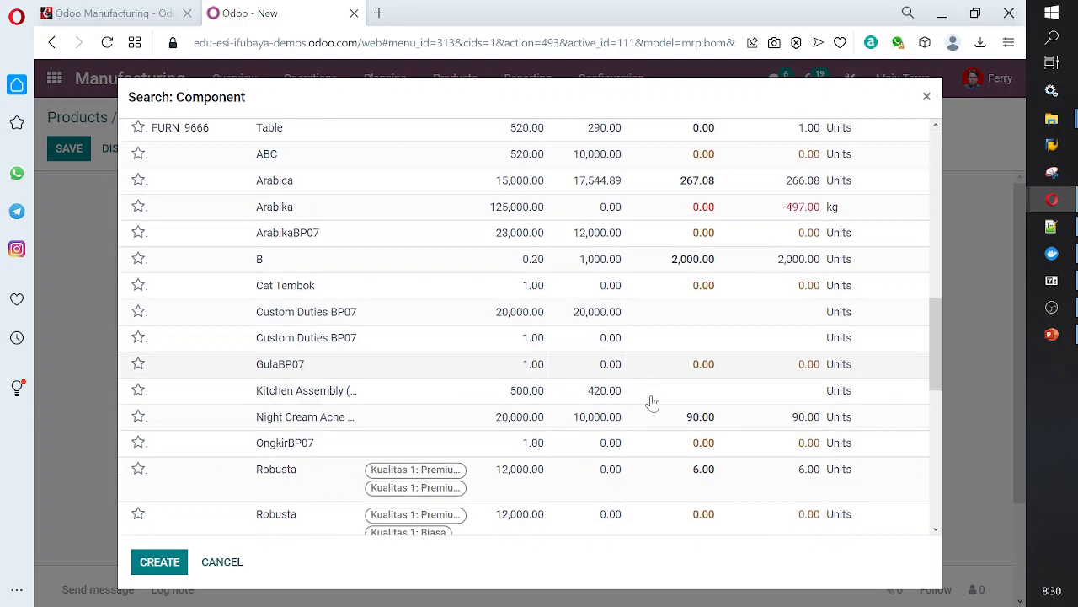
{"action": "left_click", "coordinate": [337, 265]}
{"action": "key", "text": "Tab"}
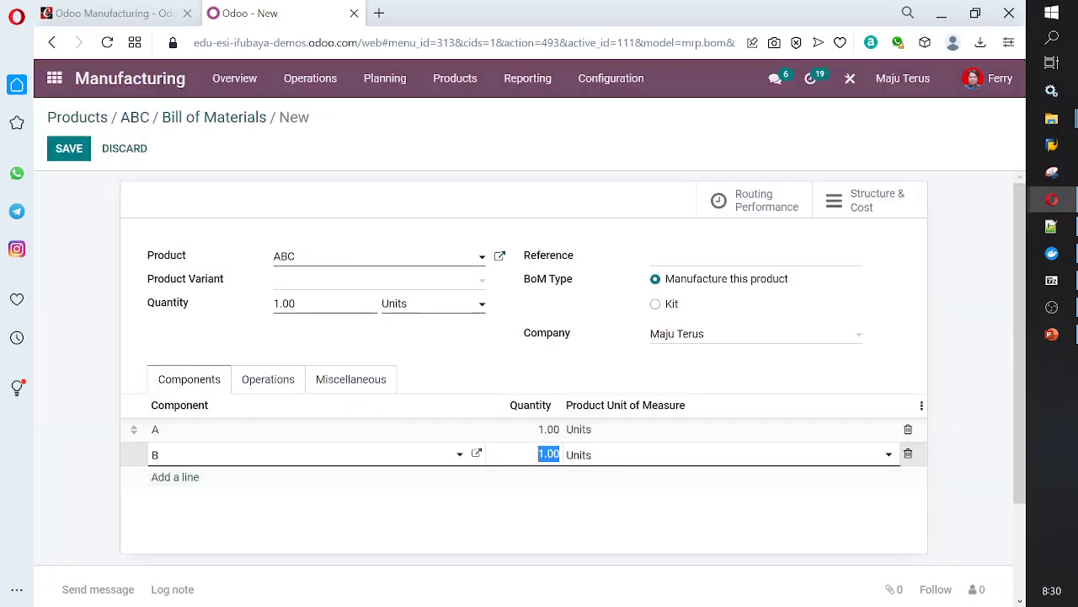
{"action": "type", "text": "2"}
{"action": "key", "text": "Return"}
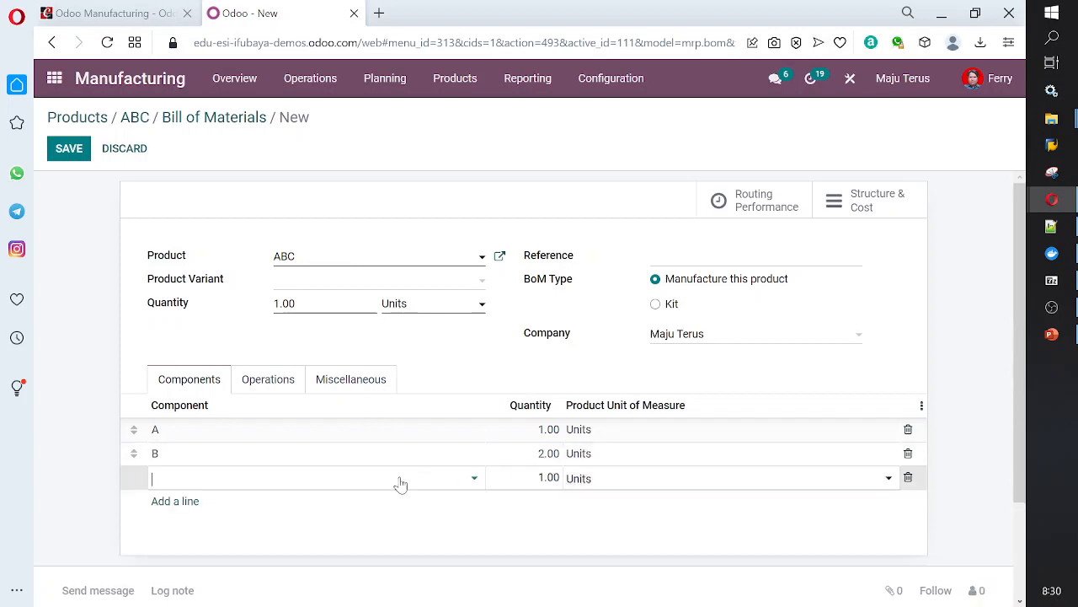
{"action": "type", "text": "C"}
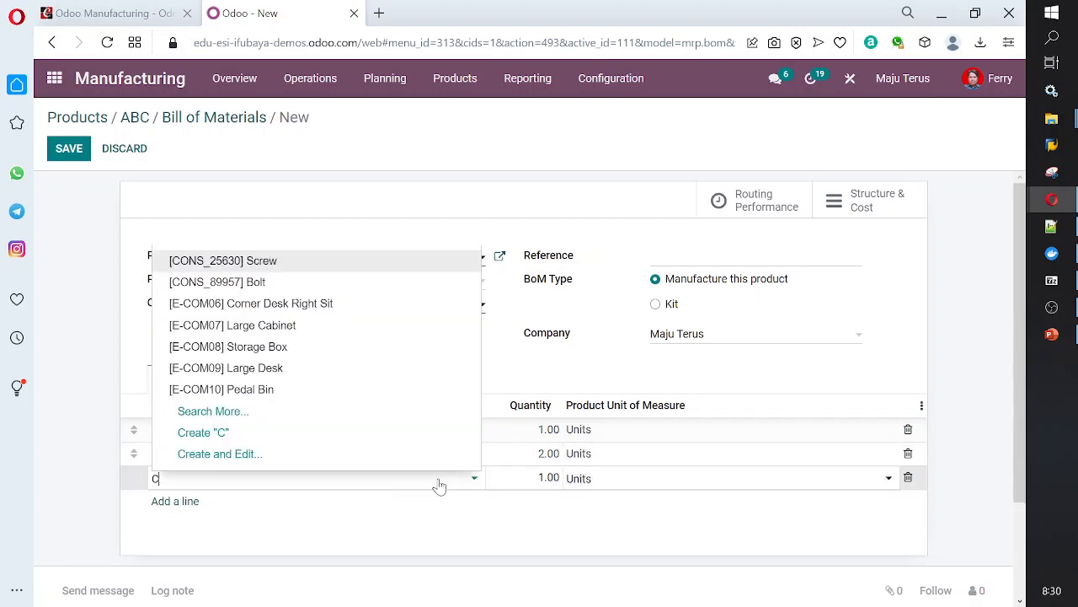
{"action": "type", "text": "`"}
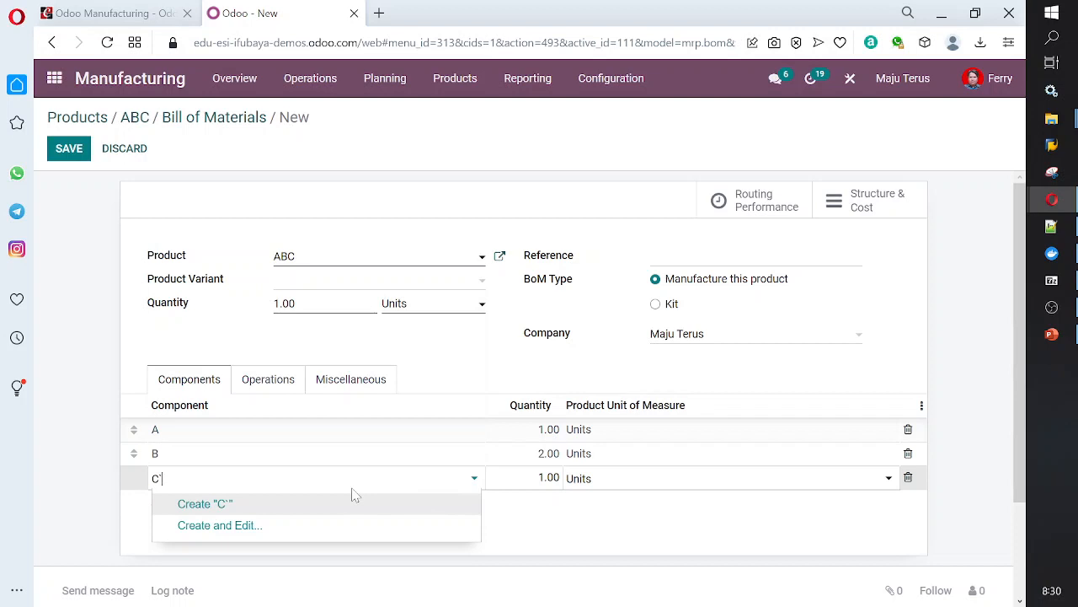
{"action": "key", "text": "BackSpace"}
{"action": "key", "text": "Tab"}
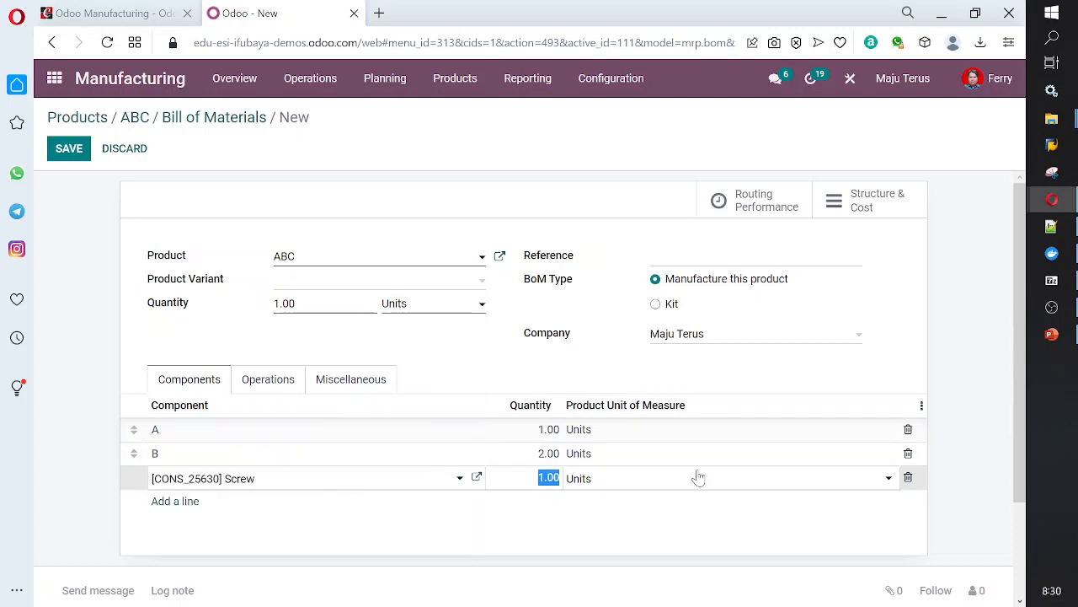
Search the components for C, choose product C for the third line, and return to ABC's bills of materials list.
{"action": "left_click", "coordinate": [459, 480]}
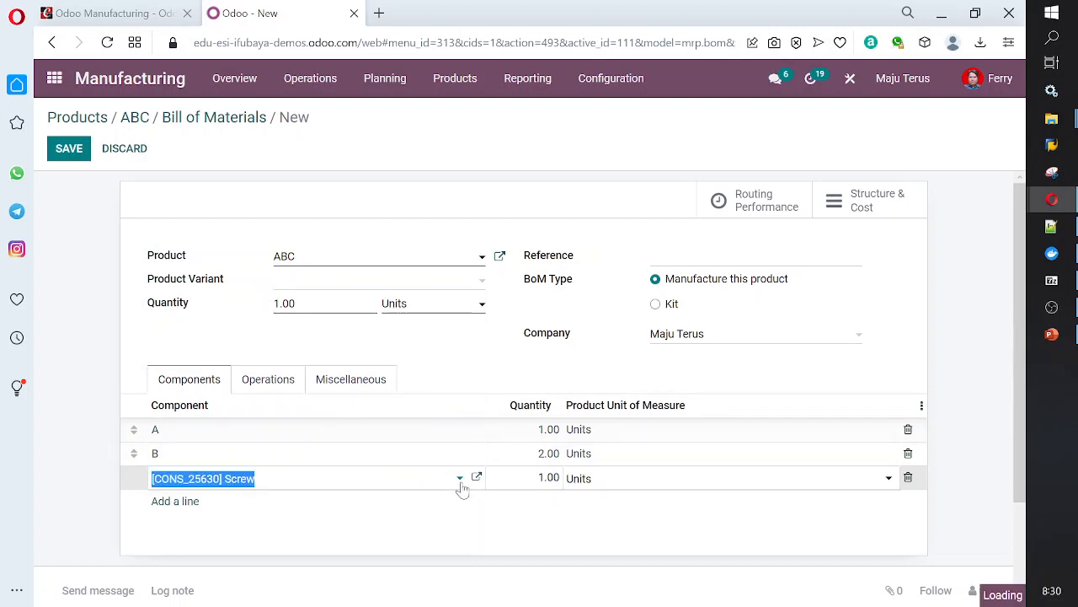
{"action": "left_click", "coordinate": [403, 458]}
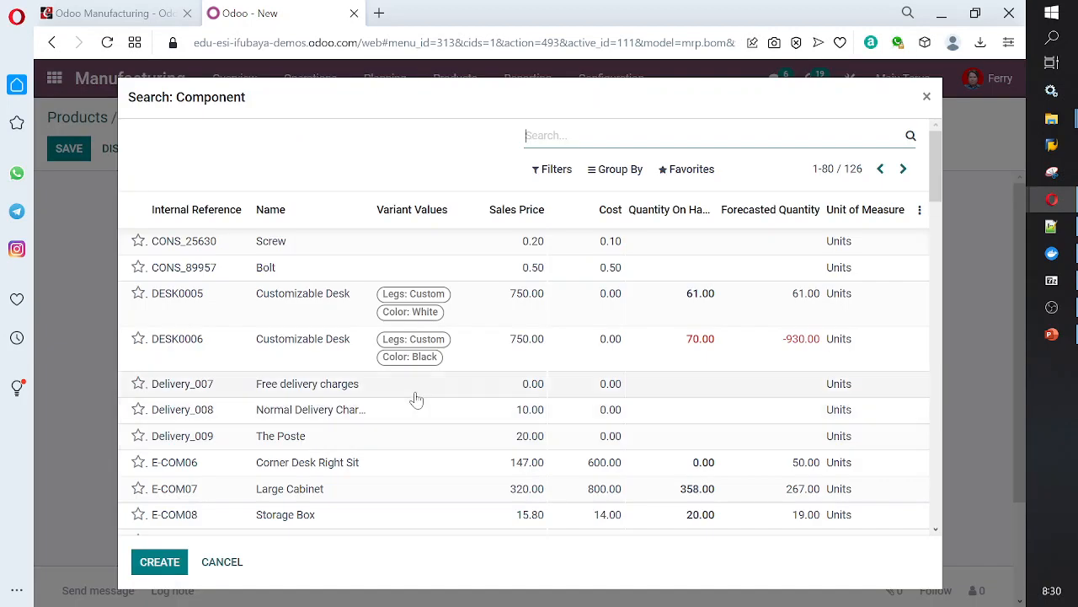
{"action": "type", "text": "C"}
{"action": "key", "text": "Return"}
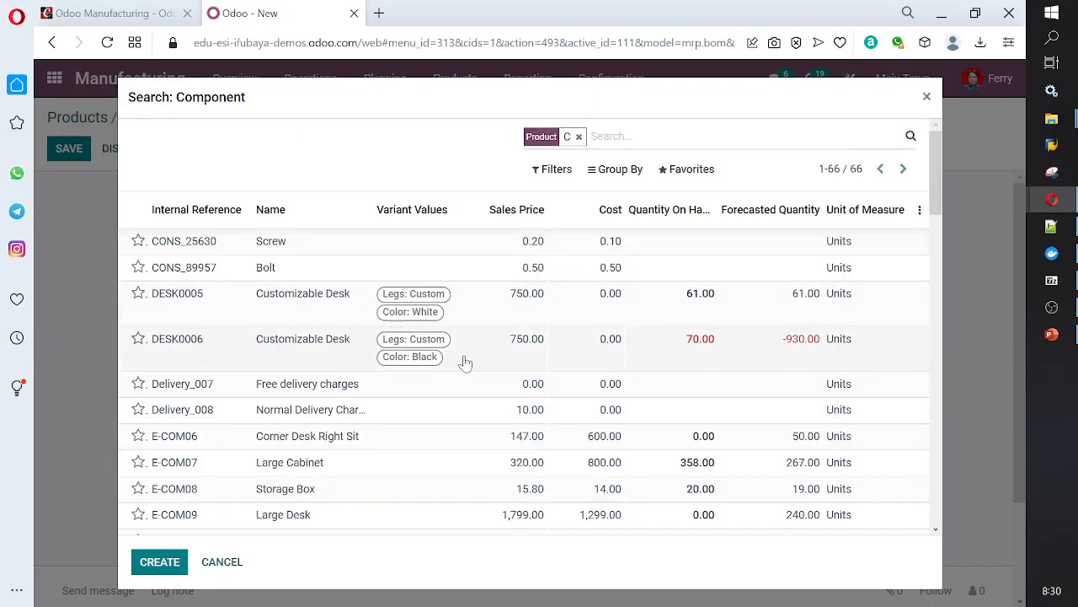
{"action": "scroll", "coordinate": [421, 404], "scroll_direction": "down", "scroll_amount": 7}
{"action": "scroll", "coordinate": [397, 457], "scroll_direction": "down", "scroll_amount": 4}
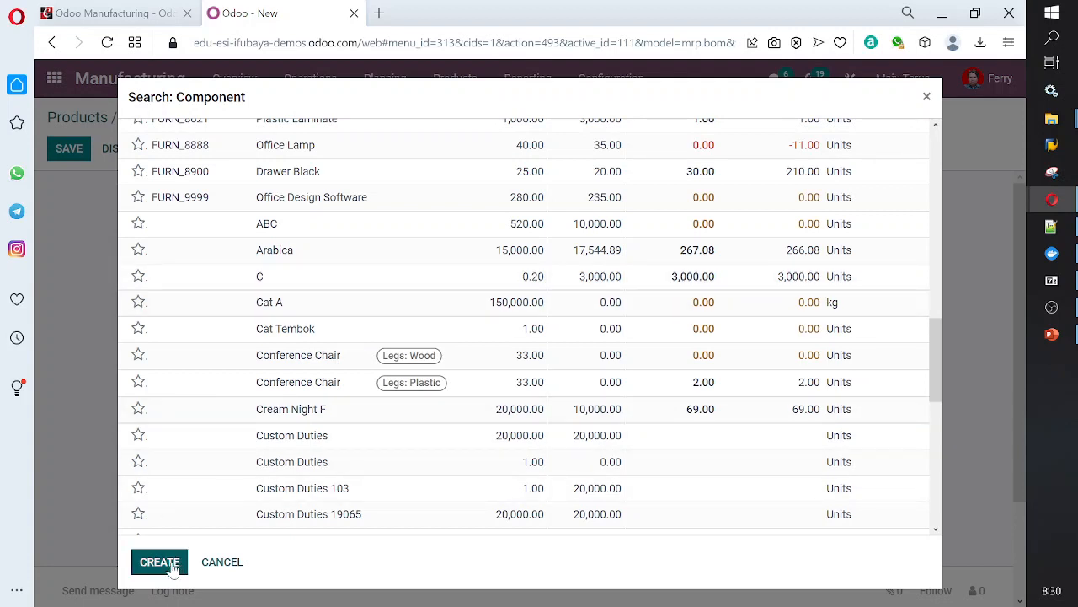
{"action": "left_click", "coordinate": [177, 286]}
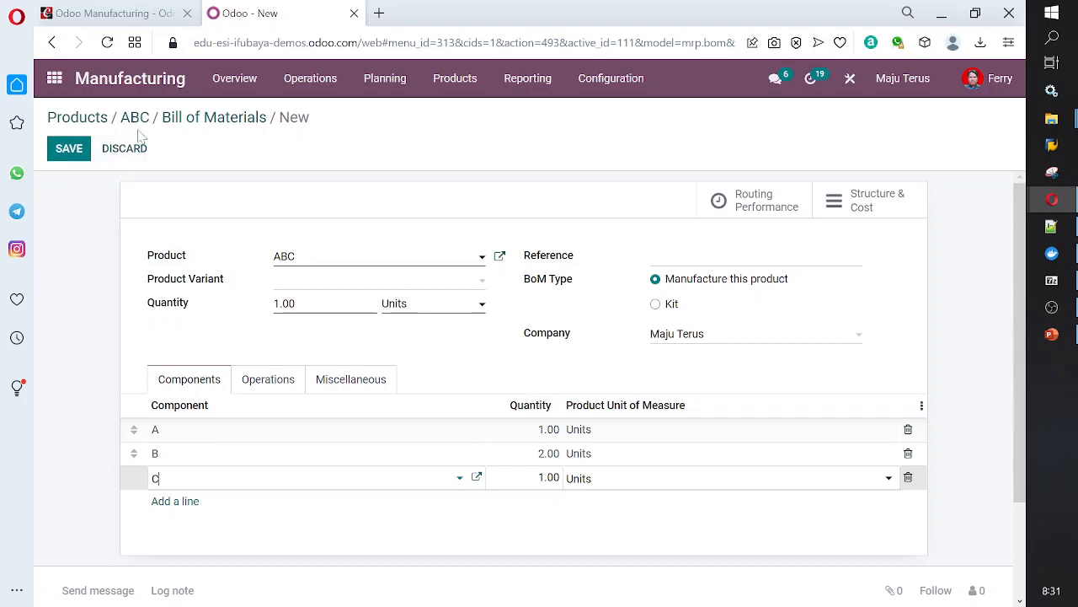
{"action": "left_click", "coordinate": [224, 123]}
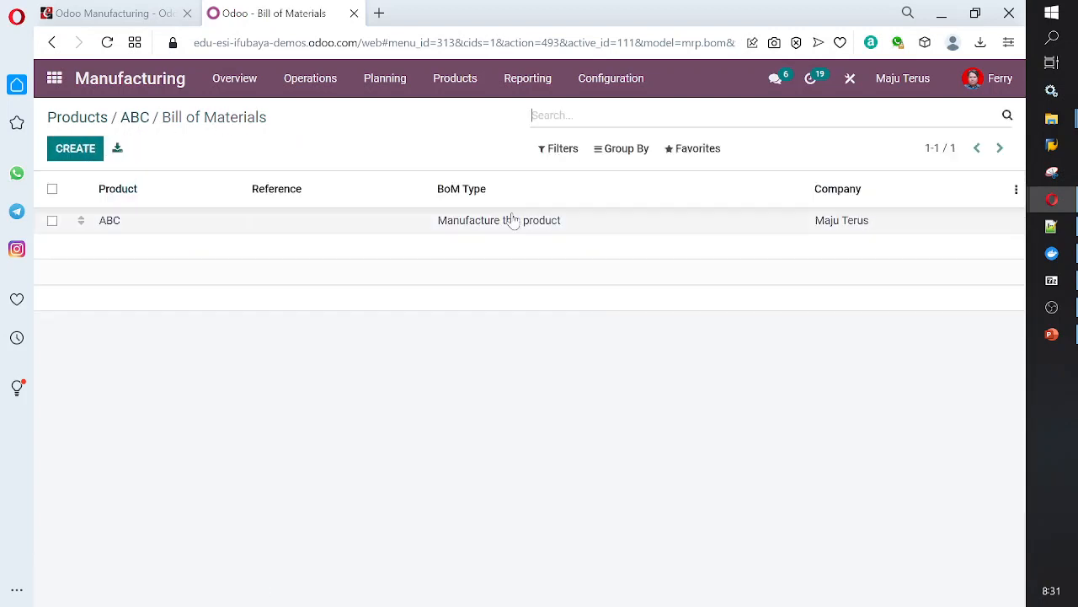
Check ABC's bill of materials and start a new manufacturing order.
{"action": "left_click", "coordinate": [477, 220]}
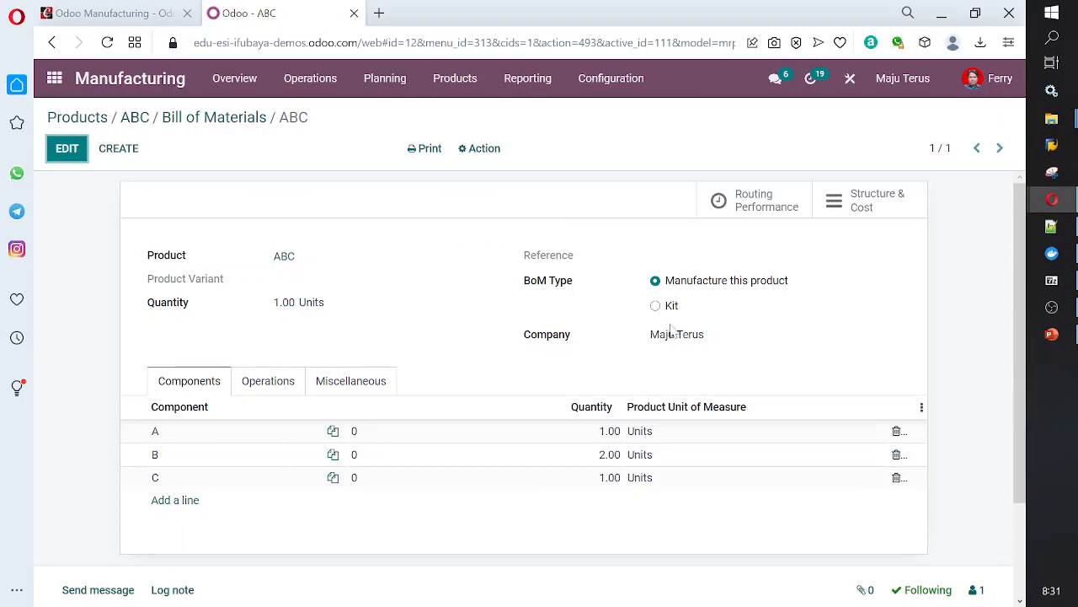
{"action": "left_click", "coordinate": [299, 86]}
{"action": "left_click", "coordinate": [325, 123]}
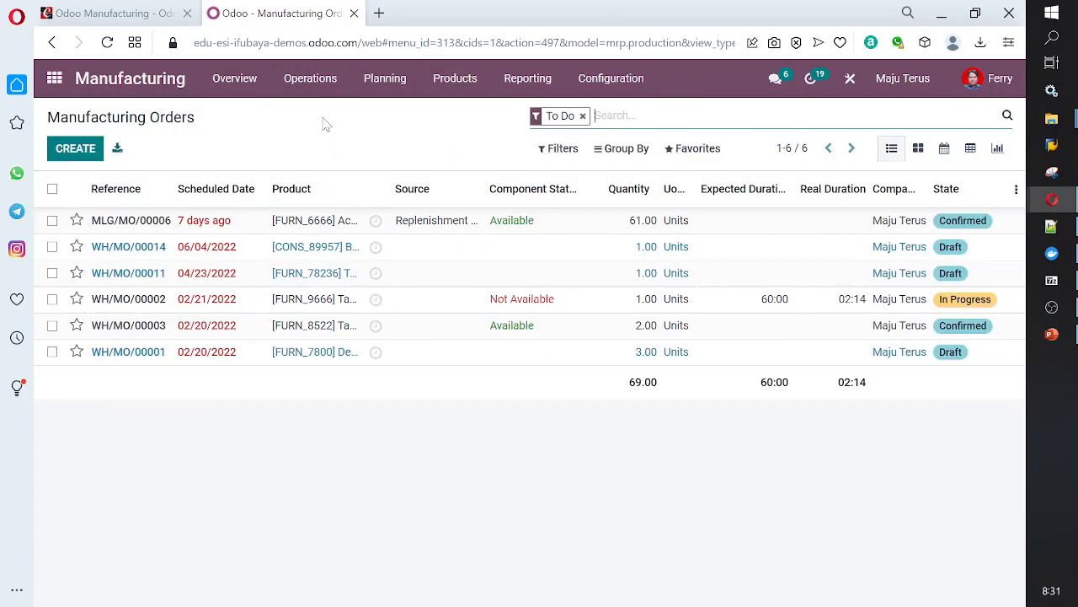
{"action": "left_click", "coordinate": [67, 153]}
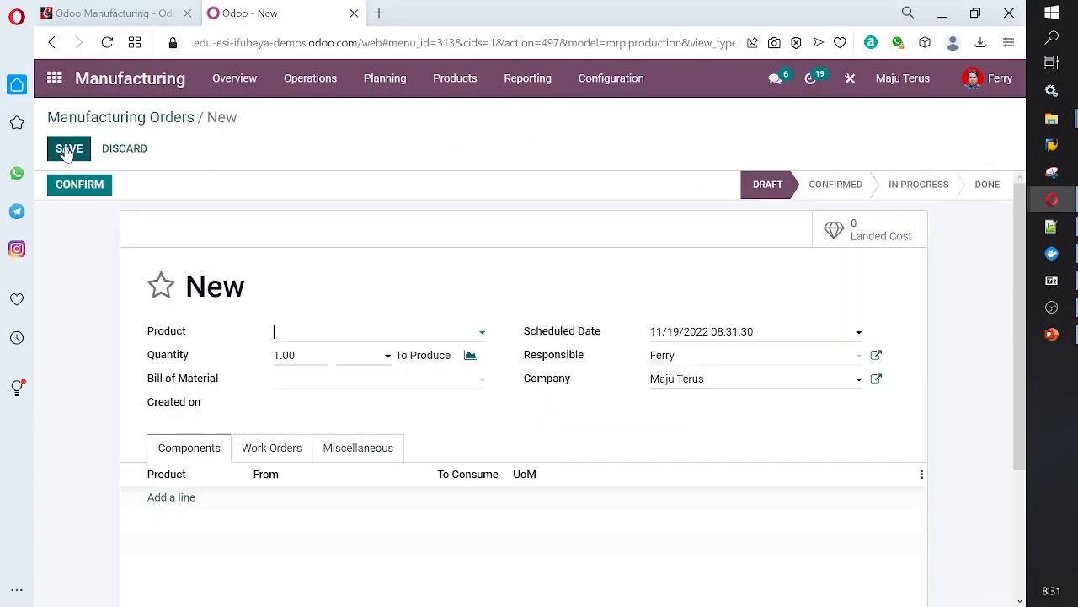
{"action": "type", "text": "ABC"}
{"action": "key", "text": "Tab"}
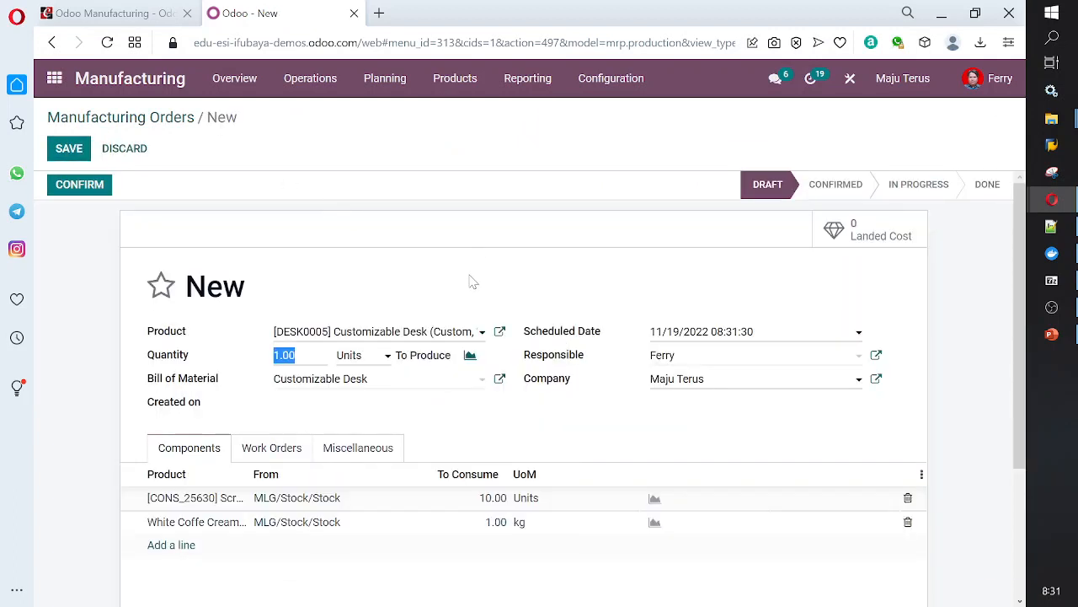
{"action": "left_click", "coordinate": [482, 332]}
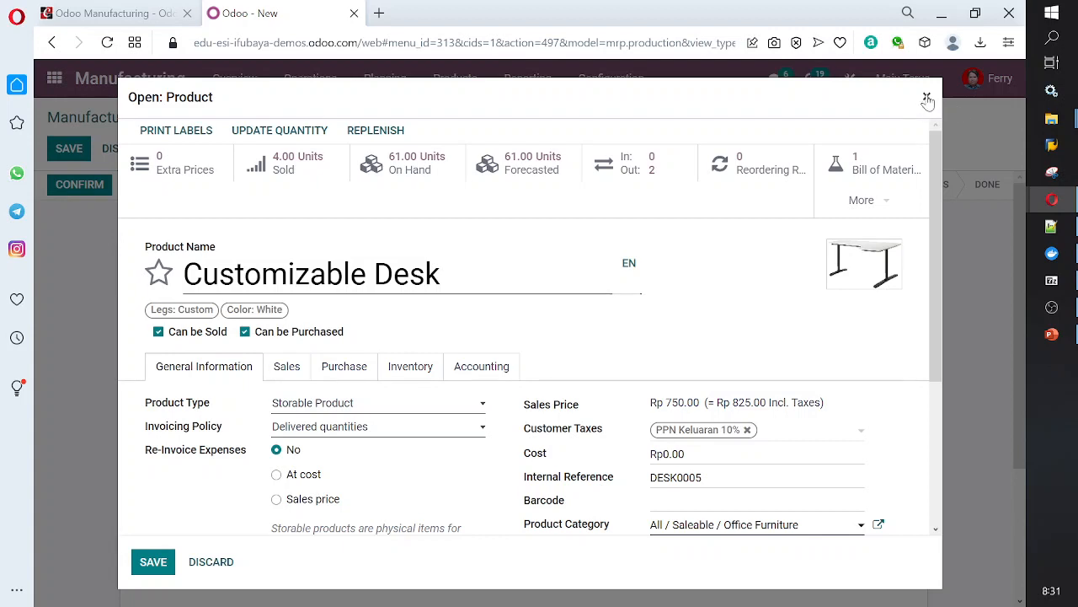
{"action": "left_click", "coordinate": [927, 98]}
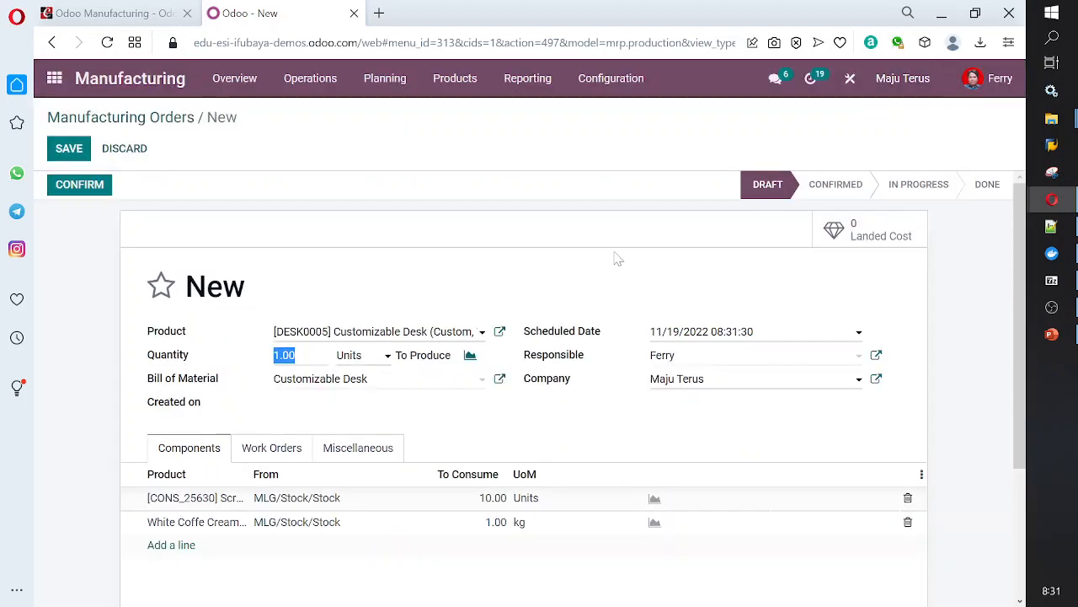
Search the full product list for ABC and choose it as the product of the manufacturing order.
{"action": "left_click", "coordinate": [483, 333]}
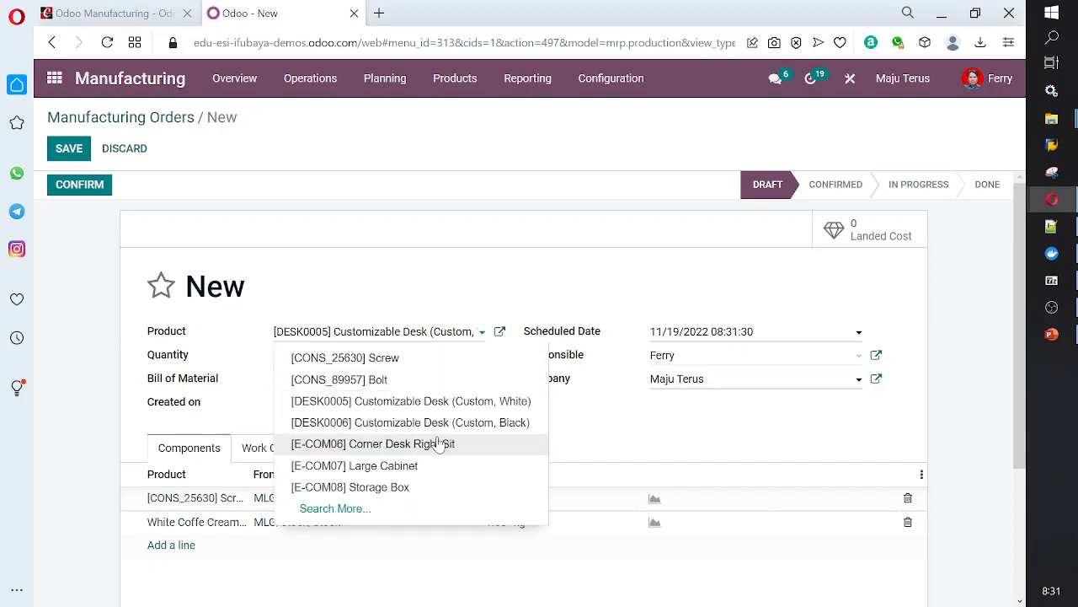
{"action": "left_click", "coordinate": [338, 510]}
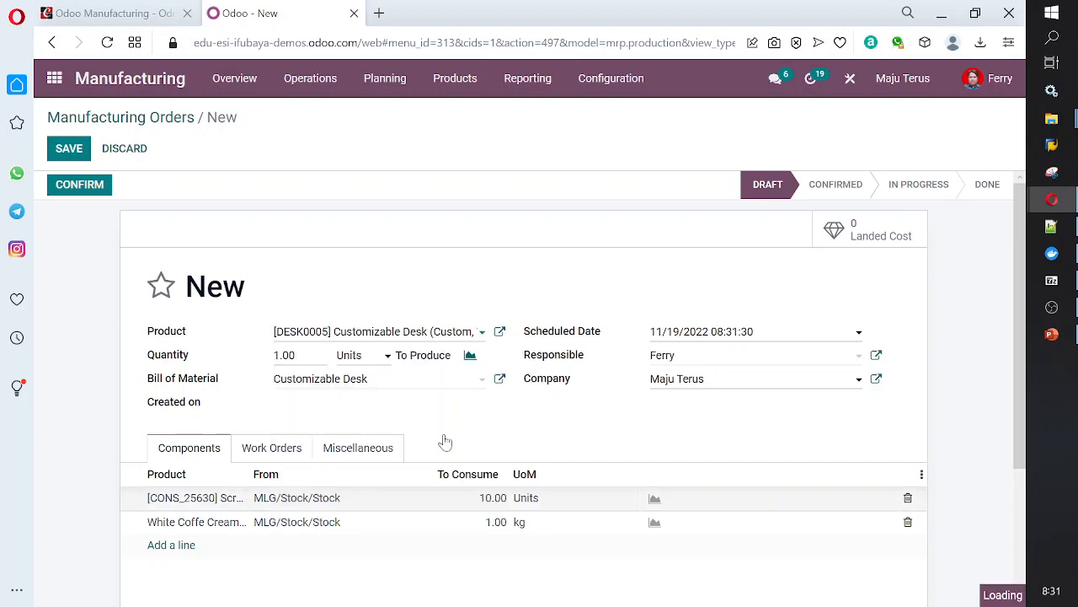
{"action": "type", "text": "ABC"}
{"action": "key", "text": "Return"}
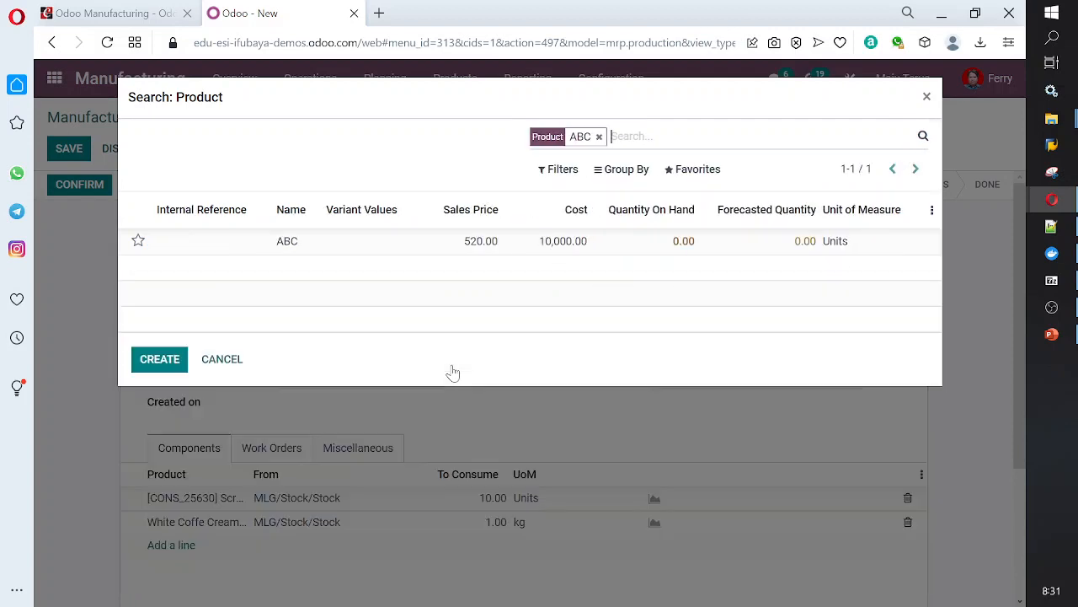
{"action": "left_click", "coordinate": [334, 246]}
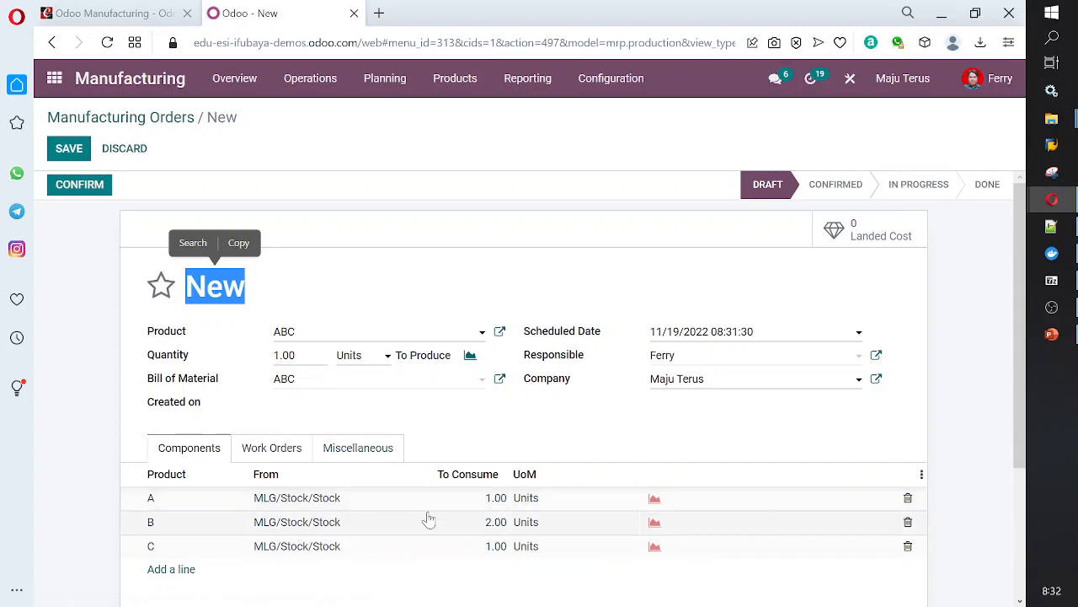
Review the order's component lines and its company record, and close the company record without saving.
{"action": "scroll", "coordinate": [429, 391], "scroll_direction": "down", "scroll_amount": 1}
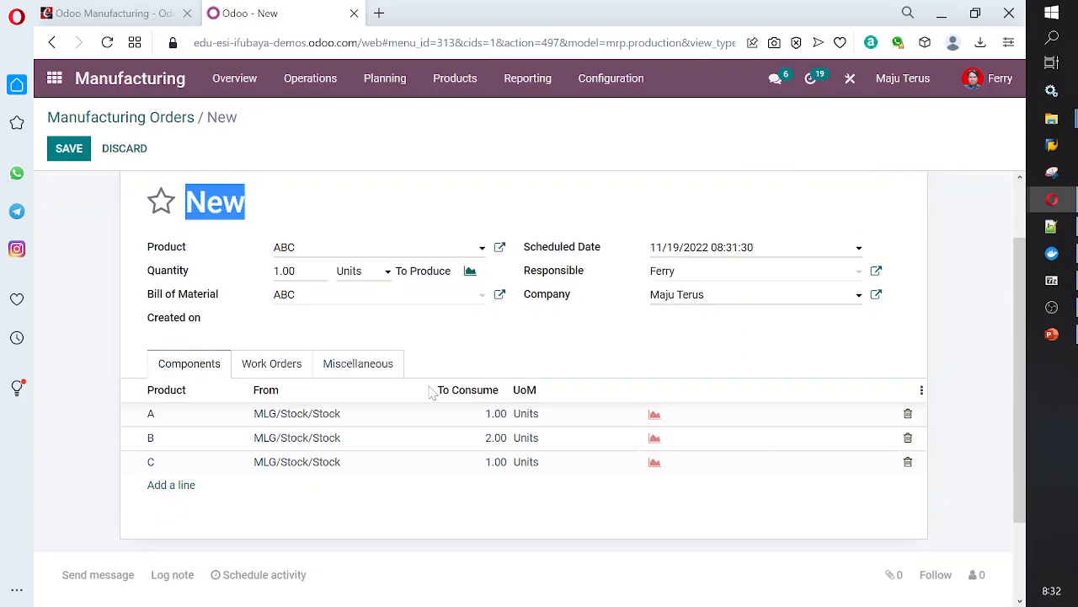
{"action": "left_click", "coordinate": [329, 421]}
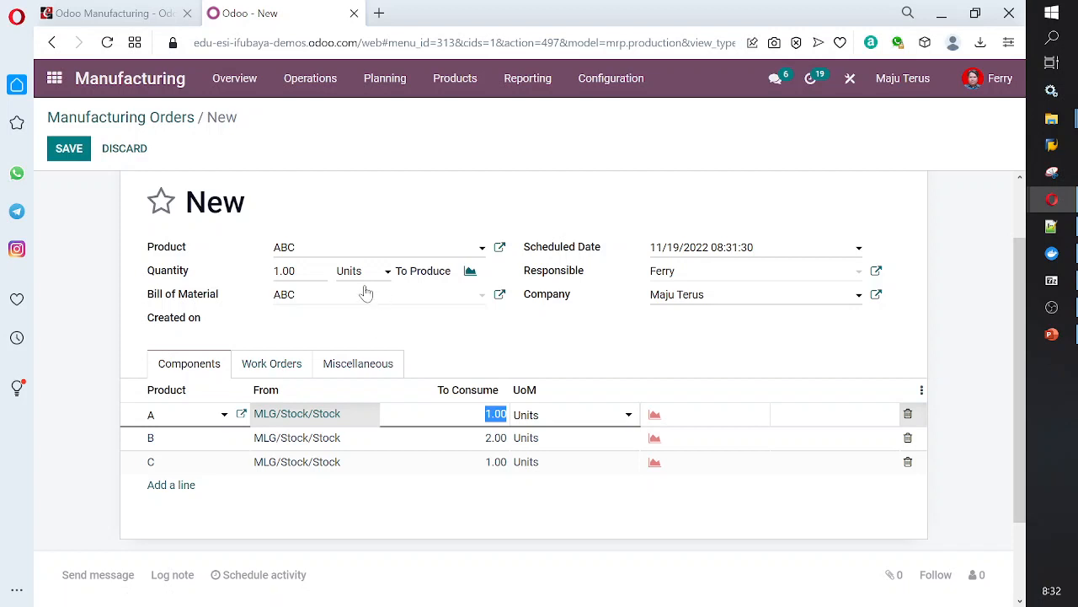
{"action": "left_click", "coordinate": [876, 297]}
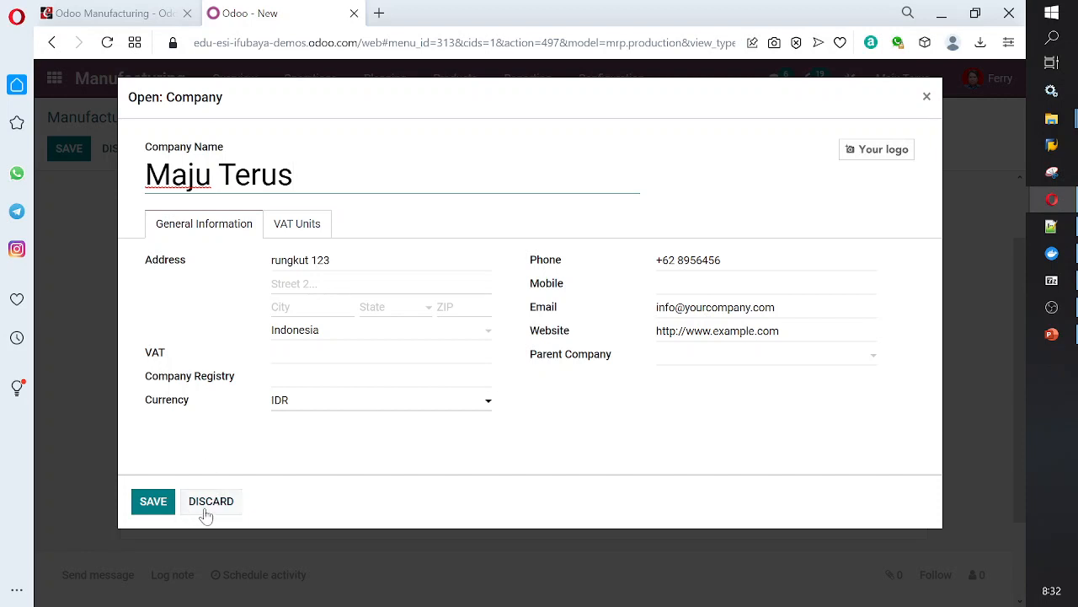
{"action": "left_click", "coordinate": [203, 508]}
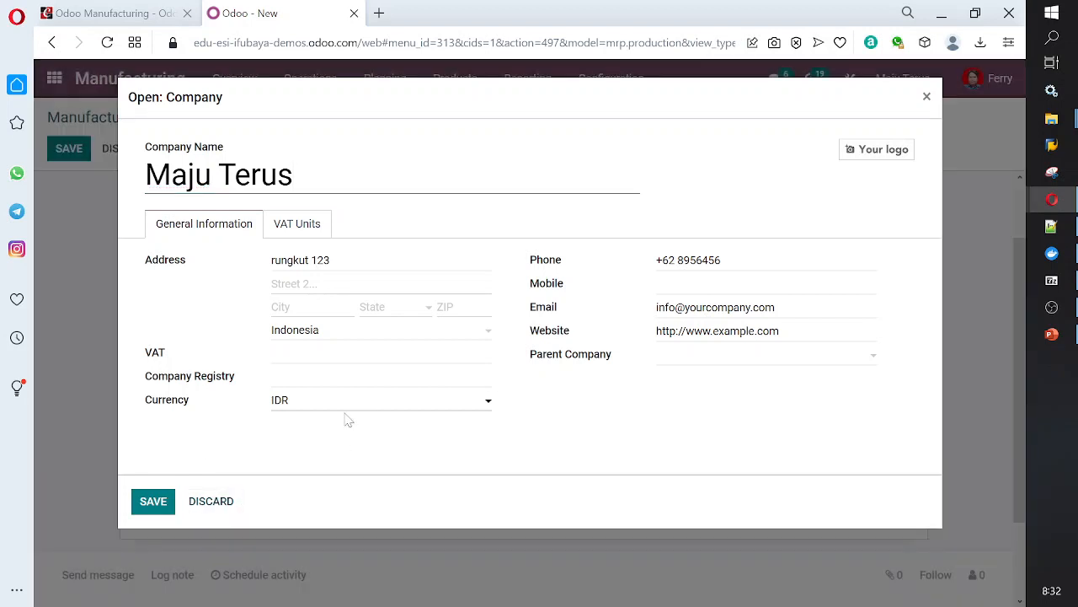
{"action": "left_click", "coordinate": [206, 505]}
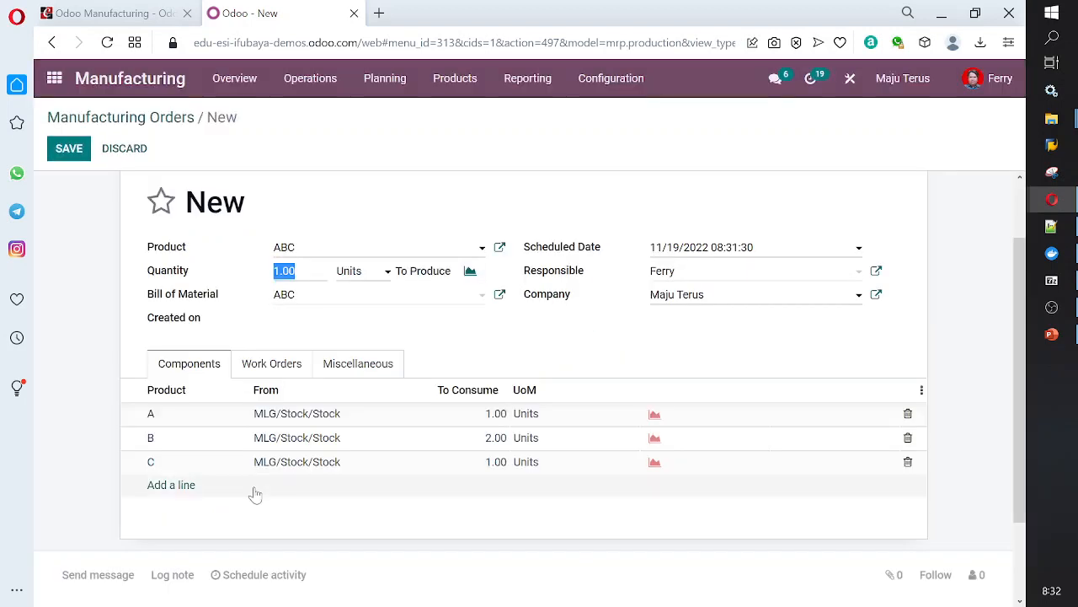
Inspect component A's source location MLG/Stock/Stock and return to the list of manufacturing orders.
{"action": "left_click", "coordinate": [329, 418]}
{"action": "left_click", "coordinate": [330, 419]}
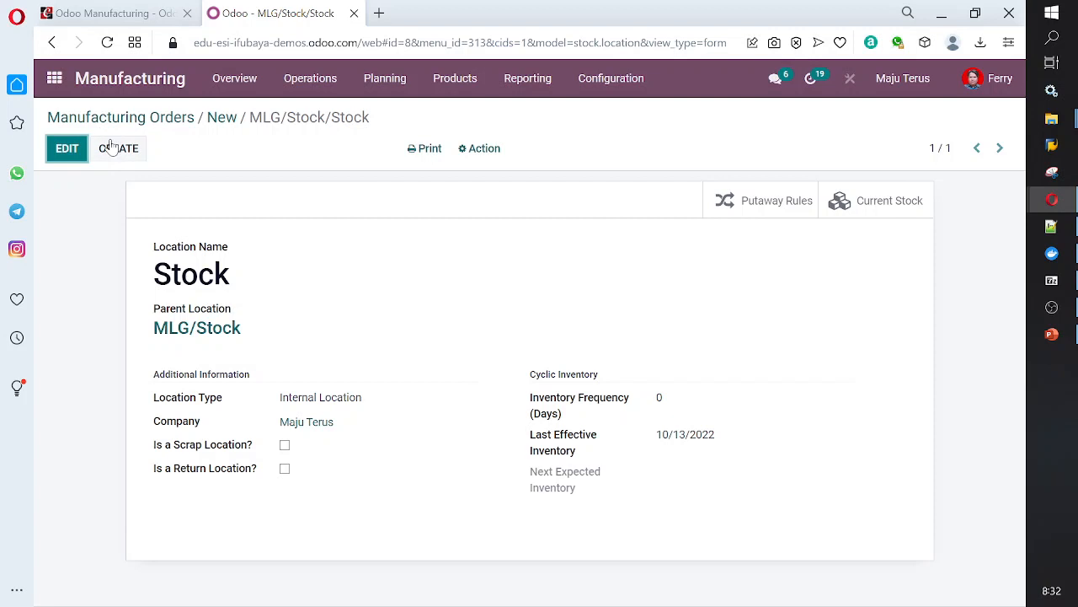
{"action": "left_click", "coordinate": [174, 125]}
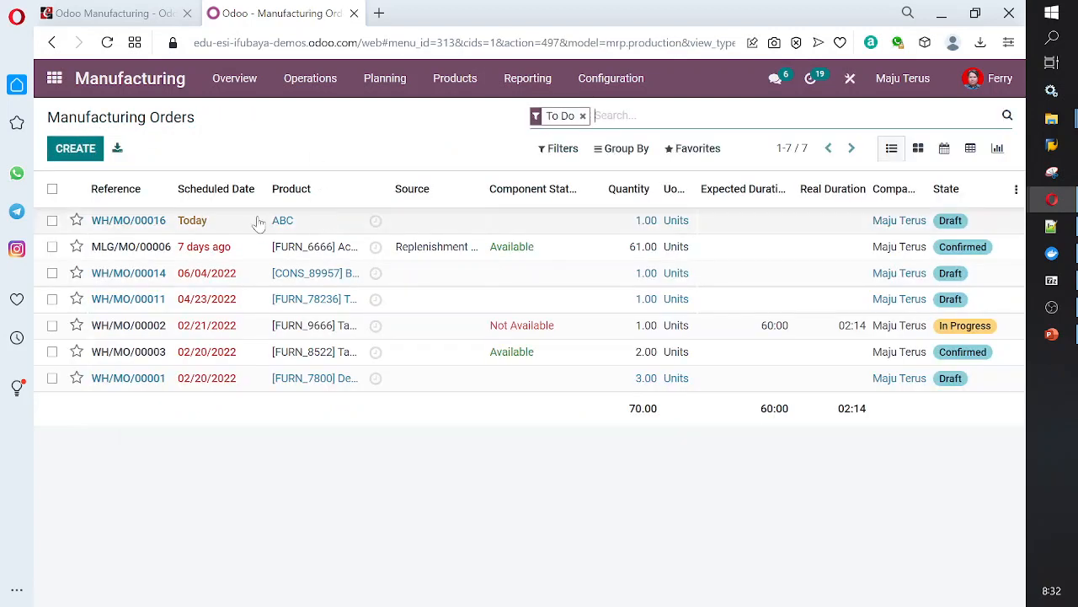
Open product A, add a stock count of 1000 units at location MLG/Stock/Stock, and apply it.
{"action": "left_click", "coordinate": [457, 87]}
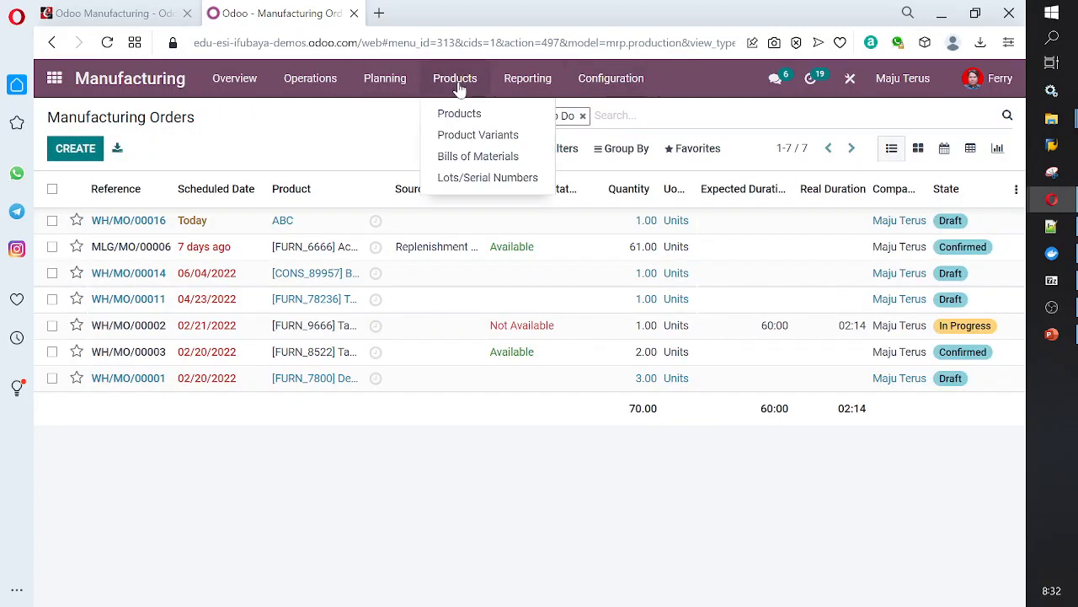
{"action": "left_click", "coordinate": [469, 115]}
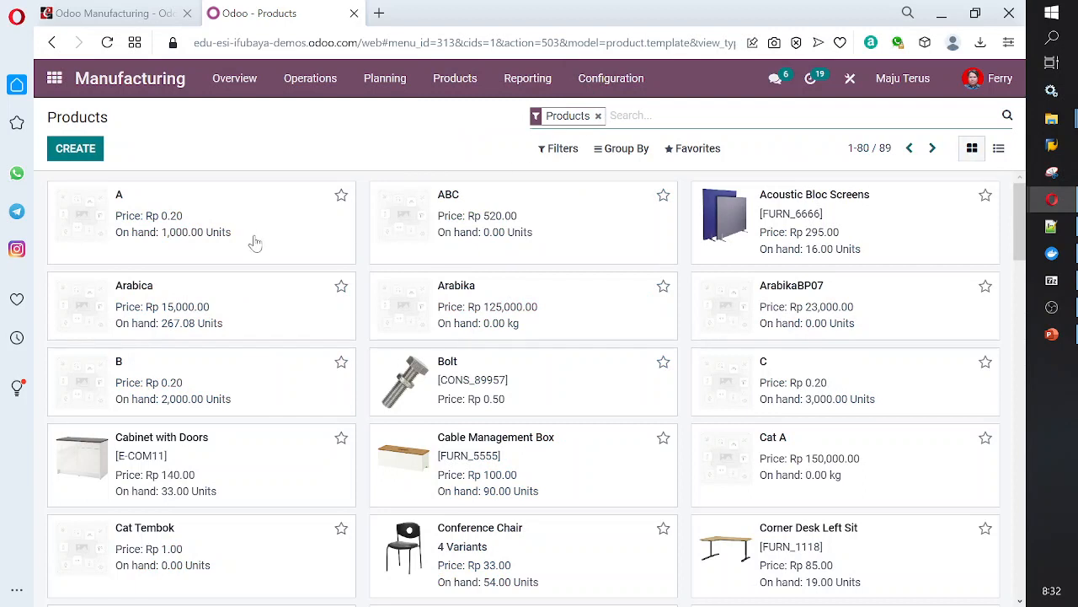
{"action": "left_click", "coordinate": [260, 238]}
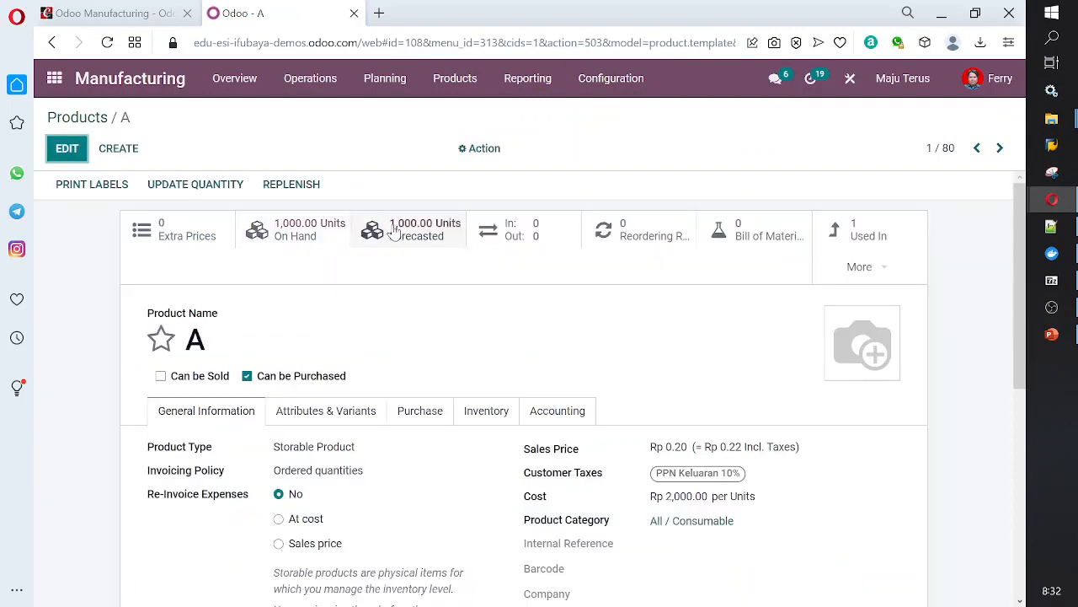
{"action": "left_click", "coordinate": [166, 186]}
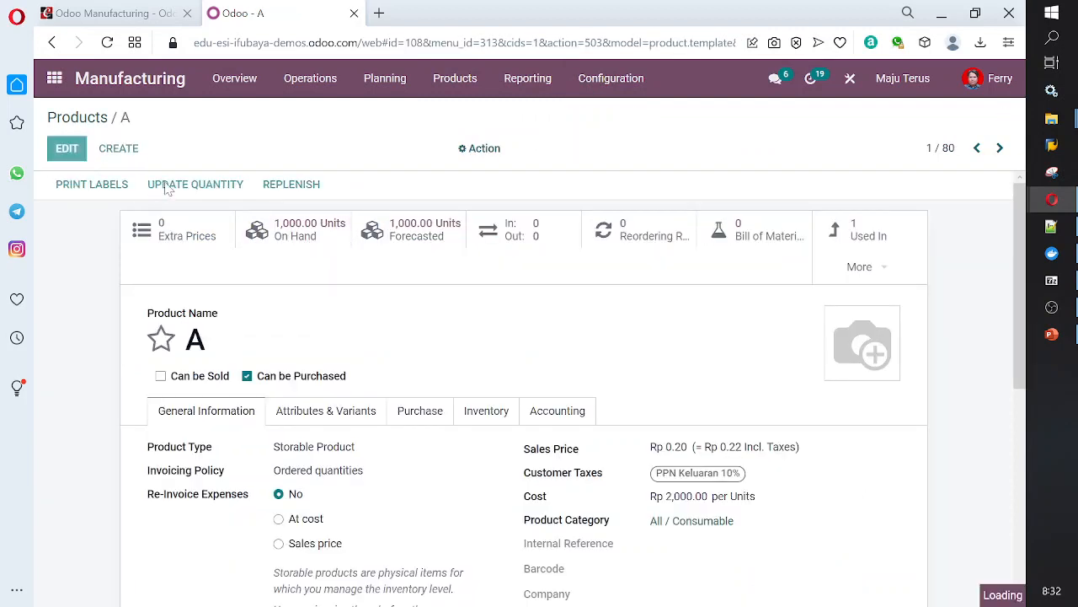
{"action": "left_click", "coordinate": [77, 151]}
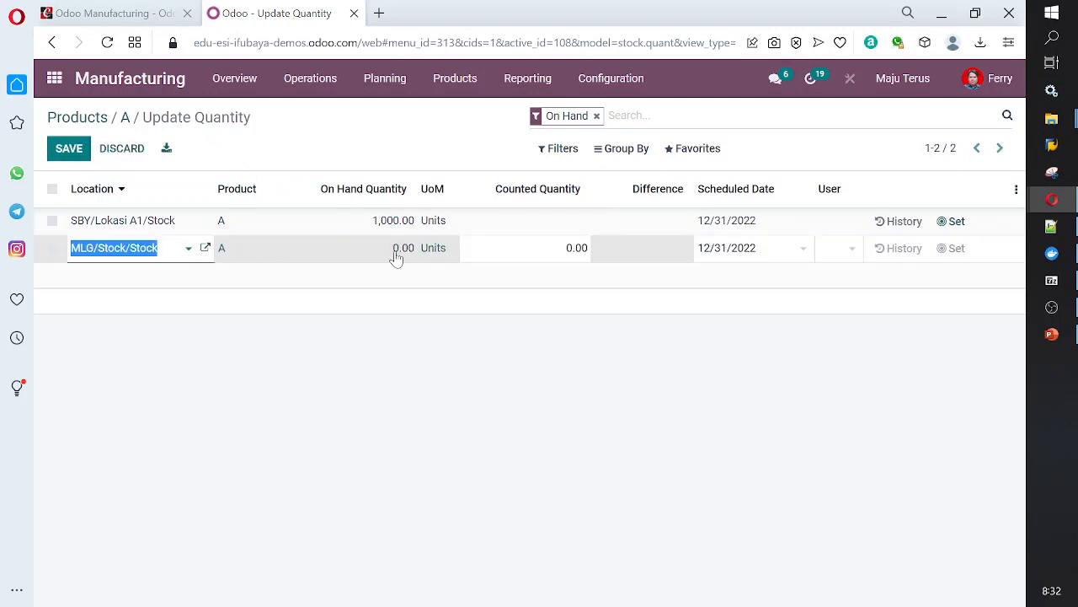
{"action": "key", "text": "Tab"}
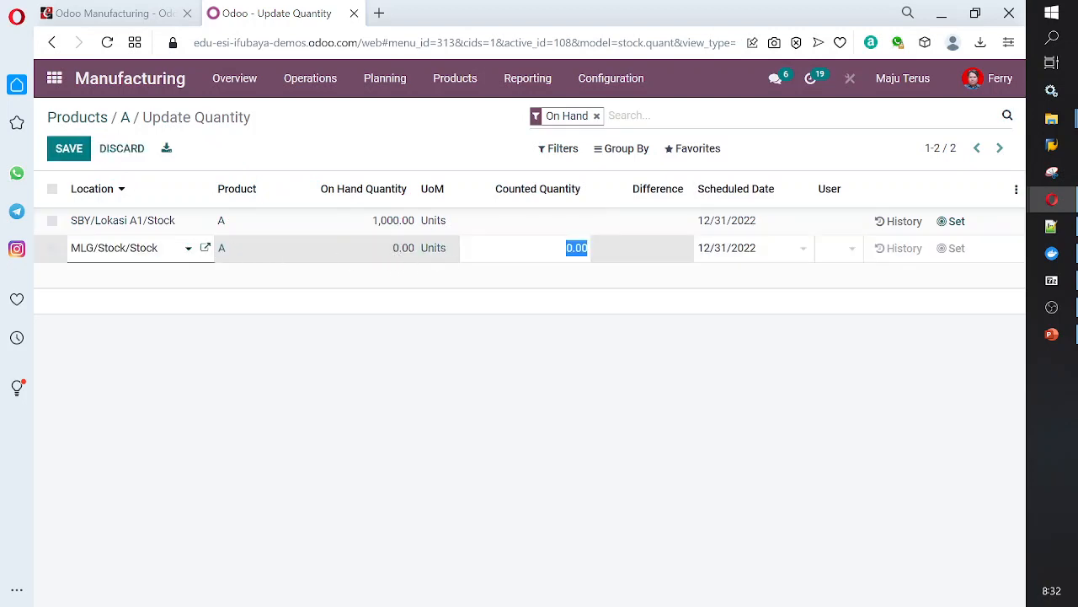
{"action": "type", "text": "1000"}
{"action": "key", "text": "Return"}
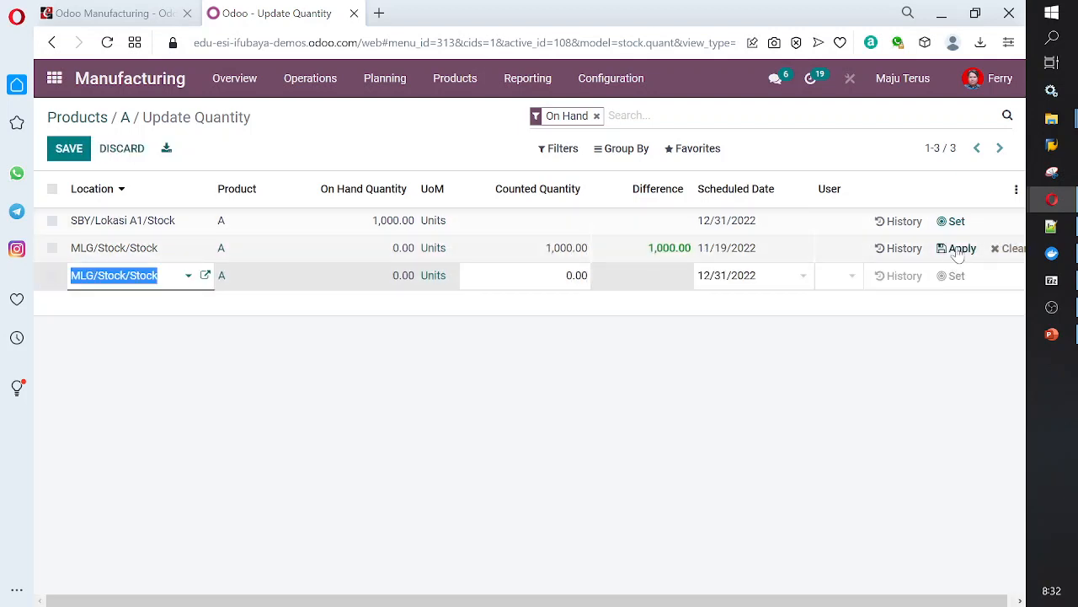
{"action": "left_click", "coordinate": [959, 248]}
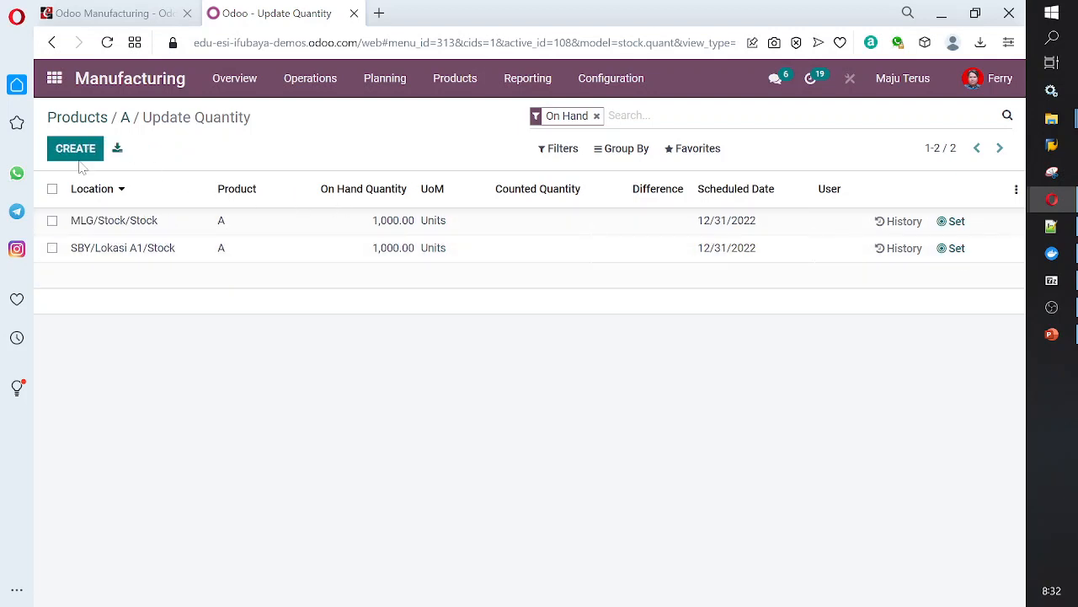
Open product B, add a stock count of 2000 units at location MLG/Stock/Stock, and apply it.
{"action": "left_click", "coordinate": [99, 122]}
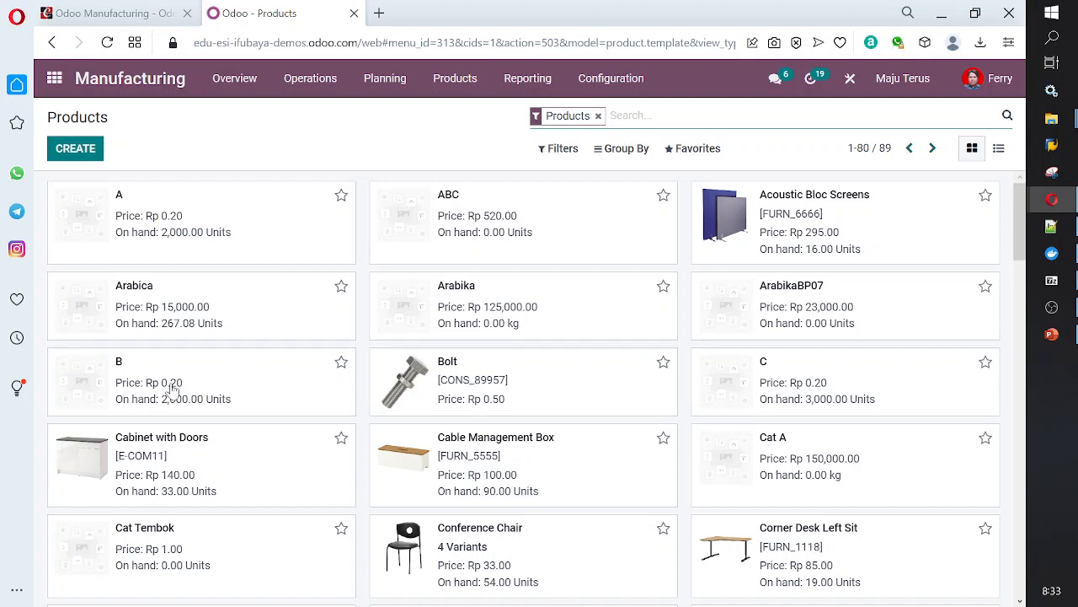
{"action": "double_click", "coordinate": [153, 384]}
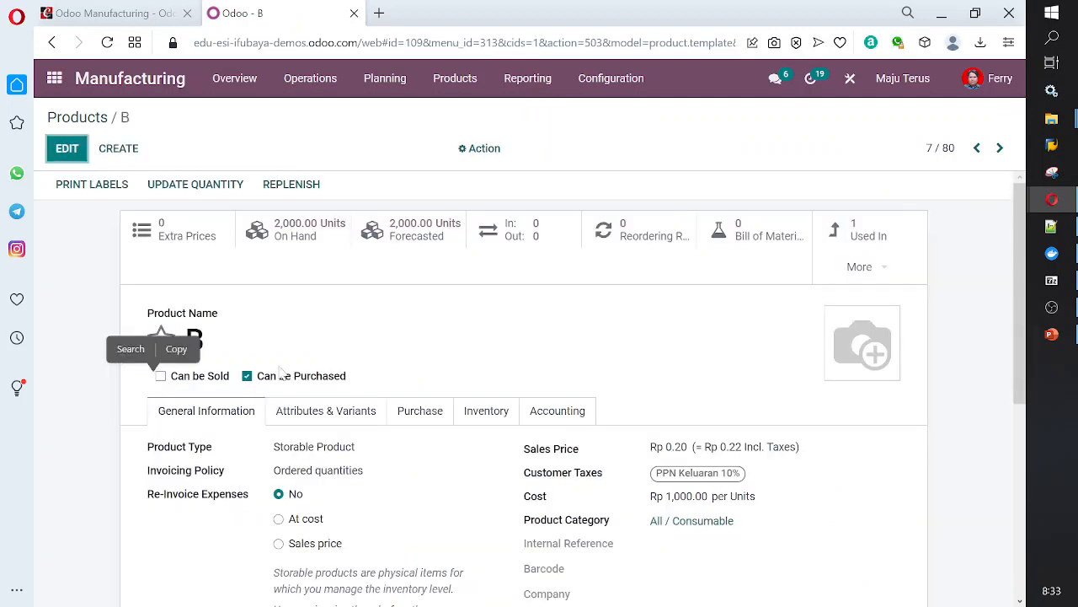
{"action": "left_click", "coordinate": [203, 189]}
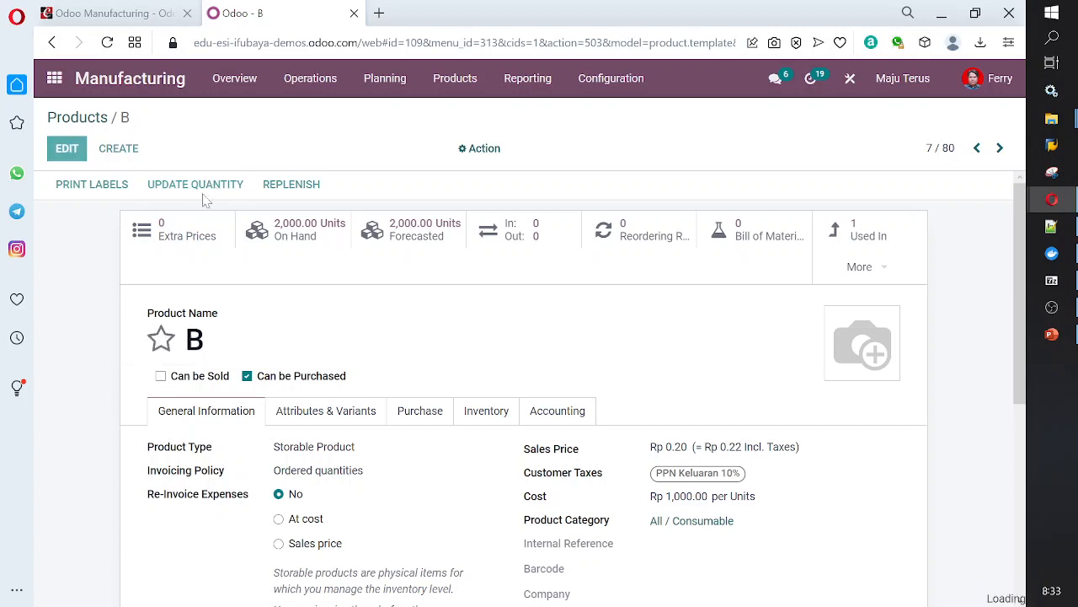
{"action": "left_click", "coordinate": [78, 149]}
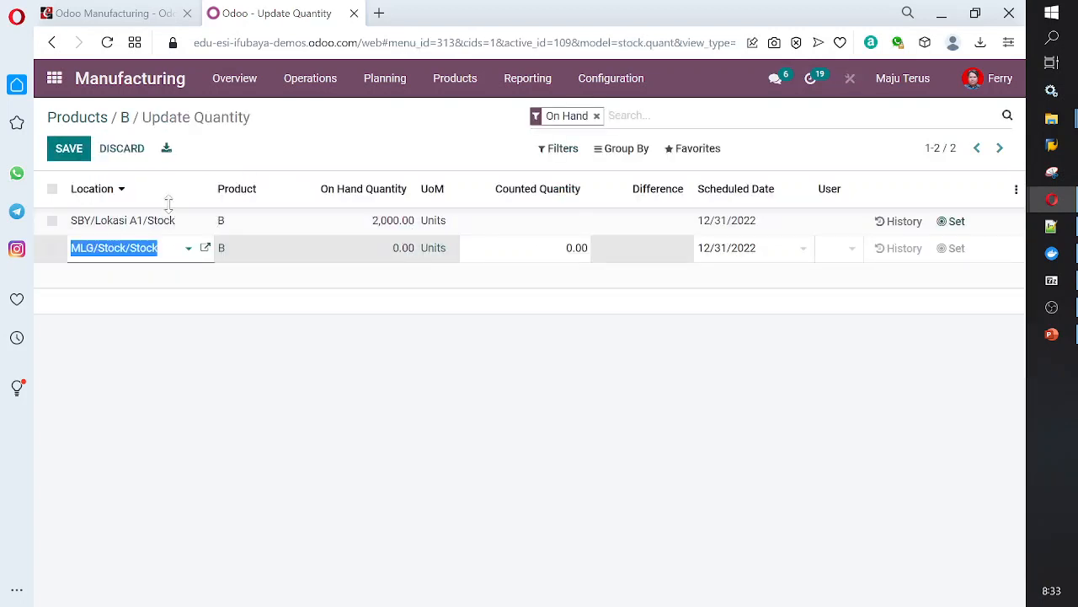
{"action": "left_click", "coordinate": [188, 249]}
{"action": "left_click", "coordinate": [452, 263]}
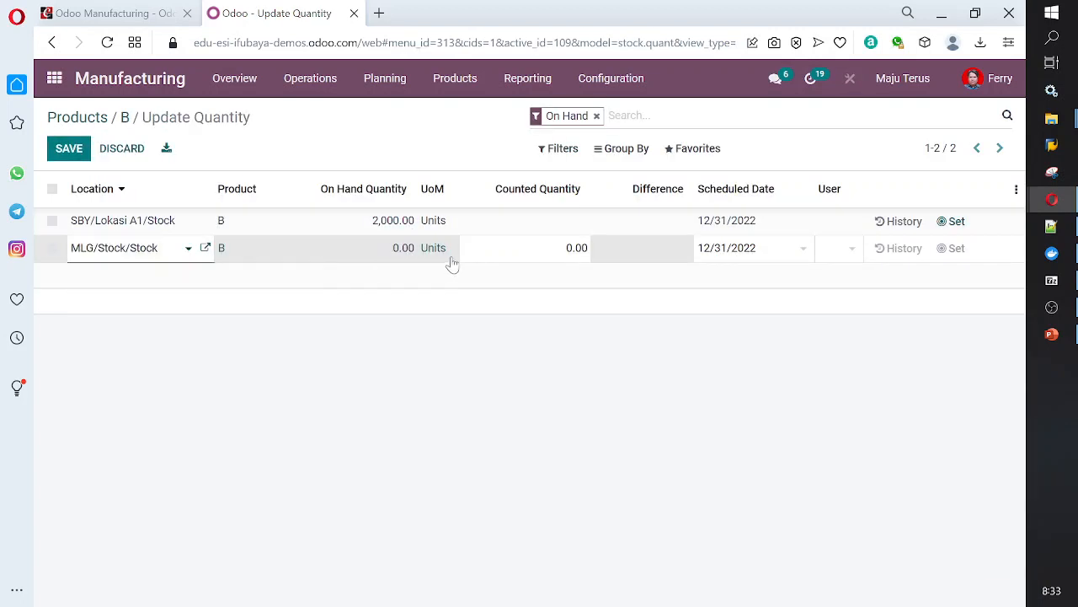
{"action": "left_click", "coordinate": [515, 263]}
{"action": "type", "text": "2000"}
{"action": "key", "text": "Return"}
{"action": "left_click", "coordinate": [957, 251]}
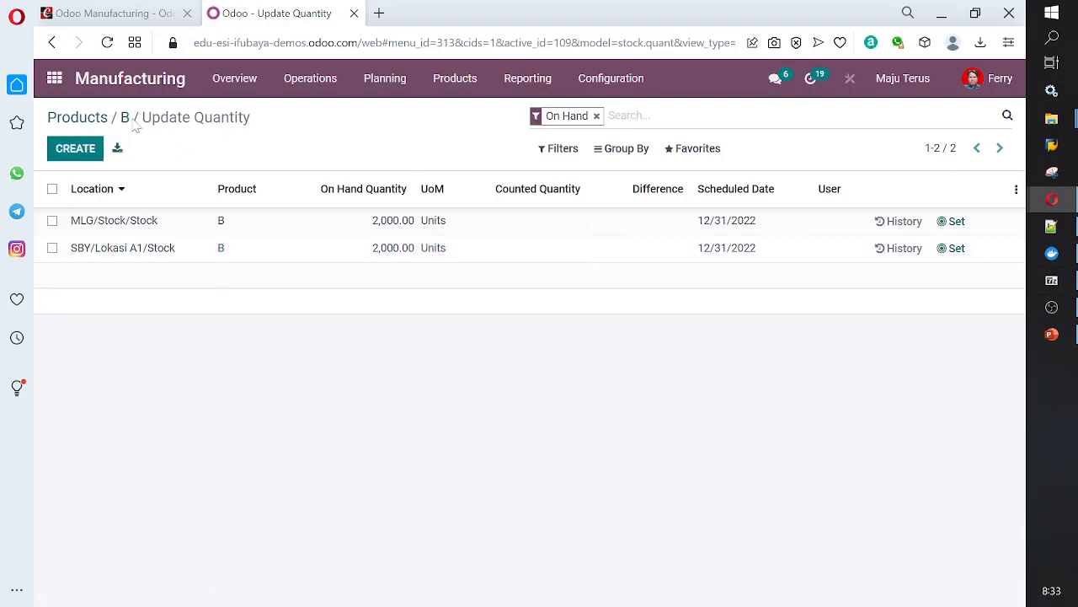
Open product C and examine its inventory routes and traceability settings.
{"action": "left_click", "coordinate": [88, 119]}
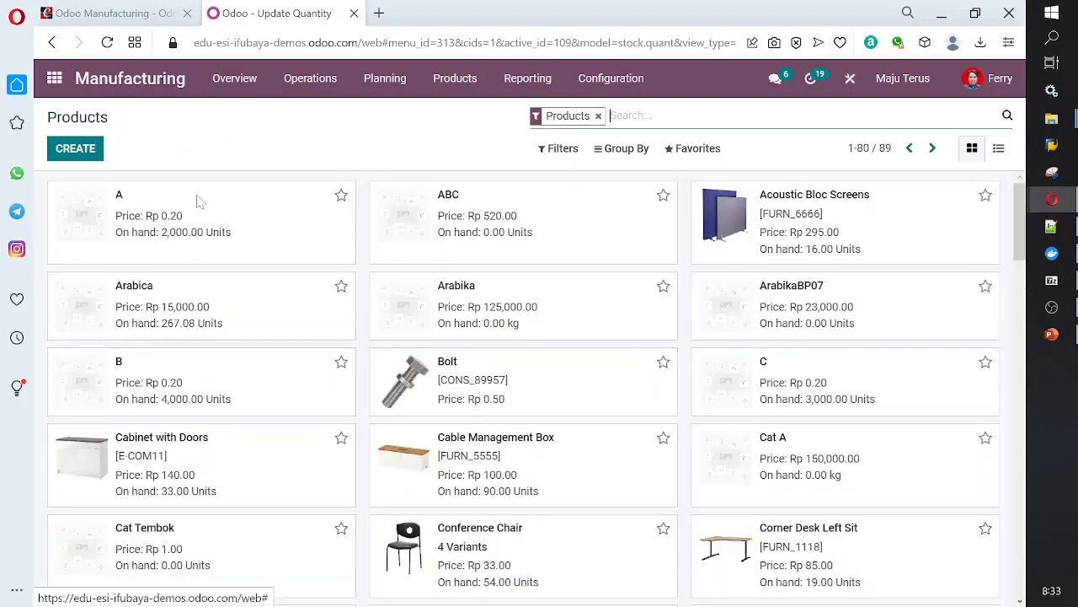
{"action": "left_click", "coordinate": [773, 383]}
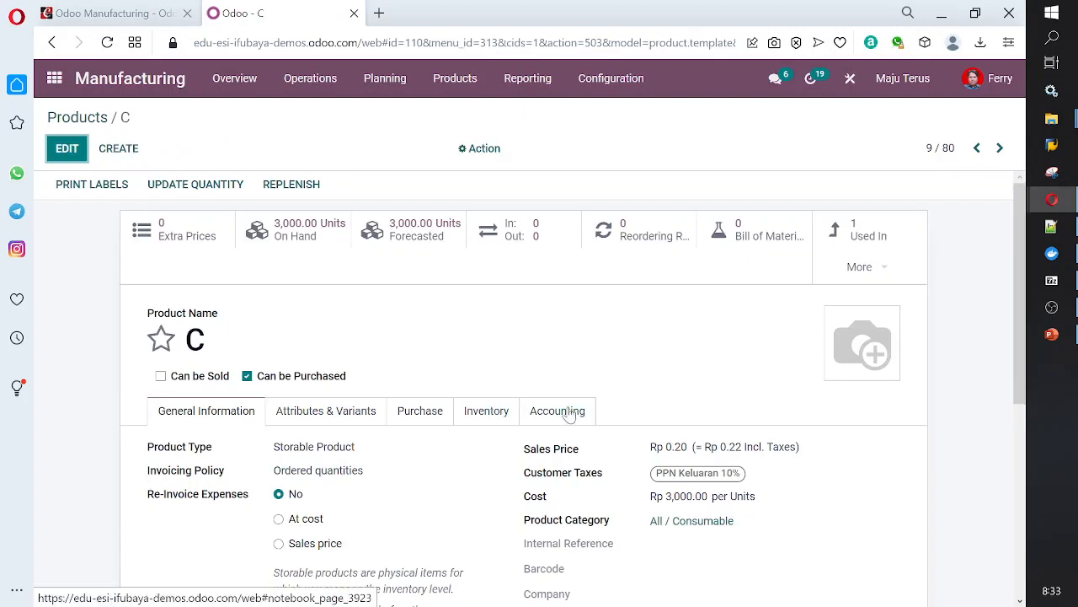
{"action": "left_click", "coordinate": [498, 421]}
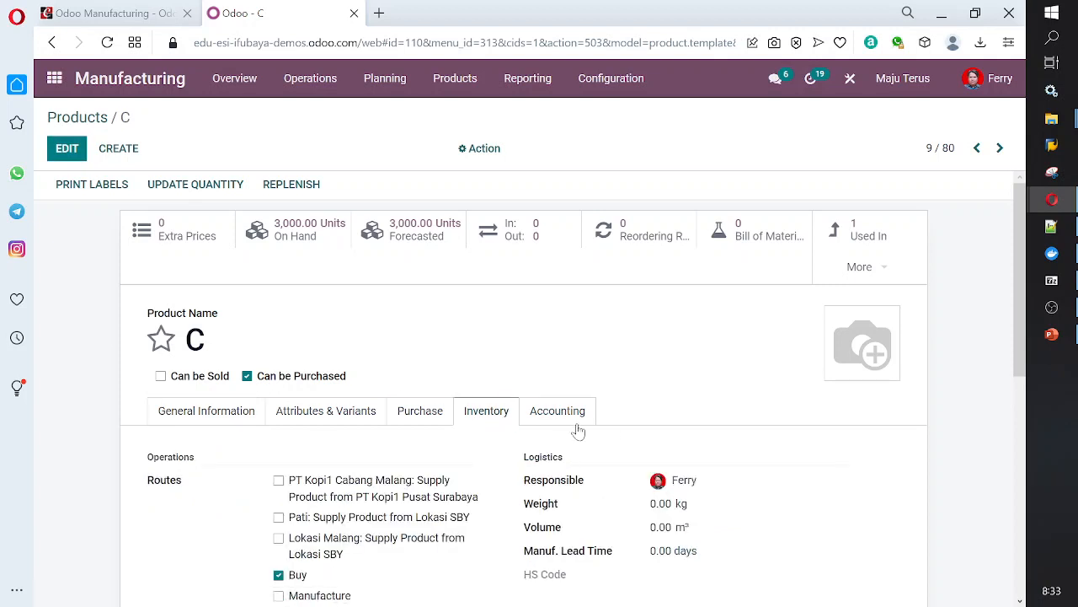
{"action": "scroll", "coordinate": [563, 428], "scroll_direction": "down", "scroll_amount": 1}
{"action": "scroll", "coordinate": [565, 430], "scroll_direction": "down", "scroll_amount": 1}
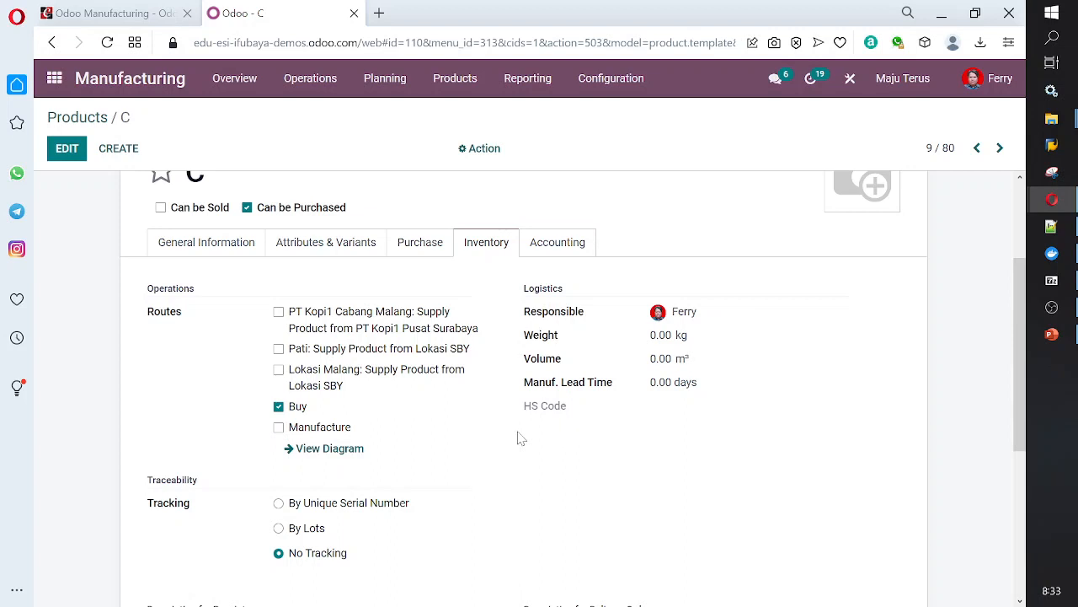
Add a stock count line for product C at location MLG/Stock/Stock with a counted quantity of 3000, then save and apply it.
{"action": "scroll", "coordinate": [430, 395], "scroll_direction": "down", "scroll_amount": 3}
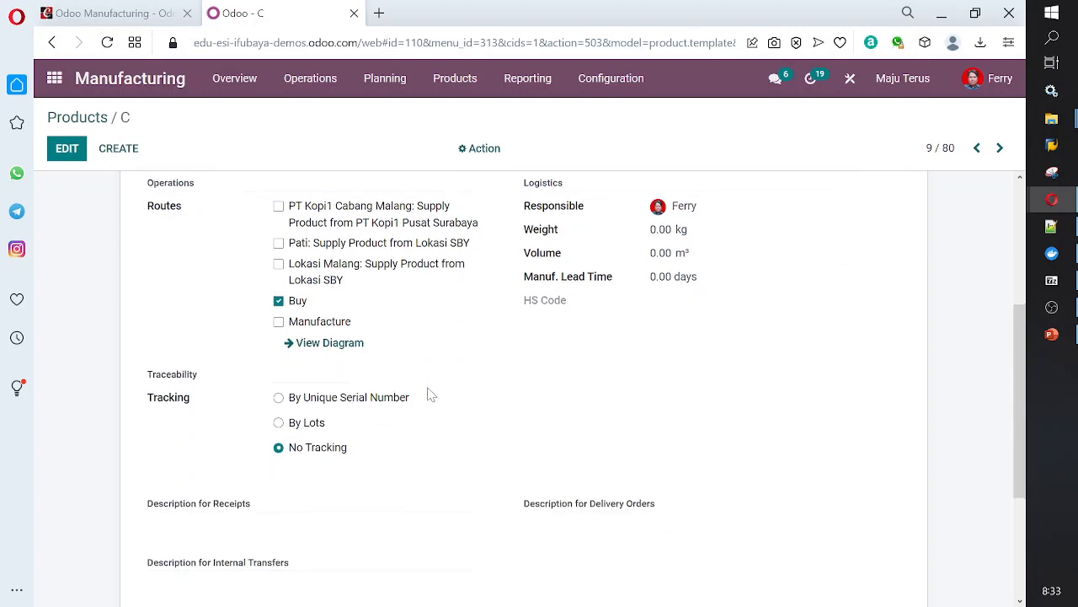
{"action": "scroll", "coordinate": [429, 392], "scroll_direction": "up", "scroll_amount": 4}
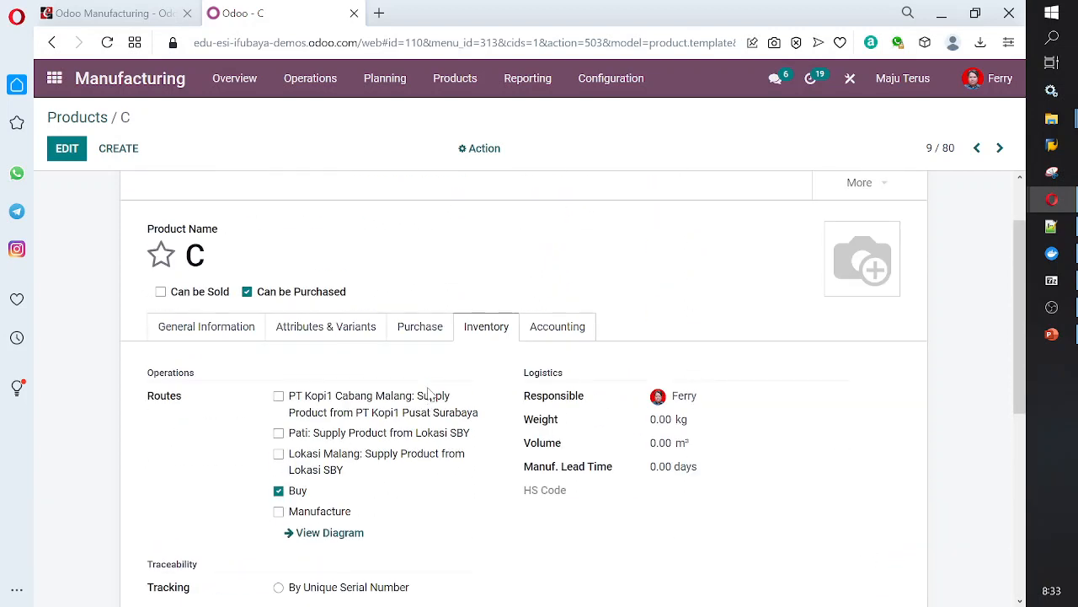
{"action": "scroll", "coordinate": [429, 394], "scroll_direction": "down", "scroll_amount": 1}
{"action": "scroll", "coordinate": [396, 337], "scroll_direction": "up", "scroll_amount": 2}
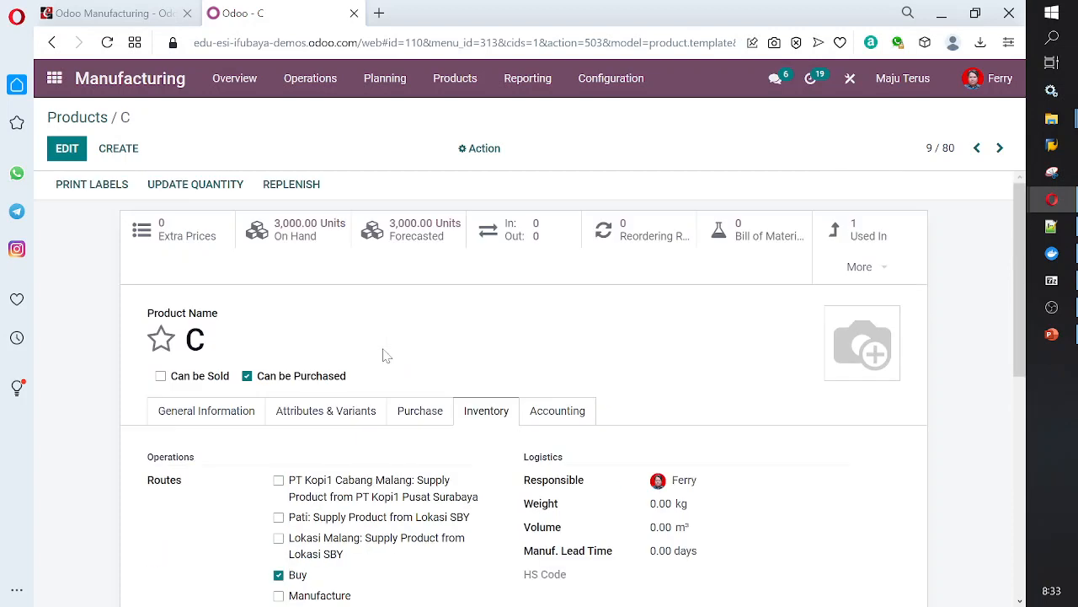
{"action": "left_click", "coordinate": [171, 183]}
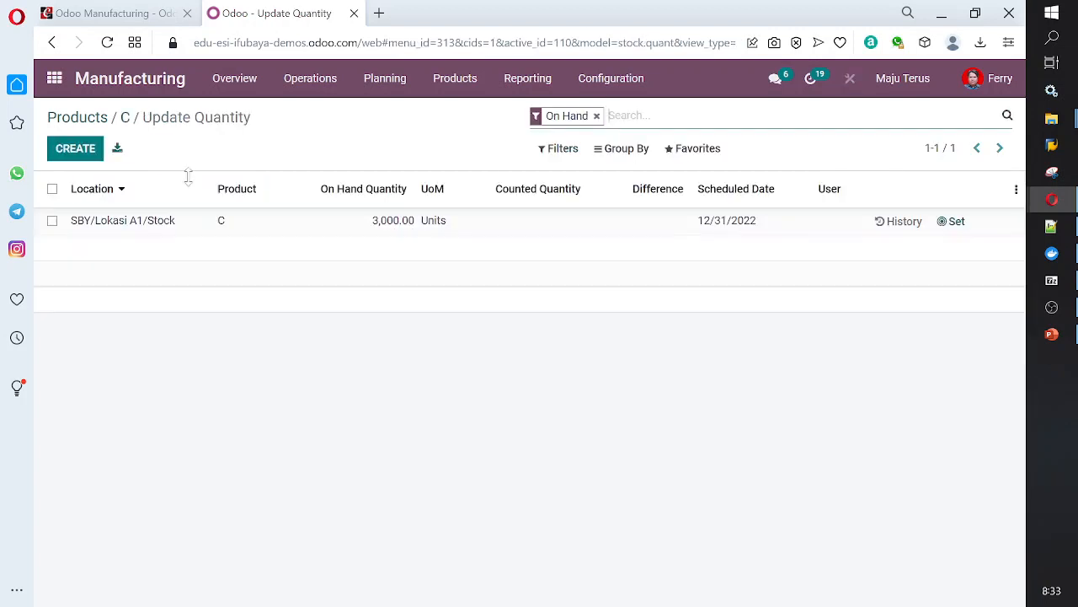
{"action": "left_click", "coordinate": [75, 150]}
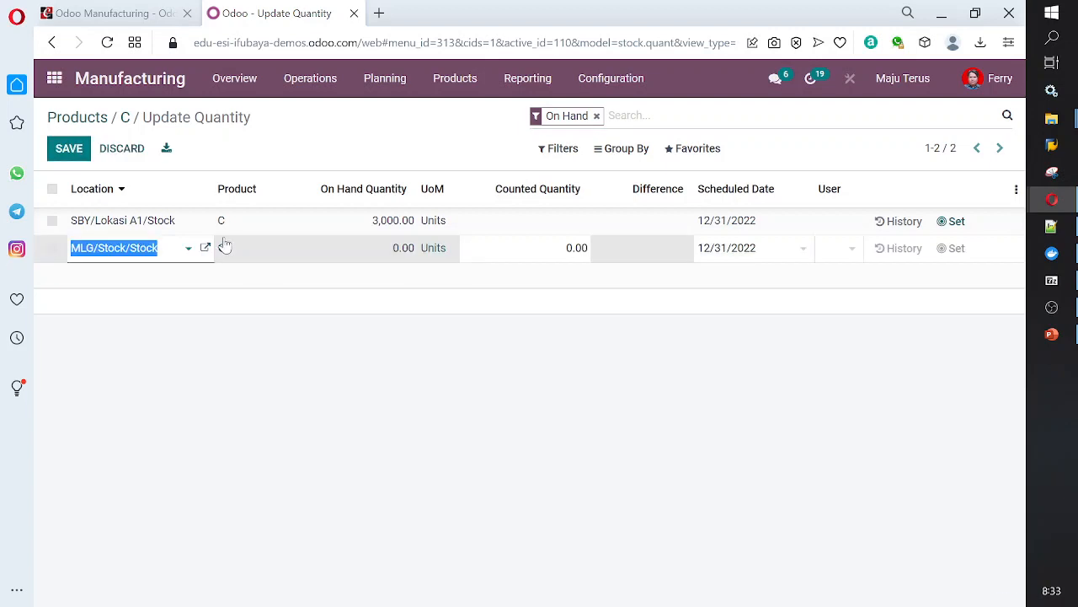
{"action": "key", "text": "Tab"}
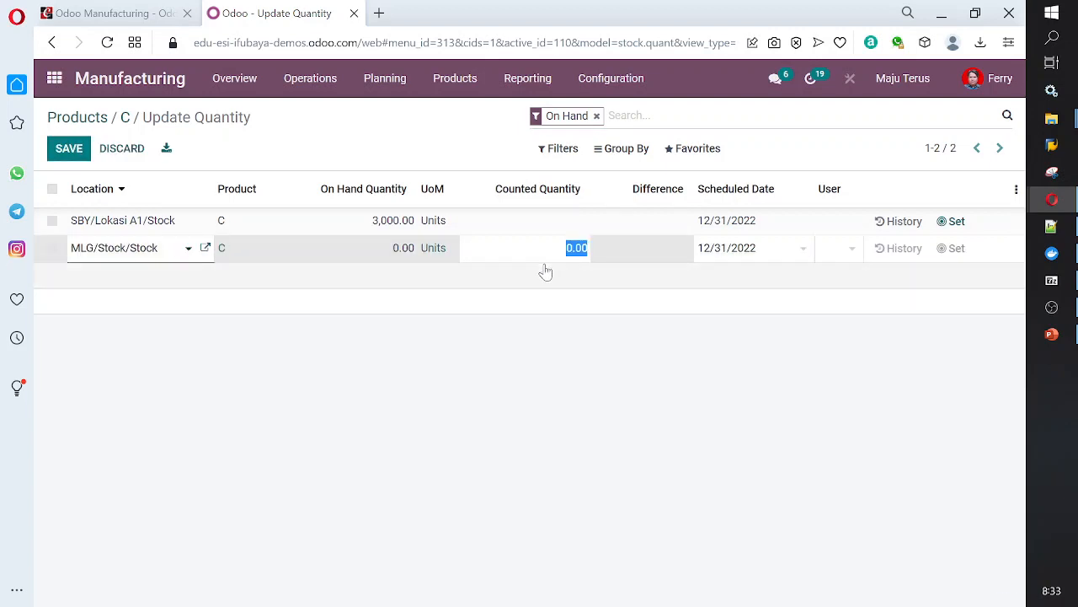
{"action": "type", "text": "3000"}
{"action": "key", "text": "Return"}
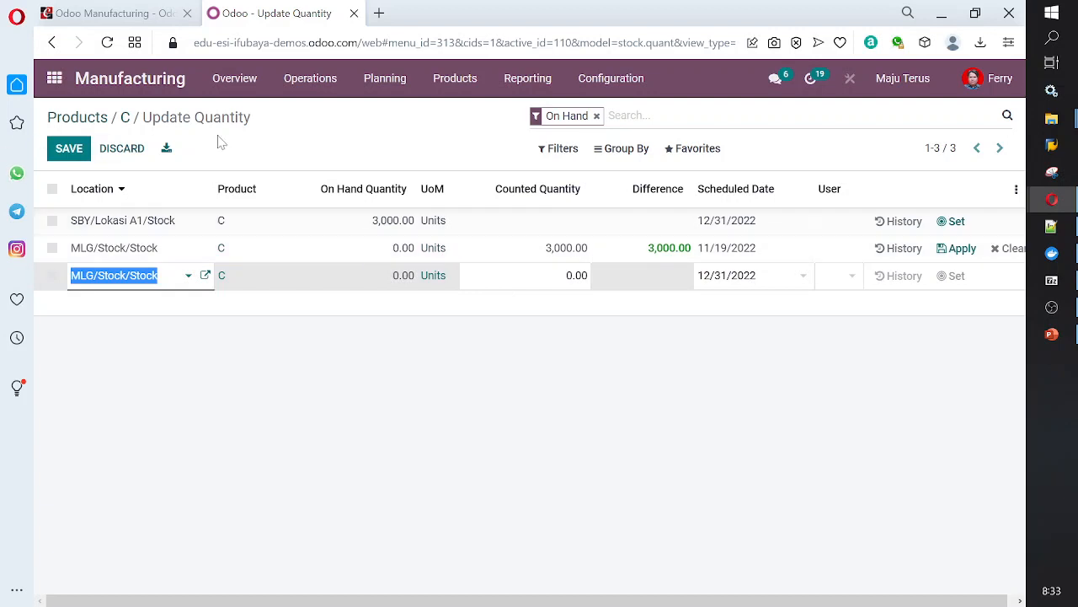
{"action": "left_click", "coordinate": [69, 148]}
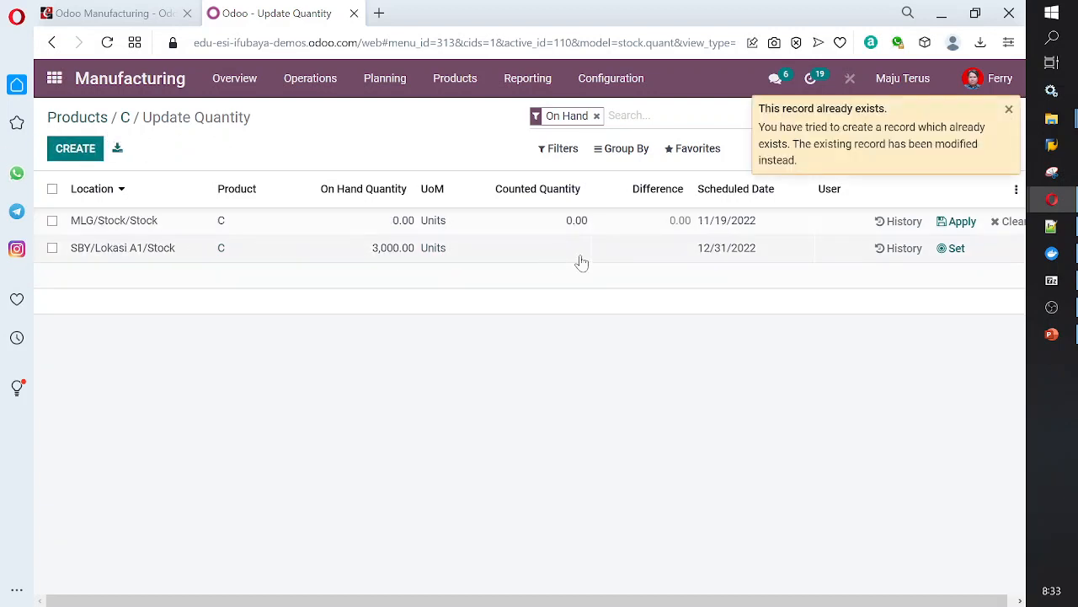
{"action": "left_click", "coordinate": [958, 221]}
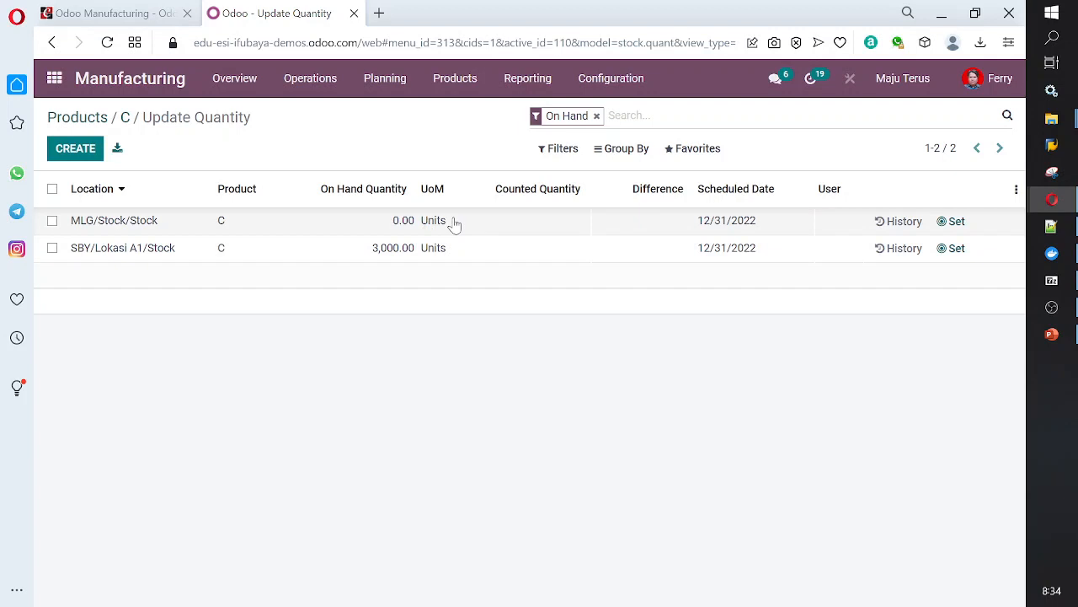
Set the counted quantity on product C's existing MLG/Stock/Stock line to 3,000 units and apply it.
{"action": "left_click", "coordinate": [954, 221]}
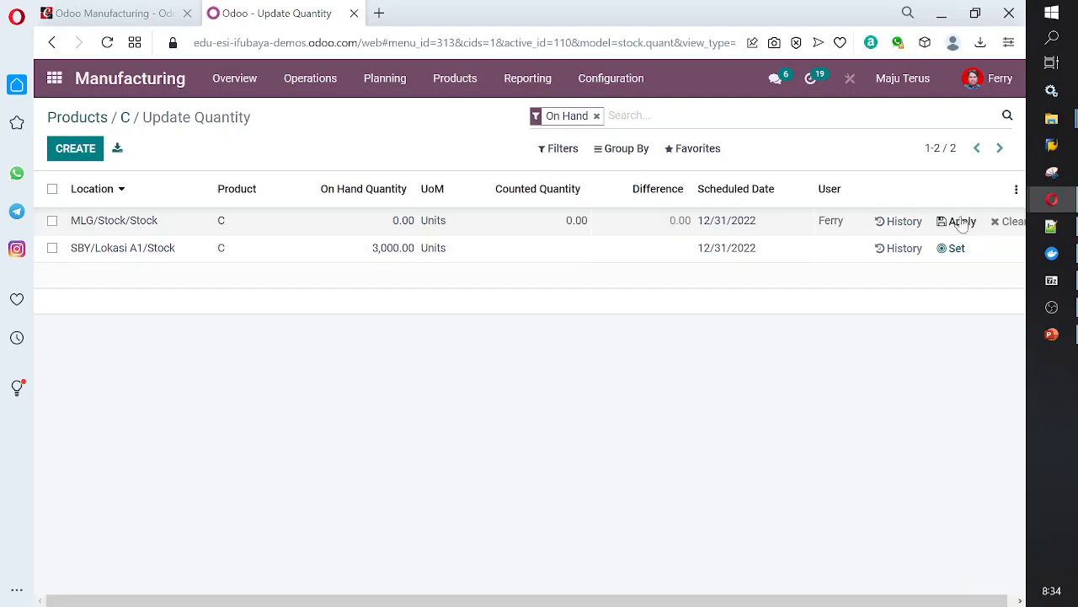
{"action": "left_click", "coordinate": [510, 227]}
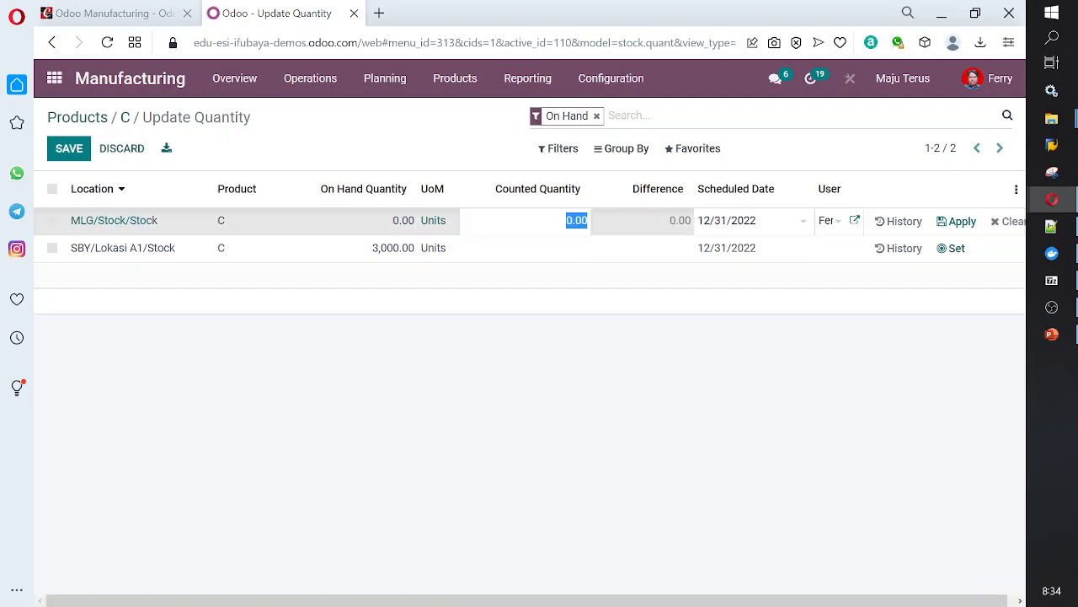
{"action": "type", "text": "3,"}
{"action": "type", "text": "000"}
{"action": "key", "text": "Return"}
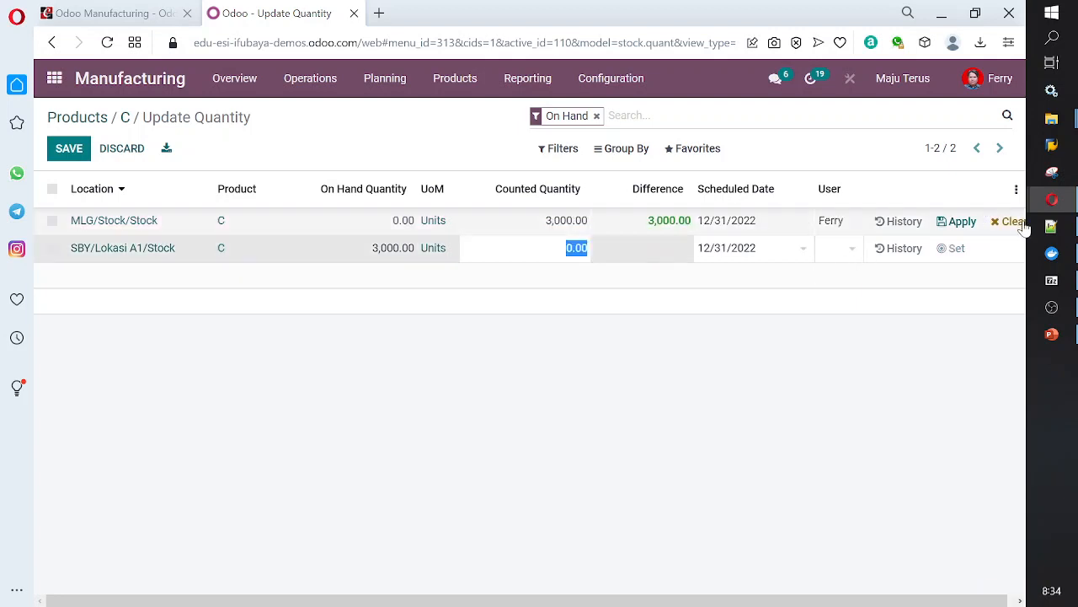
{"action": "left_click", "coordinate": [973, 224]}
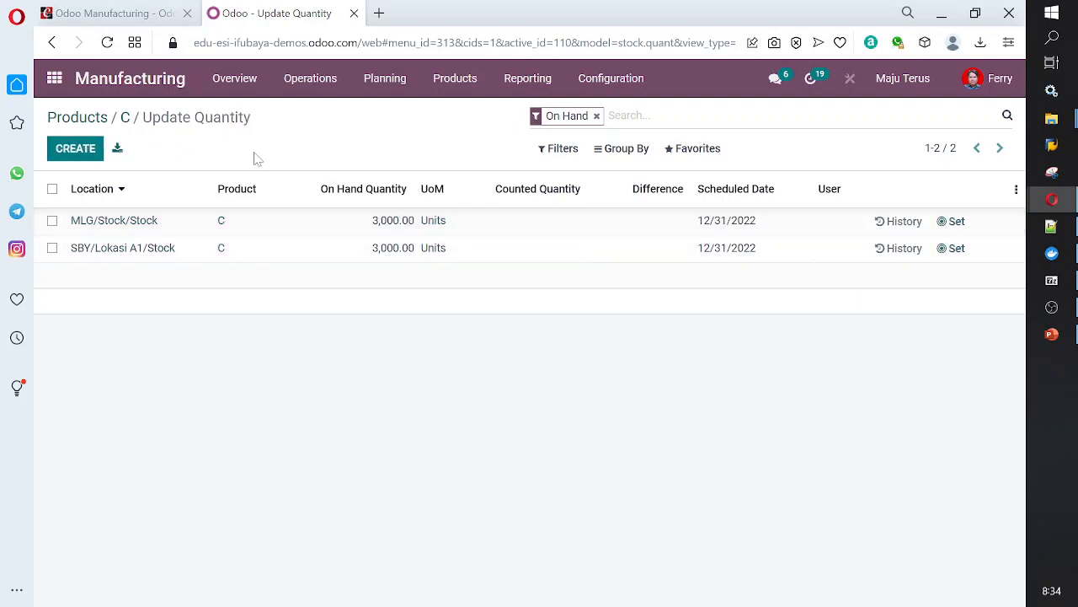
Return to the product list, open product ABC and examine its inventory routes and traceability settings.
{"action": "left_click", "coordinate": [84, 117]}
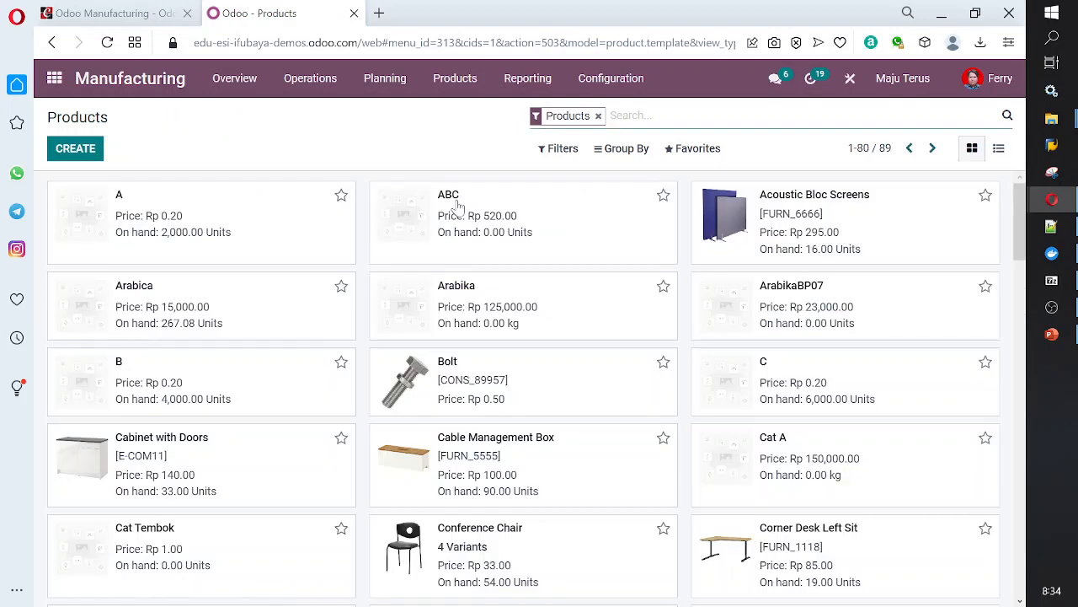
{"action": "left_click", "coordinate": [457, 206]}
{"action": "scroll", "coordinate": [471, 279], "scroll_direction": "down", "scroll_amount": 3}
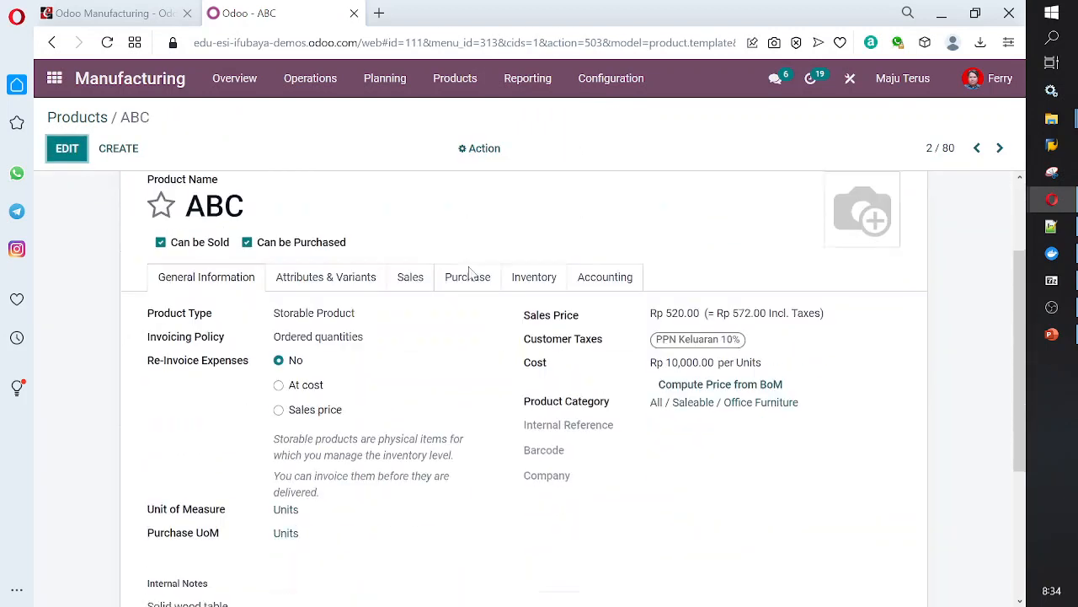
{"action": "scroll", "coordinate": [471, 273], "scroll_direction": "up", "scroll_amount": 1}
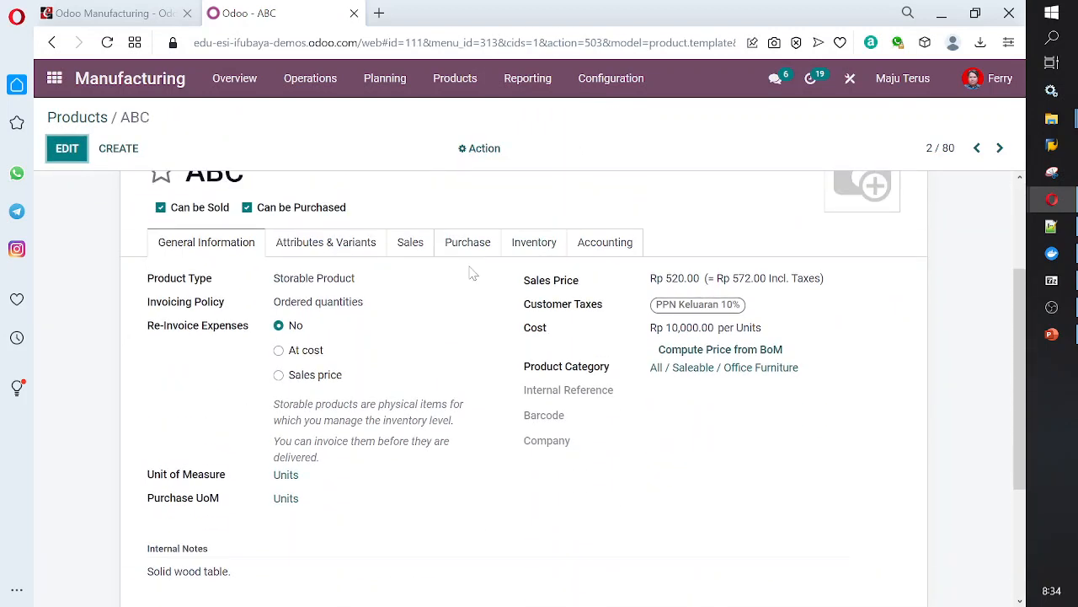
{"action": "left_click", "coordinate": [519, 254]}
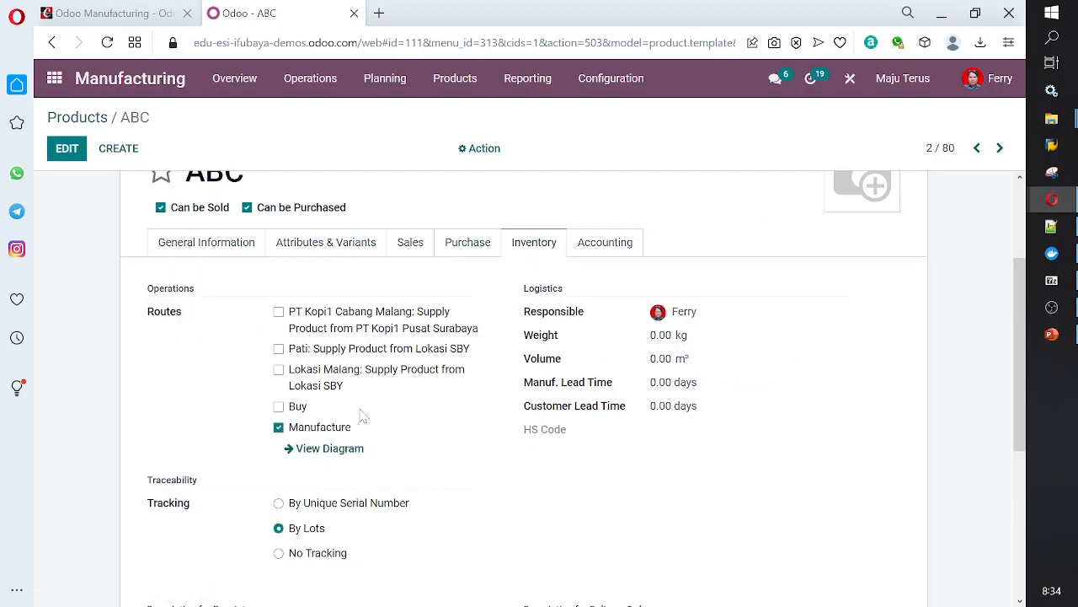
{"action": "scroll", "coordinate": [362, 415], "scroll_direction": "down", "scroll_amount": 1}
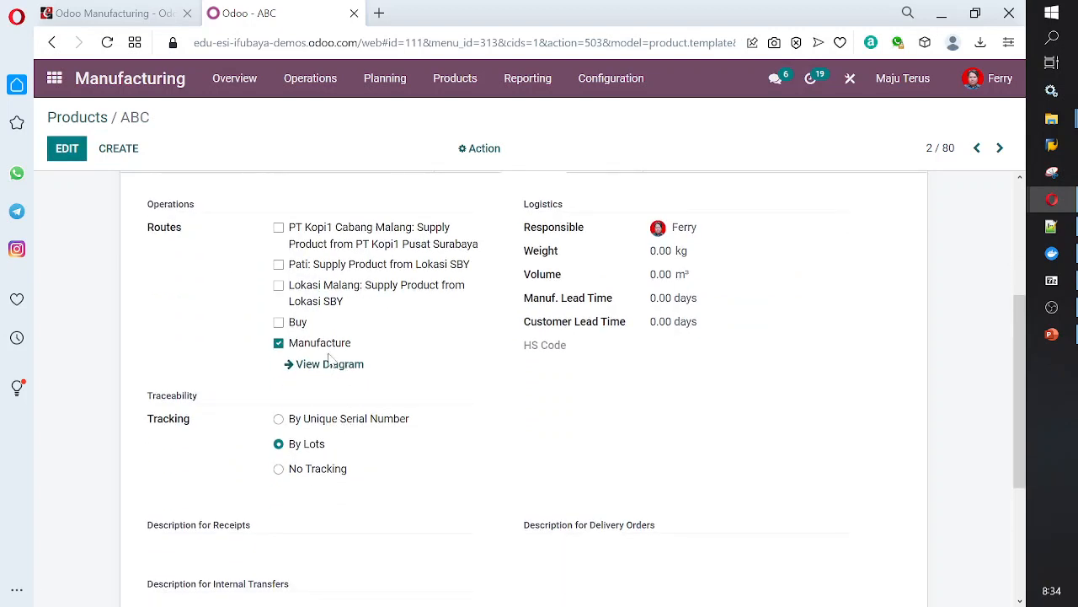
Open ABC's stock rules report options, search the warehouses for "lokasi xx", and close the report without running it.
{"action": "left_click", "coordinate": [325, 373]}
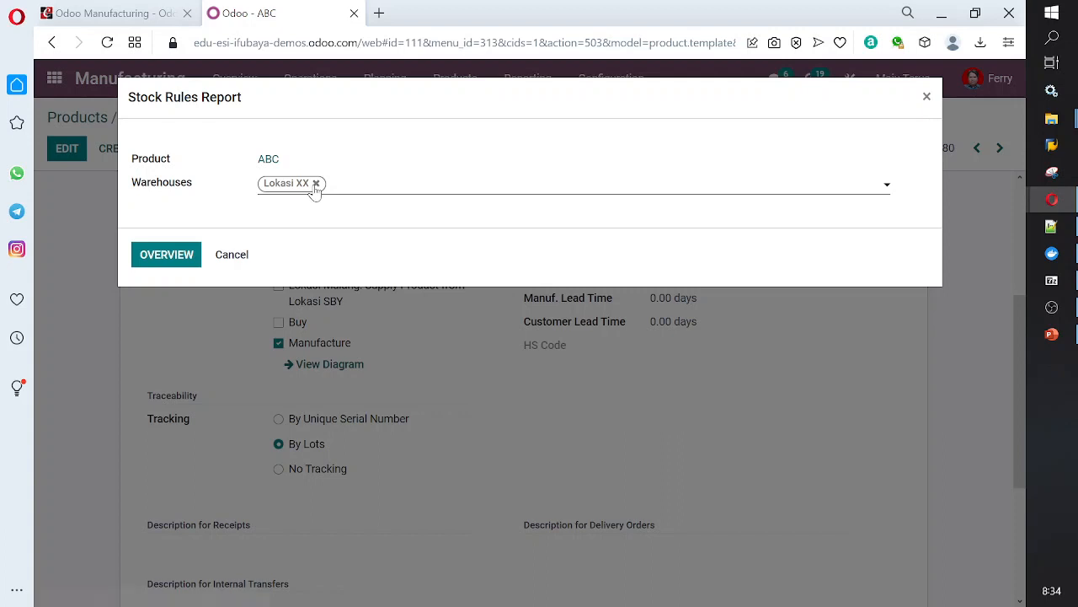
{"action": "left_click", "coordinate": [886, 192]}
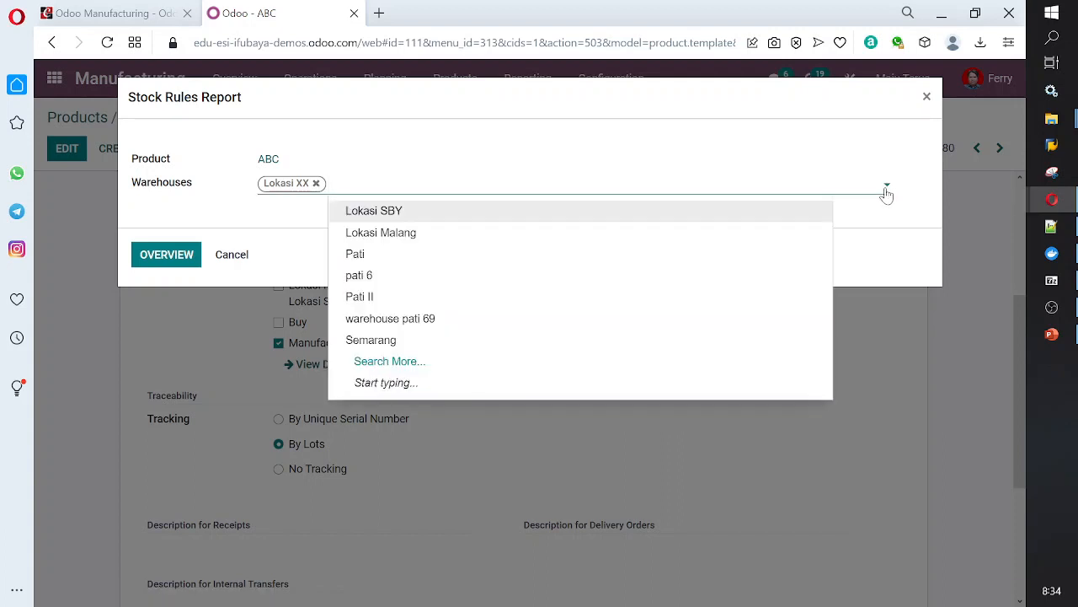
{"action": "left_click", "coordinate": [523, 372]}
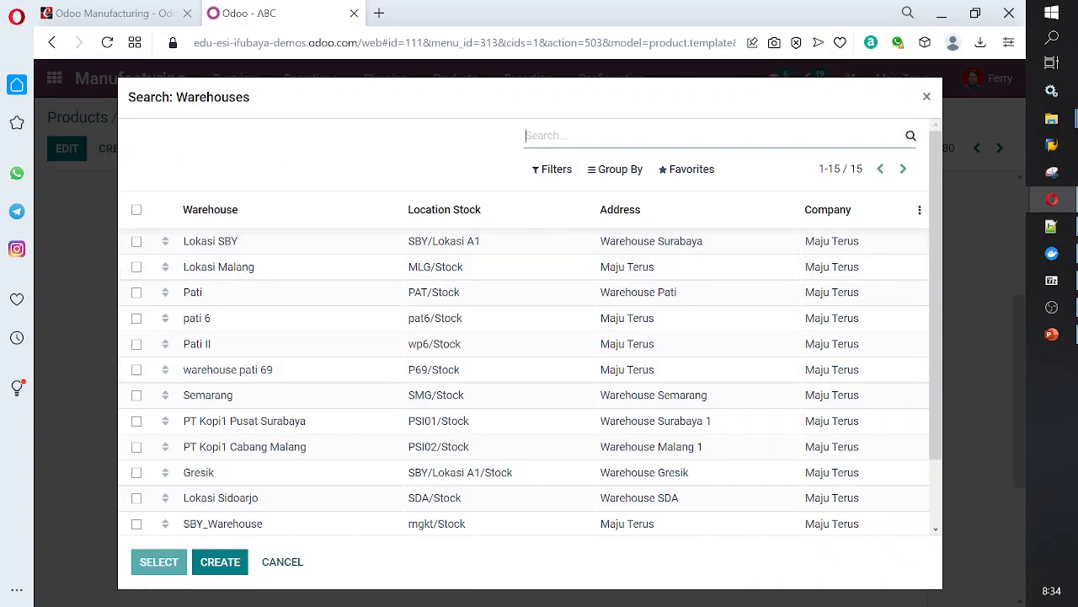
{"action": "type", "text": "lokasi xx"}
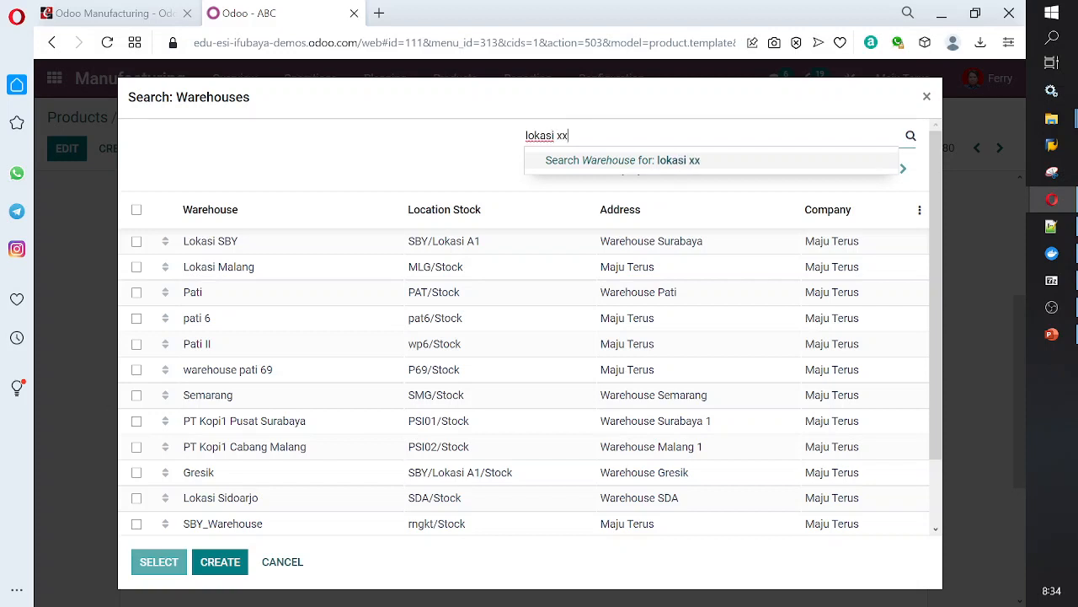
{"action": "key", "text": "Return"}
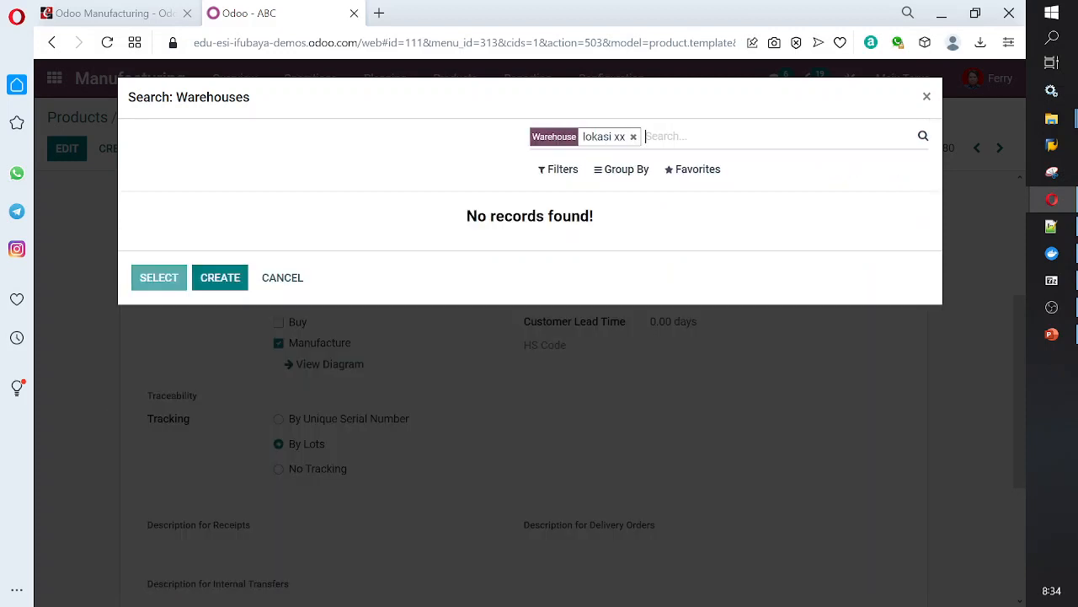
{"action": "left_click", "coordinate": [633, 137]}
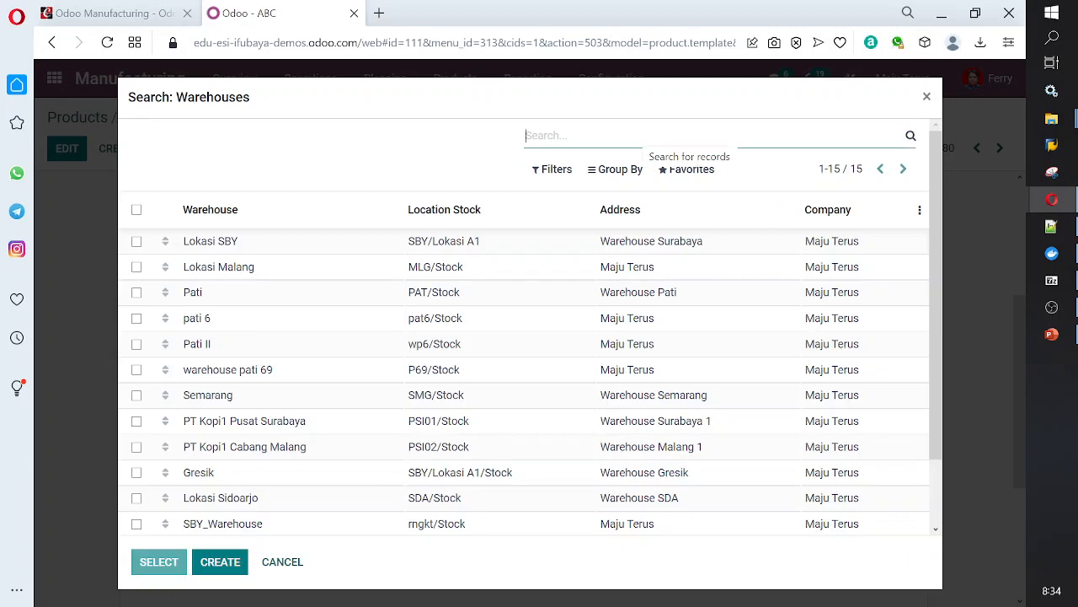
{"action": "type", "text": "lokasi xx"}
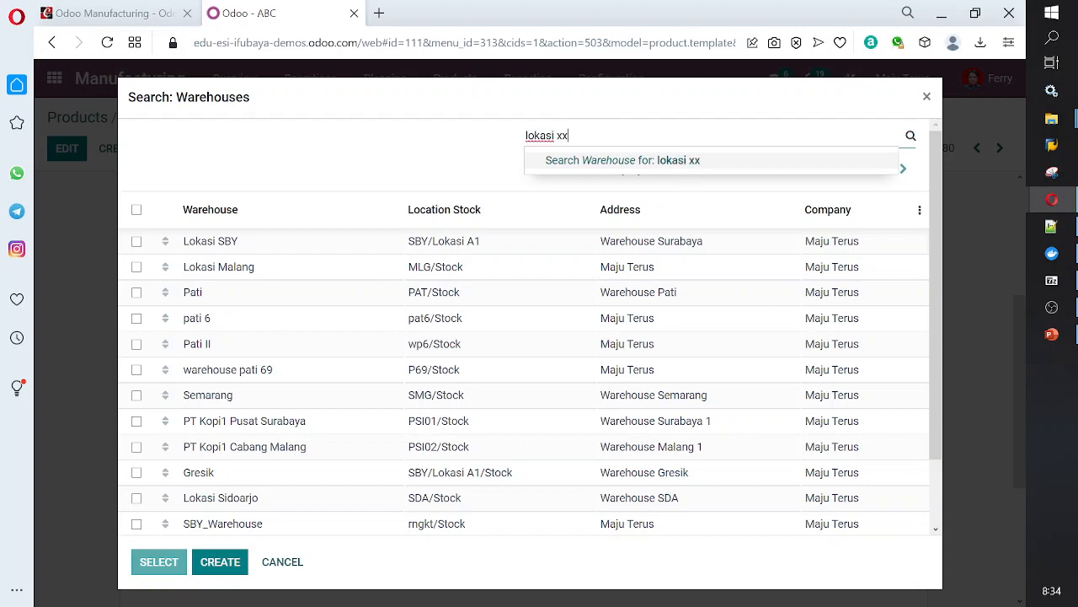
{"action": "key", "text": "Return"}
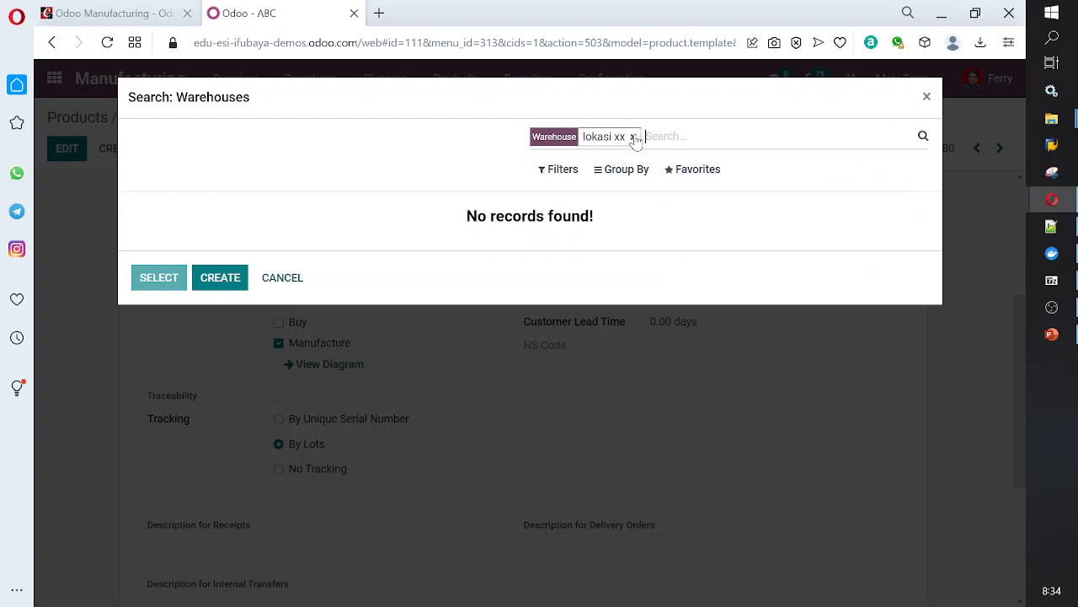
{"action": "left_click", "coordinate": [633, 136]}
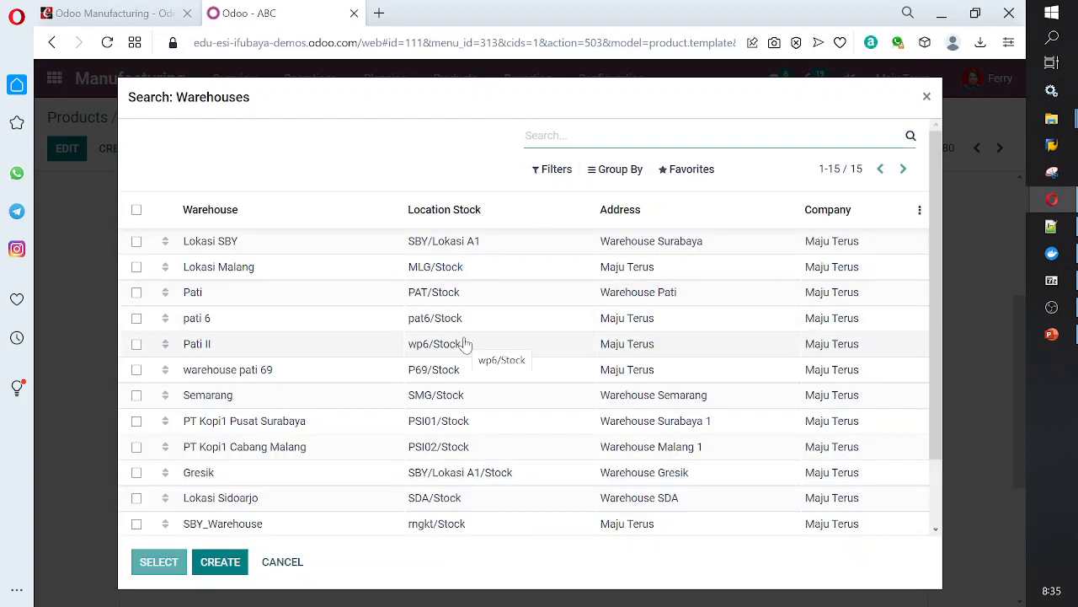
{"action": "scroll", "coordinate": [468, 346], "scroll_direction": "down", "scroll_amount": 2}
{"action": "scroll", "coordinate": [466, 345], "scroll_direction": "up", "scroll_amount": 3}
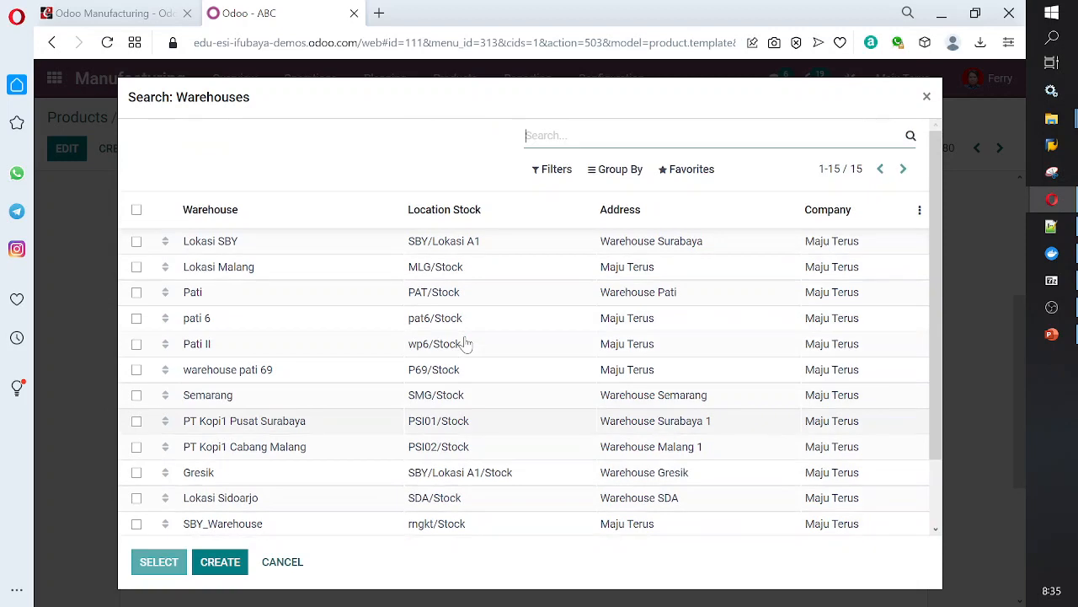
{"action": "key", "text": "Escape"}
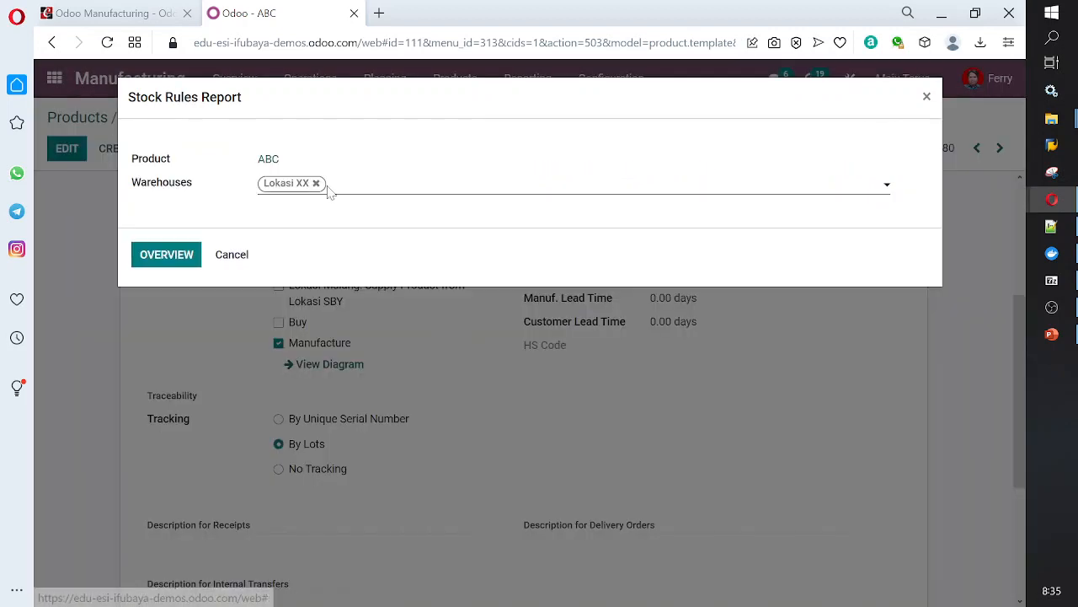
{"action": "left_click", "coordinate": [230, 258]}
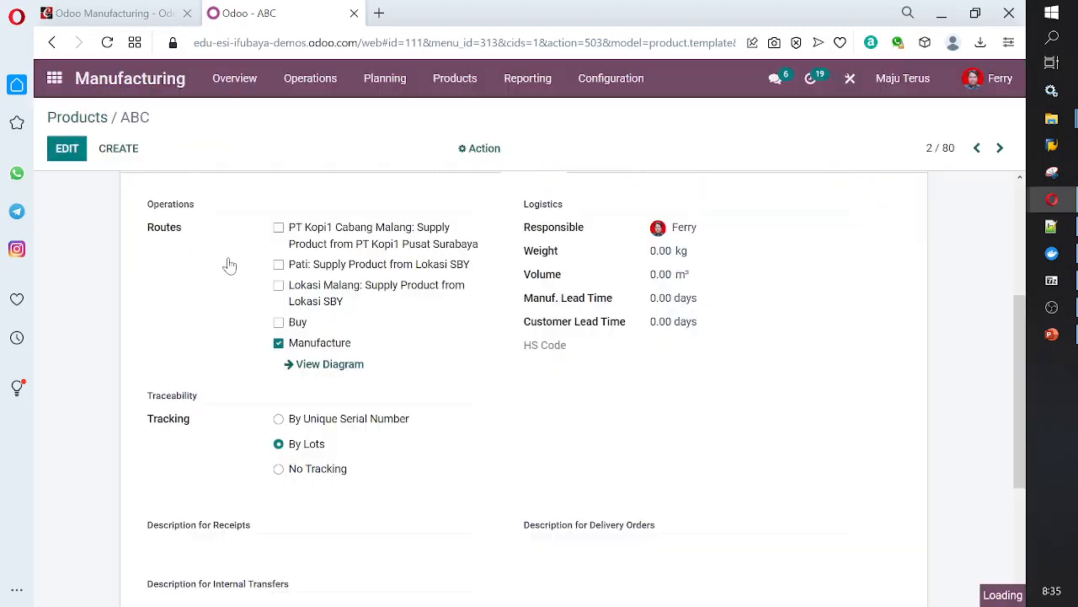
Open the draft manufacturing order for product ABC and review its components and their source locations.
{"action": "left_click", "coordinate": [607, 88]}
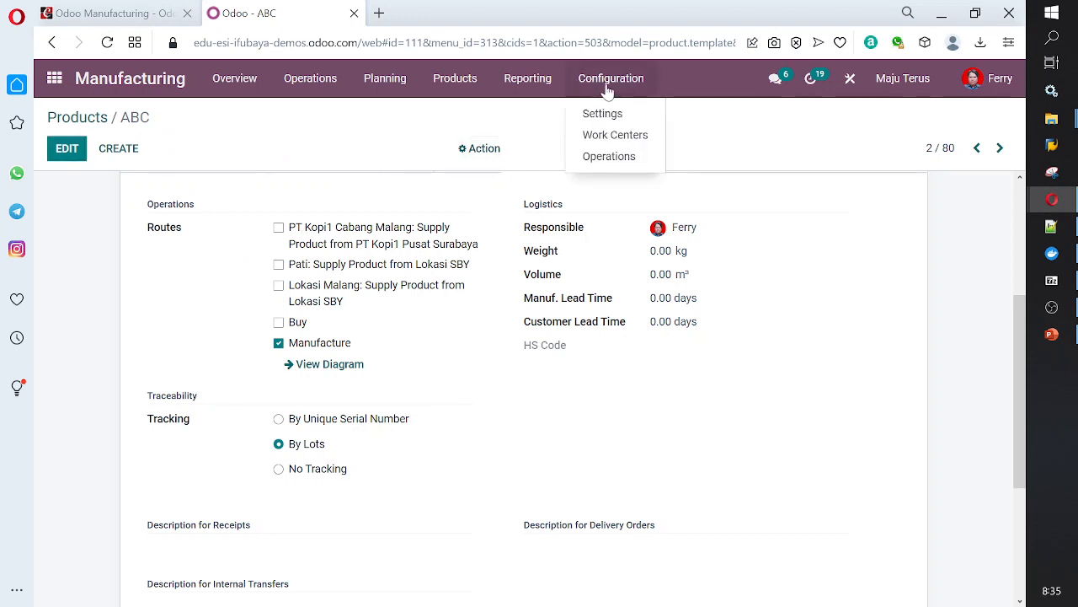
{"action": "mouse_move", "coordinate": [310, 82]}
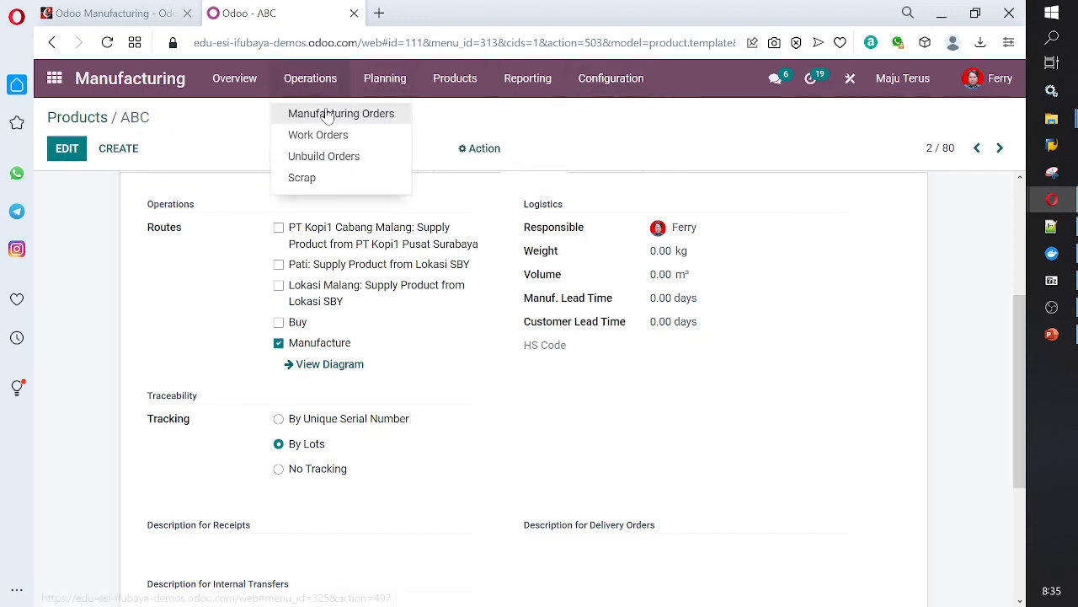
{"action": "left_click", "coordinate": [327, 114]}
{"action": "left_click", "coordinate": [387, 219]}
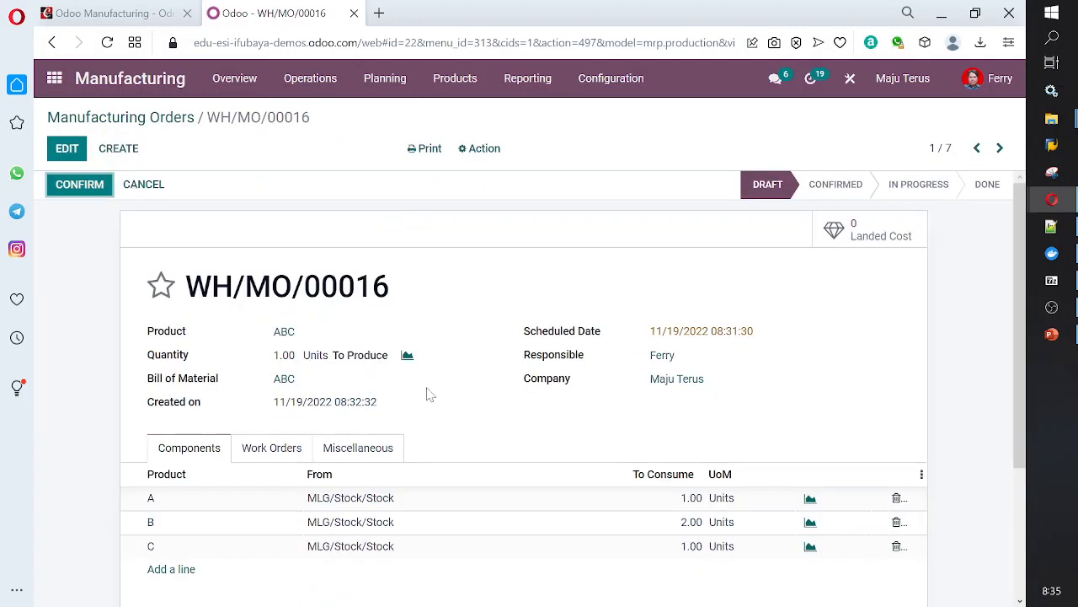
{"action": "scroll", "coordinate": [378, 544], "scroll_direction": "down", "scroll_amount": 2}
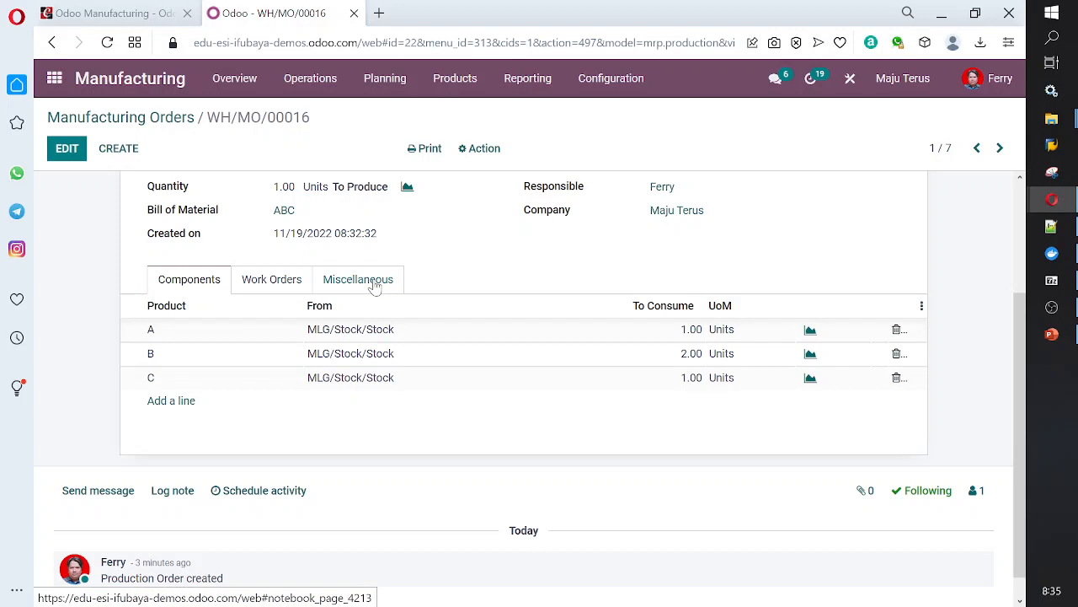
{"action": "scroll", "coordinate": [674, 291], "scroll_direction": "up", "scroll_amount": 3}
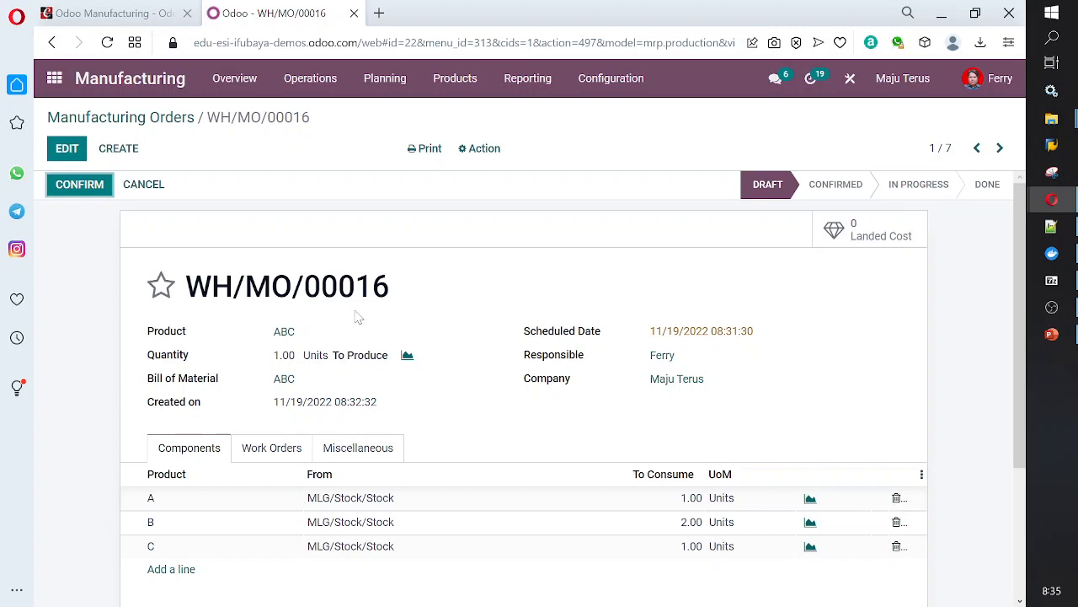
Confirm the manufacturing order for ABC and set the consumed quantity to 1 for each of components A, B and C.
{"action": "left_click", "coordinate": [86, 189]}
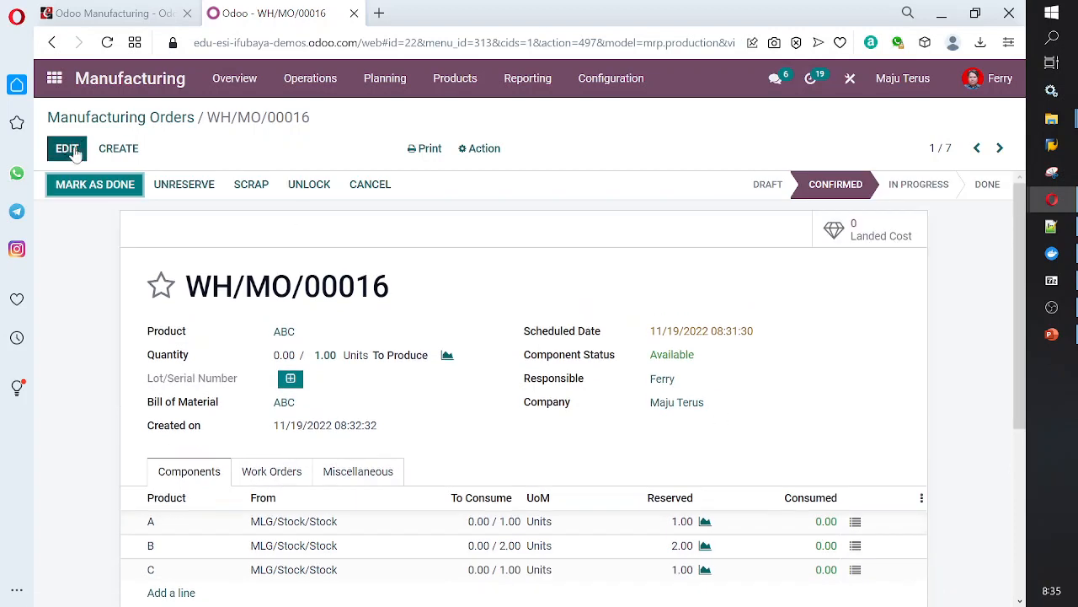
{"action": "scroll", "coordinate": [666, 341], "scroll_direction": "down", "scroll_amount": 2}
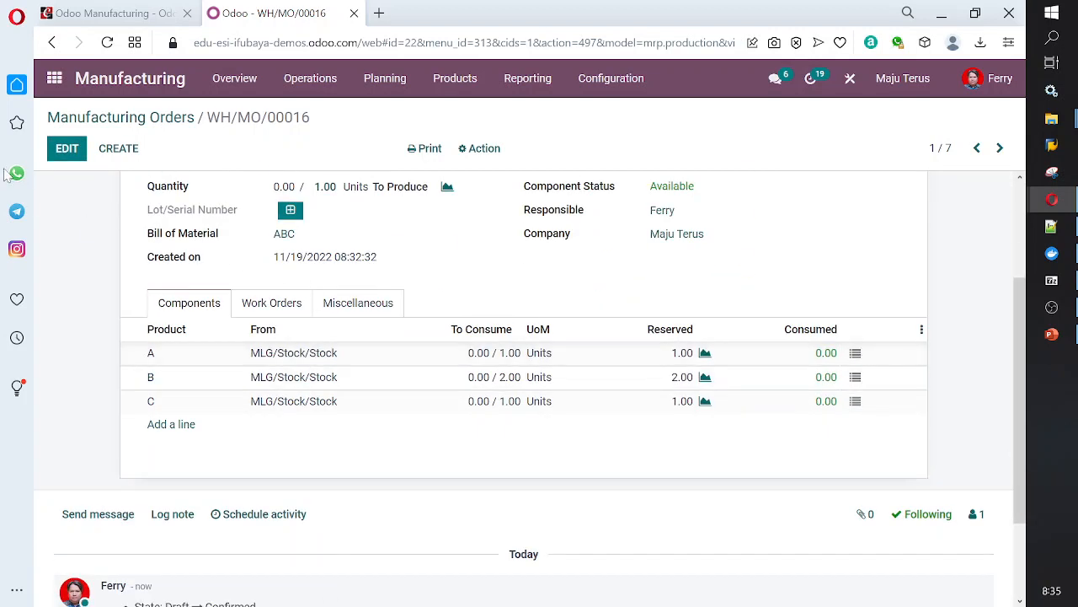
{"action": "left_click", "coordinate": [61, 151]}
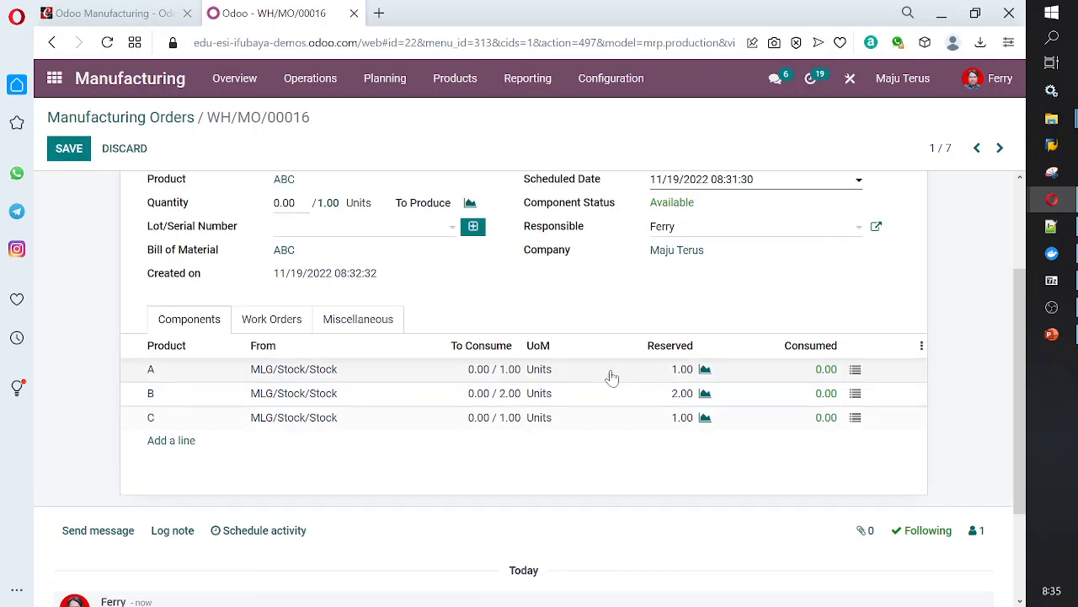
{"action": "left_click", "coordinate": [826, 369]}
{"action": "type", "text": "1"}
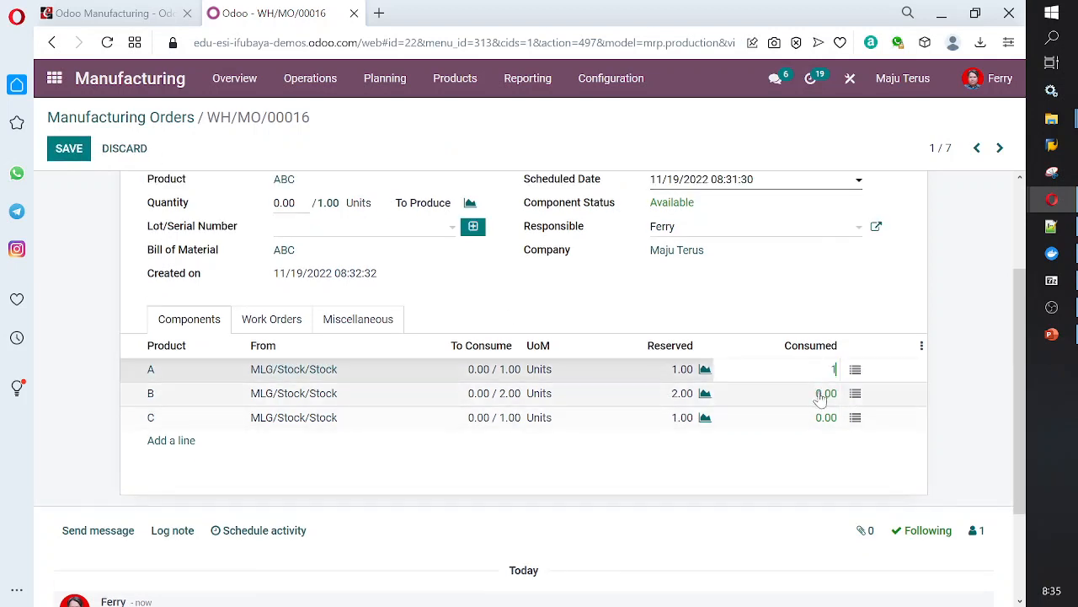
{"action": "left_click", "coordinate": [822, 393]}
{"action": "type", "text": "1"}
{"action": "left_click", "coordinate": [823, 417]}
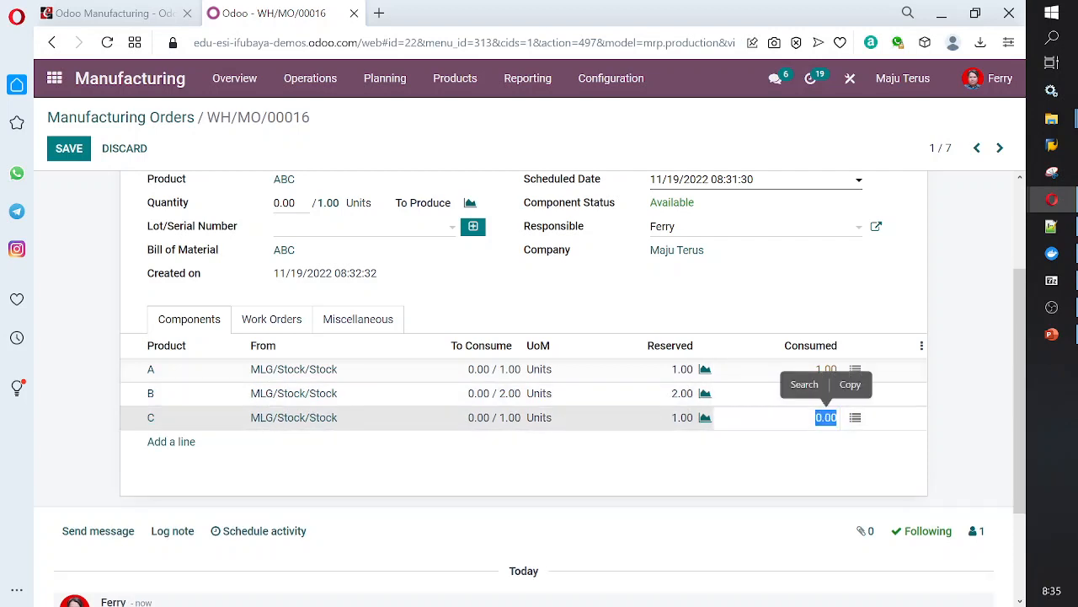
{"action": "type", "text": "1"}
Set component B's consumed quantity to 2 and save the manufacturing order.
{"action": "left_click", "coordinate": [823, 396]}
{"action": "left_click", "coordinate": [816, 392]}
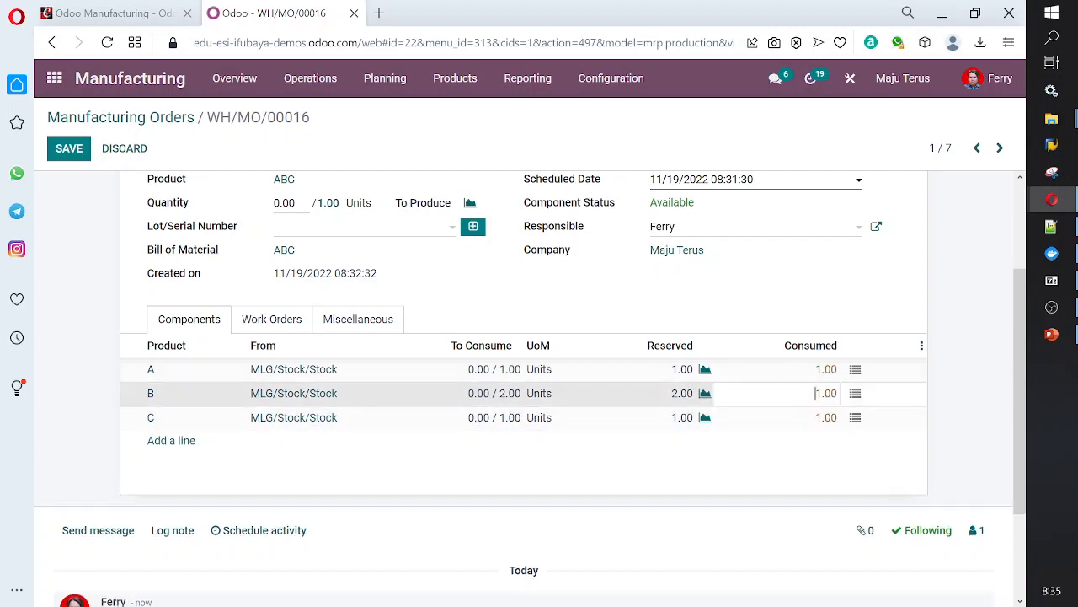
{"action": "double_click", "coordinate": [843, 401]}
{"action": "type", "text": "2"}
{"action": "left_click", "coordinate": [823, 370]}
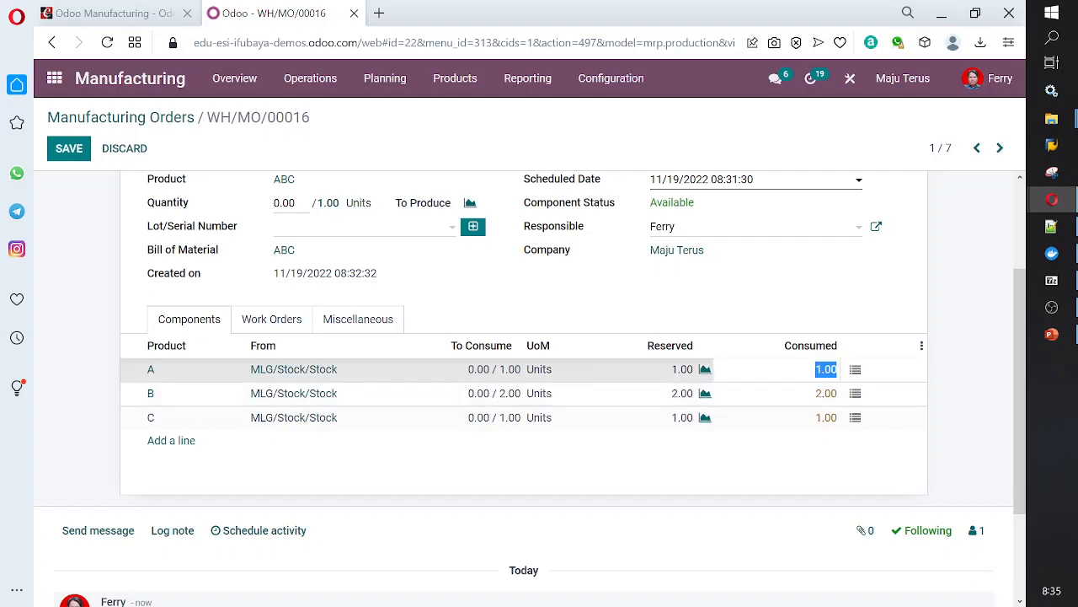
{"action": "scroll", "coordinate": [603, 363], "scroll_direction": "up", "scroll_amount": 1}
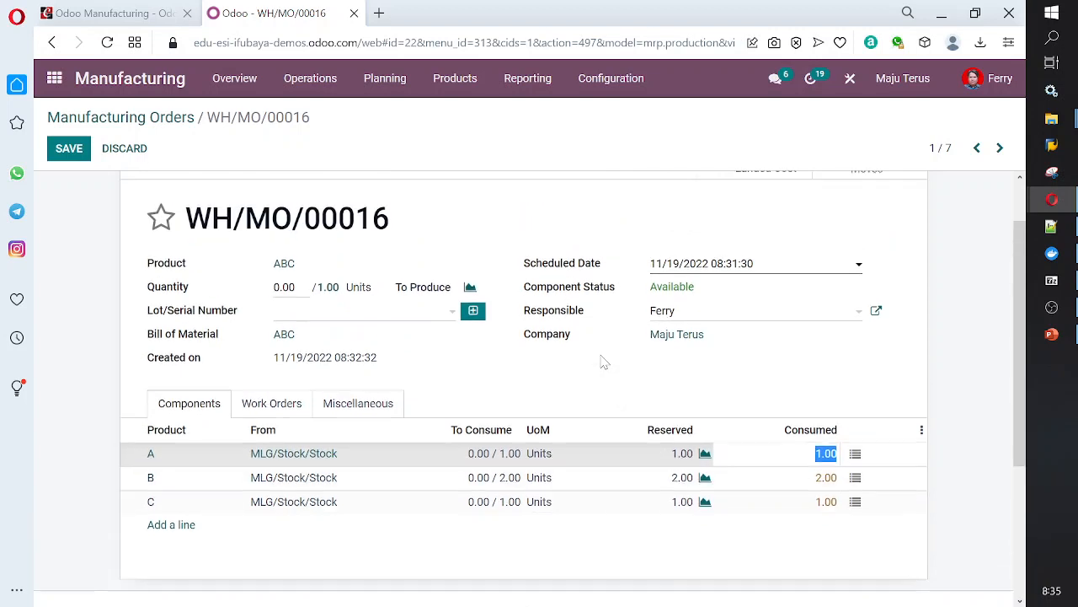
{"action": "left_click", "coordinate": [69, 153]}
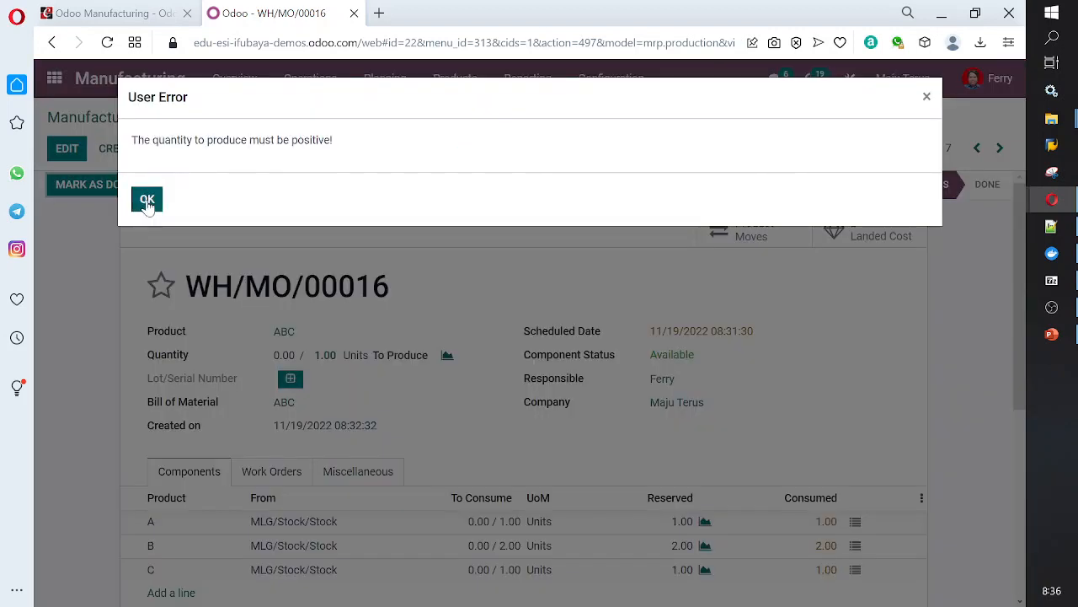
Set the order's produced quantity to 1 unit and try to mark the order as done.
{"action": "left_click", "coordinate": [147, 201]}
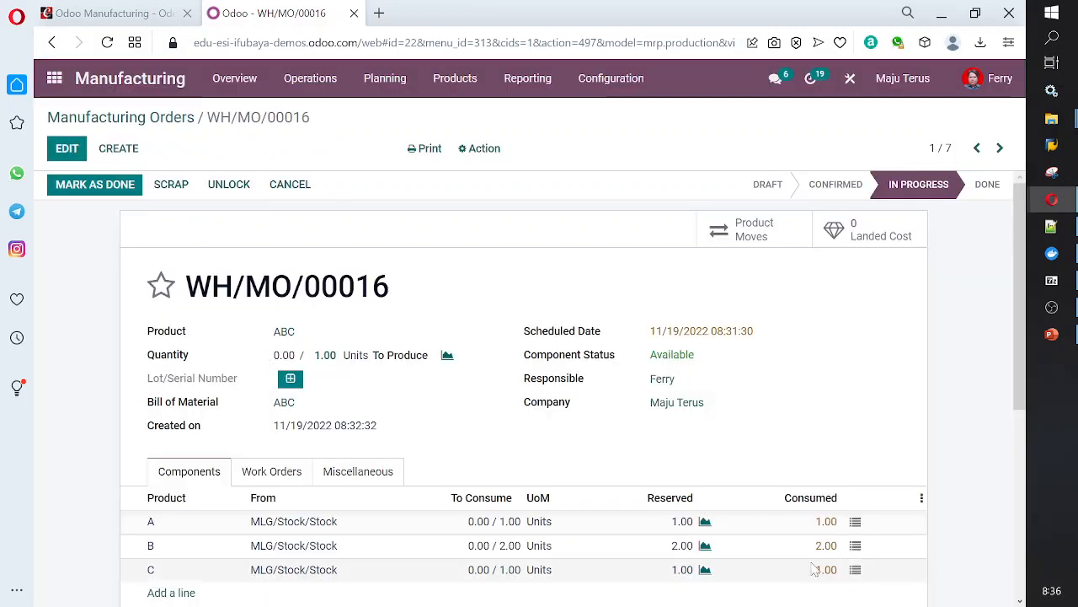
{"action": "left_click", "coordinate": [285, 355]}
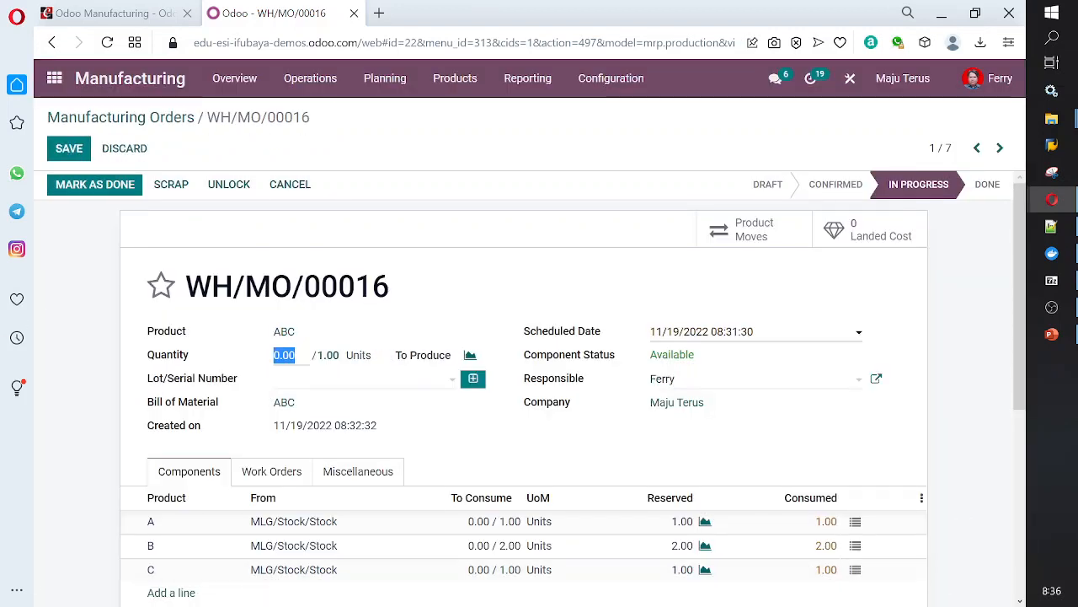
{"action": "type", "text": "1"}
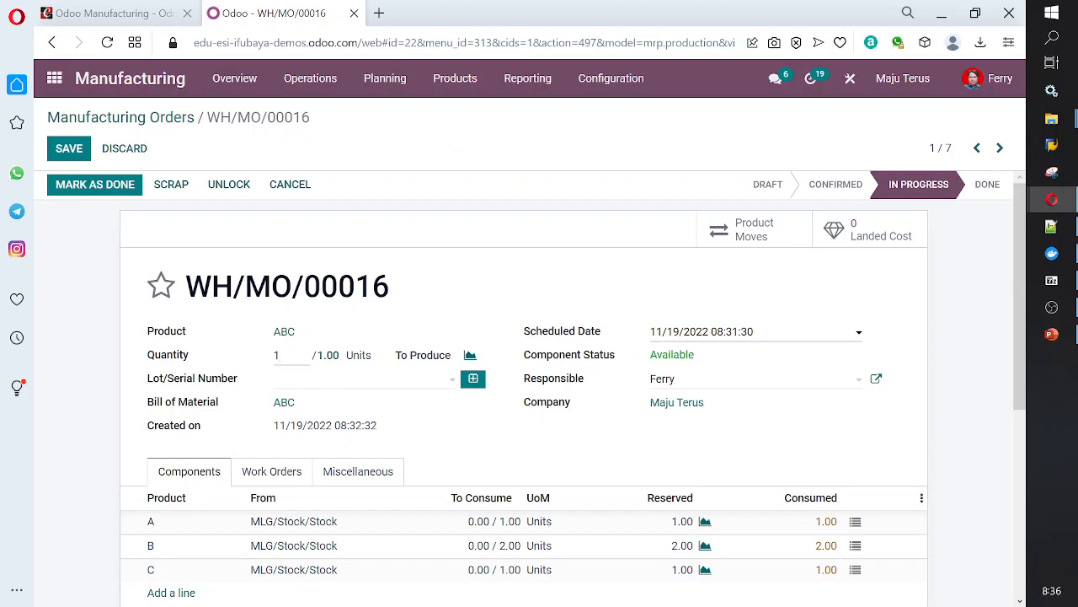
{"action": "left_click", "coordinate": [122, 190]}
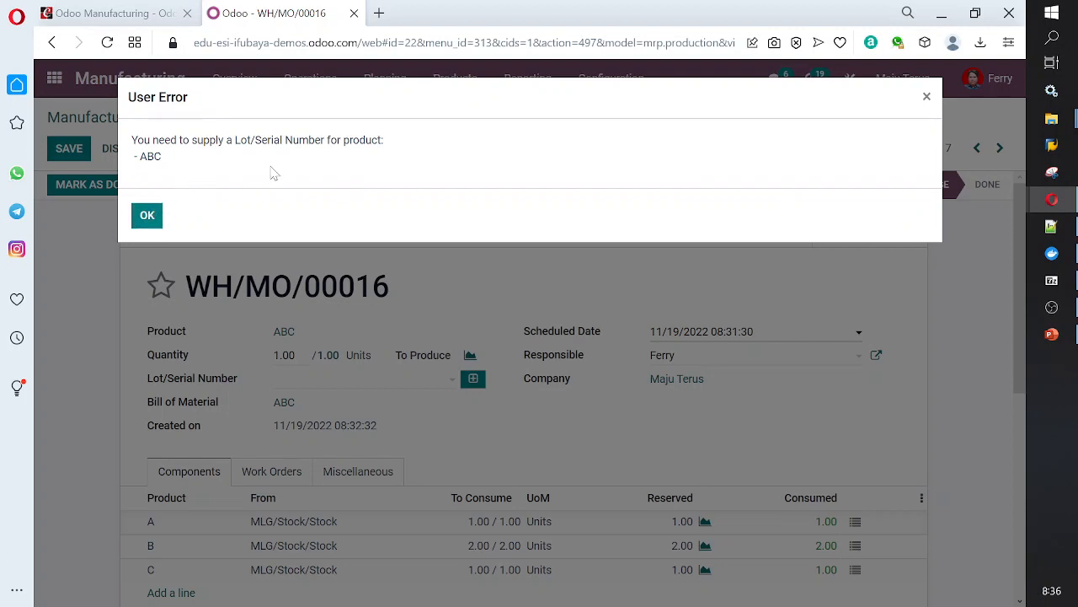
Create a new lot/serial number from the order's own reference for the finished product and mark the manufacturing order as done.
{"action": "left_click_drag", "start_coordinate": [235, 140], "coordinate": [310, 140]}
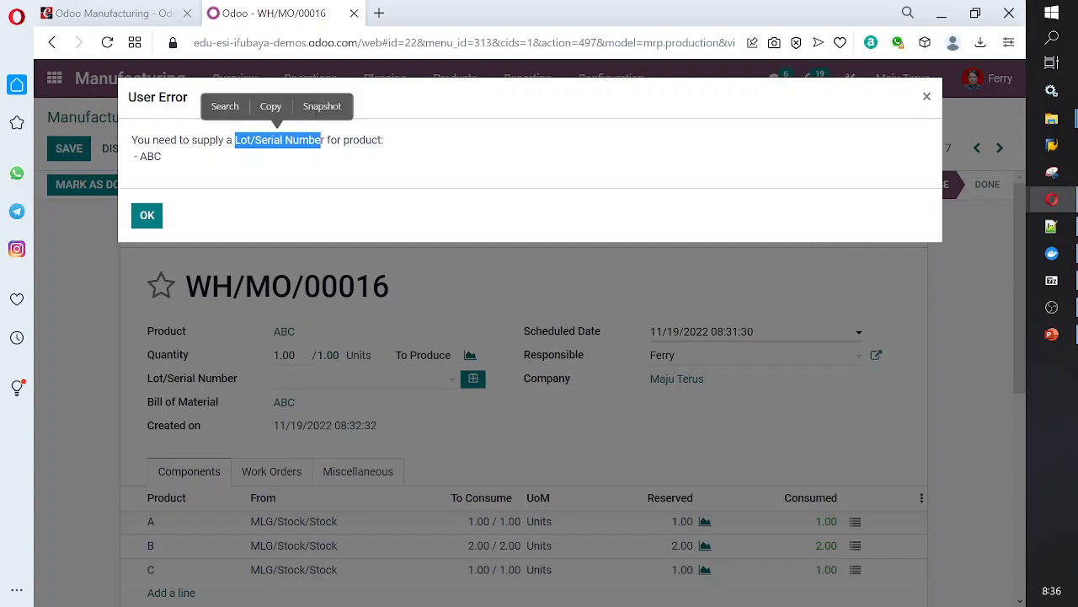
{"action": "left_click", "coordinate": [147, 217]}
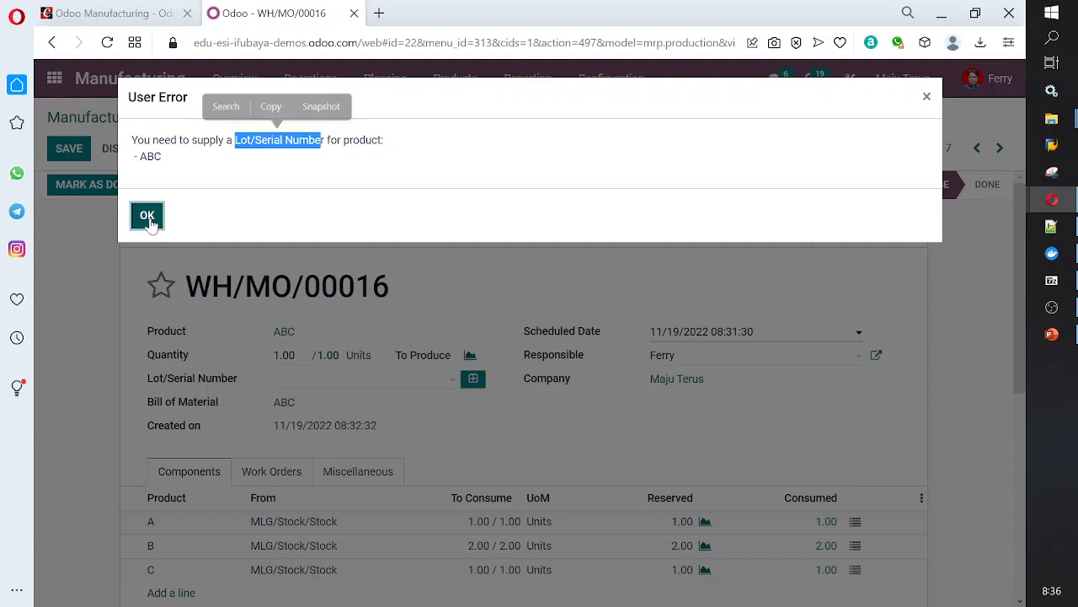
{"action": "left_click_drag", "start_coordinate": [407, 300], "coordinate": [194, 299]}
{"action": "key", "text": "ctrl+c"}
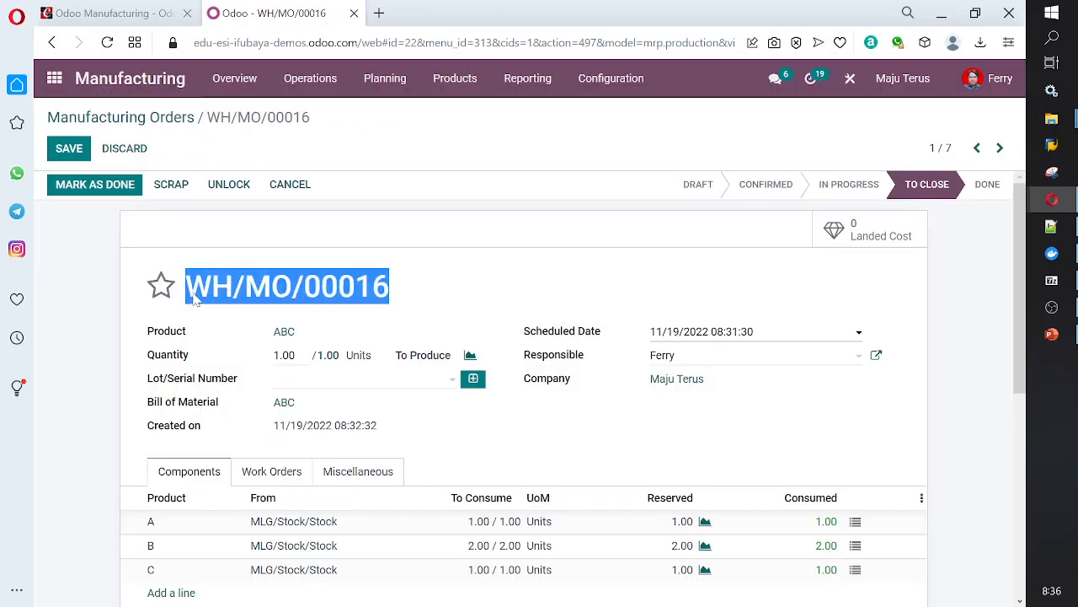
{"action": "left_click", "coordinate": [295, 378]}
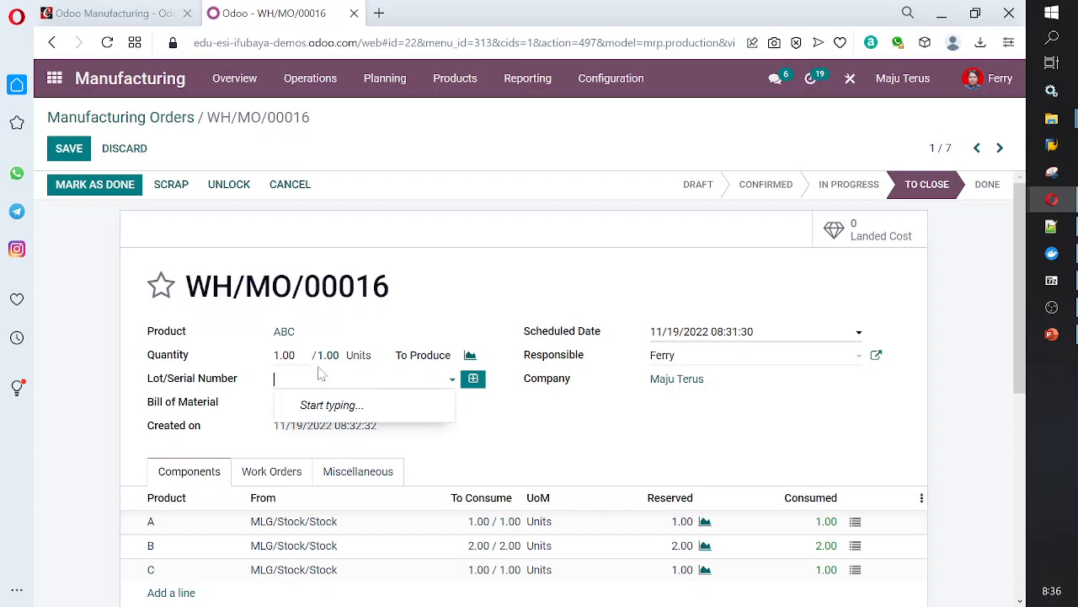
{"action": "key", "text": "ctrl+v"}
{"action": "key", "text": "Return"}
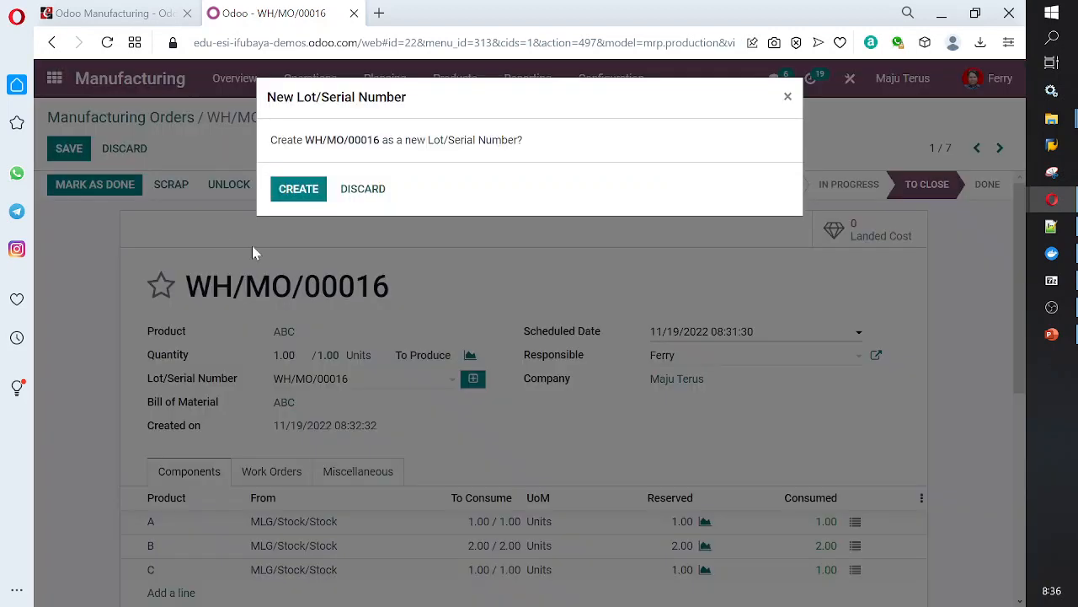
{"action": "left_click", "coordinate": [298, 188]}
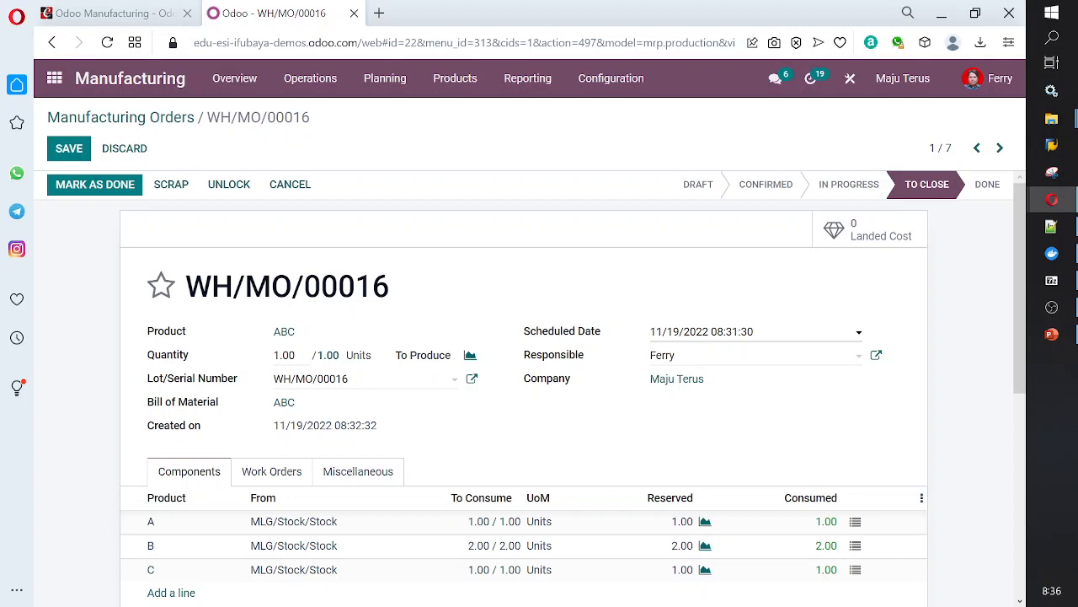
{"action": "left_click", "coordinate": [69, 186]}
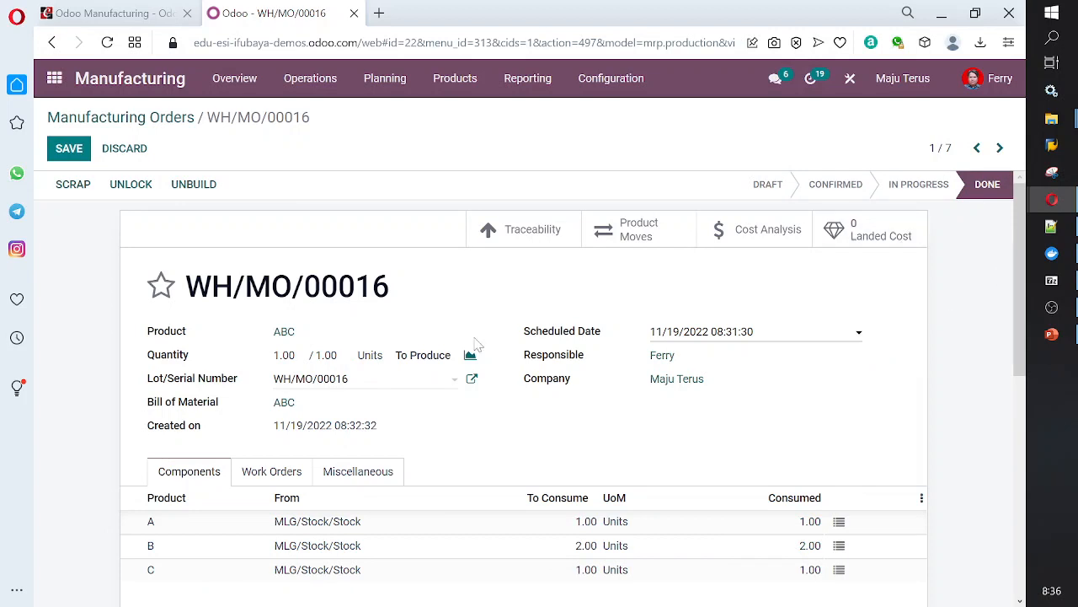
{"action": "scroll", "coordinate": [506, 371], "scroll_direction": "down", "scroll_amount": 2}
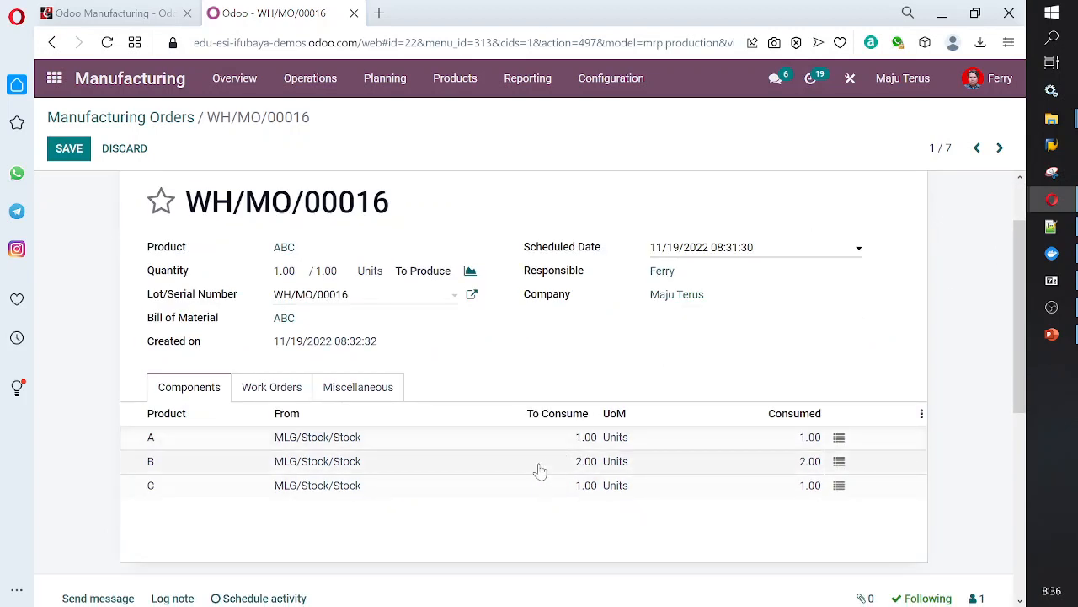
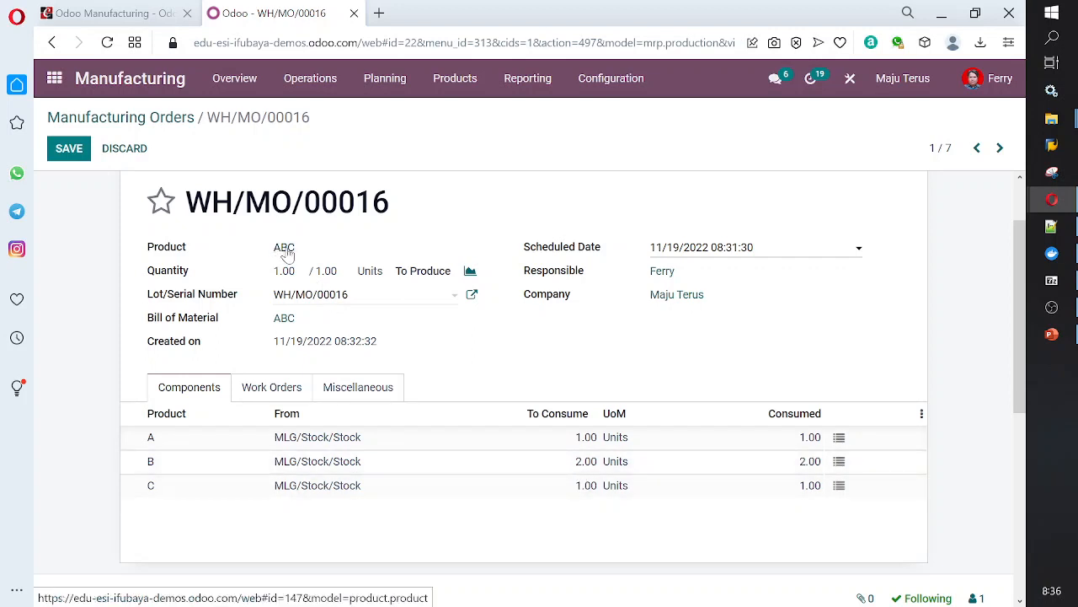
Search the products for "abc", open product ABC and examine its on-hand stock by location and lot.
{"action": "left_click", "coordinate": [452, 87]}
{"action": "left_click", "coordinate": [470, 115]}
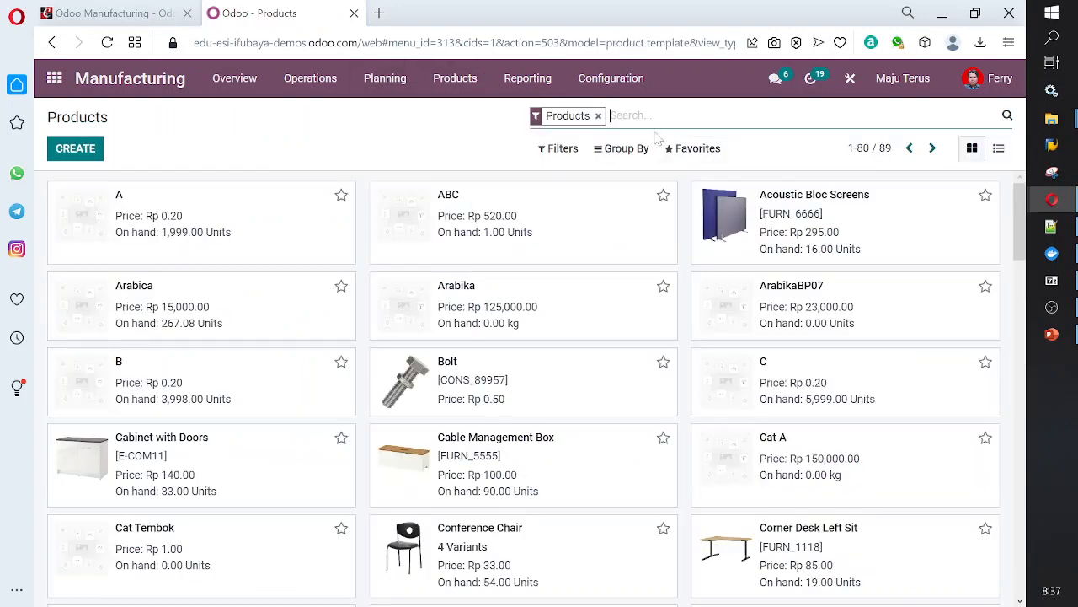
{"action": "left_click", "coordinate": [674, 115]}
{"action": "type", "text": "abc"}
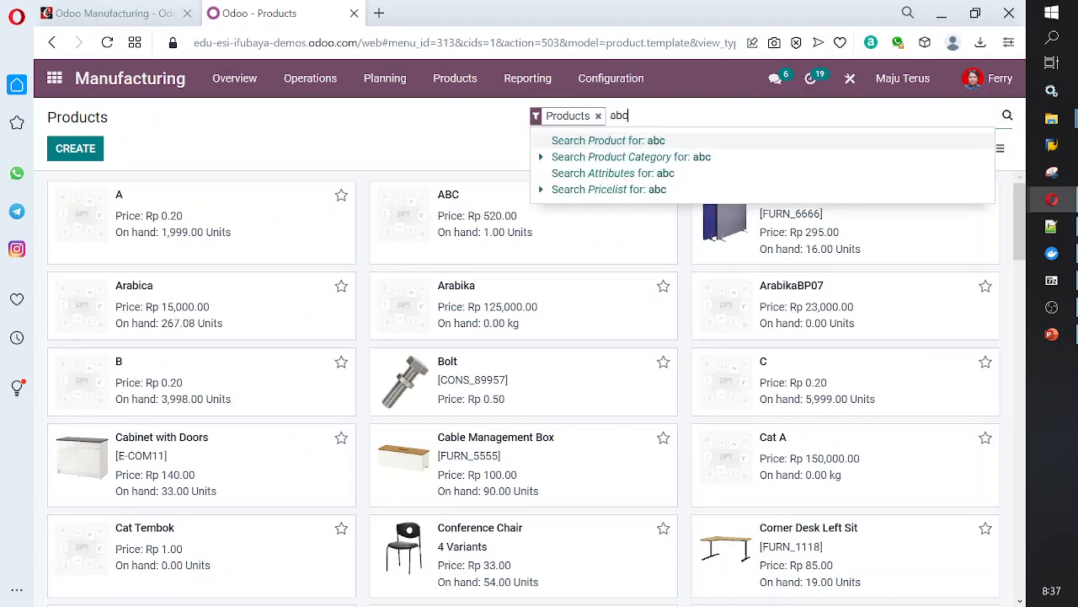
{"action": "key", "text": "Return"}
{"action": "left_click", "coordinate": [210, 211]}
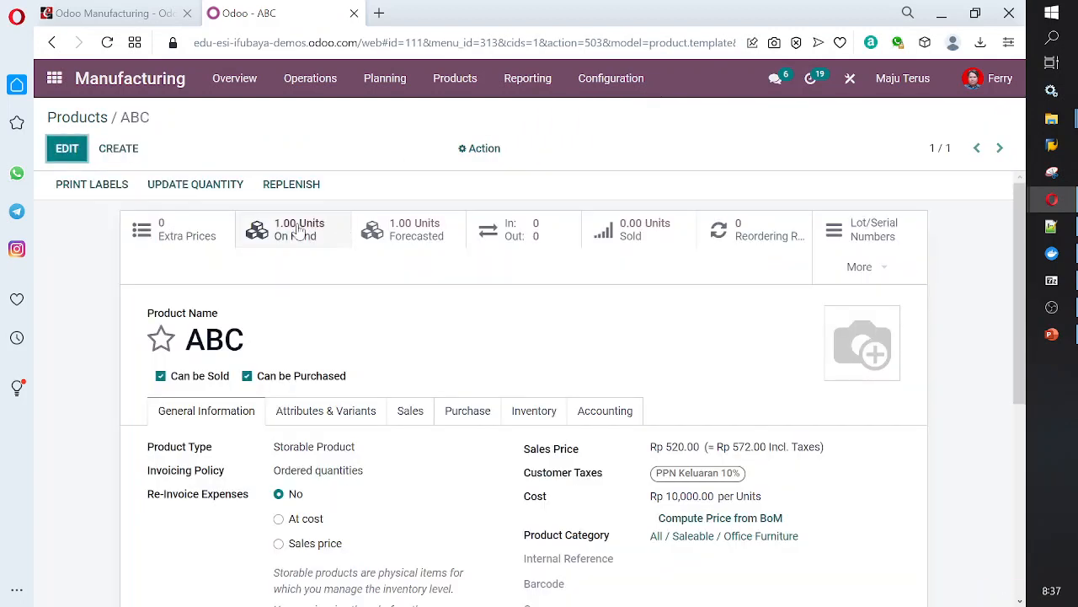
{"action": "left_click", "coordinate": [294, 240]}
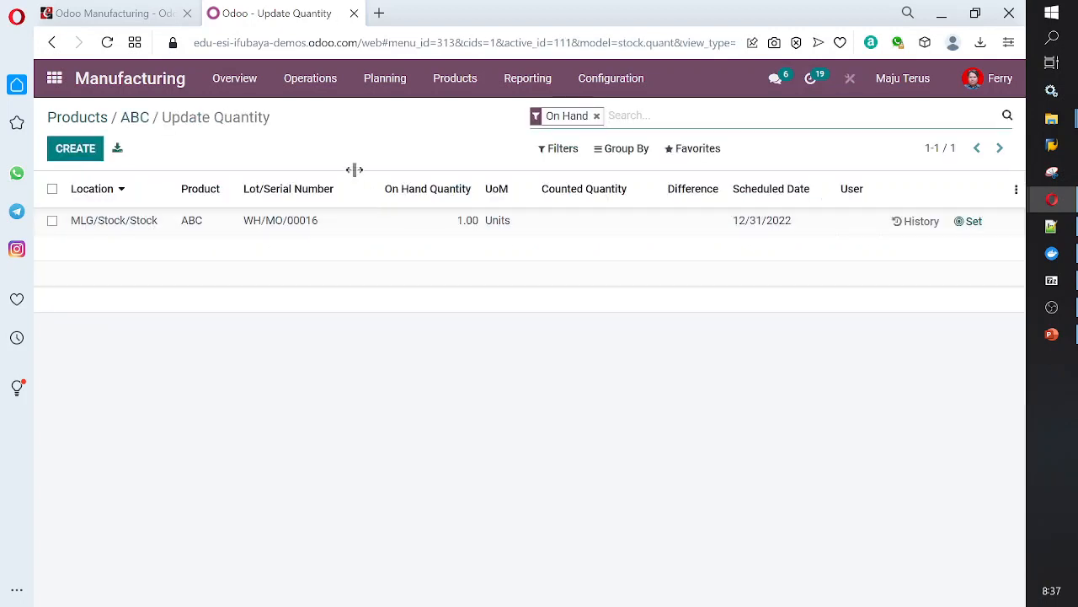
Switch to Inventory and open the Product Moves report.
{"action": "left_click", "coordinate": [52, 83]}
{"action": "left_click", "coordinate": [455, 336]}
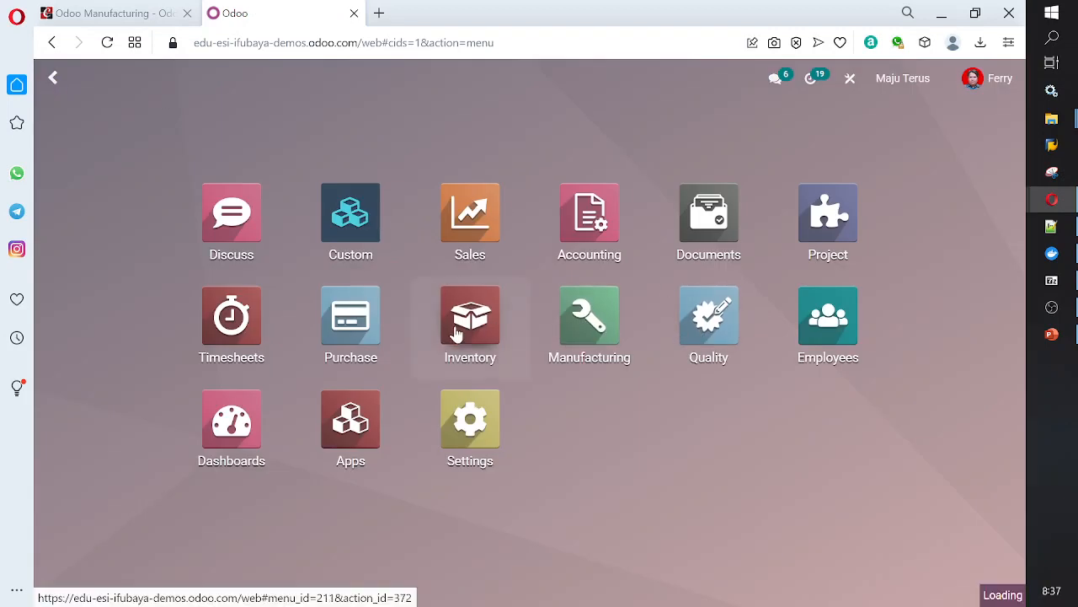
{"action": "left_click", "coordinate": [491, 82]}
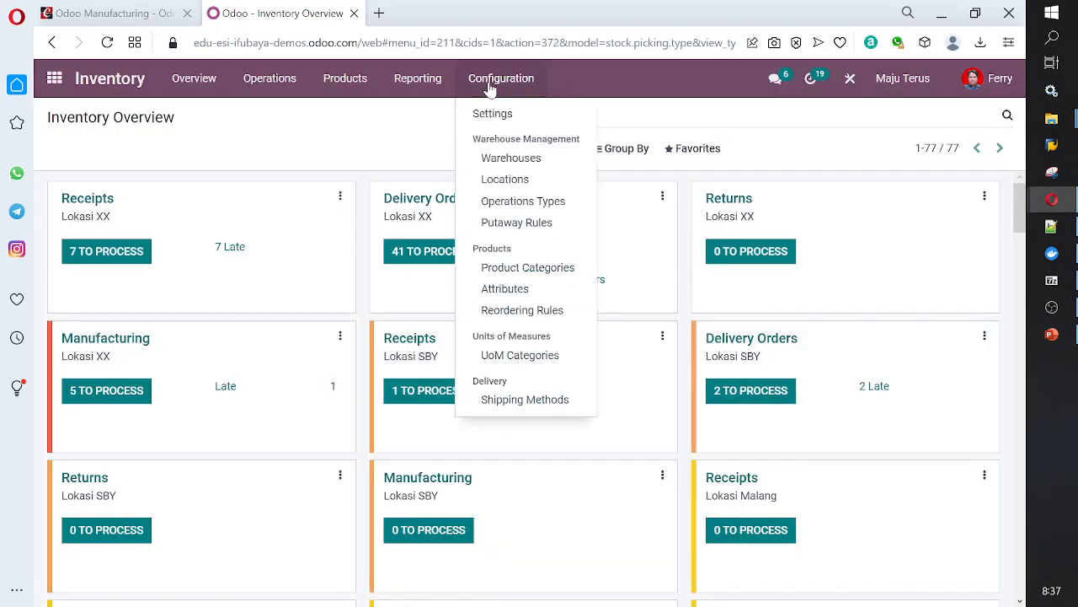
{"action": "left_click", "coordinate": [411, 81]}
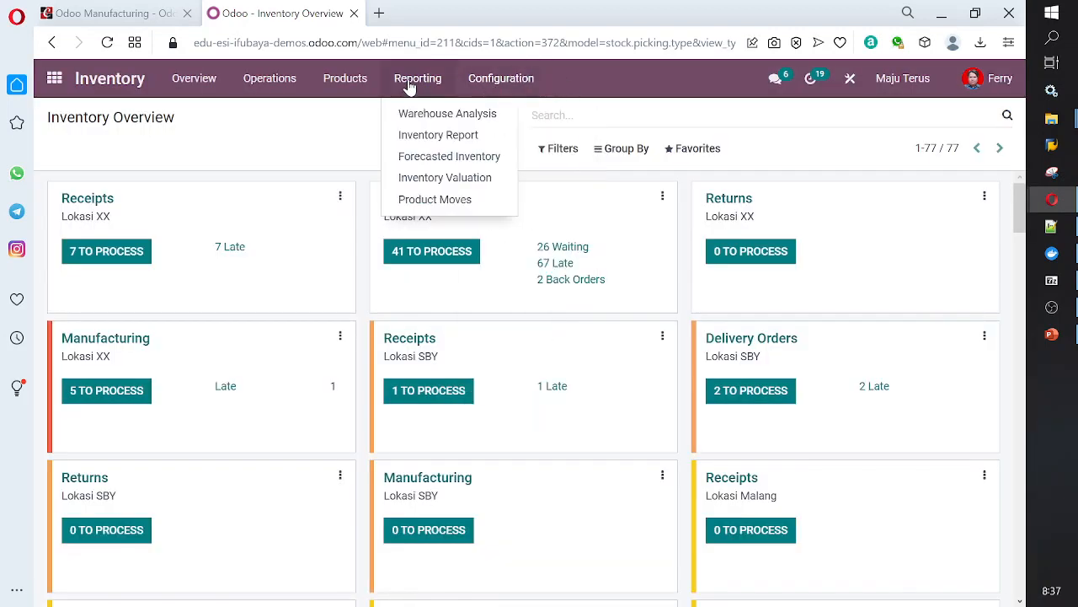
{"action": "left_click", "coordinate": [451, 205]}
{"action": "left_click", "coordinate": [447, 207]}
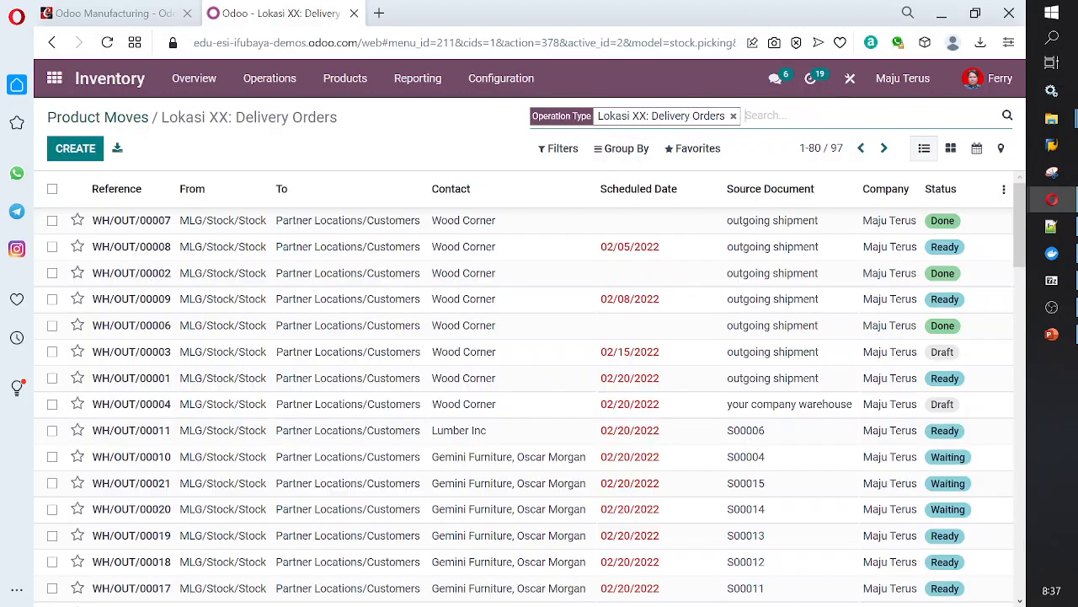
{"action": "left_click", "coordinate": [130, 127]}
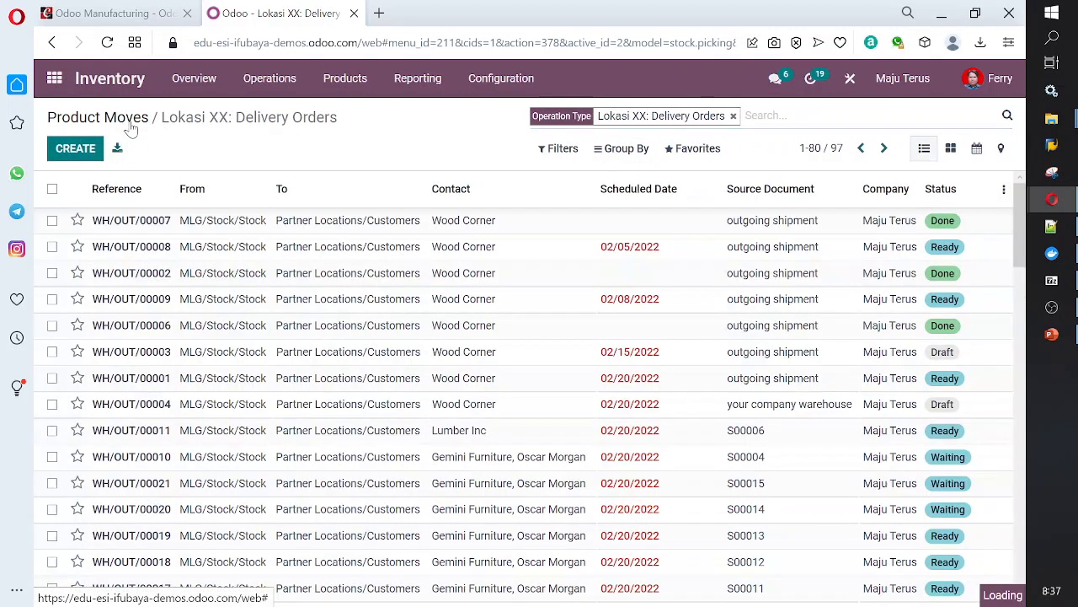
Replace the Last 12 Months filter on the product moves with a custom Date filter between 11/19/2022 00:00:00 and 11/19/2022 23:59:59.
{"action": "left_click", "coordinate": [764, 116]}
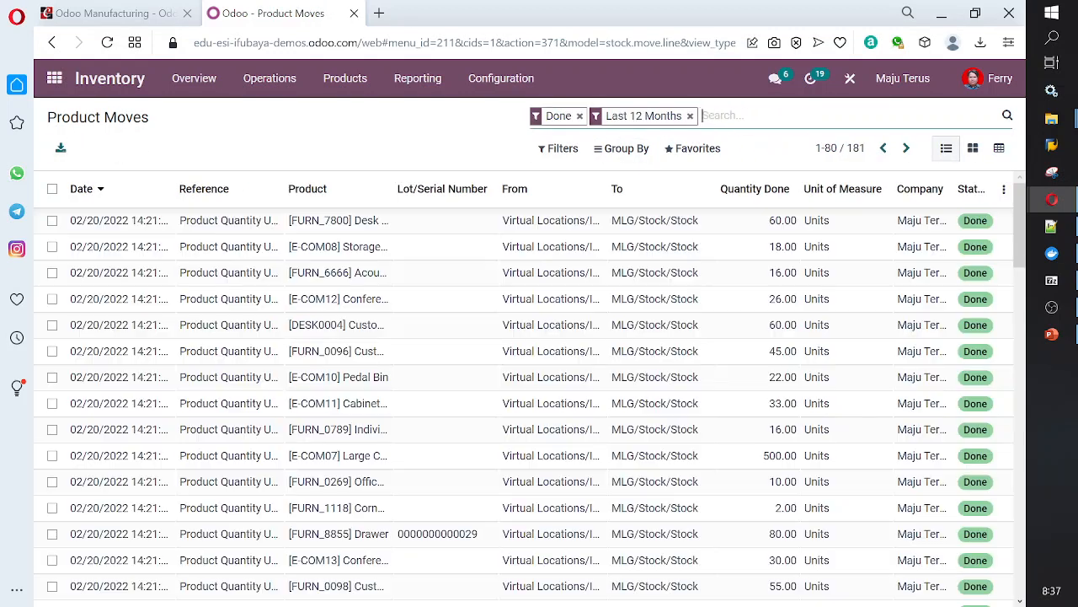
{"action": "left_click", "coordinate": [690, 116]}
{"action": "left_click", "coordinate": [579, 155]}
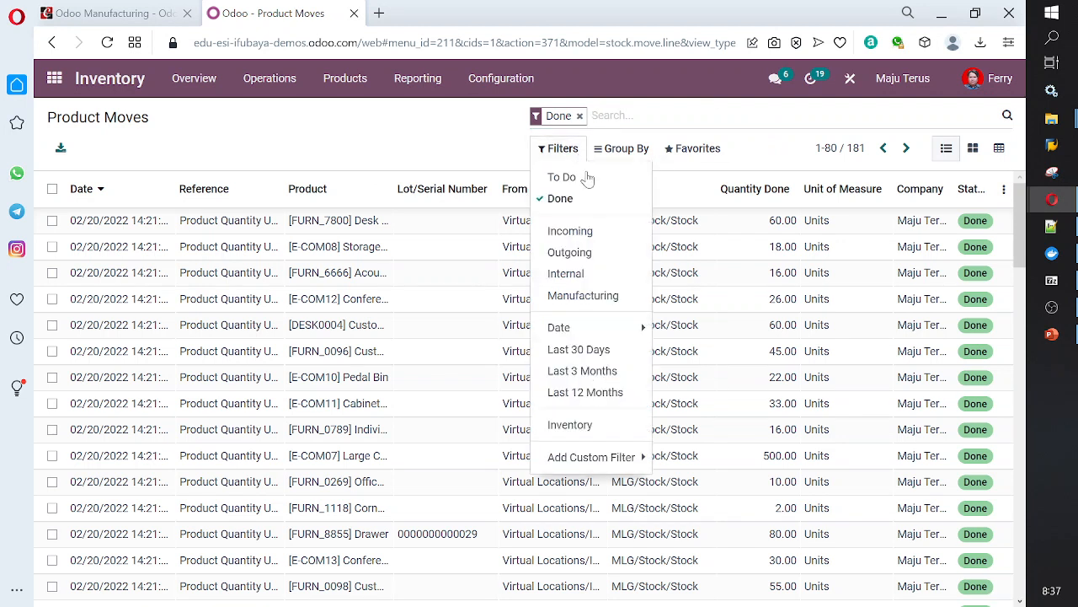
{"action": "left_click", "coordinate": [623, 462]}
{"action": "left_click", "coordinate": [676, 461]}
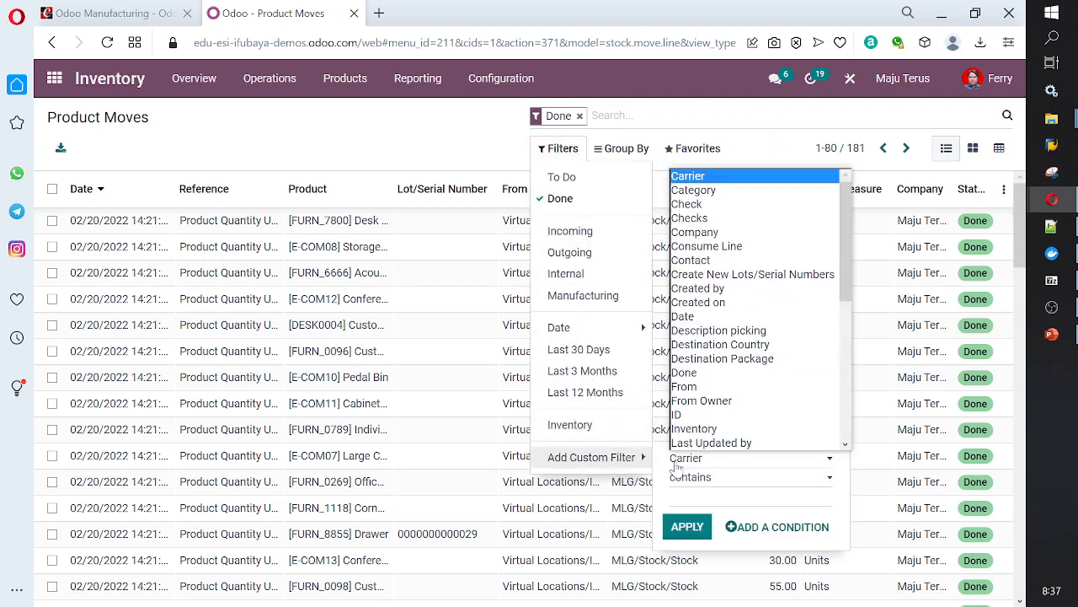
{"action": "left_click", "coordinate": [716, 318]}
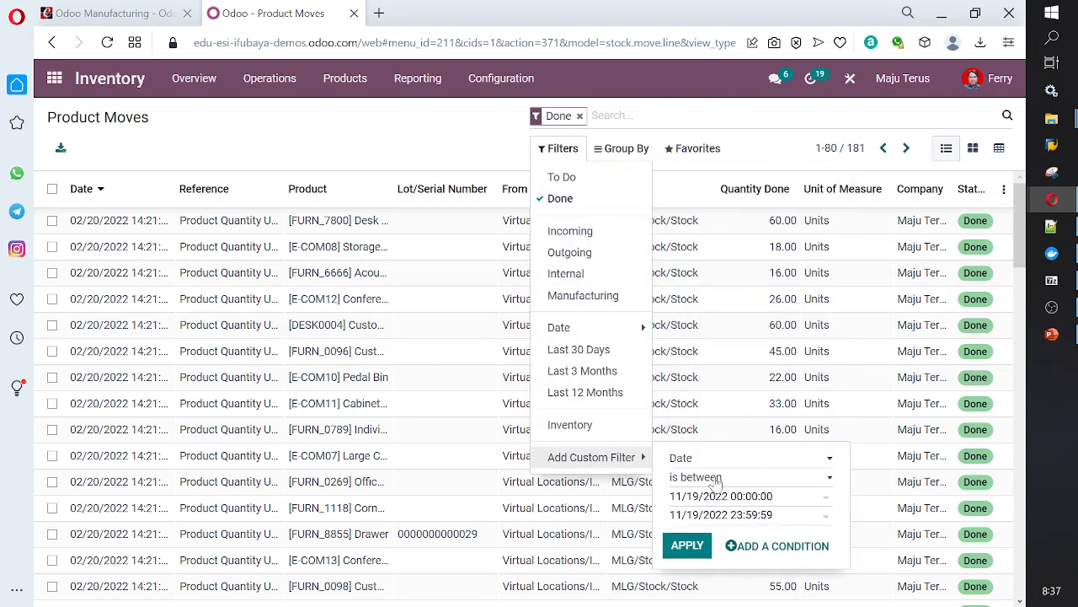
{"action": "left_click", "coordinate": [688, 546]}
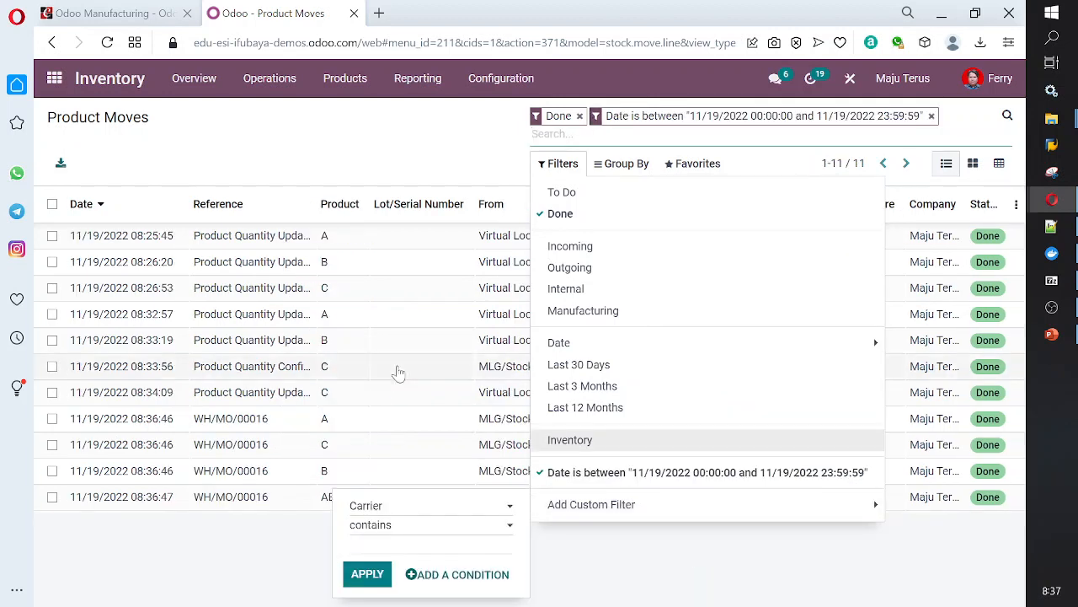
{"action": "left_click", "coordinate": [428, 135]}
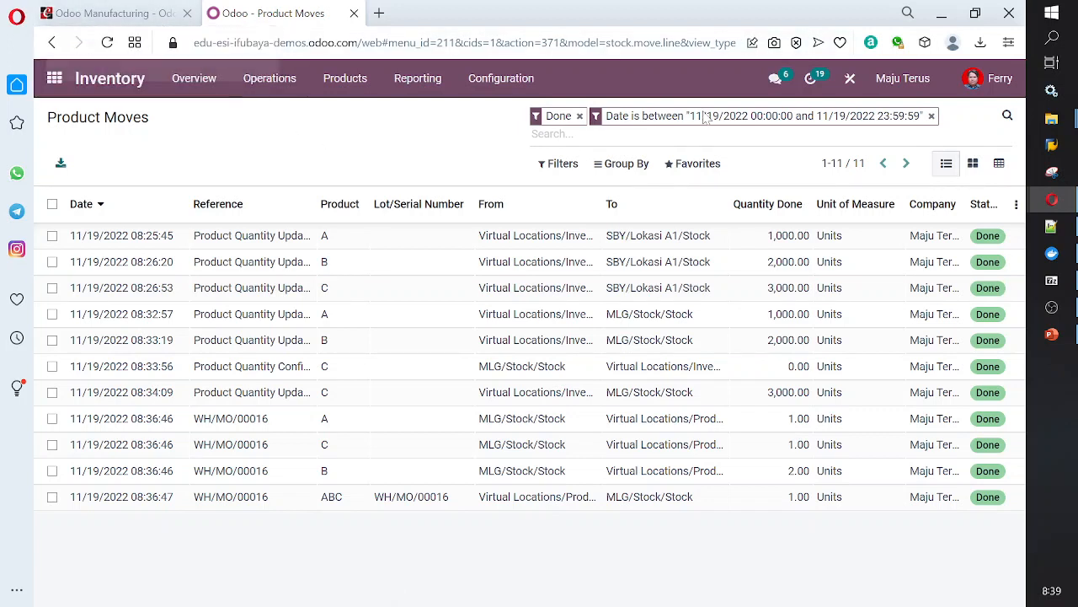
{"action": "mouse_move", "coordinate": [1060, 311]}
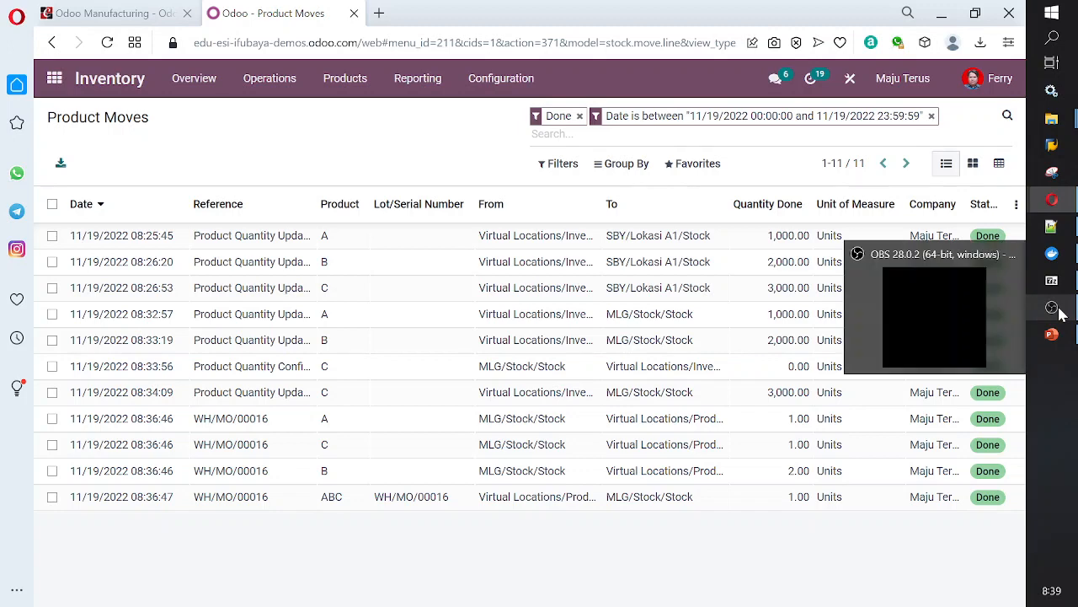
{"action": "mouse_move", "coordinate": [952, 299]}
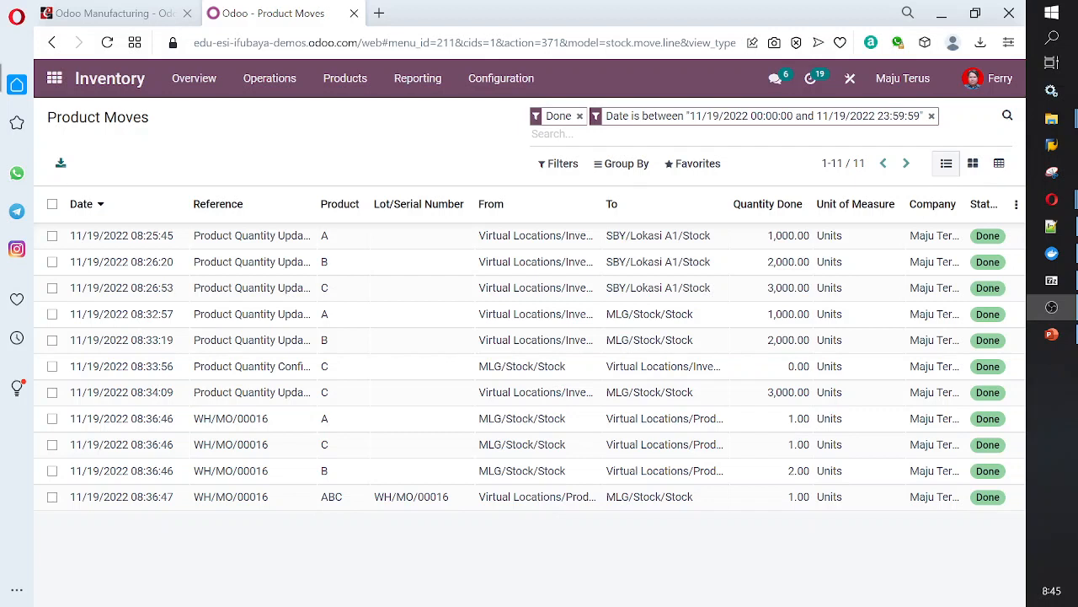
Switch to the Cybrosys Odoo book, open the Work Centers and Routings section and view the Operations settings picture enlarged.
{"action": "left_click", "coordinate": [102, 24]}
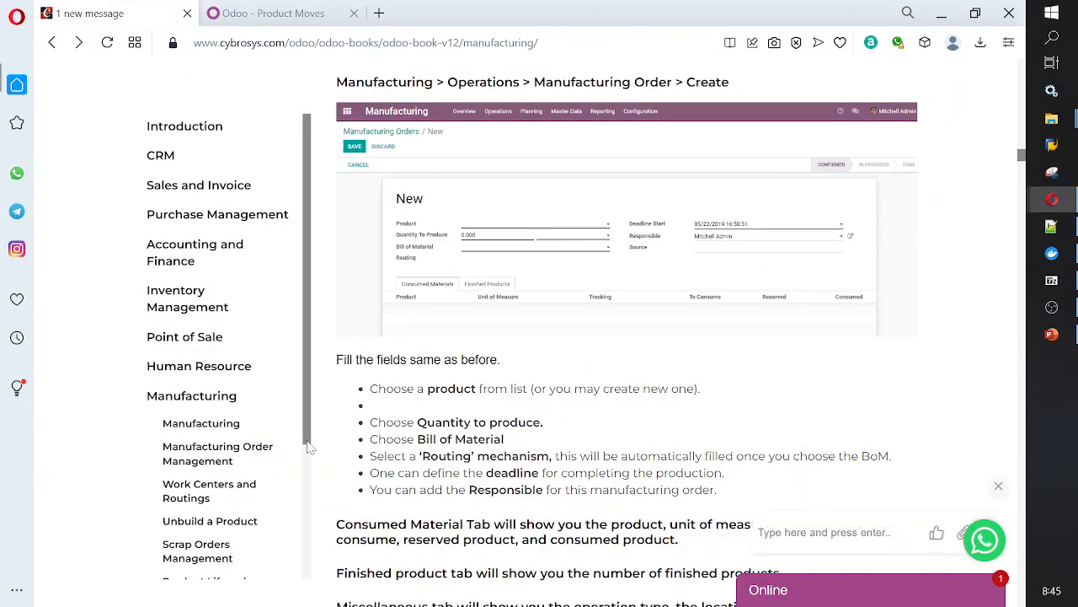
{"action": "left_click", "coordinate": [195, 497]}
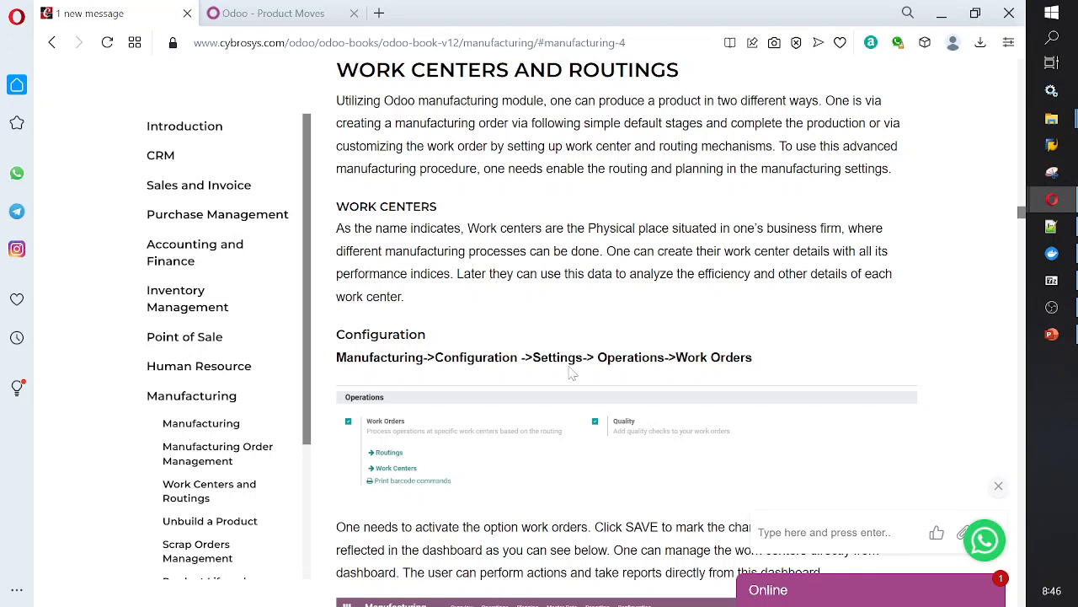
{"action": "left_click", "coordinate": [552, 412]}
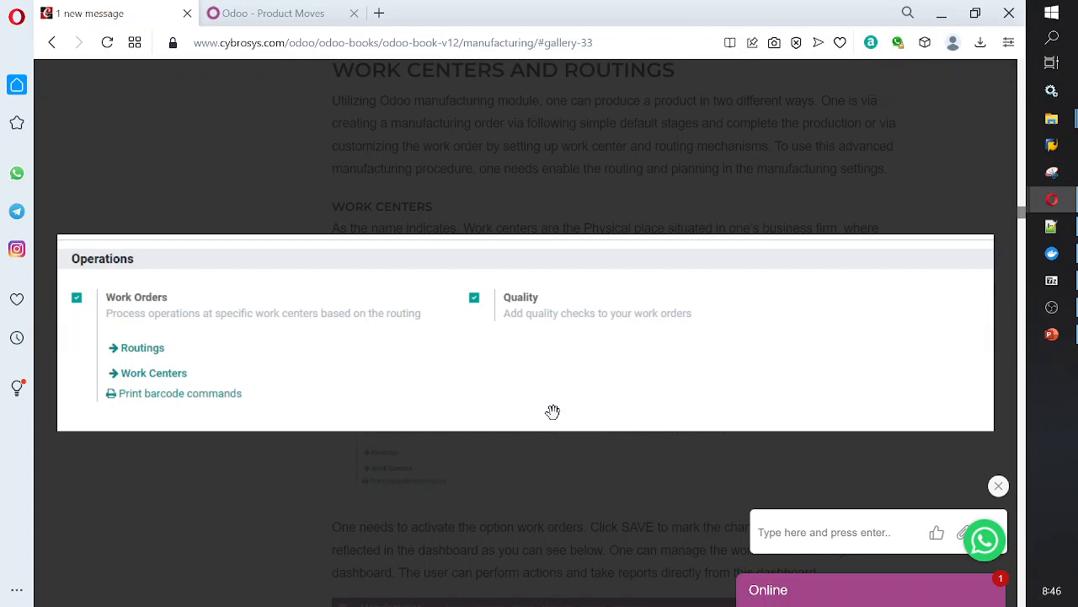
{"action": "left_click", "coordinate": [552, 412]}
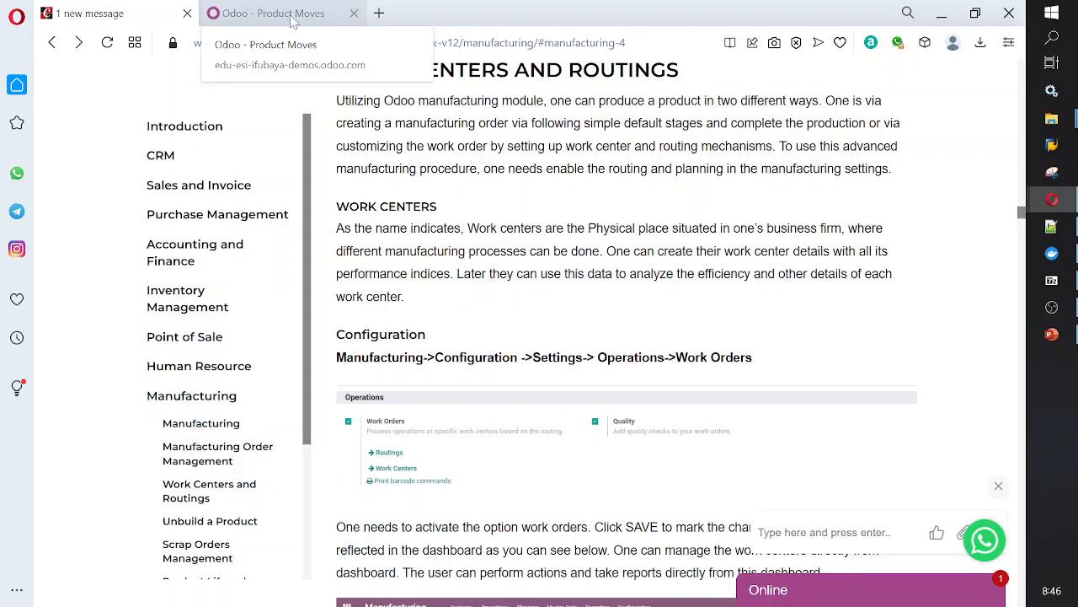
Switch back to Odoo and open the settings of the Manufacturing app.
{"action": "left_click", "coordinate": [292, 18]}
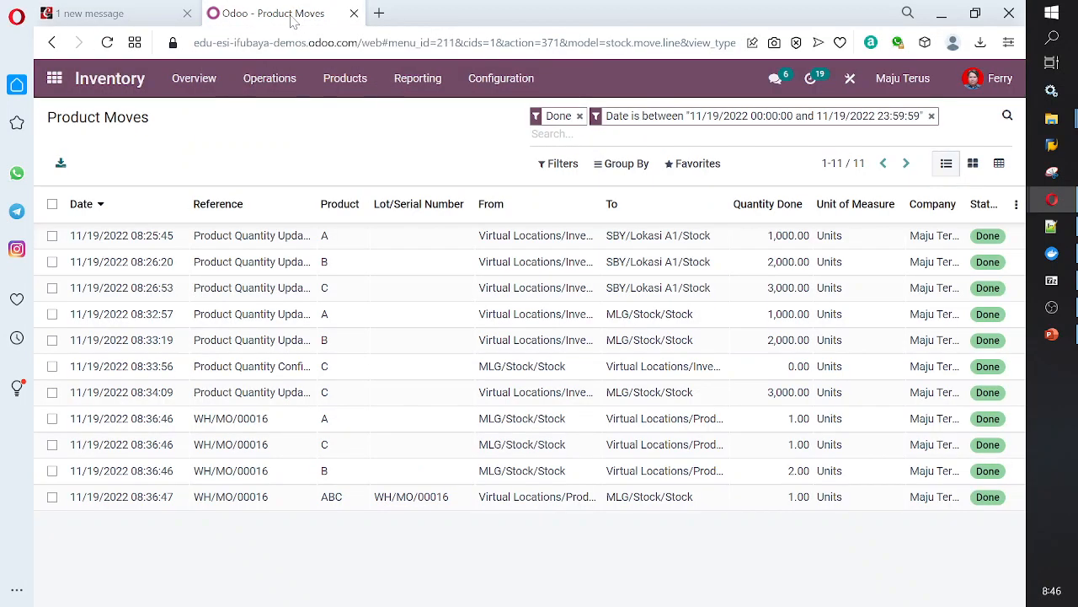
{"action": "left_click", "coordinate": [54, 79]}
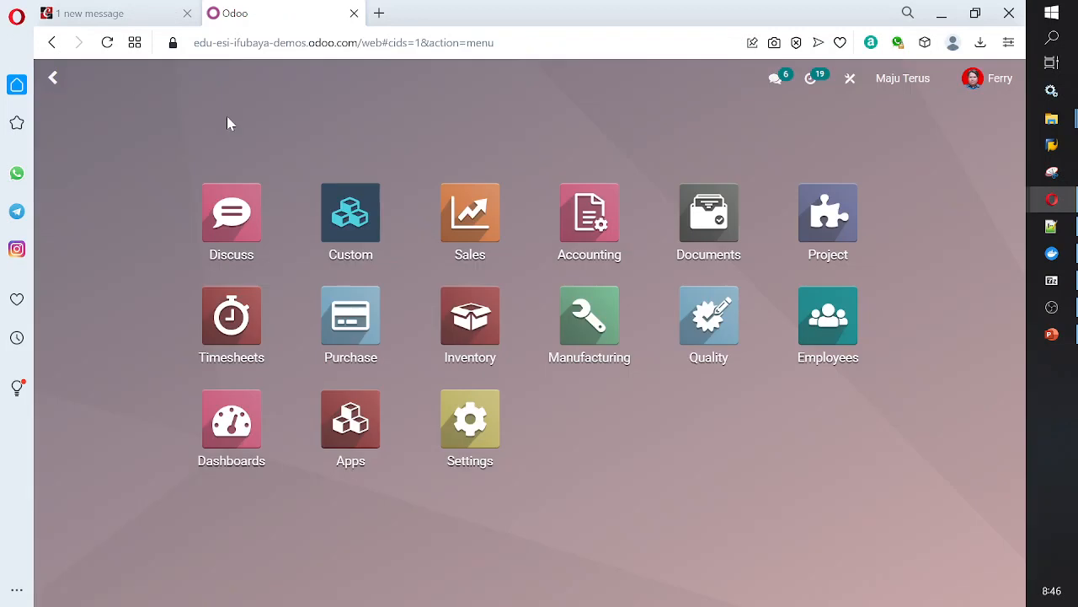
{"action": "left_click", "coordinate": [601, 319]}
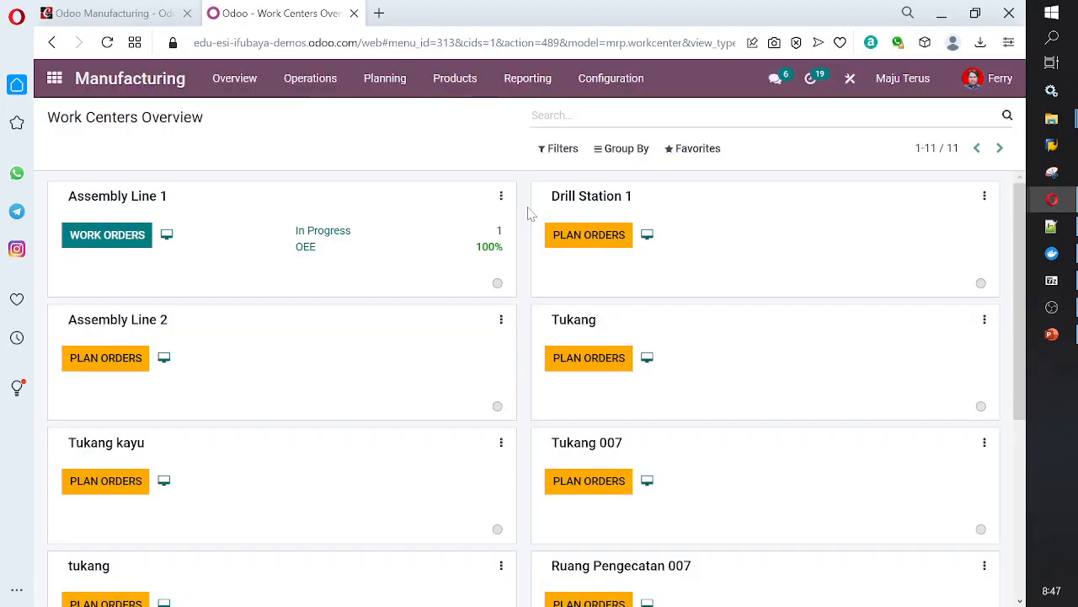
{"action": "left_click", "coordinate": [598, 80]}
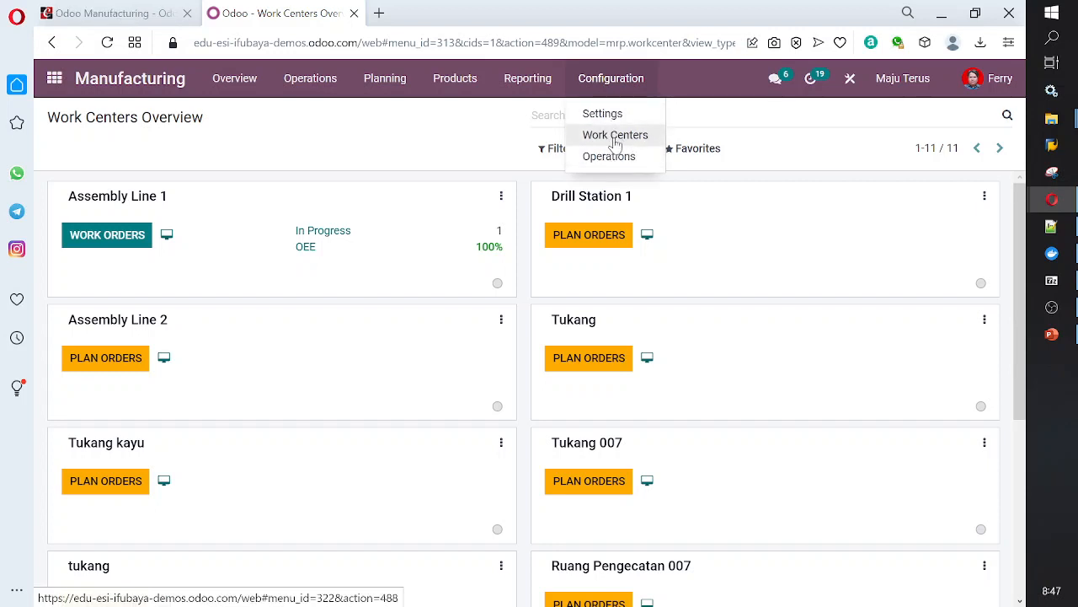
{"action": "left_click", "coordinate": [594, 114]}
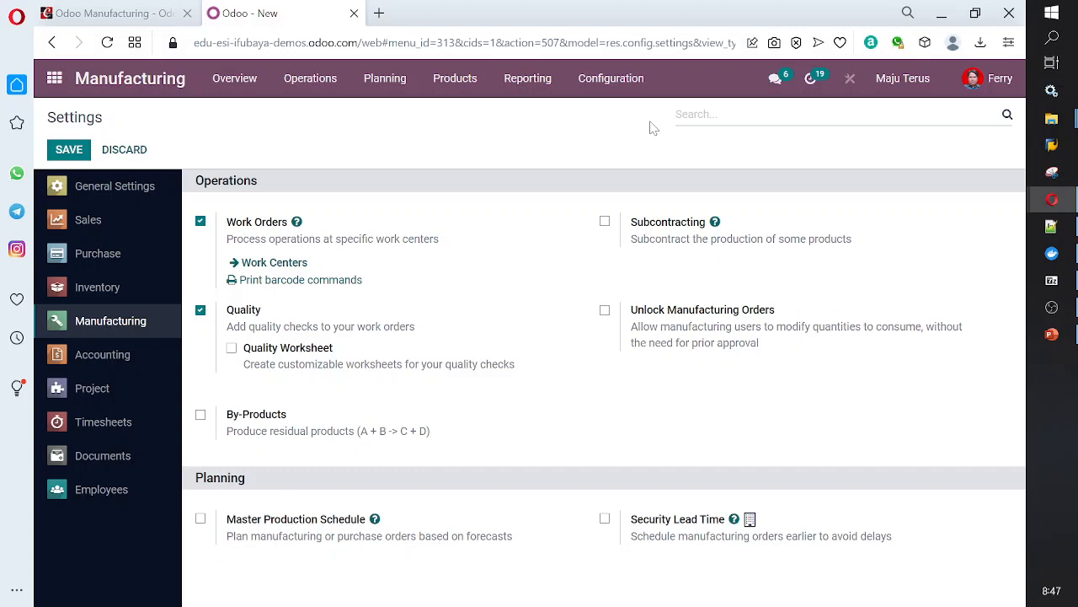
Search the settings for "work" to examine the Work Orders option, and open the list of work centers.
{"action": "type", "text": "work"}
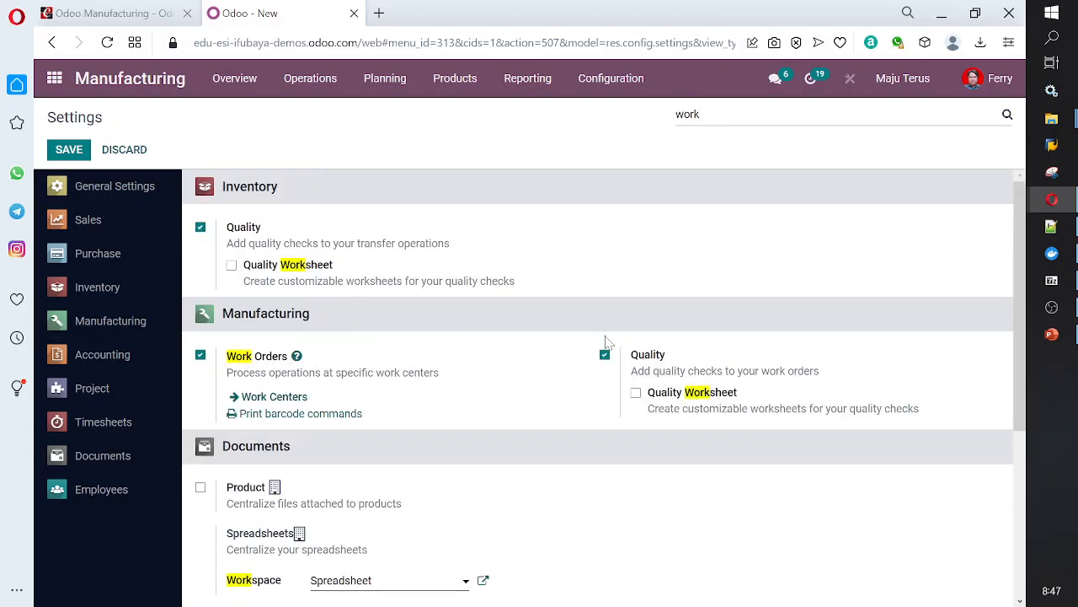
{"action": "scroll", "coordinate": [605, 340], "scroll_direction": "down", "scroll_amount": 3}
{"action": "scroll", "coordinate": [638, 327], "scroll_direction": "up", "scroll_amount": 3}
{"action": "scroll", "coordinate": [707, 181], "scroll_direction": "down", "scroll_amount": 3}
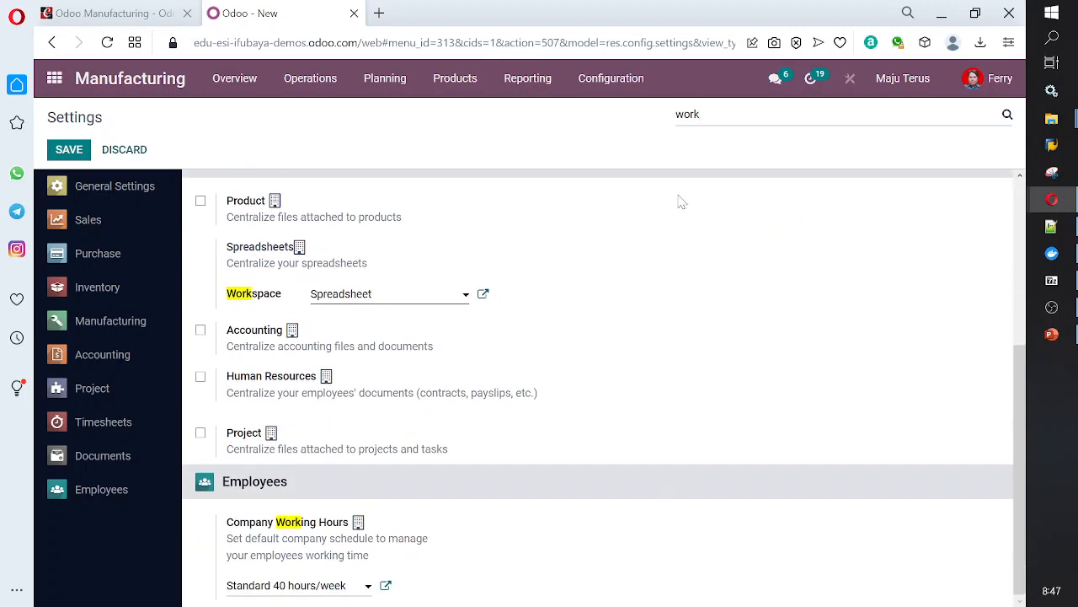
{"action": "scroll", "coordinate": [680, 198], "scroll_direction": "up", "scroll_amount": 3}
{"action": "scroll", "coordinate": [681, 201], "scroll_direction": "up", "scroll_amount": 1}
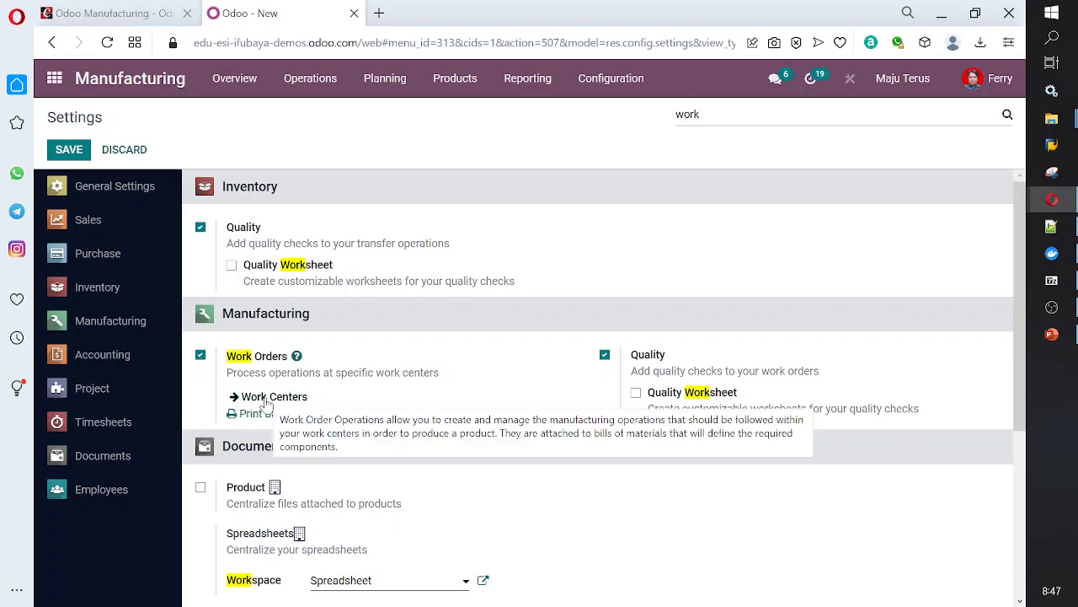
{"action": "left_click", "coordinate": [615, 81]}
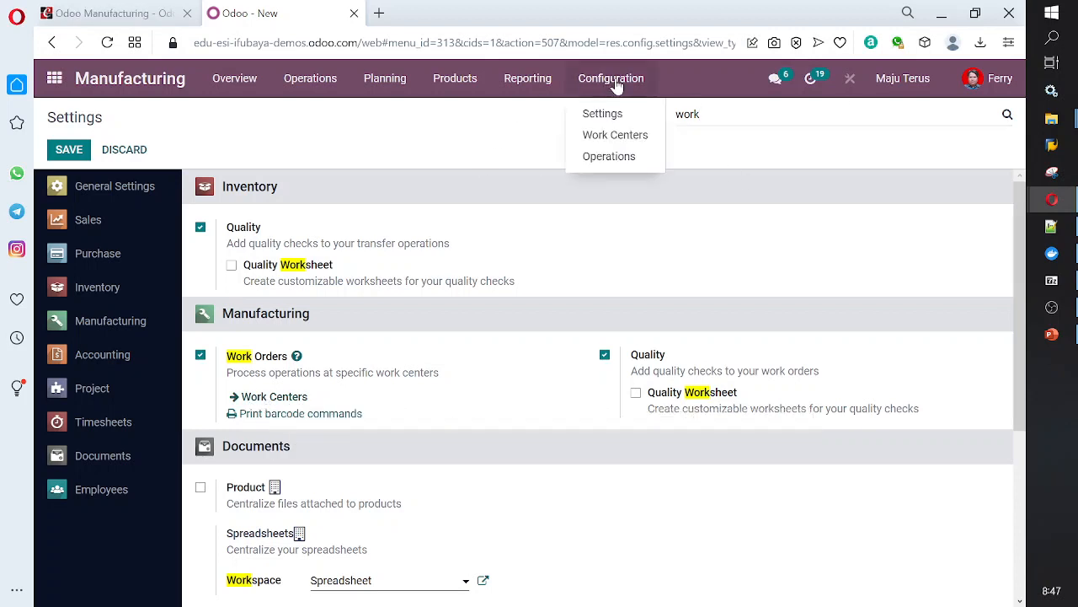
{"action": "left_click", "coordinate": [597, 136]}
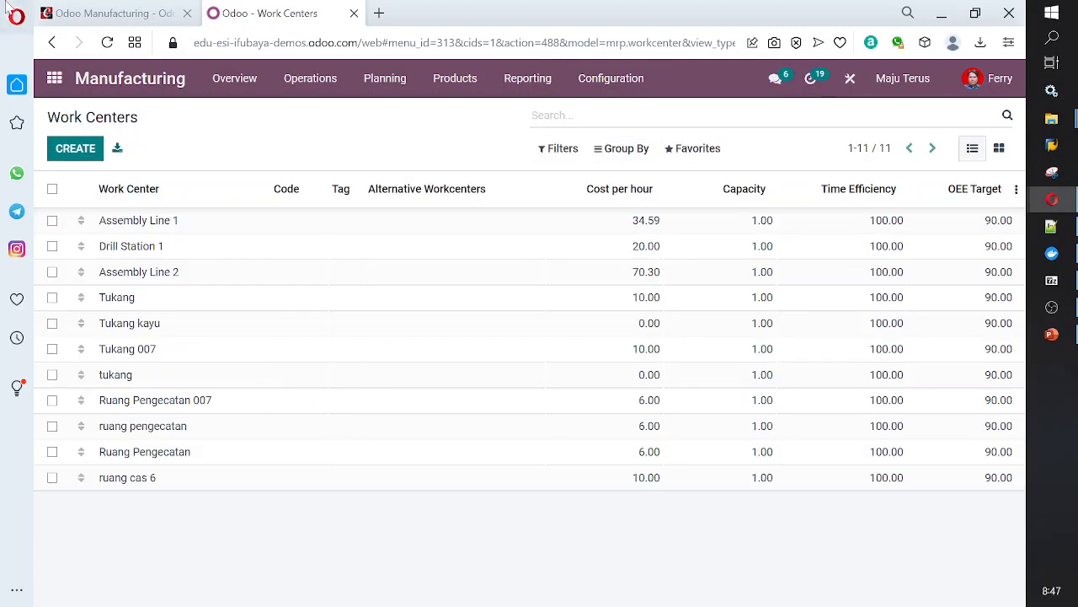
Switch to the Cybrosys Odoo book and view its Work Centers Overview picture enlarged.
{"action": "left_click", "coordinate": [141, 15]}
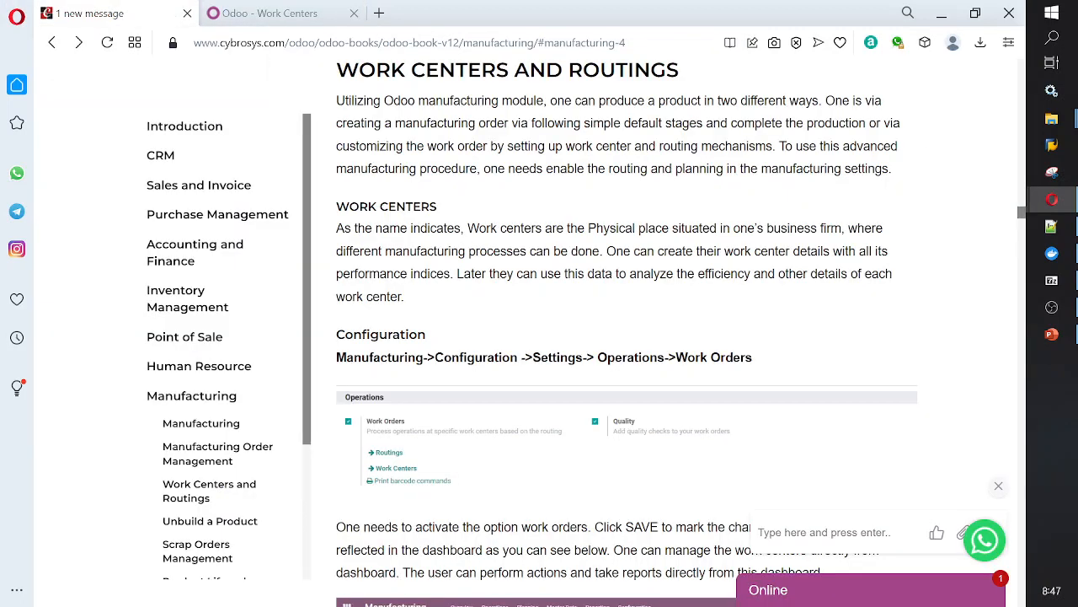
{"action": "scroll", "coordinate": [503, 255], "scroll_direction": "down", "scroll_amount": 5}
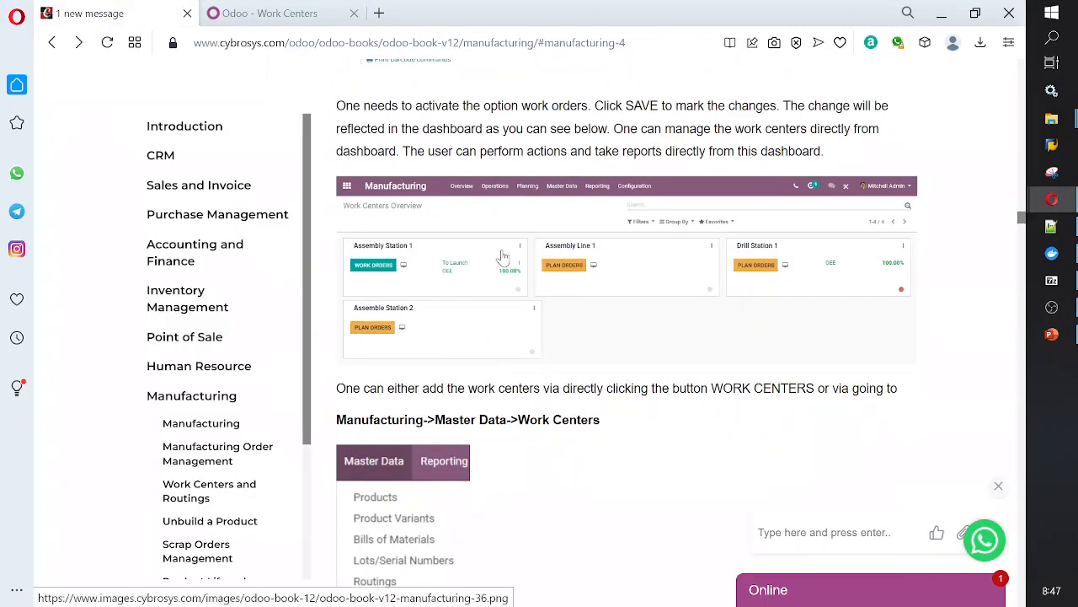
{"action": "left_click", "coordinate": [503, 256]}
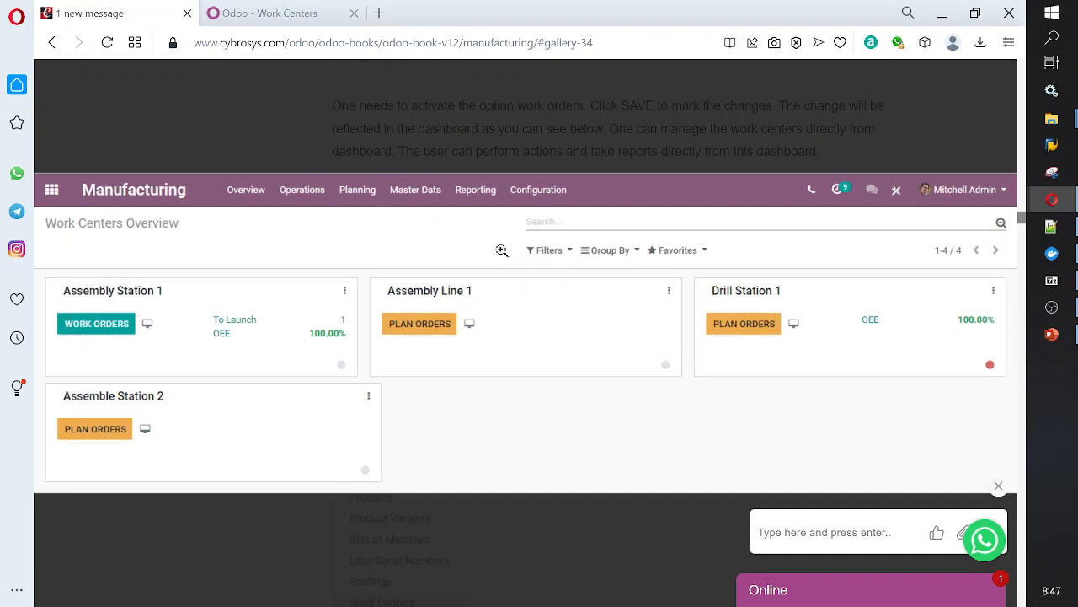
Return to Odoo, open the Work Centers Overview and look through all the work center cards.
{"action": "left_click", "coordinate": [265, 13]}
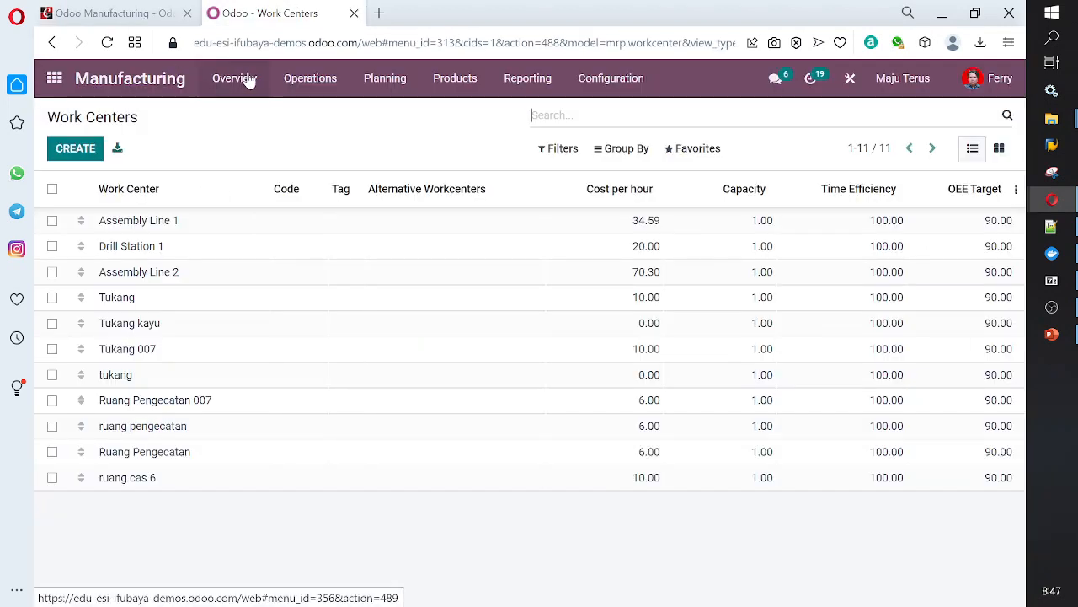
{"action": "scroll", "coordinate": [615, 332], "scroll_direction": "down", "scroll_amount": 4}
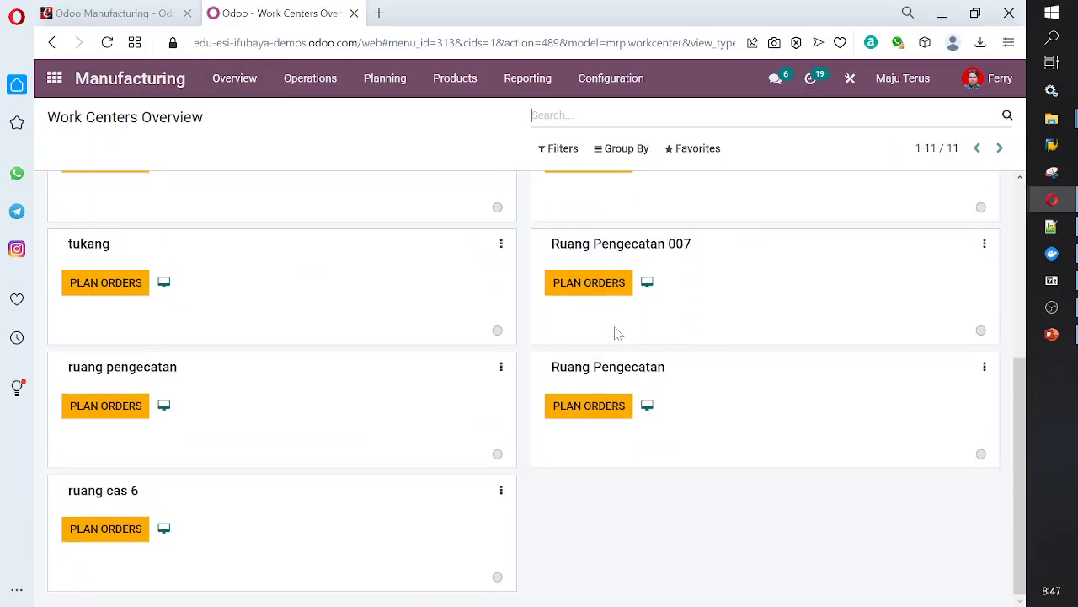
{"action": "scroll", "coordinate": [615, 334], "scroll_direction": "up", "scroll_amount": 5}
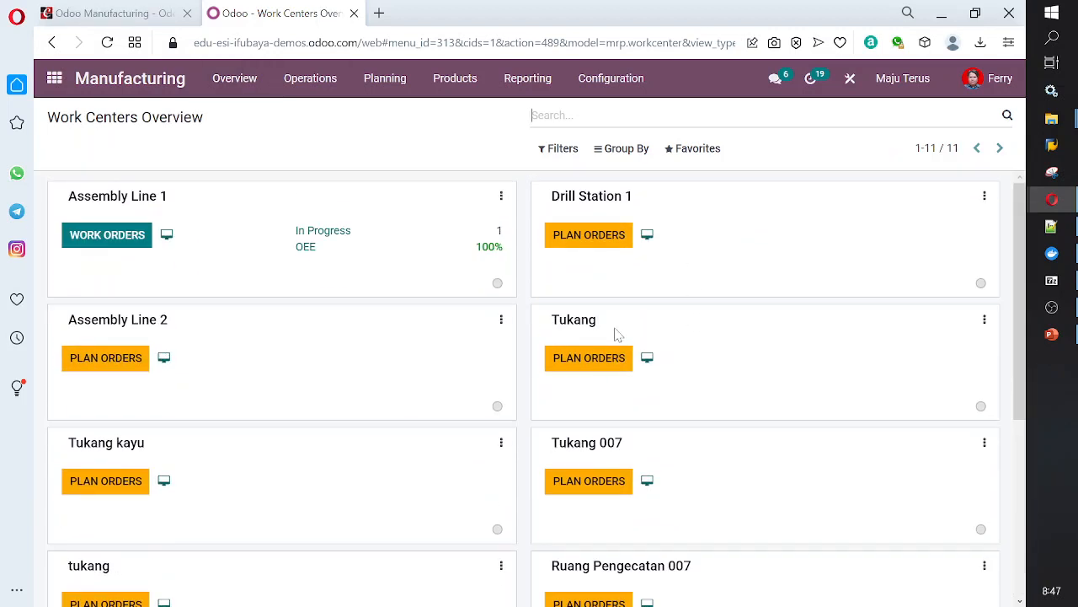
{"action": "scroll", "coordinate": [615, 336], "scroll_direction": "down", "scroll_amount": 3}
{"action": "scroll", "coordinate": [615, 336], "scroll_direction": "up", "scroll_amount": 3}
{"action": "scroll", "coordinate": [614, 337], "scroll_direction": "down", "scroll_amount": 4}
{"action": "scroll", "coordinate": [614, 355], "scroll_direction": "up", "scroll_amount": 4}
Switch to the Cybrosys Odoo book, close the enlarged picture and read how to add work centers.
{"action": "left_click", "coordinate": [127, 14]}
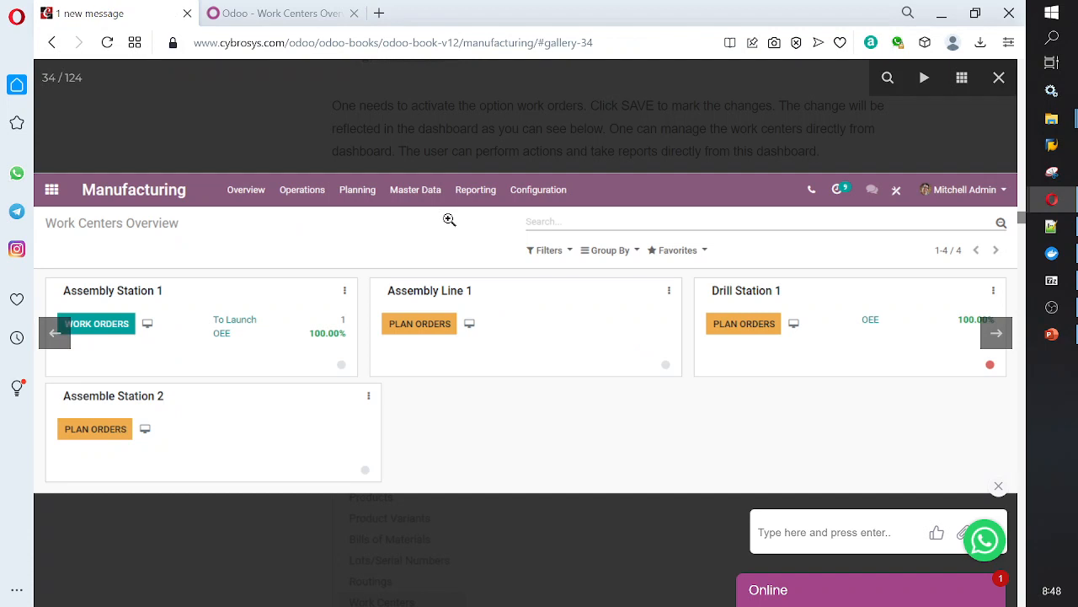
{"action": "key", "text": "Escape"}
{"action": "scroll", "coordinate": [449, 224], "scroll_direction": "down", "scroll_amount": 5}
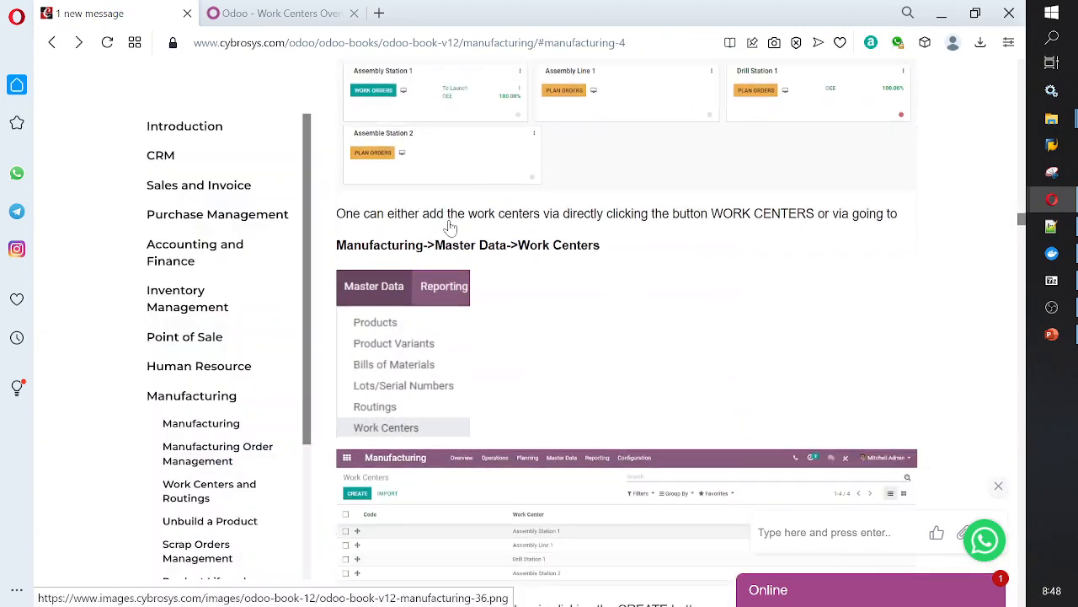
Read the guide's section on adding work centers, including the creation form fields and the Working Hours setting.
{"action": "scroll", "coordinate": [496, 322], "scroll_direction": "down", "scroll_amount": 3}
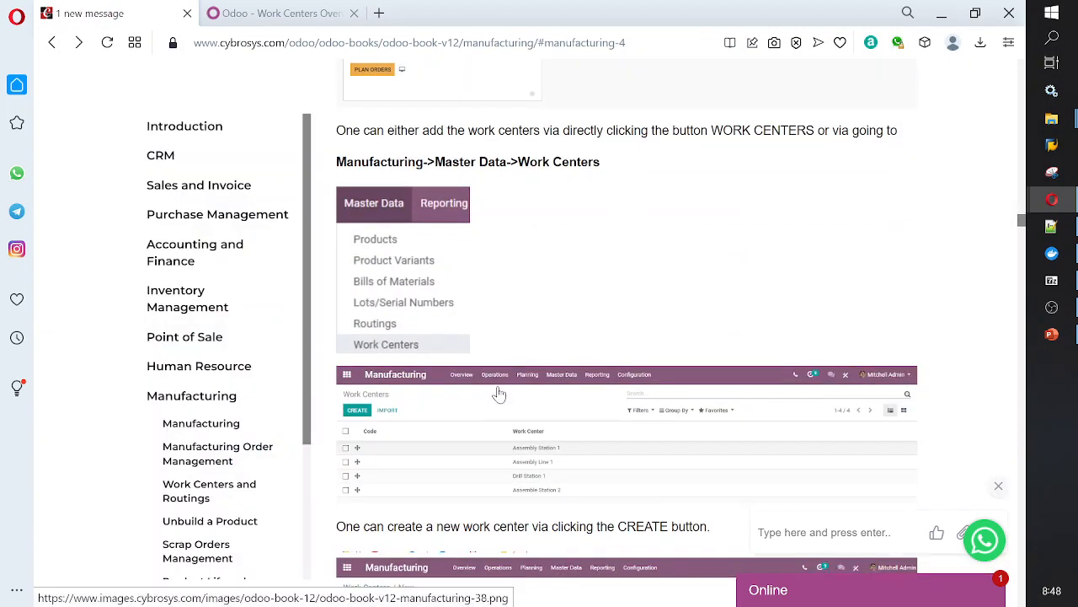
{"action": "scroll", "coordinate": [501, 391], "scroll_direction": "down", "scroll_amount": 2}
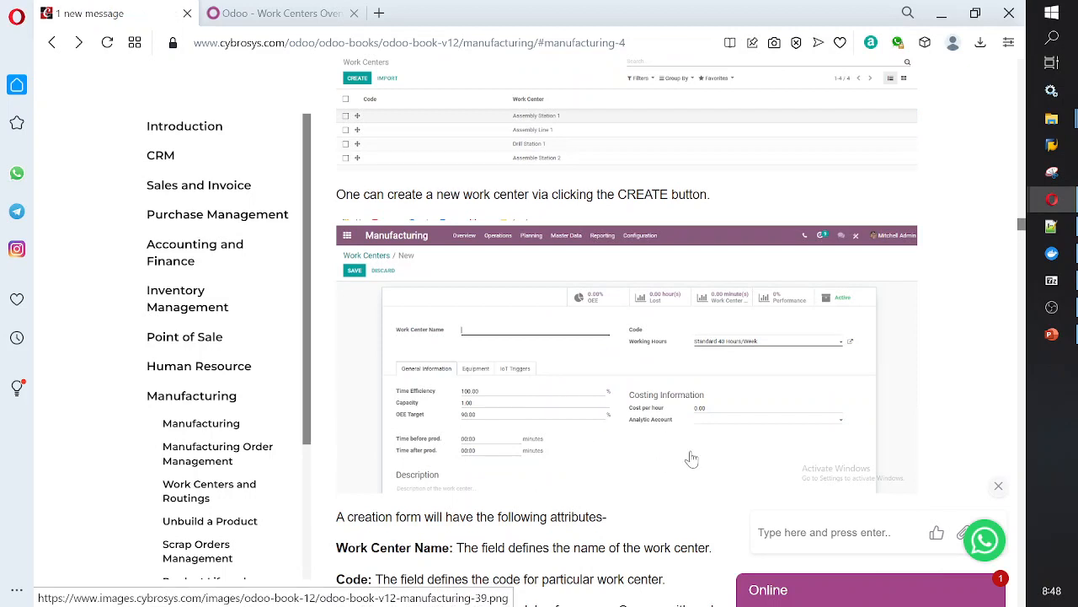
{"action": "scroll", "coordinate": [653, 458], "scroll_direction": "down", "scroll_amount": 5}
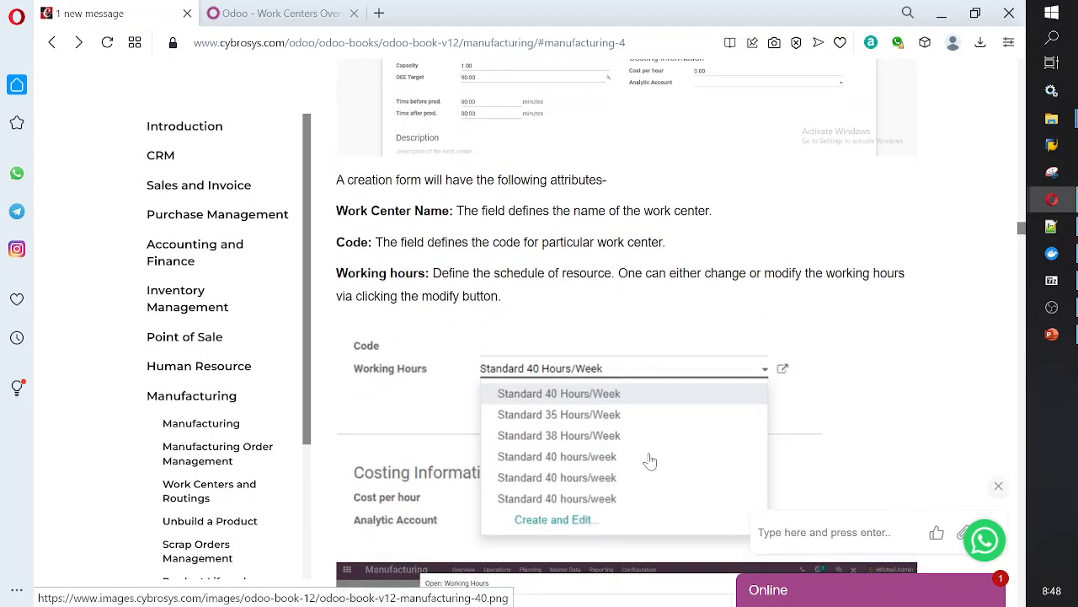
{"action": "scroll", "coordinate": [651, 459], "scroll_direction": "down", "scroll_amount": 1}
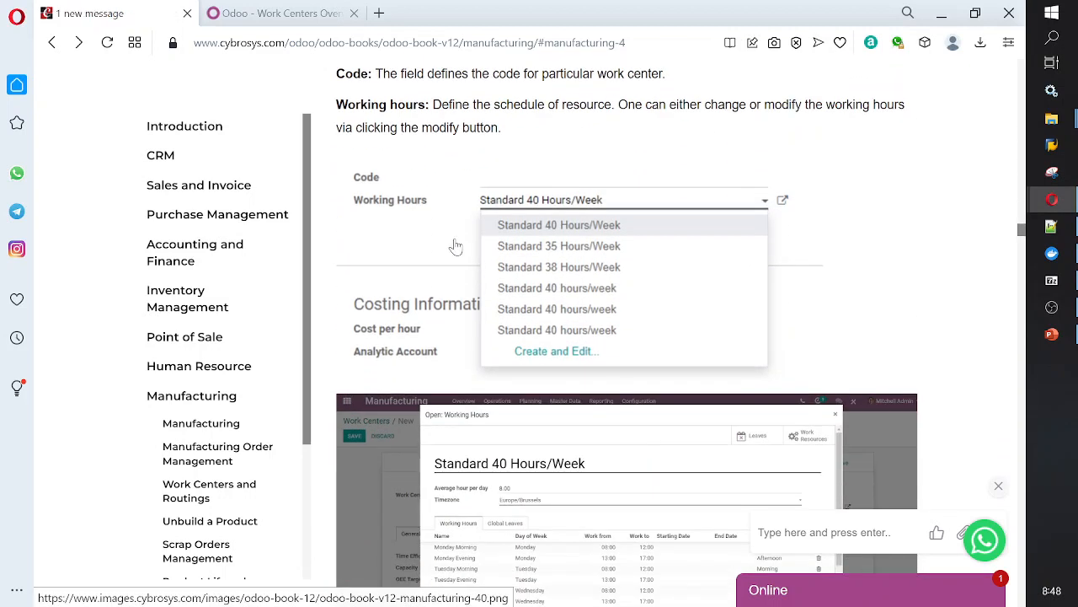
Switch to Odoo, view the Ruang Pengecatan 007 record in the work centers list, and return to the list.
{"action": "left_click", "coordinate": [280, 9]}
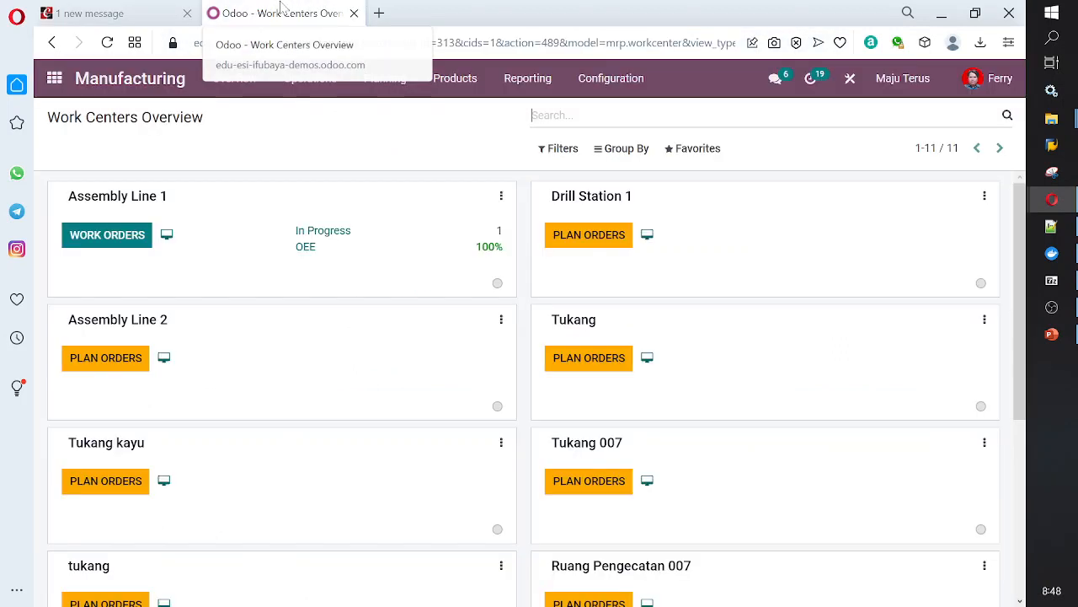
{"action": "left_click", "coordinate": [606, 84]}
{"action": "left_click", "coordinate": [611, 136]}
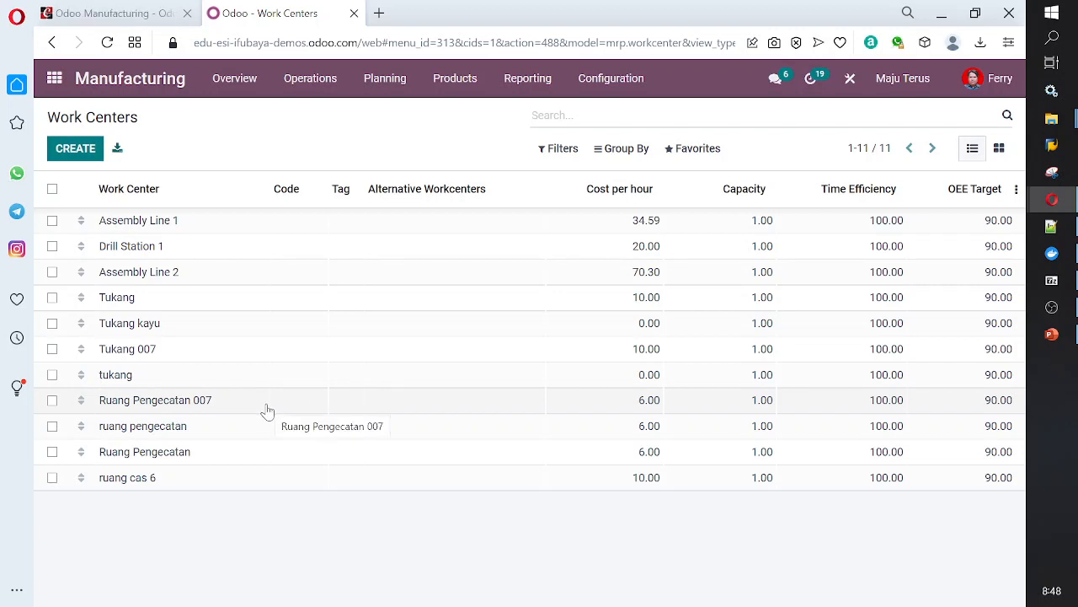
{"action": "left_click", "coordinate": [199, 409]}
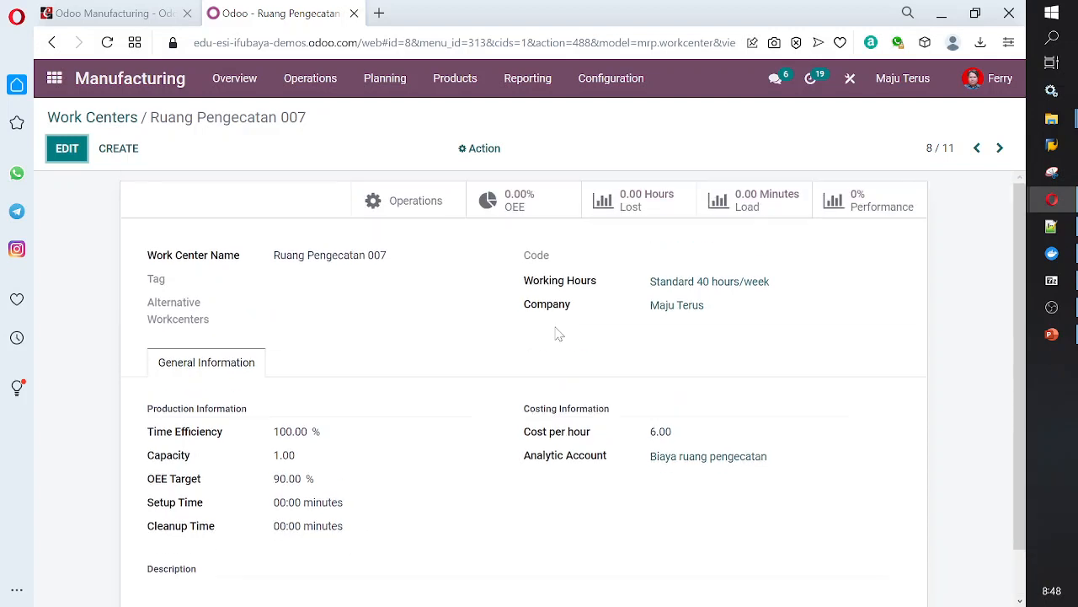
{"action": "left_click", "coordinate": [127, 119]}
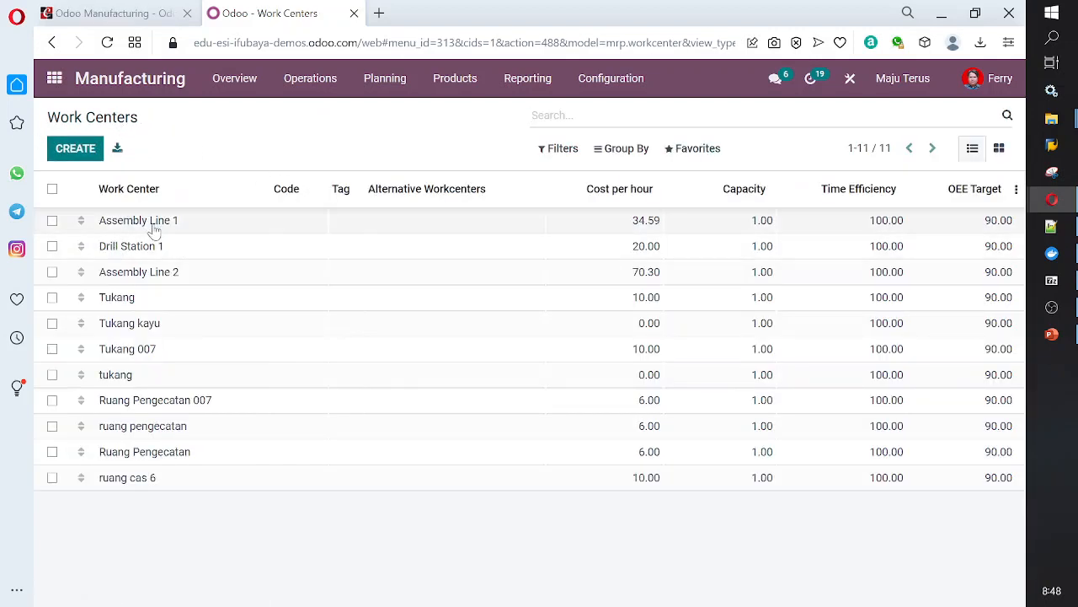
Open the Assembly Line 1 work center for editing and read the explanation of its Time Efficiency field.
{"action": "left_click", "coordinate": [156, 229]}
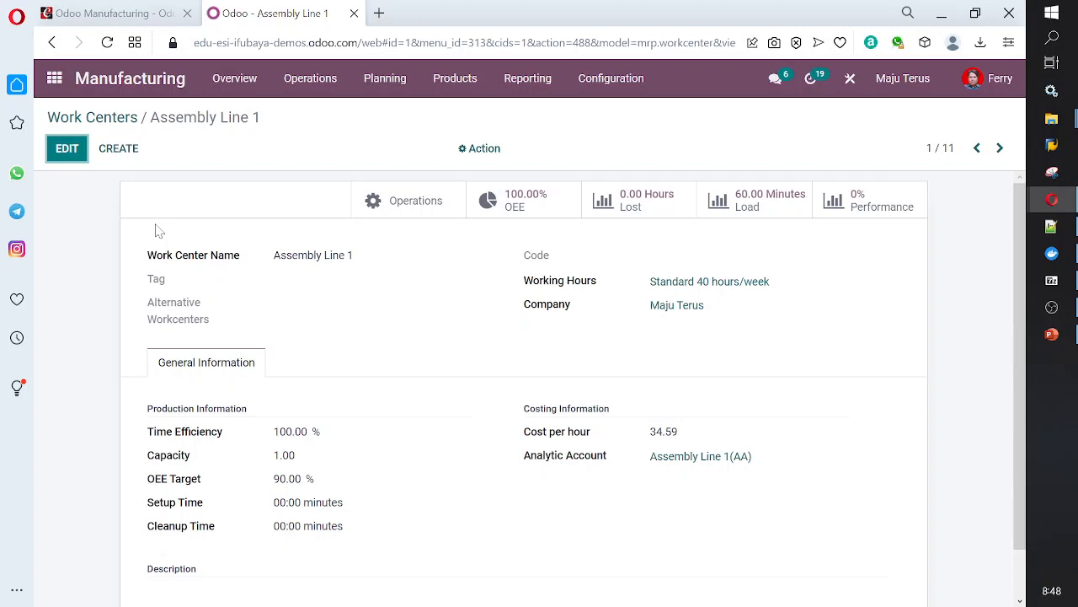
{"action": "left_click", "coordinate": [61, 158]}
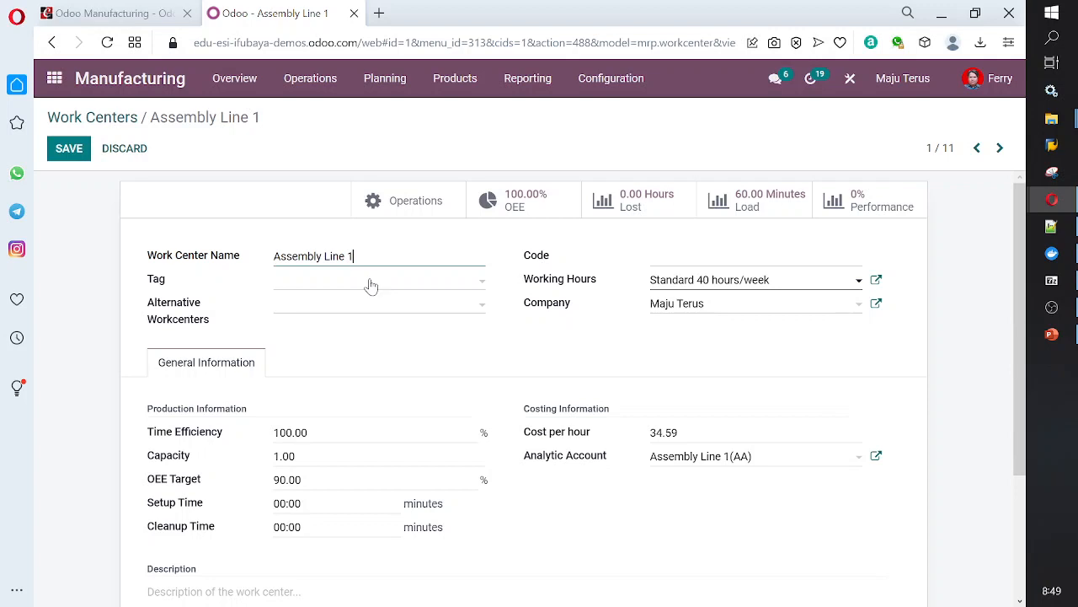
{"action": "scroll", "coordinate": [374, 286], "scroll_direction": "down", "scroll_amount": 2}
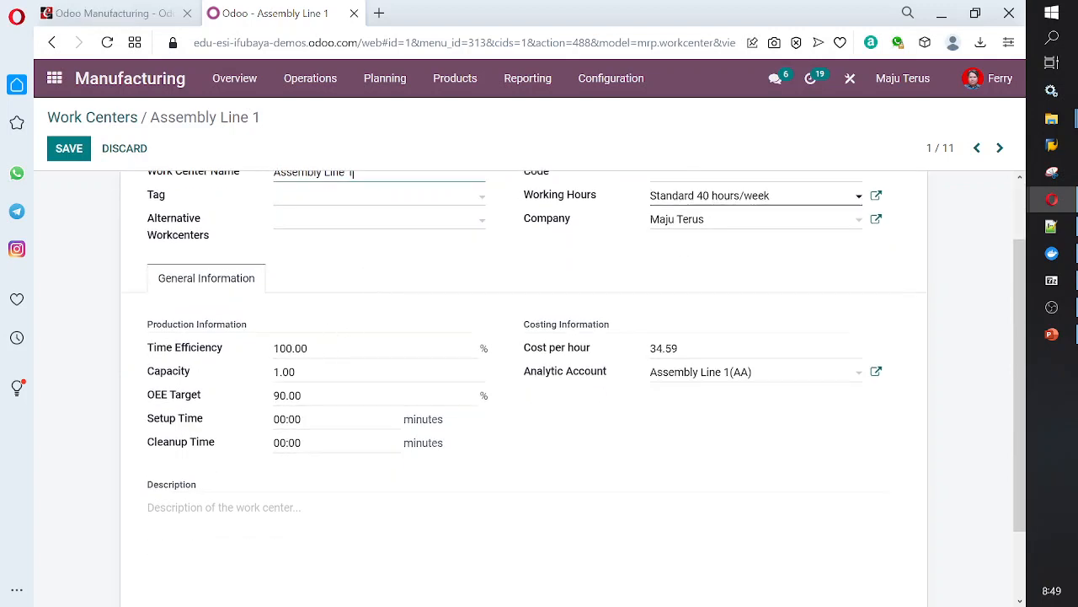
{"action": "left_click_drag", "start_coordinate": [311, 348], "coordinate": [231, 345]}
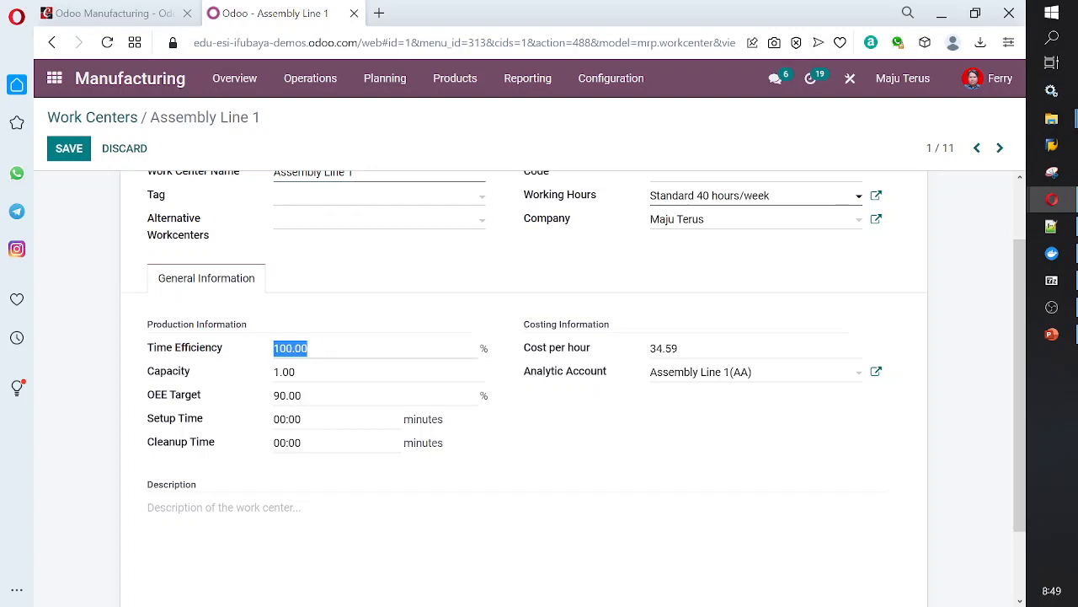
{"action": "left_click", "coordinate": [325, 349]}
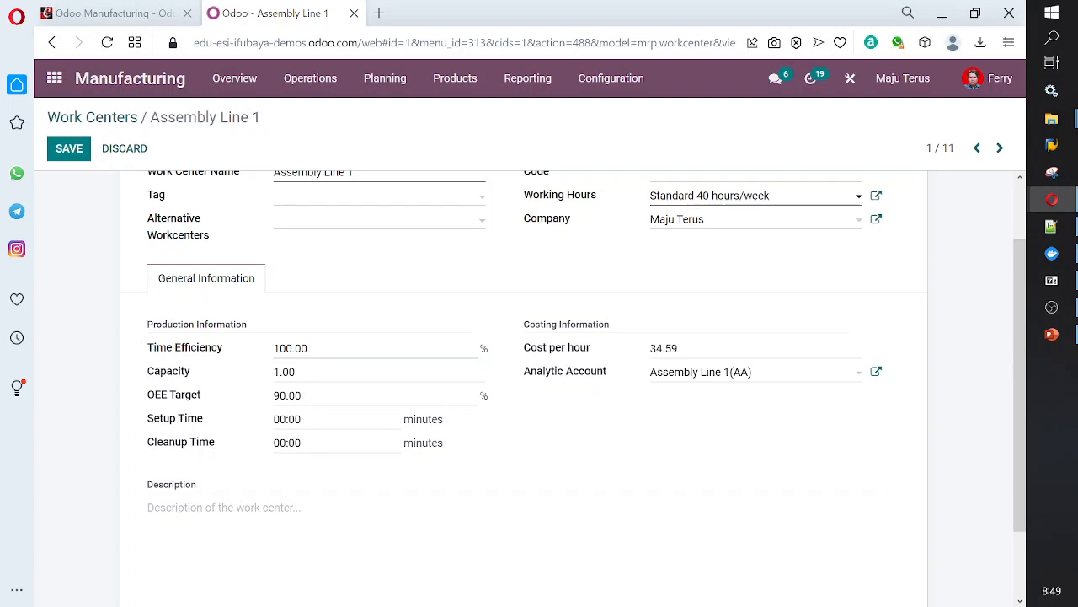
{"action": "key", "text": "ctrl+a"}
{"action": "mouse_move", "coordinate": [224, 354]}
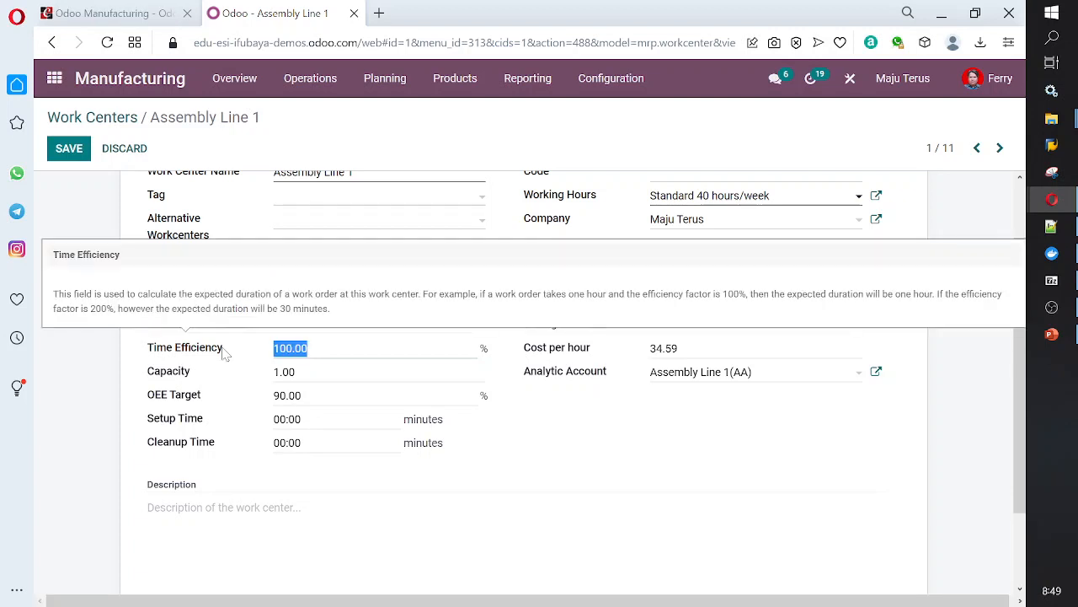
Try Time Efficiency values of 90, 100, 40, 30/45 and 80 for Assembly Line 1.
{"action": "left_click", "coordinate": [323, 349]}
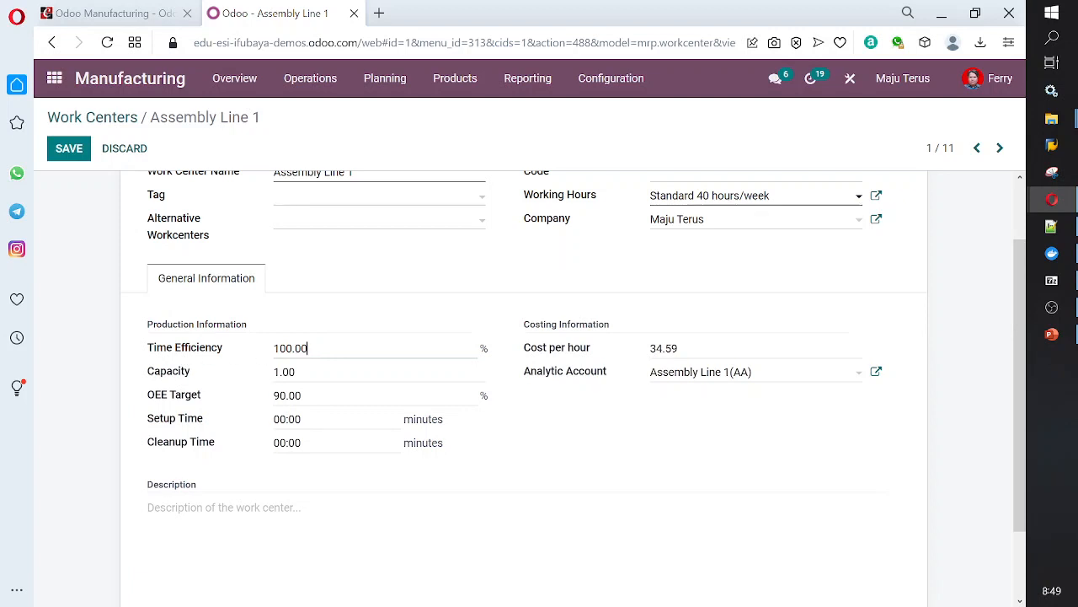
{"action": "key", "text": "ctrl+a"}
{"action": "type", "text": "90"}
{"action": "key", "text": "BackSpace"}
{"action": "key", "text": "BackSpace"}
{"action": "type", "text": "100"}
{"action": "key", "text": "BackSpace"}
{"action": "key", "text": "BackSpace"}
{"action": "key", "text": "BackSpace"}
{"action": "type", "text": "40"}
{"action": "key", "text": "BackSpace"}
{"action": "key", "text": "BackSpace"}
{"action": "type", "text": "30/45"}
{"action": "key", "text": "BackSpace"}
{"action": "key", "text": "BackSpace"}
{"action": "key", "text": "BackSpace"}
{"action": "key", "text": "BackSpace"}
{"action": "key", "text": "BackSpace"}
{"action": "type", "text": "80"}
{"action": "key", "text": "Tab"}
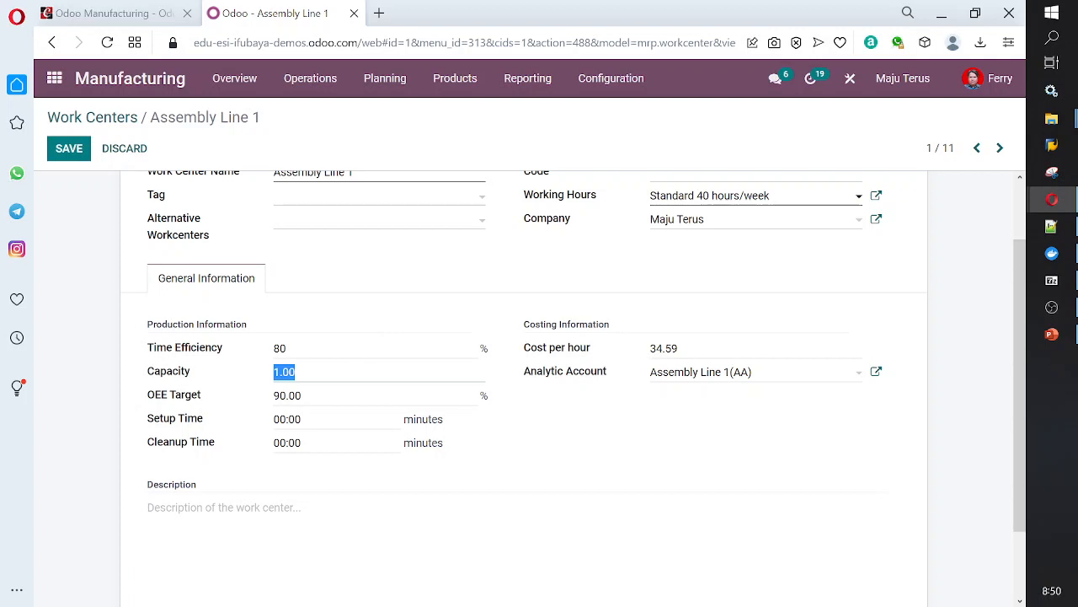
Set the Time Efficiency of Assembly Line 1 to 100%.
{"action": "left_click_drag", "start_coordinate": [286, 348], "coordinate": [263, 360]}
{"action": "type", "text": "100"}
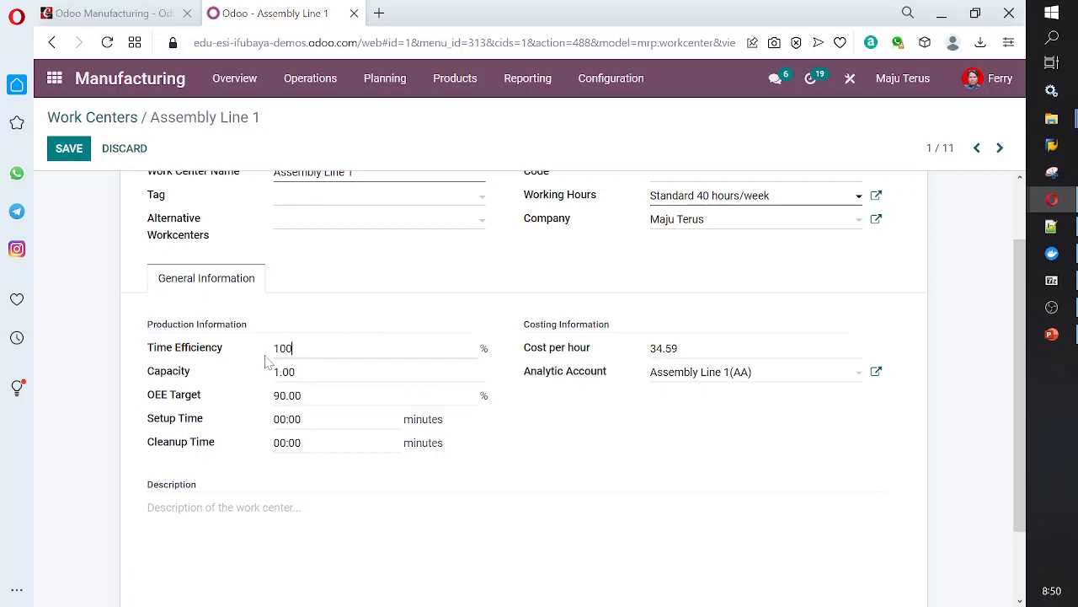
{"action": "key", "text": "Tab"}
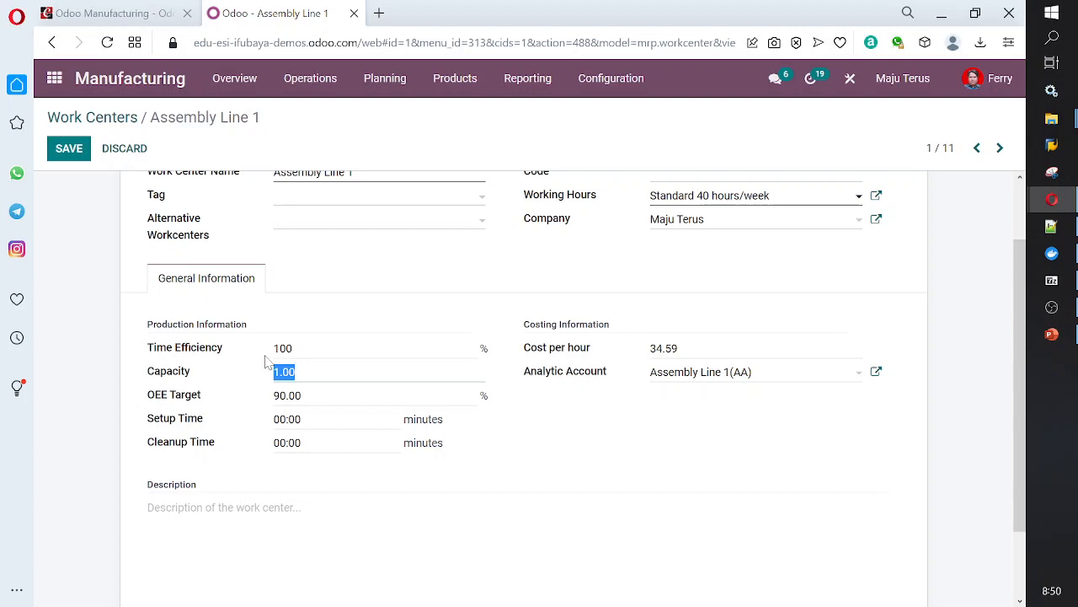
Examine the Capacity and OEE Target fields of Assembly Line 1, including the explanation of OEE Target.
{"action": "left_click", "coordinate": [313, 373]}
{"action": "left_click", "coordinate": [317, 396]}
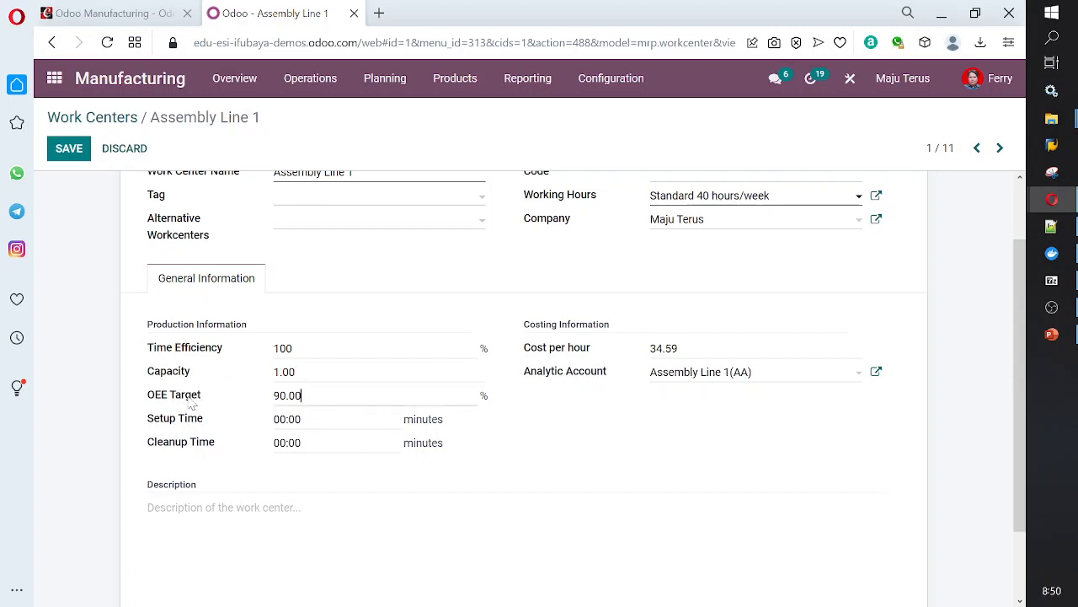
{"action": "mouse_move", "coordinate": [192, 404]}
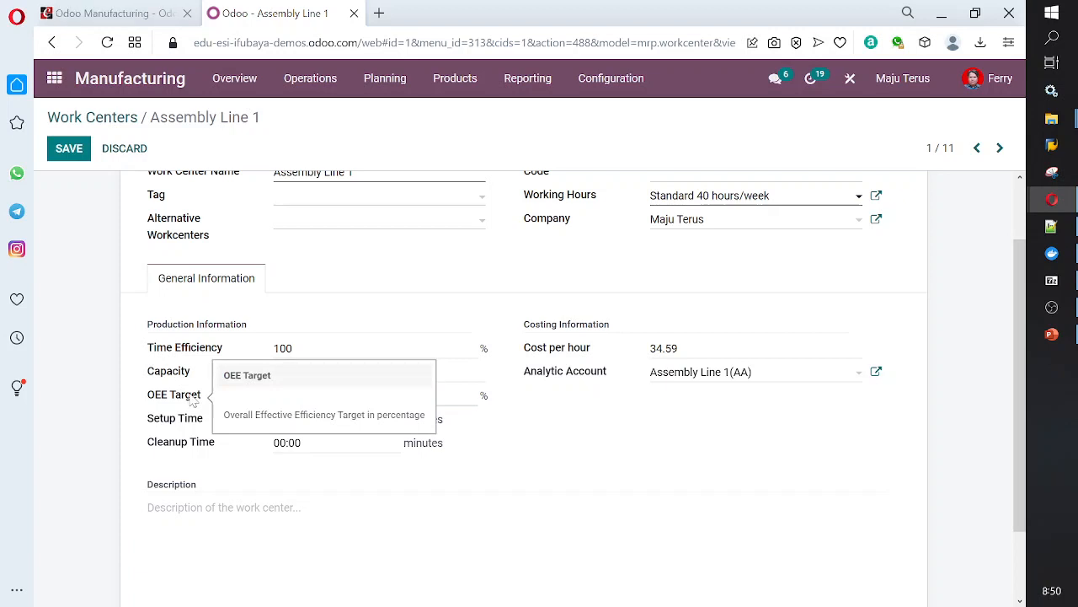
{"action": "left_click_drag", "start_coordinate": [305, 395], "coordinate": [236, 411]}
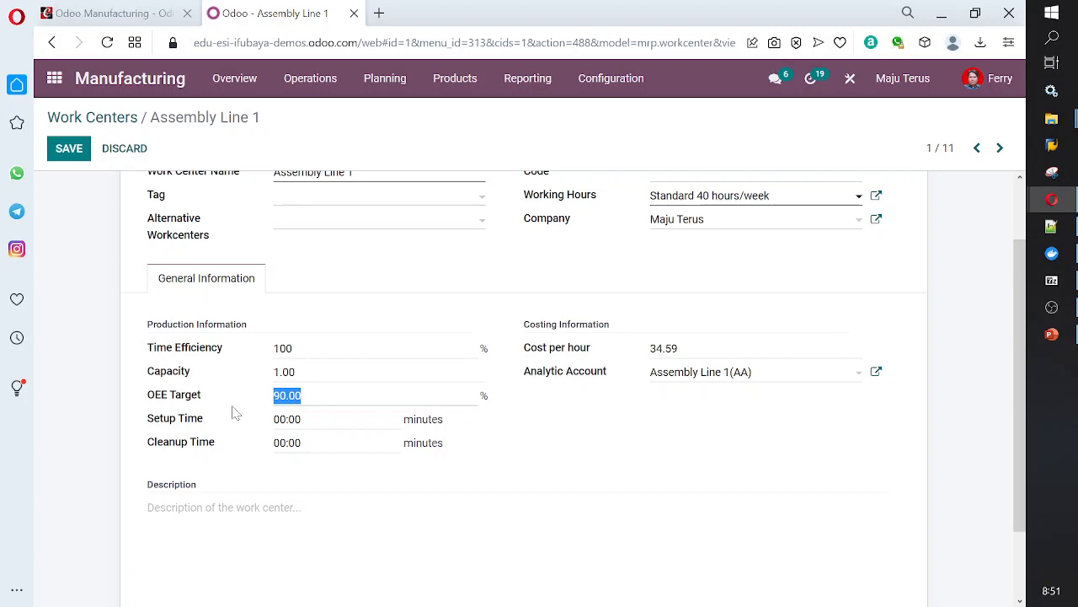
Review the Working Hours options and the Standard 40 hours/week schedule of Assembly Line 1, then close the schedule without changes.
{"action": "scroll", "coordinate": [758, 303], "scroll_direction": "up", "scroll_amount": 1}
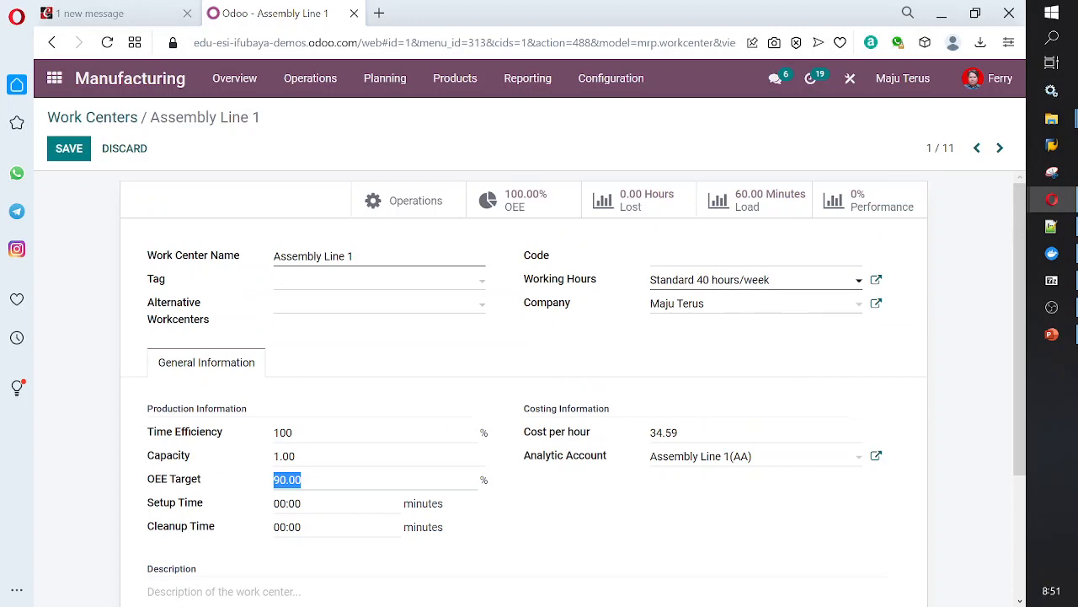
{"action": "left_click", "coordinate": [702, 284]}
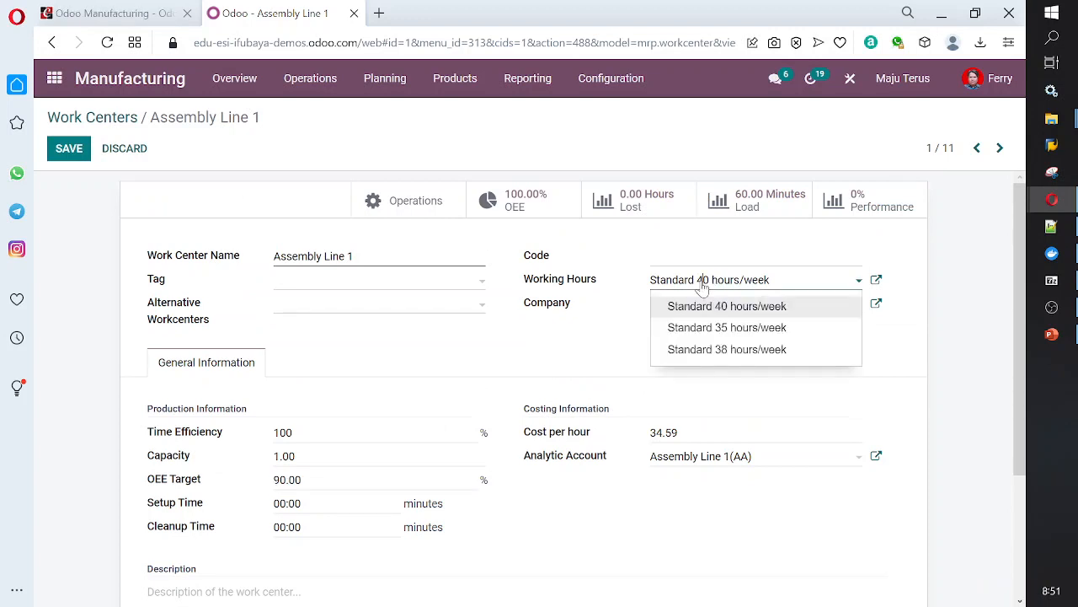
{"action": "left_click", "coordinate": [701, 287]}
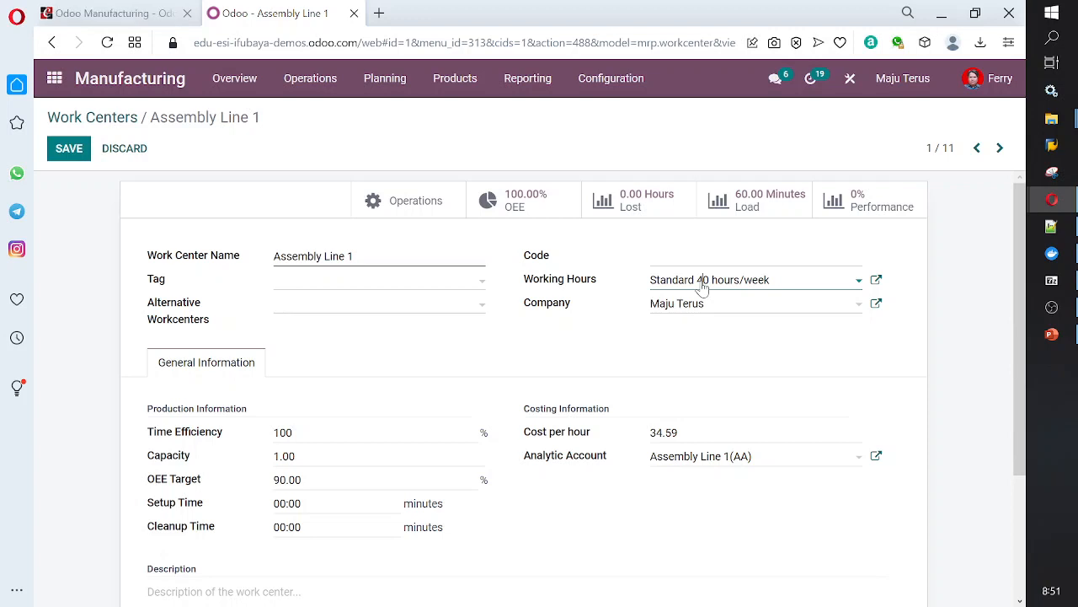
{"action": "left_click", "coordinate": [702, 288]}
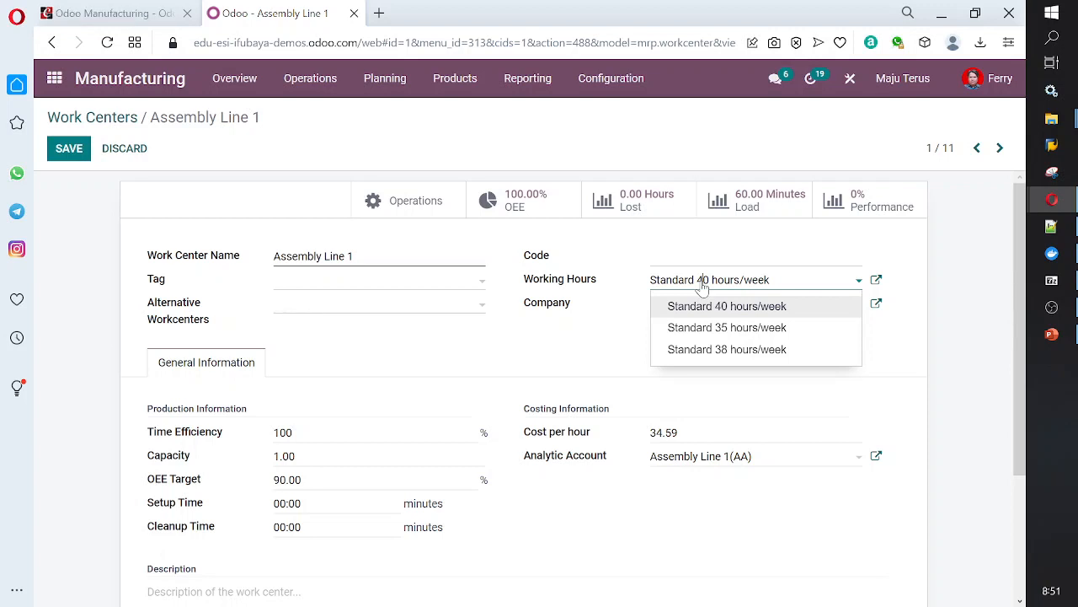
{"action": "left_click", "coordinate": [876, 282]}
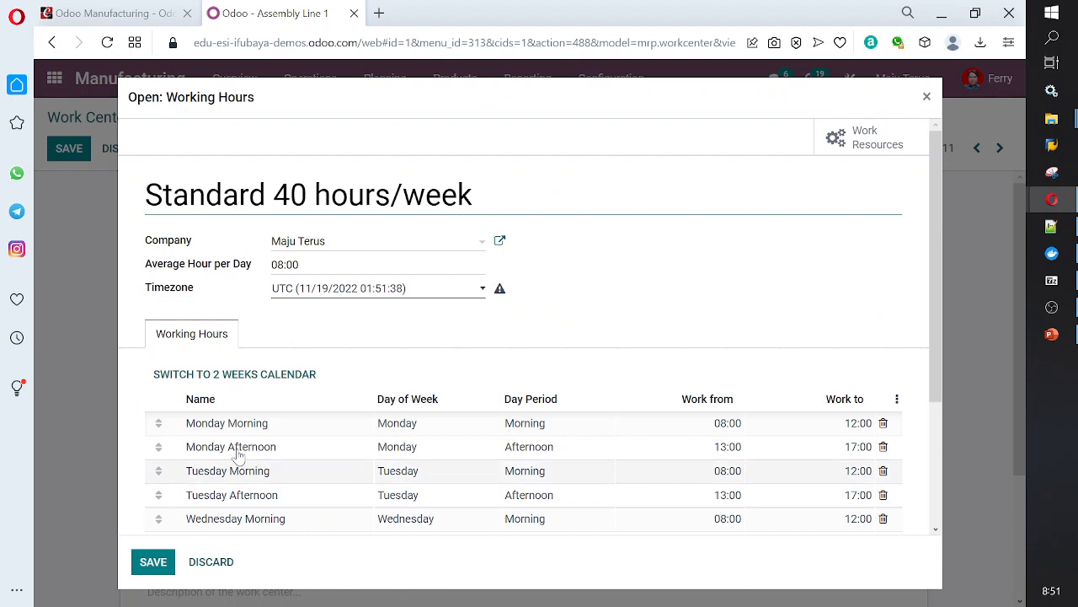
{"action": "scroll", "coordinate": [233, 446], "scroll_direction": "down", "scroll_amount": 2}
{"action": "scroll", "coordinate": [234, 446], "scroll_direction": "up", "scroll_amount": 2}
{"action": "scroll", "coordinate": [233, 445], "scroll_direction": "down", "scroll_amount": 2}
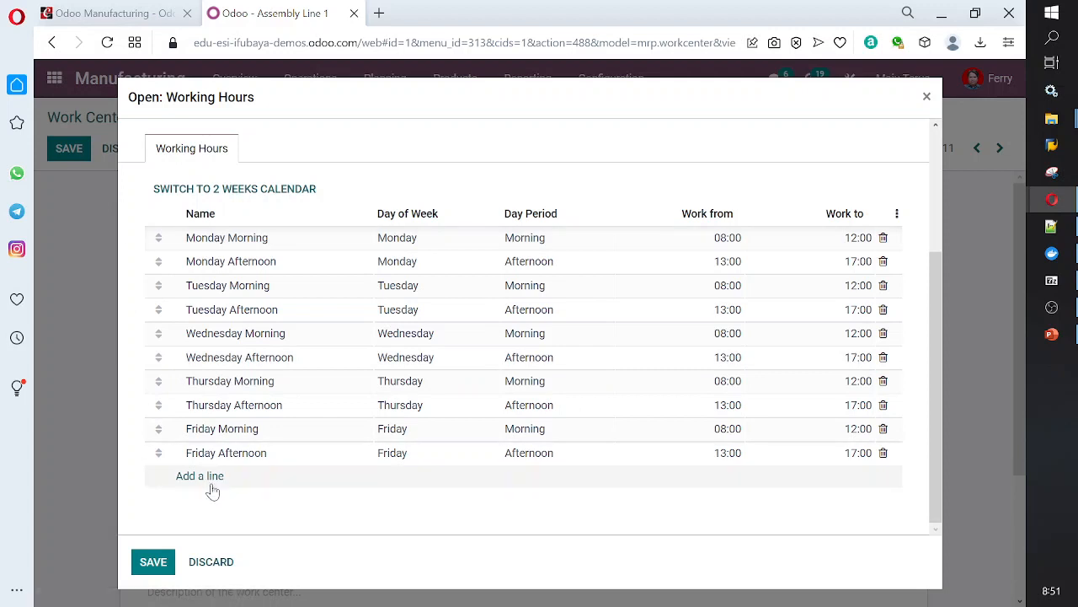
{"action": "left_click", "coordinate": [207, 562]}
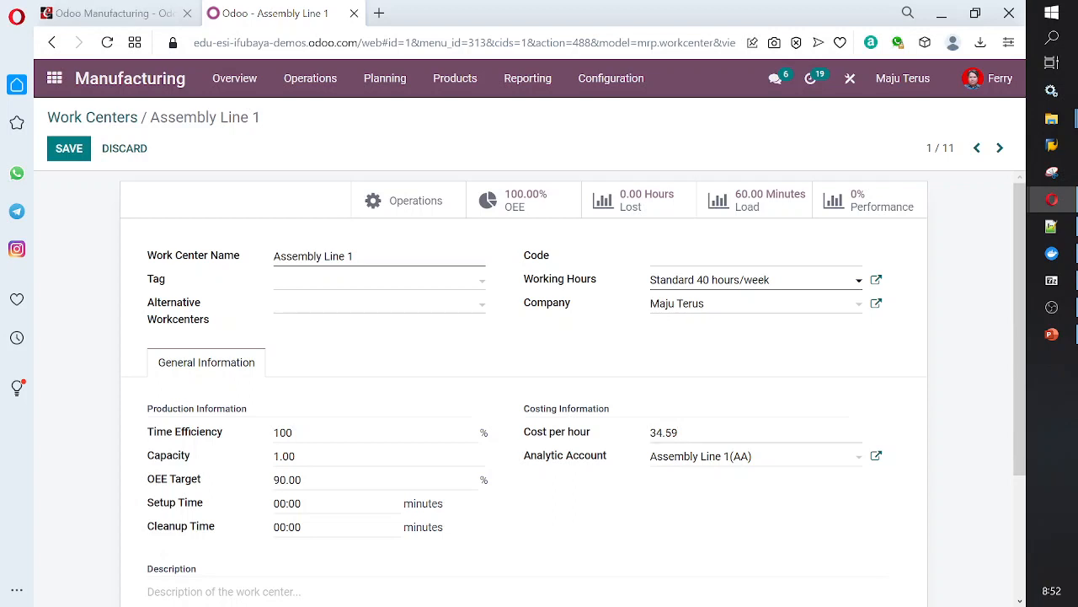
Review the Cost per hour and the available Analytic Account options of Assembly Line 1, then return to the work centers list.
{"action": "key", "text": "ctrl+a"}
{"action": "left_click", "coordinate": [752, 433]}
{"action": "left_click", "coordinate": [756, 467]}
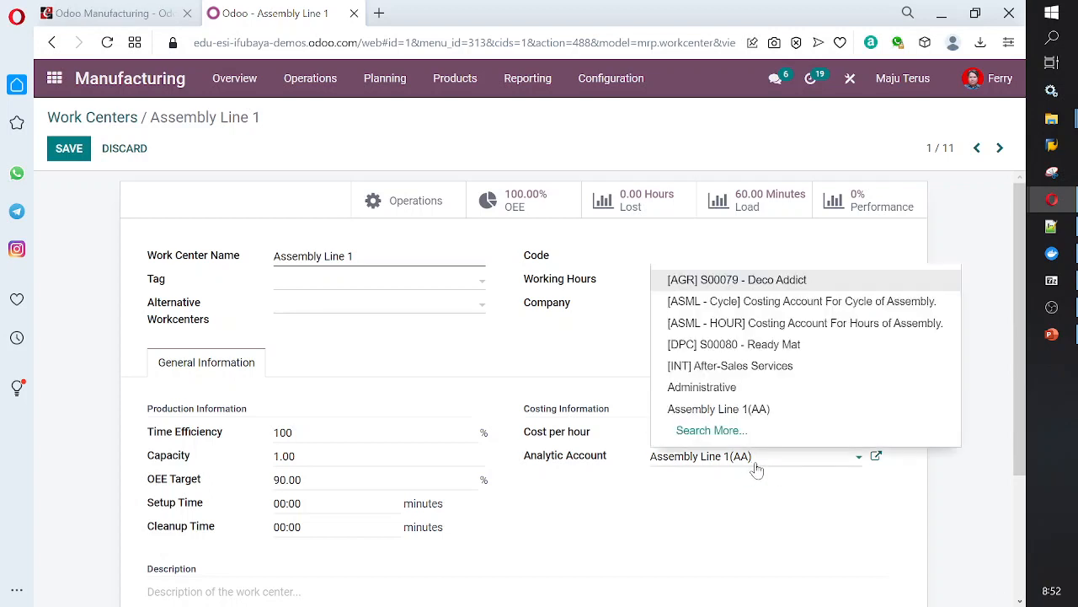
{"action": "left_click", "coordinate": [755, 470]}
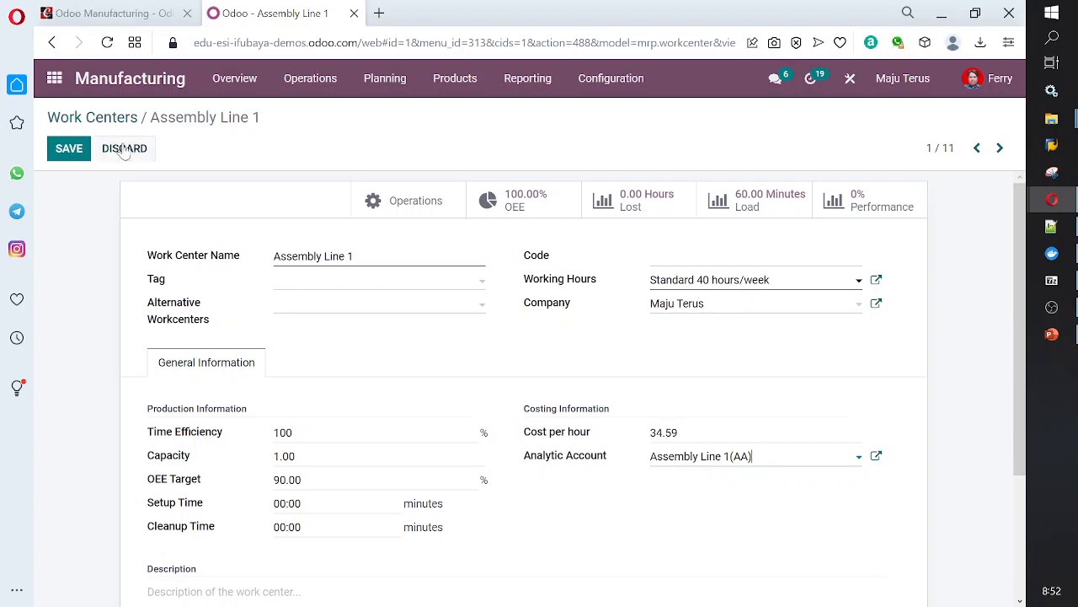
{"action": "left_click", "coordinate": [126, 117]}
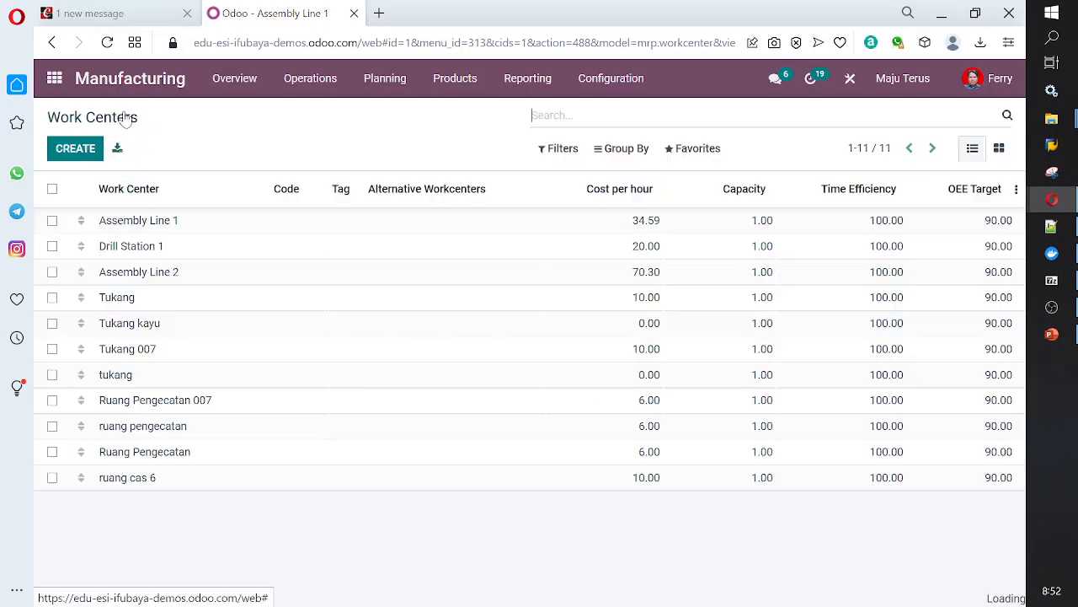
Open the Assembly Line 1 work center and duplicate it.
{"action": "left_click", "coordinate": [205, 231]}
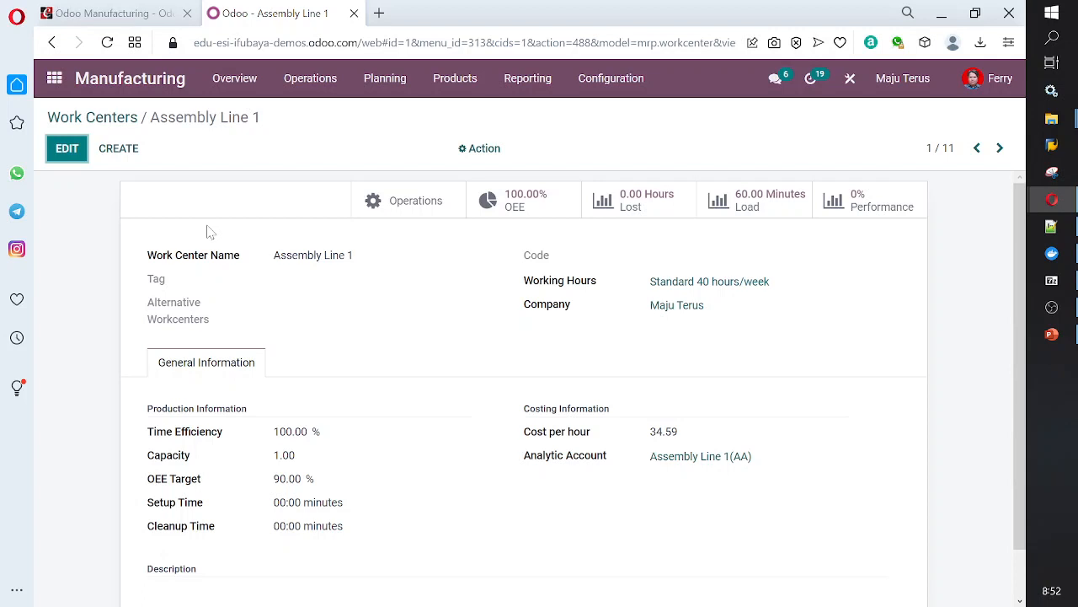
{"action": "left_click", "coordinate": [487, 150]}
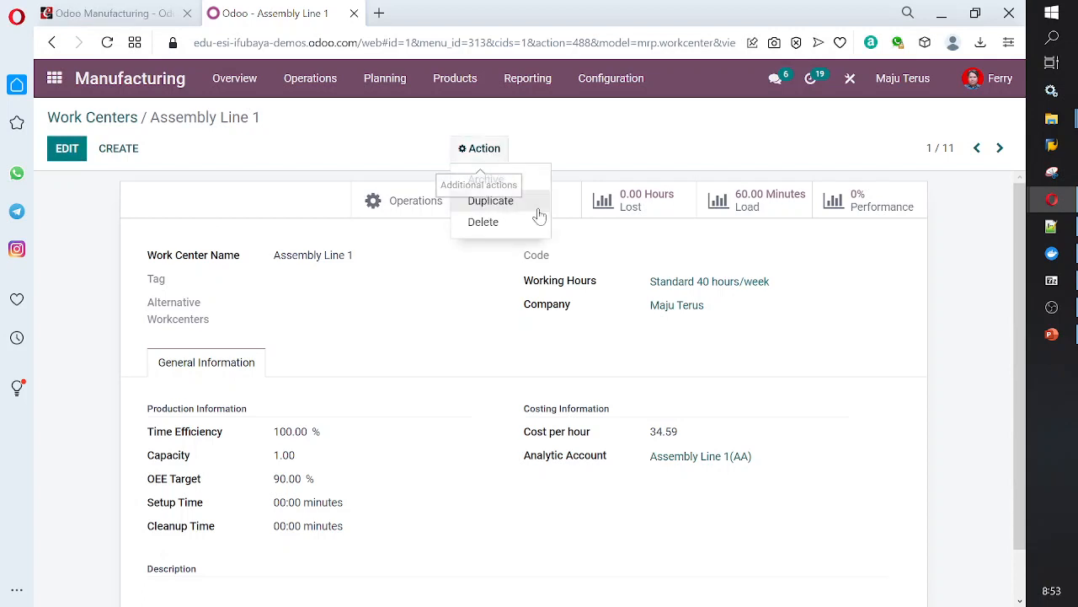
{"action": "left_click", "coordinate": [533, 202]}
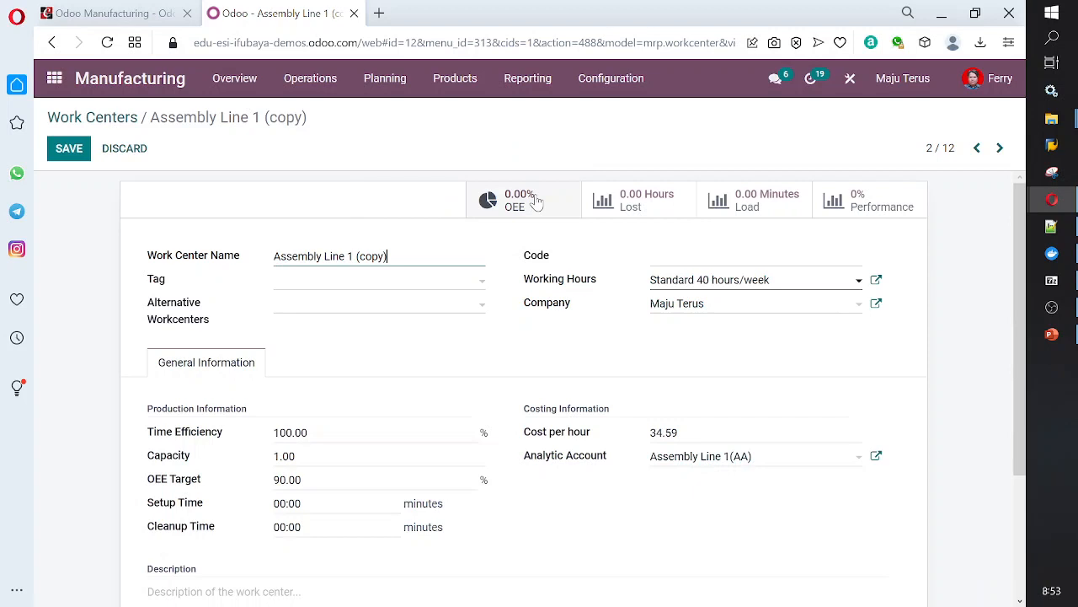
Rename the duplicated Assembly Line 1 work center as "ABC Mesin #1".
{"action": "left_click_drag", "start_coordinate": [398, 248], "coordinate": [259, 254]}
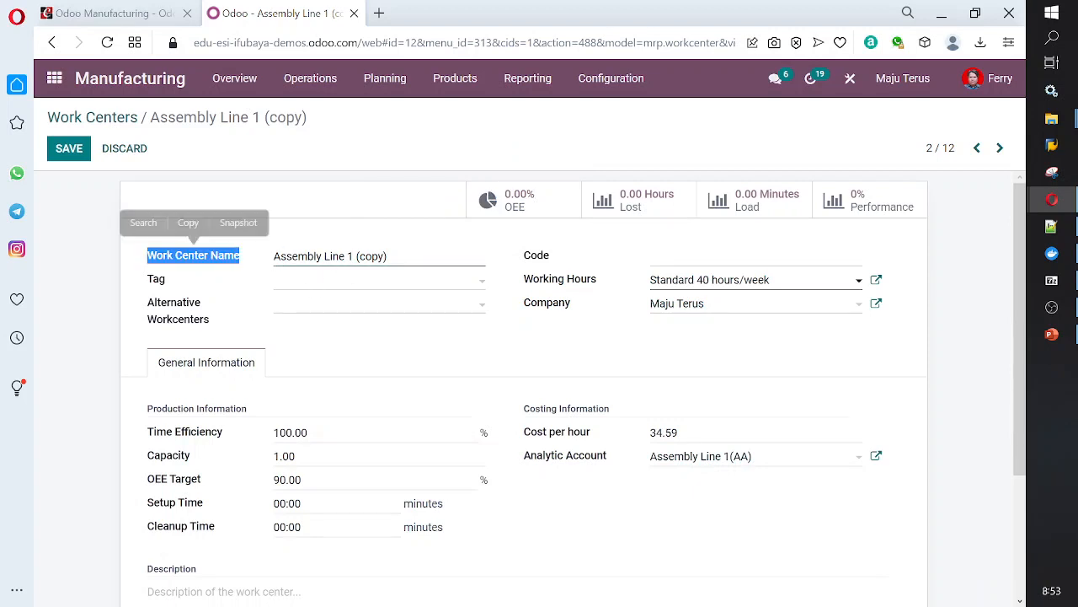
{"action": "left_click", "coordinate": [366, 257]}
{"action": "left_click_drag", "start_coordinate": [386, 256], "coordinate": [251, 264]}
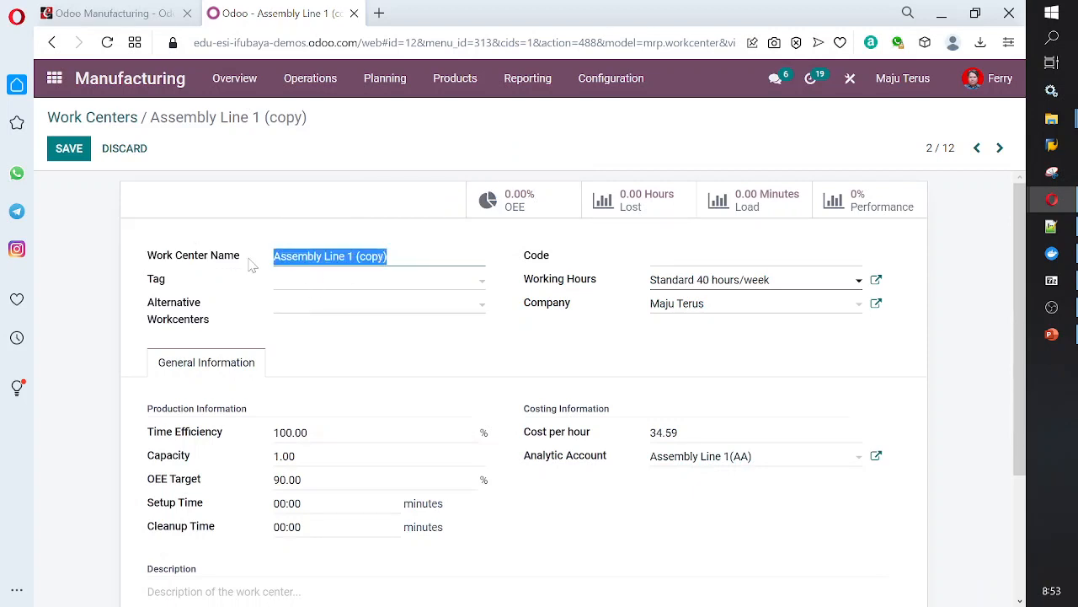
{"action": "type", "text": "ABC"}
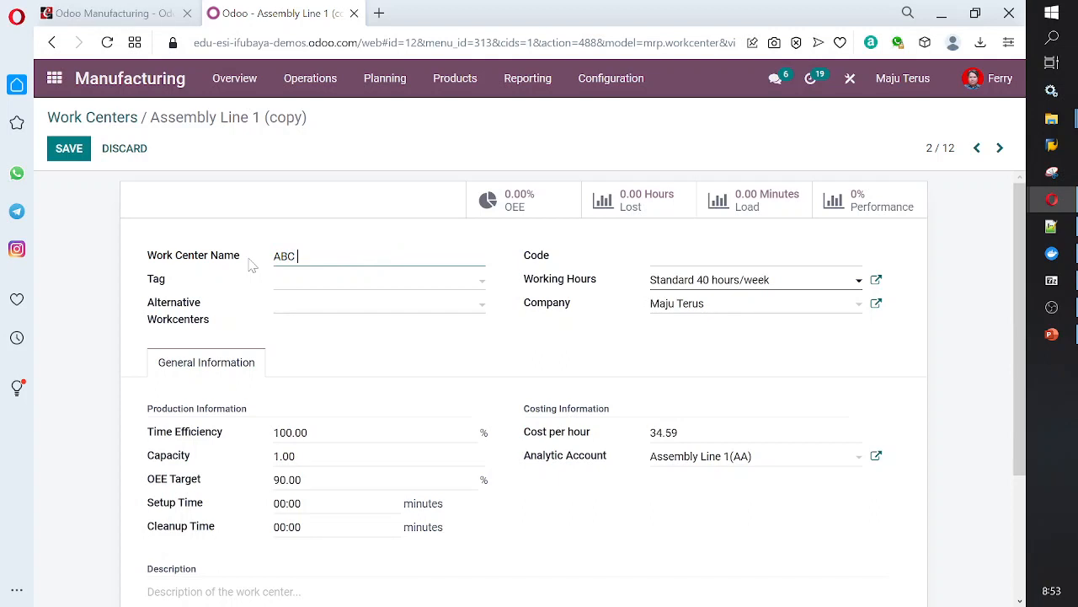
{"action": "type", "text": " Mesin "}
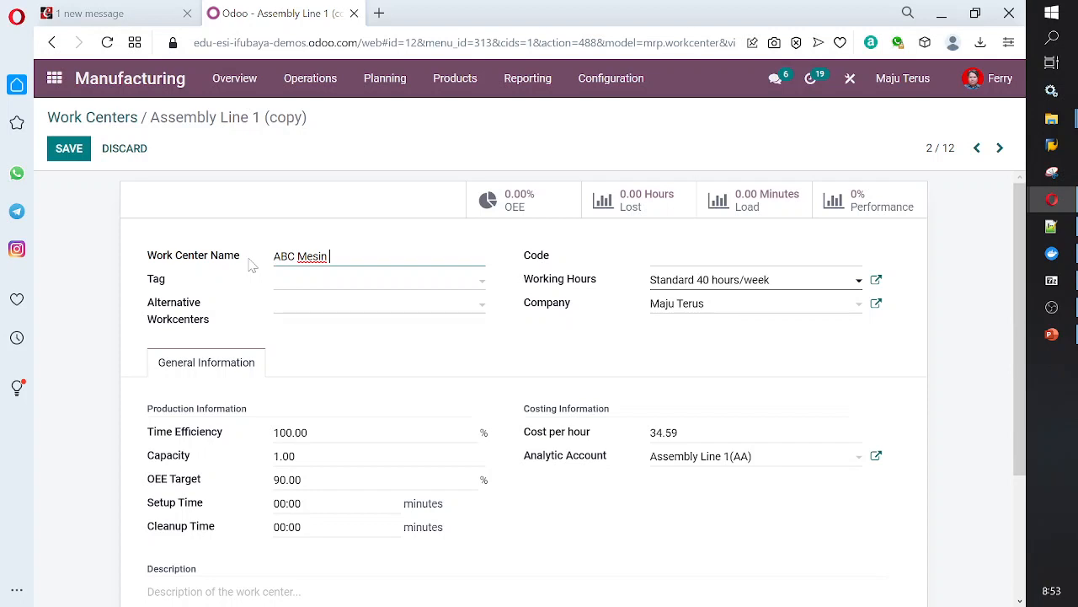
{"action": "type", "text": "#1"}
Set the cost per hour of ABC Mesin #1 to 1000.
{"action": "left_click_drag", "start_coordinate": [687, 433], "coordinate": [580, 440]}
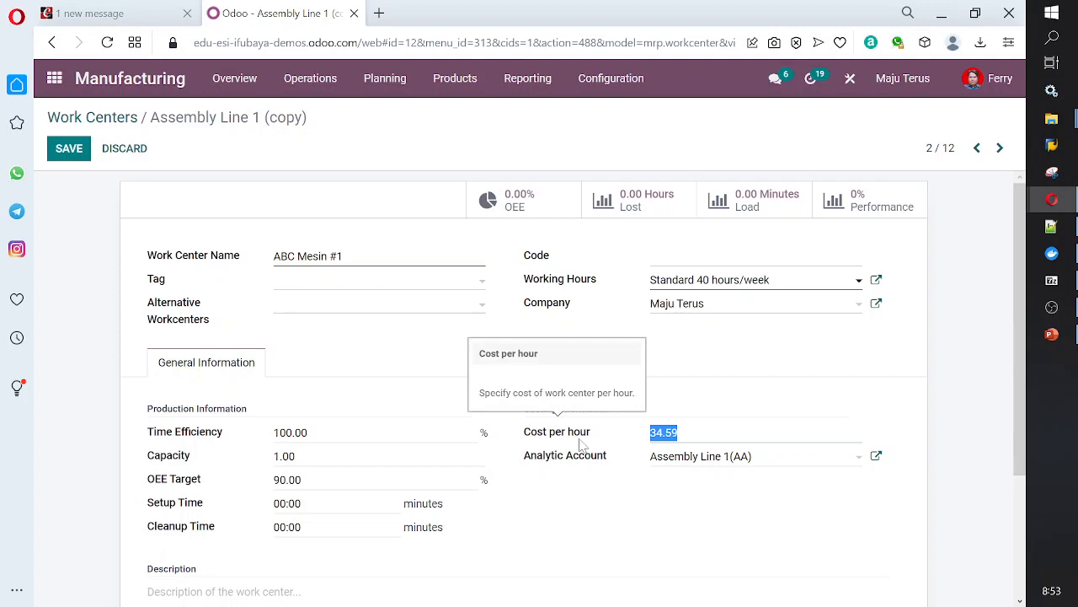
{"action": "type", "text": "1000"}
{"action": "key", "text": "Tab"}
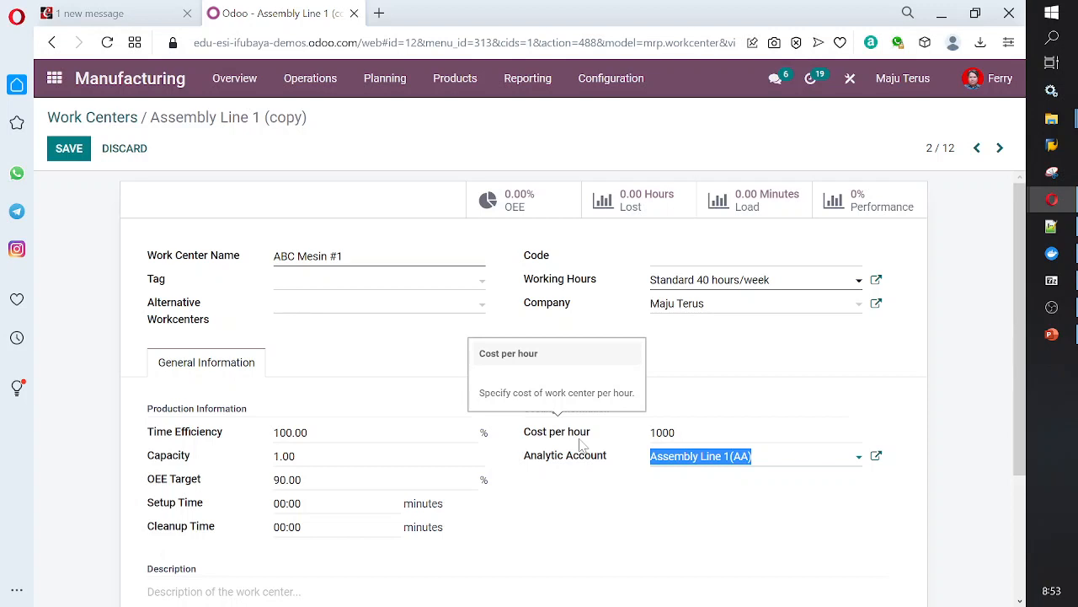
Create and assign an analytic account named after the work center, "ABC Mesin #1", and save the record.
{"action": "left_click_drag", "start_coordinate": [343, 256], "coordinate": [245, 272]}
{"action": "key", "text": "ctrl+c"}
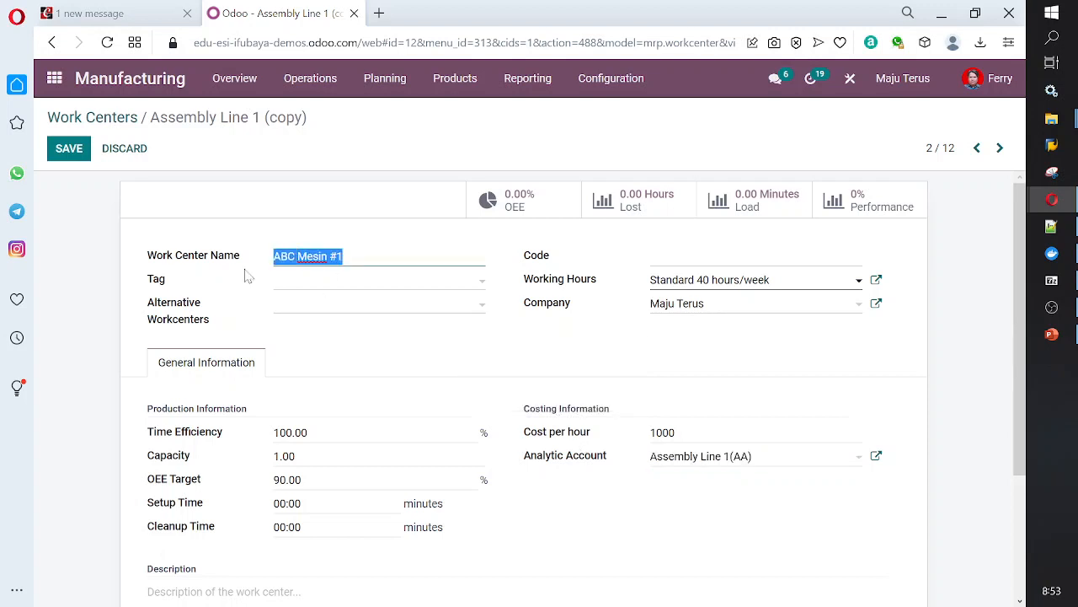
{"action": "left_click", "coordinate": [776, 466]}
{"action": "left_click_drag", "start_coordinate": [783, 463], "coordinate": [610, 472]}
{"action": "key", "text": "ctrl+v"}
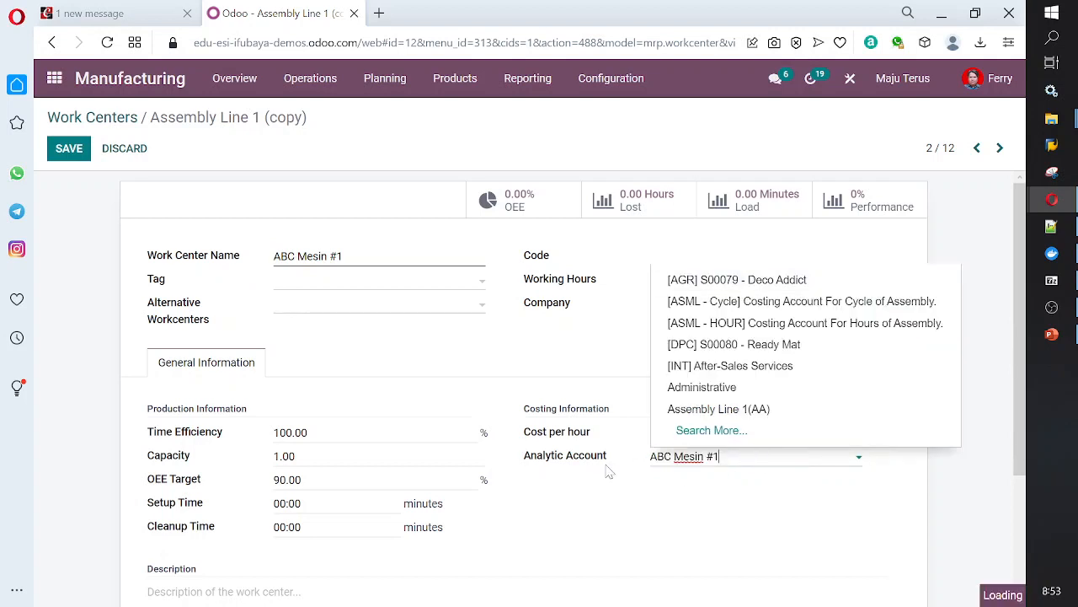
{"action": "left_click", "coordinate": [821, 488]}
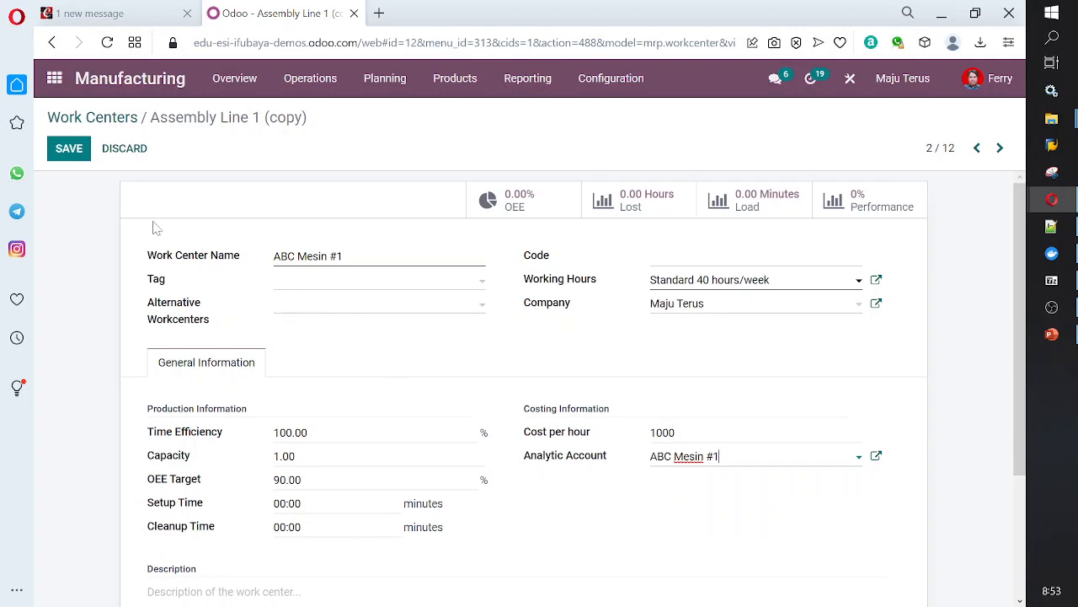
{"action": "left_click", "coordinate": [70, 150]}
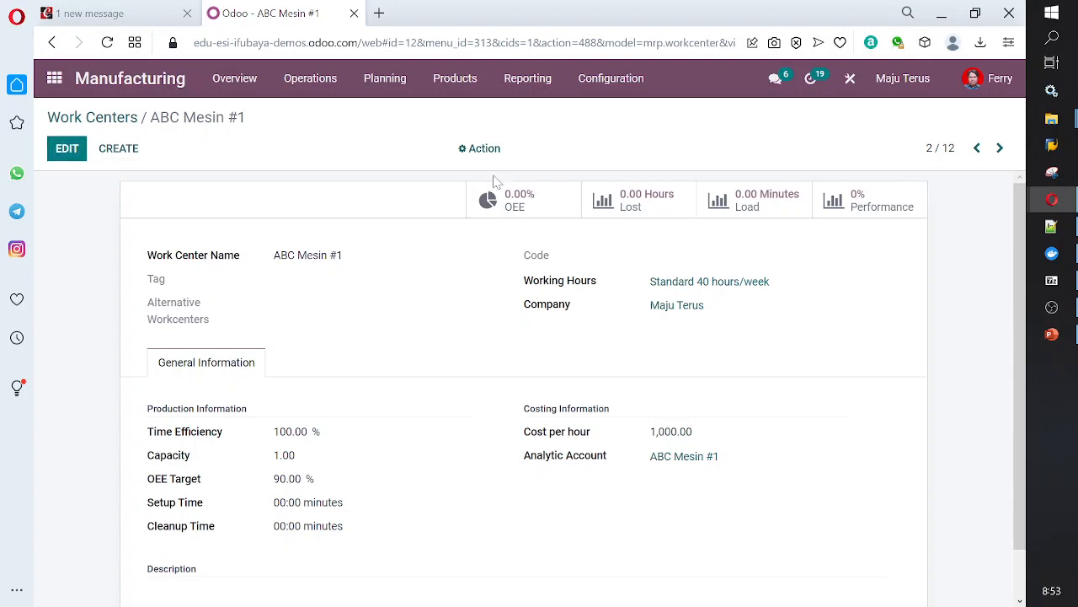
Duplicate the ABC Mesin #1 work center and name the copy "ABC Mesin #2".
{"action": "left_click", "coordinate": [484, 152]}
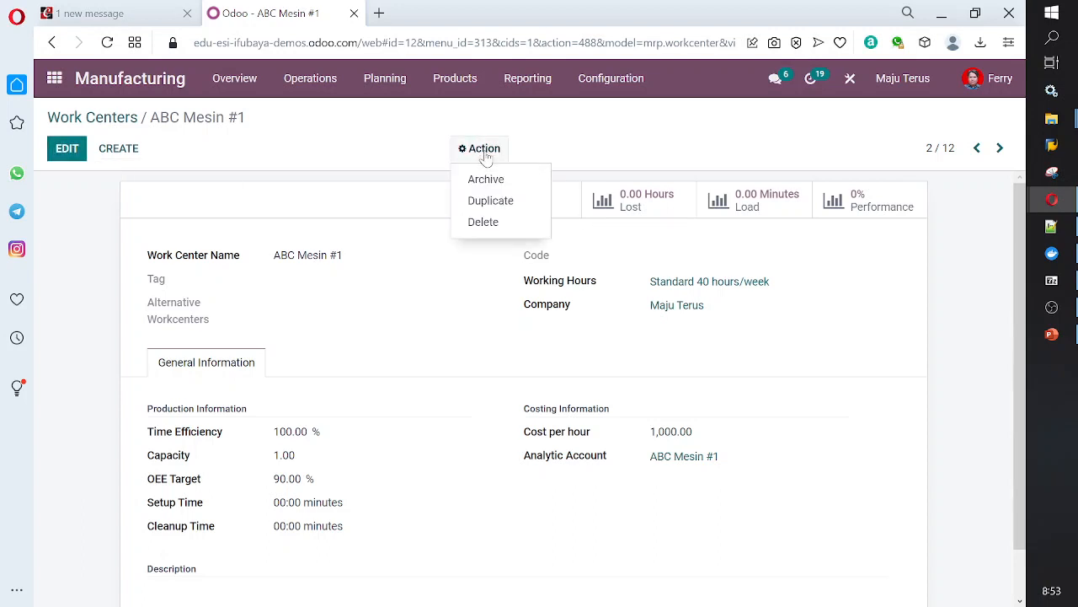
{"action": "left_click", "coordinate": [516, 204]}
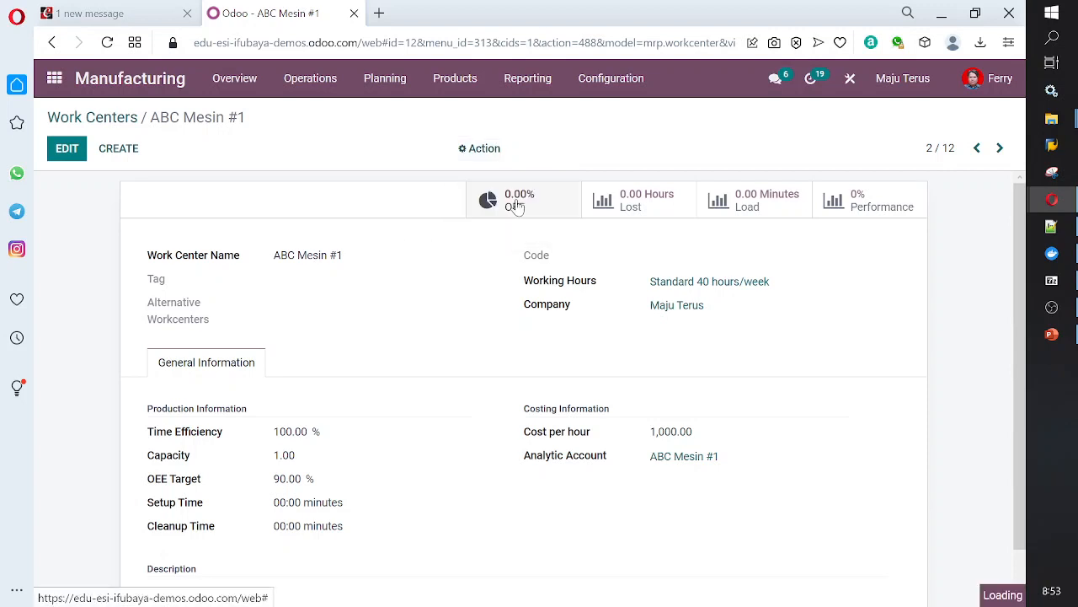
{"action": "left_click_drag", "start_coordinate": [335, 256], "coordinate": [453, 245]}
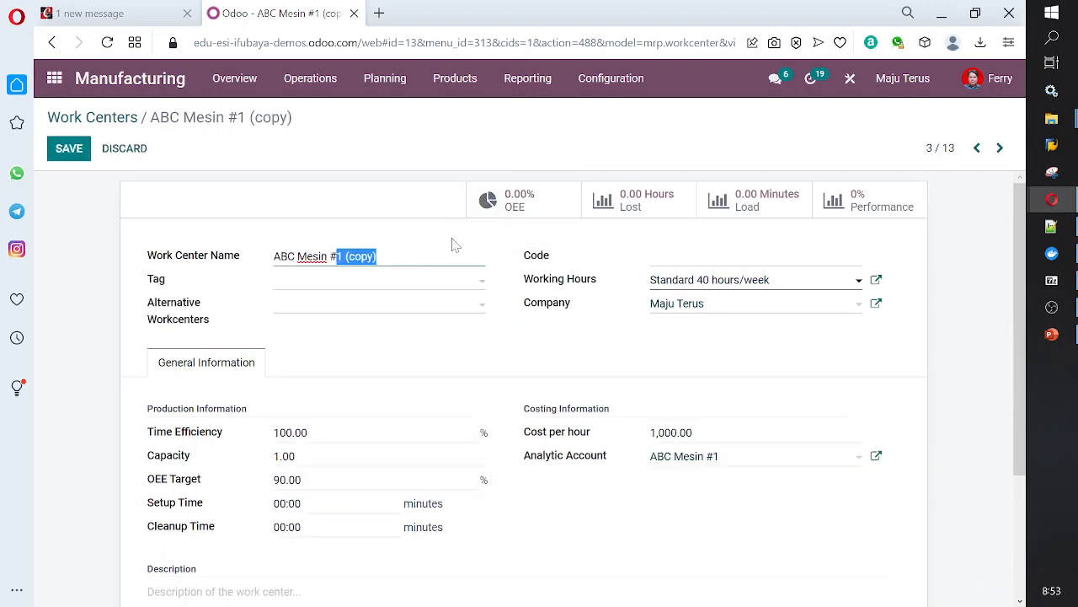
{"action": "type", "text": "2"}
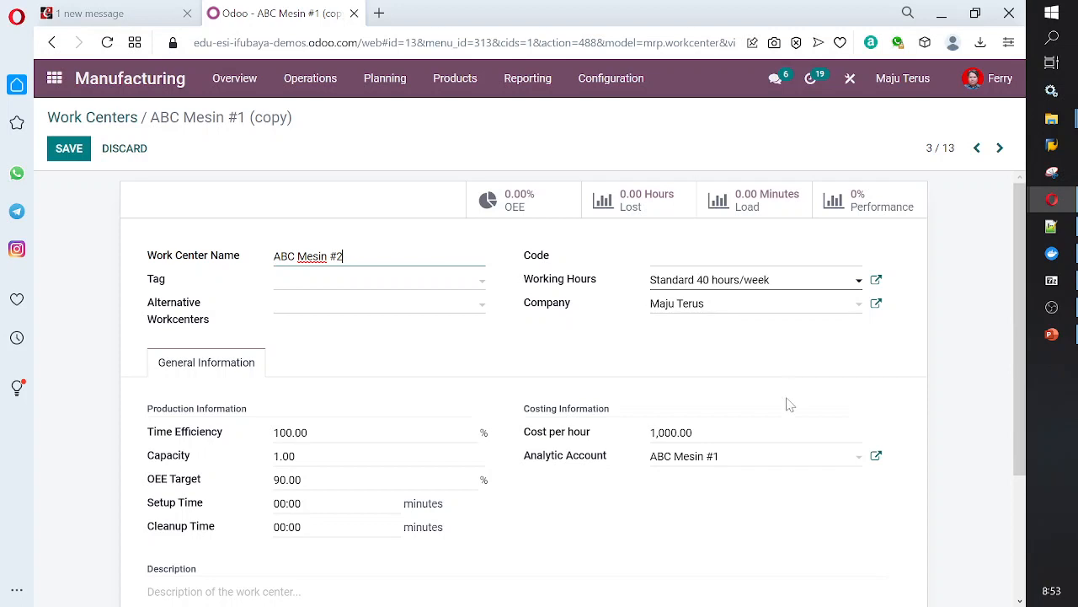
Create a new analytic account "ABC Mesin #2" and assign it to the ABC Mesin #2 work center.
{"action": "left_click", "coordinate": [720, 464]}
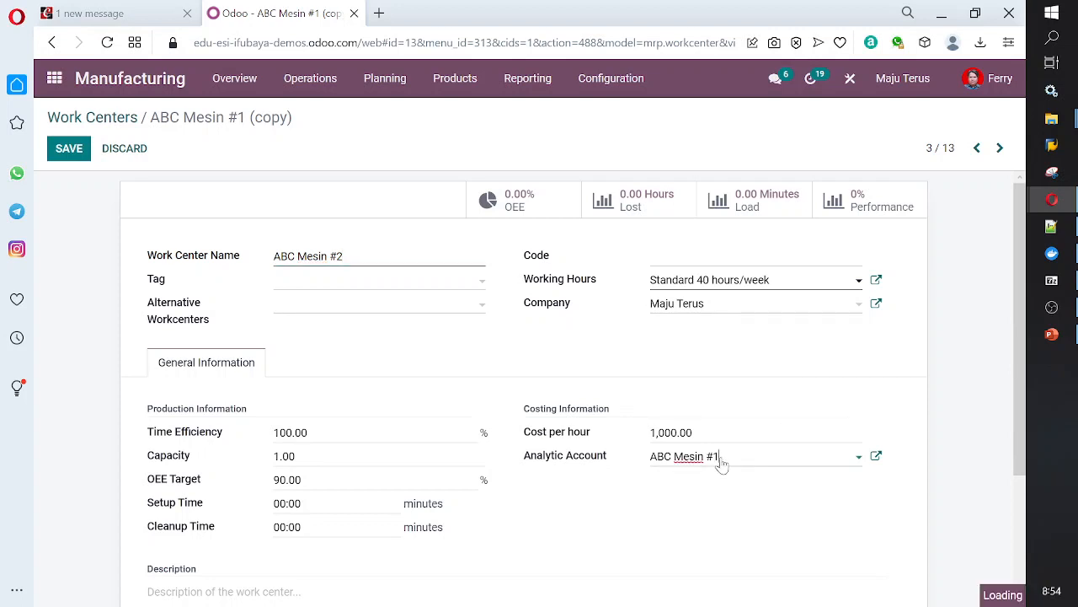
{"action": "key", "text": "BackSpace"}
{"action": "type", "text": "2"}
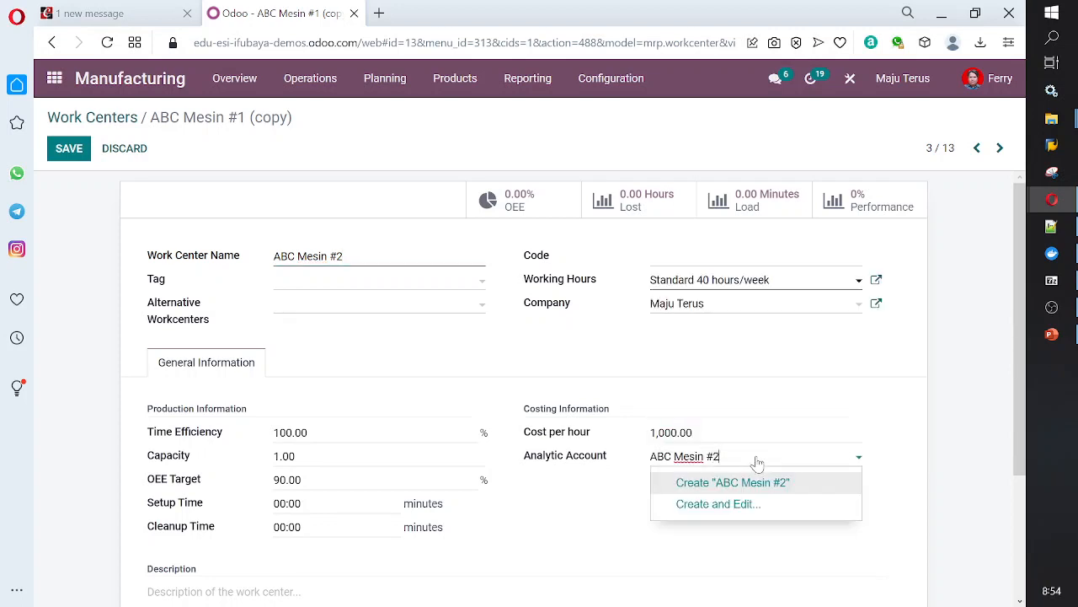
{"action": "left_click", "coordinate": [757, 487]}
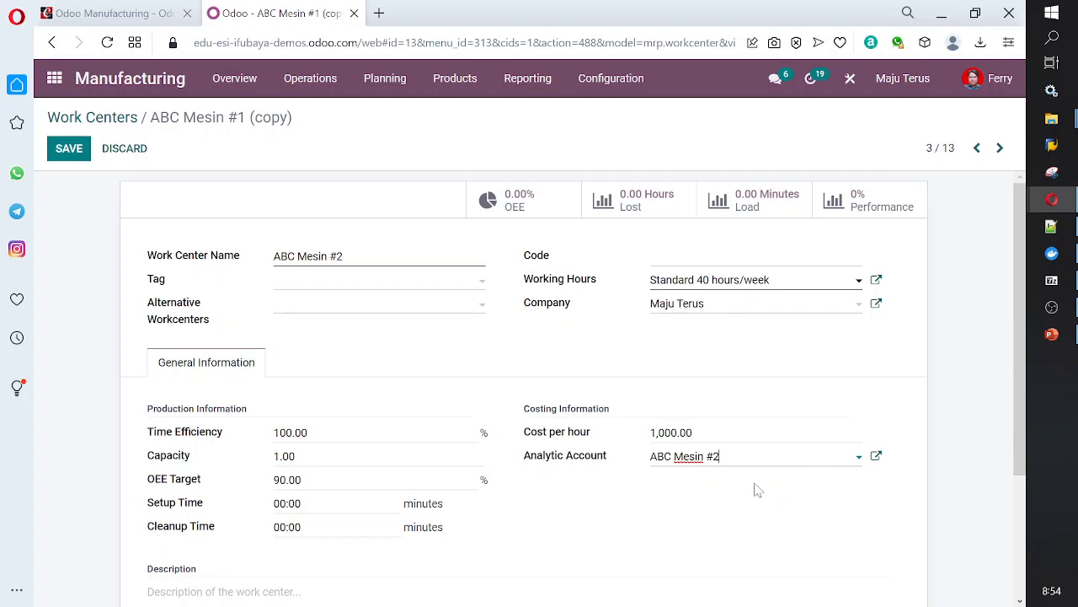
Set the cost per hour of ABC Mesin #2 to 500 and save the work center.
{"action": "left_click", "coordinate": [693, 432]}
{"action": "left_click_drag", "start_coordinate": [692, 432], "coordinate": [577, 439]}
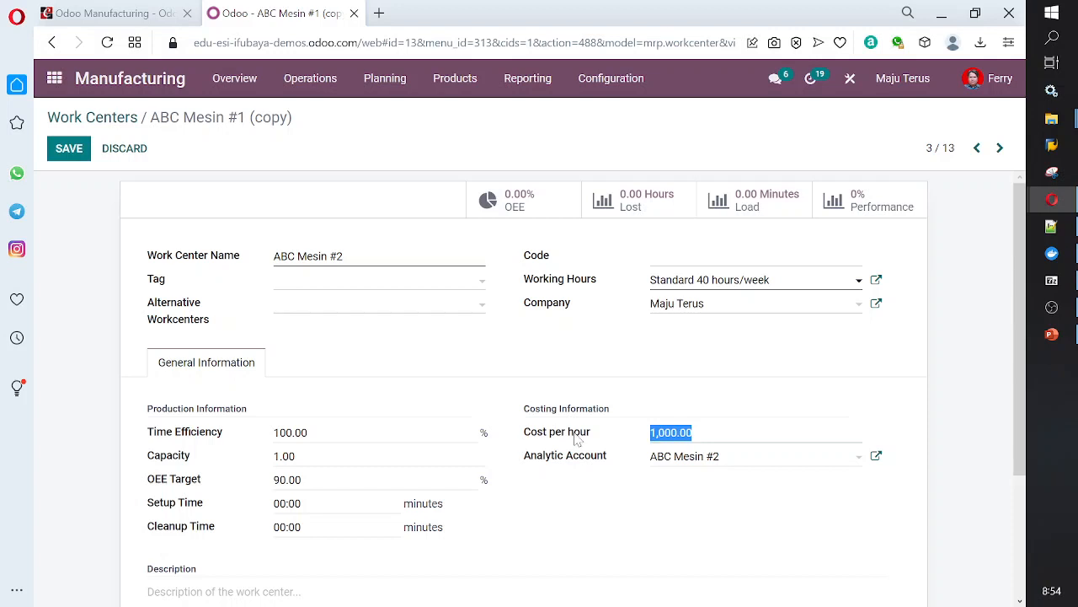
{"action": "type", "text": "500"}
{"action": "key", "text": "Tab"}
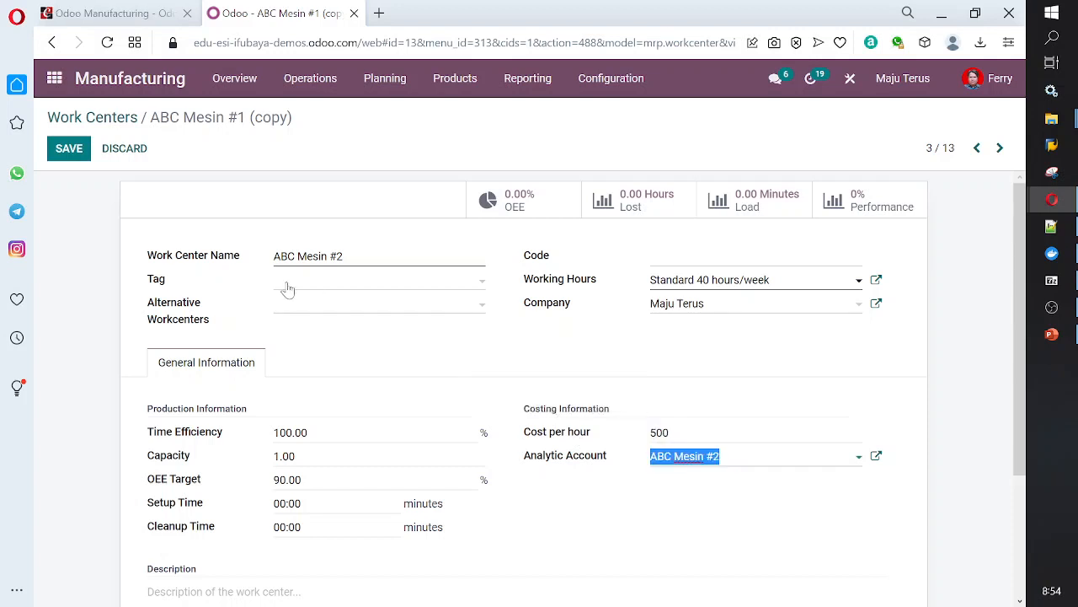
{"action": "left_click", "coordinate": [69, 147]}
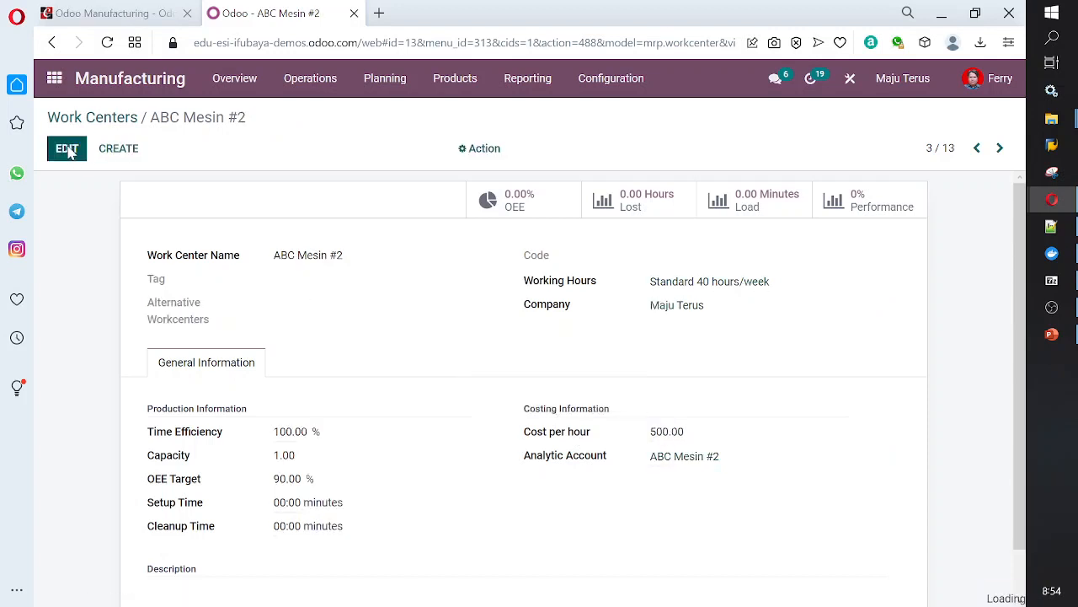
Return to the work centers list and search it for "ABC".
{"action": "left_click", "coordinate": [107, 118]}
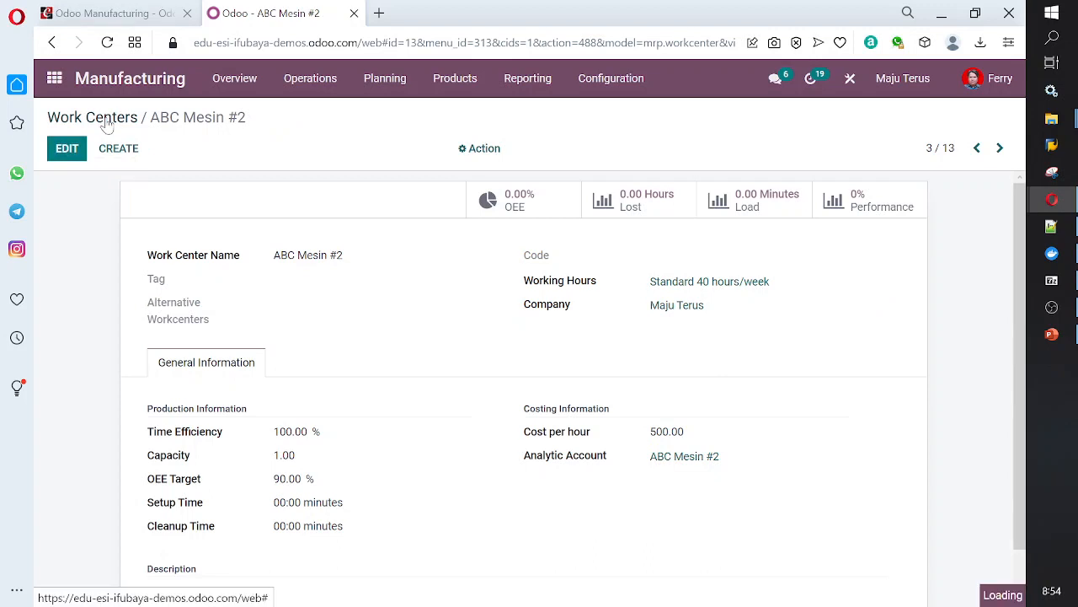
{"action": "type", "text": "ABC"}
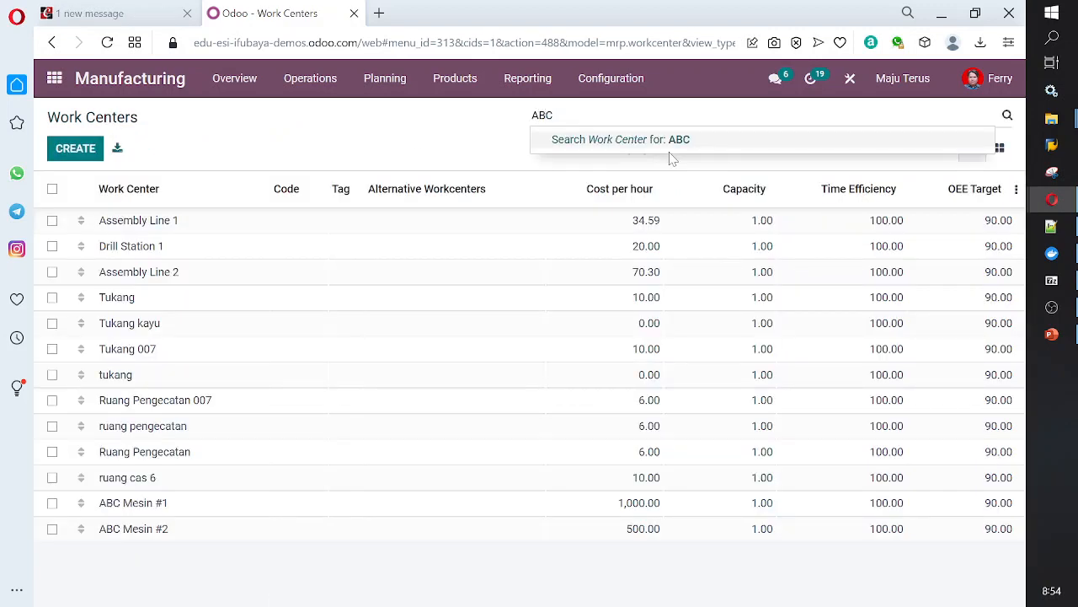
{"action": "key", "text": "Return"}
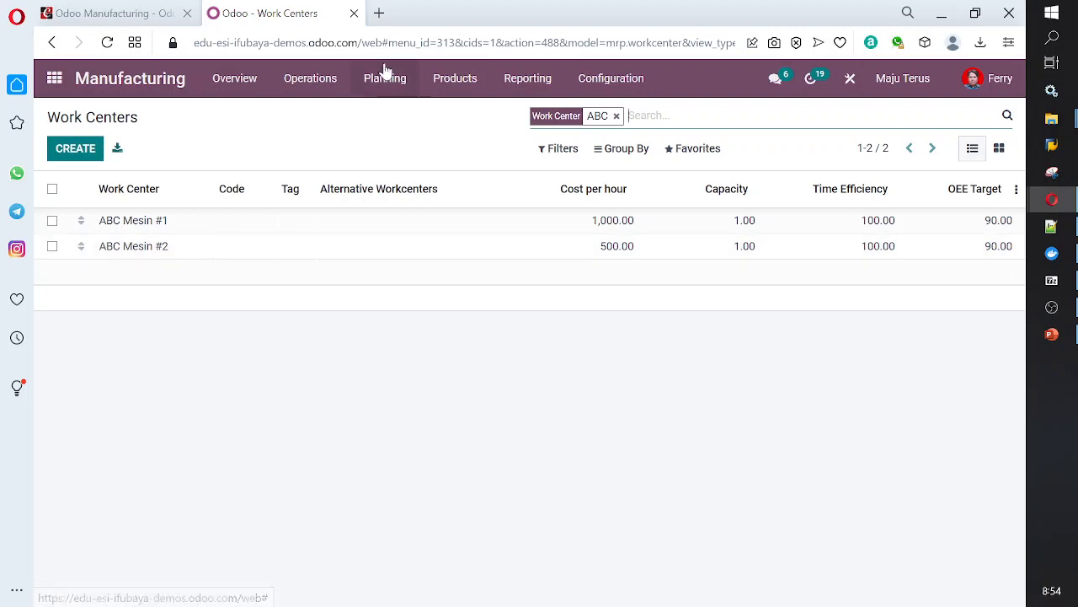
Search the bills of materials for "abc" and open the bill of materials of product ABC.
{"action": "left_click", "coordinate": [472, 79]}
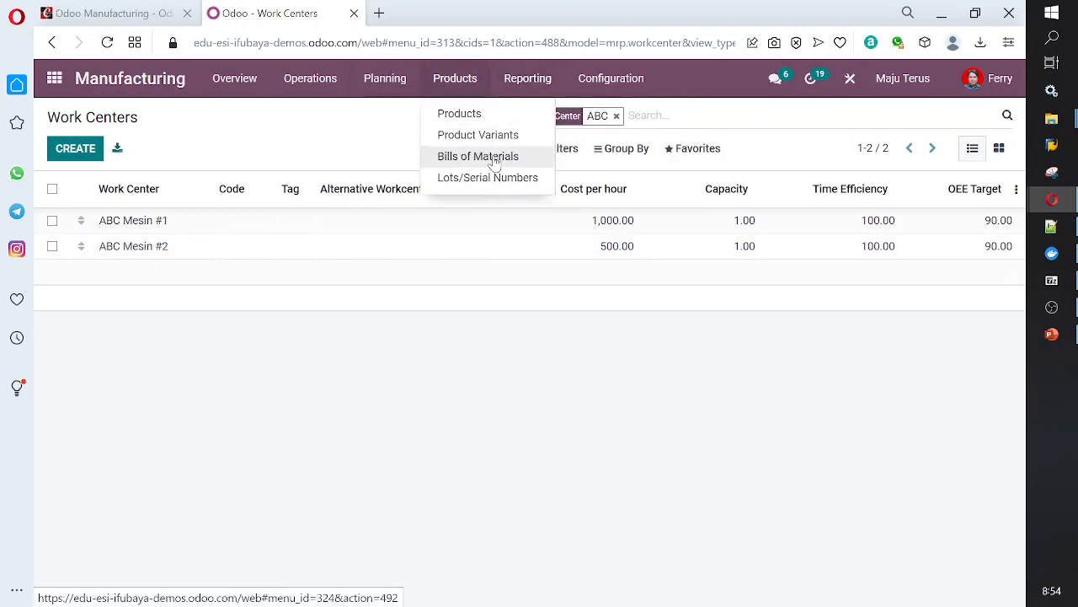
{"action": "left_click", "coordinate": [494, 160]}
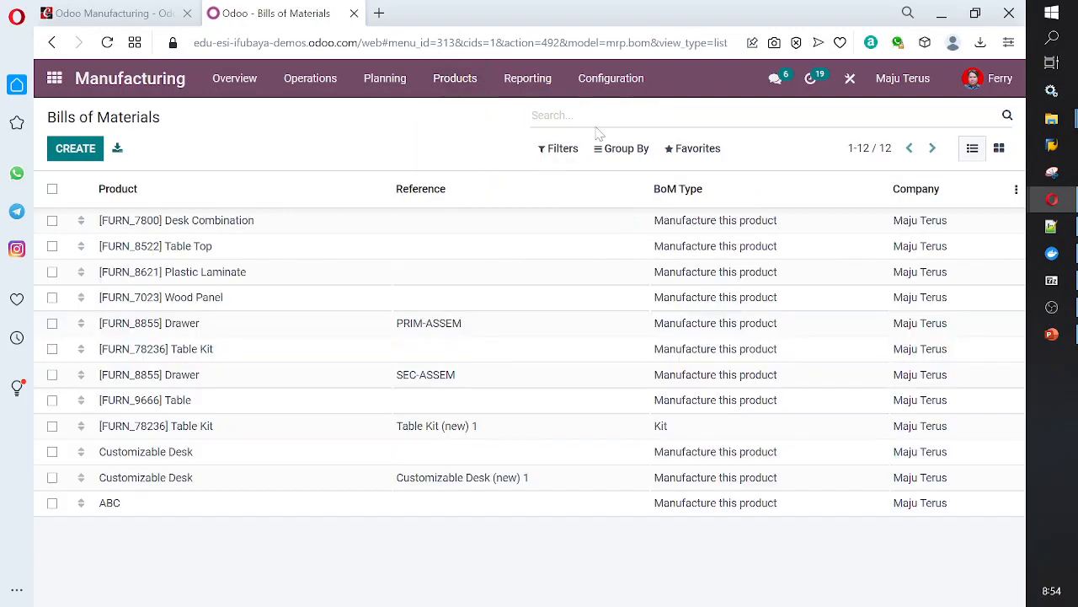
{"action": "type", "text": "abc"}
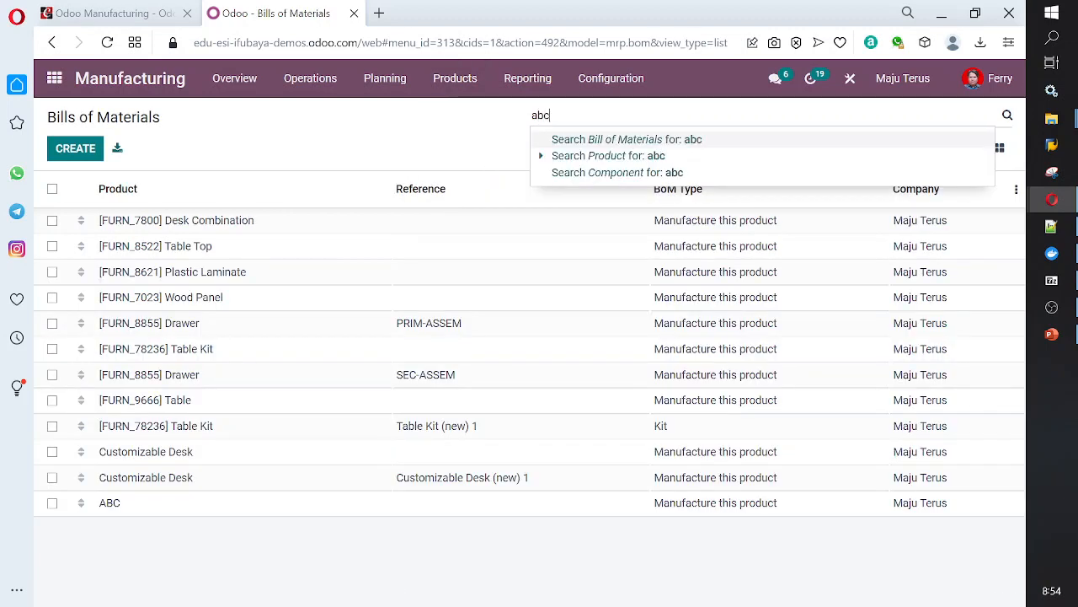
{"action": "key", "text": "Return"}
{"action": "left_click", "coordinate": [504, 219]}
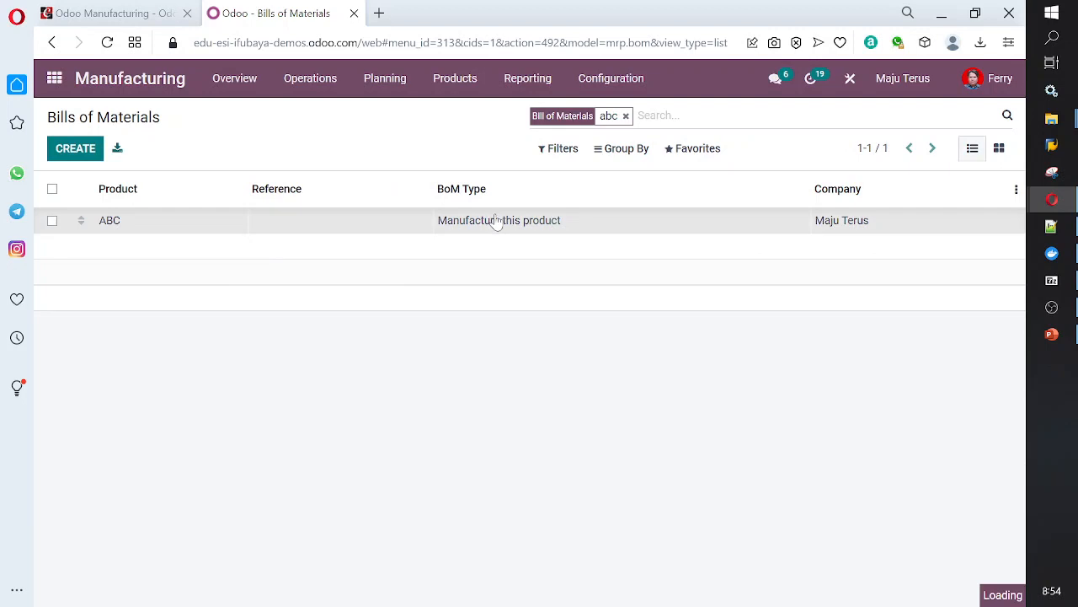
Start a new operation in the ABC bill of materials and assign it to work center ABC Mesin #1.
{"action": "left_click", "coordinate": [72, 154]}
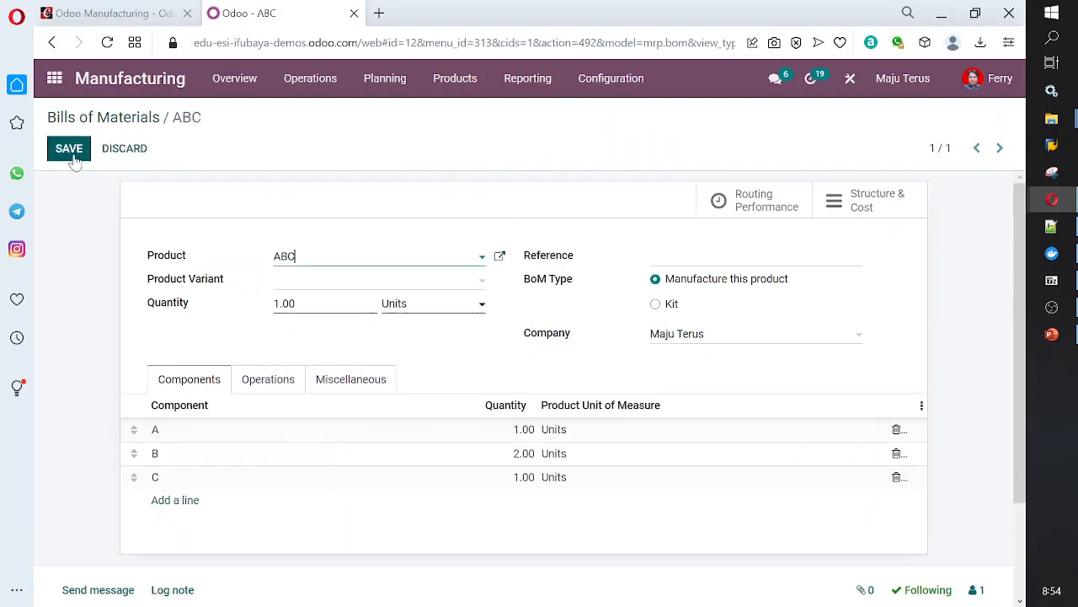
{"action": "left_click", "coordinate": [270, 380]}
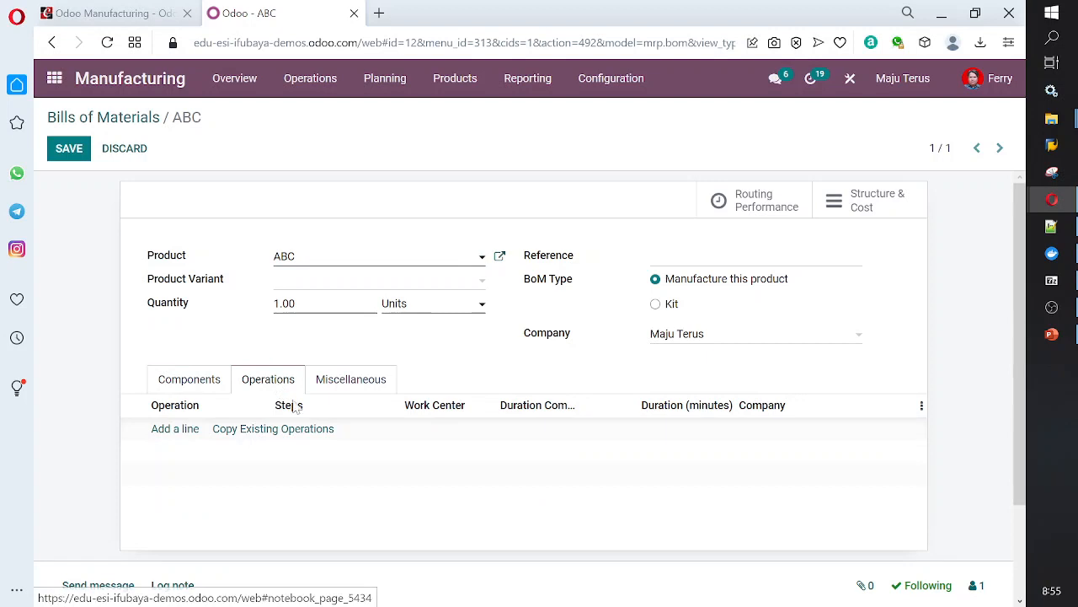
{"action": "left_click", "coordinate": [162, 431]}
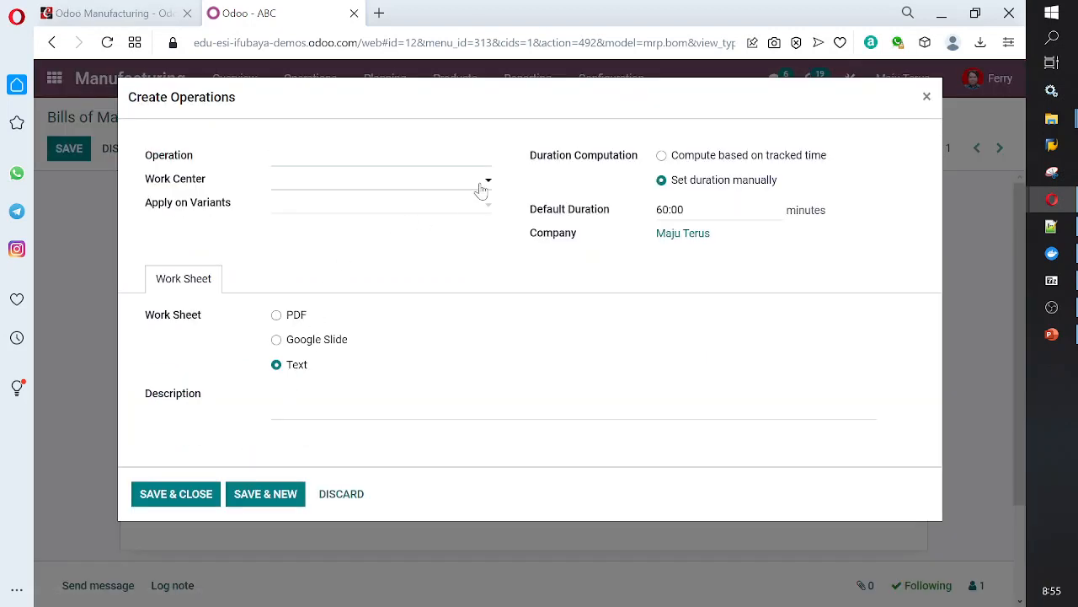
{"action": "left_click", "coordinate": [475, 184]}
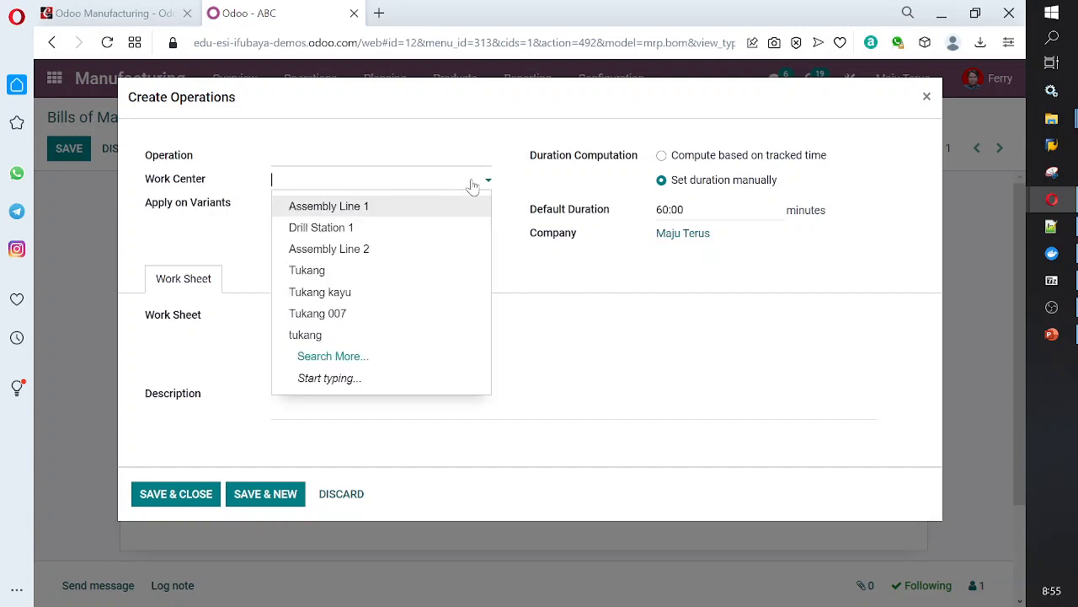
{"action": "type", "text": "ABC"}
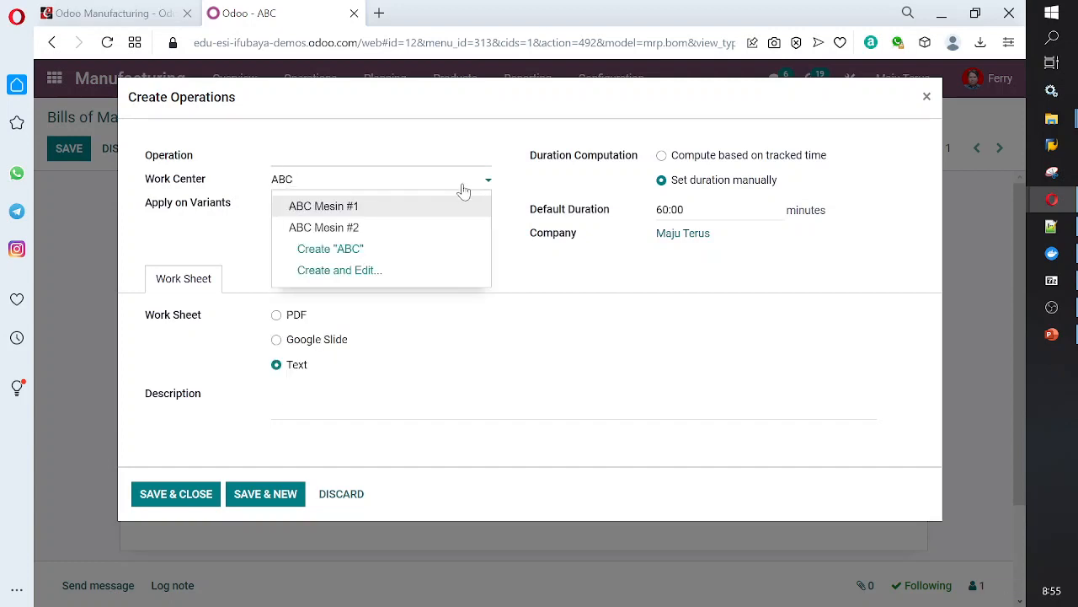
{"action": "left_click", "coordinate": [435, 209]}
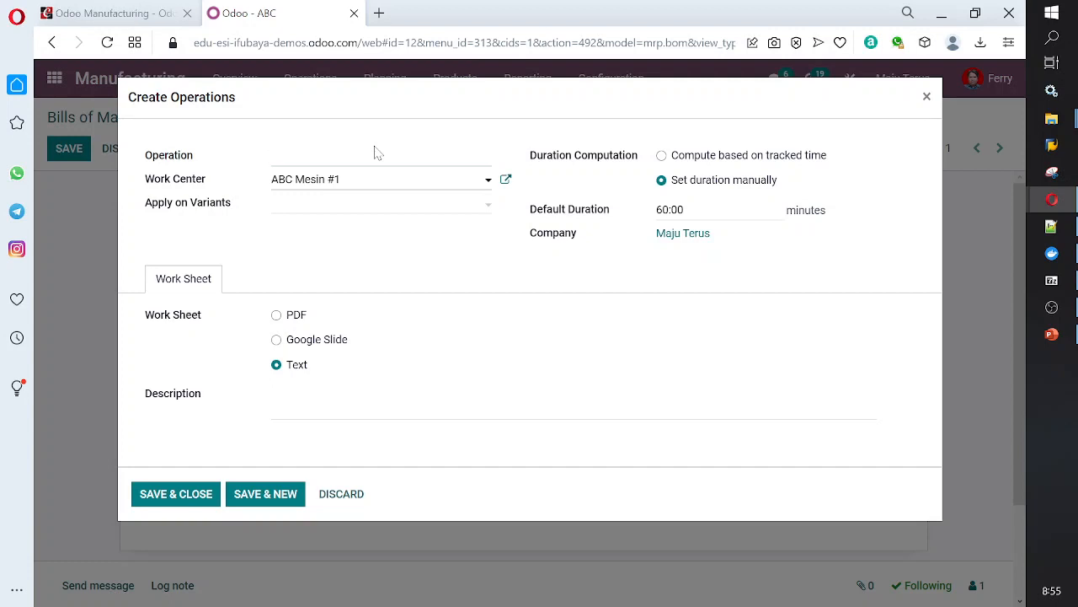
Name the new operation "Penggabungan Part".
{"action": "type", "text": "Peng"}
{"action": "key", "text": "BackSpace"}
{"action": "key", "text": "BackSpace"}
{"action": "type", "text": "nggabungan Part"}
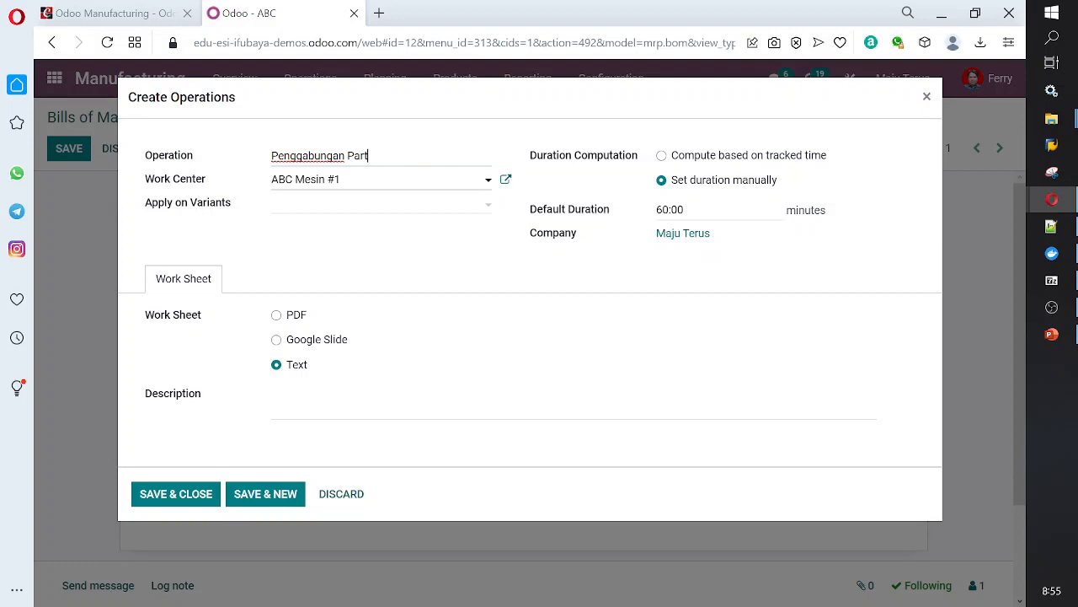
Set the Penggabungan Part operation's default duration to 10:00 minutes, save it and widen the Operation column.
{"action": "left_click_drag", "start_coordinate": [689, 211], "coordinate": [596, 227]}
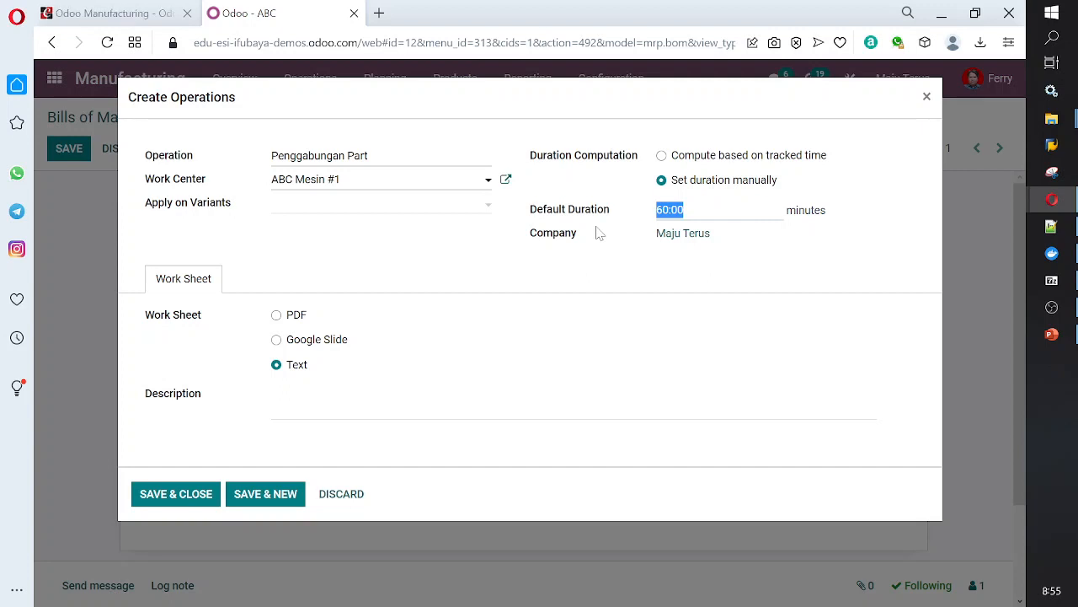
{"action": "type", "text": "10:00"}
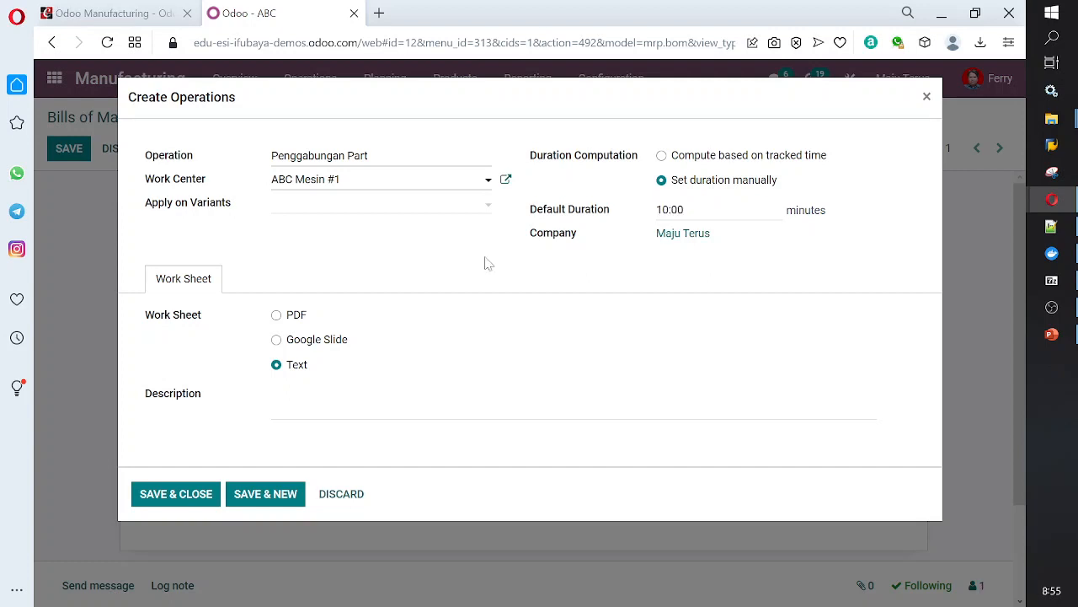
{"action": "left_click", "coordinate": [176, 494]}
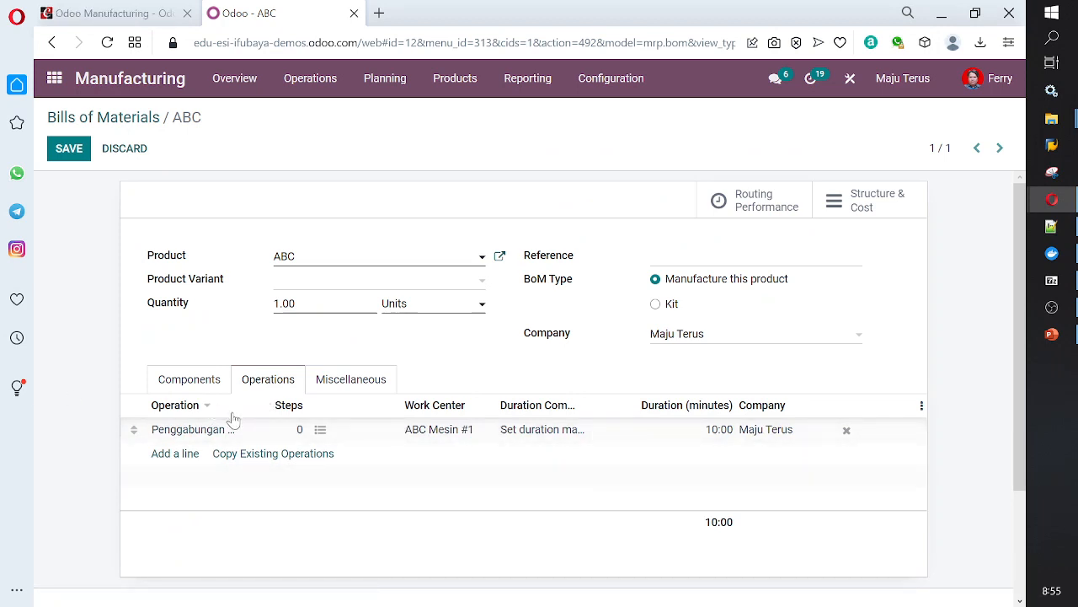
{"action": "left_click_drag", "start_coordinate": [241, 402], "coordinate": [313, 402]}
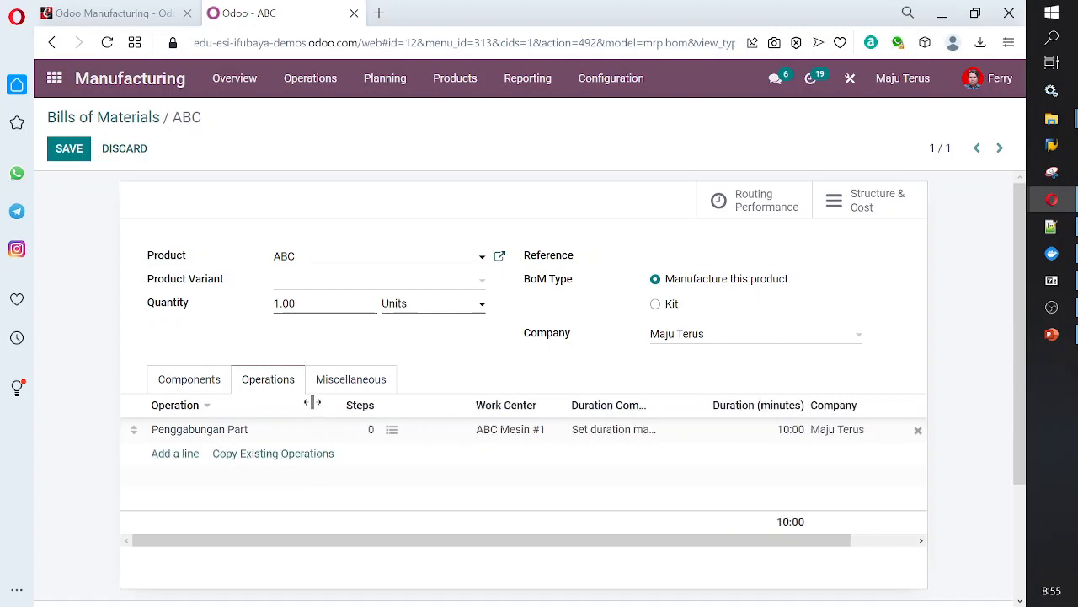
Start a second operation in the ABC bill of materials and assign it to work center ABC Mesin #2.
{"action": "left_click", "coordinate": [183, 454]}
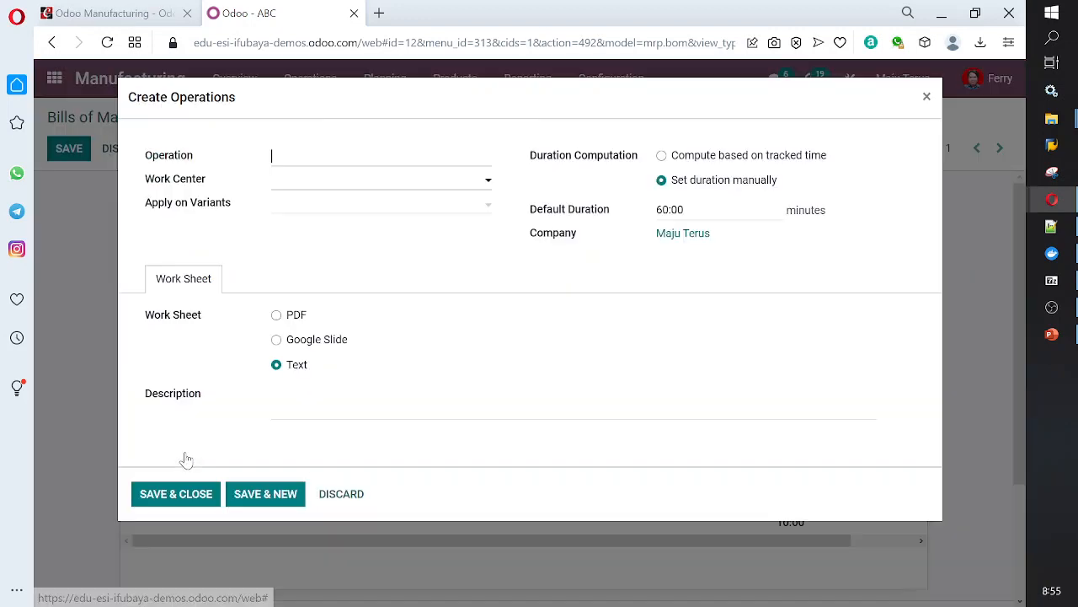
{"action": "left_click", "coordinate": [433, 179]}
{"action": "type", "text": "bc"}
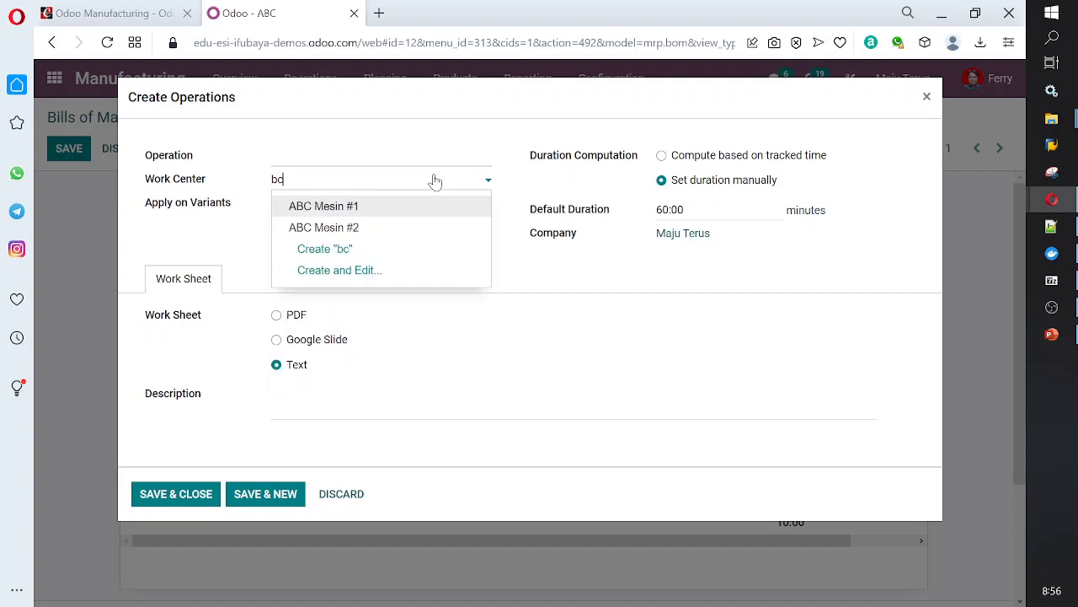
{"action": "key", "text": "BackSpace"}
{"action": "type", "text": "abc"}
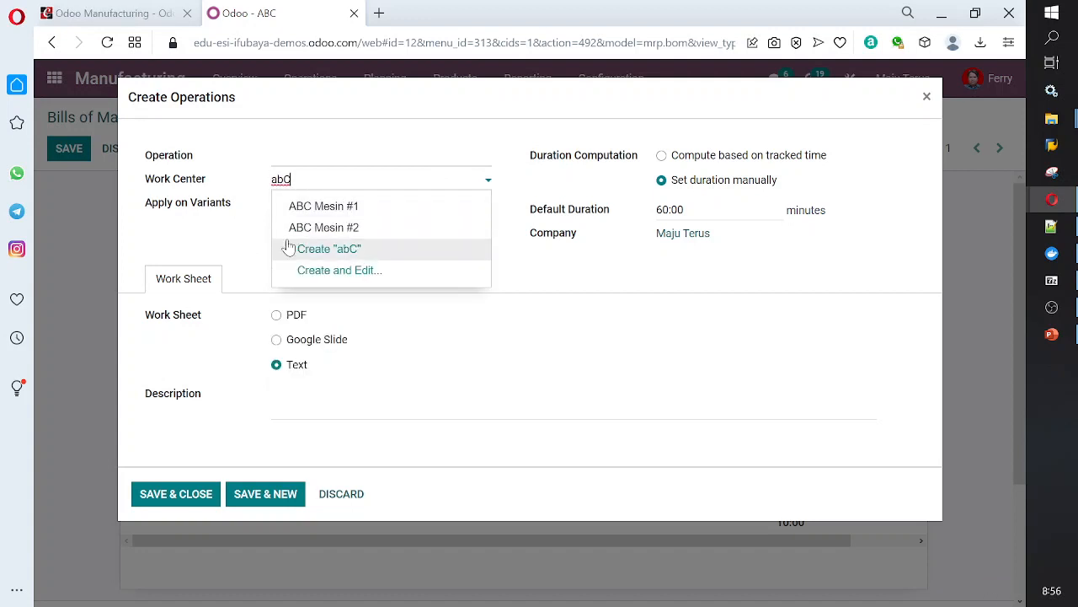
{"action": "left_click", "coordinate": [320, 230]}
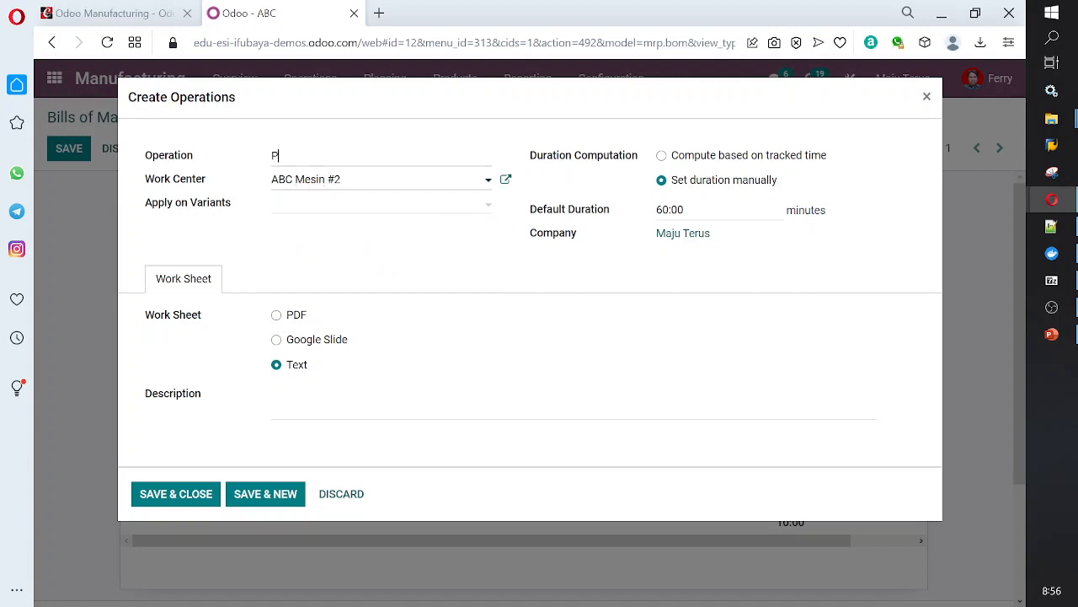
Name the second operation "Packing", set its default duration to 5 minutes and save it.
{"action": "type", "text": "acking"}
{"action": "left_click_drag", "start_coordinate": [701, 209], "coordinate": [632, 218]}
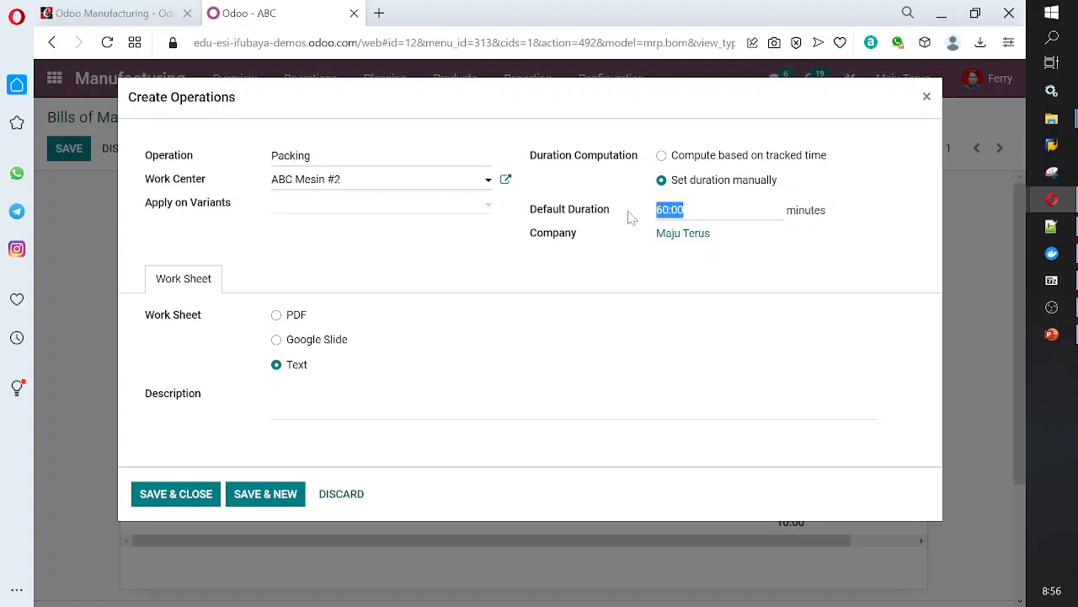
{"action": "type", "text": "5"}
{"action": "left_click", "coordinate": [177, 494]}
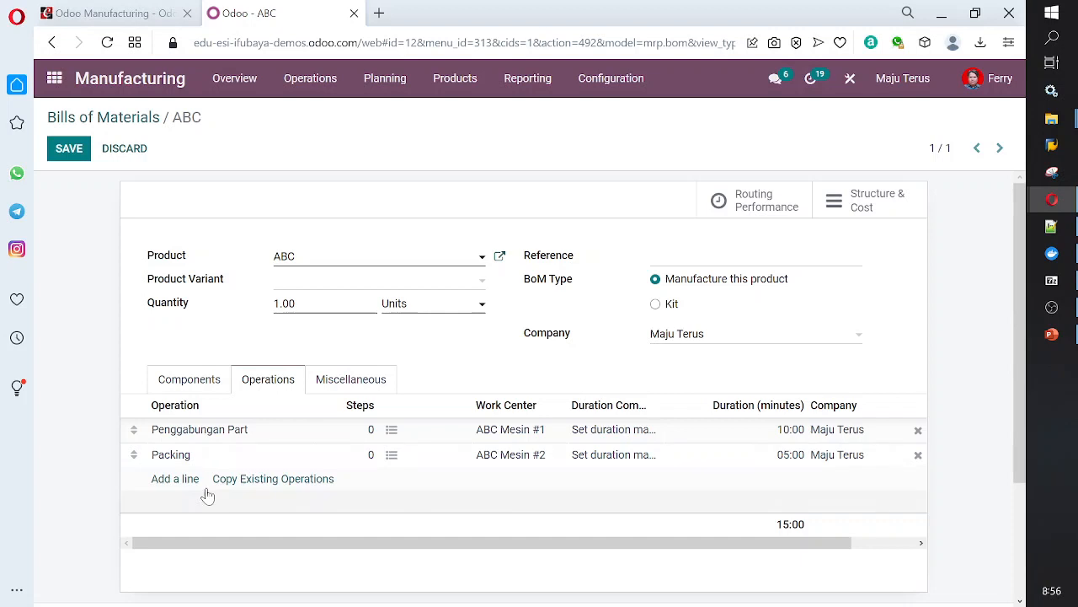
Check the components, operations and miscellaneous details of the ABC bill of materials and save it.
{"action": "left_click", "coordinate": [208, 387]}
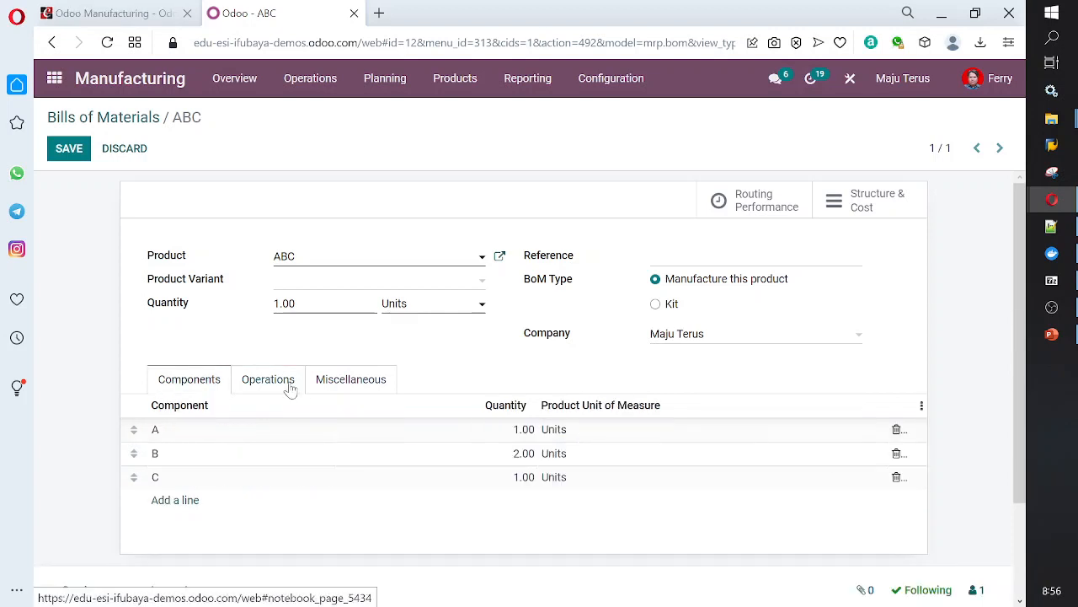
{"action": "left_click", "coordinate": [289, 385]}
{"action": "left_click", "coordinate": [379, 385]}
{"action": "left_click", "coordinate": [269, 389]}
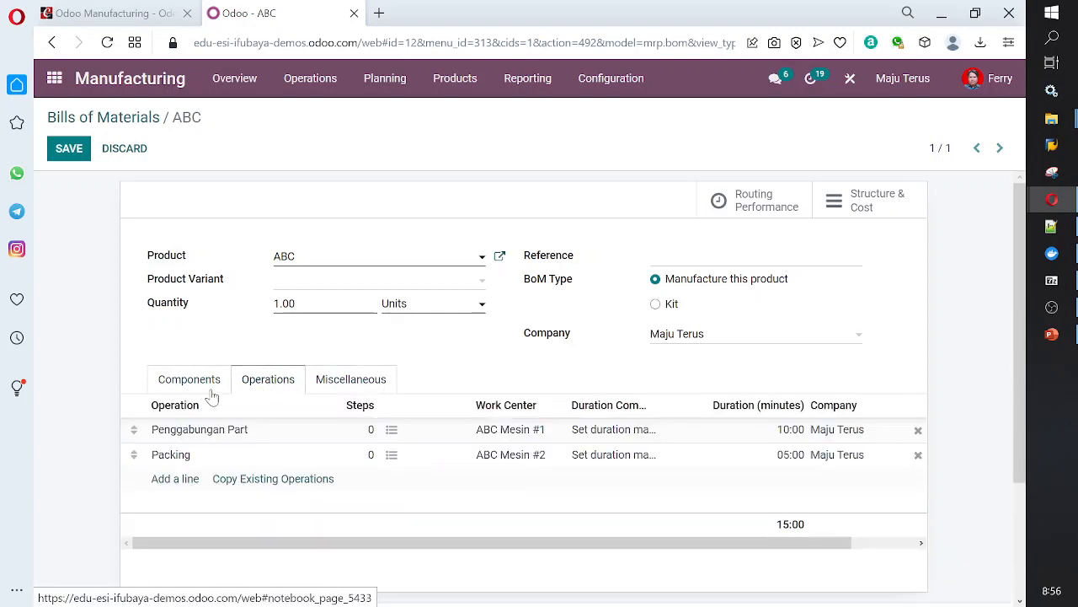
{"action": "left_click_drag", "start_coordinate": [194, 380], "coordinate": [188, 380]}
{"action": "left_click", "coordinate": [187, 379]}
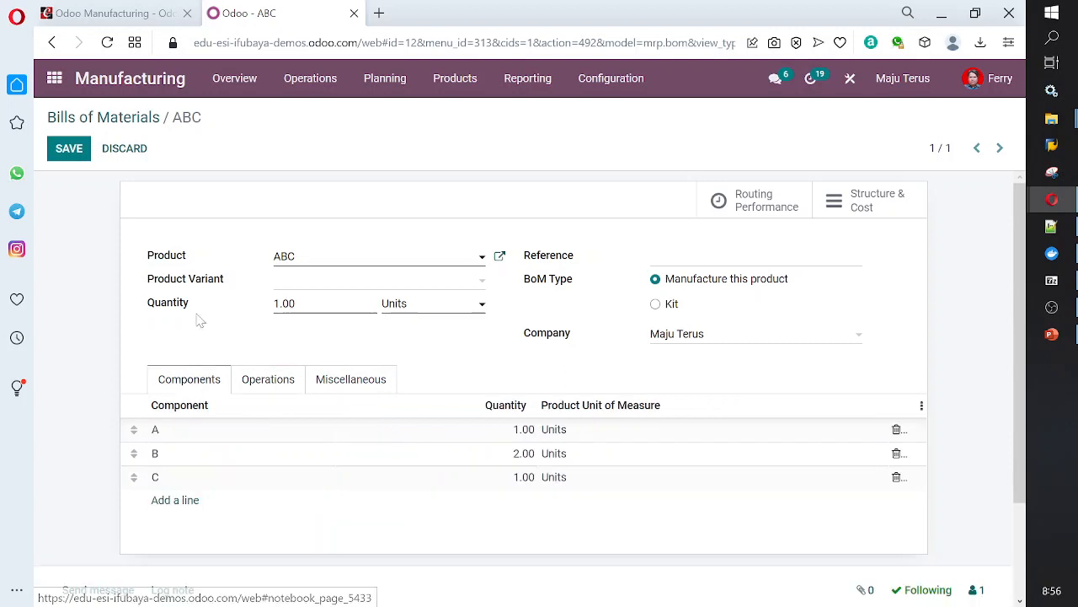
{"action": "left_click", "coordinate": [66, 156]}
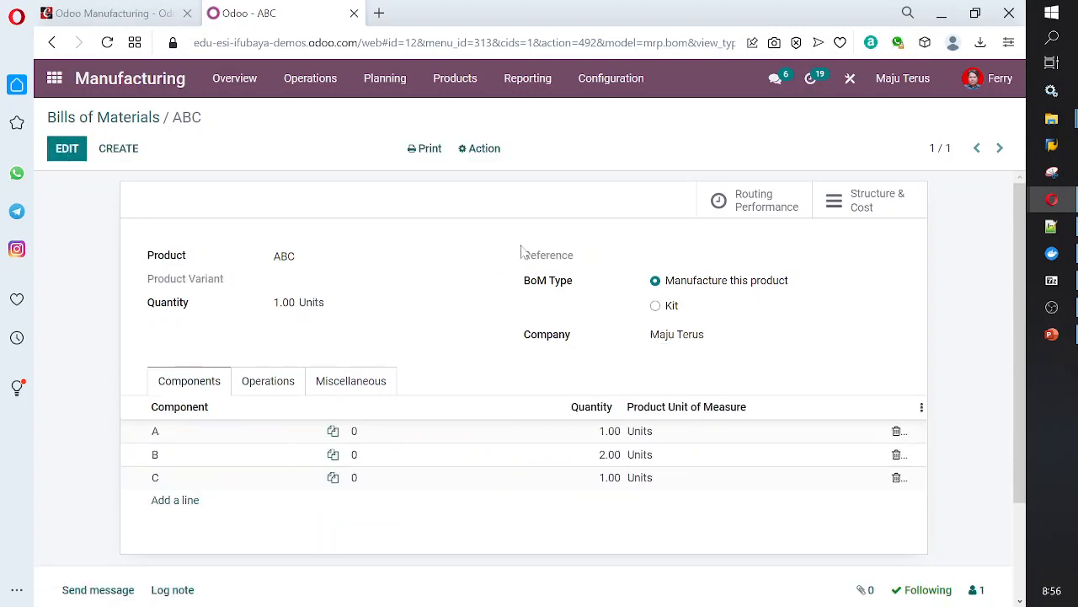
Open the structure and cost report for ABC, expand its operations and copy the total BoM unit cost.
{"action": "left_click", "coordinate": [868, 206]}
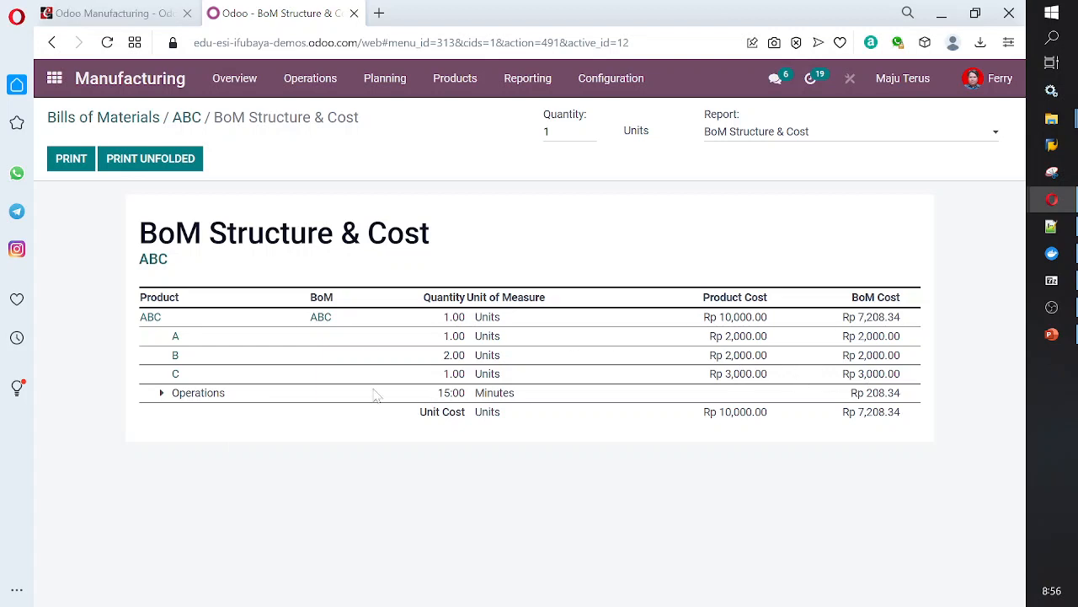
{"action": "left_click", "coordinate": [161, 393]}
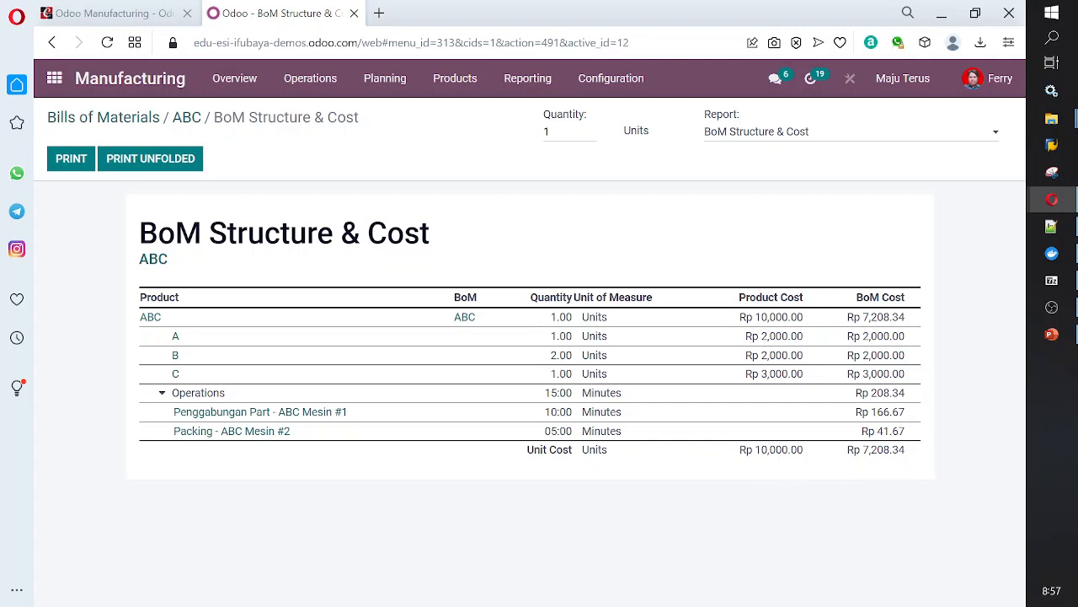
{"action": "double_click", "coordinate": [894, 450]}
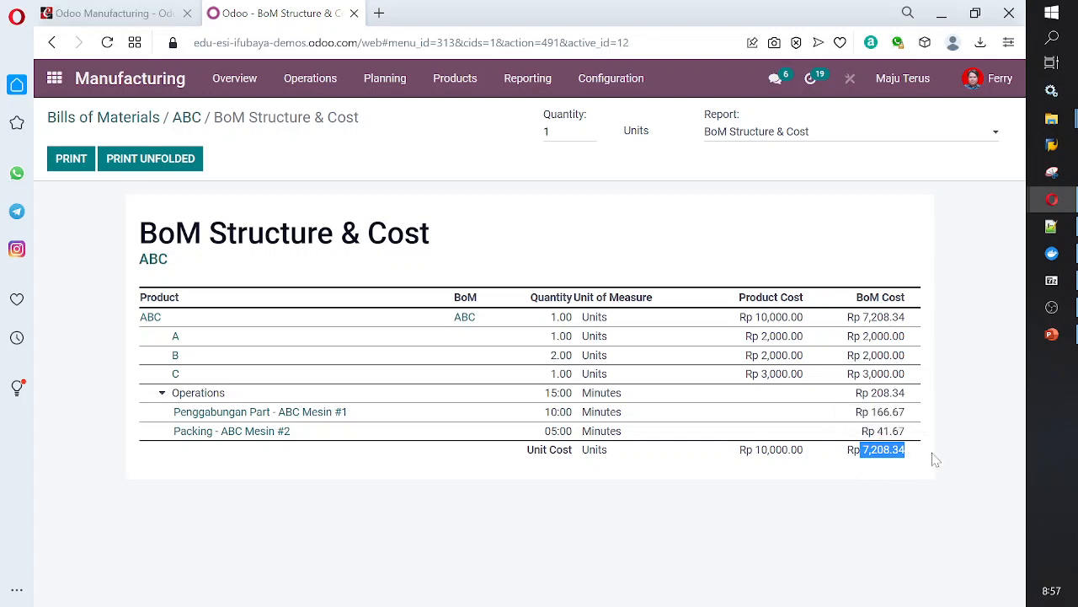
{"action": "left_click", "coordinate": [911, 458]}
{"action": "double_click", "coordinate": [927, 450]}
{"action": "key", "text": "ctrl+c"}
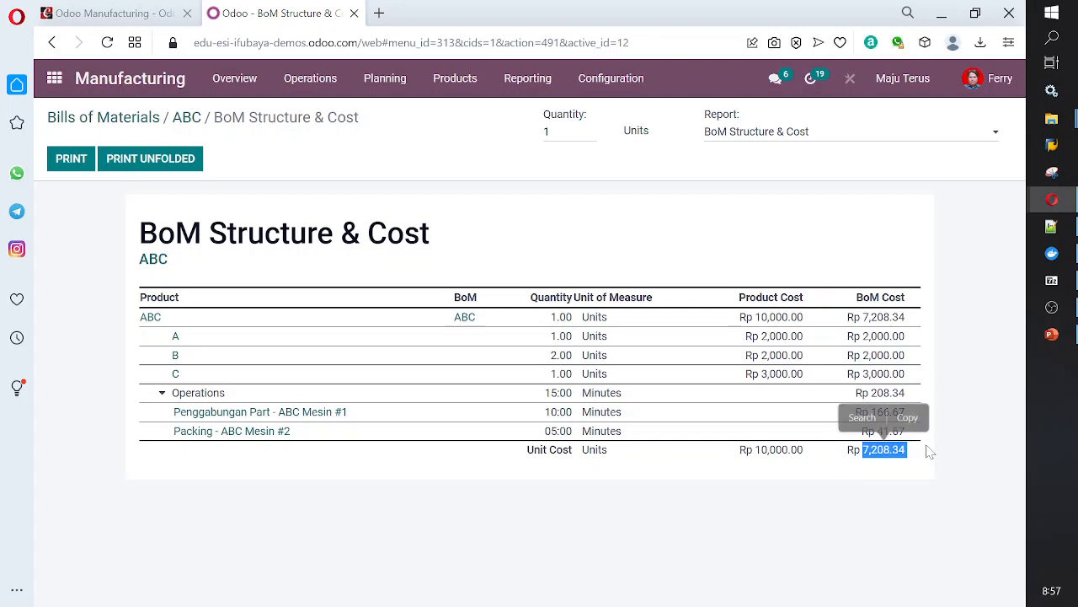
Open product ABC from the report, replace its cost with the copied value 7,208.34 and save.
{"action": "left_click", "coordinate": [147, 318]}
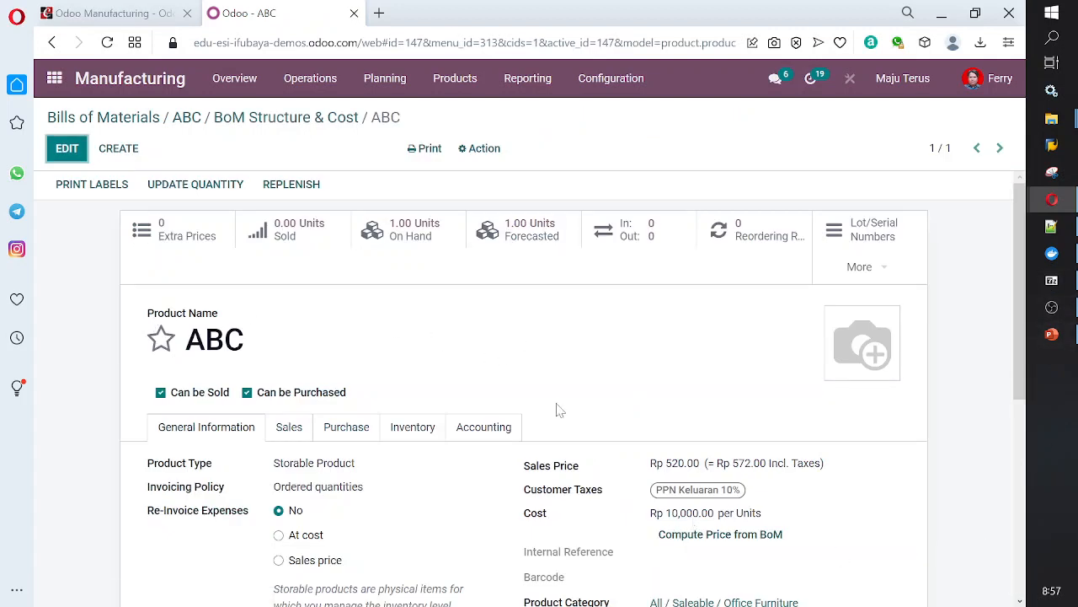
{"action": "left_click", "coordinate": [60, 149]}
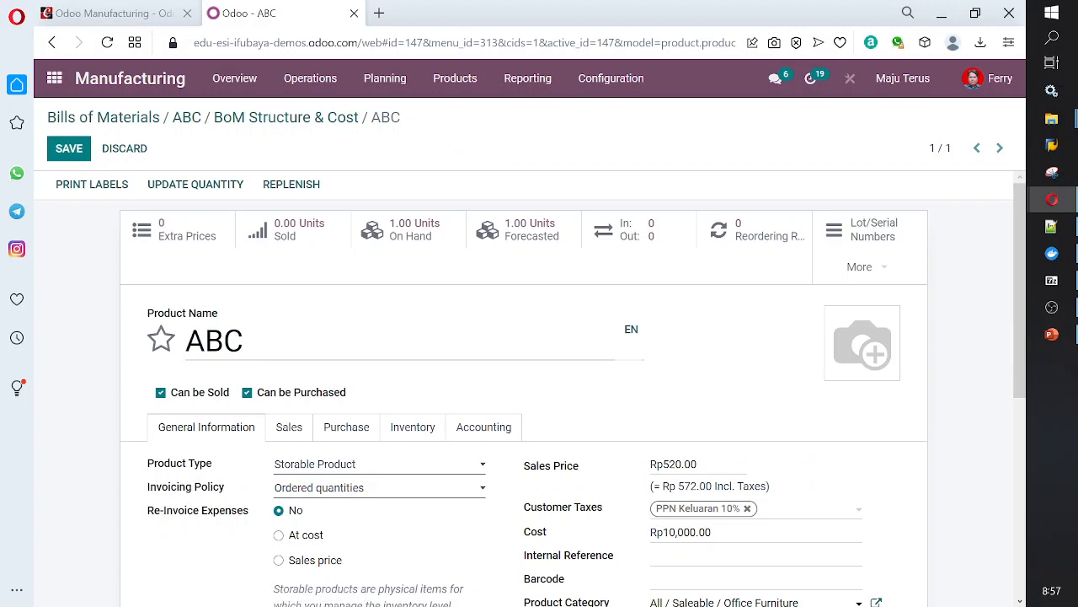
{"action": "left_click", "coordinate": [619, 529]}
{"action": "key", "text": "ctrl+v"}
{"action": "key", "text": "Tab"}
{"action": "left_click", "coordinate": [71, 151]}
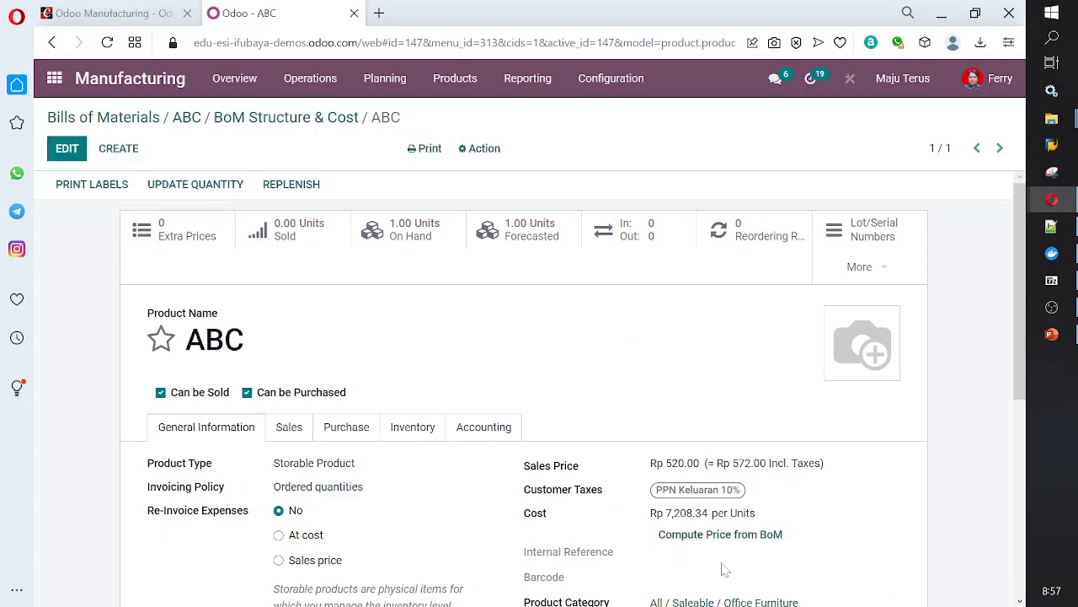
Compute product ABC's cost from its bill of materials.
{"action": "left_click", "coordinate": [701, 540]}
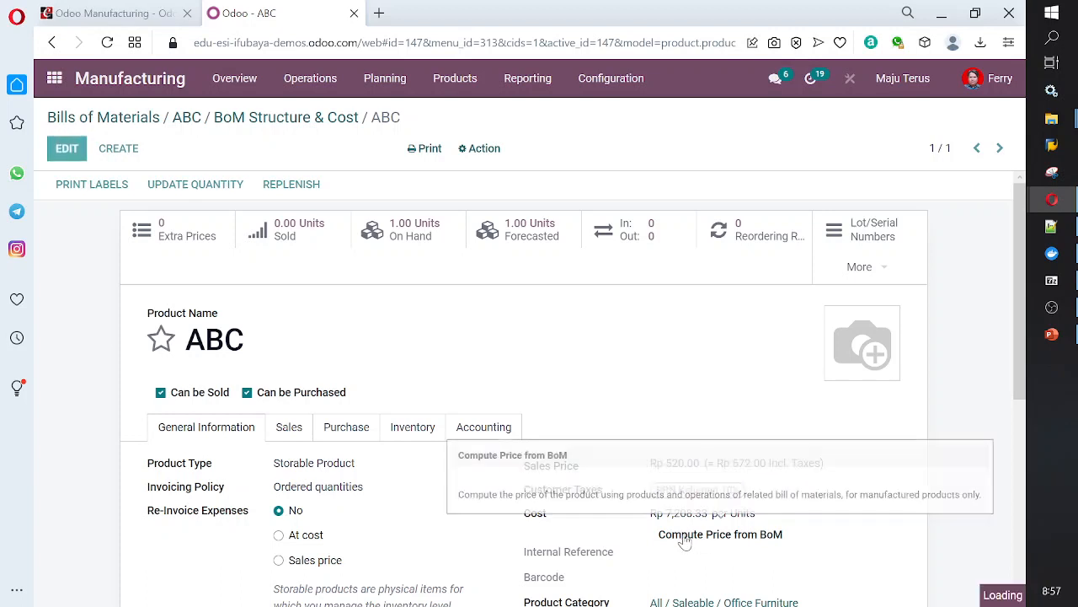
{"action": "left_click", "coordinate": [59, 149]}
{"action": "left_click", "coordinate": [59, 150]}
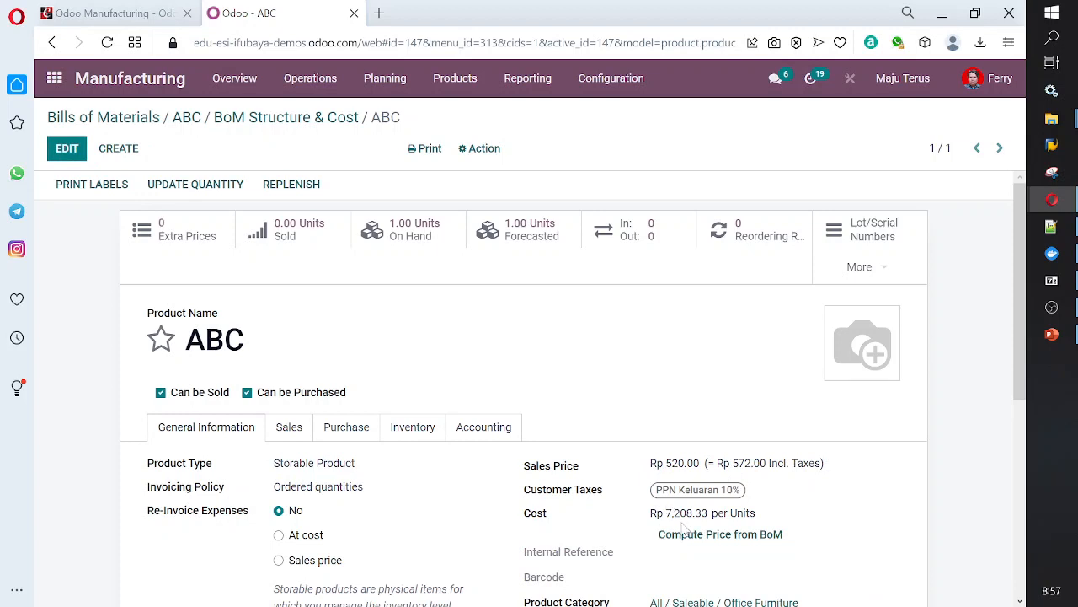
Set product ABC's cost to 10000 and save the product.
{"action": "left_click", "coordinate": [67, 150]}
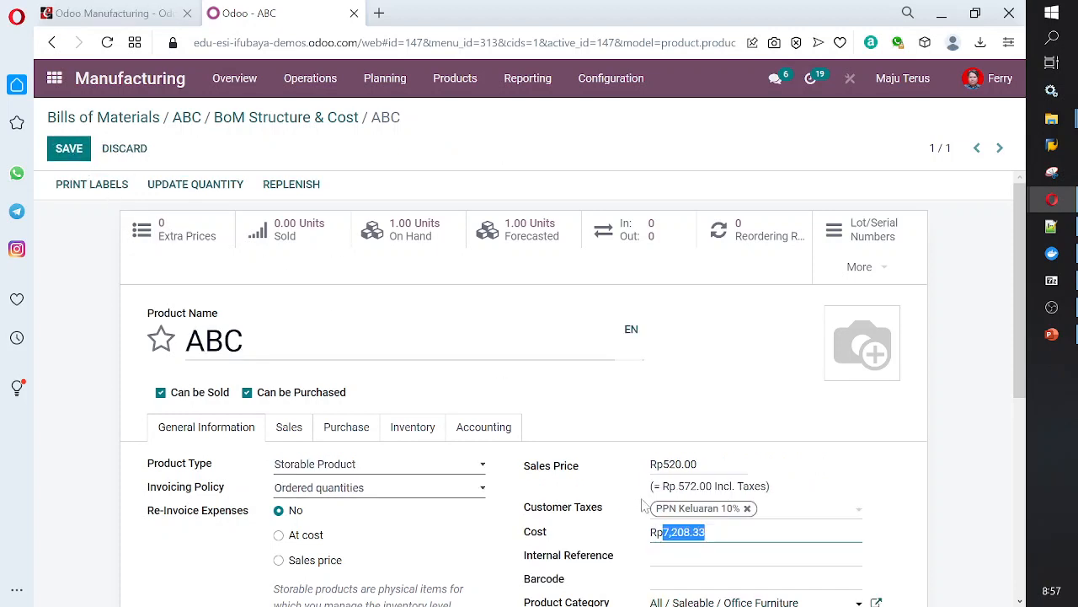
{"action": "type", "text": "10000"}
{"action": "key", "text": "Tab"}
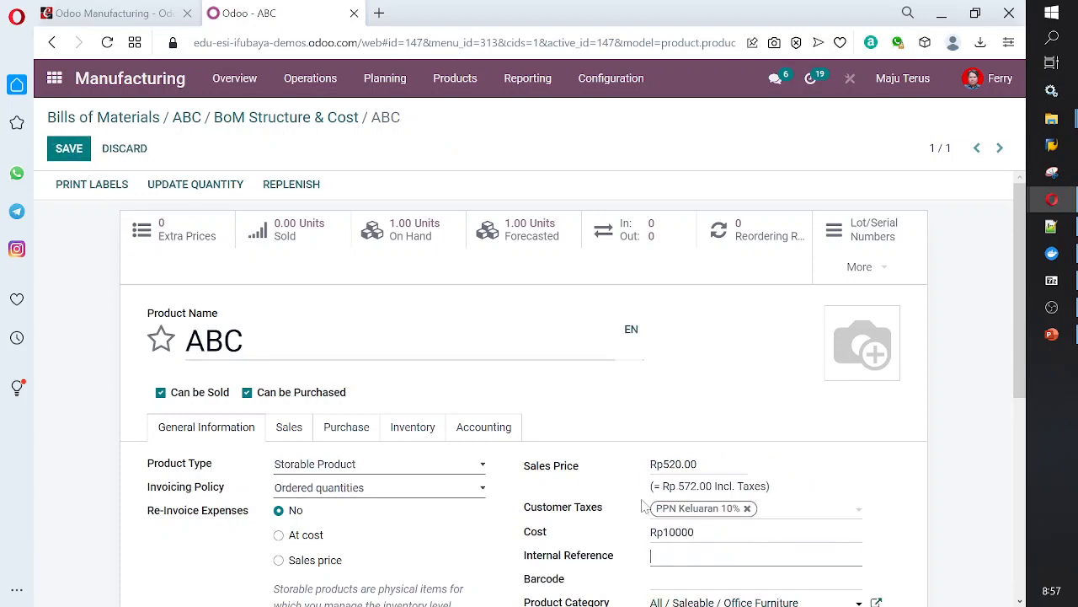
{"action": "left_click", "coordinate": [84, 158]}
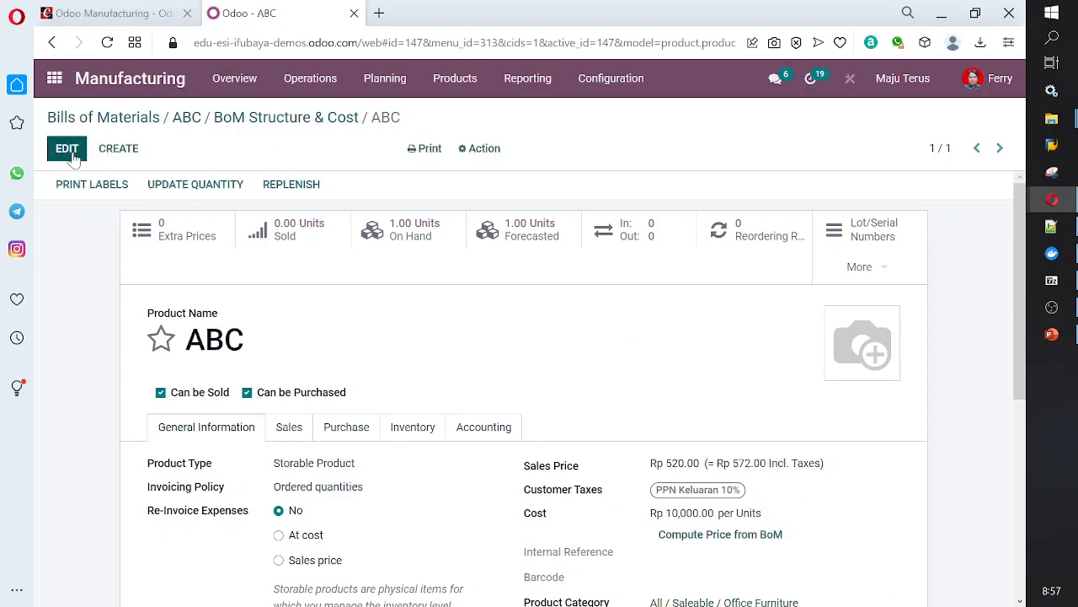
Recompute product ABC's cost from the BoM to replace the manually entered 10000.
{"action": "left_click", "coordinate": [67, 149]}
{"action": "left_click", "coordinate": [68, 149]}
{"action": "left_click", "coordinate": [737, 535]}
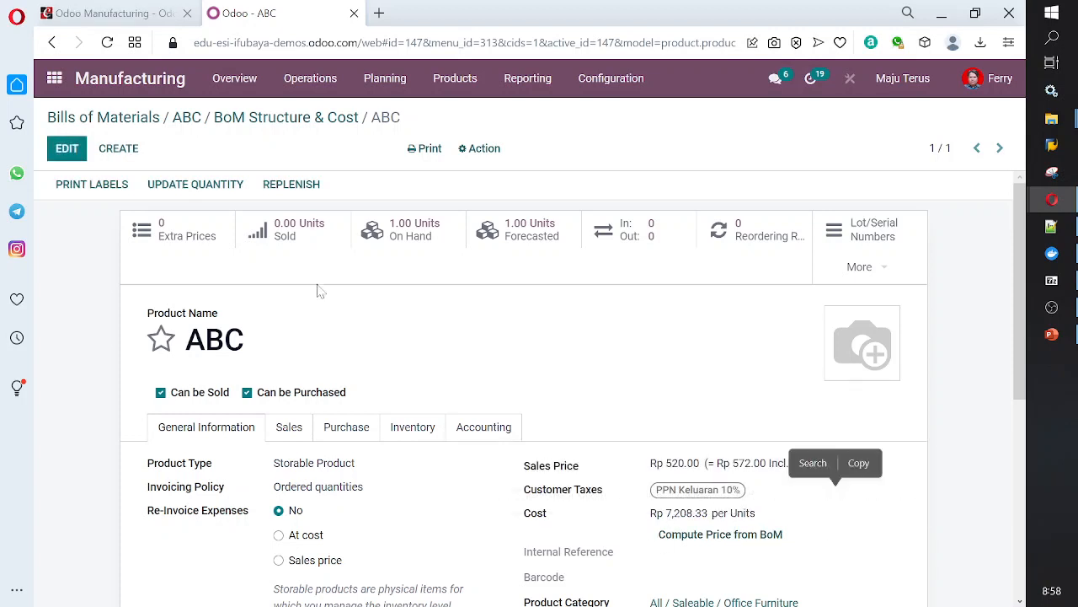
Go back to the ABC bill of materials and reopen its structure and cost report to compare product and BoM costs.
{"action": "left_click", "coordinate": [243, 126]}
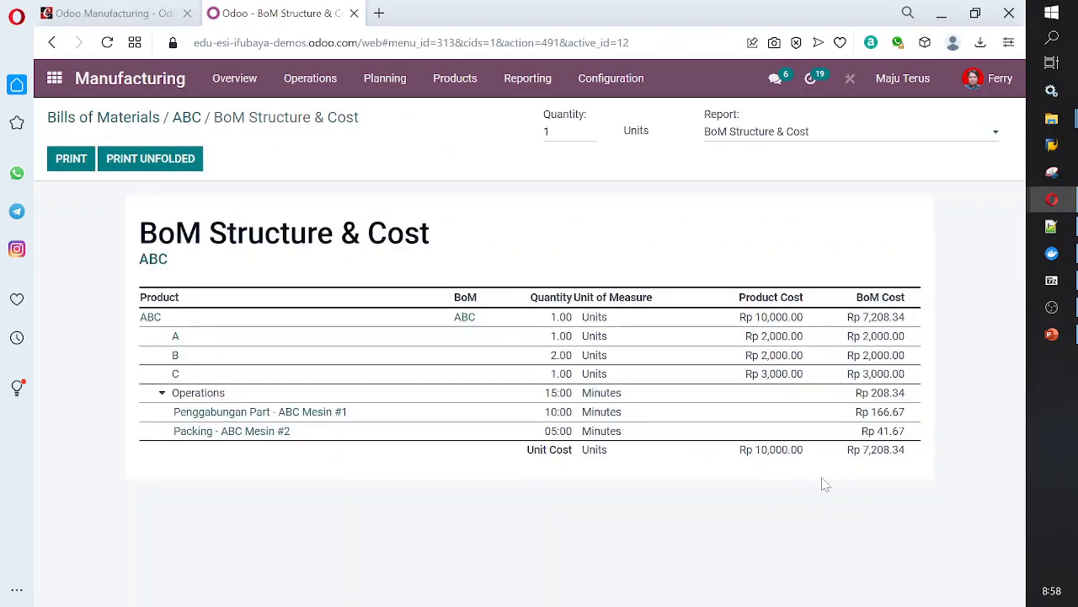
{"action": "left_click", "coordinate": [192, 126]}
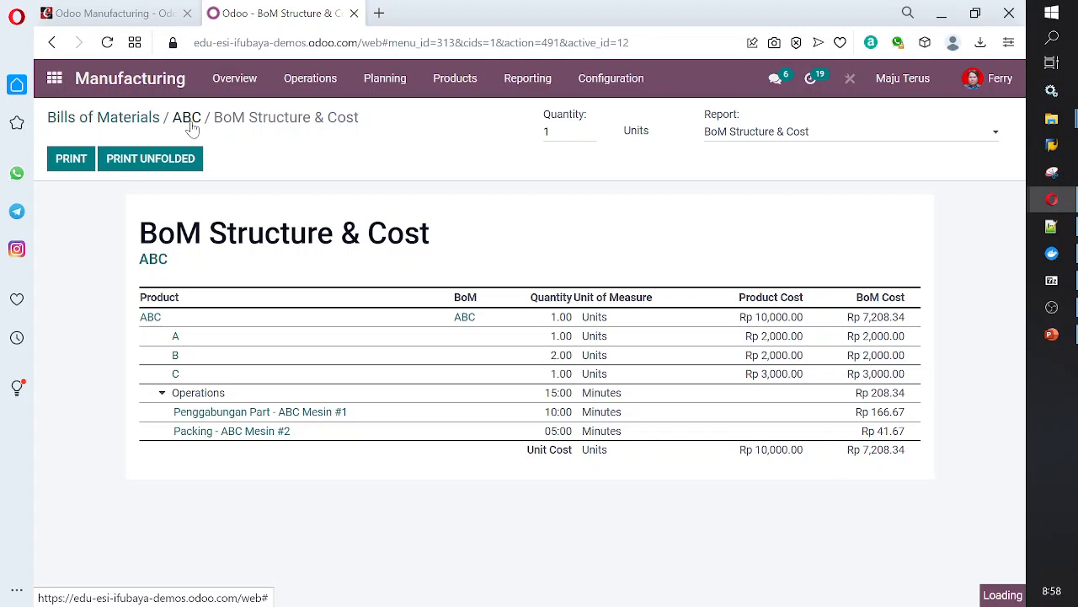
{"action": "left_click", "coordinate": [890, 203]}
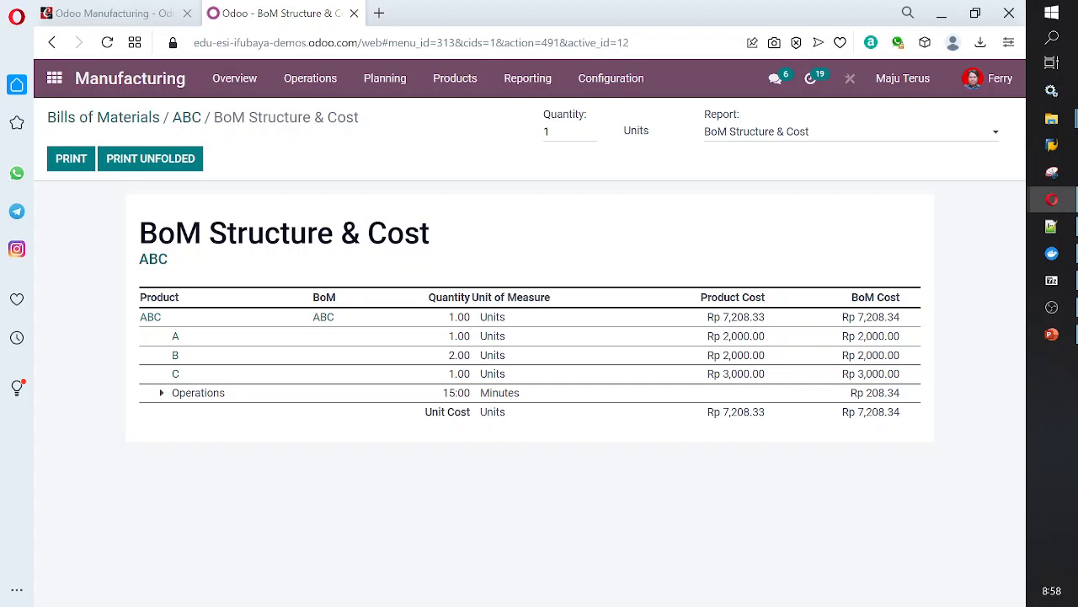
Open product ABC from the report, correct its cost to 7,208.34 and save.
{"action": "left_click", "coordinate": [150, 326]}
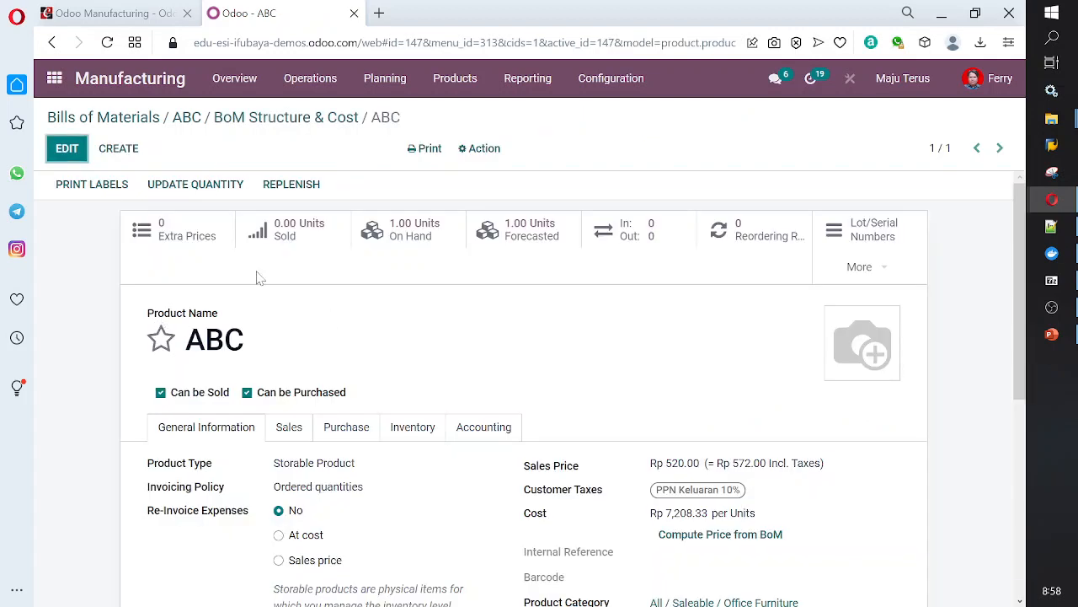
{"action": "left_click", "coordinate": [59, 149]}
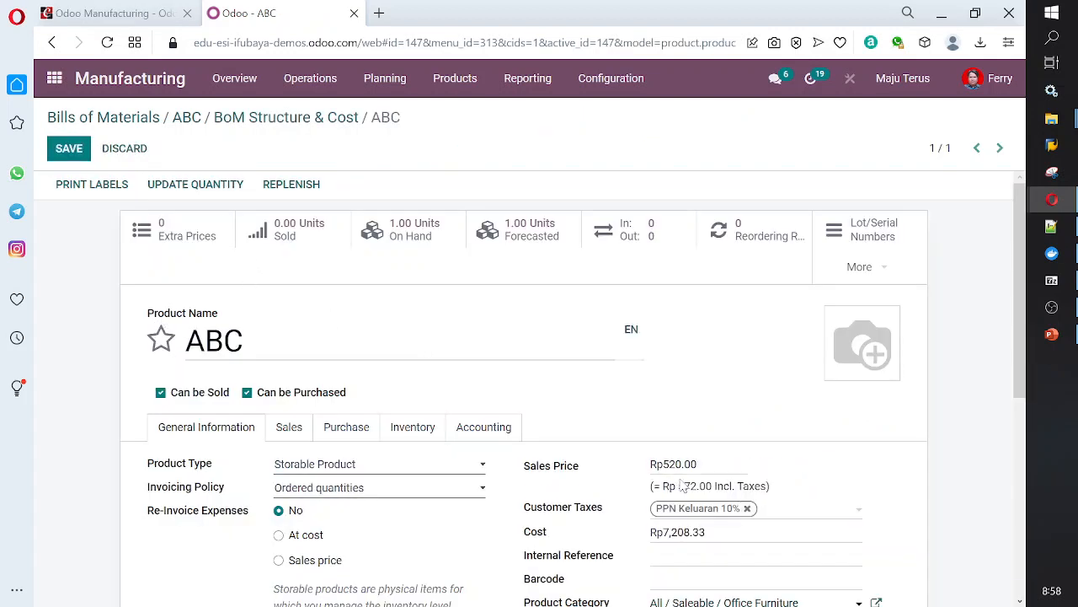
{"action": "left_click", "coordinate": [704, 531]}
{"action": "key", "text": "BackSpace"}
{"action": "type", "text": "4"}
{"action": "left_click", "coordinate": [61, 151]}
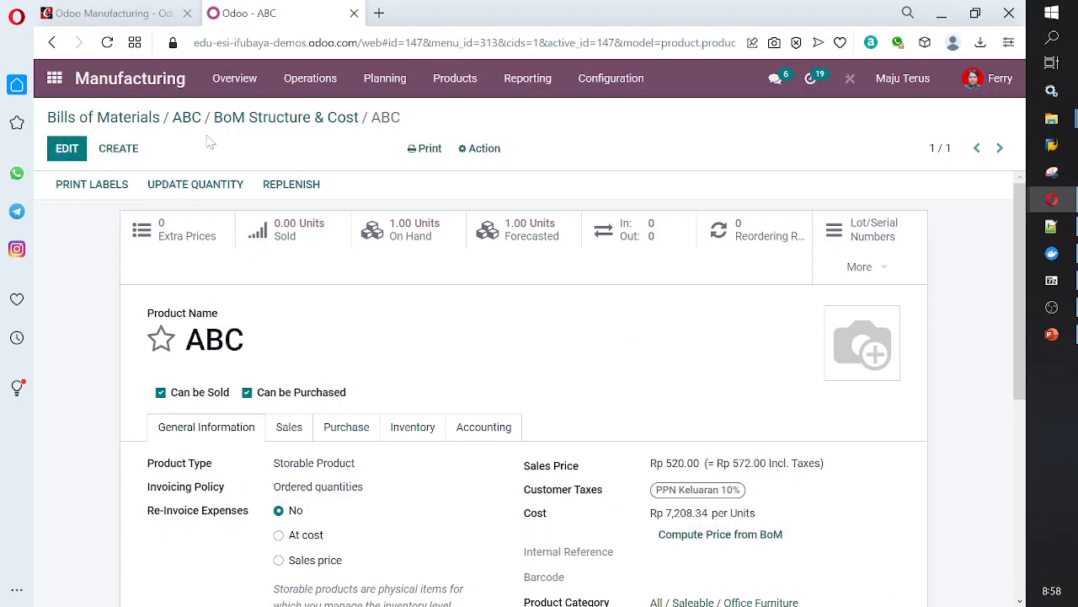
Return to the ABC bill of materials and check the refreshed costs in its structure and cost report.
{"action": "left_click", "coordinate": [186, 123]}
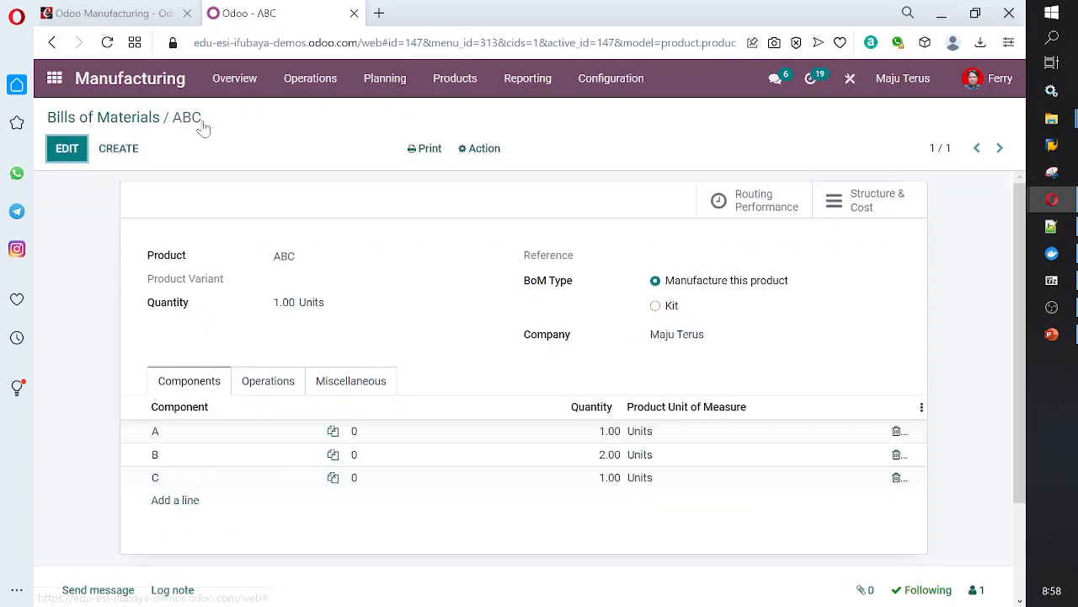
{"action": "left_click", "coordinate": [866, 217]}
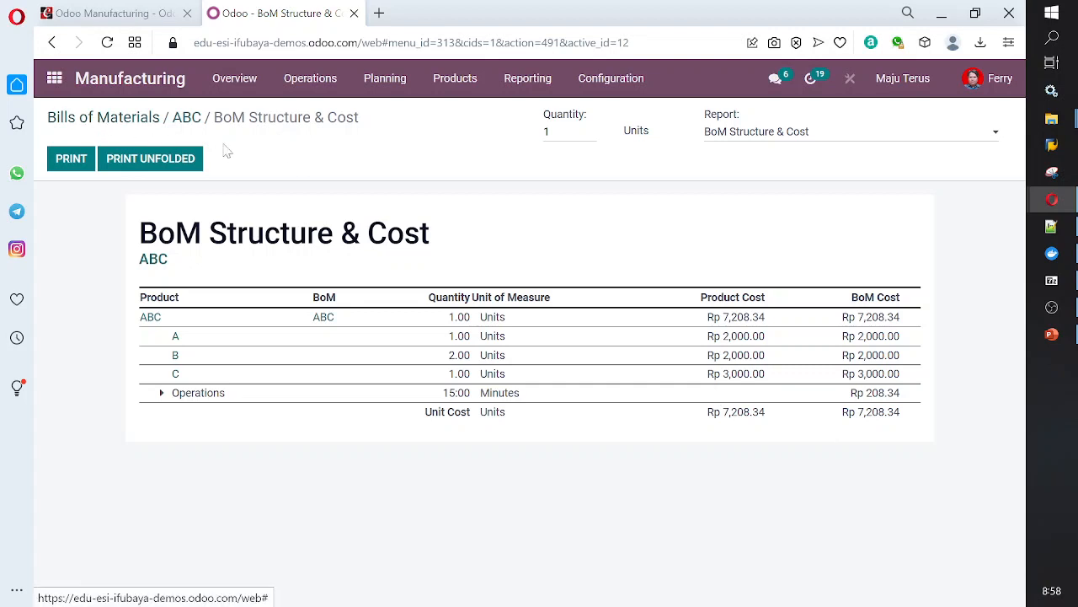
Open the work centers overview and search it for ABC.
{"action": "mouse_move", "coordinate": [666, 294]}
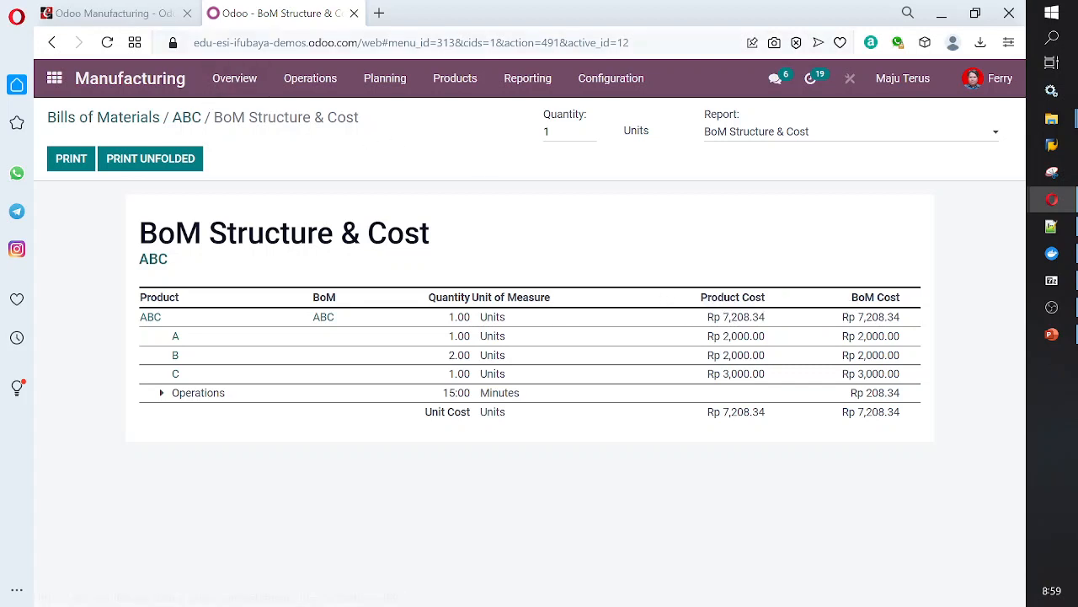
{"action": "left_click", "coordinate": [234, 78]}
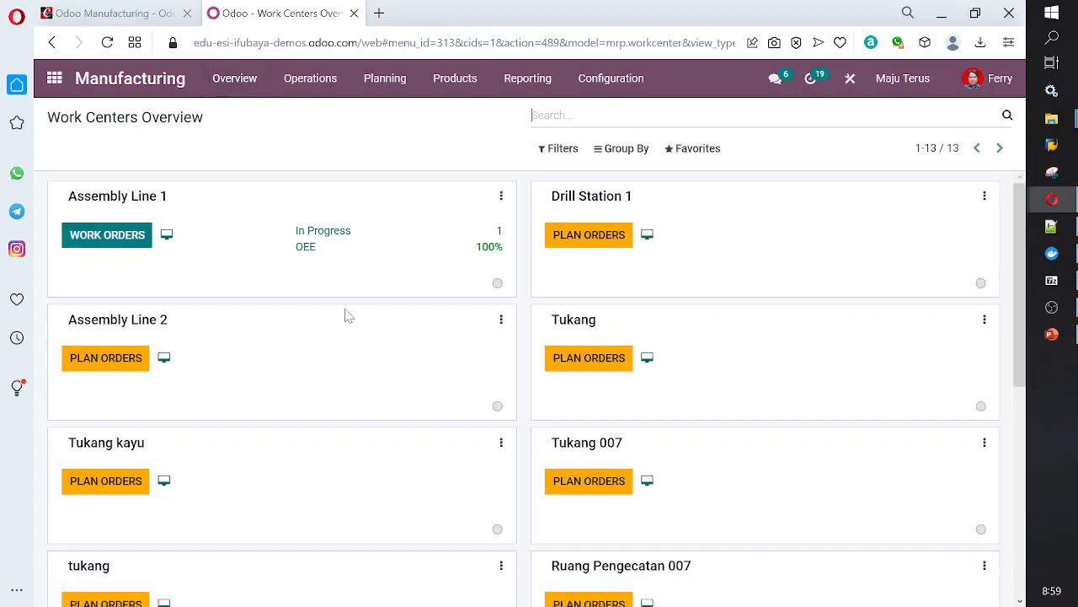
{"action": "scroll", "coordinate": [348, 316], "scroll_direction": "down", "scroll_amount": 5}
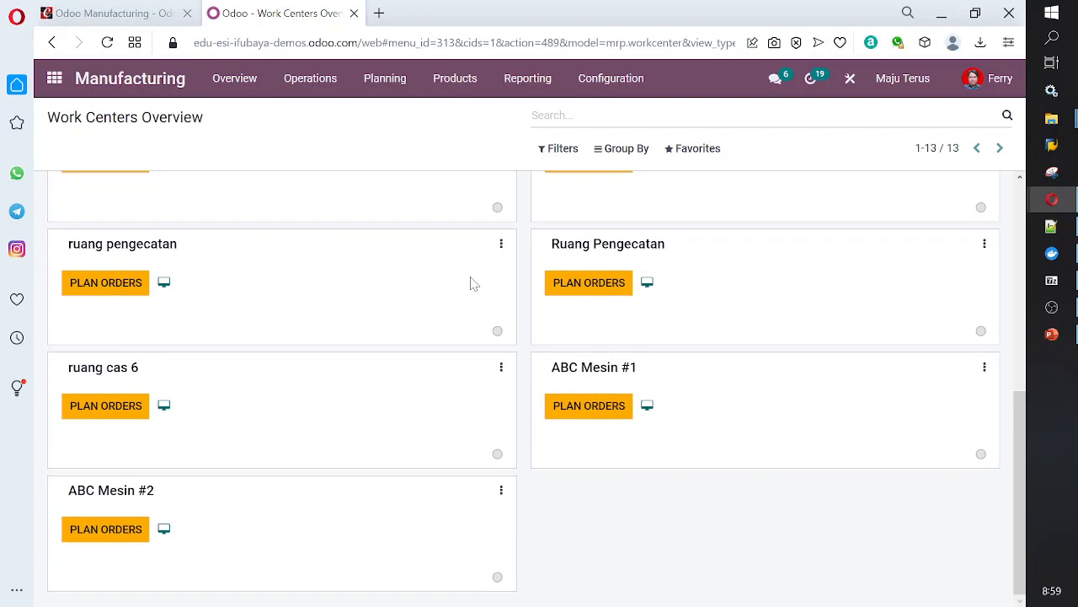
{"action": "type", "text": "ABC"}
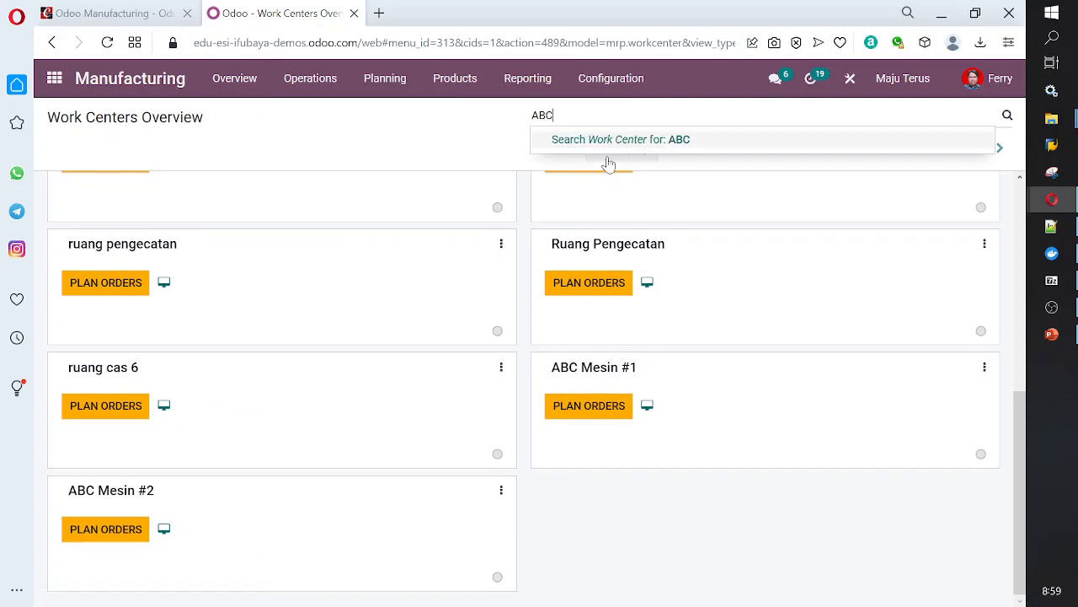
{"action": "key", "text": "Return"}
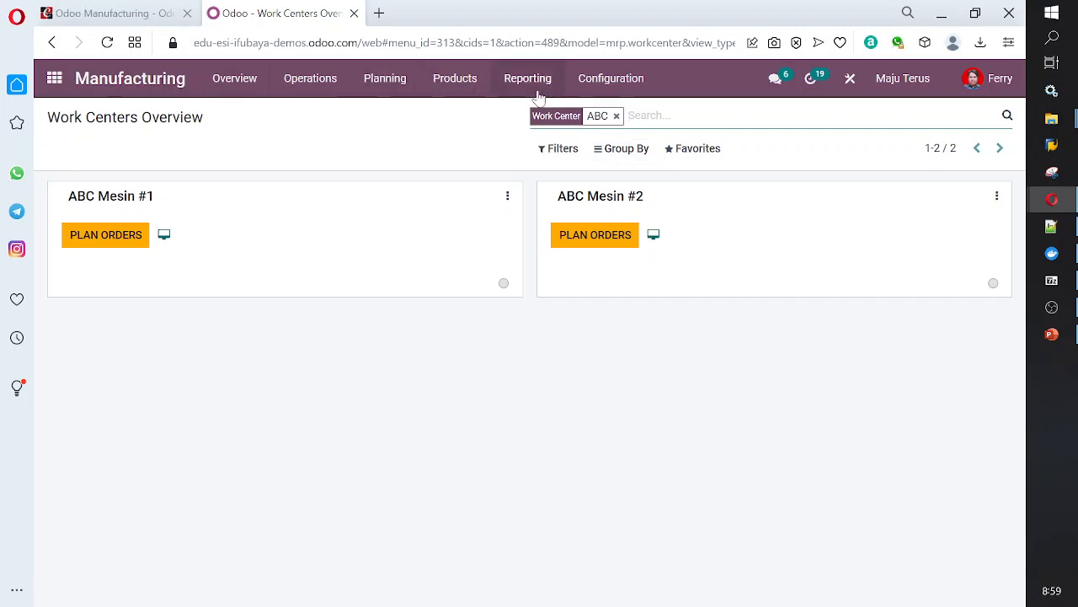
Find product ABC in the Manufacturing product list and open its reordering rules.
{"action": "left_click", "coordinate": [464, 84]}
{"action": "left_click", "coordinate": [459, 114]}
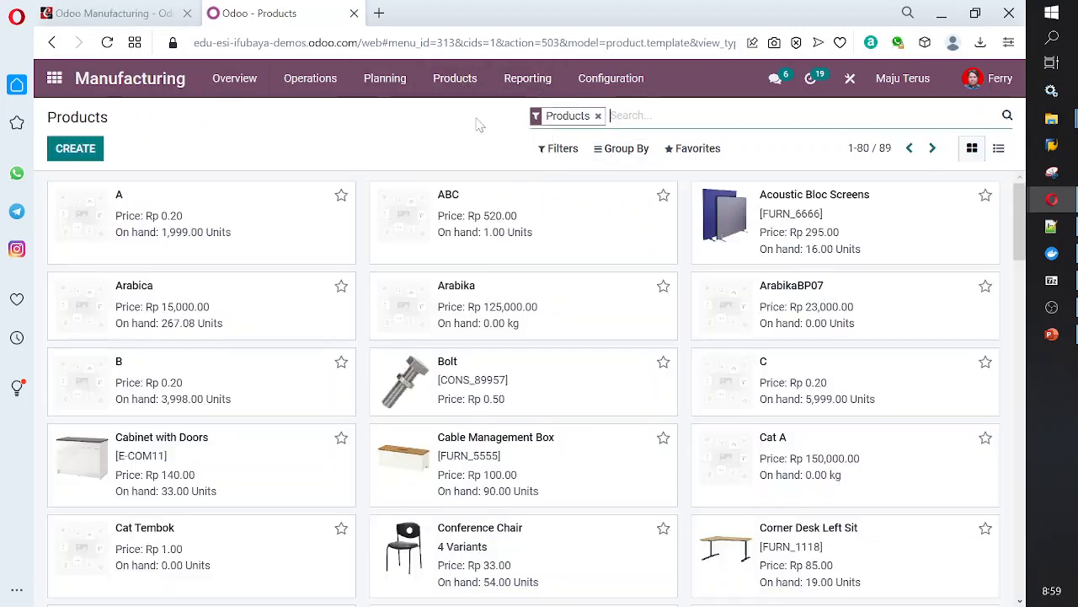
{"action": "type", "text": "ABC"}
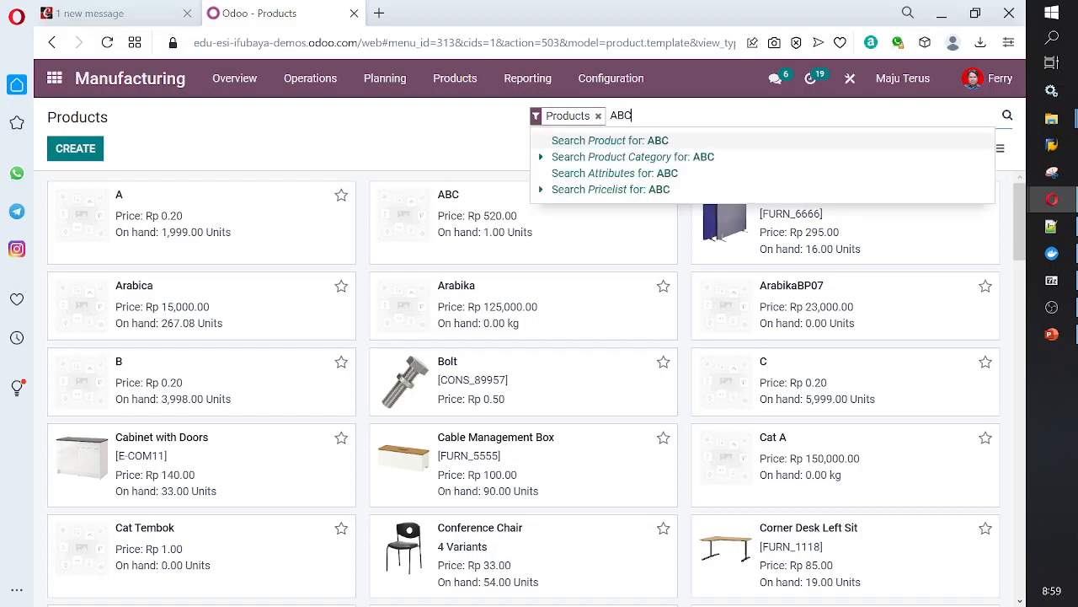
{"action": "key", "text": "Return"}
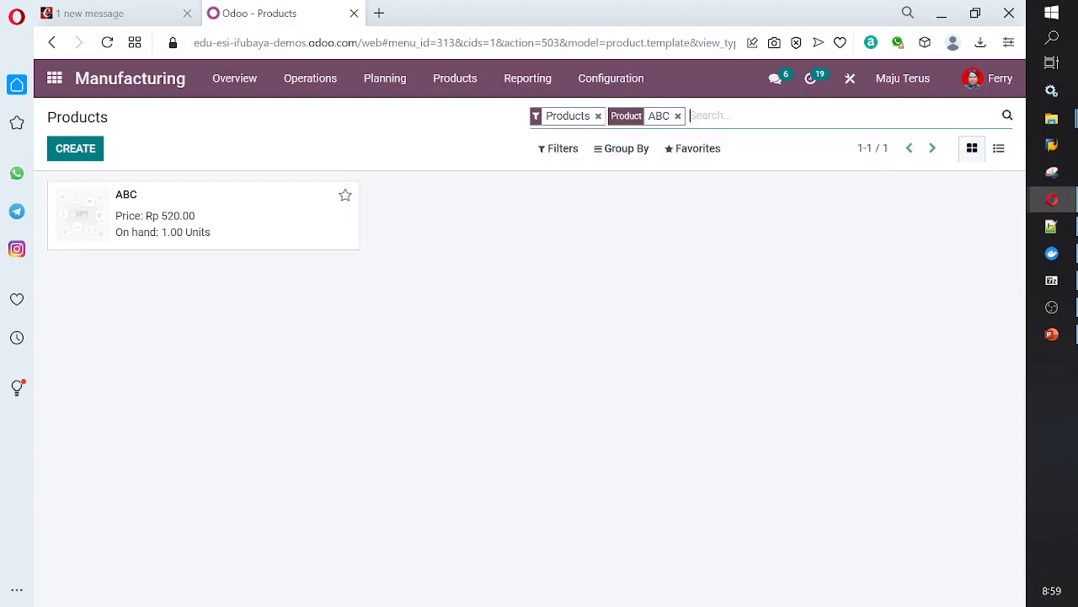
{"action": "double_click", "coordinate": [155, 216]}
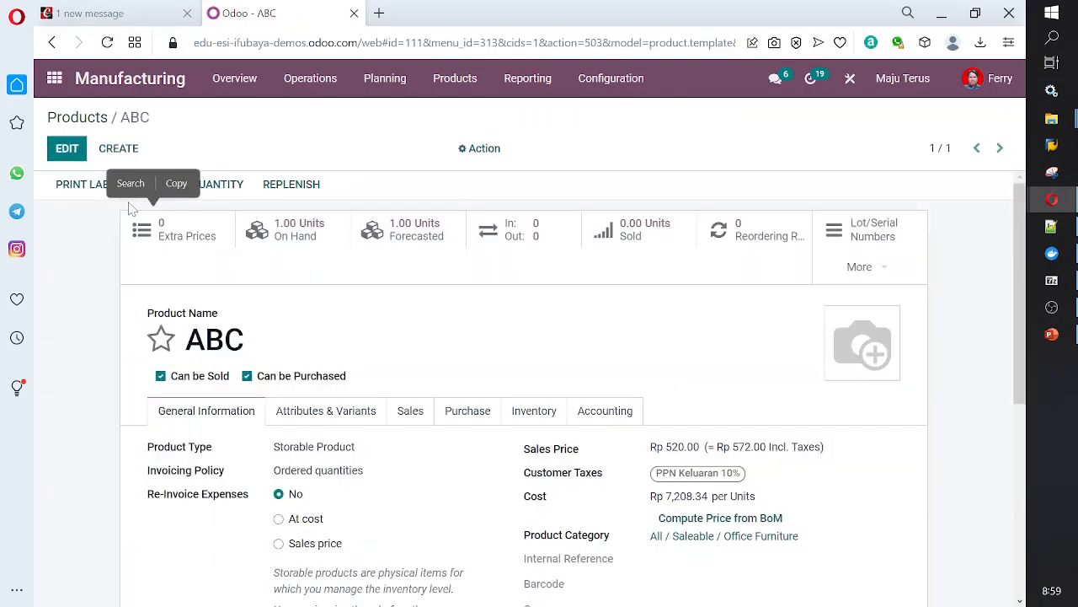
{"action": "left_click", "coordinate": [756, 250]}
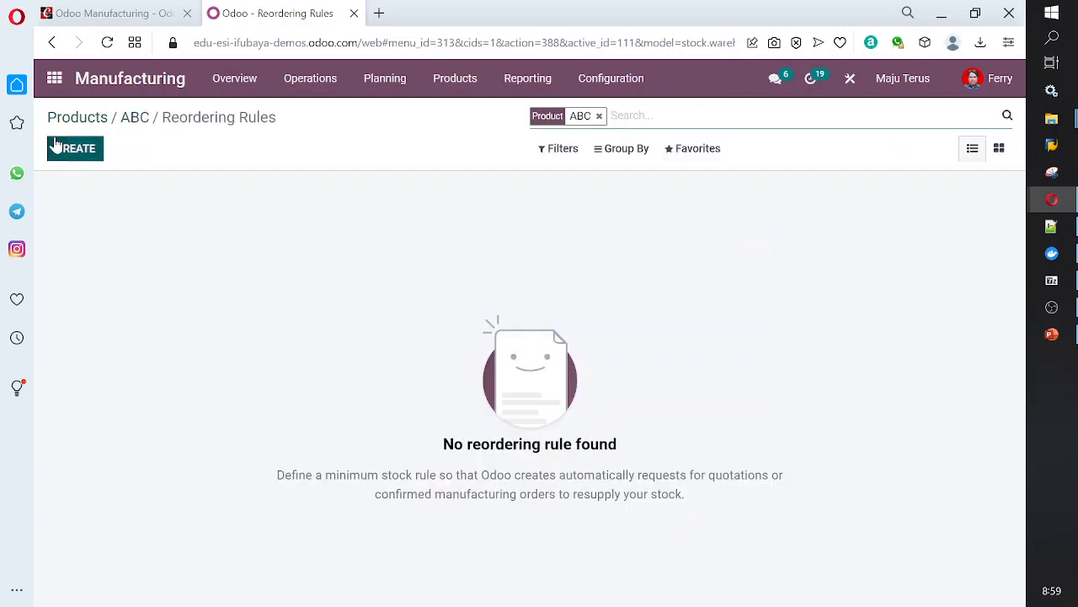
Create a reordering rule for ABC at MLG/Stock/Stock with minimum quantity 20, maximum quantity 50 and multiple quantity 10.
{"action": "left_click", "coordinate": [88, 148]}
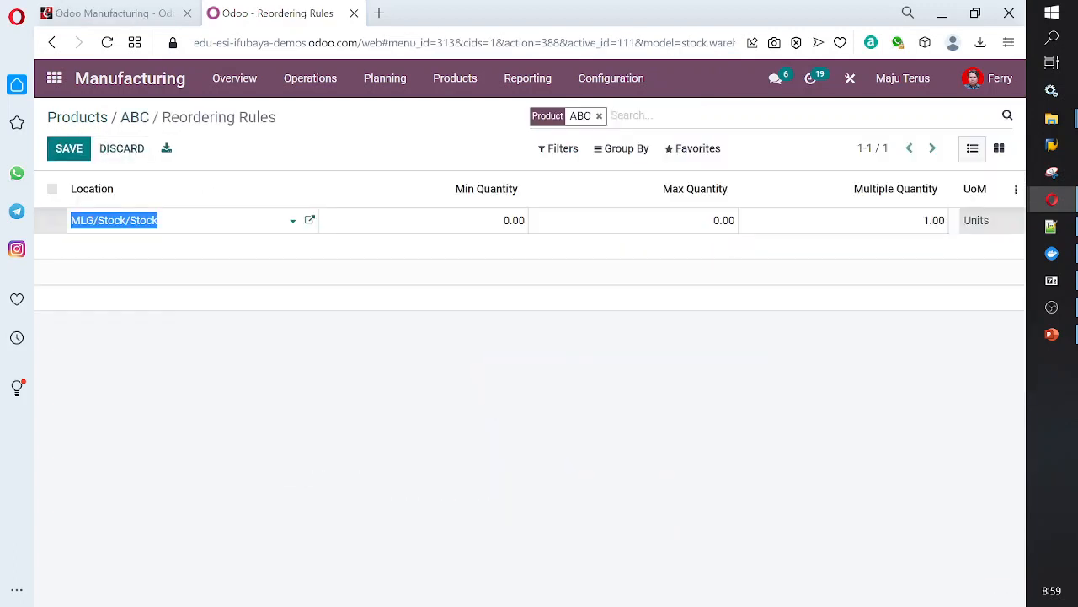
{"action": "double_click", "coordinate": [504, 221]}
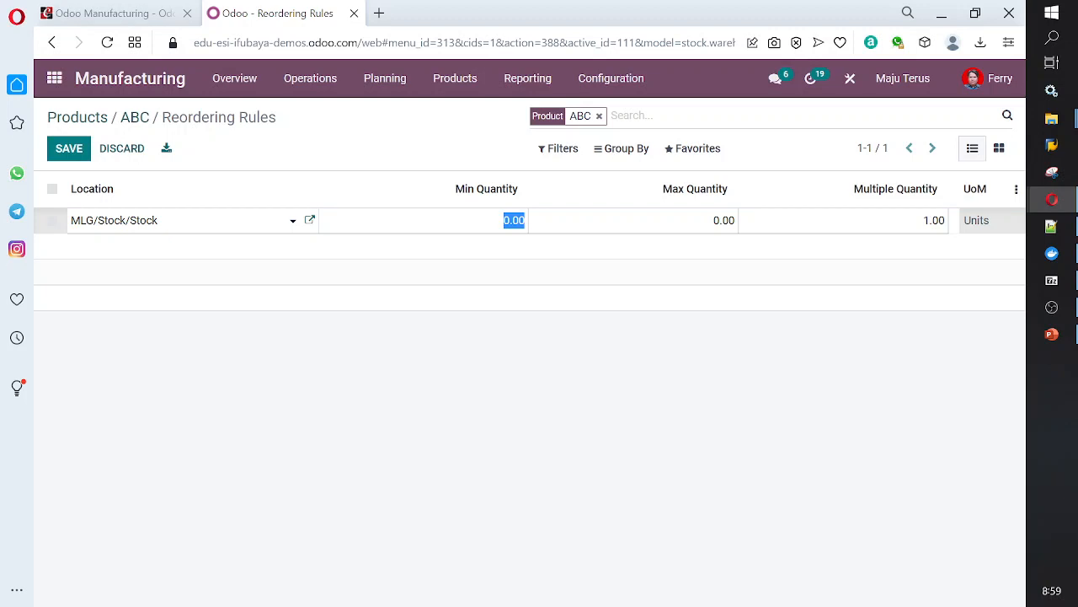
{"action": "type", "text": "20"}
{"action": "key", "text": "ctrl+a"}
{"action": "key", "text": "Tab"}
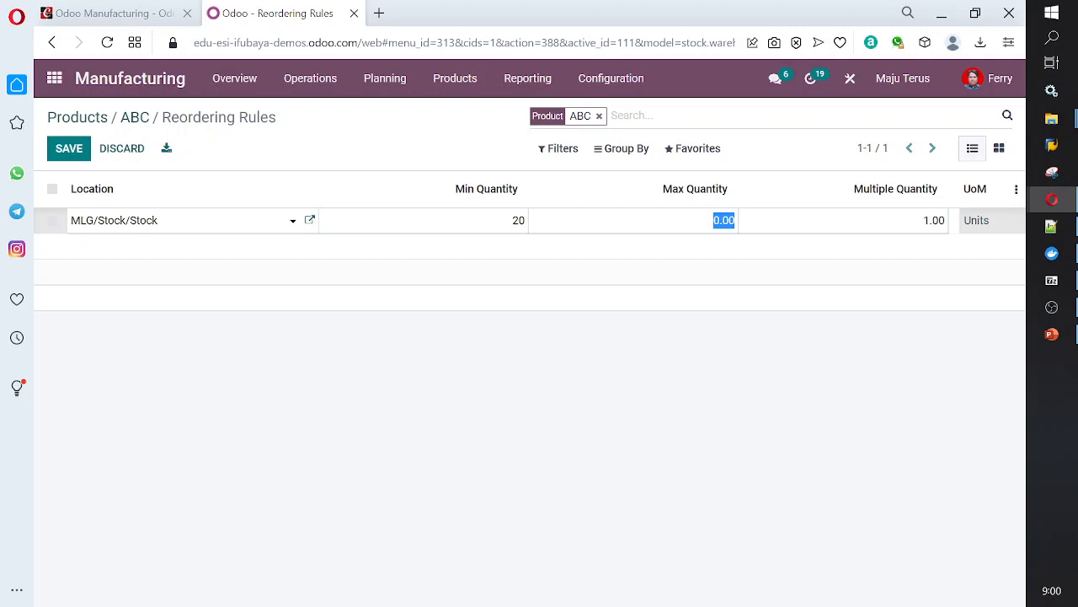
{"action": "type", "text": "50"}
{"action": "key", "text": "Return"}
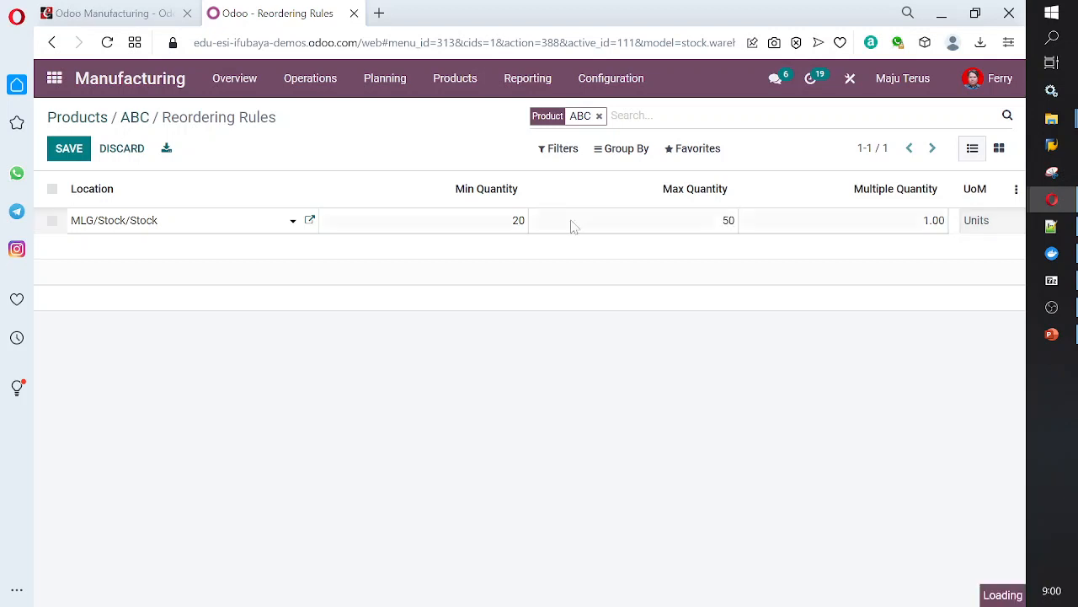
{"action": "left_click", "coordinate": [598, 232]}
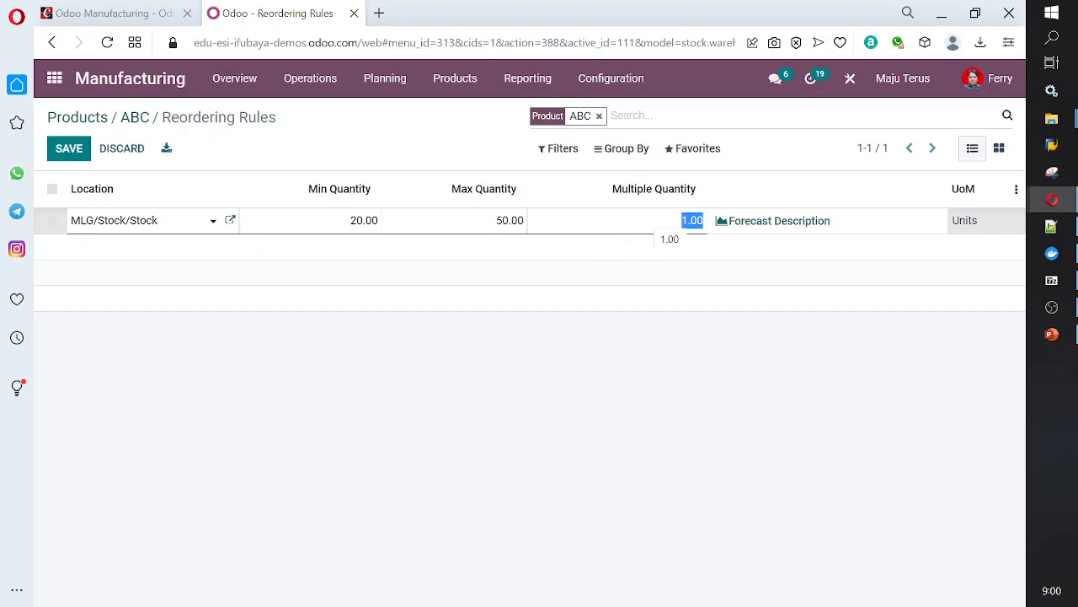
{"action": "type", "text": "10"}
{"action": "key", "text": "Return"}
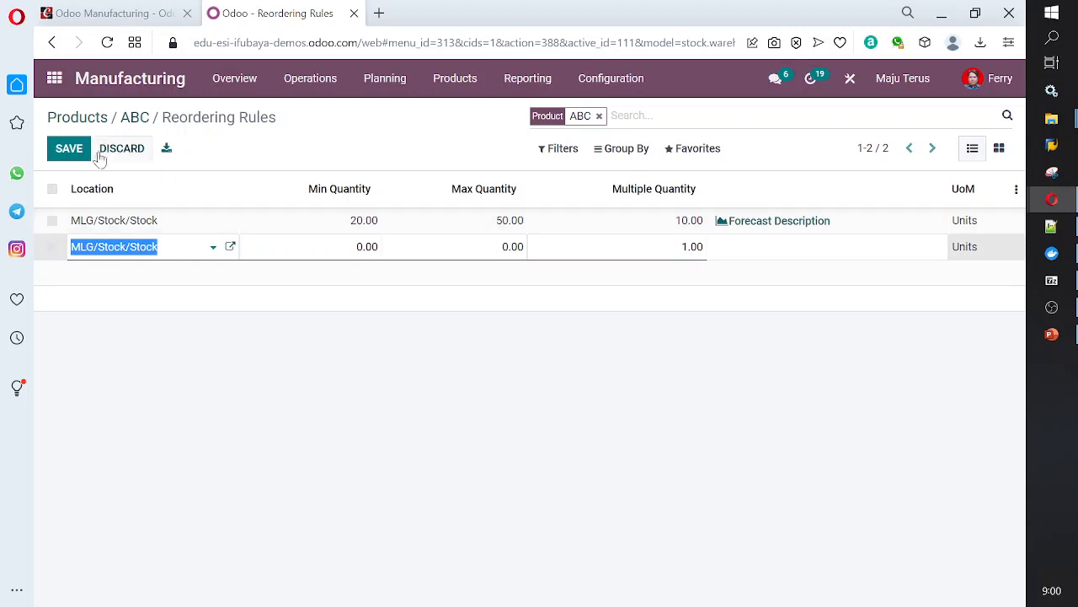
Try to save the extra blank MLG/Stock/Stock rule line, dismiss the error and discard that line.
{"action": "left_click", "coordinate": [69, 149]}
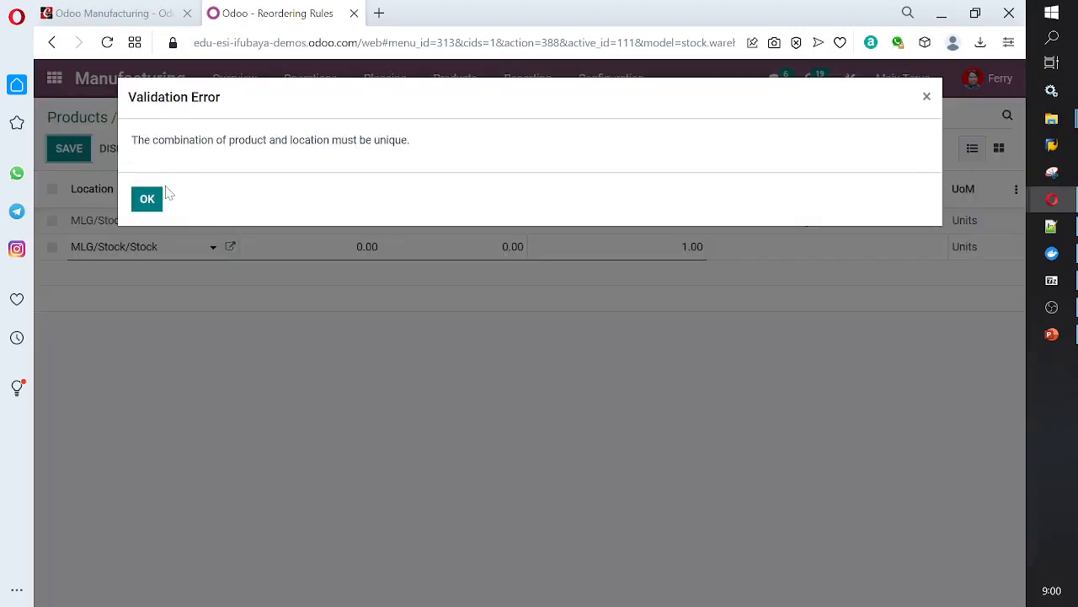
{"action": "left_click", "coordinate": [149, 199]}
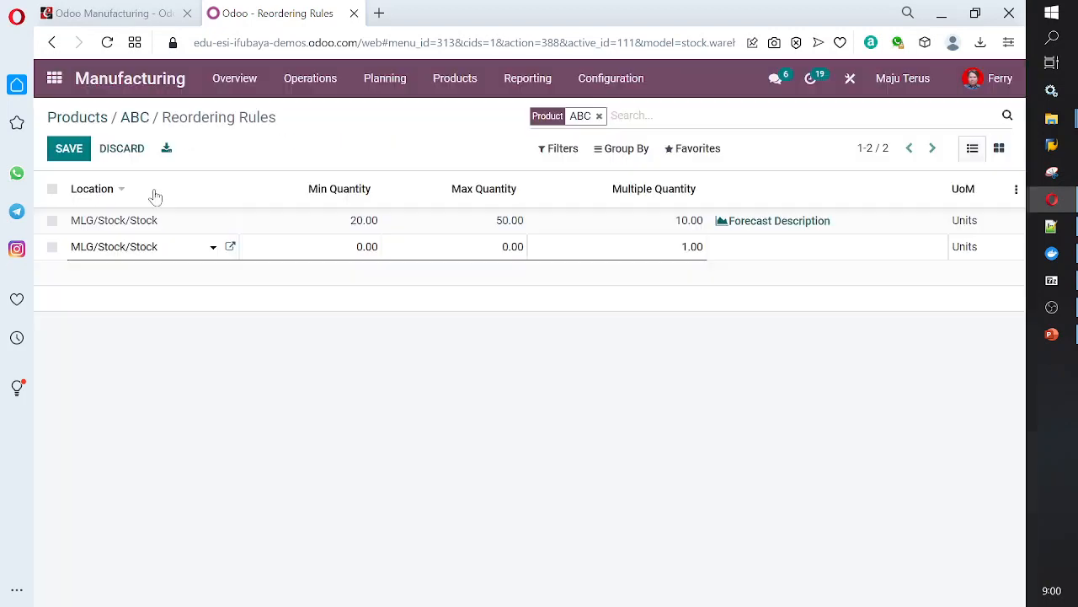
{"action": "left_click", "coordinate": [190, 249]}
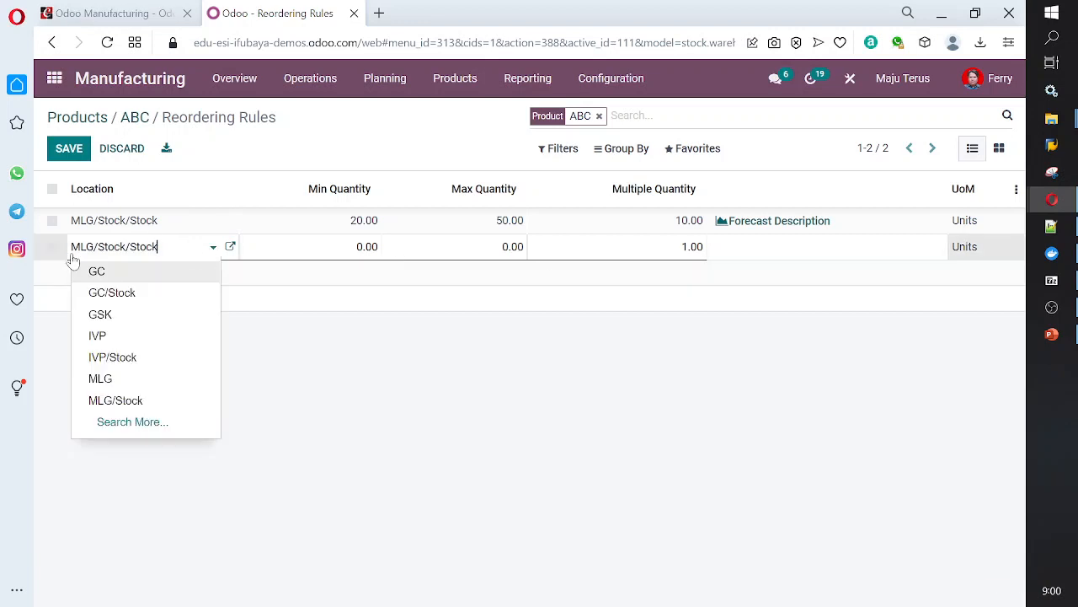
{"action": "left_click", "coordinate": [145, 221]}
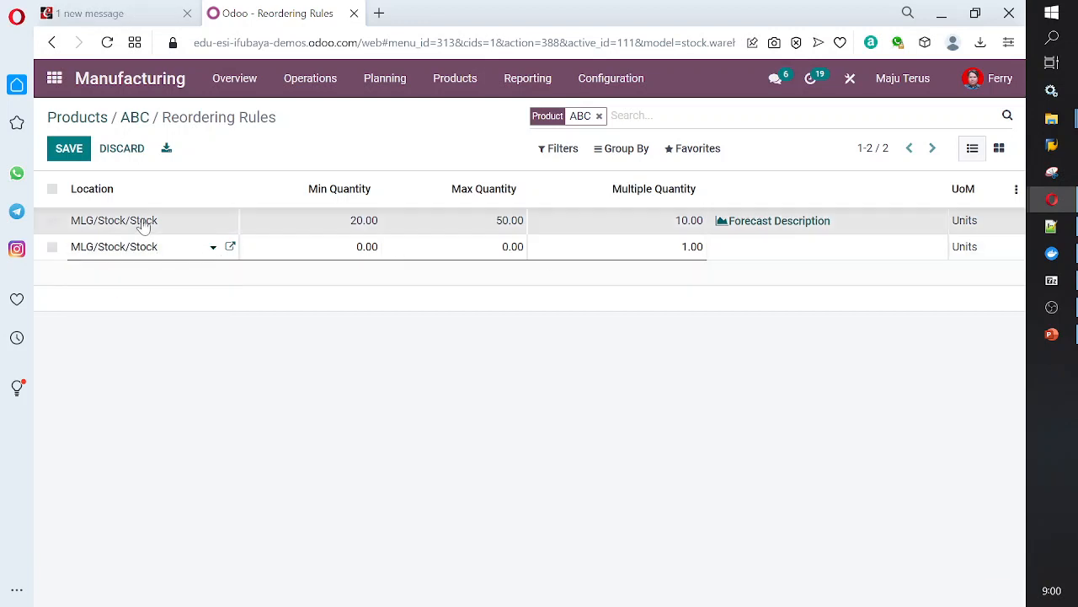
{"action": "left_click", "coordinate": [67, 159]}
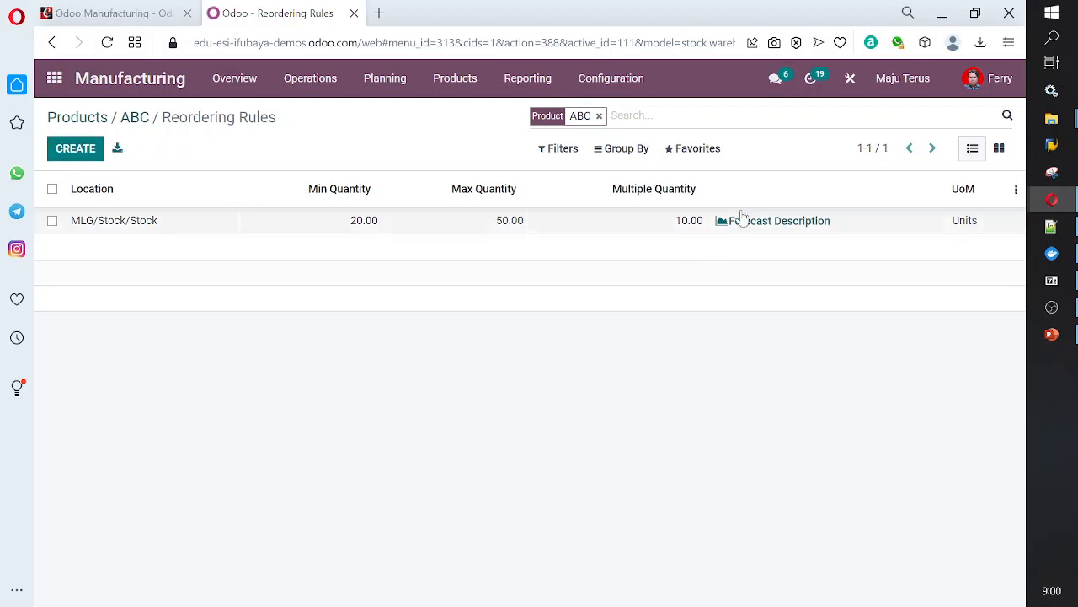
Review the replenishment information for ABC's reordering rule, including lead times and forecasted date, and close it.
{"action": "left_click", "coordinate": [809, 230]}
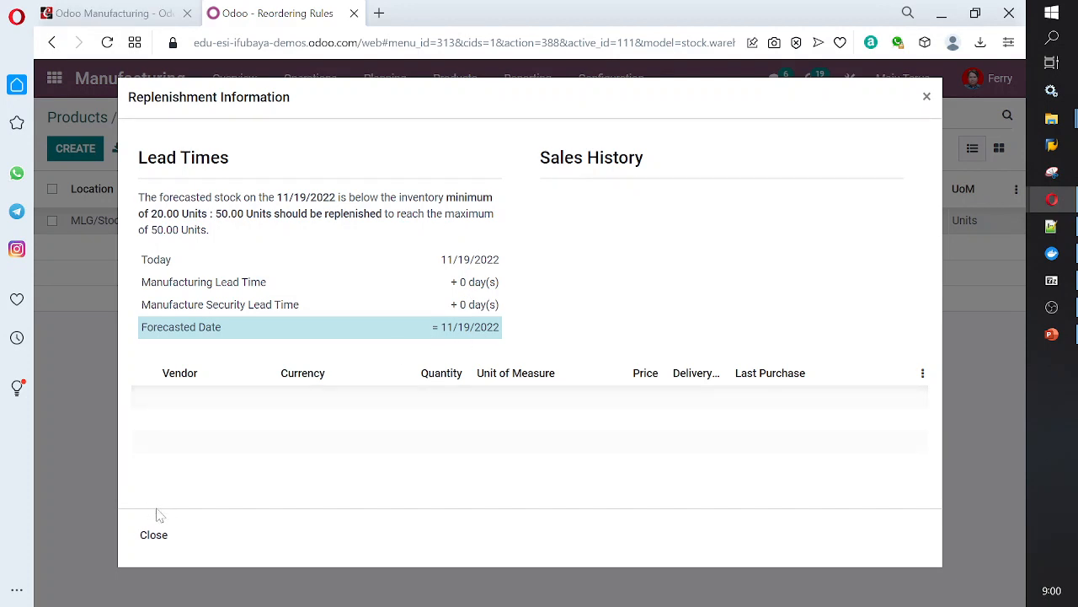
{"action": "right_click", "coordinate": [340, 341]}
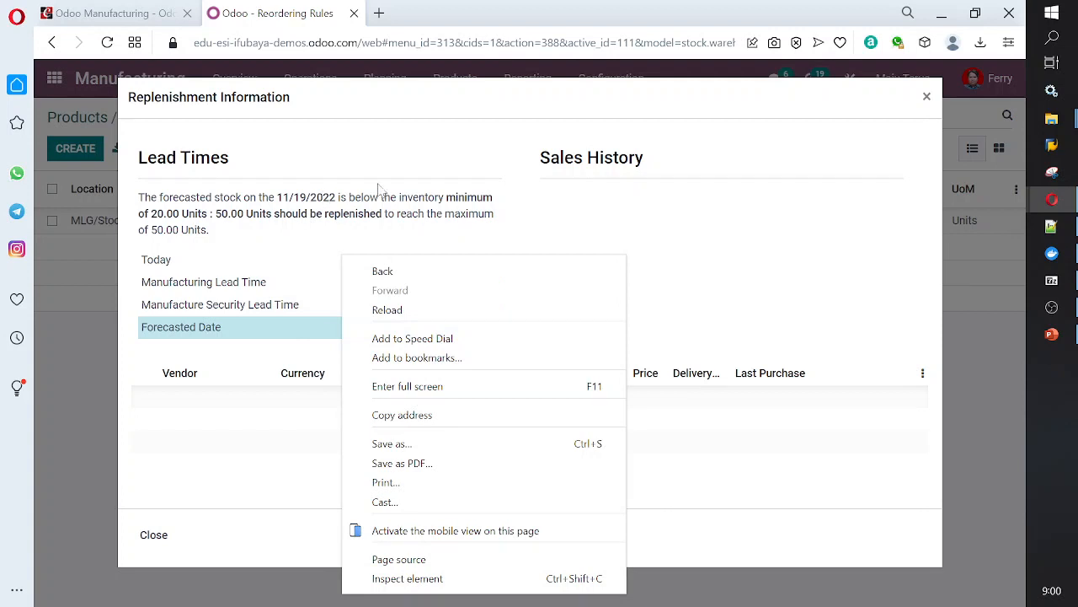
{"action": "left_click", "coordinate": [140, 214]}
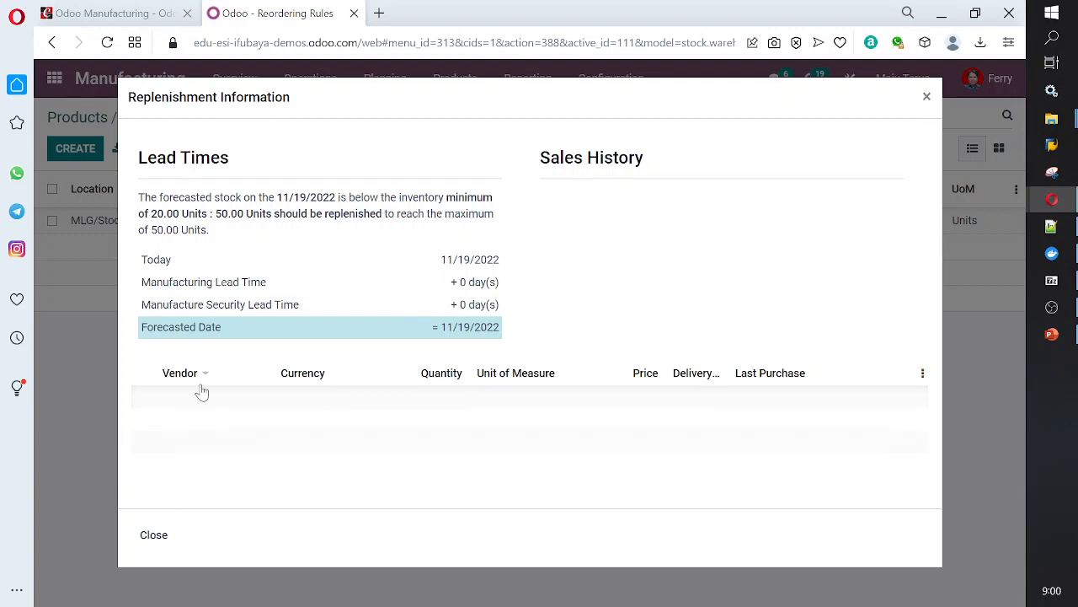
{"action": "left_click", "coordinate": [153, 535]}
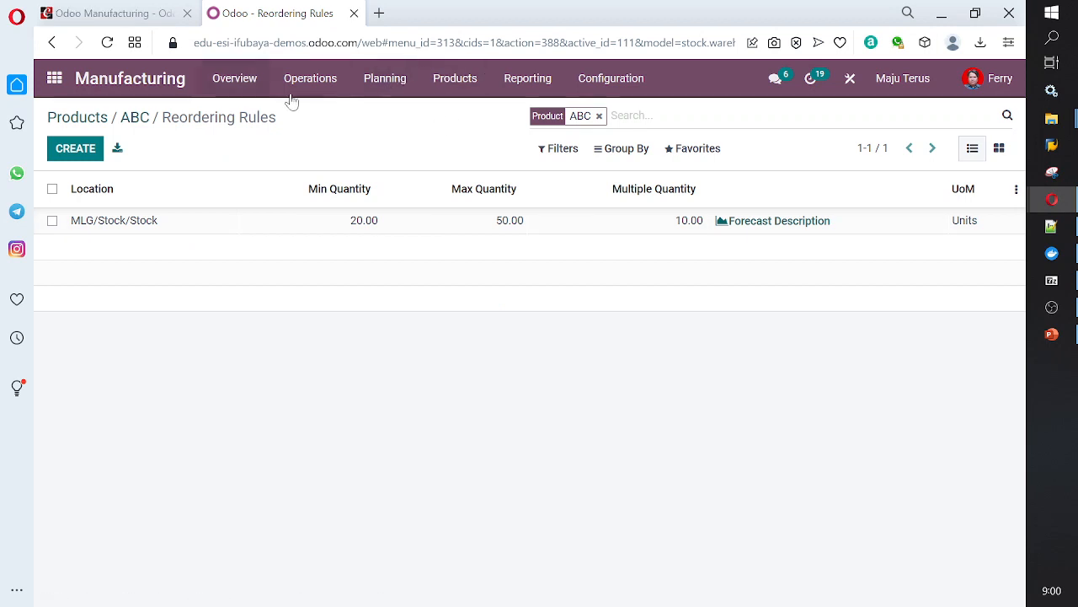
Switch to the Inventory app and run the procurement scheduler.
{"action": "left_click", "coordinate": [55, 81]}
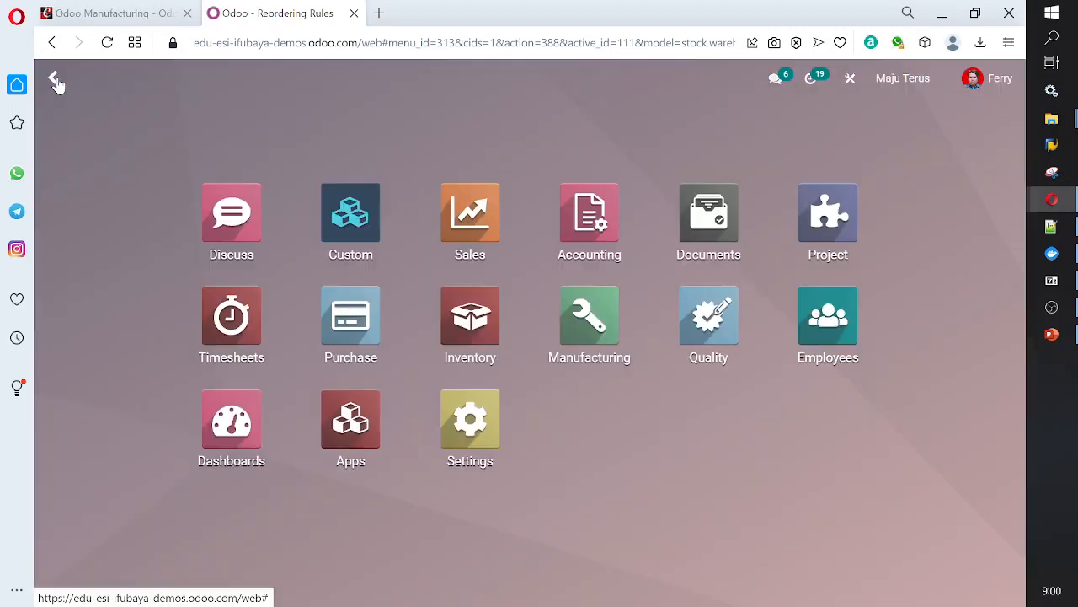
{"action": "left_click", "coordinate": [497, 335]}
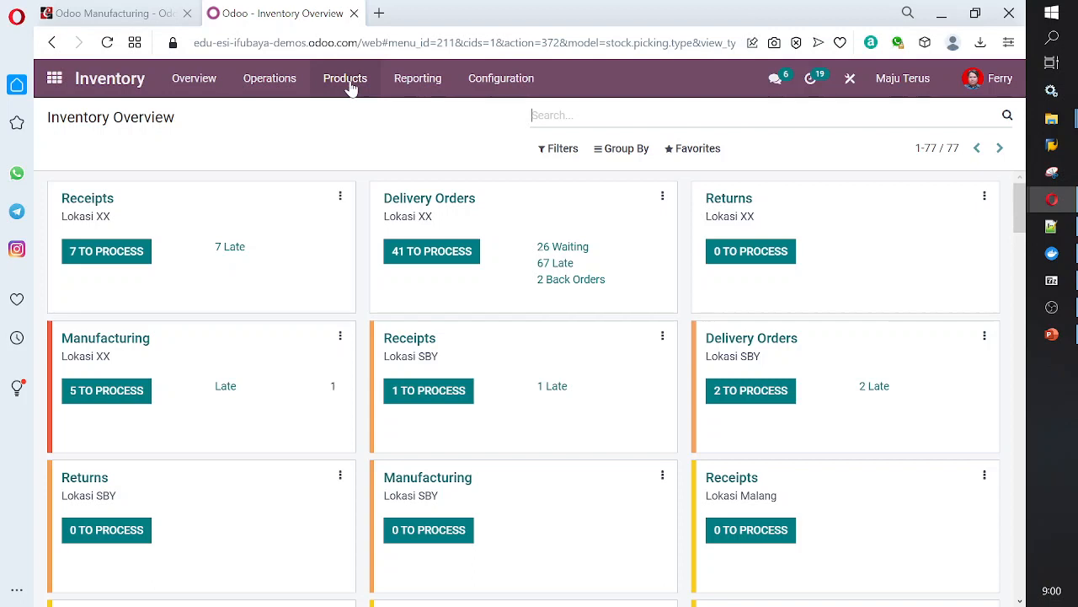
{"action": "left_click", "coordinate": [285, 82]}
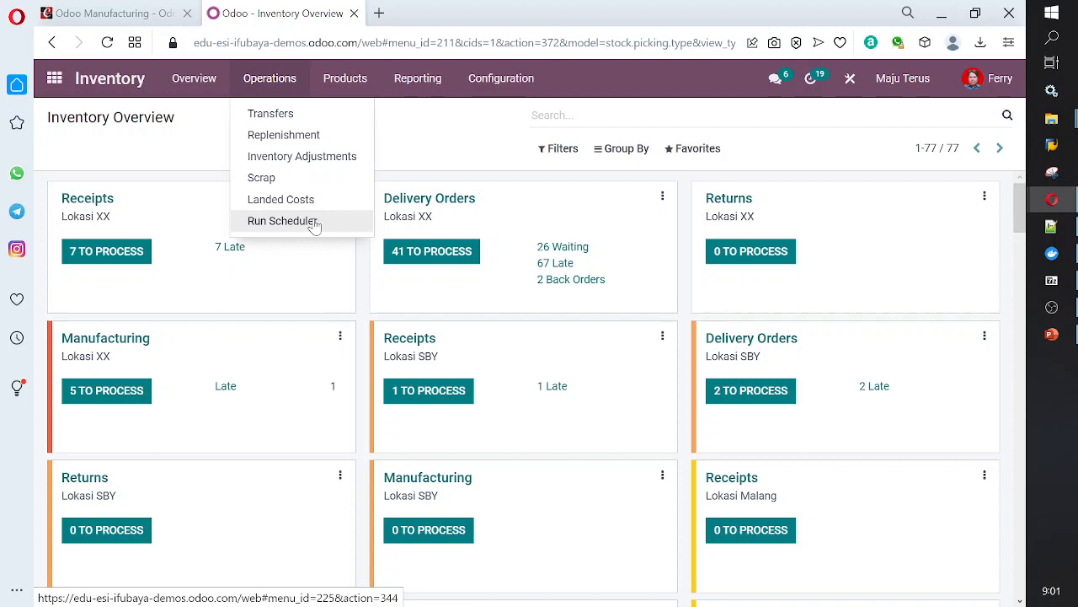
{"action": "left_click", "coordinate": [314, 224]}
{"action": "left_click", "coordinate": [178, 217]}
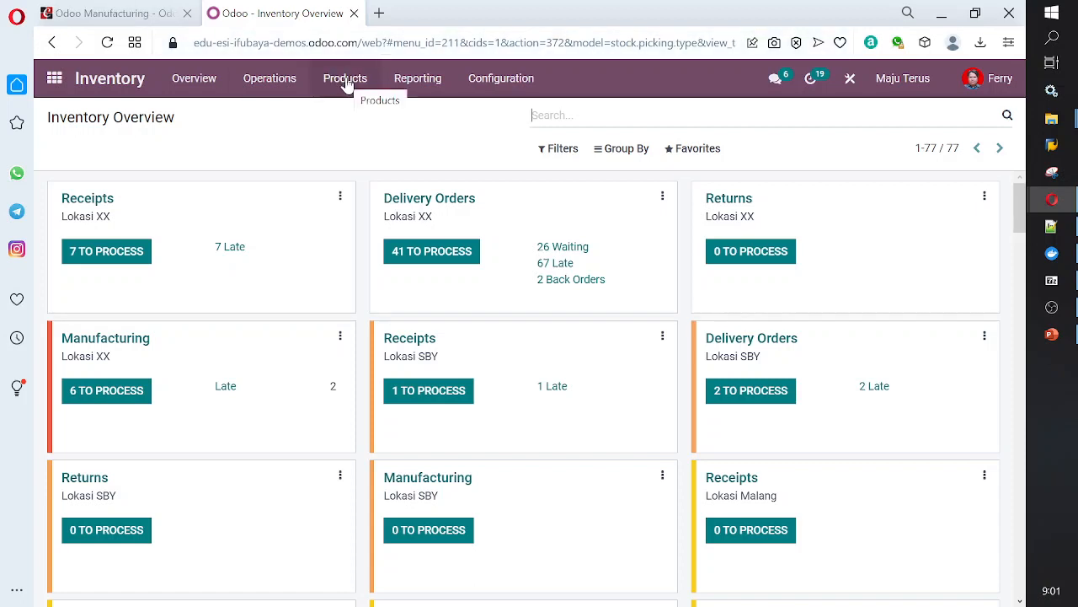
Open the replenishment list, clear its default filters and search for the ABC reordering rule.
{"action": "left_click", "coordinate": [282, 82]}
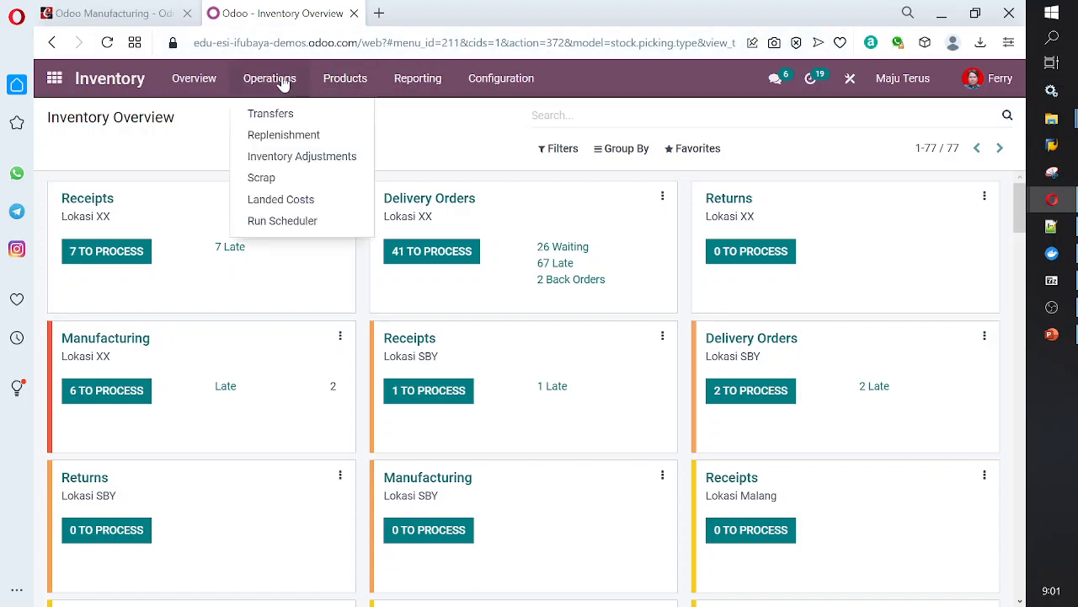
{"action": "left_click", "coordinate": [283, 135]}
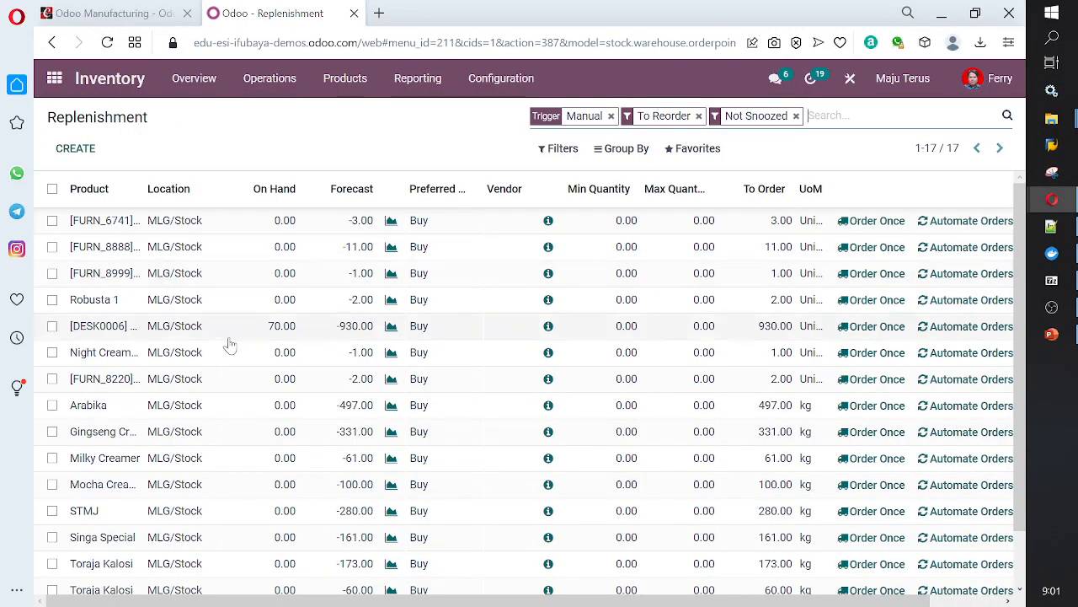
{"action": "scroll", "coordinate": [211, 362], "scroll_direction": "down", "scroll_amount": 2}
{"action": "scroll", "coordinate": [211, 369], "scroll_direction": "up", "scroll_amount": 2}
{"action": "left_click", "coordinate": [796, 117]}
{"action": "key", "text": "BackSpace"}
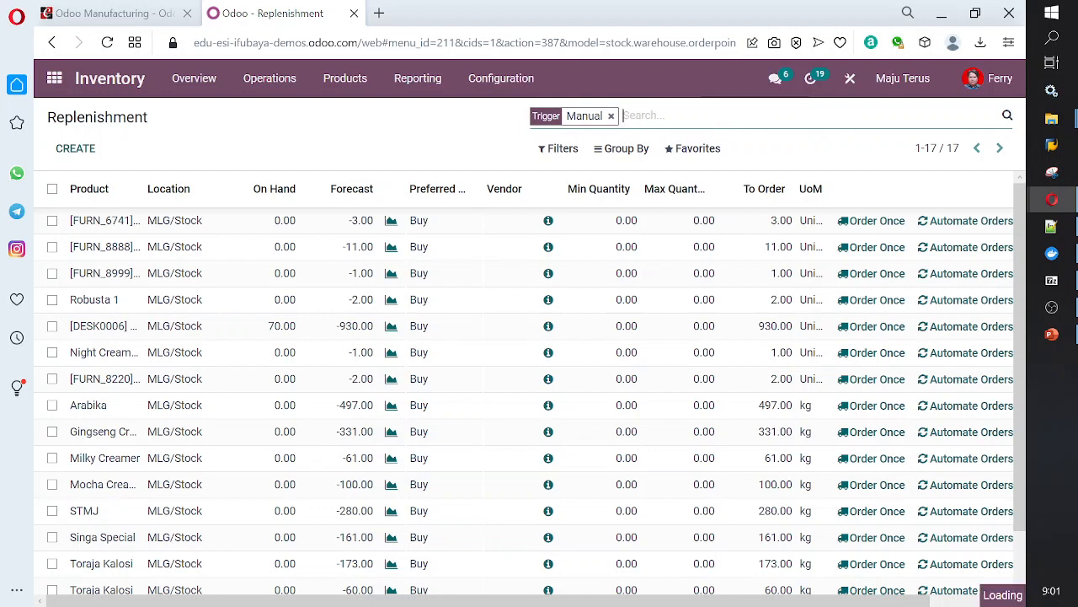
{"action": "key", "text": "BackSpace"}
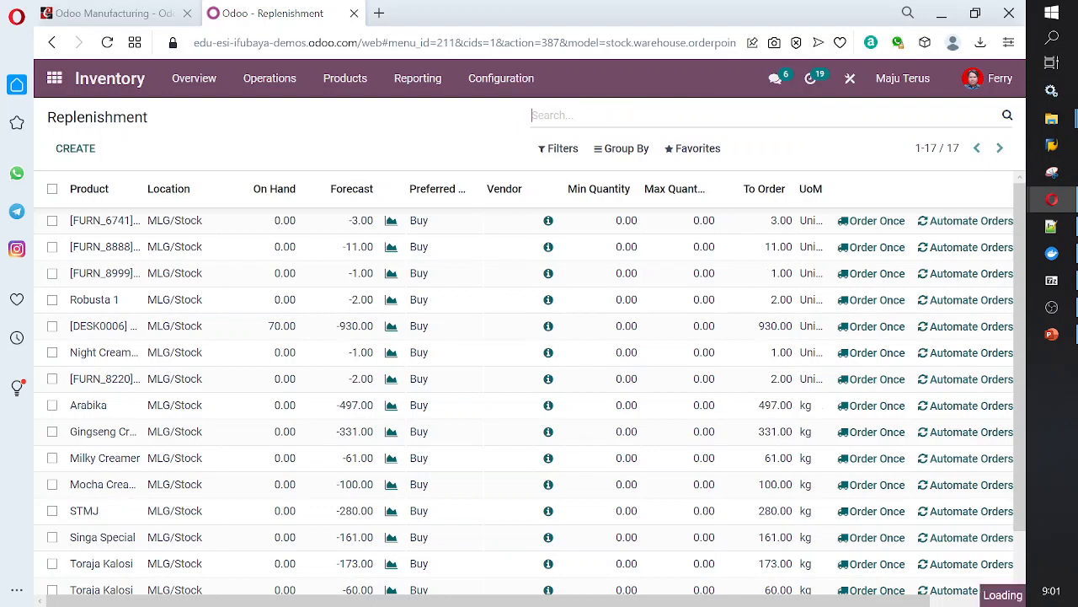
{"action": "type", "text": "ABC"}
{"action": "key", "text": "Return"}
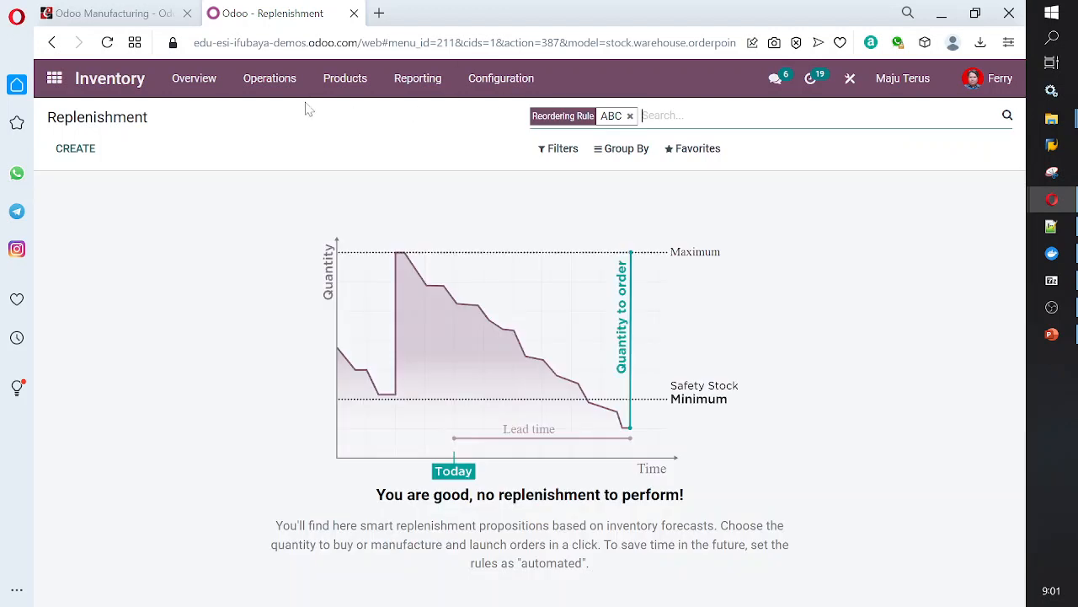
Switch to the Manufacturing app and search the work centers overview for abc.
{"action": "left_click", "coordinate": [267, 79]}
{"action": "mouse_move", "coordinate": [350, 85]}
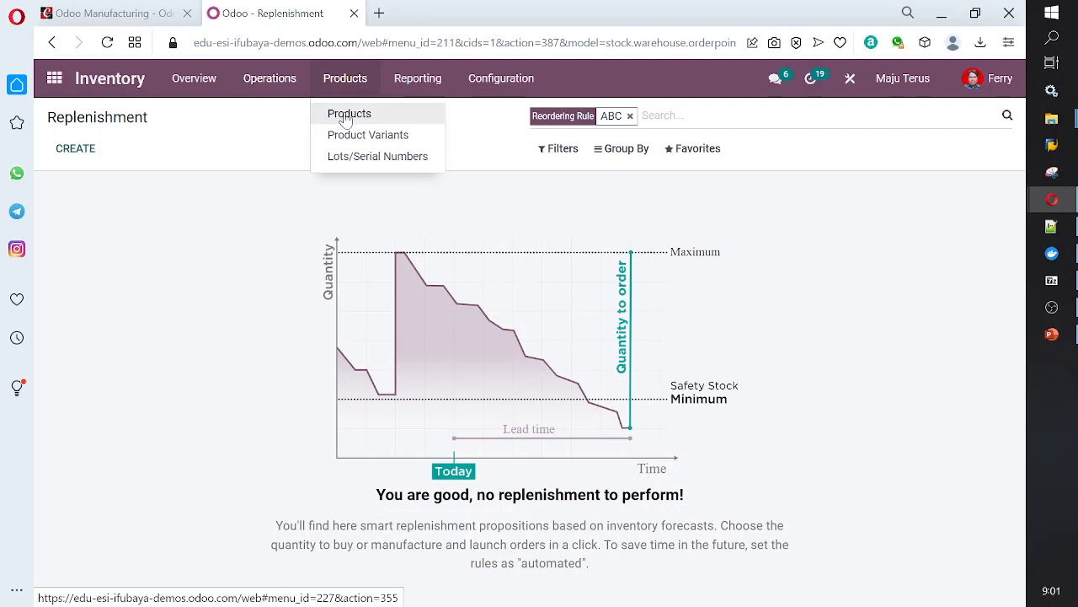
{"action": "left_click", "coordinate": [52, 79]}
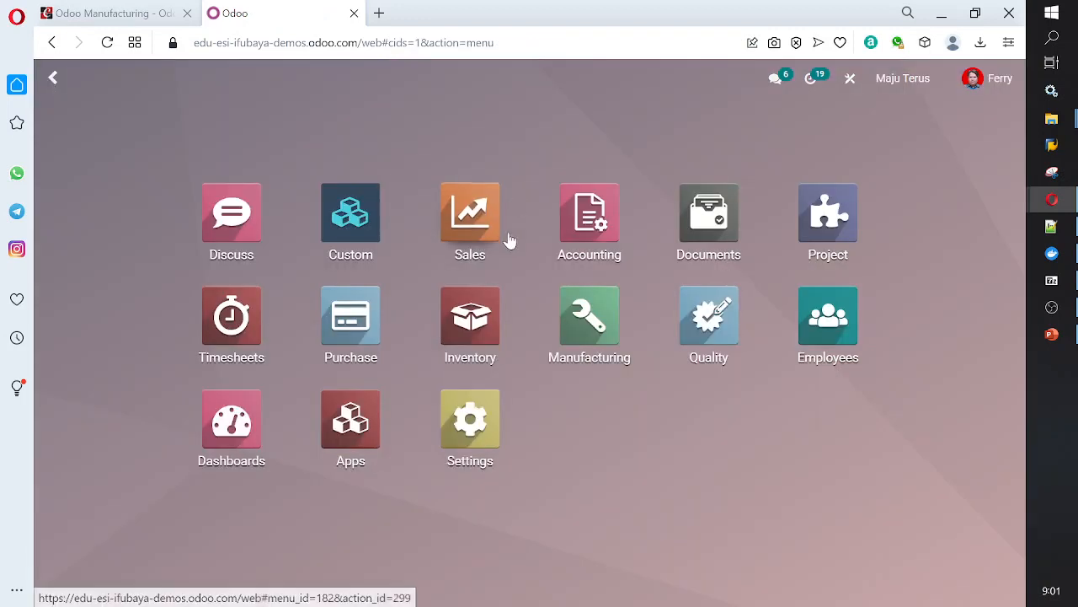
{"action": "left_click", "coordinate": [597, 319]}
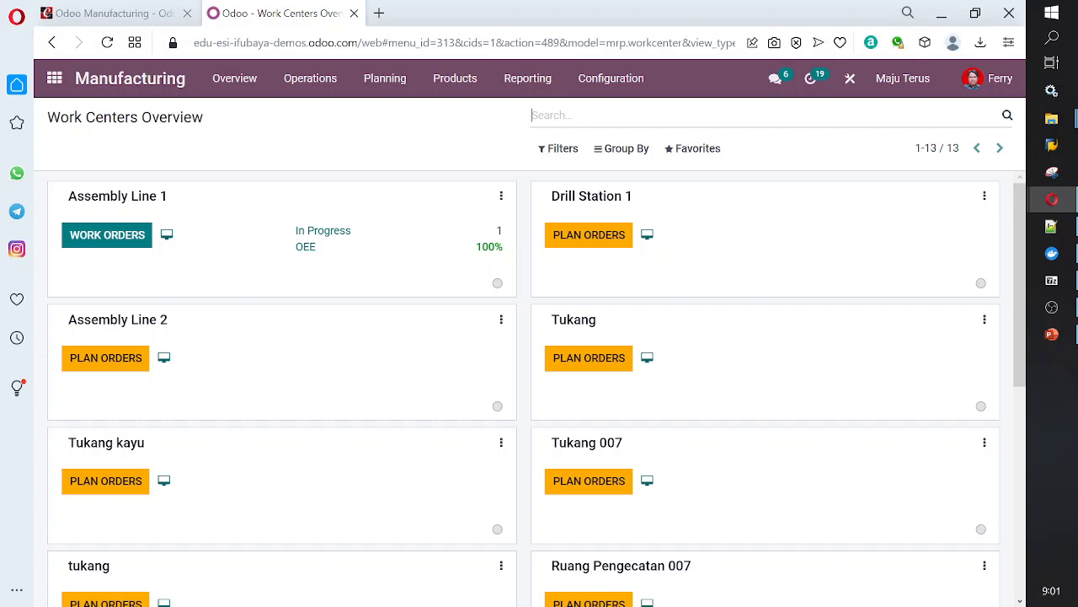
{"action": "type", "text": "abc"}
{"action": "key", "text": "Return"}
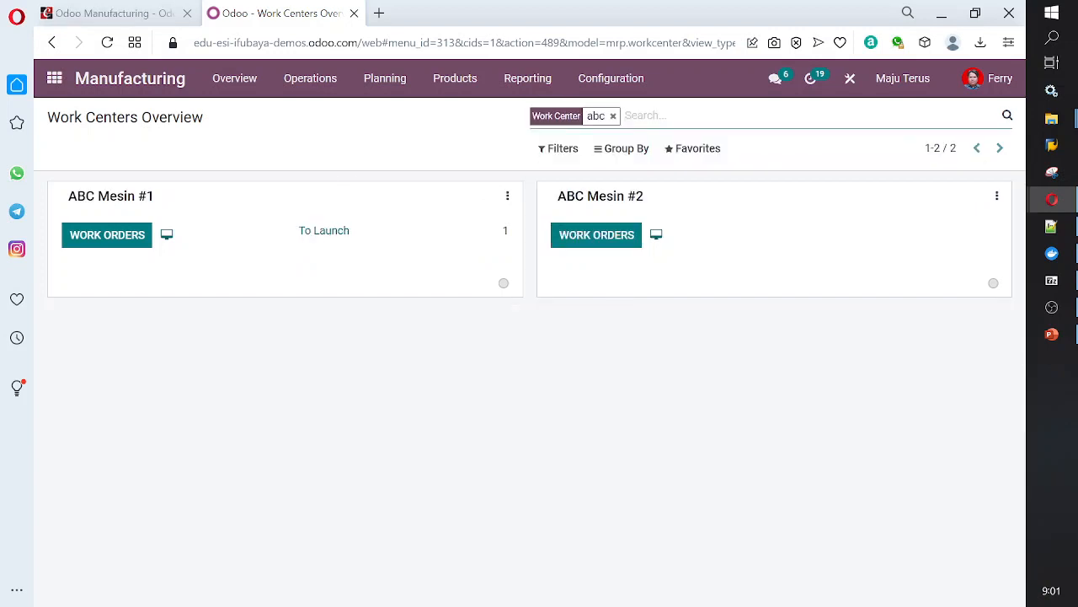
List the manufacturing orders, widen the Source column and open the ABC order generated by the reordering rule.
{"action": "left_click", "coordinate": [312, 80]}
{"action": "left_click", "coordinate": [329, 116]}
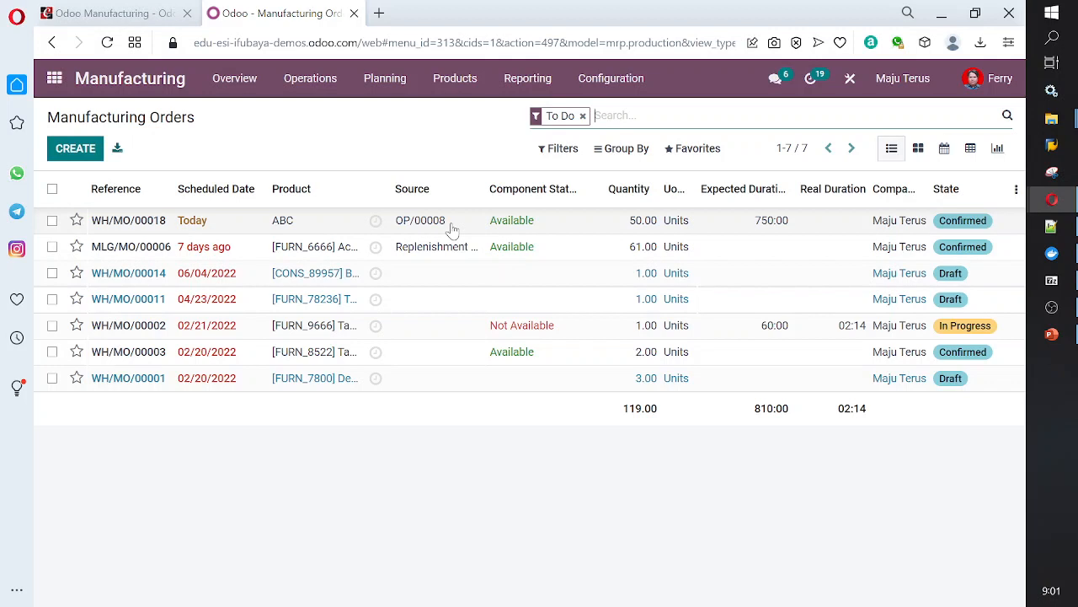
{"action": "left_click_drag", "start_coordinate": [483, 186], "coordinate": [552, 185]}
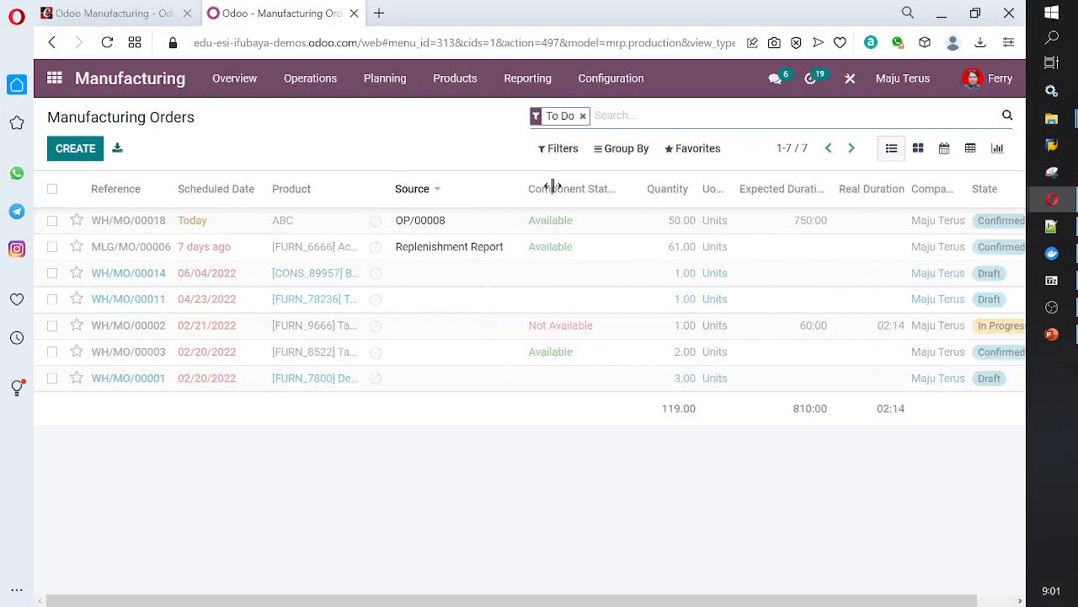
{"action": "left_click", "coordinate": [516, 224]}
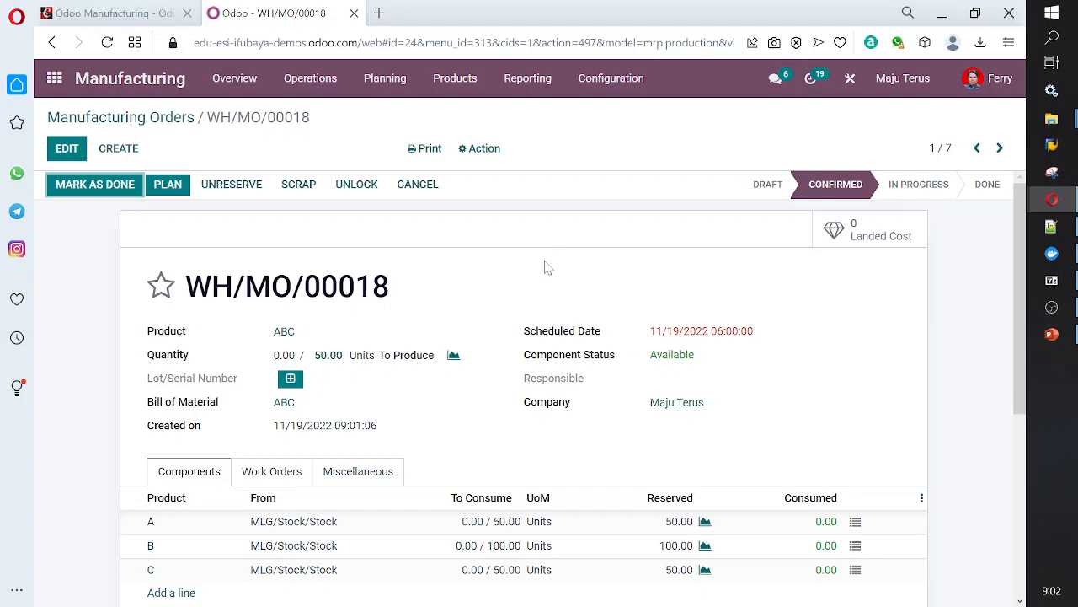
Review the component reservations and the work orders of the ABC manufacturing order.
{"action": "scroll", "coordinate": [547, 268], "scroll_direction": "down", "scroll_amount": 1}
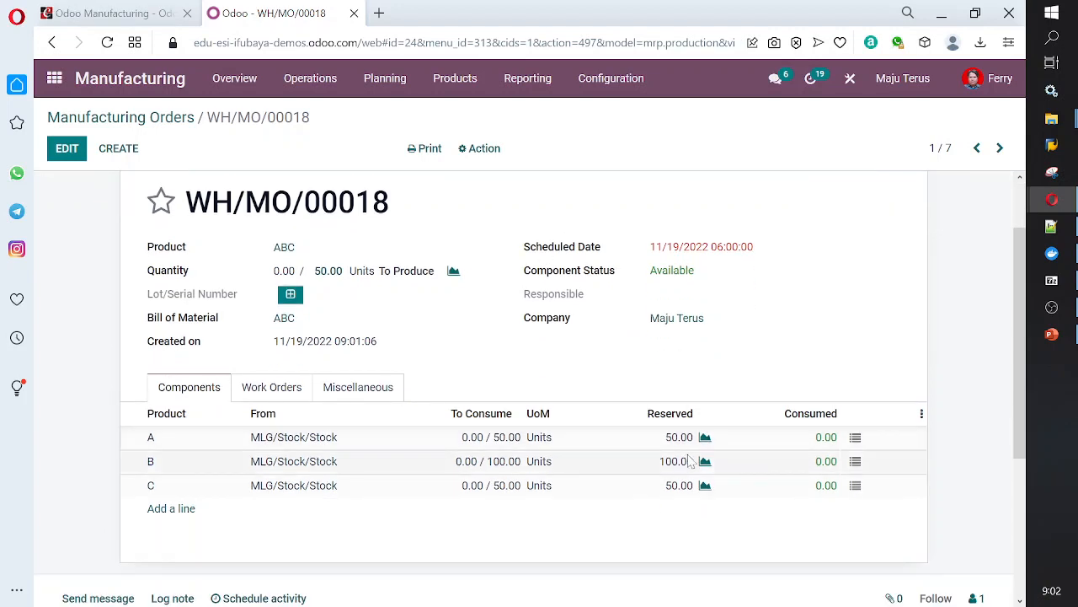
{"action": "scroll", "coordinate": [245, 279], "scroll_direction": "up", "scroll_amount": 1}
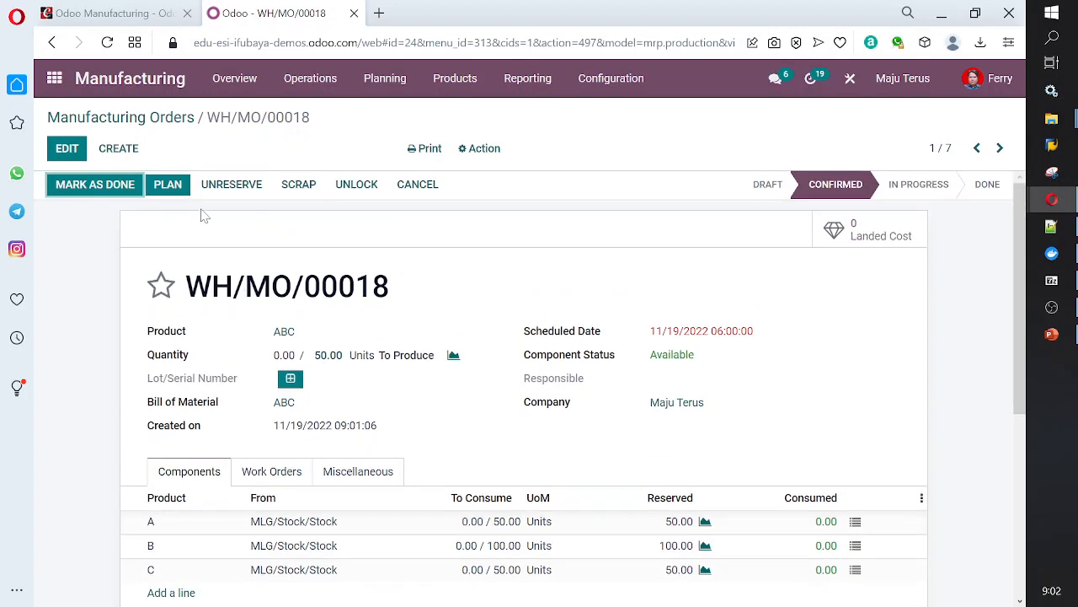
{"action": "left_click", "coordinate": [139, 190]}
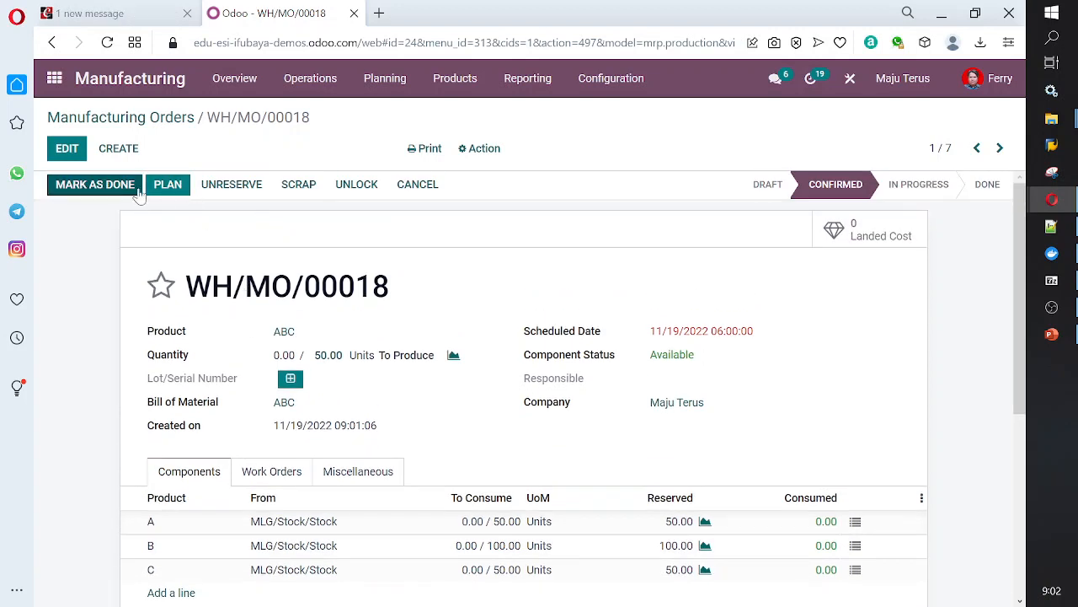
{"action": "left_click", "coordinate": [286, 473]}
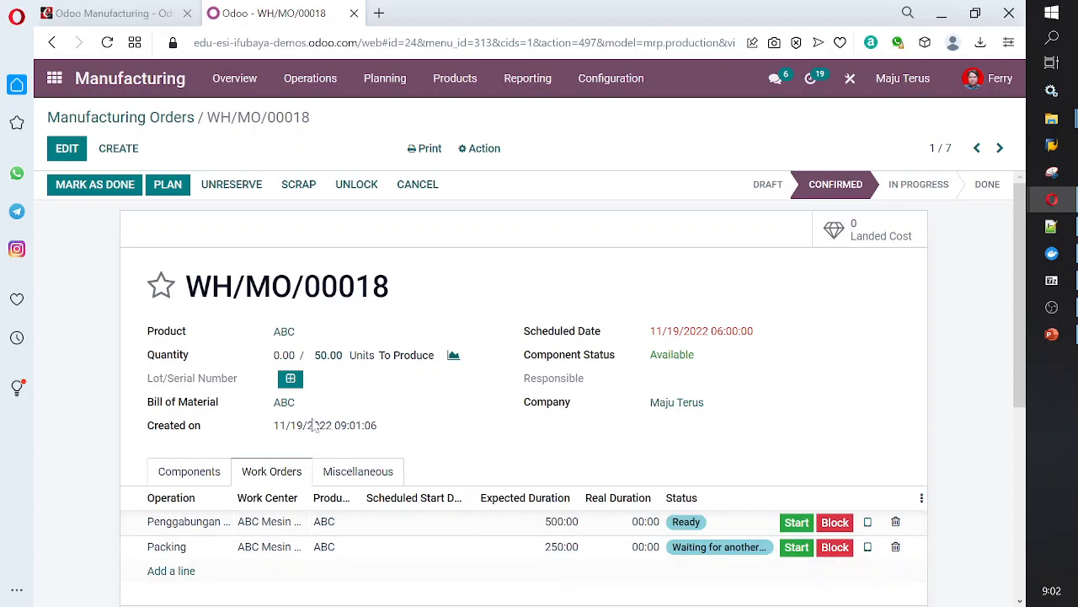
{"action": "left_click", "coordinate": [182, 475]}
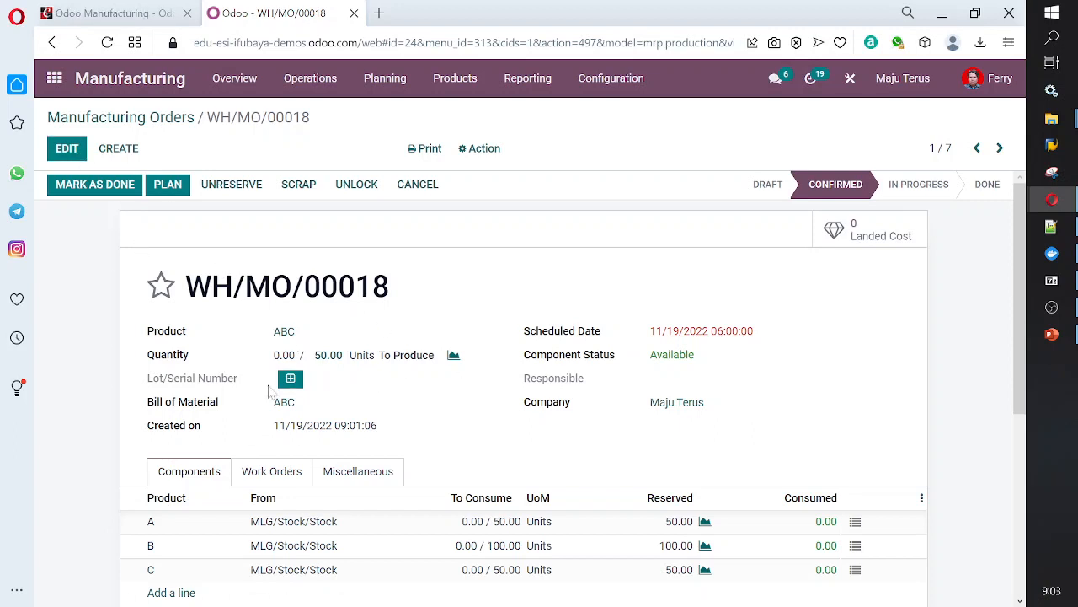
Edit the ABC manufacturing order and set its produced quantity to 50.
{"action": "double_click", "coordinate": [288, 355]}
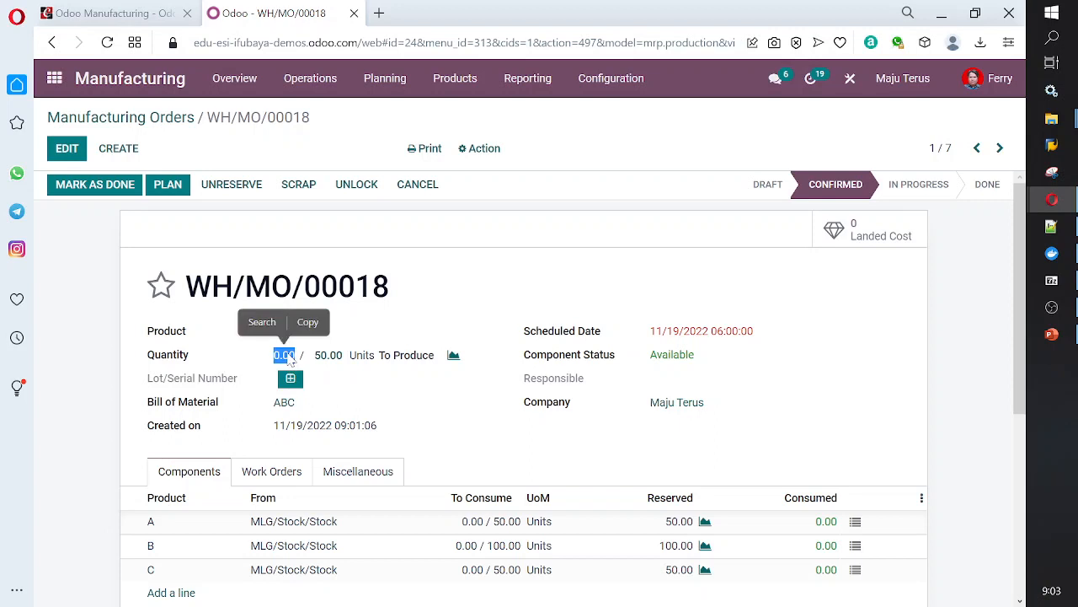
{"action": "left_click", "coordinate": [290, 358]}
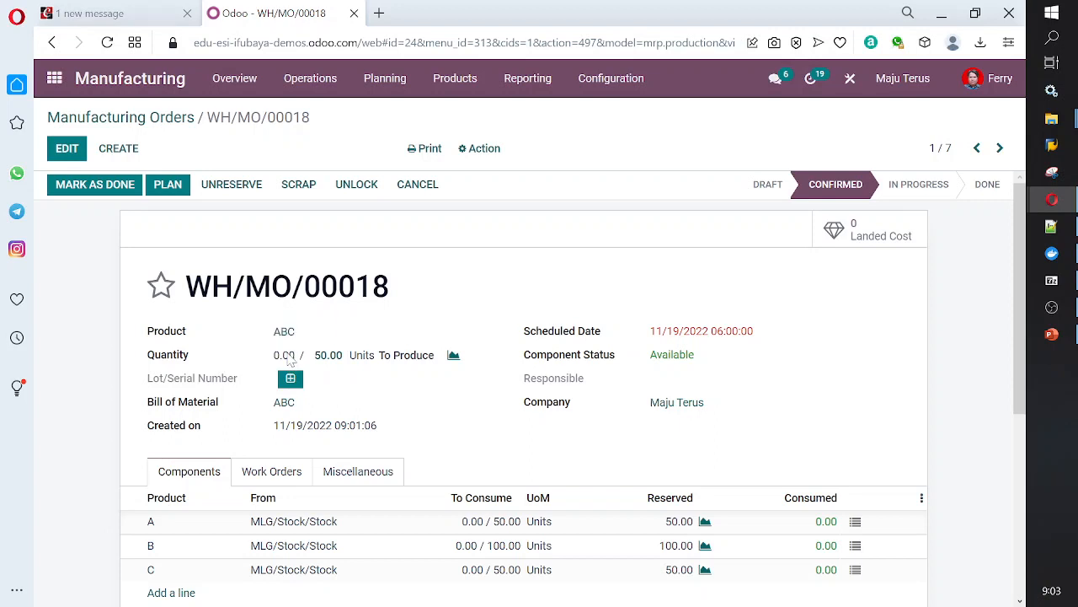
{"action": "left_click", "coordinate": [66, 148]}
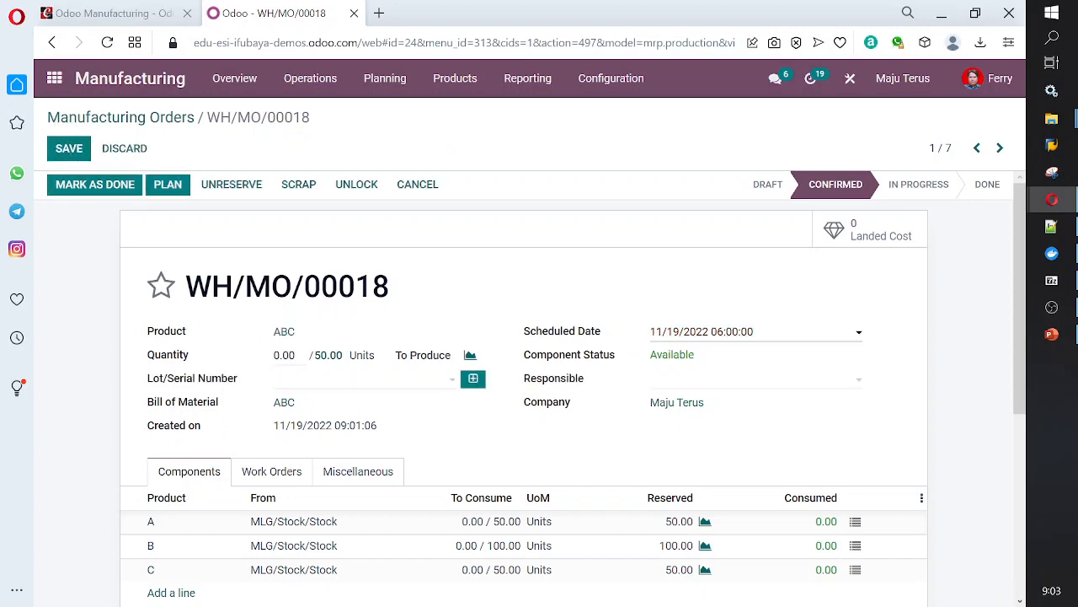
{"action": "left_click_drag", "start_coordinate": [295, 356], "coordinate": [223, 350]}
{"action": "type", "text": "50"}
Copy the manufacturing order's own reference into its Lot/Serial Number and create the lot with that name.
{"action": "left_click_drag", "start_coordinate": [396, 288], "coordinate": [186, 288]}
{"action": "key", "text": "ctrl+c"}
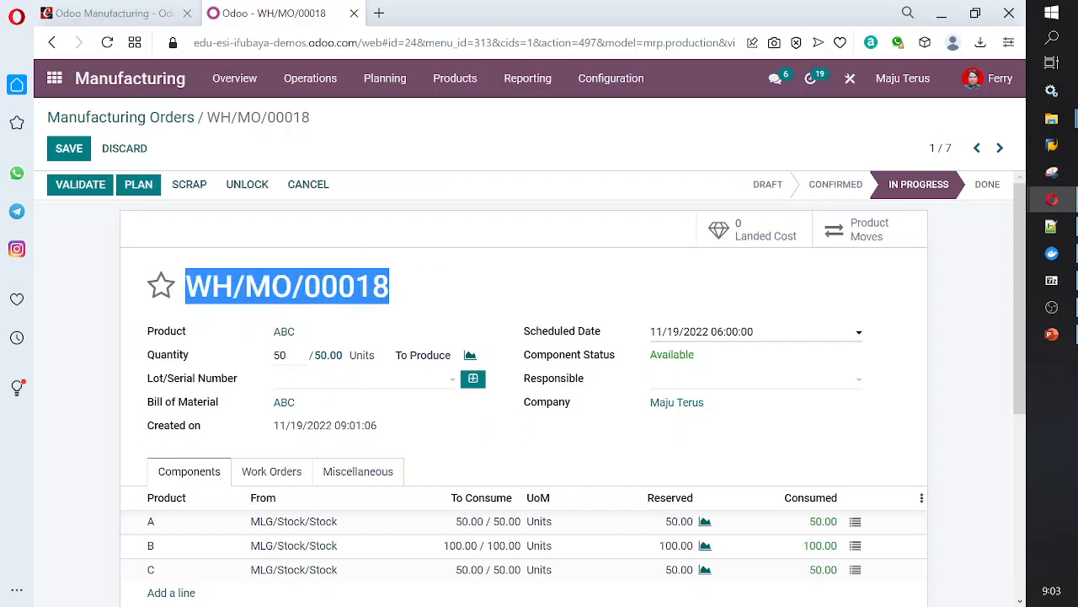
{"action": "left_click", "coordinate": [306, 383]}
{"action": "key", "text": "ctrl+v"}
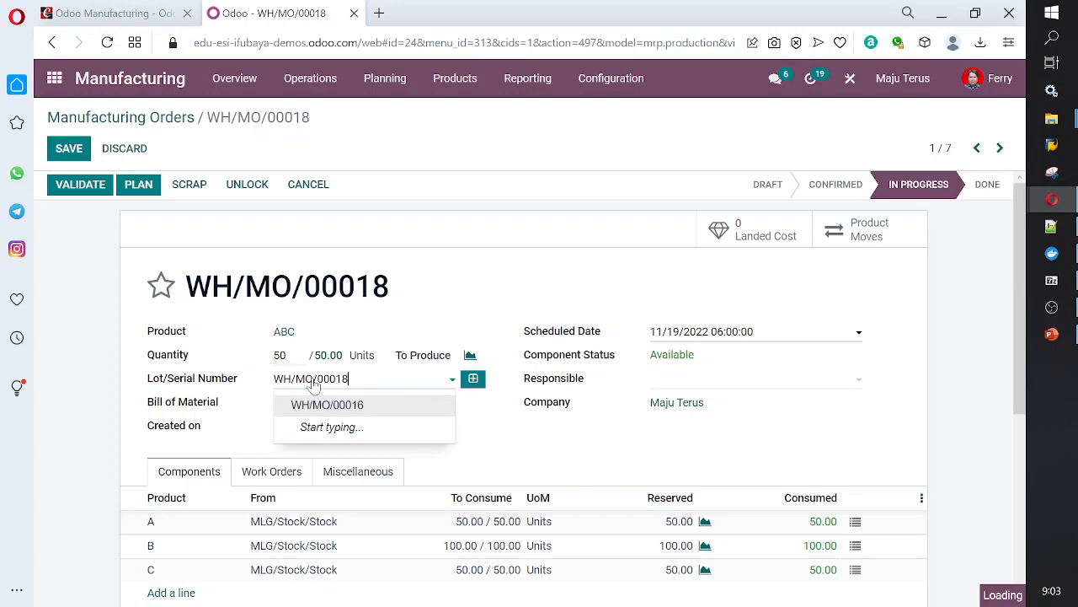
{"action": "left_click", "coordinate": [417, 406]}
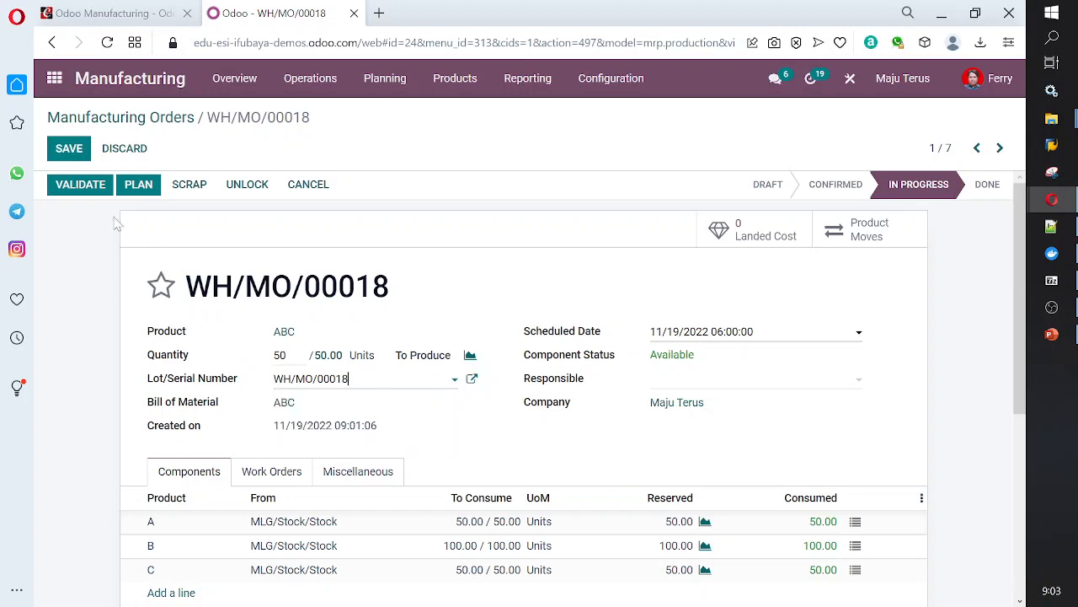
Validate the ABC manufacturing order, check its work orders and leave edit mode.
{"action": "left_click", "coordinate": [80, 184]}
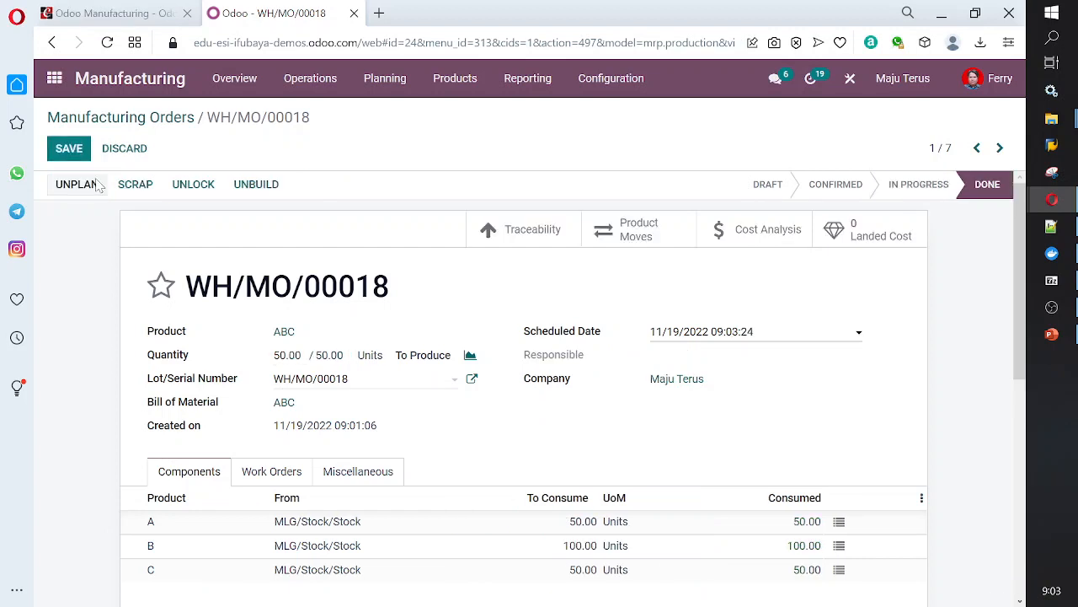
{"action": "left_click", "coordinate": [272, 473]}
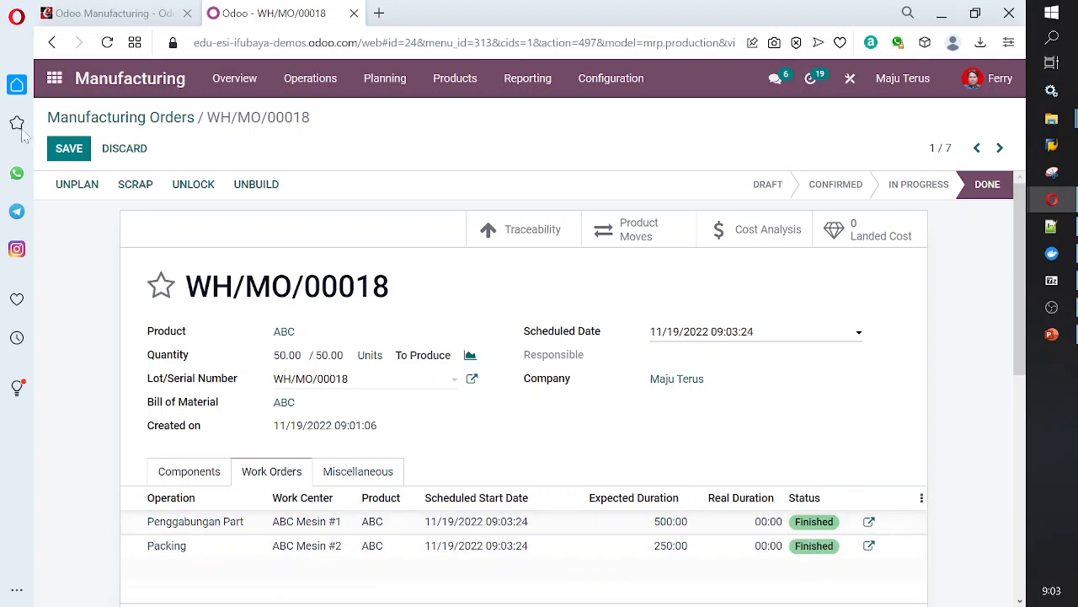
{"action": "left_click", "coordinate": [132, 151]}
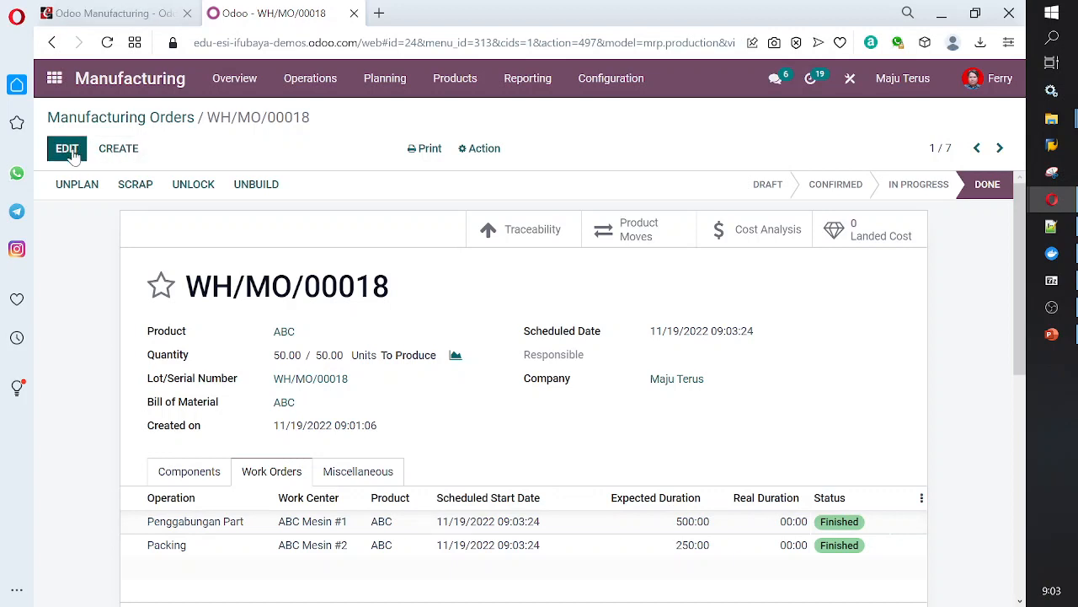
Unbuild 50 units of ABC from and to MLG/Stock/Stock, using the lot named after this manufacturing order.
{"action": "left_click", "coordinate": [261, 193]}
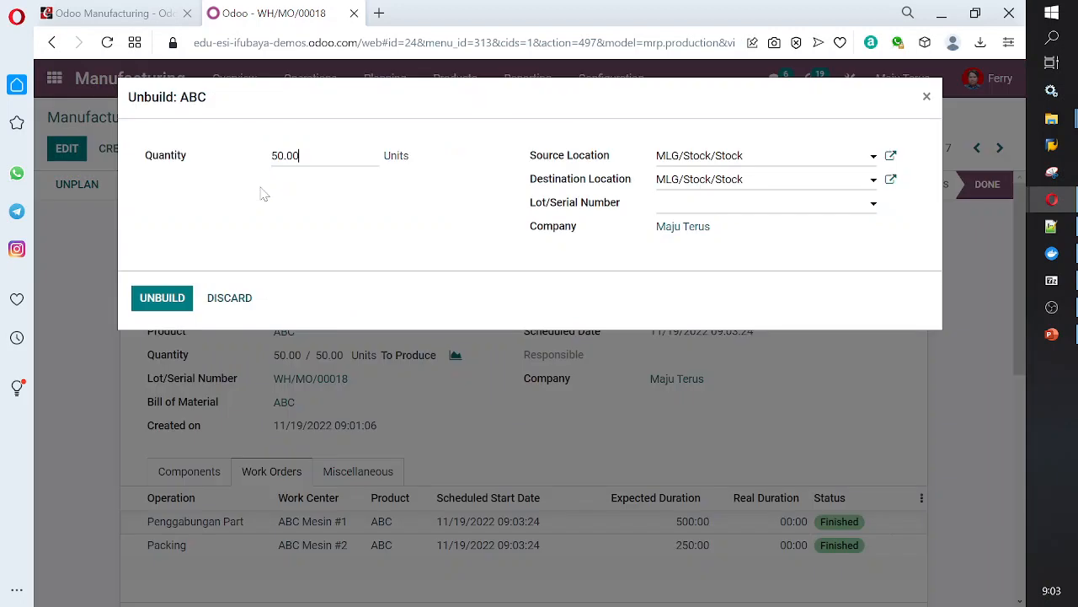
{"action": "left_click", "coordinate": [176, 300]}
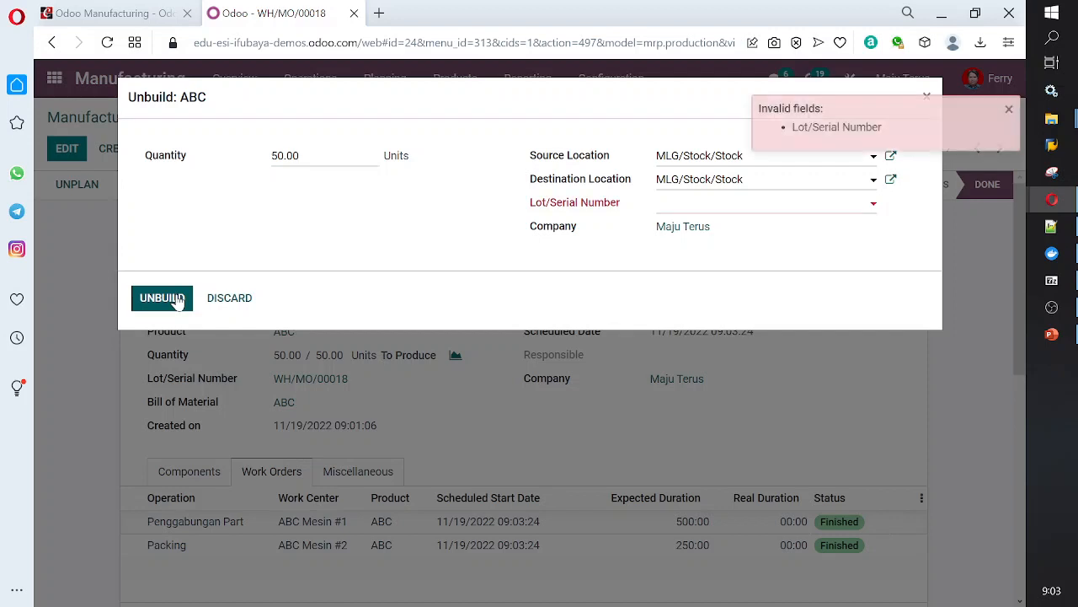
{"action": "left_click", "coordinate": [874, 207]}
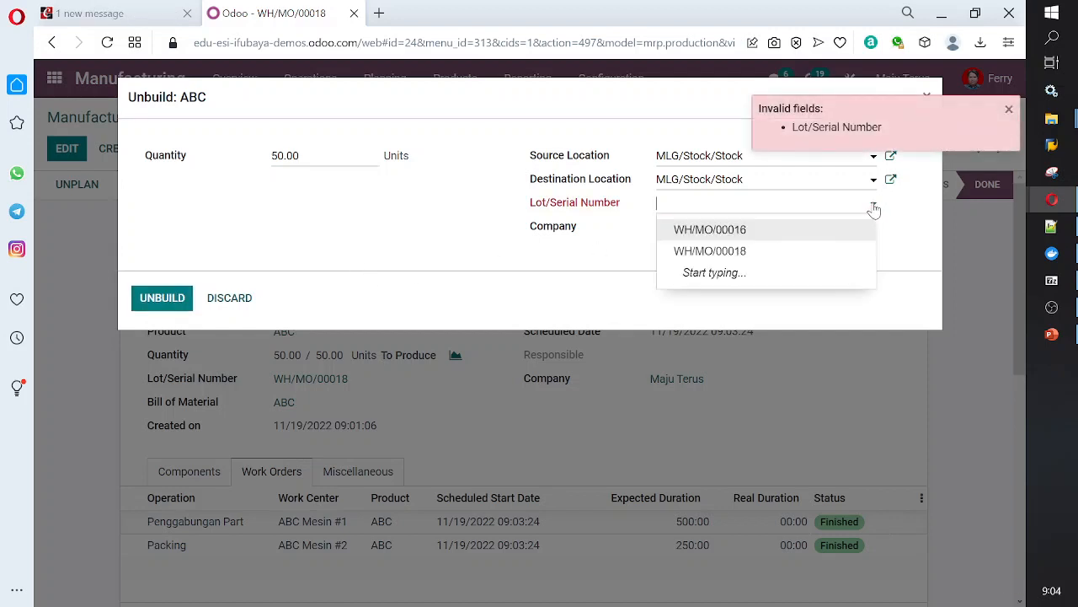
{"action": "left_click", "coordinate": [768, 253]}
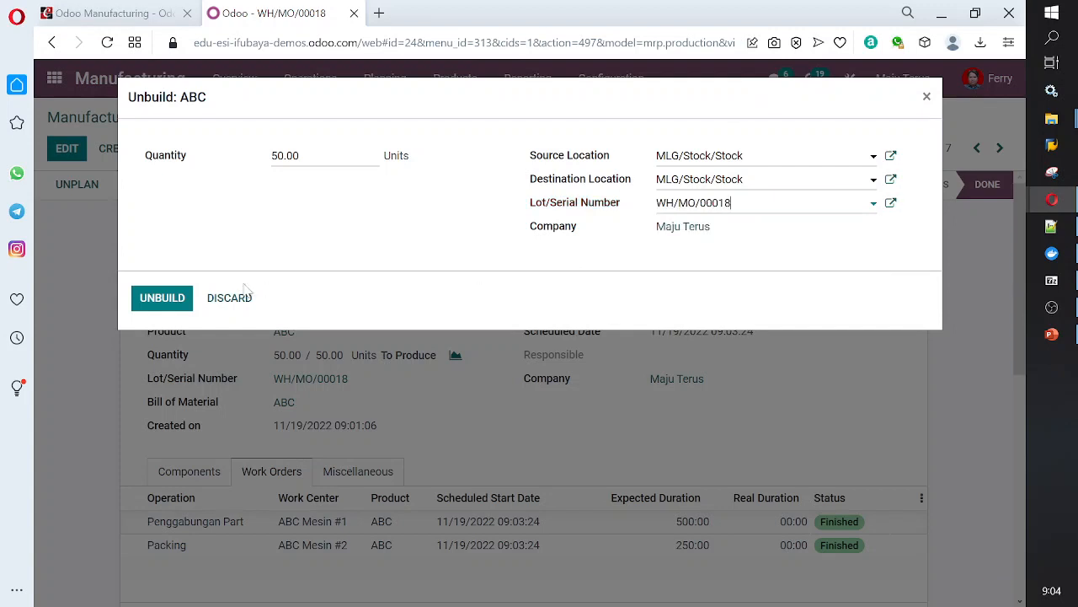
{"action": "left_click", "coordinate": [169, 301]}
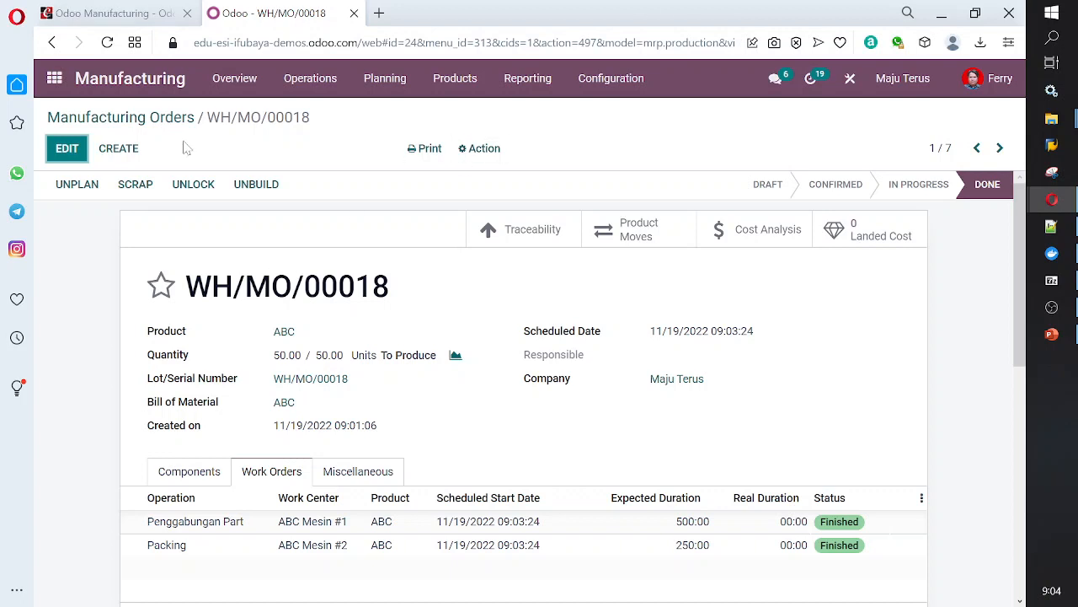
Create a new manufacturing order and select ABC as its product from the full product list.
{"action": "left_click", "coordinate": [121, 148]}
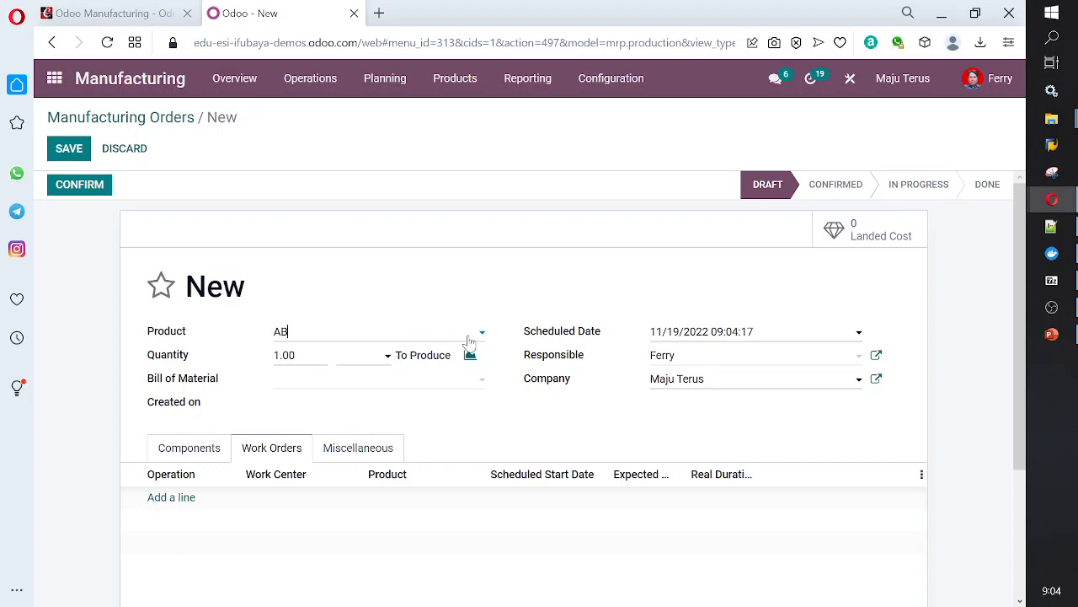
{"action": "type", "text": "C"}
{"action": "key", "text": "Tab"}
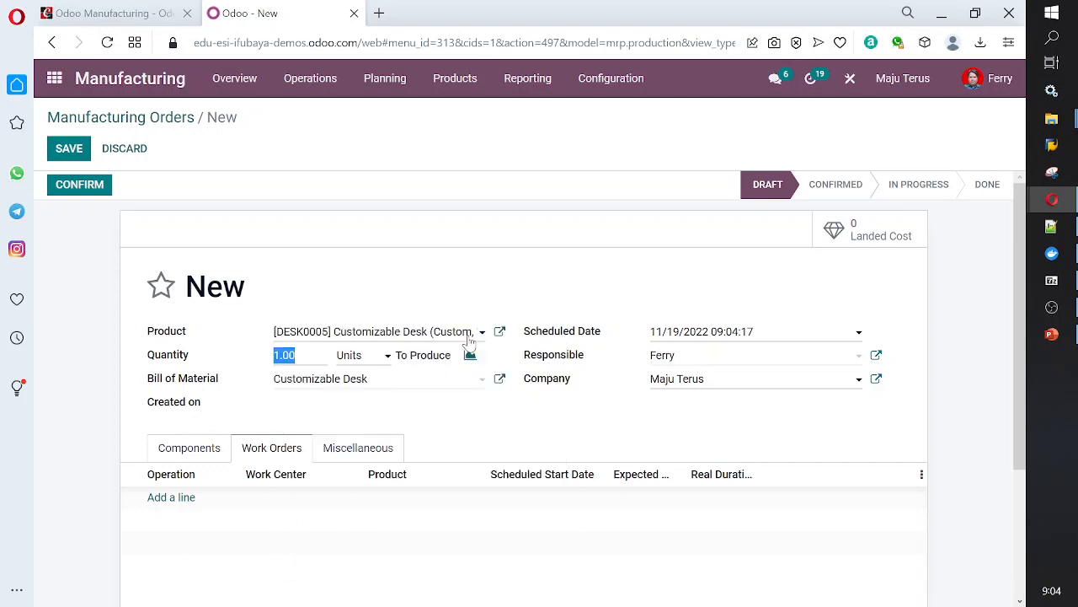
{"action": "left_click", "coordinate": [480, 335]}
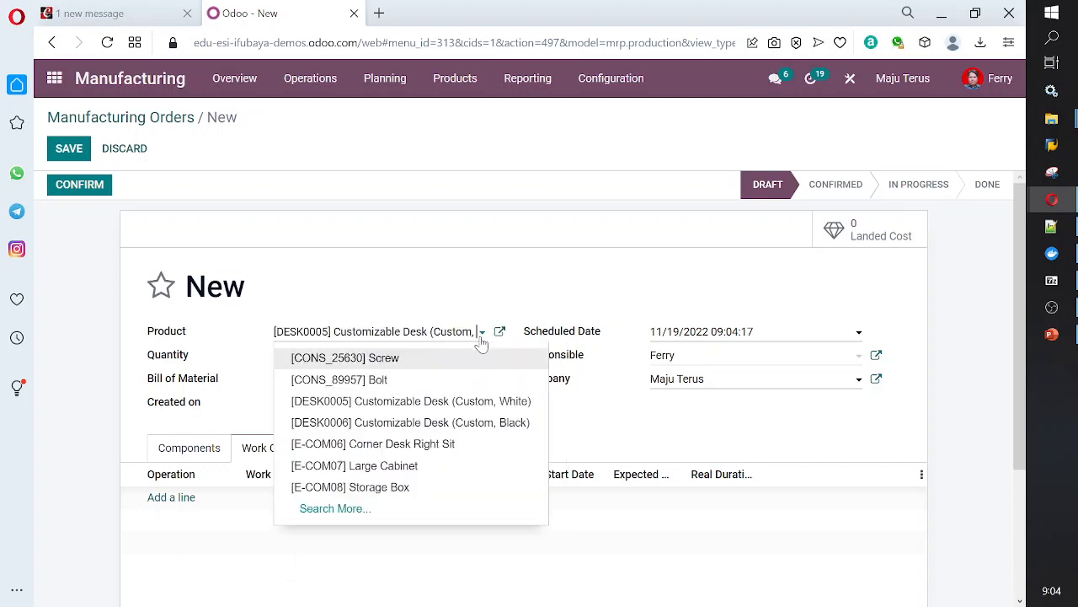
{"action": "left_click", "coordinate": [349, 508]}
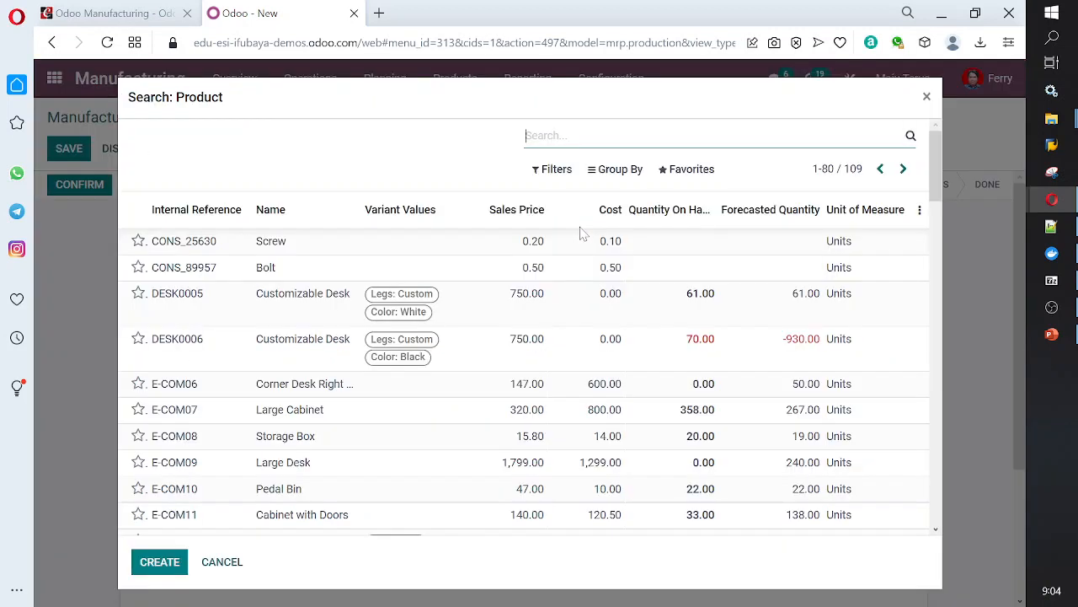
{"action": "type", "text": "ABC"}
{"action": "left_click", "coordinate": [536, 179]}
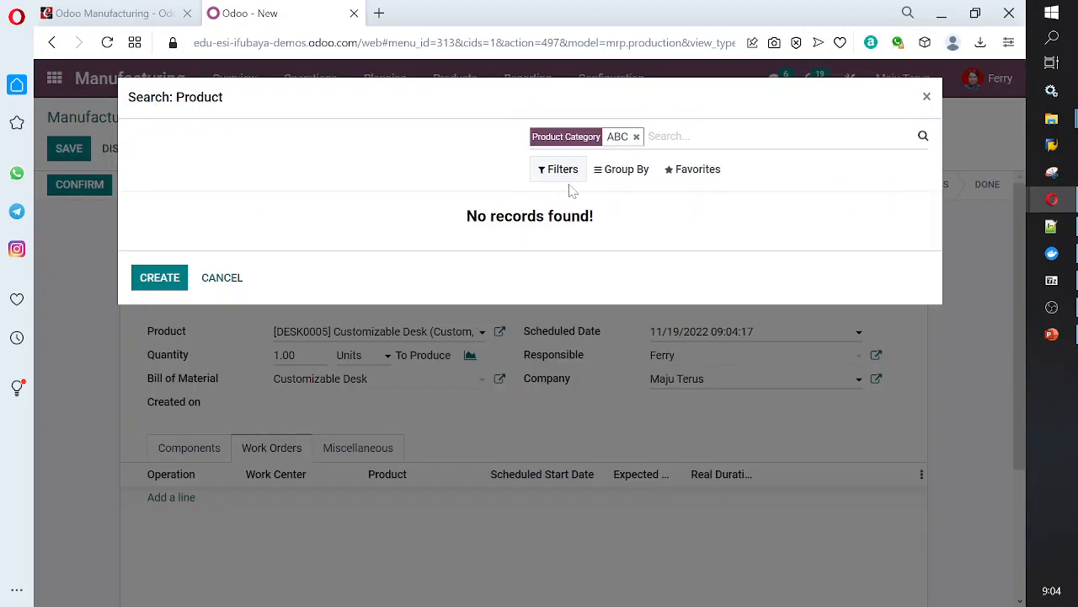
{"action": "left_click", "coordinate": [636, 137]}
{"action": "scroll", "coordinate": [408, 320], "scroll_direction": "down", "scroll_amount": 5}
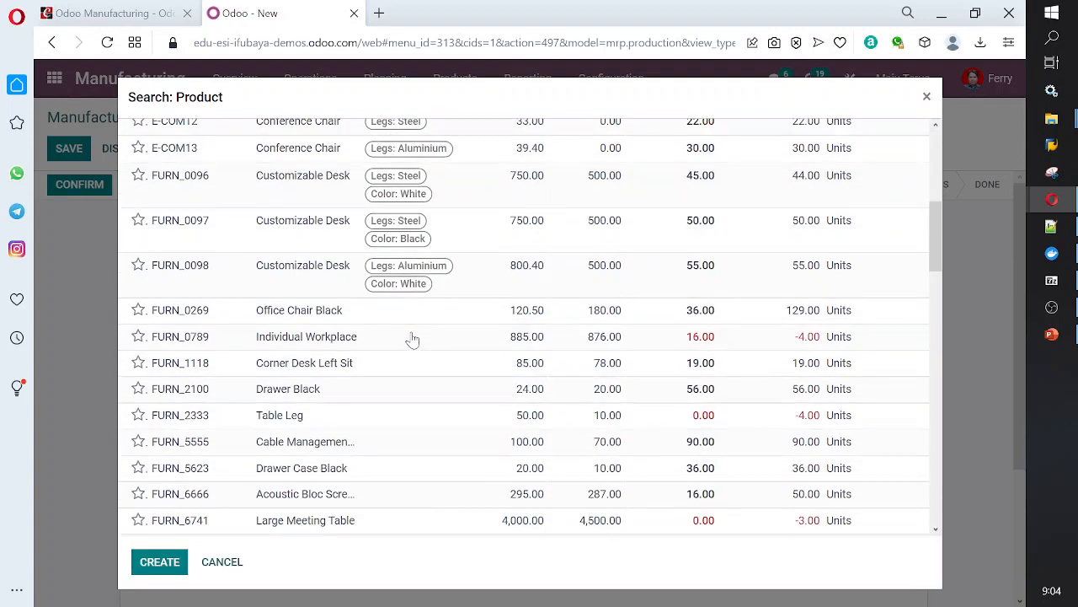
{"action": "scroll", "coordinate": [412, 339], "scroll_direction": "down", "scroll_amount": 10}
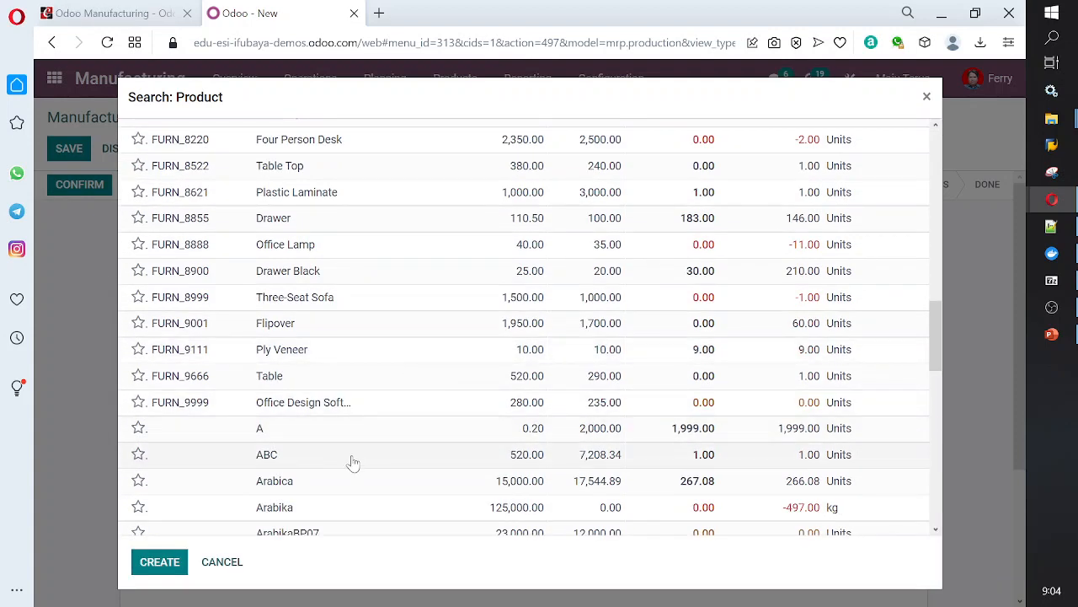
{"action": "left_click", "coordinate": [353, 462]}
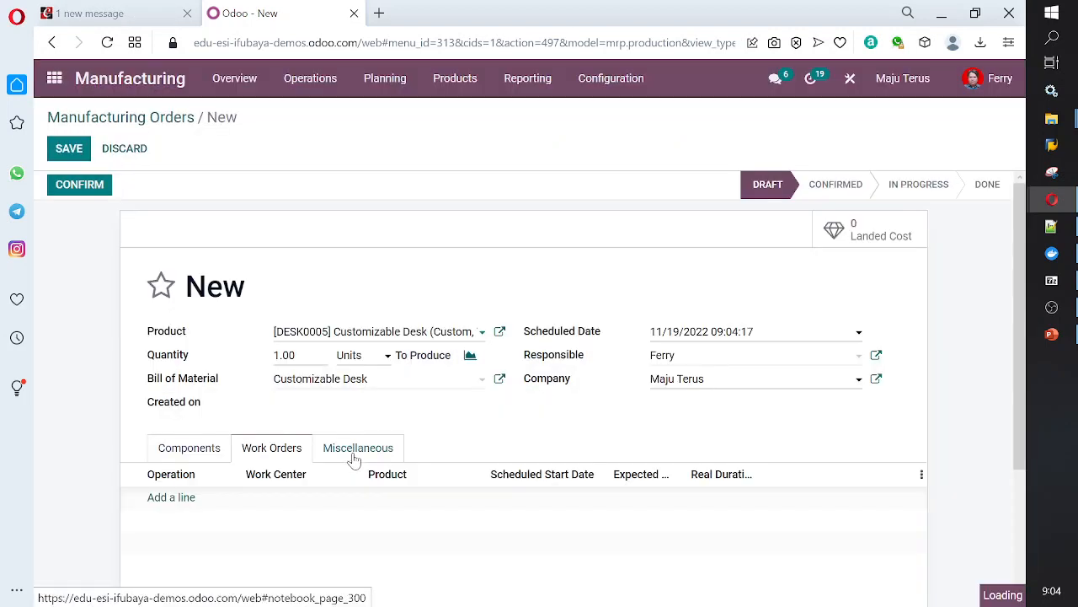
Set the new ABC order's quantity to produce to 10 units and confirm the order.
{"action": "double_click", "coordinate": [284, 355]}
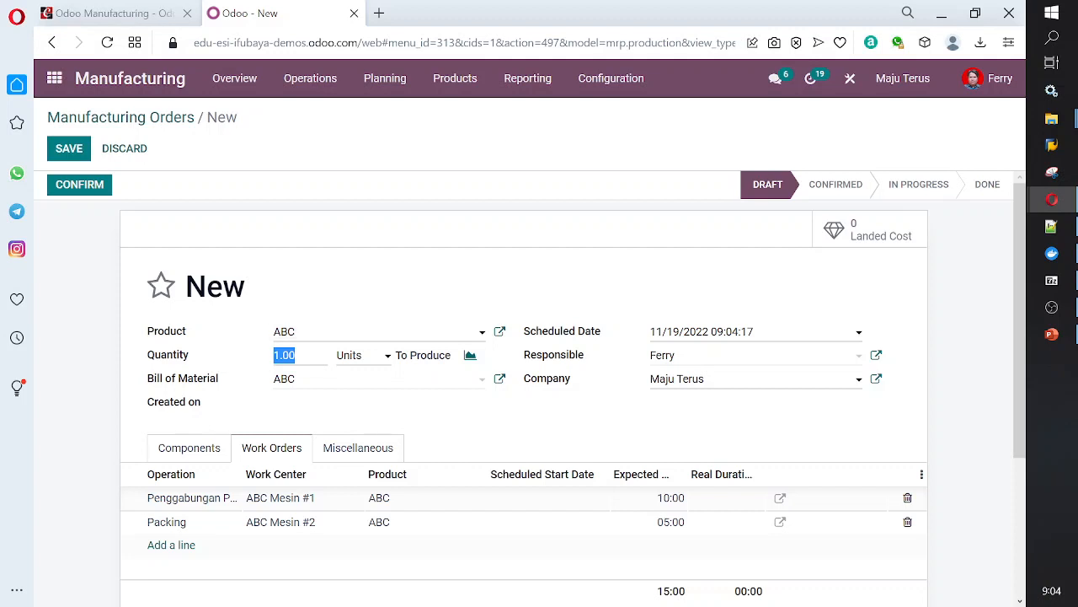
{"action": "left_click", "coordinate": [285, 366]}
{"action": "left_click_drag", "start_coordinate": [296, 356], "coordinate": [252, 357]}
{"action": "type", "text": "10"}
{"action": "key", "text": "Tab"}
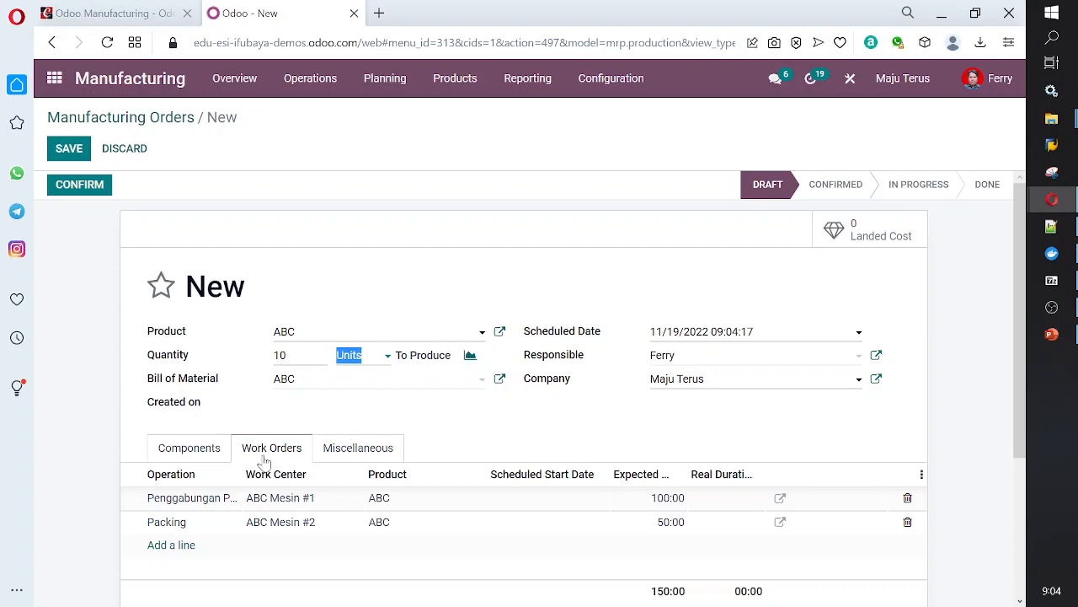
{"action": "left_click", "coordinate": [79, 187]}
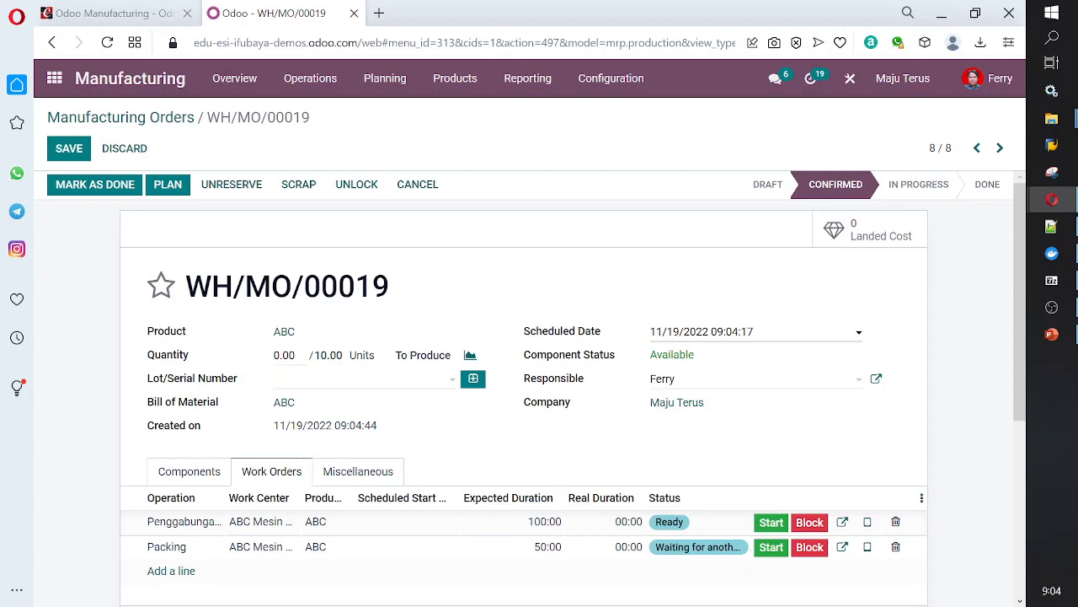
Set the produced quantity of the ABC order to 10, check its components and save the order.
{"action": "left_click", "coordinate": [294, 355]}
{"action": "type", "text": "10"}
{"action": "left_click", "coordinate": [179, 479]}
{"action": "left_click", "coordinate": [179, 480]}
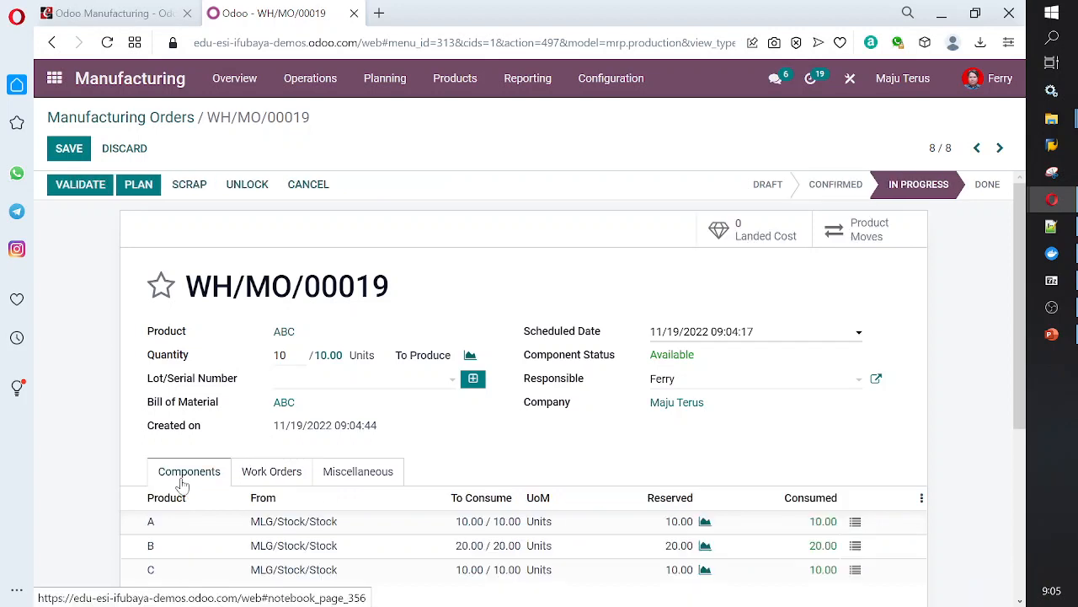
{"action": "left_click", "coordinate": [160, 286]}
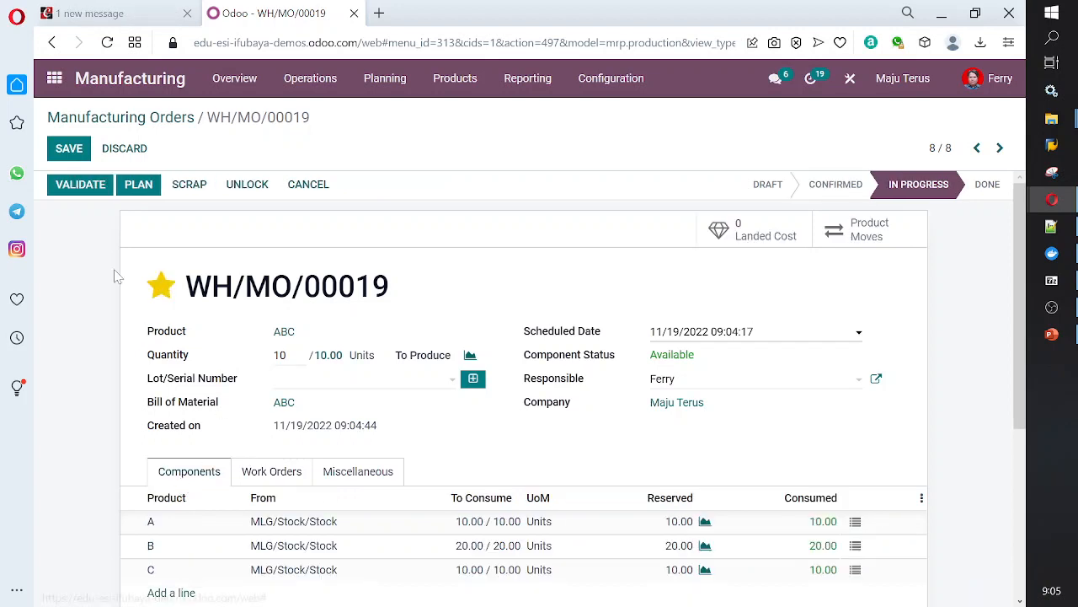
{"action": "left_click", "coordinate": [74, 155]}
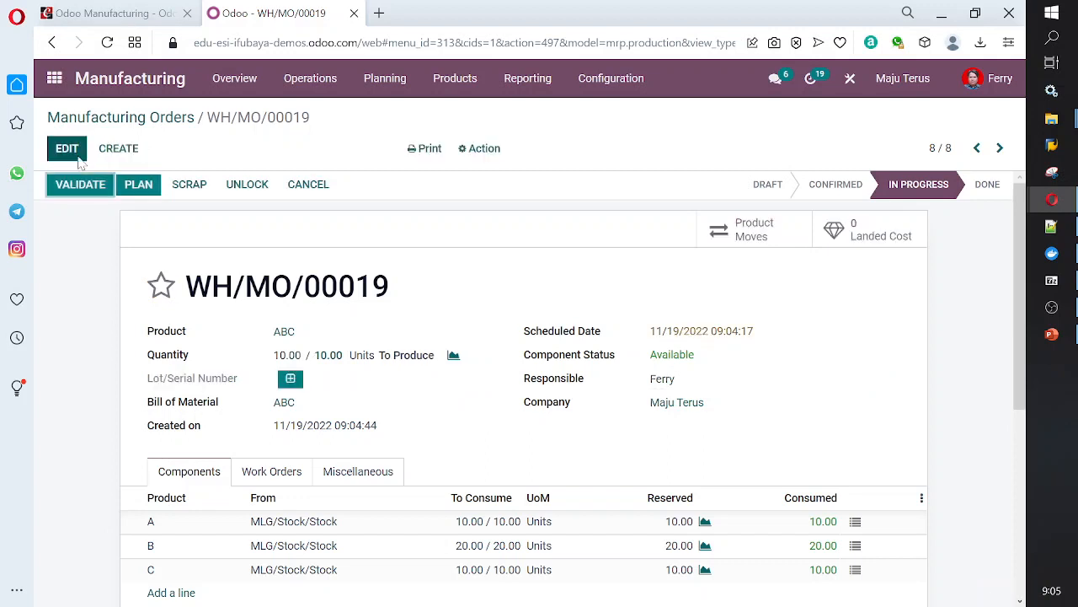
Review the ABC order's work orders, component consumption and product moves, and return to the order.
{"action": "left_click", "coordinate": [269, 474]}
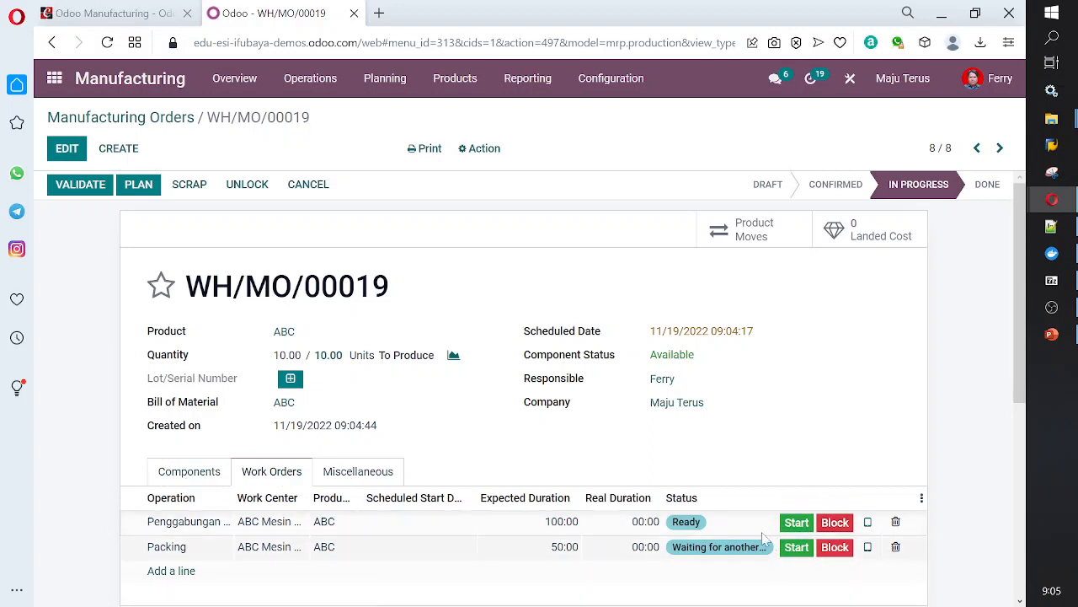
{"action": "left_click", "coordinate": [188, 472]}
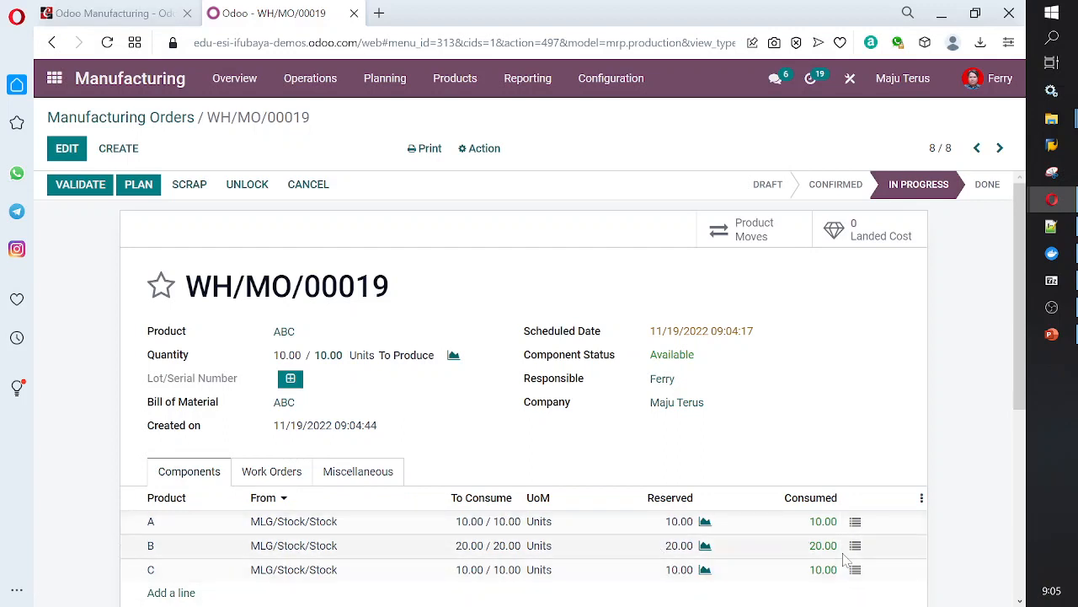
{"action": "left_click", "coordinate": [733, 240]}
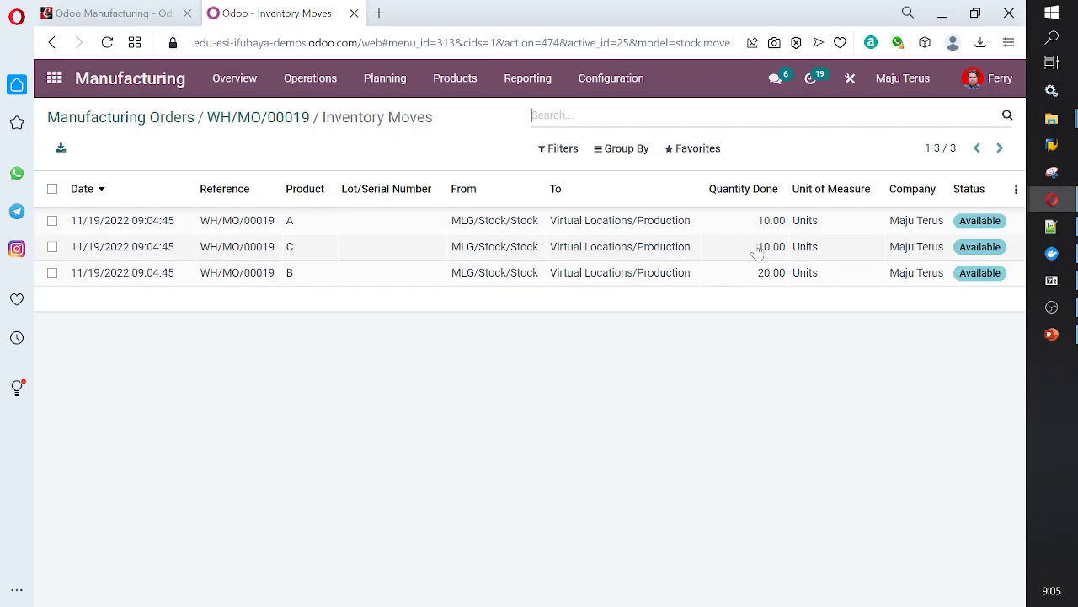
{"action": "left_click", "coordinate": [236, 124]}
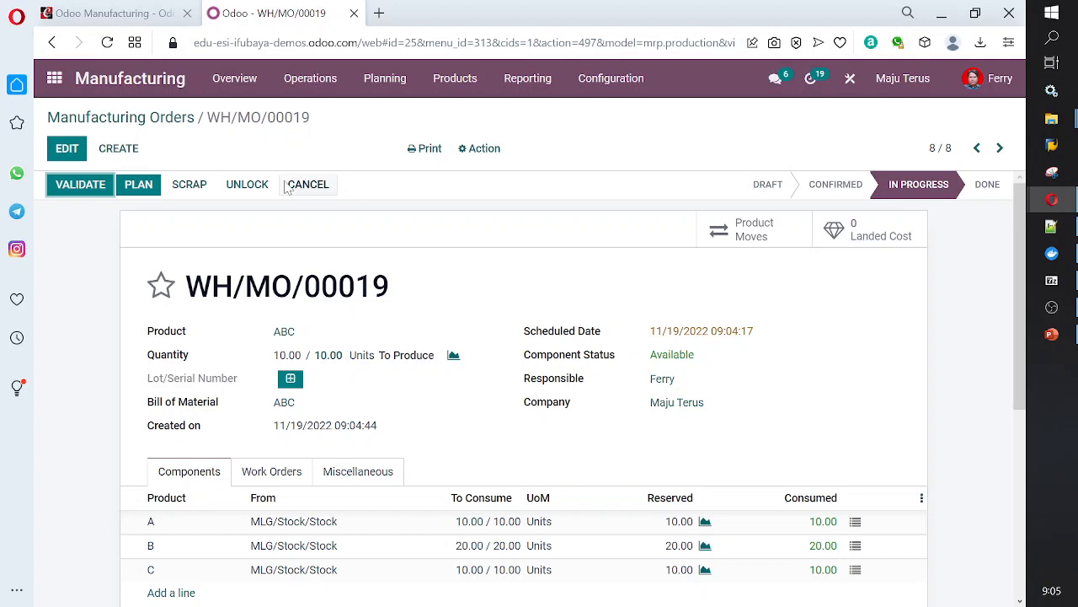
Filter the work centers overview for ABC and start the ready Penggabungan Part work order at ABC Mesin #1.
{"action": "left_click", "coordinate": [228, 82]}
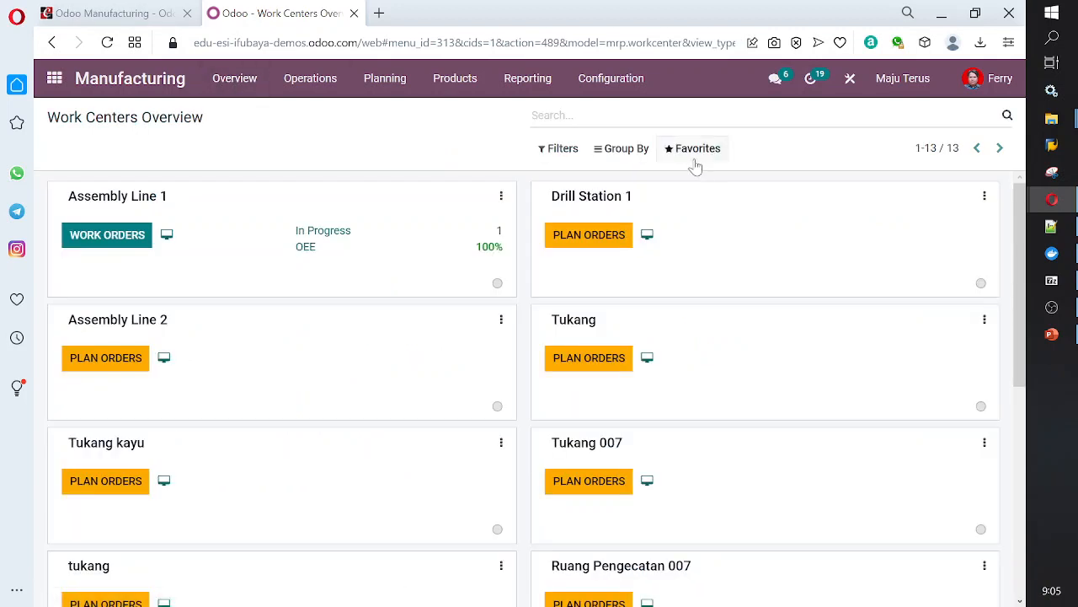
{"action": "type", "text": "ABC"}
{"action": "key", "text": "Return"}
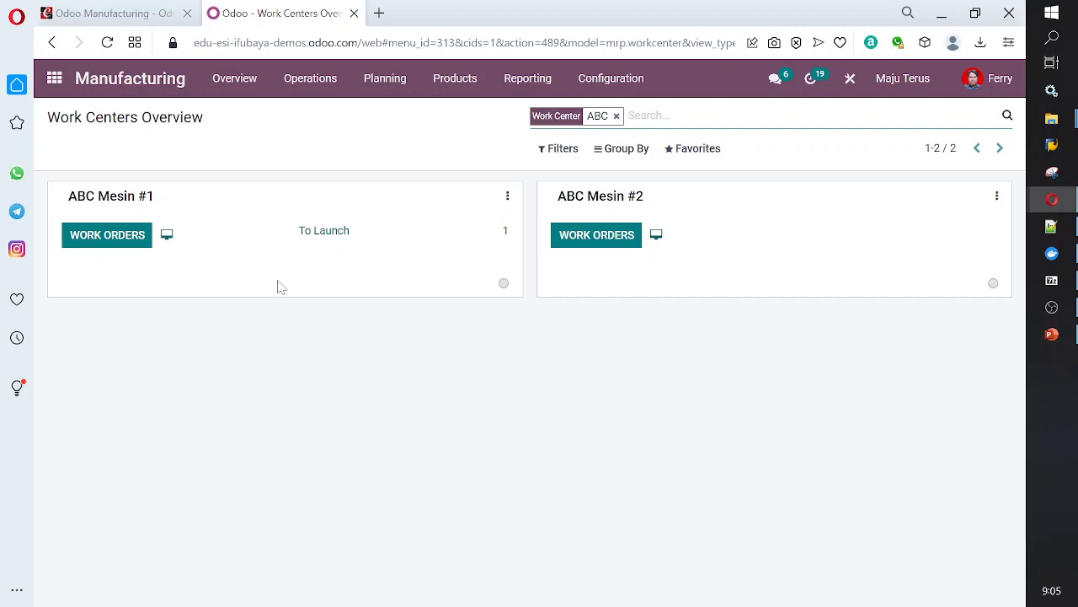
{"action": "left_click", "coordinate": [323, 231]}
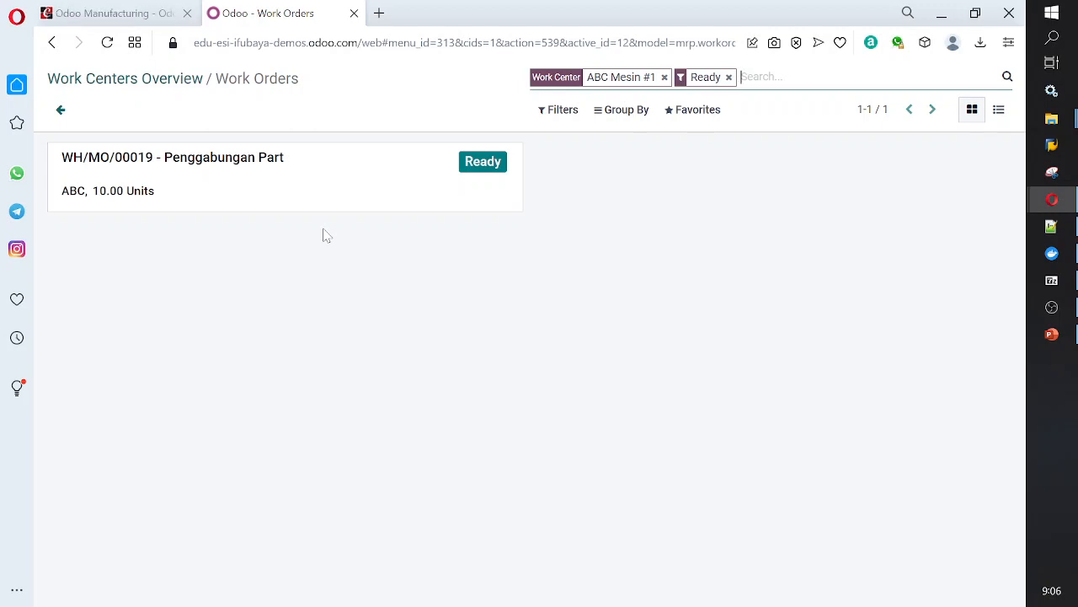
{"action": "left_click", "coordinate": [494, 168]}
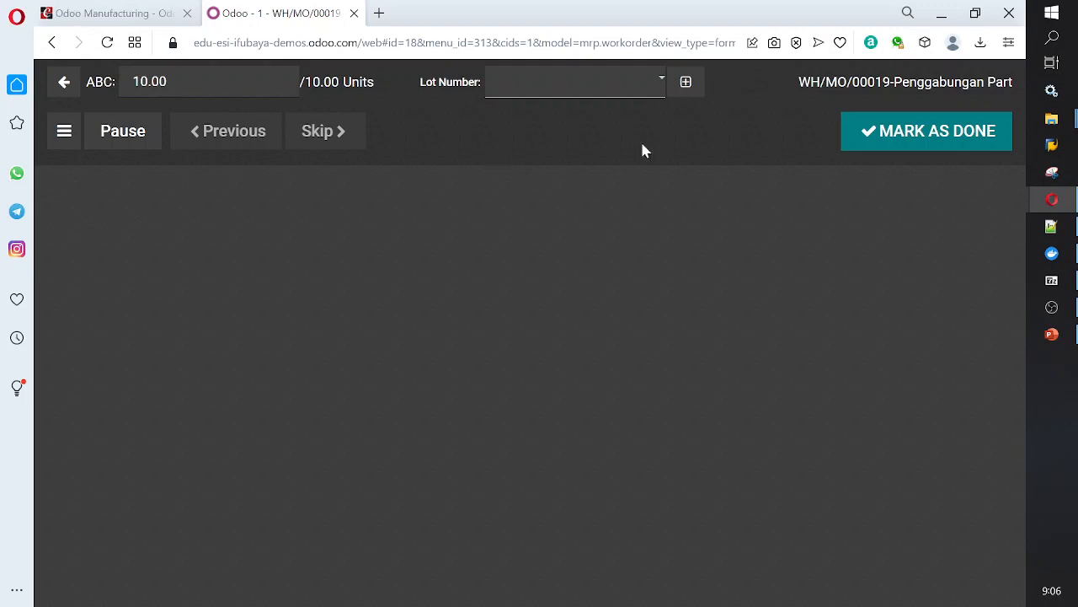
Check the available lot numbers in the work order, leave it and reopen the new ABC manufacturing order.
{"action": "left_click", "coordinate": [661, 88]}
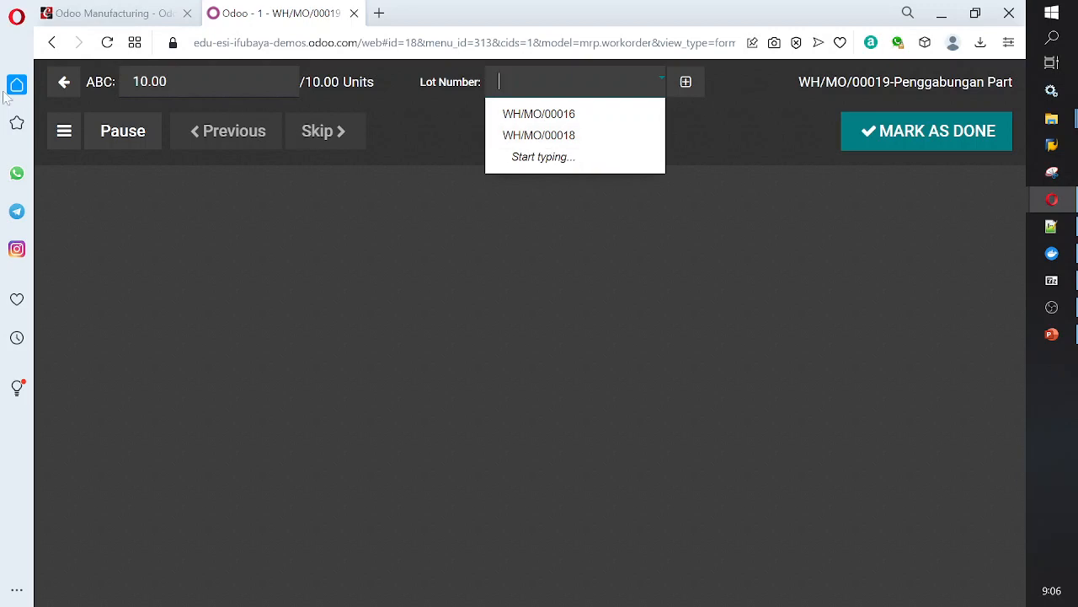
{"action": "left_click", "coordinate": [62, 81]}
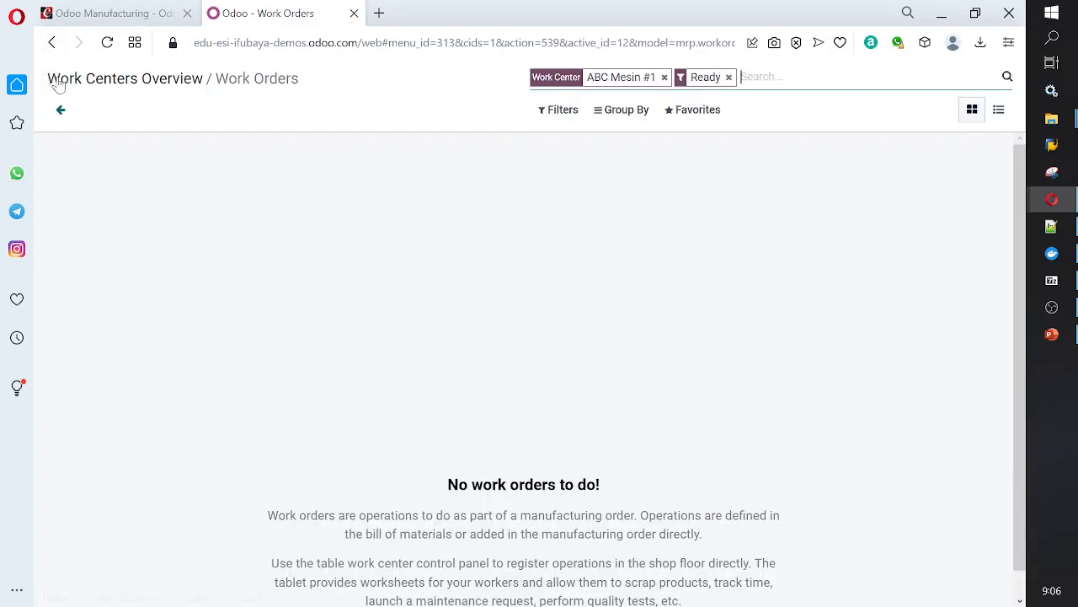
{"action": "left_click", "coordinate": [60, 110]}
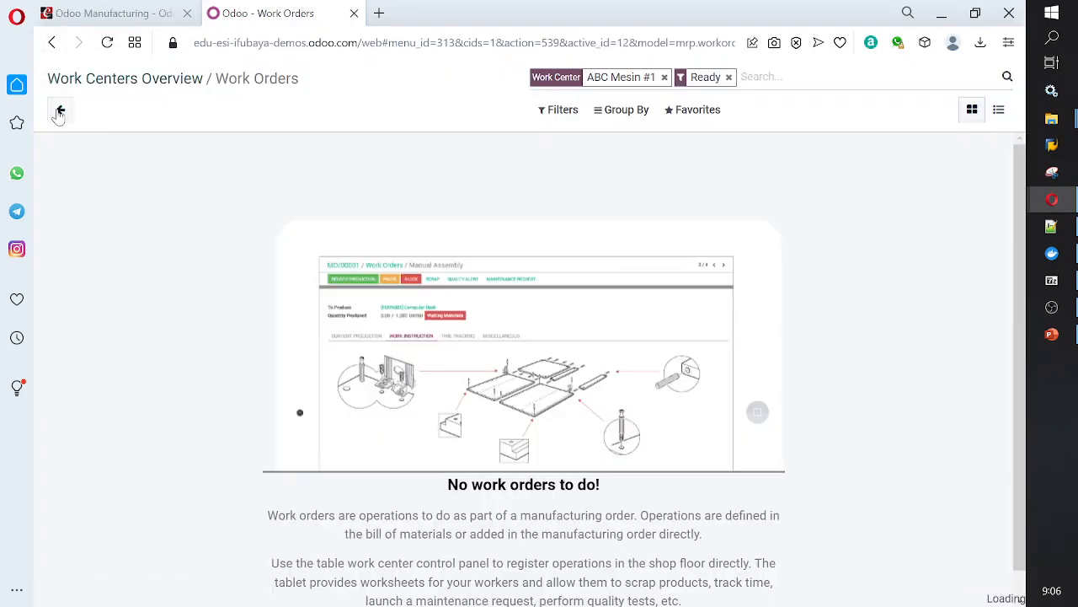
{"action": "left_click", "coordinate": [451, 80]}
{"action": "mouse_move", "coordinate": [310, 78]}
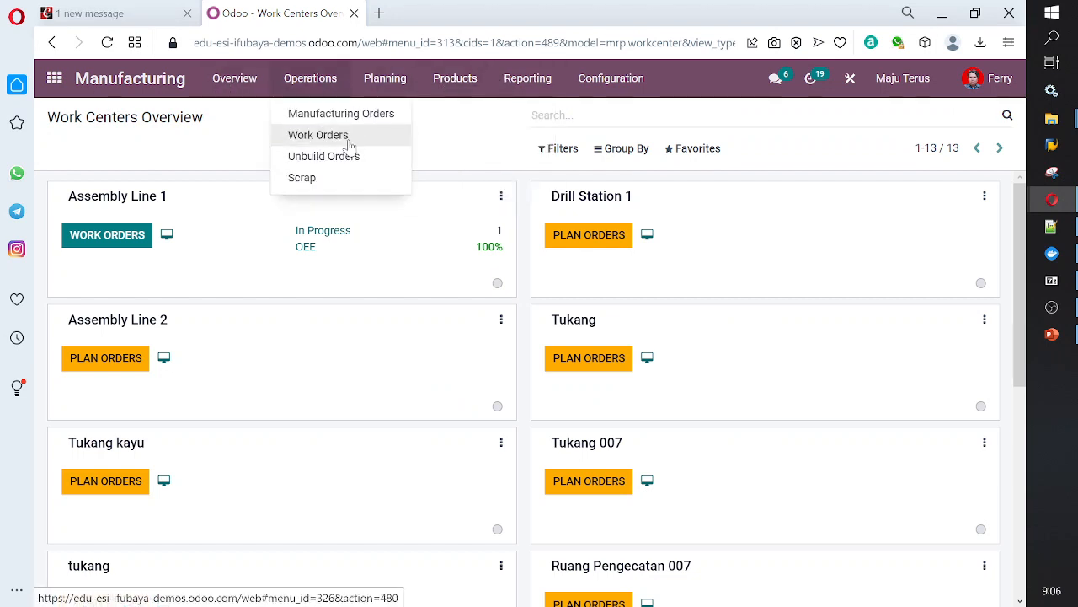
{"action": "left_click", "coordinate": [309, 113]}
{"action": "left_click", "coordinate": [295, 222]}
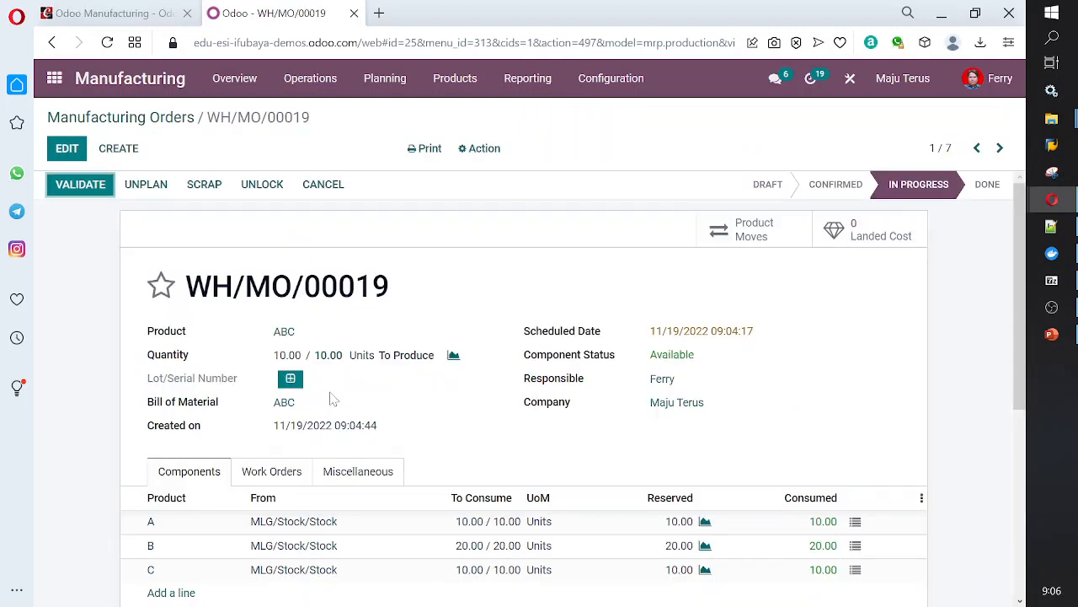
Copy the manufacturing order's own reference into its Lot/Serial Number, create the lot with that name and save the order.
{"action": "left_click", "coordinate": [67, 148]}
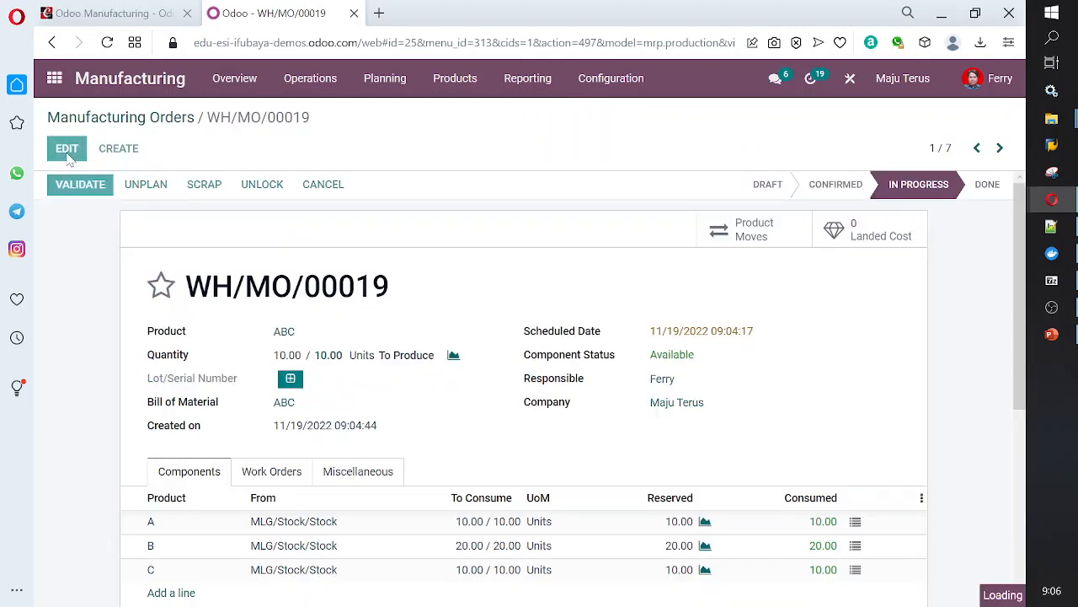
{"action": "left_click_drag", "start_coordinate": [391, 288], "coordinate": [182, 288]}
{"action": "key", "text": "ctrl+c"}
{"action": "left_click", "coordinate": [318, 381]}
{"action": "key", "text": "ctrl+v"}
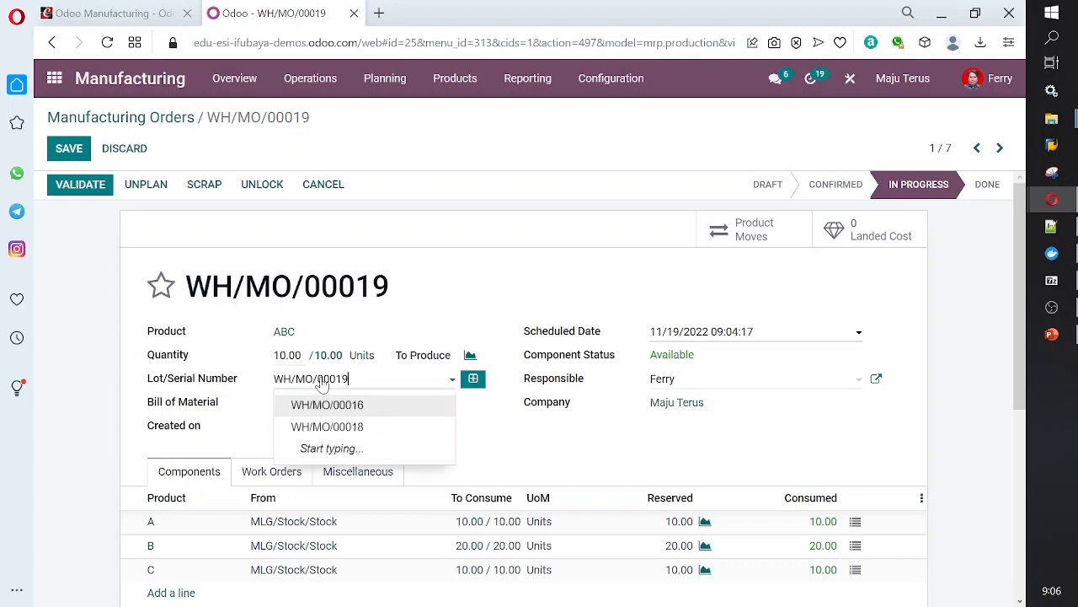
{"action": "left_click", "coordinate": [386, 405]}
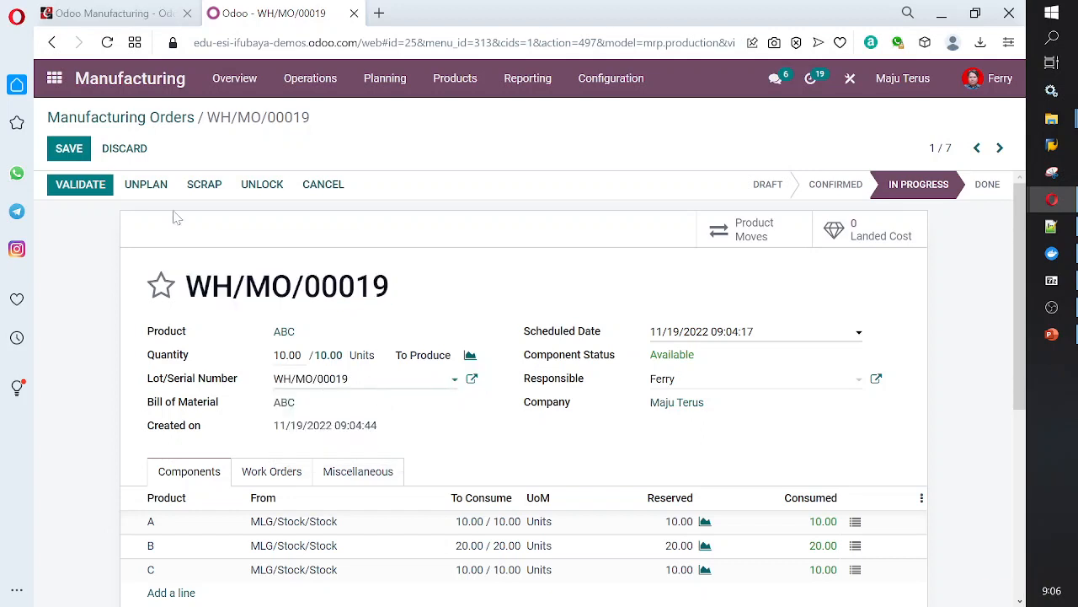
{"action": "left_click", "coordinate": [54, 150]}
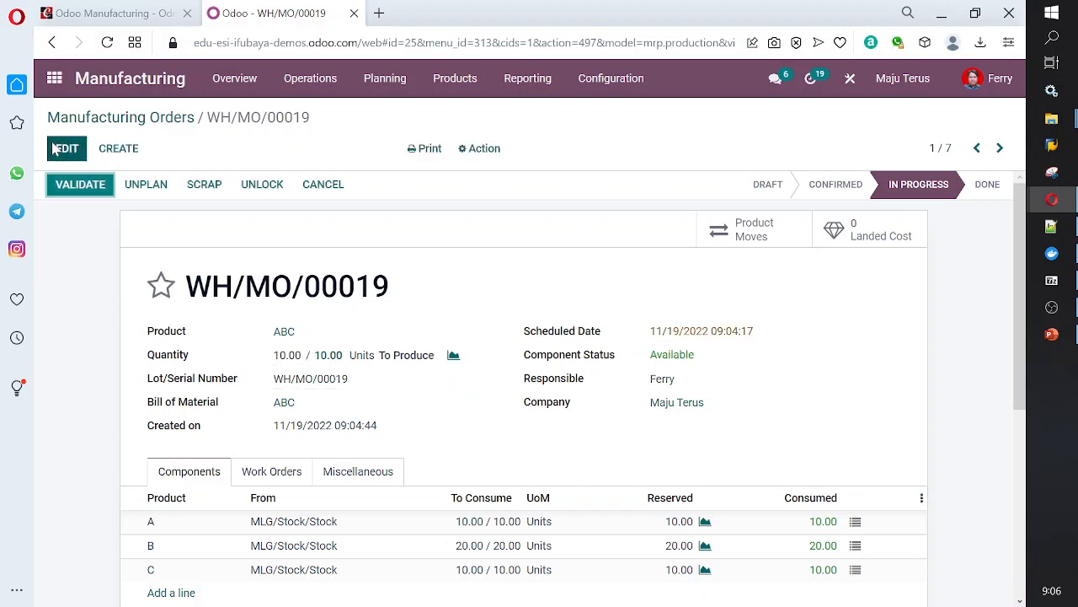
Filter the work centers overview for ABC again and open the in-progress Penggabungan Part work order at ABC Mesin #1.
{"action": "left_click", "coordinate": [231, 78]}
{"action": "type", "text": "ABC"}
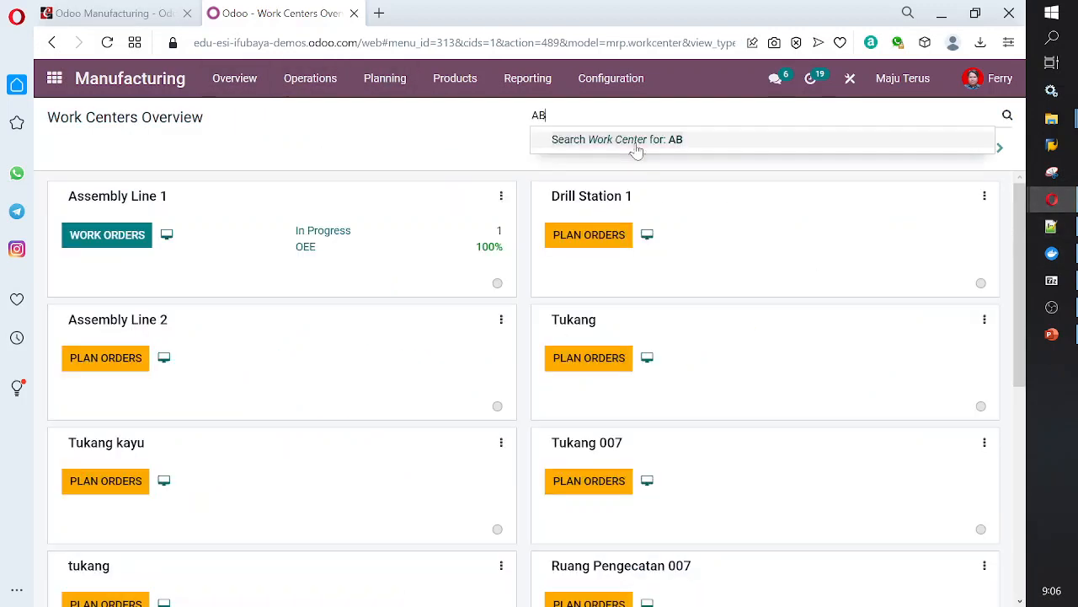
{"action": "key", "text": "Return"}
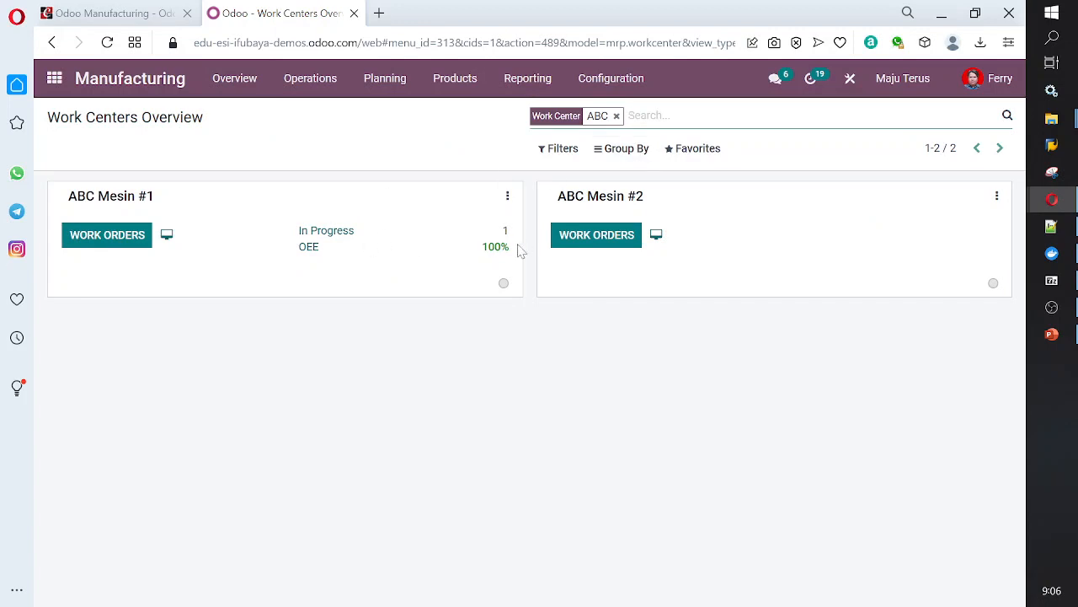
{"action": "left_click", "coordinate": [311, 242]}
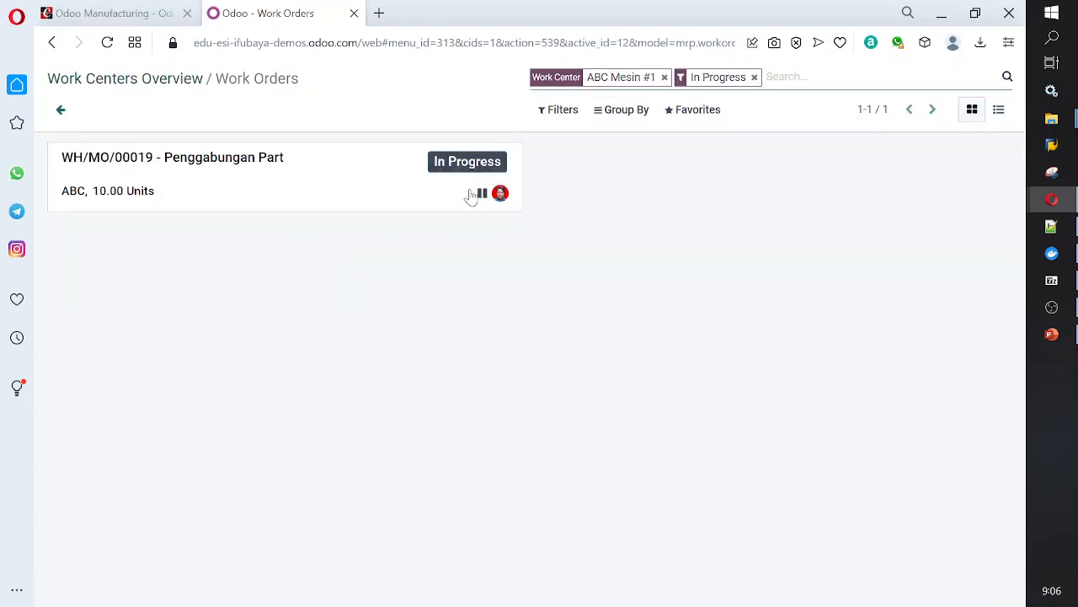
{"action": "left_click", "coordinate": [463, 171]}
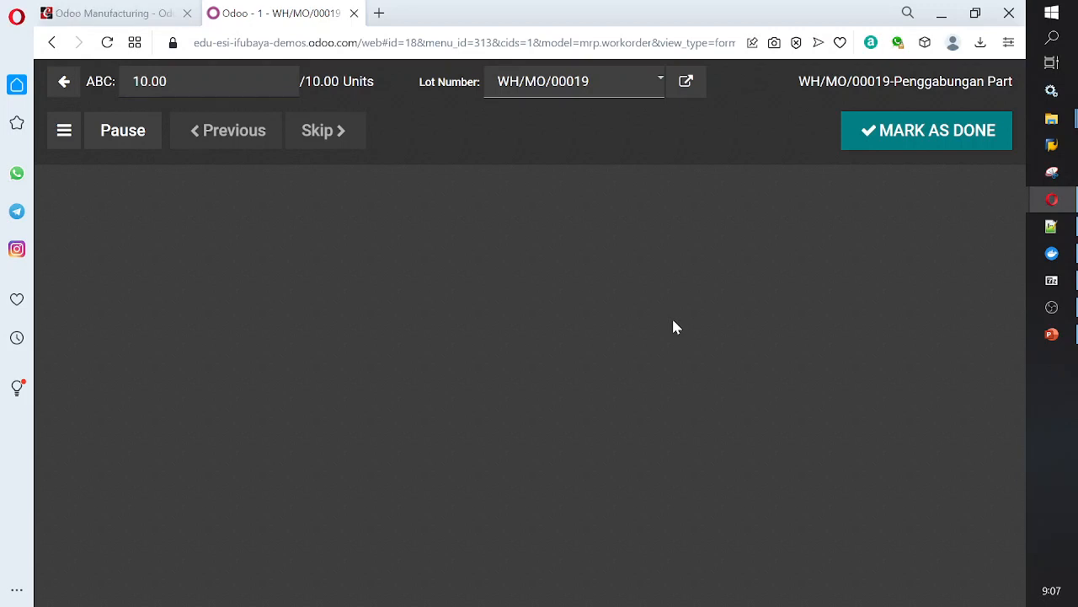
Mark the Penggabungan Part work order at ABC Mesin #1 as done.
{"action": "right_click", "coordinate": [1053, 172]}
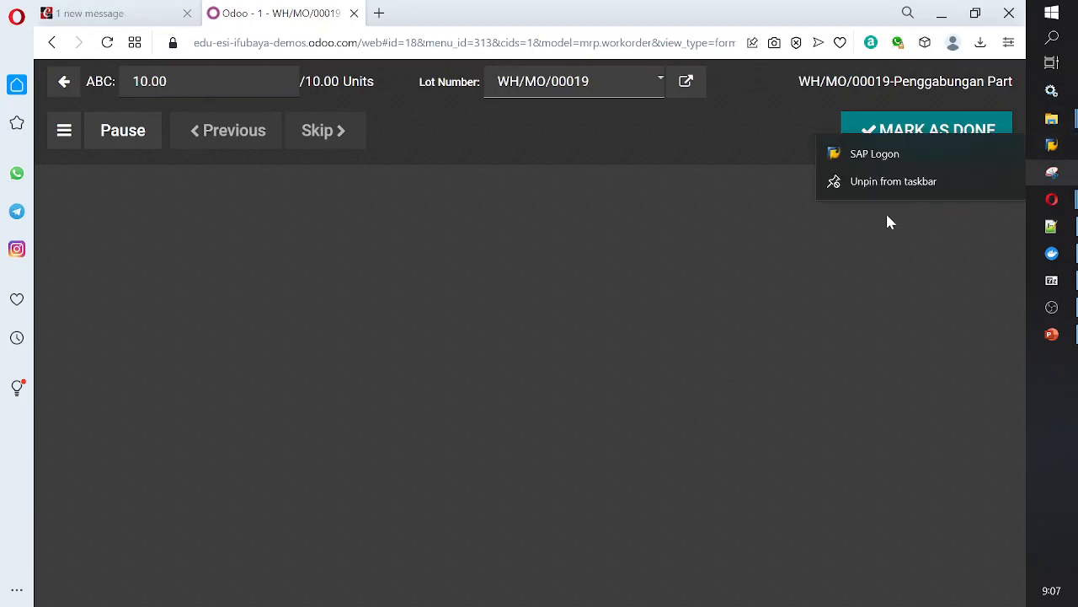
{"action": "left_click", "coordinate": [791, 219]}
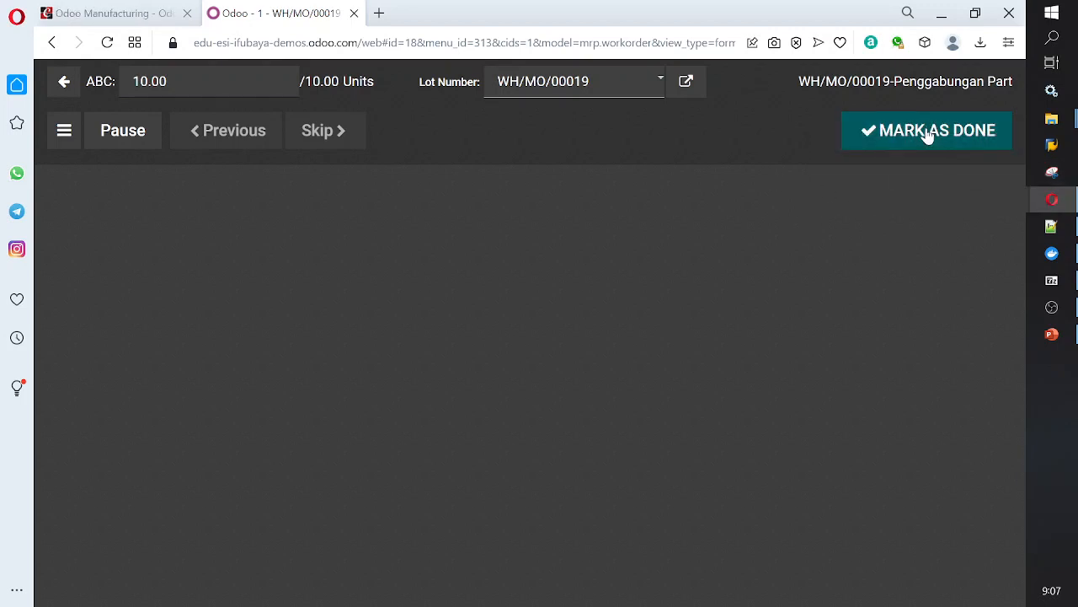
{"action": "left_click", "coordinate": [927, 135]}
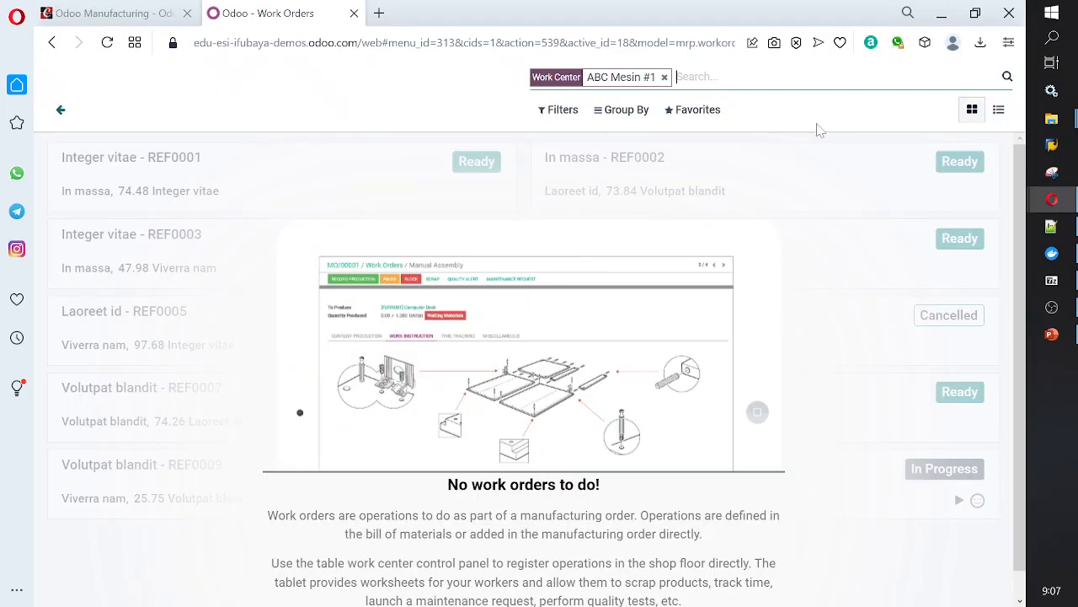
Open the ready Packing work order at ABC Mesin #2 from the work centers overview filtered for ABC and mark it as done.
{"action": "left_click", "coordinate": [60, 109]}
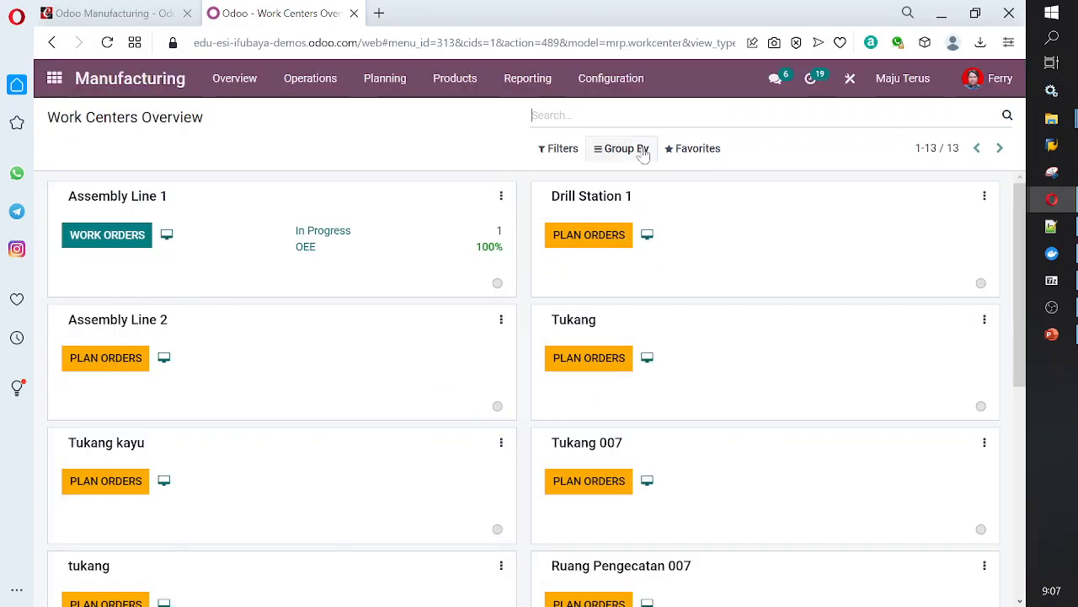
{"action": "type", "text": "ABC"}
{"action": "key", "text": "Return"}
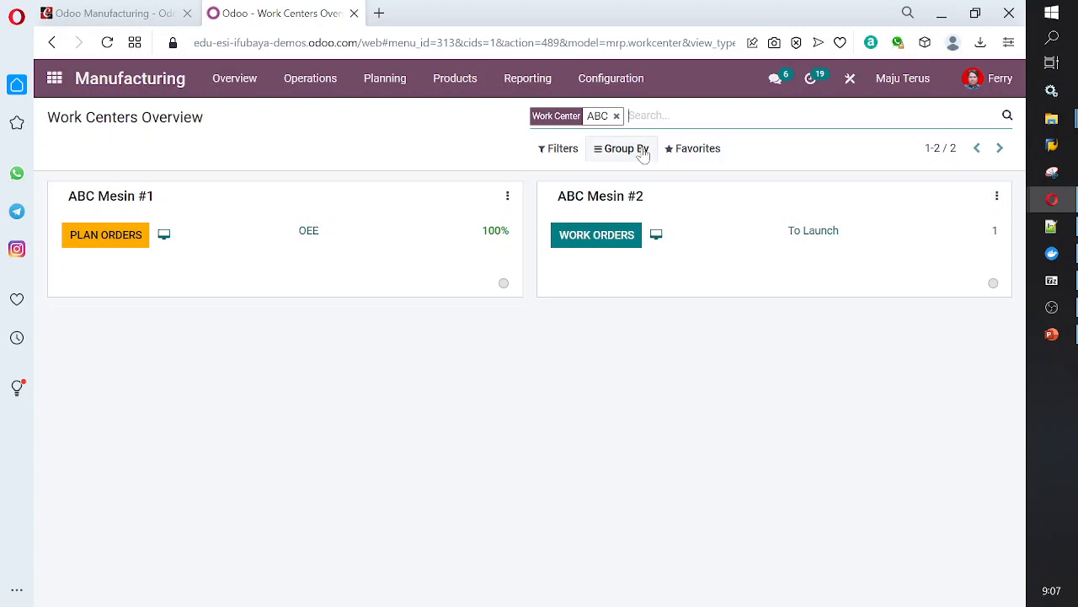
{"action": "left_click", "coordinate": [809, 236]}
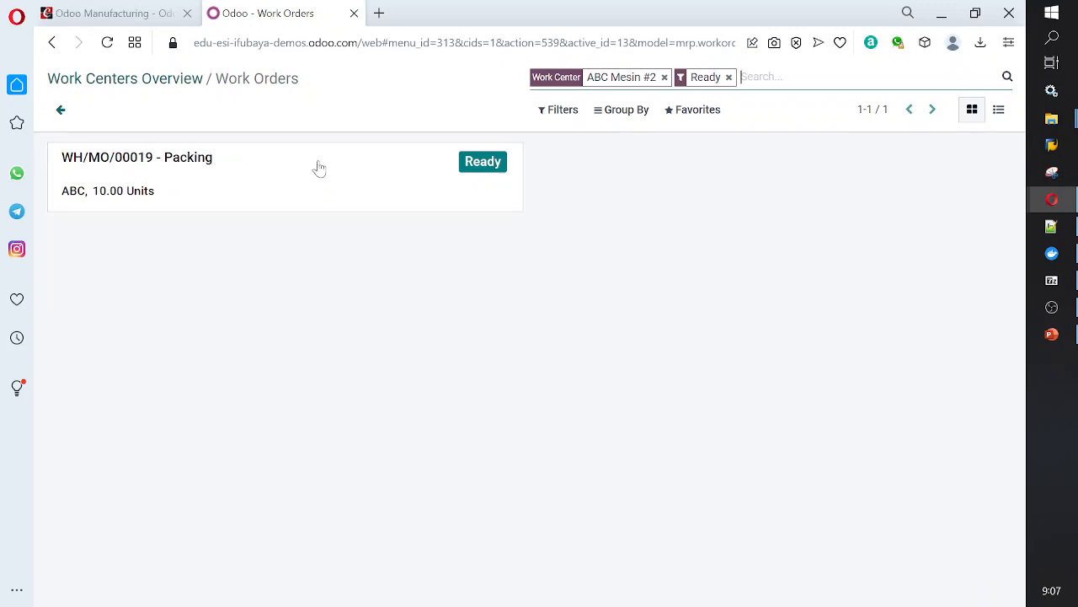
{"action": "left_click", "coordinate": [478, 167]}
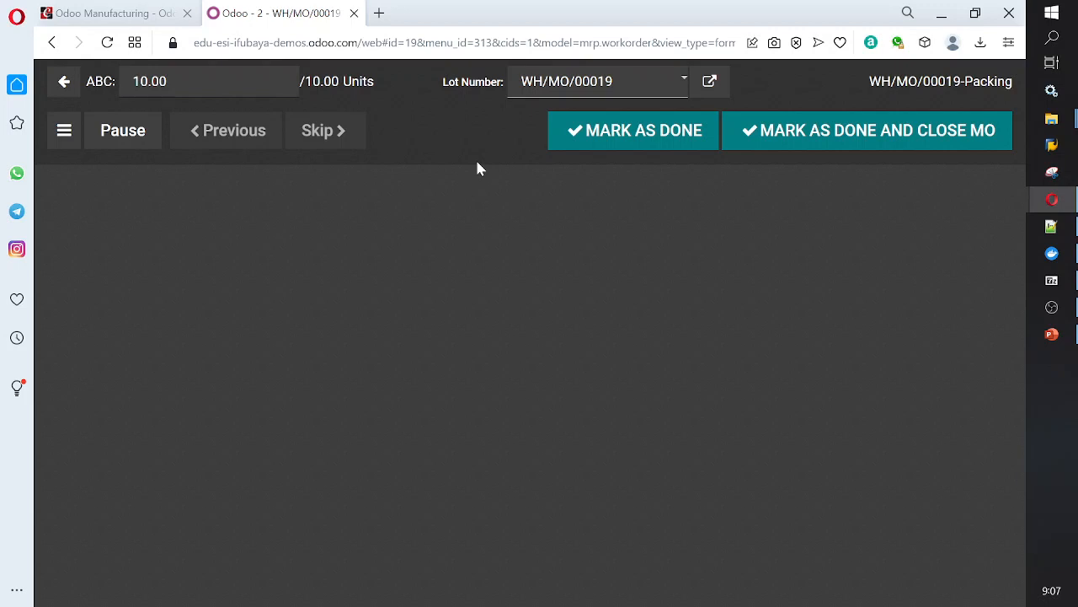
{"action": "left_click", "coordinate": [601, 133]}
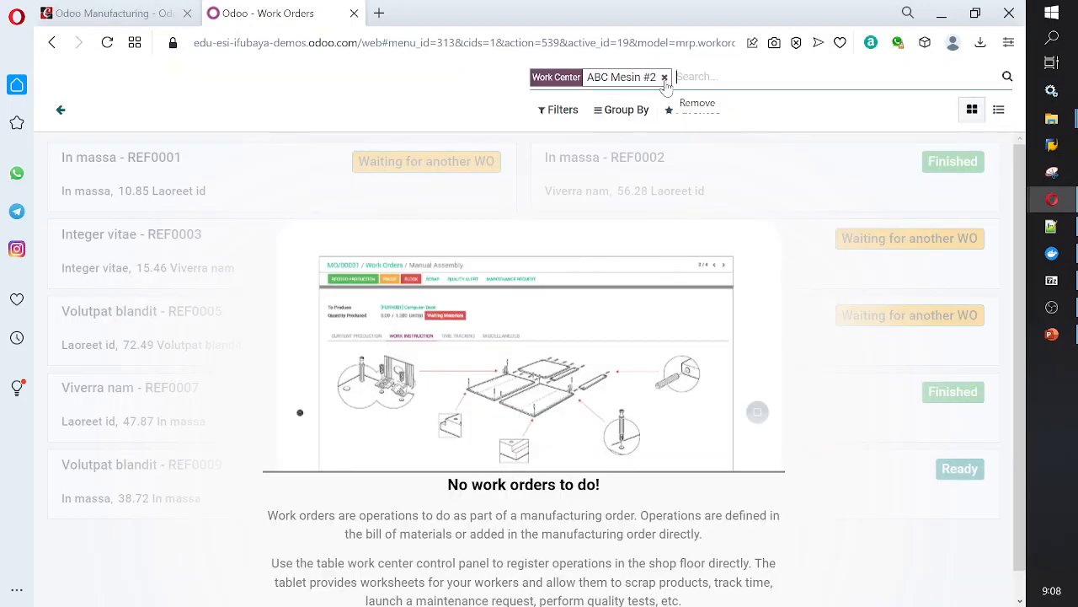
Replace the ABC Mesin #2 filter on the work orders with a search for manufacturing order ABC.
{"action": "left_click", "coordinate": [664, 78]}
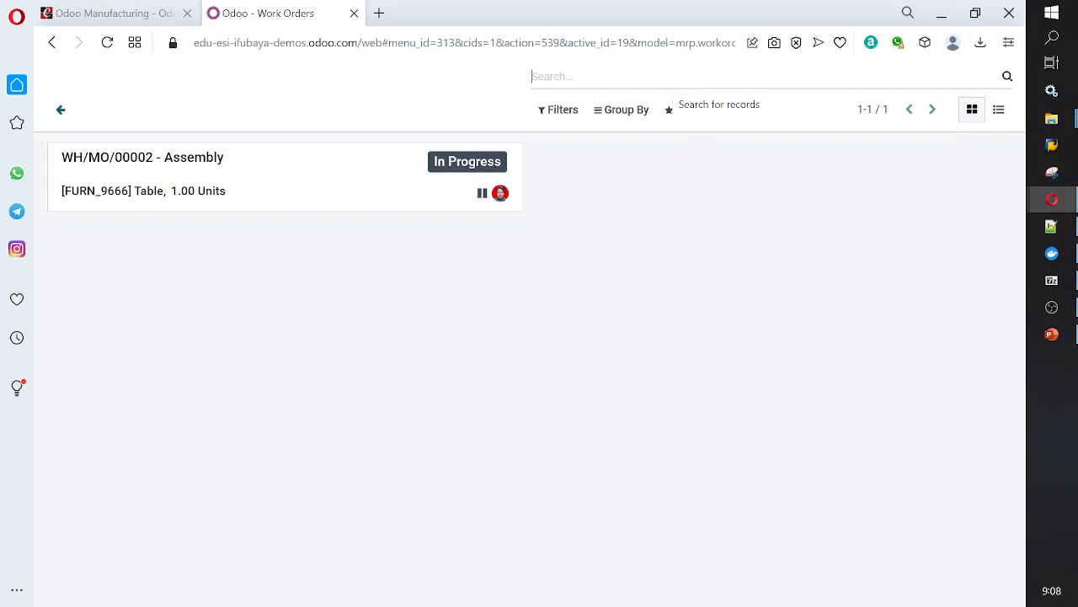
{"action": "type", "text": "ABC"}
{"action": "key", "text": "Return"}
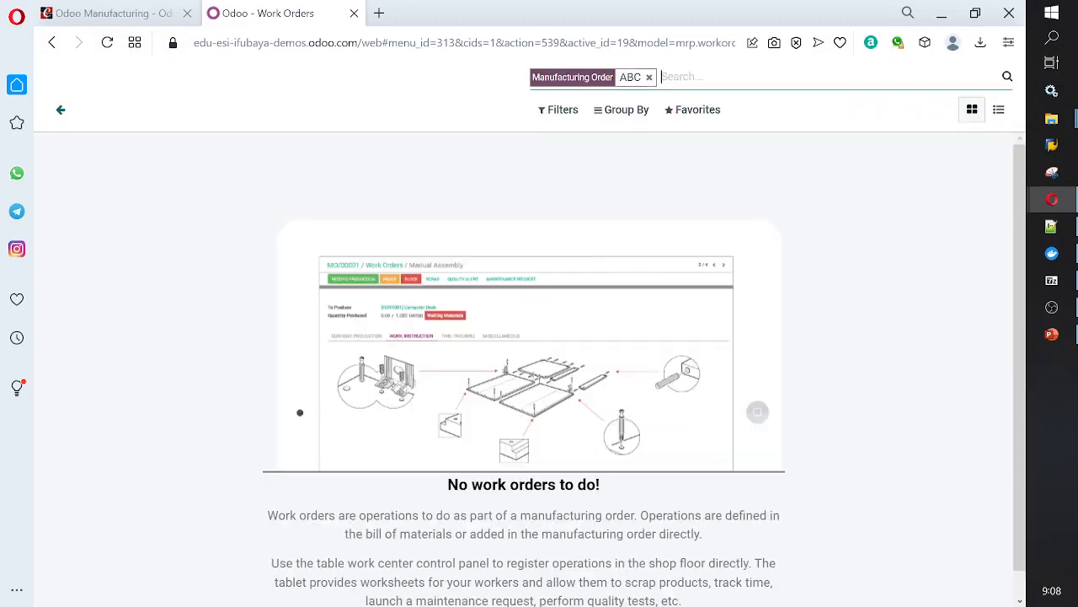
Return to the work centers overview, filter it for ABC and view the manufacturing orders planned for ABC Mesin #1.
{"action": "left_click", "coordinate": [61, 113]}
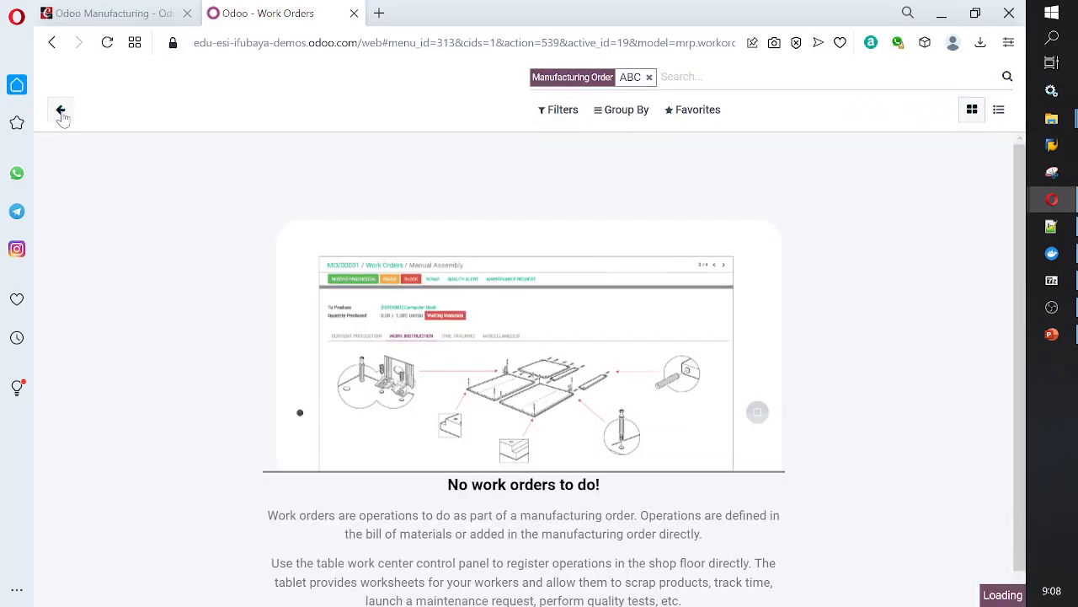
{"action": "type", "text": "ABC"}
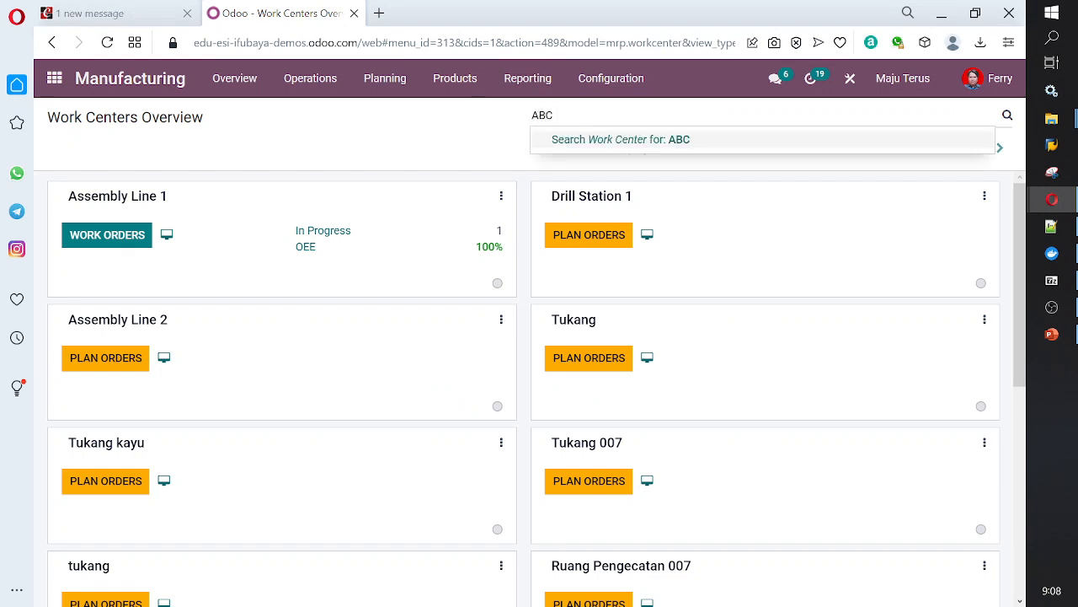
{"action": "key", "text": "Return"}
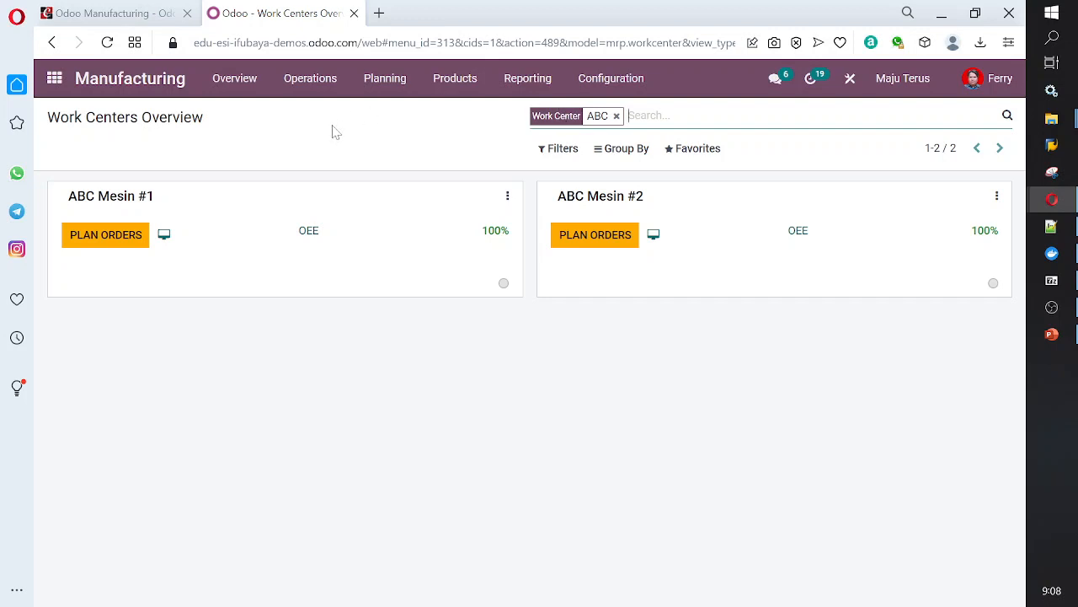
{"action": "left_click", "coordinate": [134, 244]}
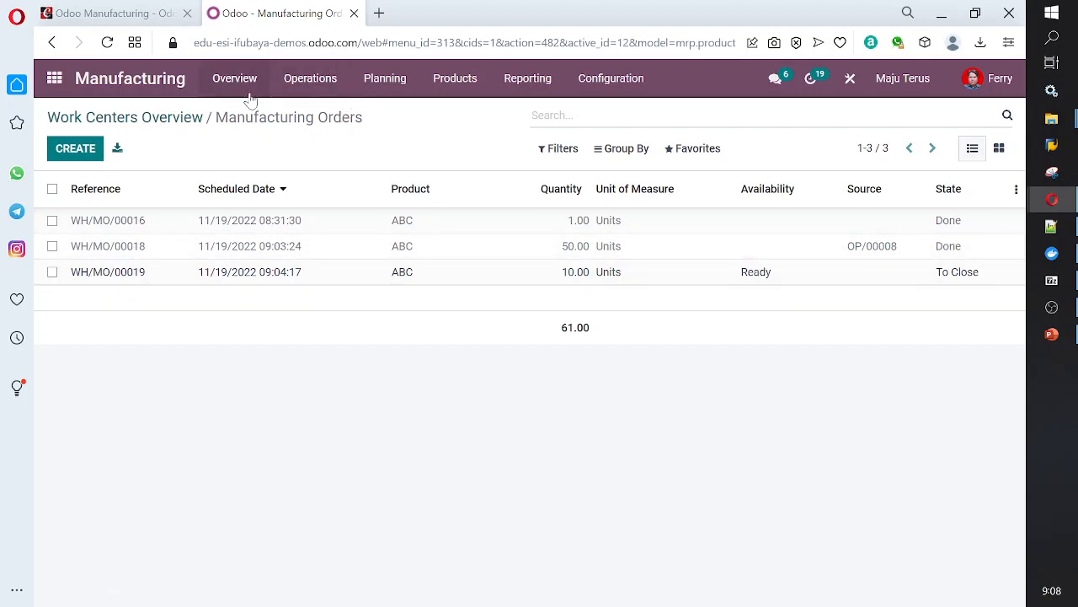
Open the 10-unit ABC manufacturing order from the list of manufacturing orders to do.
{"action": "left_click", "coordinate": [162, 85]}
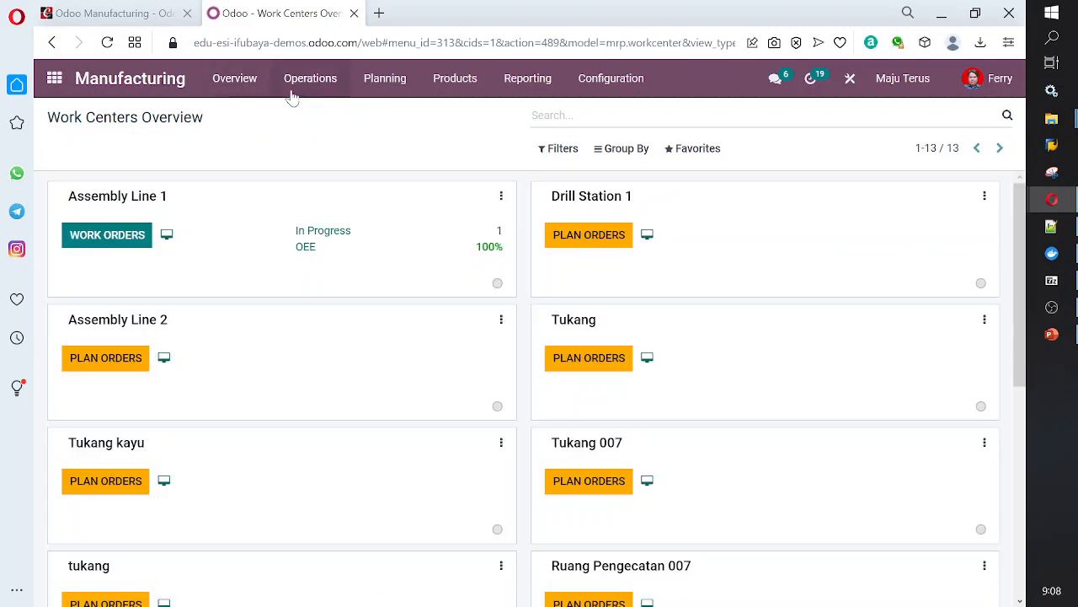
{"action": "left_click", "coordinate": [327, 83]}
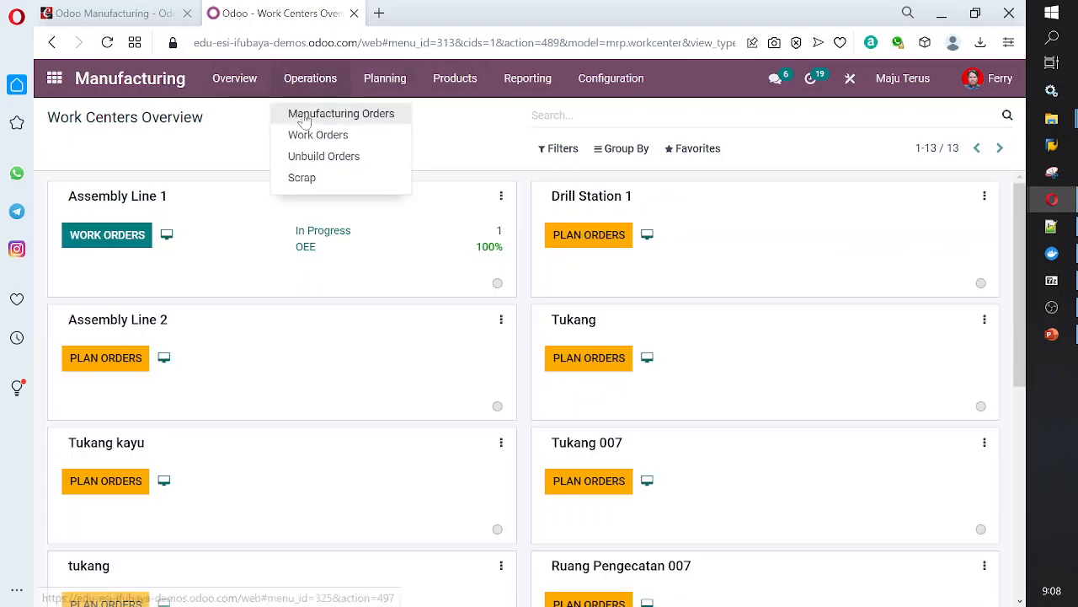
{"action": "left_click", "coordinate": [330, 111]}
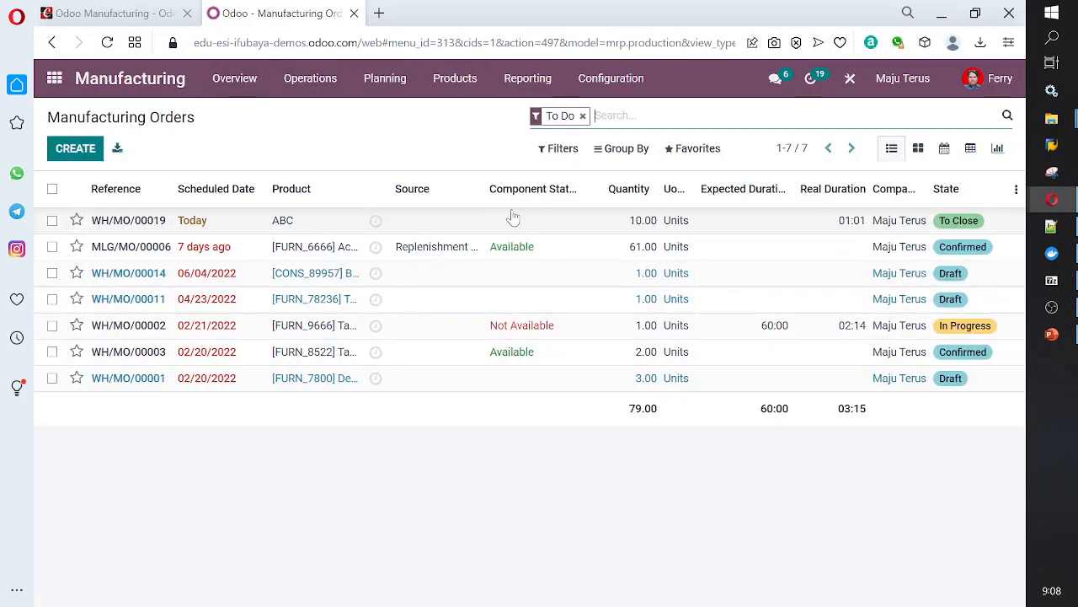
{"action": "left_click", "coordinate": [486, 226]}
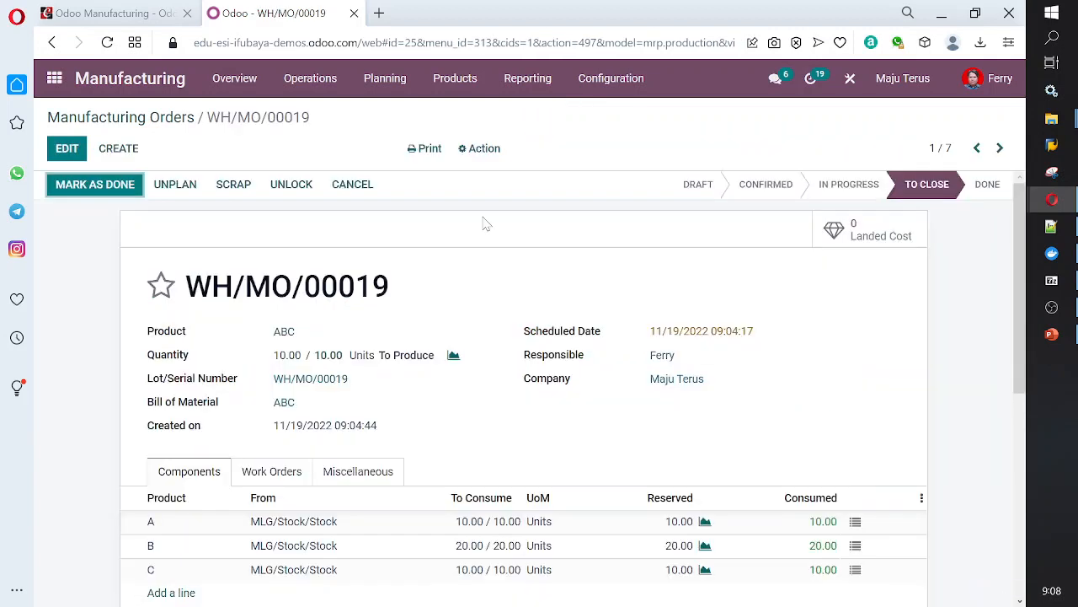
Review the order's work orders and components, and mark the manufacturing order as done.
{"action": "scroll", "coordinate": [710, 468], "scroll_direction": "down", "scroll_amount": 4}
{"action": "scroll", "coordinate": [707, 469], "scroll_direction": "up", "scroll_amount": 4}
{"action": "scroll", "coordinate": [631, 429], "scroll_direction": "down", "scroll_amount": 1}
{"action": "left_click", "coordinate": [271, 389]}
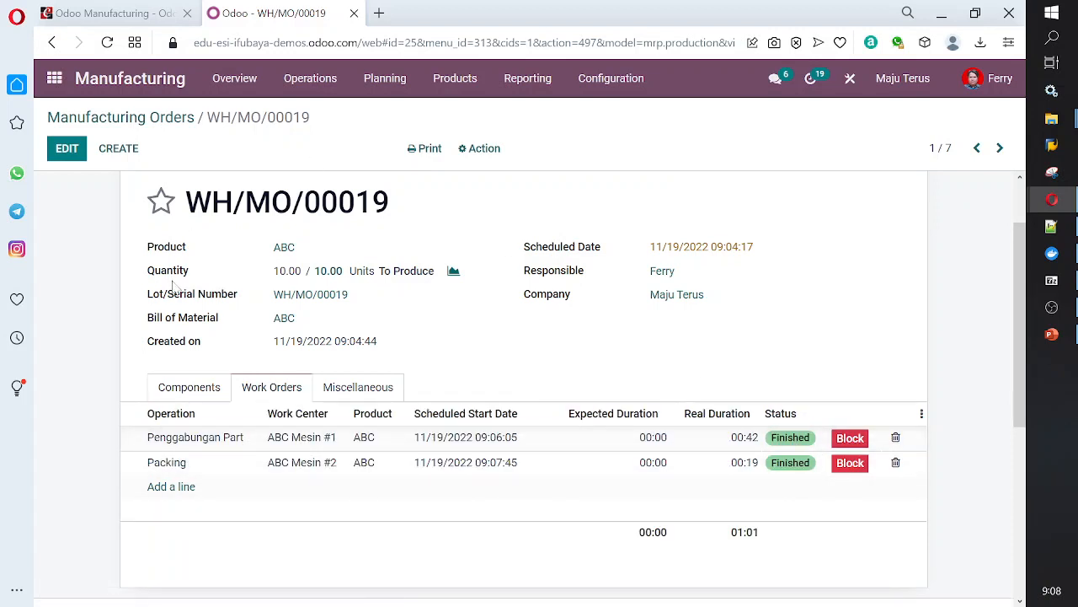
{"action": "left_click", "coordinate": [196, 386]}
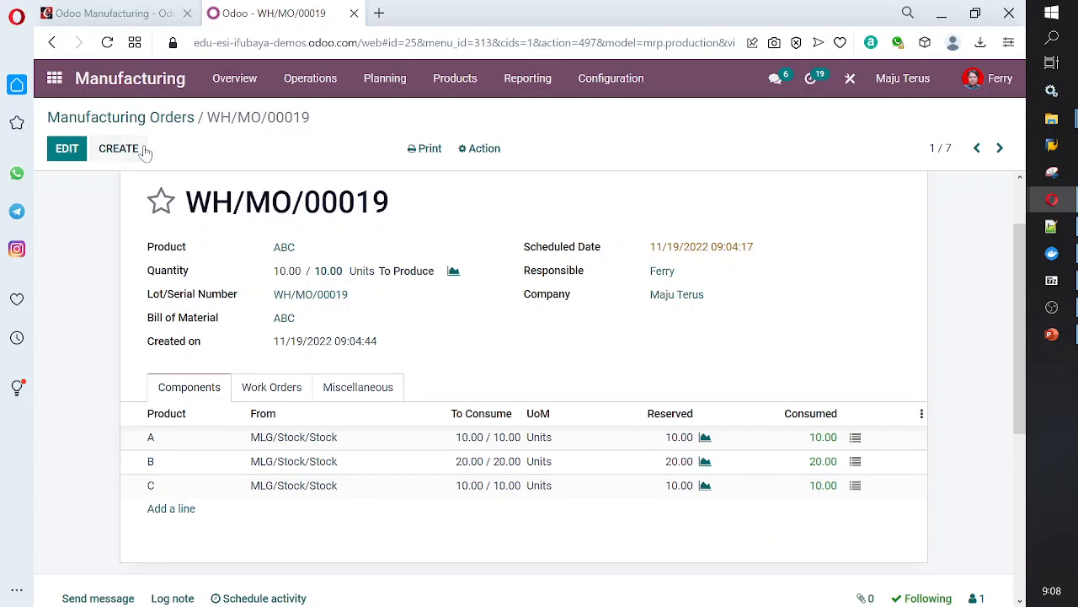
{"action": "scroll", "coordinate": [210, 200], "scroll_direction": "up", "scroll_amount": 1}
{"action": "left_click", "coordinate": [121, 192]}
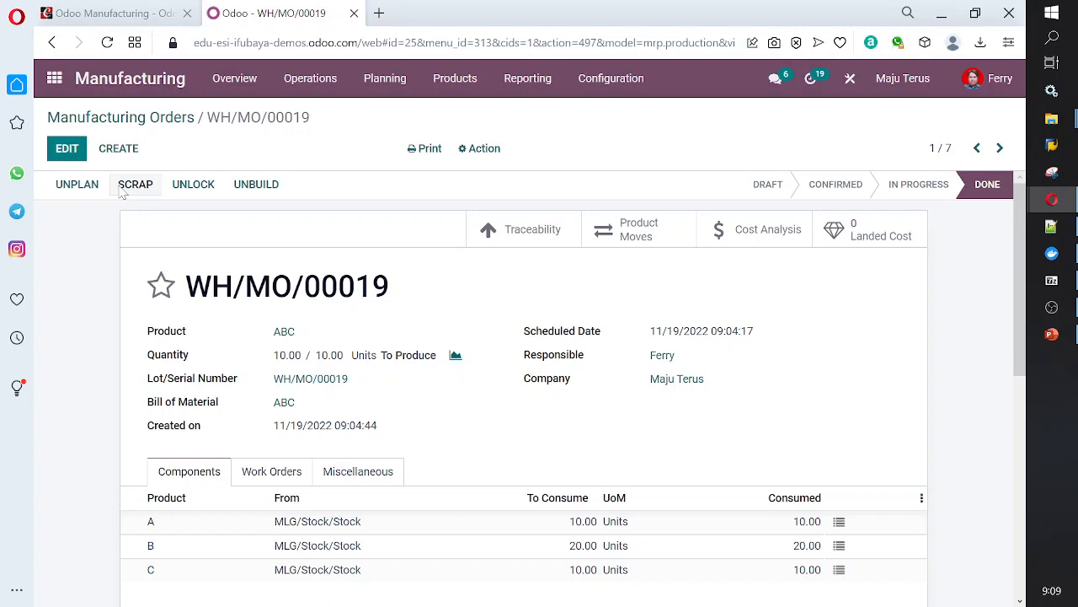
Examine the order's product moves for components A, B and C and for the finished ABC, and return to the order.
{"action": "left_click", "coordinate": [654, 237]}
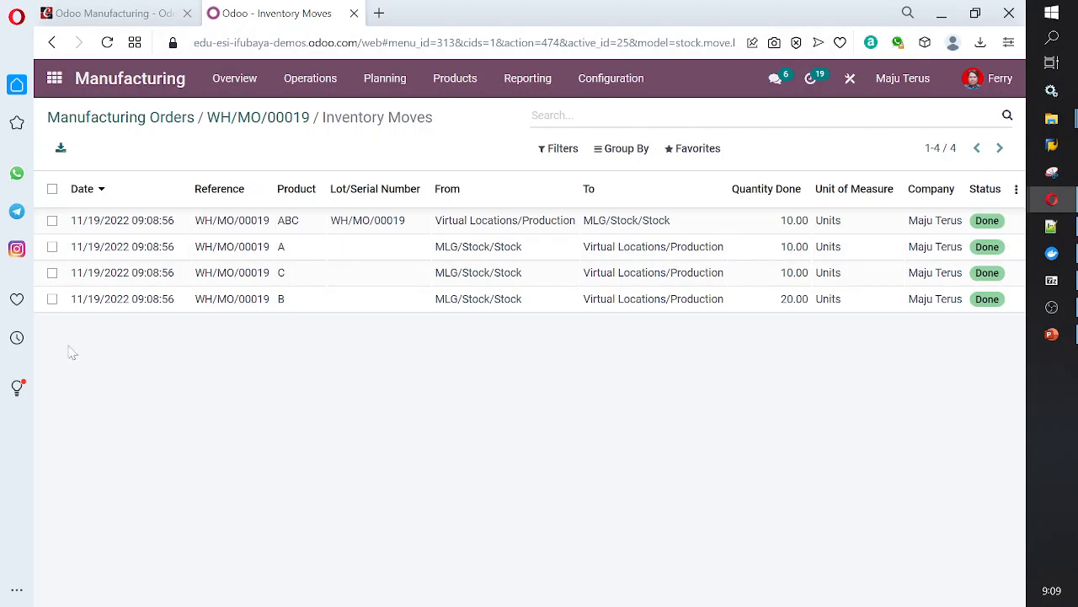
{"action": "left_click", "coordinate": [52, 247]}
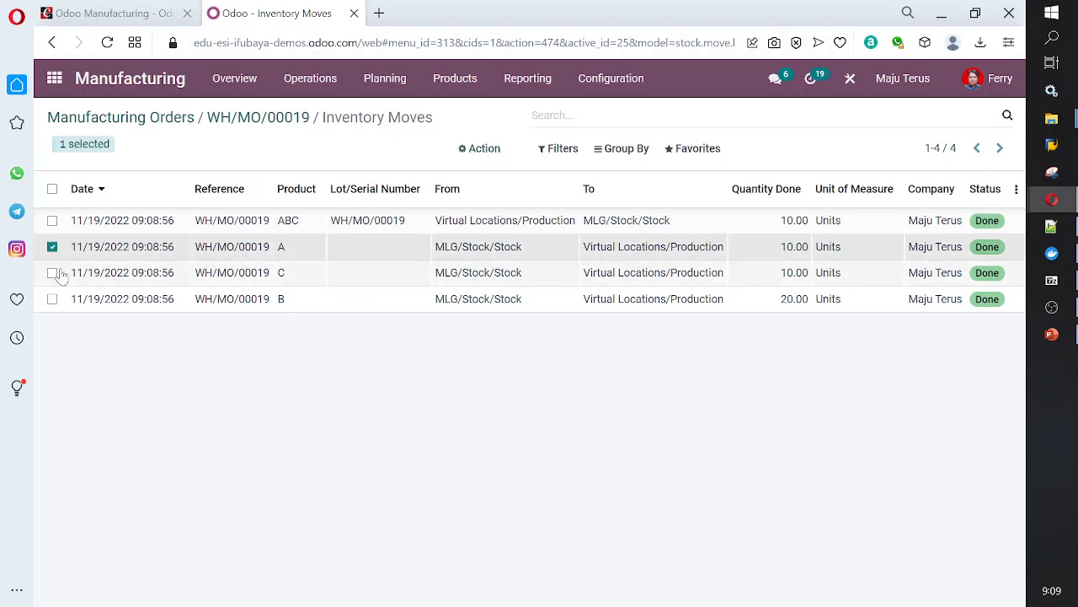
{"action": "left_click", "coordinate": [52, 273]}
{"action": "left_click", "coordinate": [52, 300]}
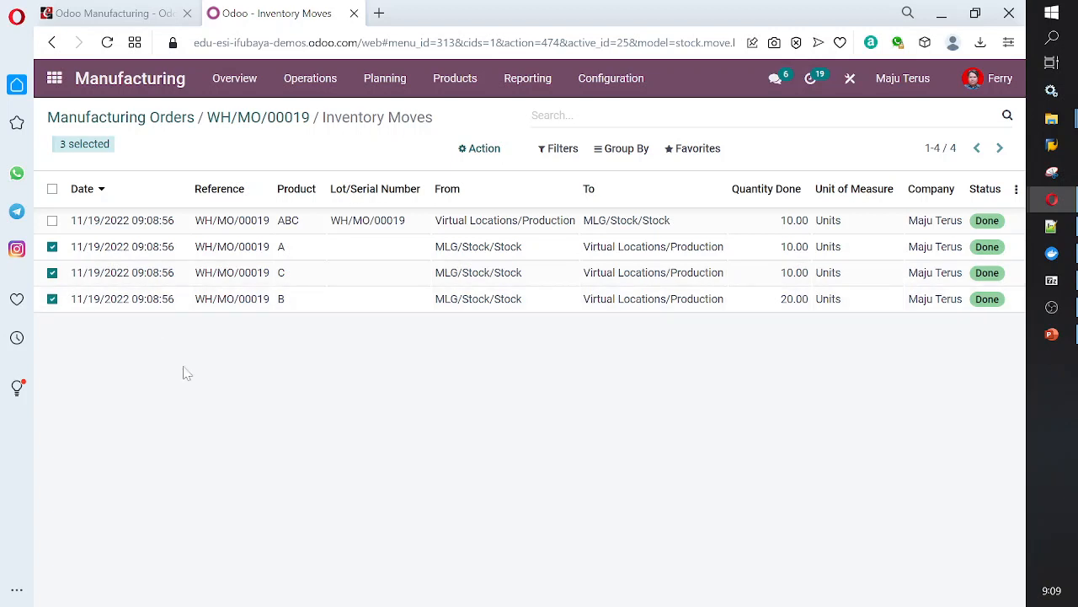
{"action": "left_click", "coordinate": [53, 246]}
{"action": "left_click", "coordinate": [52, 273]}
{"action": "left_click", "coordinate": [53, 299]}
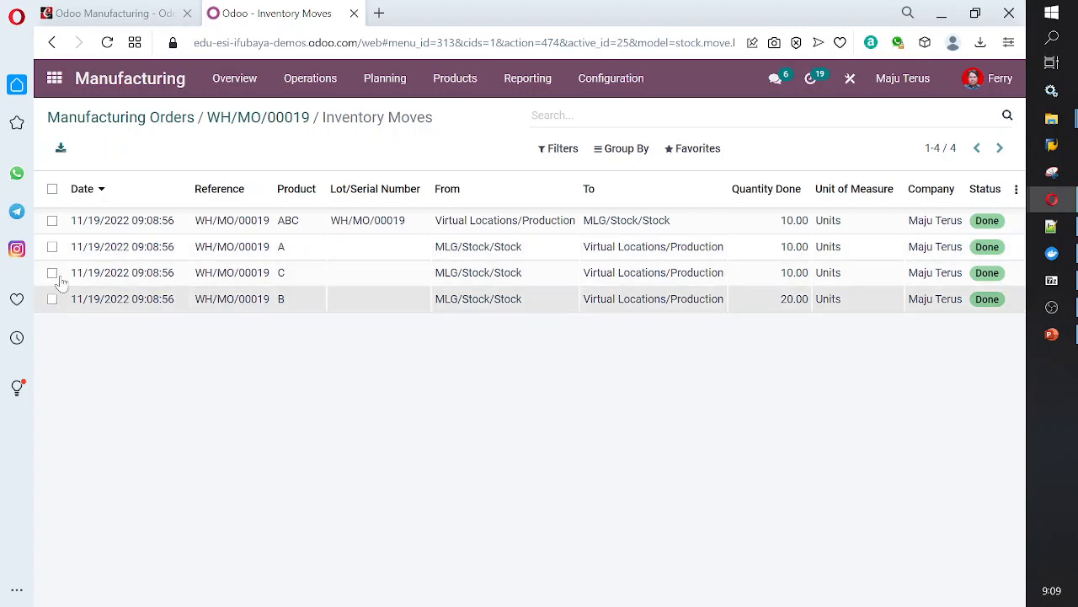
{"action": "left_click", "coordinate": [51, 221]}
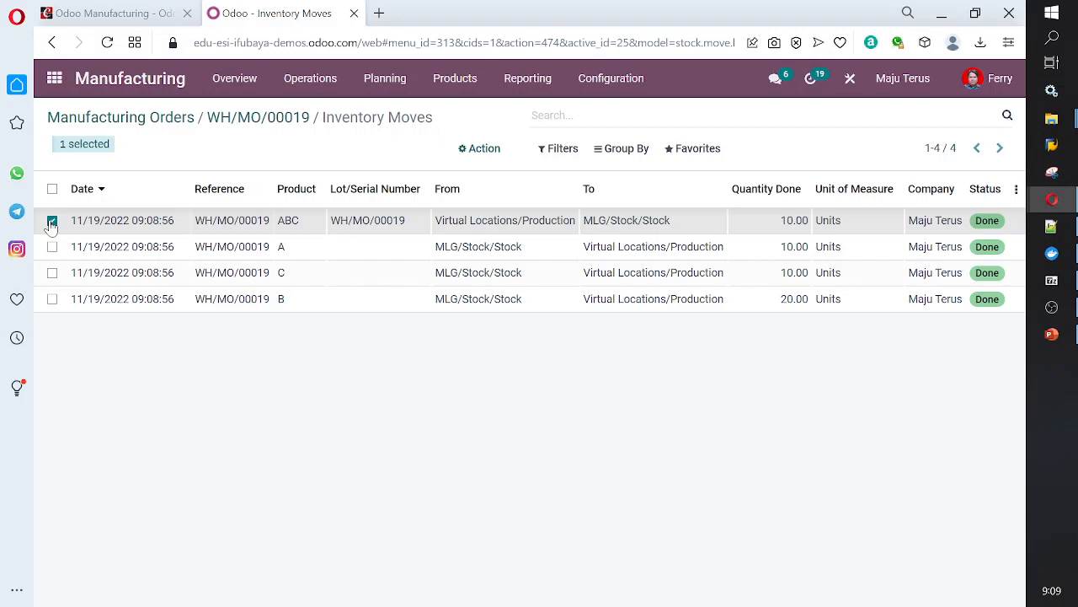
{"action": "left_click", "coordinate": [282, 125]}
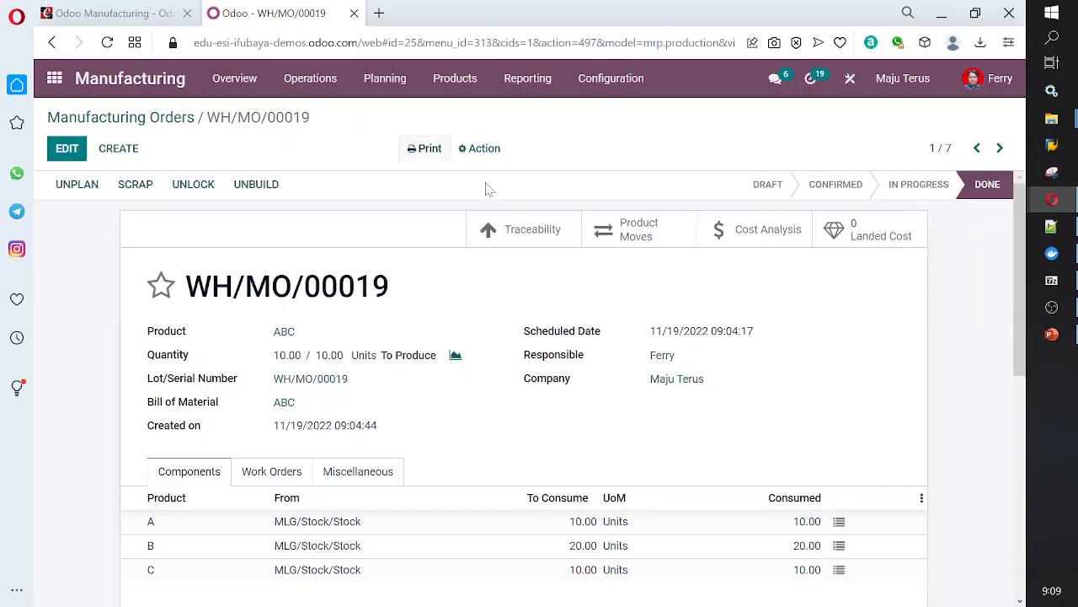
Examine the order's cost analysis, covering component costs, working times and hourly costs of Packing and Penggabungan Part, and total production cost.
{"action": "left_click", "coordinate": [764, 235]}
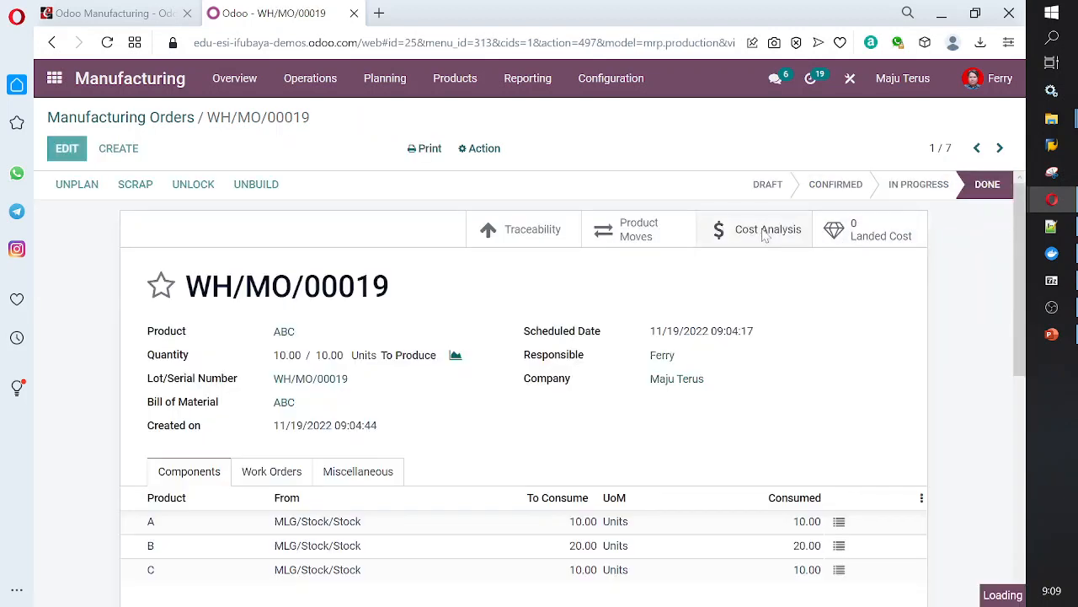
{"action": "scroll", "coordinate": [764, 235], "scroll_direction": "down", "scroll_amount": 1}
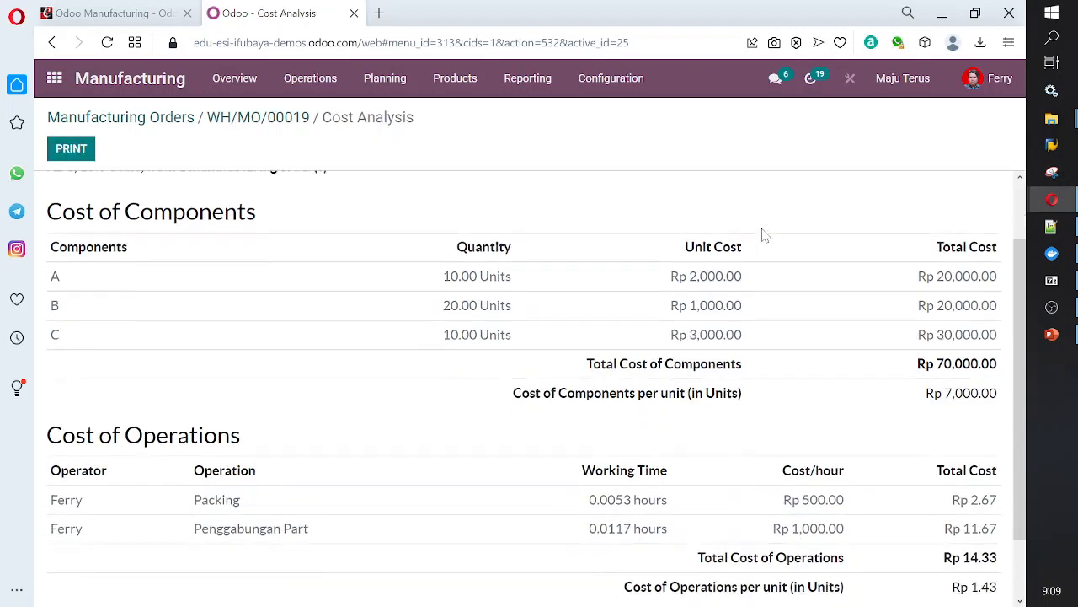
{"action": "scroll", "coordinate": [762, 234], "scroll_direction": "up", "scroll_amount": 1}
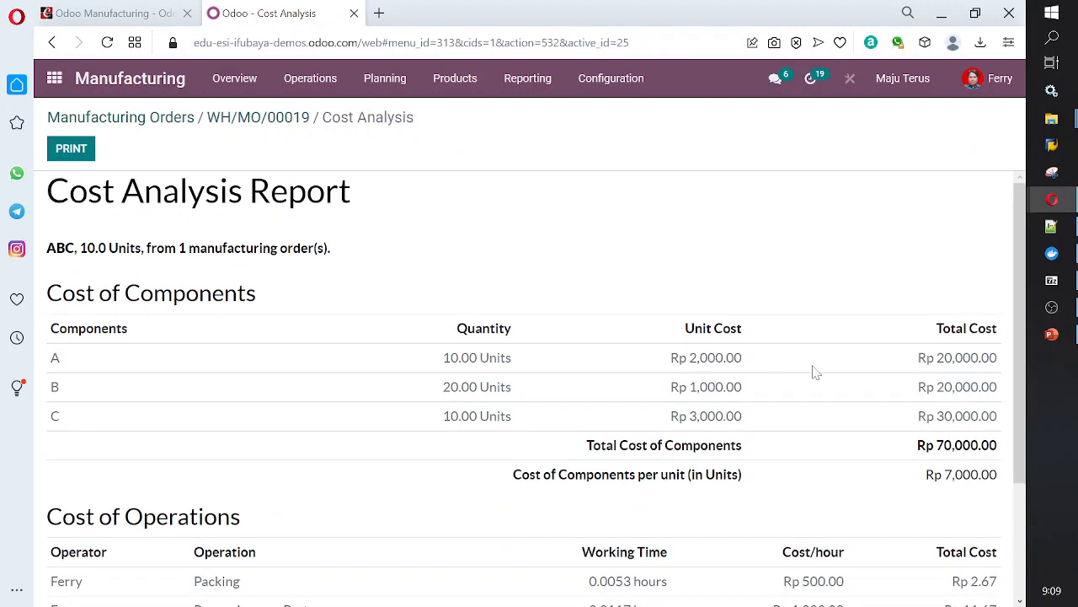
{"action": "scroll", "coordinate": [974, 403], "scroll_direction": "down", "scroll_amount": 2}
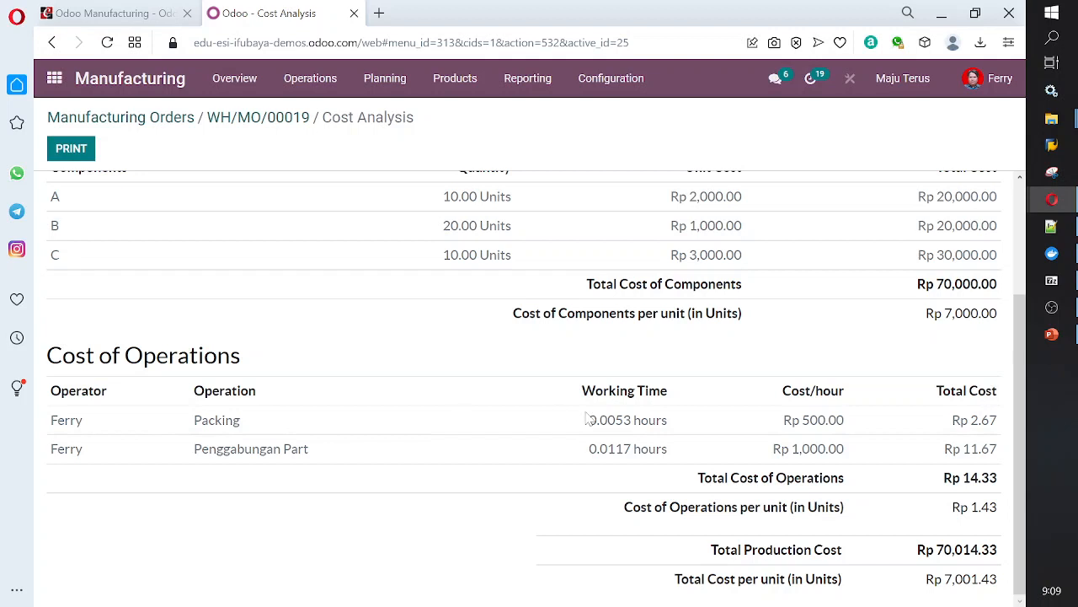
{"action": "left_click_drag", "start_coordinate": [587, 424], "coordinate": [674, 424]}
{"action": "left_click", "coordinate": [573, 454]}
{"action": "left_click_drag", "start_coordinate": [585, 451], "coordinate": [689, 454]}
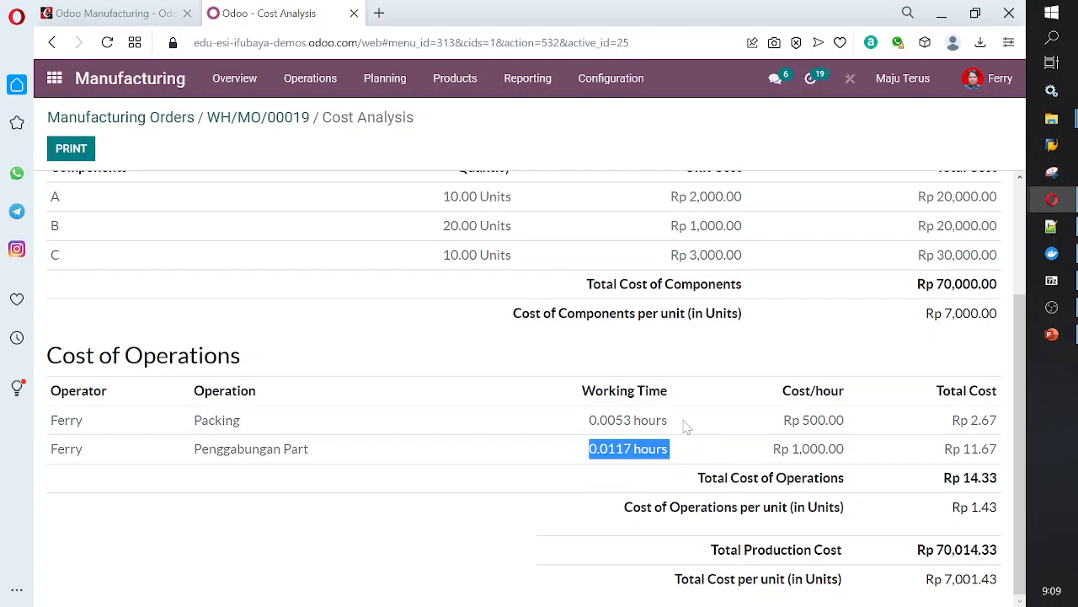
{"action": "left_click", "coordinate": [642, 412]}
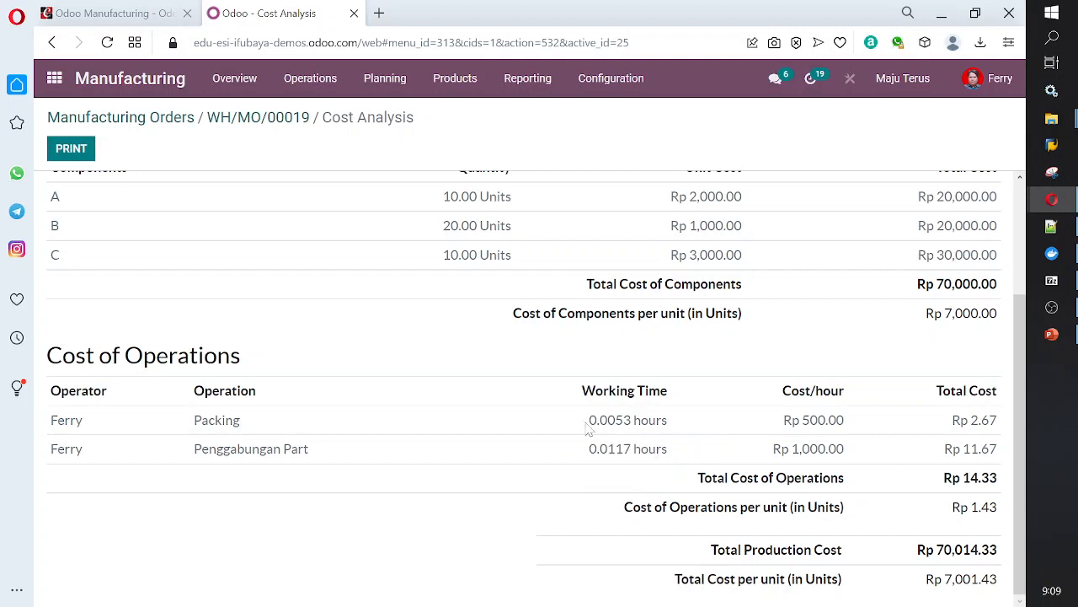
{"action": "left_click_drag", "start_coordinate": [587, 426], "coordinate": [679, 421]}
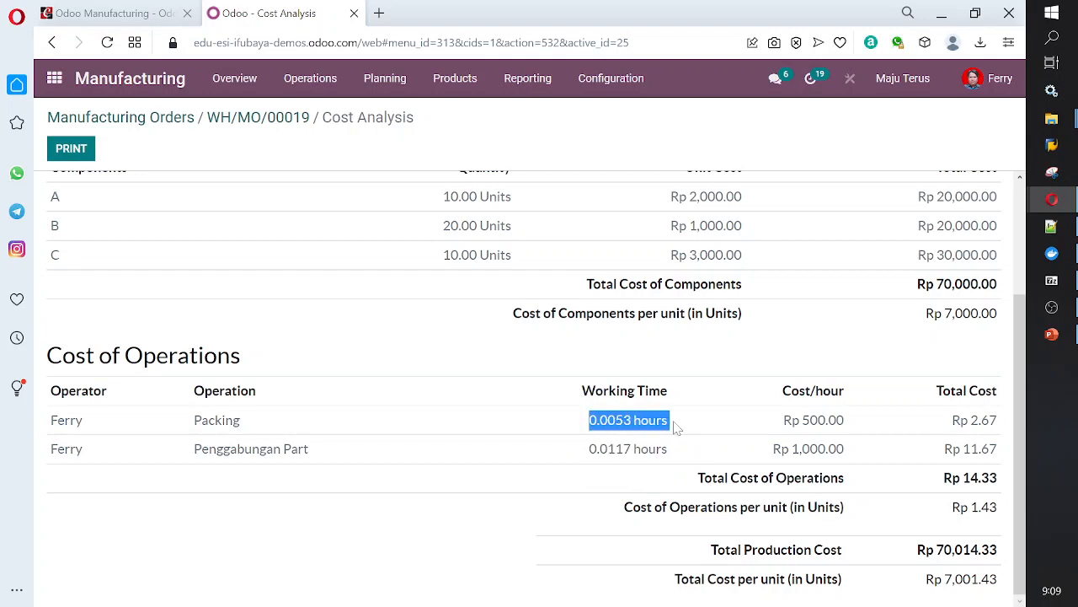
{"action": "left_click", "coordinate": [863, 458]}
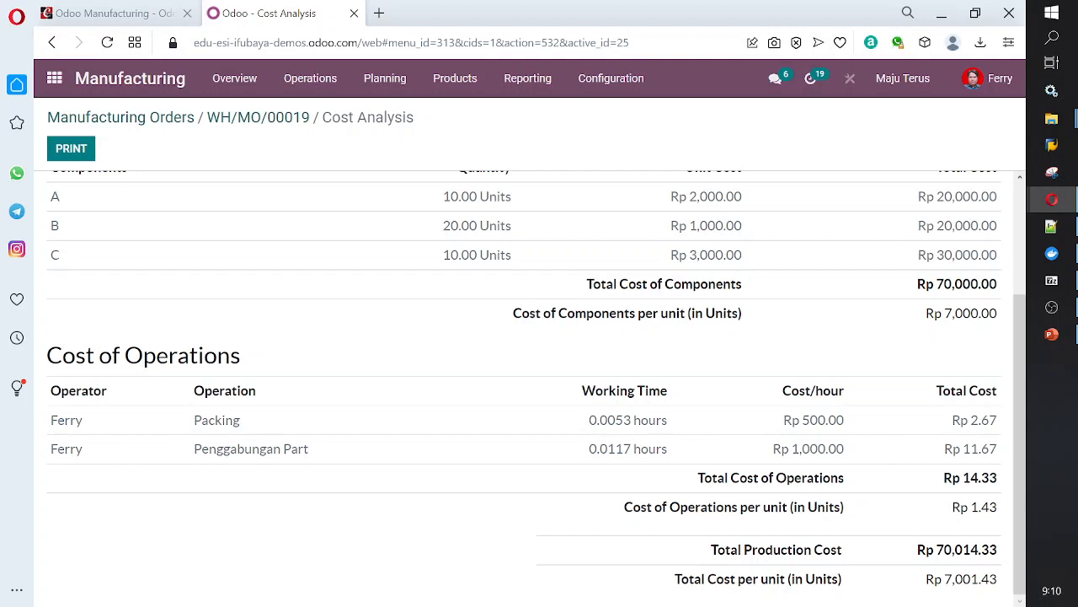
Examine the total cost per unit in the manufacturing order's cost analysis.
{"action": "double_click", "coordinate": [1006, 580]}
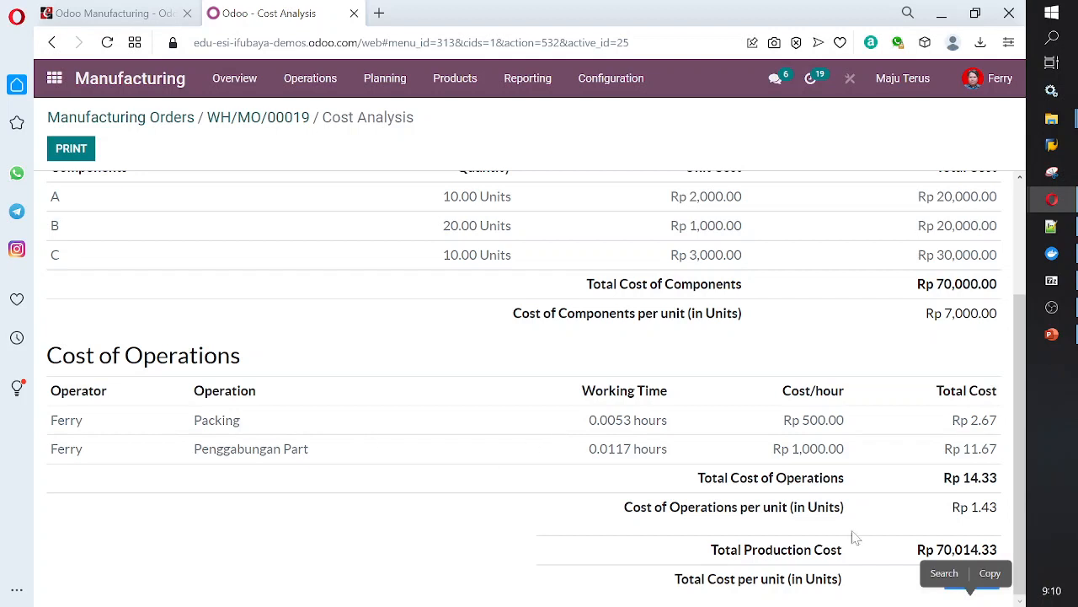
{"action": "left_click", "coordinate": [880, 552]}
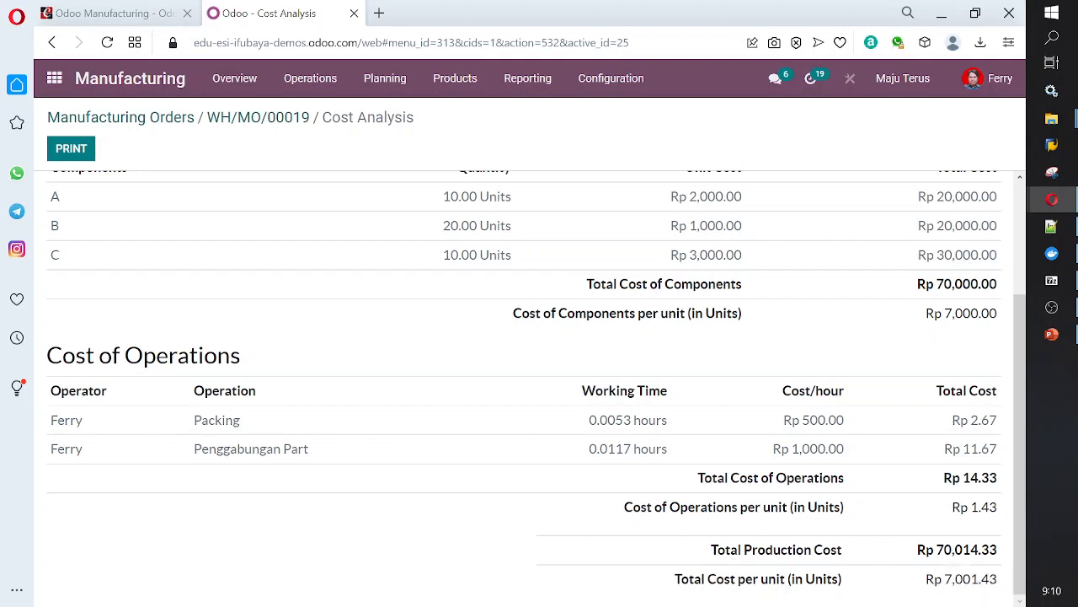
{"action": "left_click_drag", "start_coordinate": [943, 580], "coordinate": [1028, 565]}
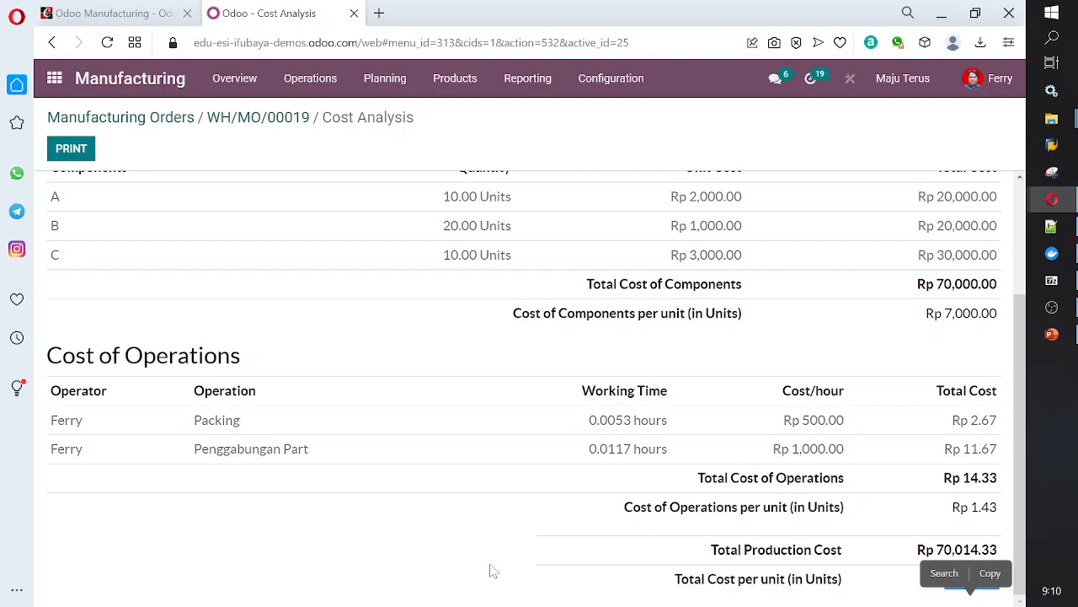
{"action": "left_click", "coordinate": [969, 579]}
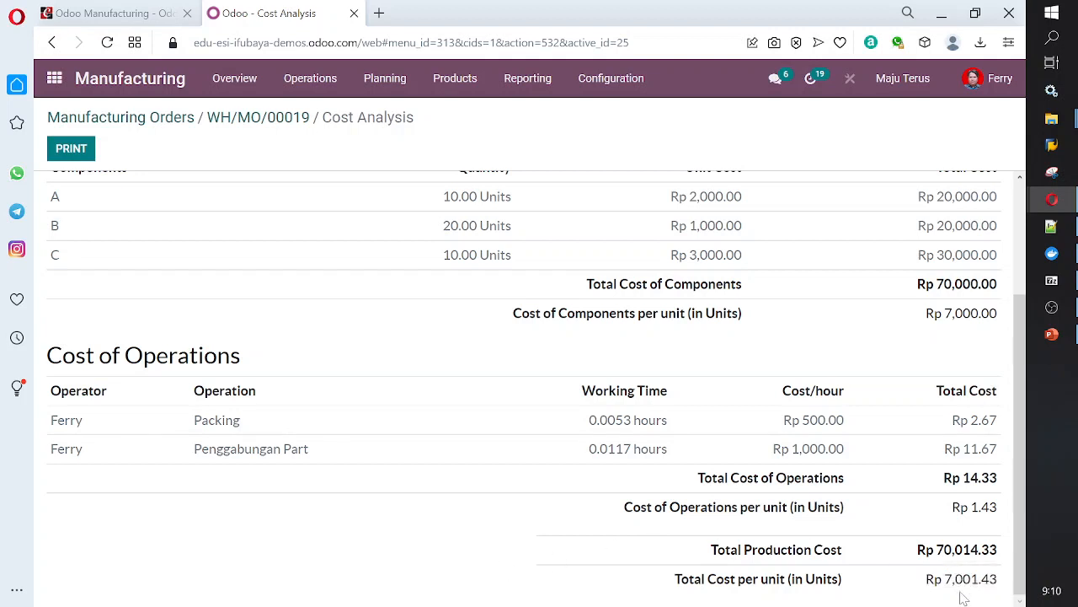
{"action": "left_click_drag", "start_coordinate": [939, 580], "coordinate": [1011, 583]}
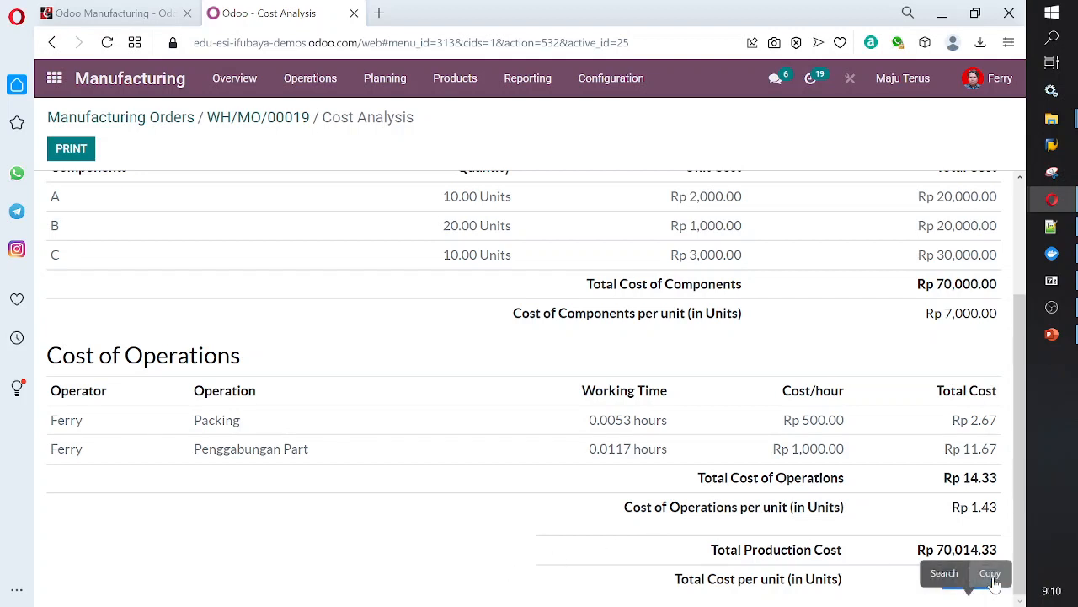
Open the ABC product from the product list, check its cost per unit, and return to the list.
{"action": "left_click", "coordinate": [453, 81]}
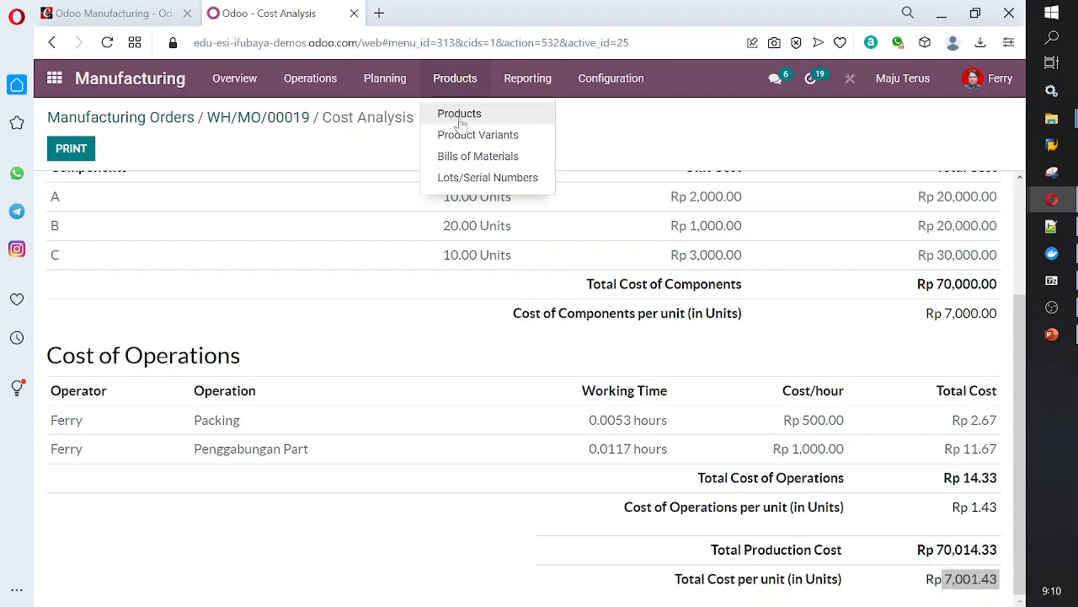
{"action": "left_click", "coordinate": [460, 116]}
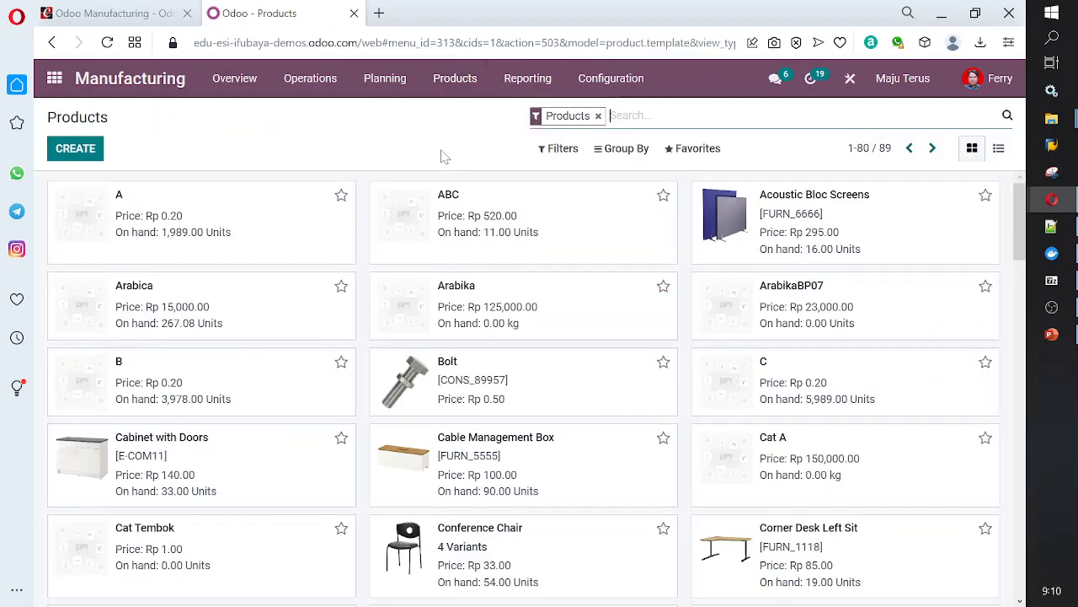
{"action": "left_click", "coordinate": [444, 204]}
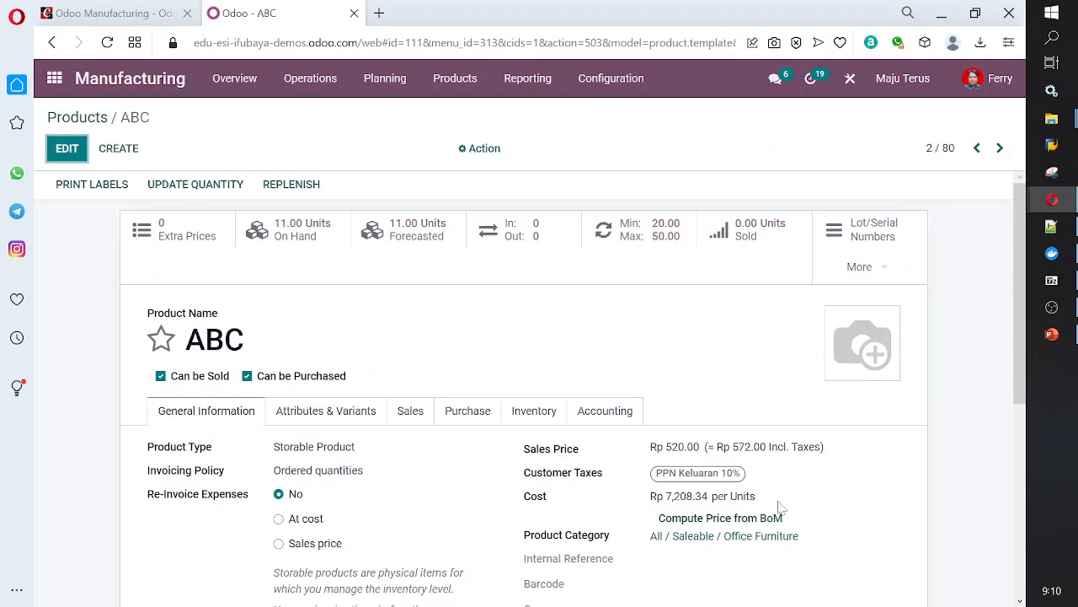
{"action": "scroll", "coordinate": [766, 514], "scroll_direction": "down", "scroll_amount": 2}
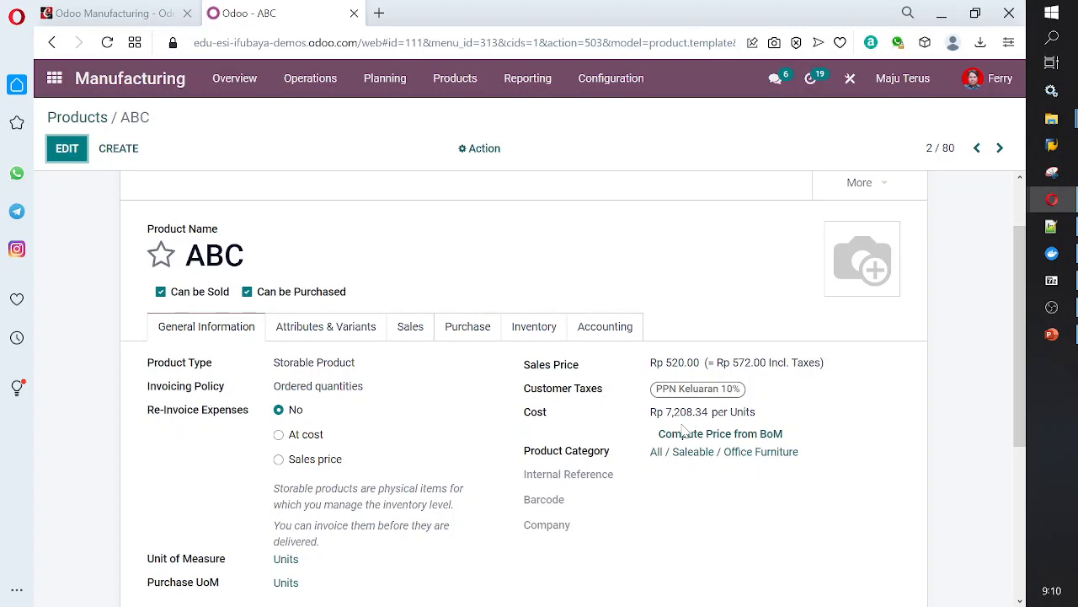
{"action": "key", "text": "alt+Left"}
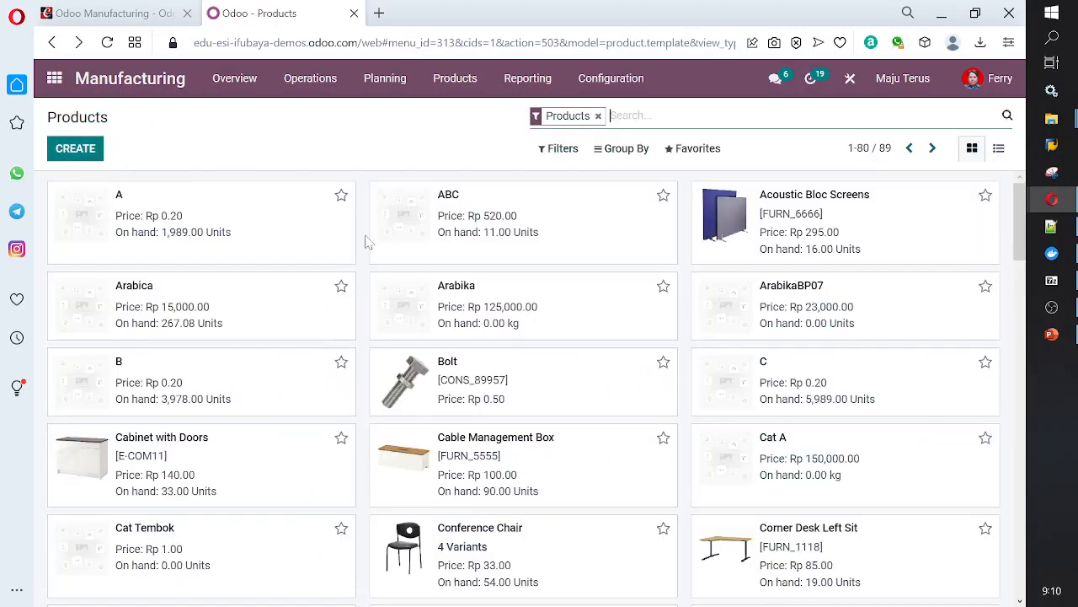
Remove the To Do filter from the manufacturing orders, reopen the 10-unit ABC order's cost analysis and check its total cost per unit.
{"action": "left_click", "coordinate": [307, 85]}
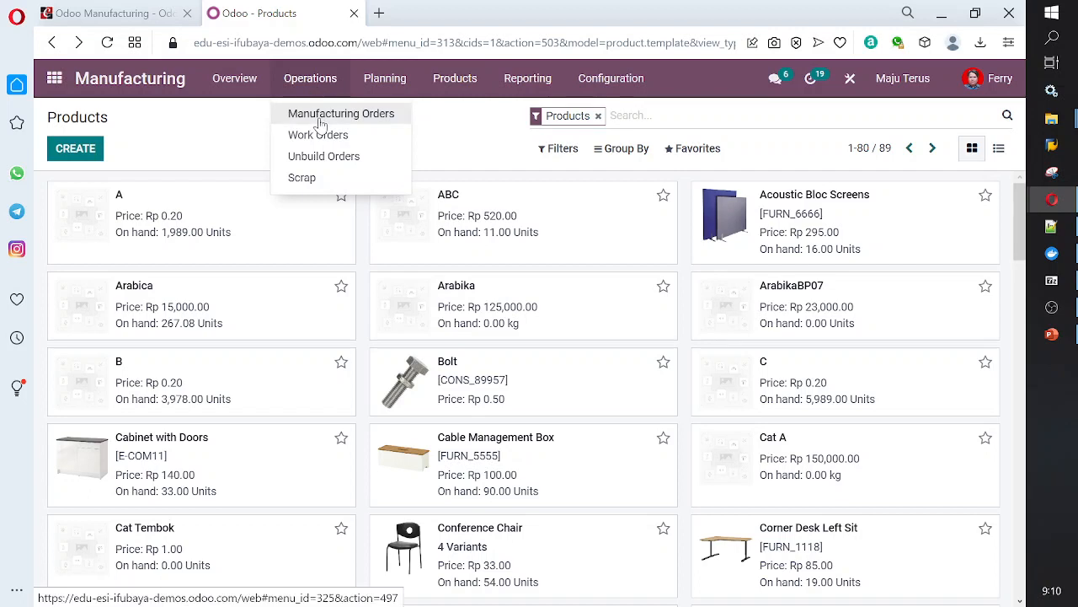
{"action": "left_click", "coordinate": [320, 118]}
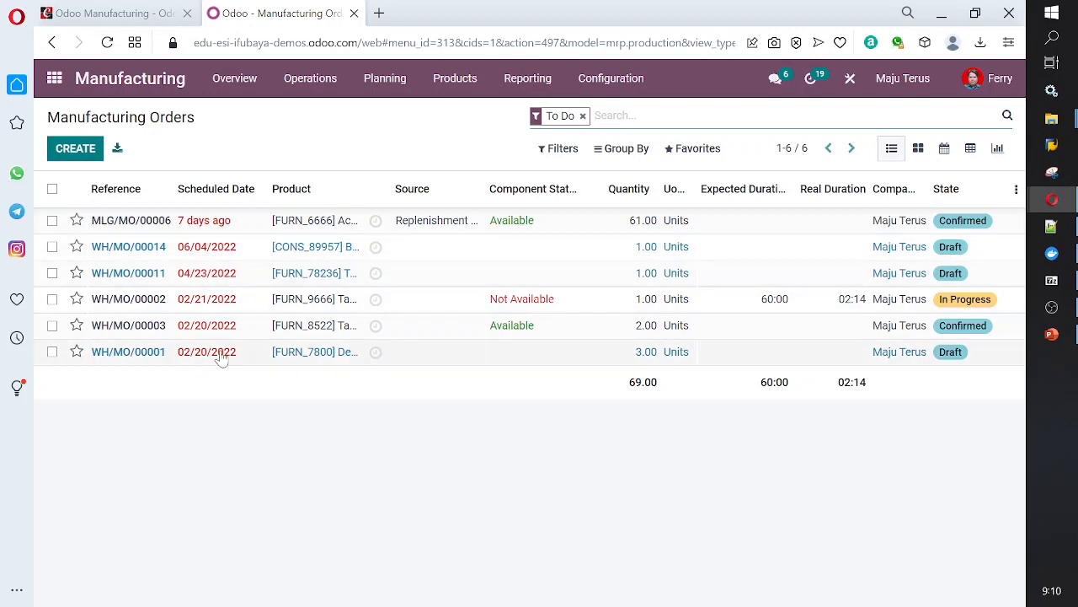
{"action": "left_click", "coordinate": [582, 117]}
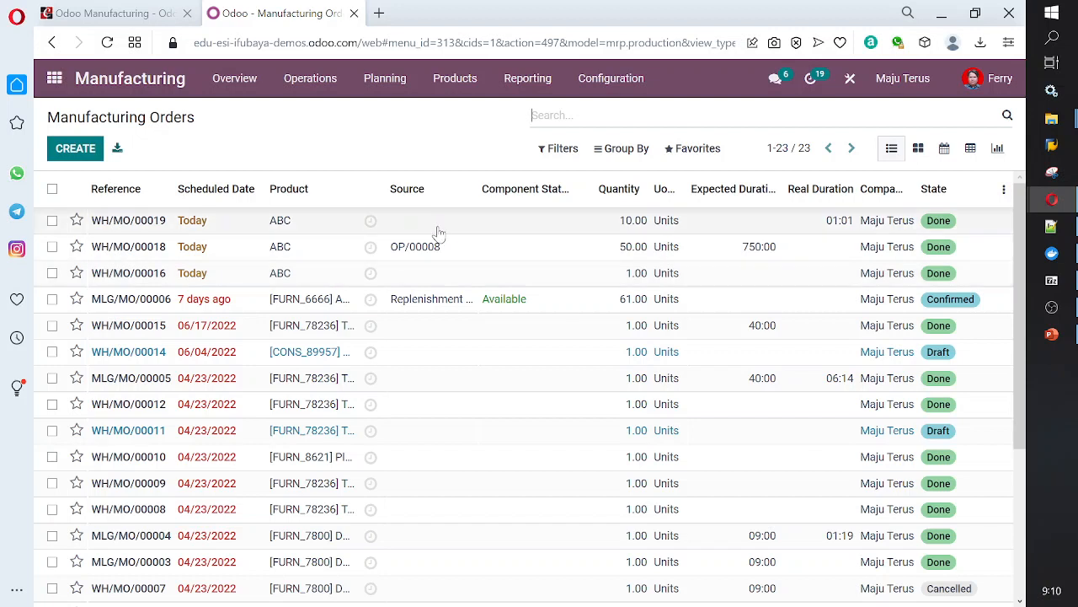
{"action": "left_click", "coordinate": [237, 229]}
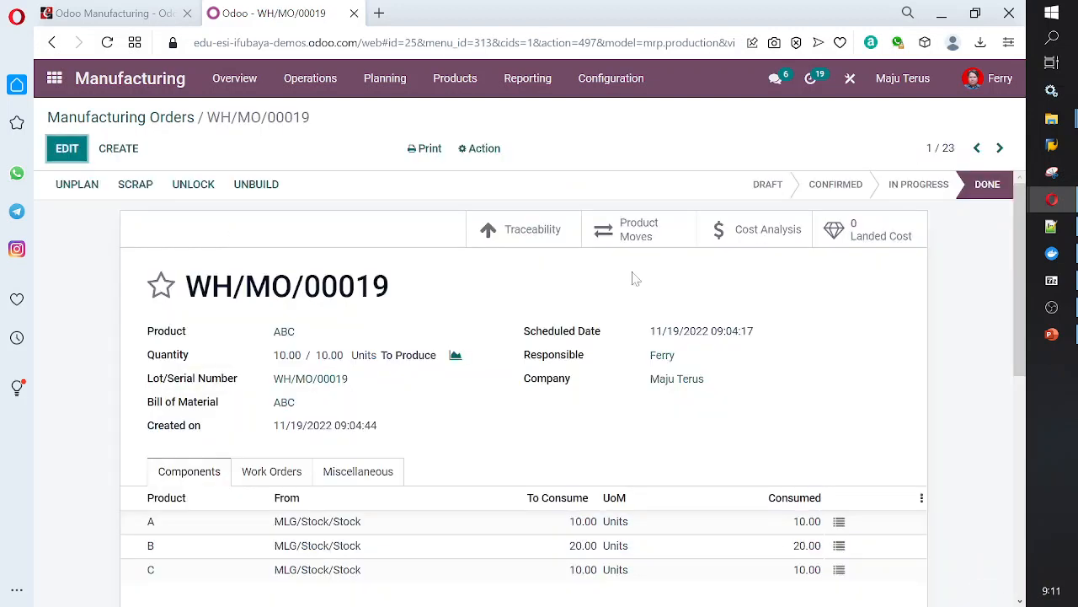
{"action": "left_click", "coordinate": [762, 232]}
{"action": "scroll", "coordinate": [842, 314], "scroll_direction": "down", "scroll_amount": 2}
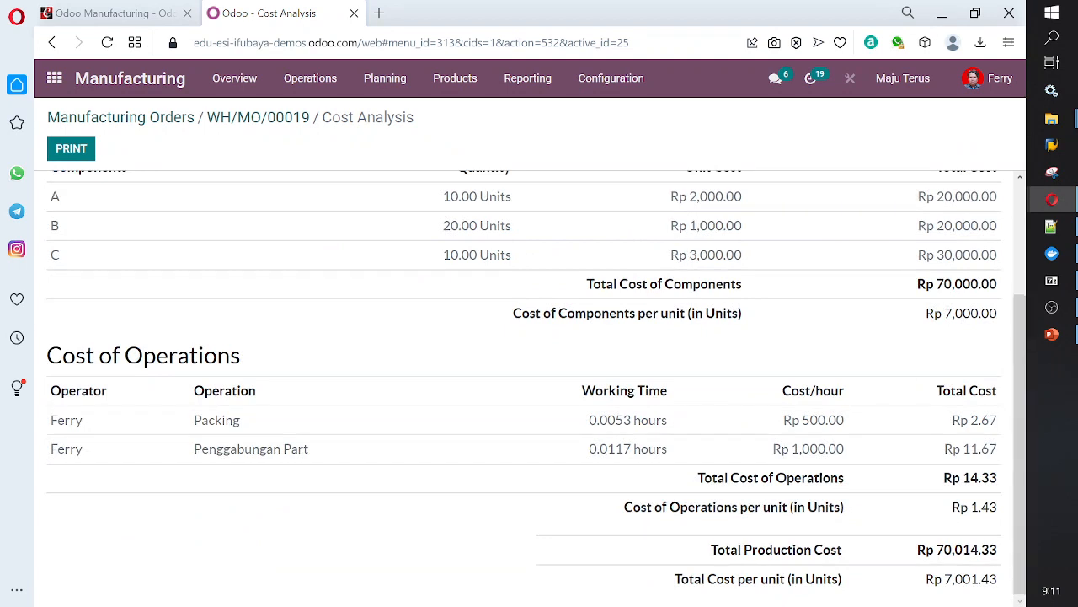
{"action": "left_click_drag", "start_coordinate": [937, 579], "coordinate": [1008, 581]}
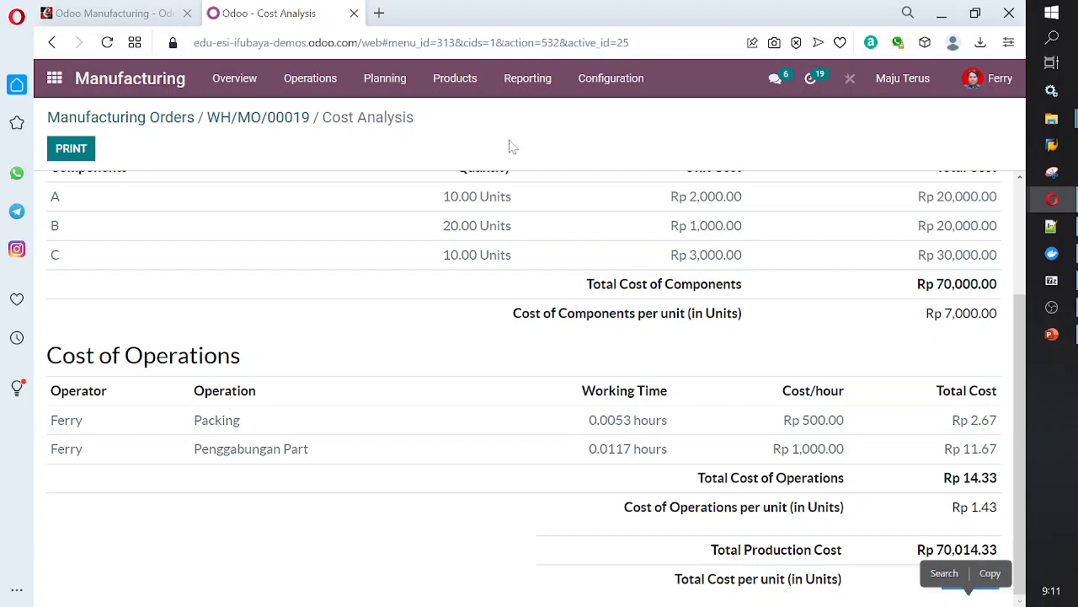
{"action": "left_click", "coordinate": [520, 88]}
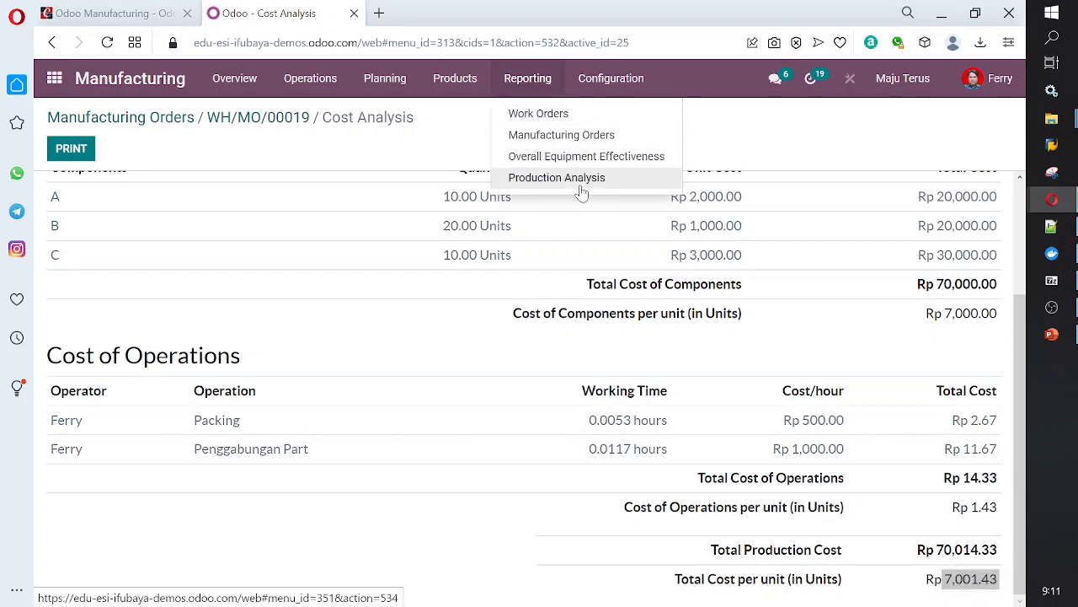
{"action": "mouse_move", "coordinate": [605, 91]}
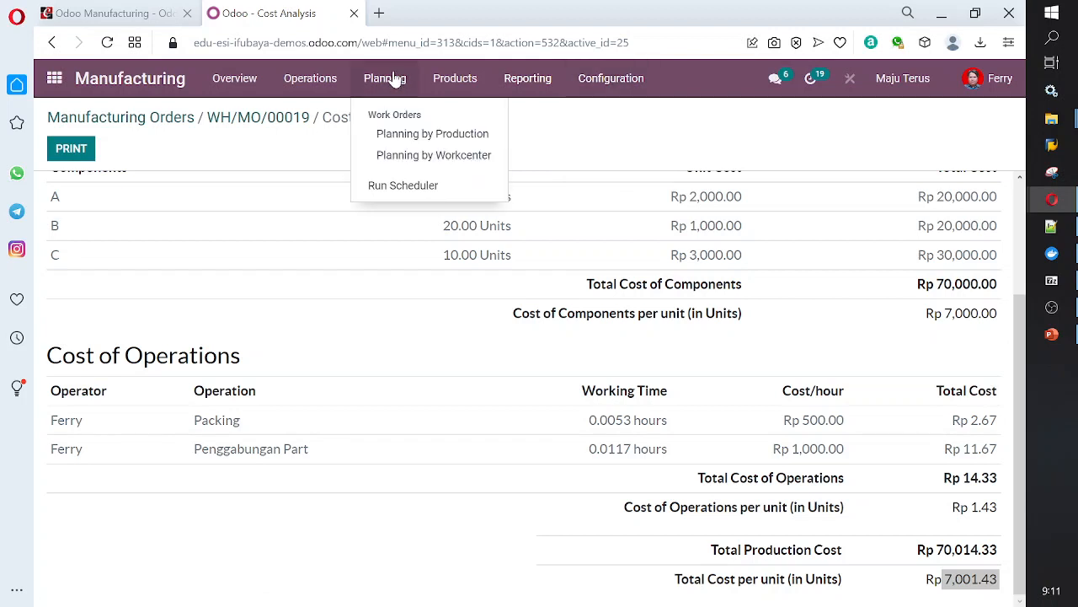
Switch to the Accounting app and open the Analytic Report.
{"action": "left_click", "coordinate": [46, 82]}
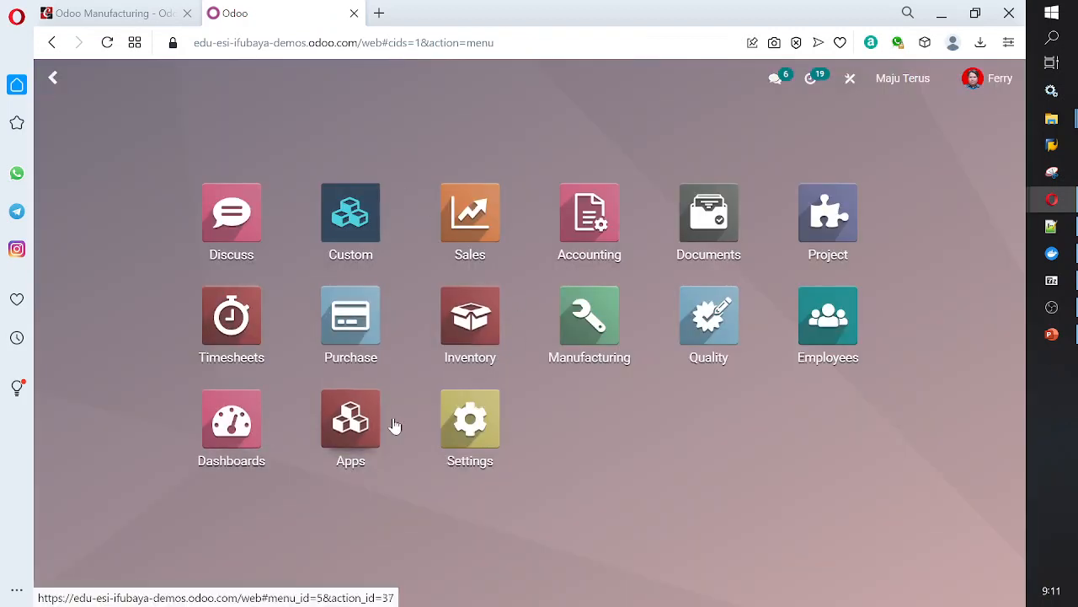
{"action": "left_click", "coordinate": [591, 234]}
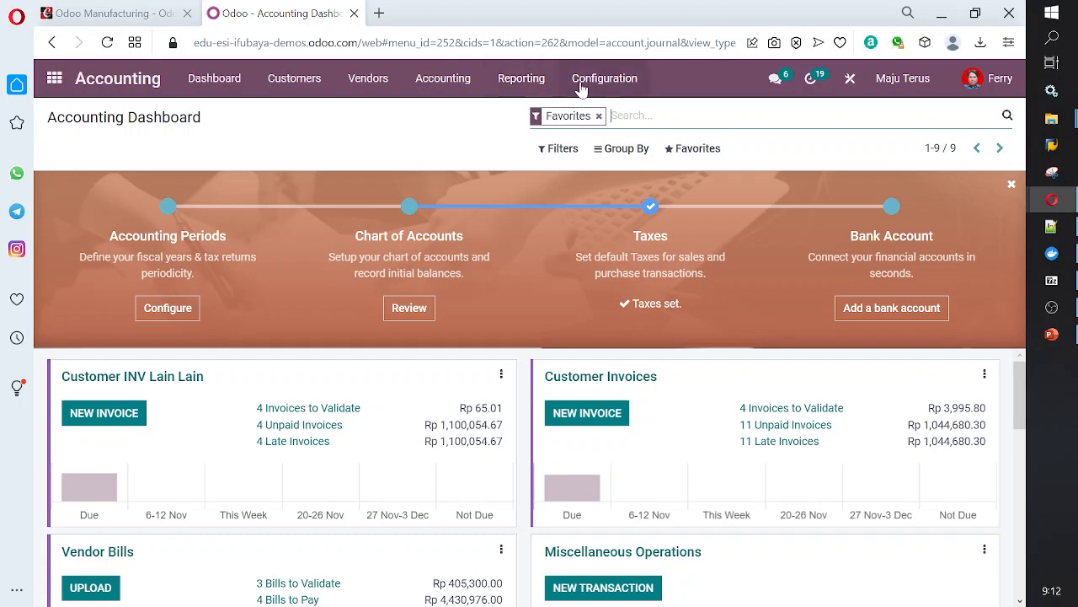
{"action": "left_click", "coordinate": [534, 85]}
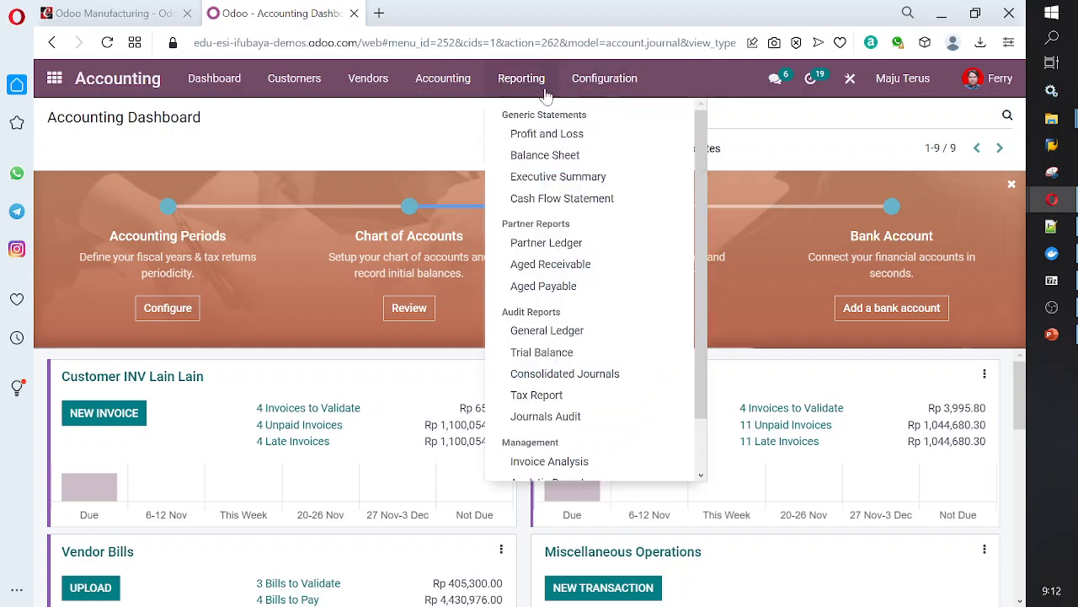
{"action": "scroll", "coordinate": [620, 408], "scroll_direction": "down", "scroll_amount": 1}
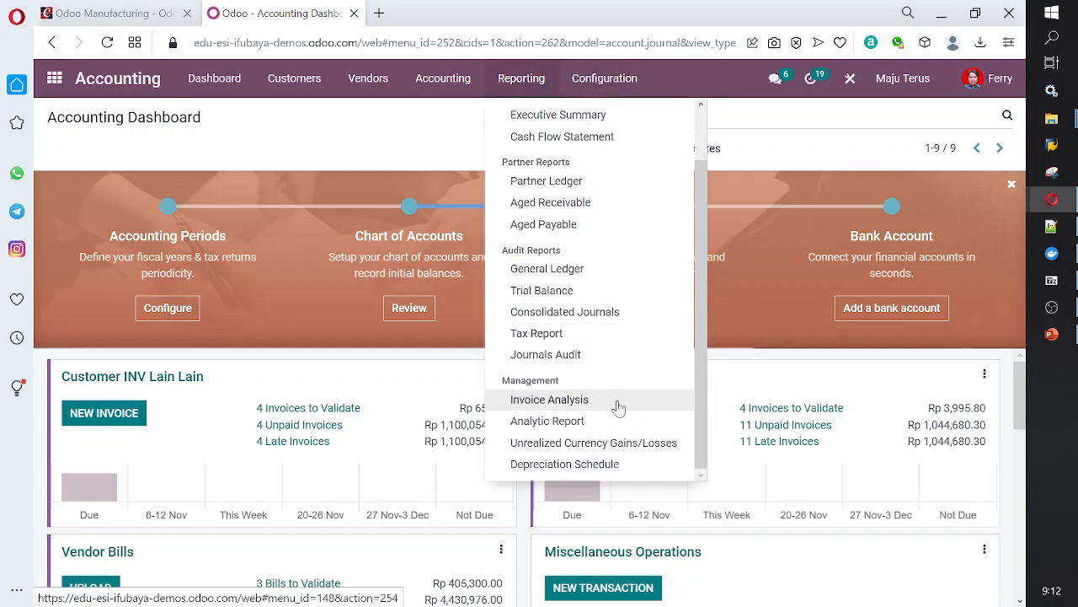
{"action": "left_click", "coordinate": [569, 422]}
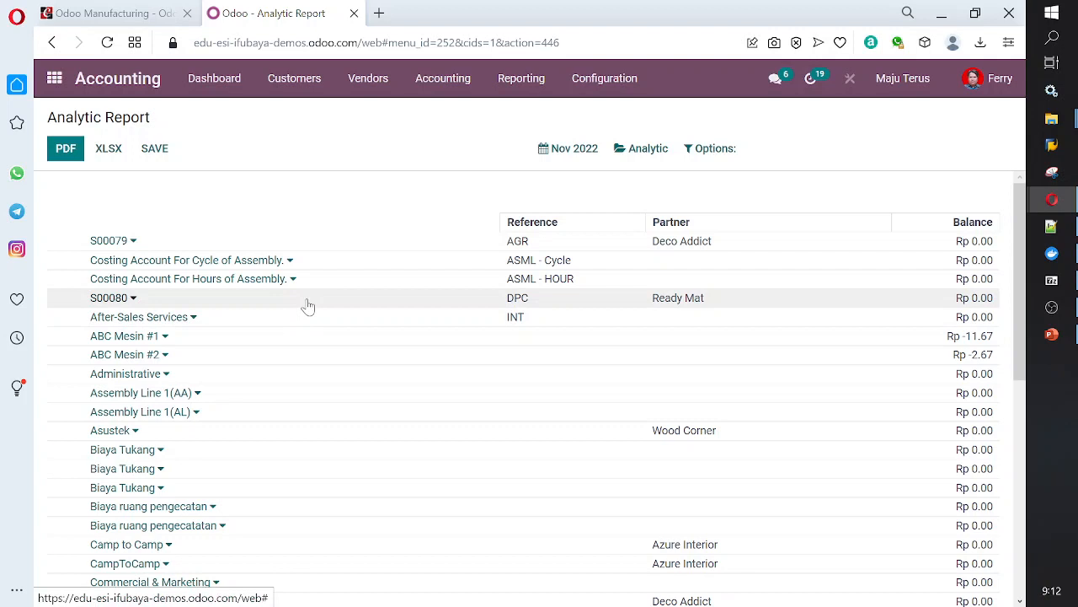
Look through the report's analytic accounts and open the analytic entries of ABC Mesin #1.
{"action": "scroll", "coordinate": [308, 307], "scroll_direction": "down", "scroll_amount": 6}
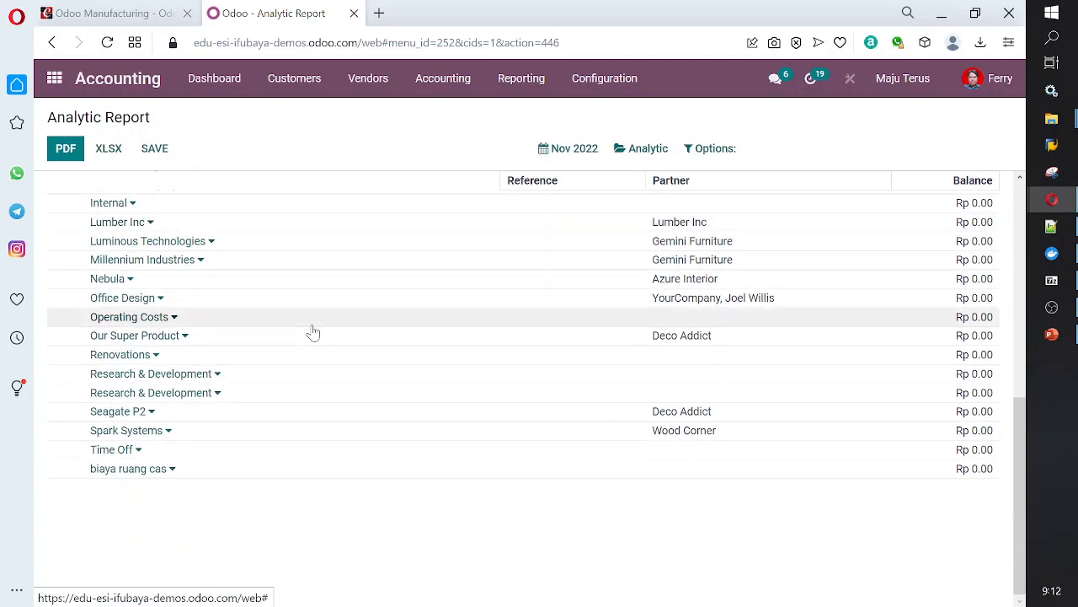
{"action": "scroll", "coordinate": [313, 334], "scroll_direction": "up", "scroll_amount": 6}
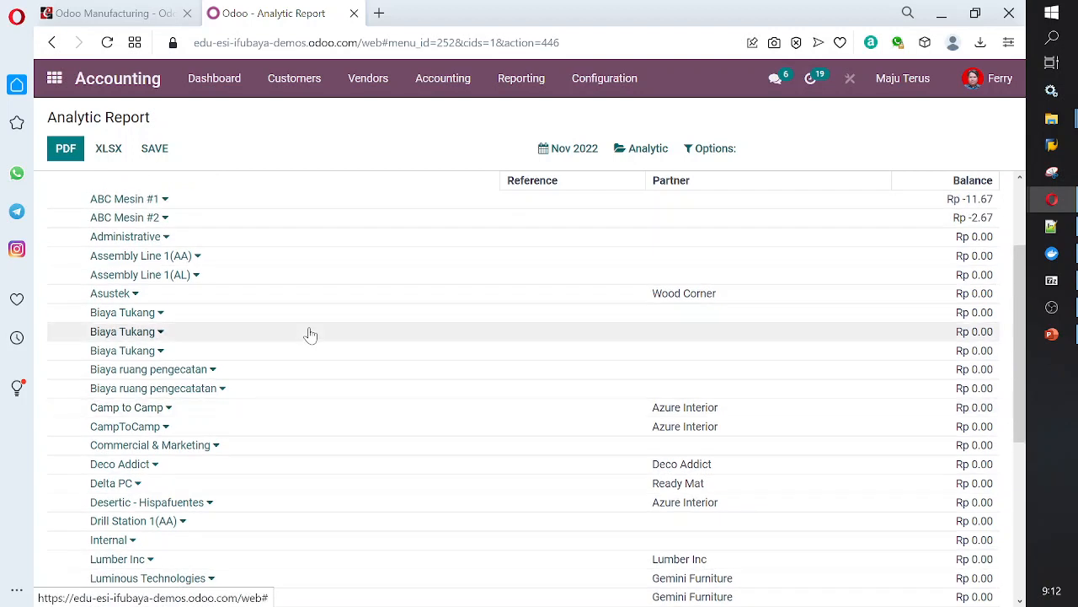
{"action": "scroll", "coordinate": [310, 334], "scroll_direction": "up", "scroll_amount": 2}
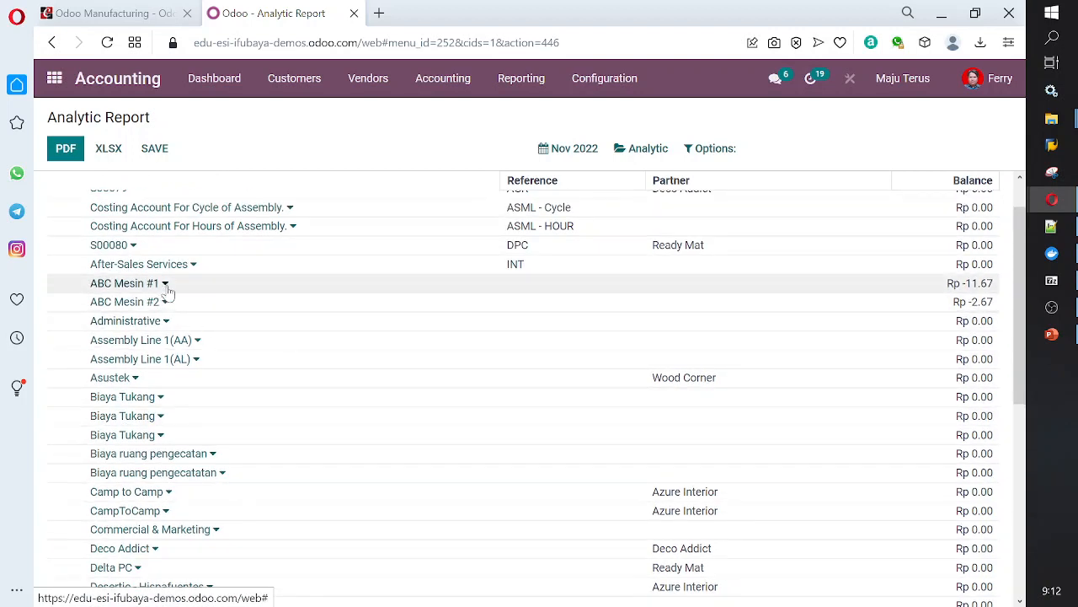
{"action": "left_click", "coordinate": [167, 290]}
{"action": "left_click", "coordinate": [169, 289]}
{"action": "left_click", "coordinate": [166, 286]}
{"action": "left_click", "coordinate": [167, 289]}
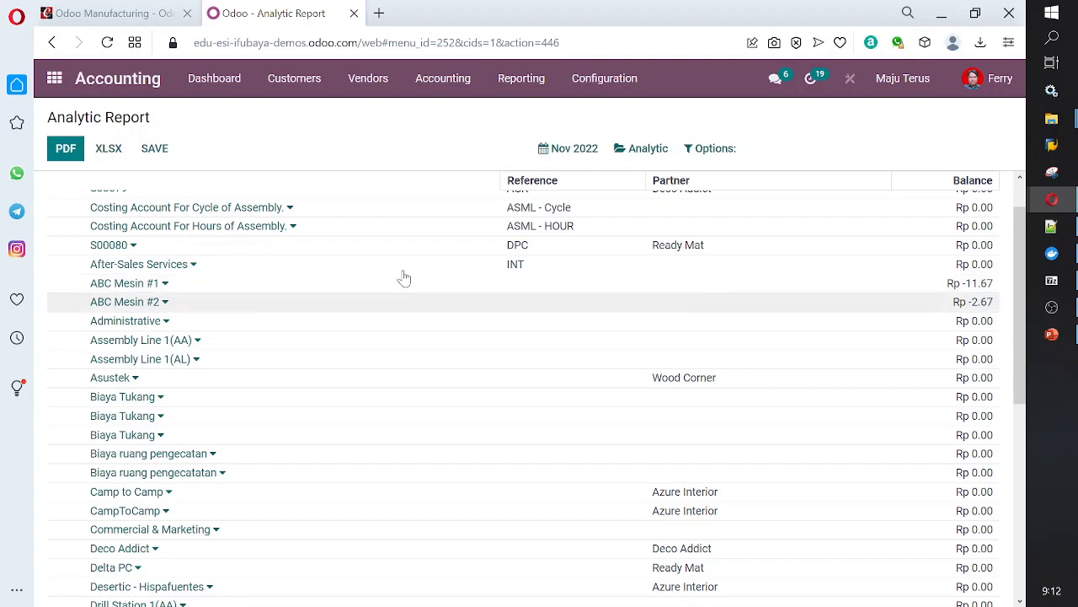
{"action": "left_click", "coordinate": [166, 286]}
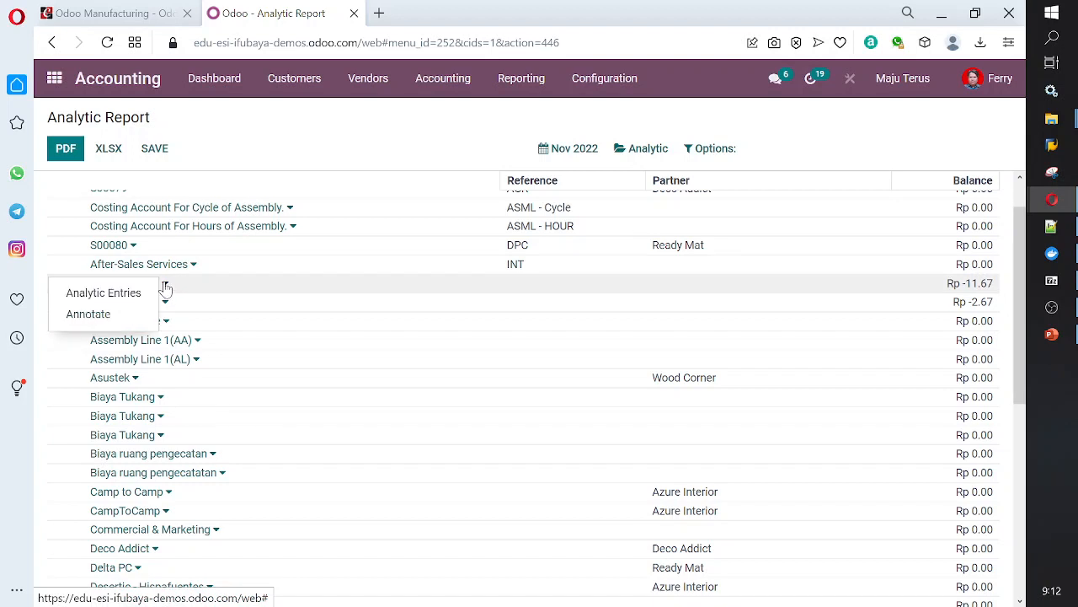
{"action": "left_click", "coordinate": [135, 295]}
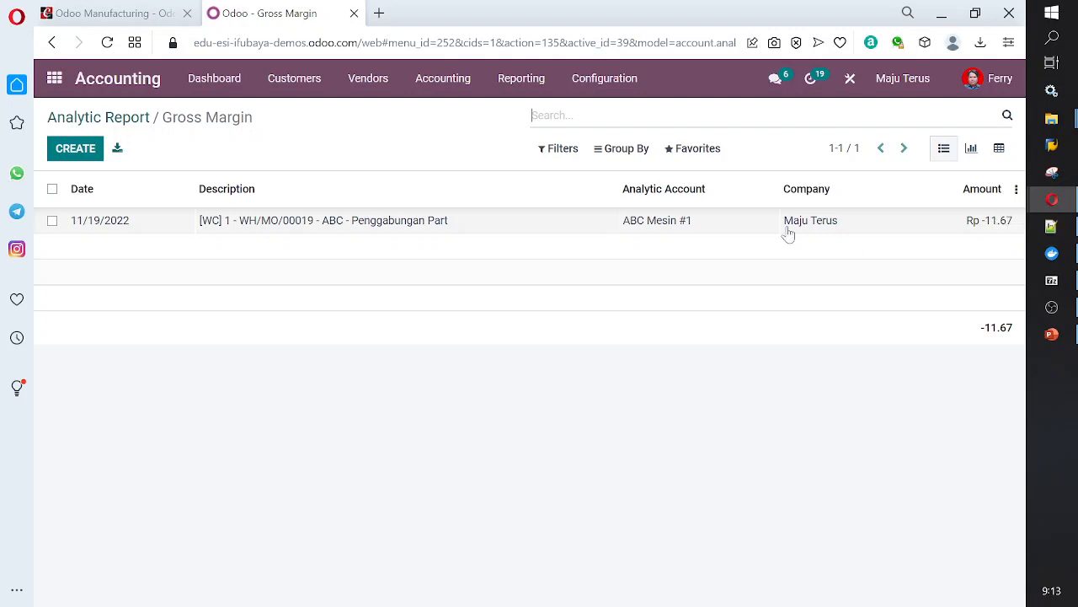
Return to the Analytic Report and open the analytic entries of ABC Mesin #2.
{"action": "left_click", "coordinate": [100, 122]}
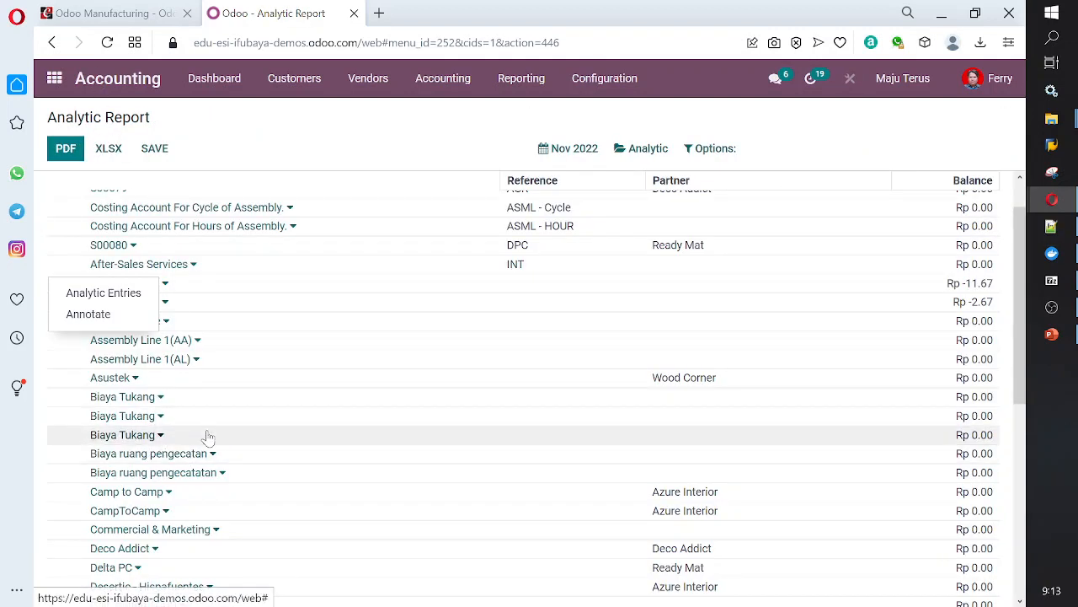
{"action": "left_click", "coordinate": [278, 287]}
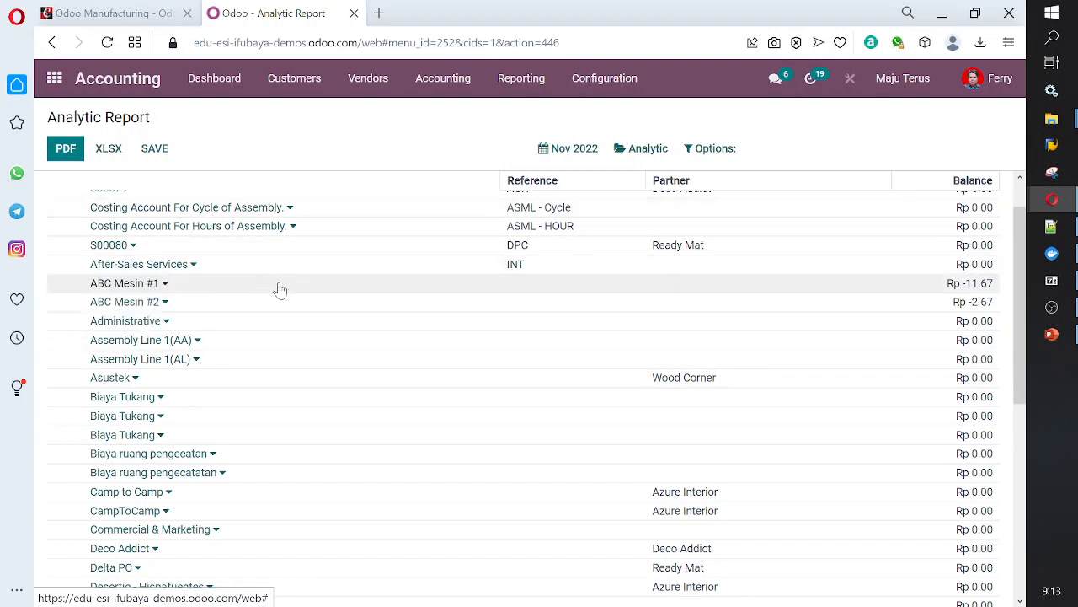
{"action": "left_click", "coordinate": [163, 301]}
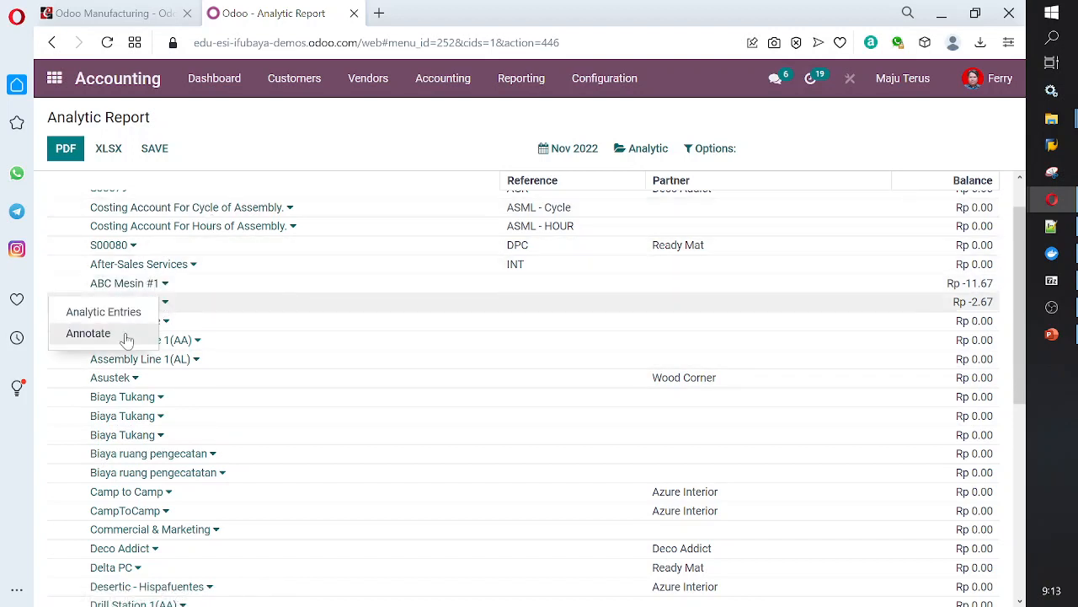
{"action": "left_click", "coordinate": [138, 312]}
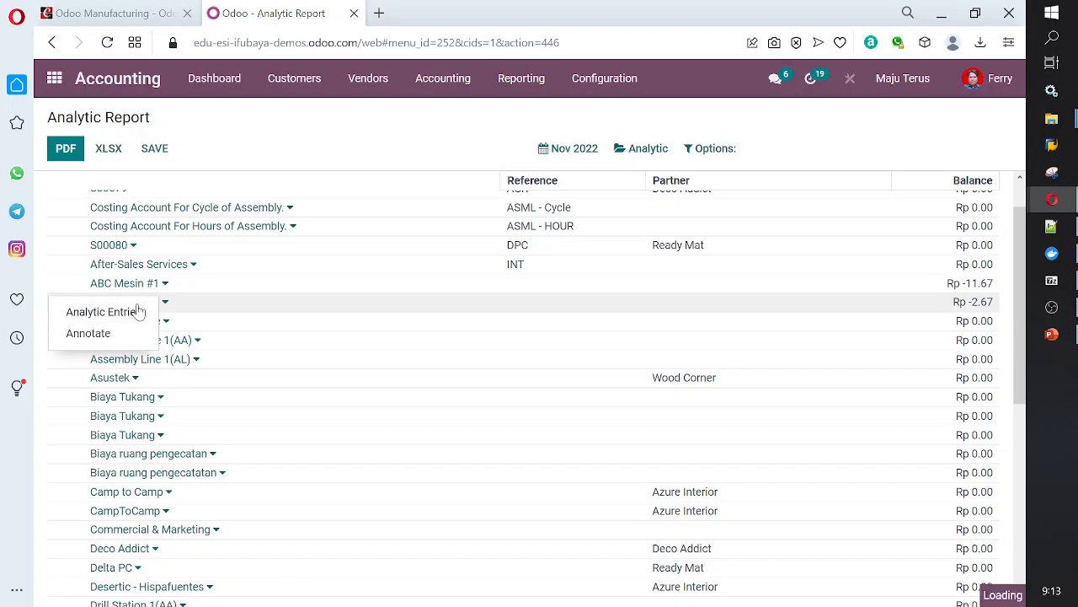